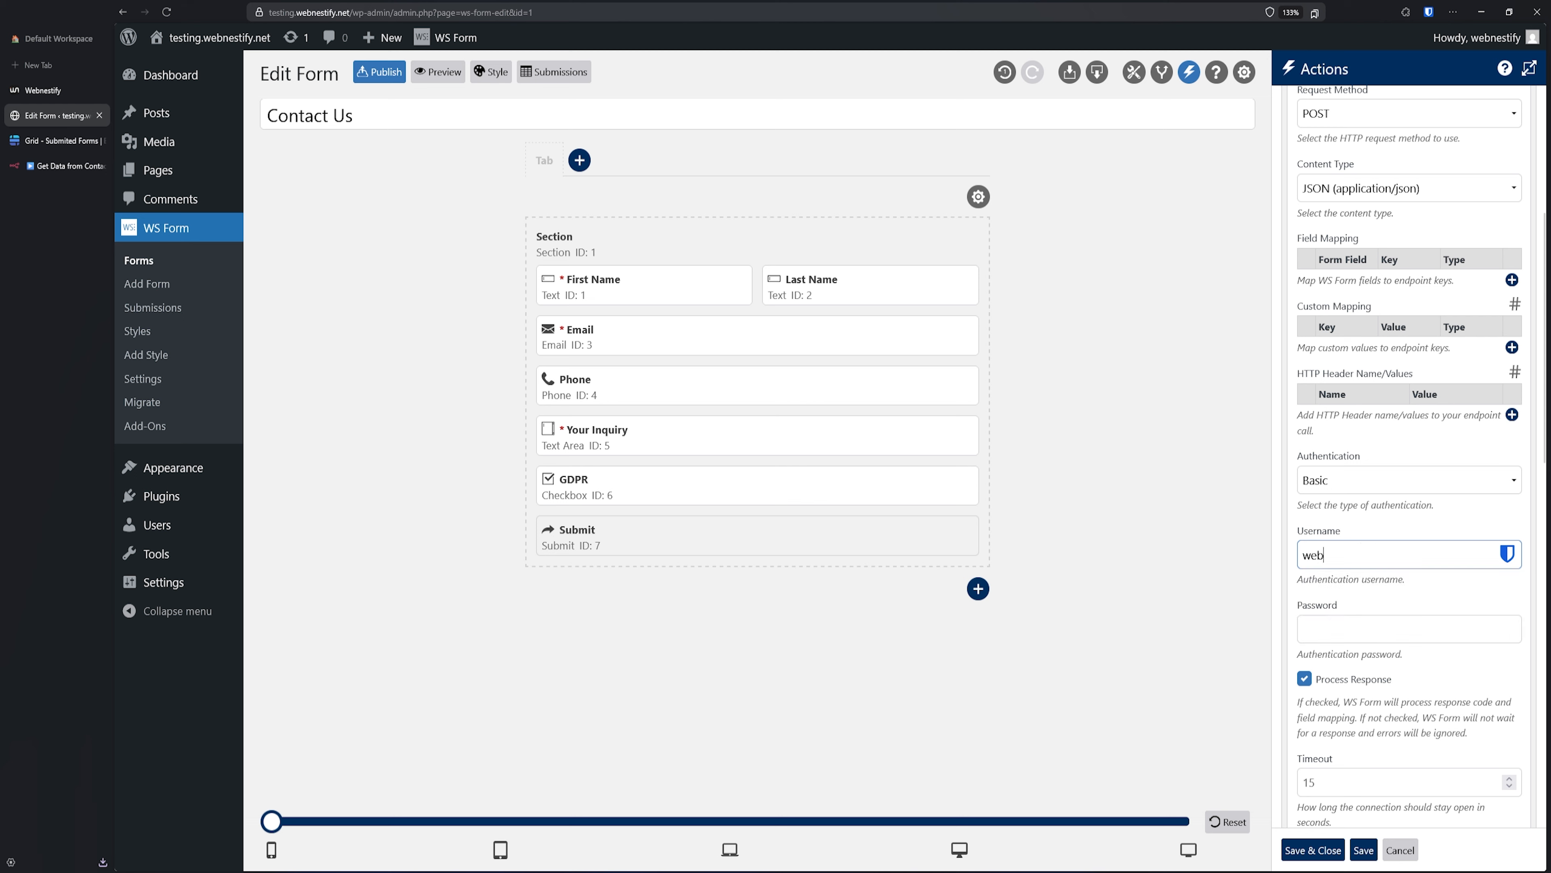
# - Fill in the Basic auth username and password, then copy n8n's test webhook URL
pyautogui.press('Tab')
pyautogui.hotkey('ctrl', 'v')
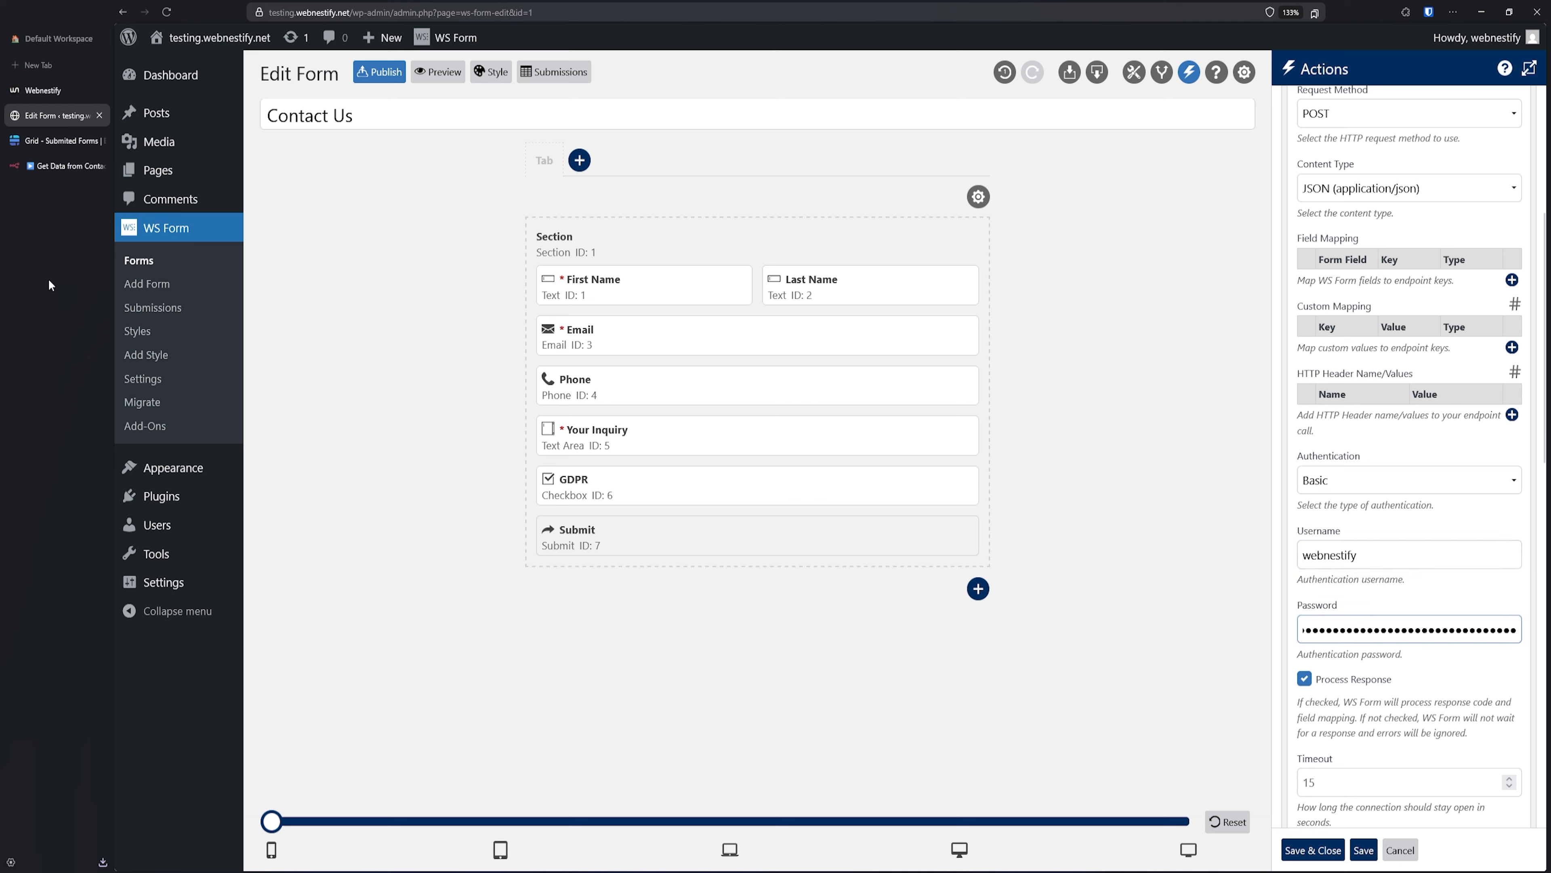
pyautogui.click(61, 165)
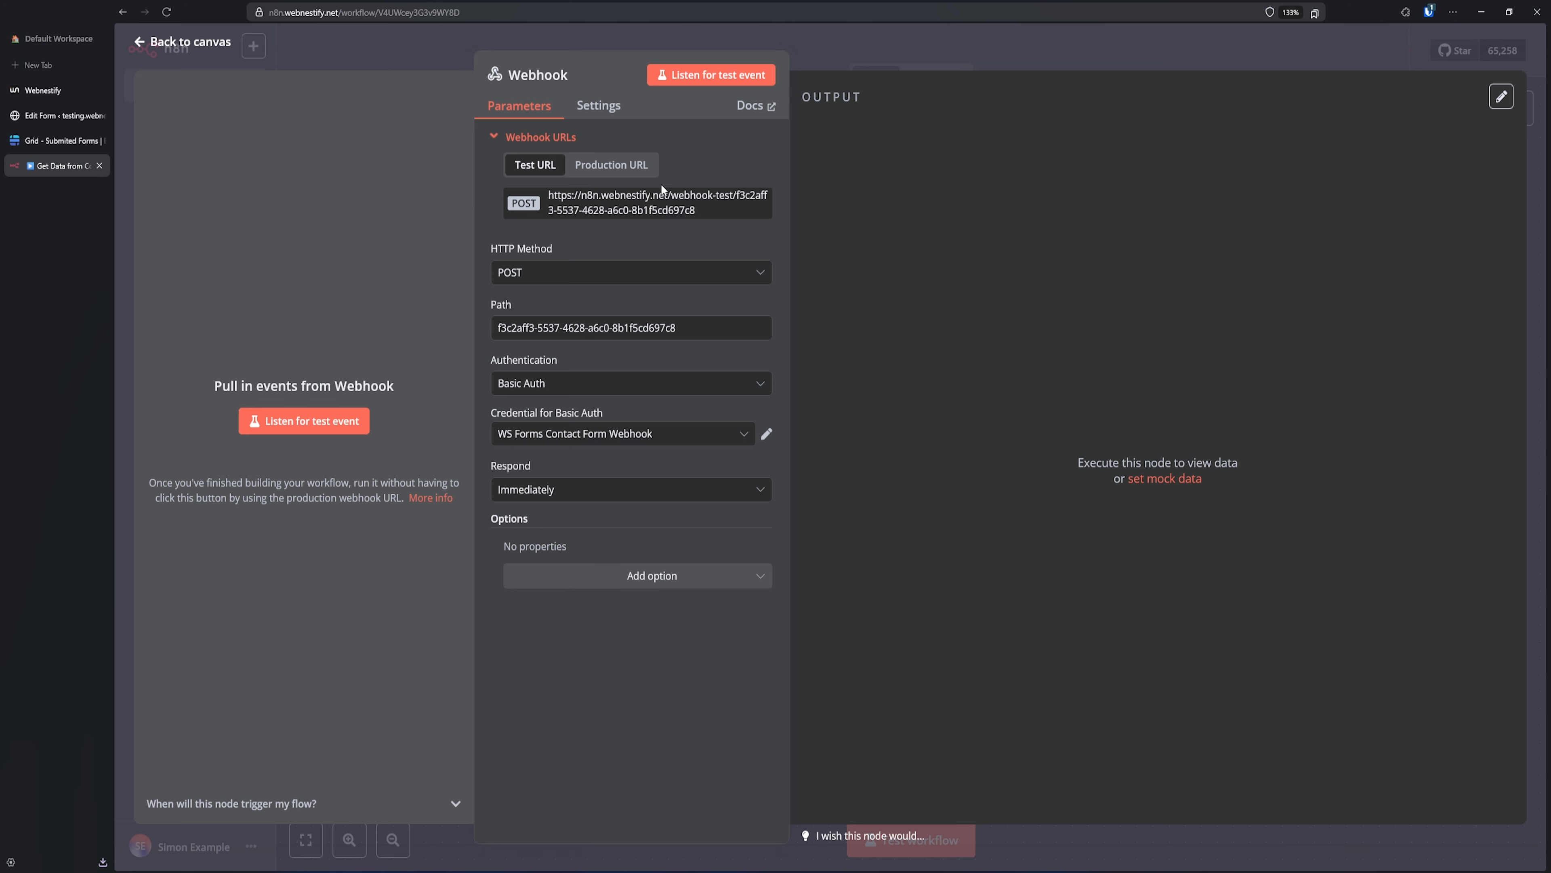
pyautogui.click(619, 210)
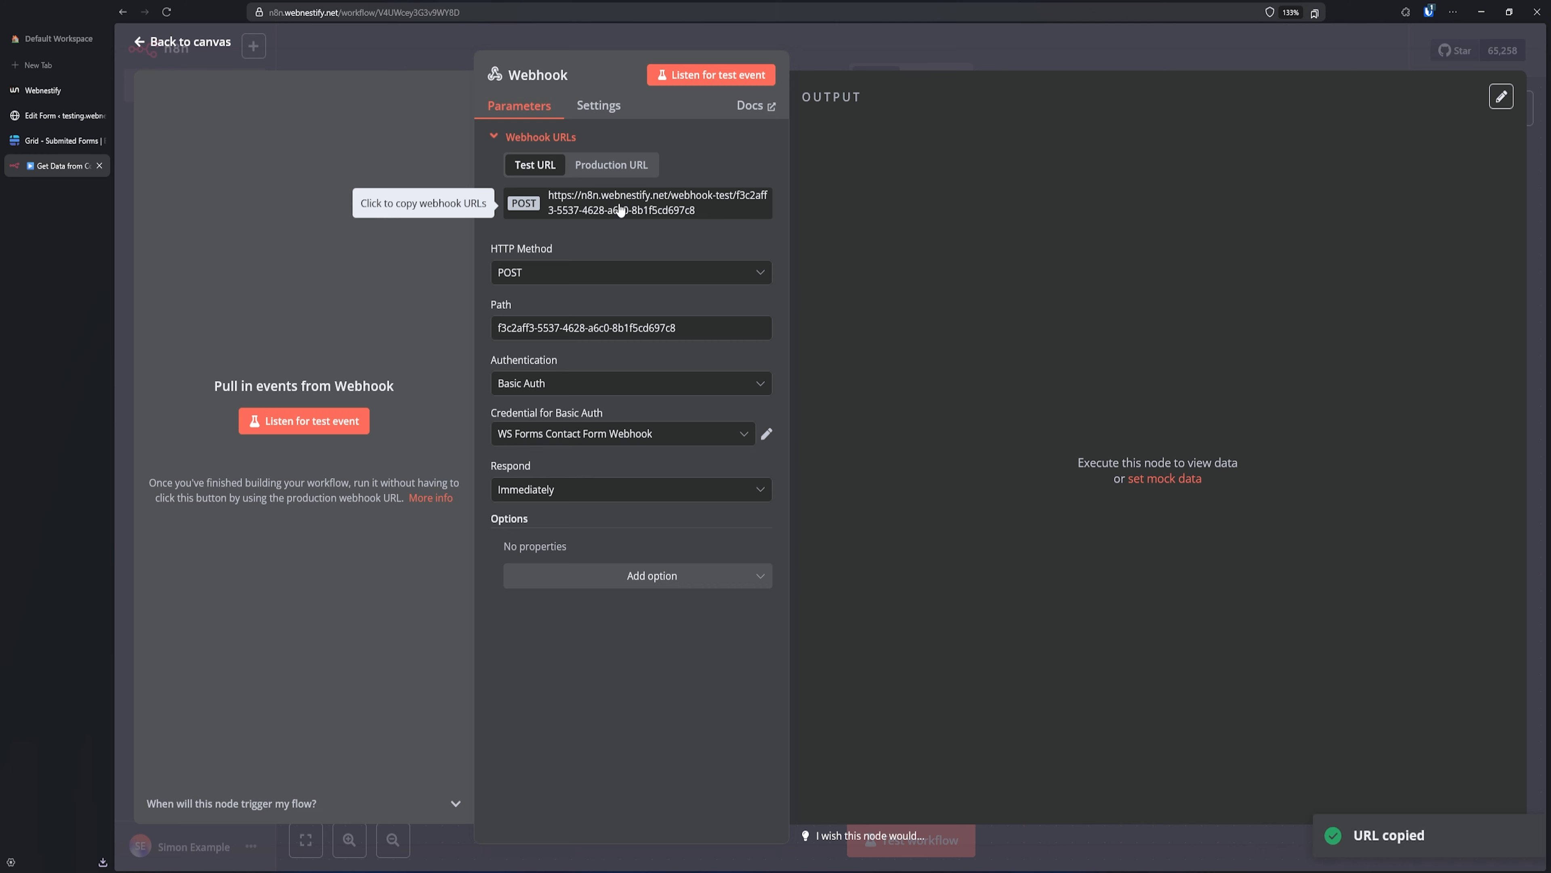
pyautogui.click(64, 121)
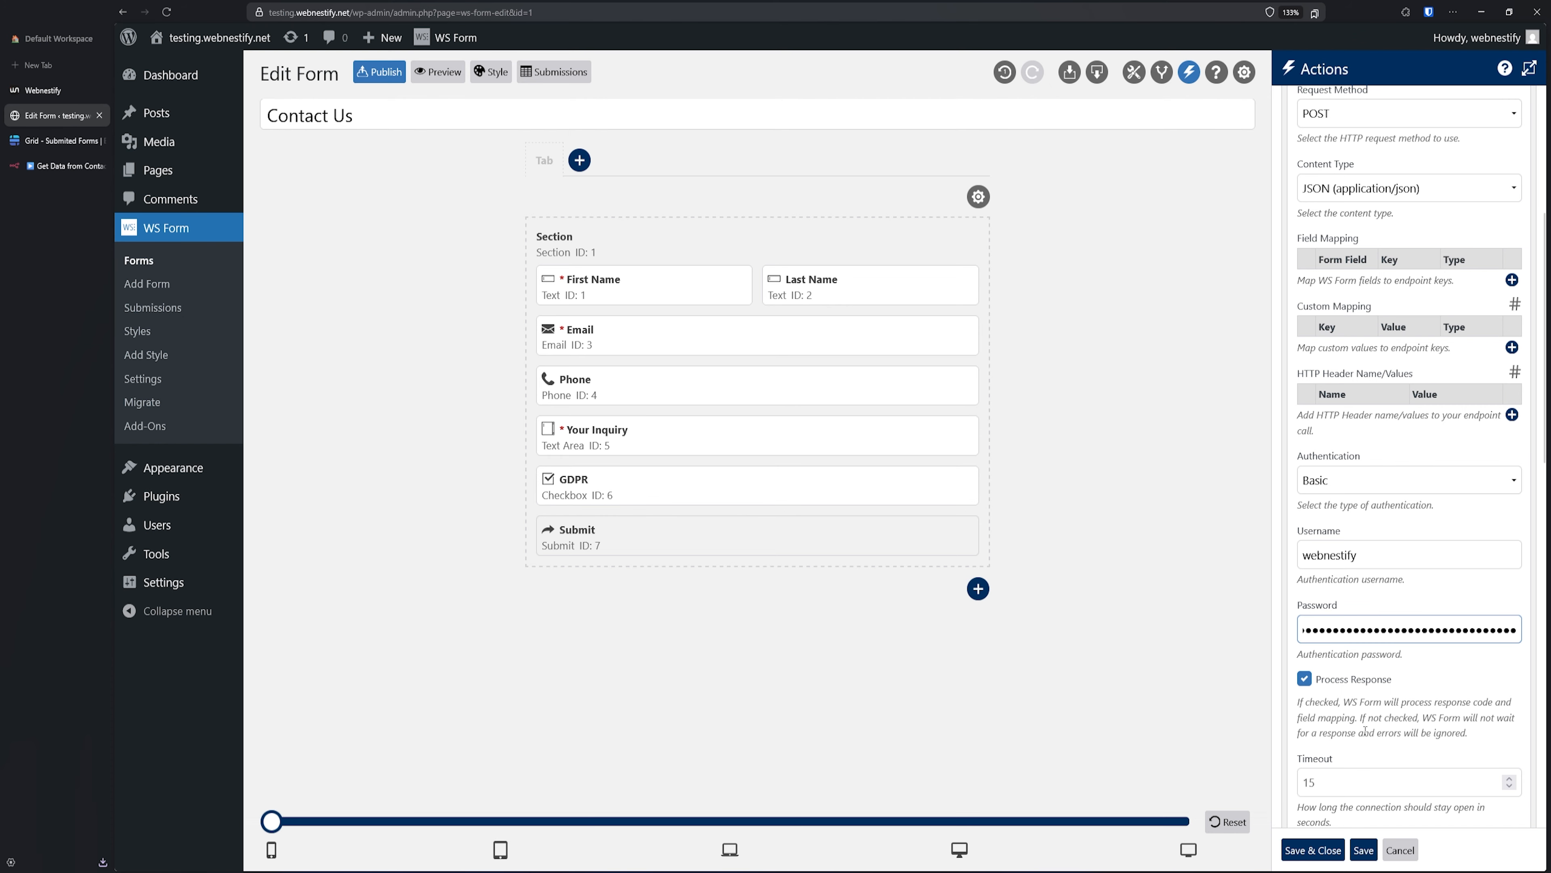
# - Replace the URL of Endpoint field's contents with the copied n8n test webhook URL
pyautogui.scroll(3, 1366, 438)
pyautogui.tripleClick(1368, 212)
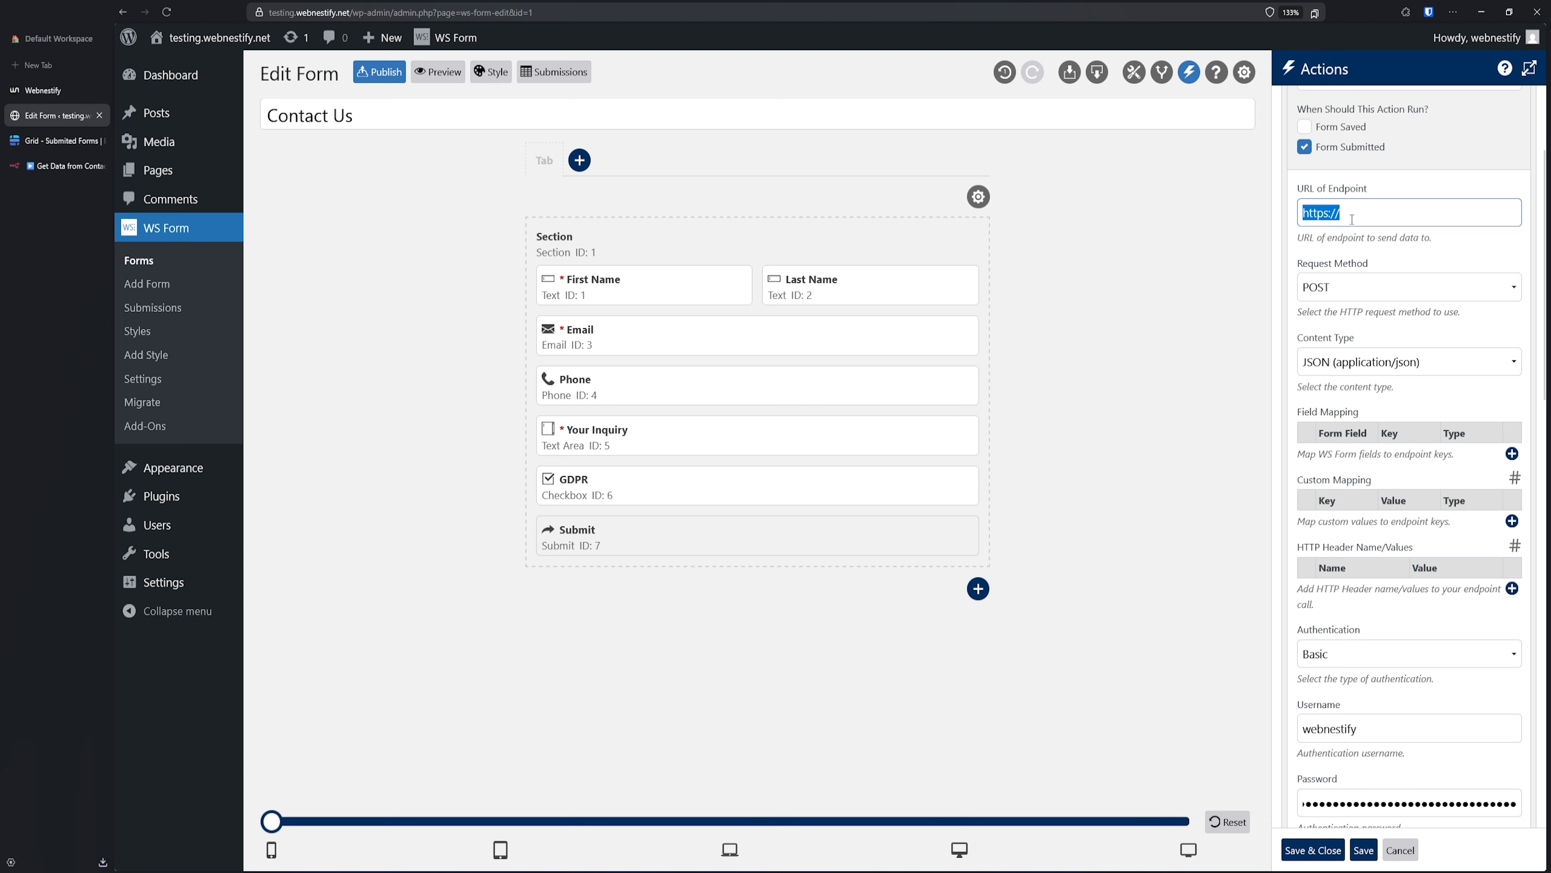
pyautogui.hotkey('ctrl', 'v')
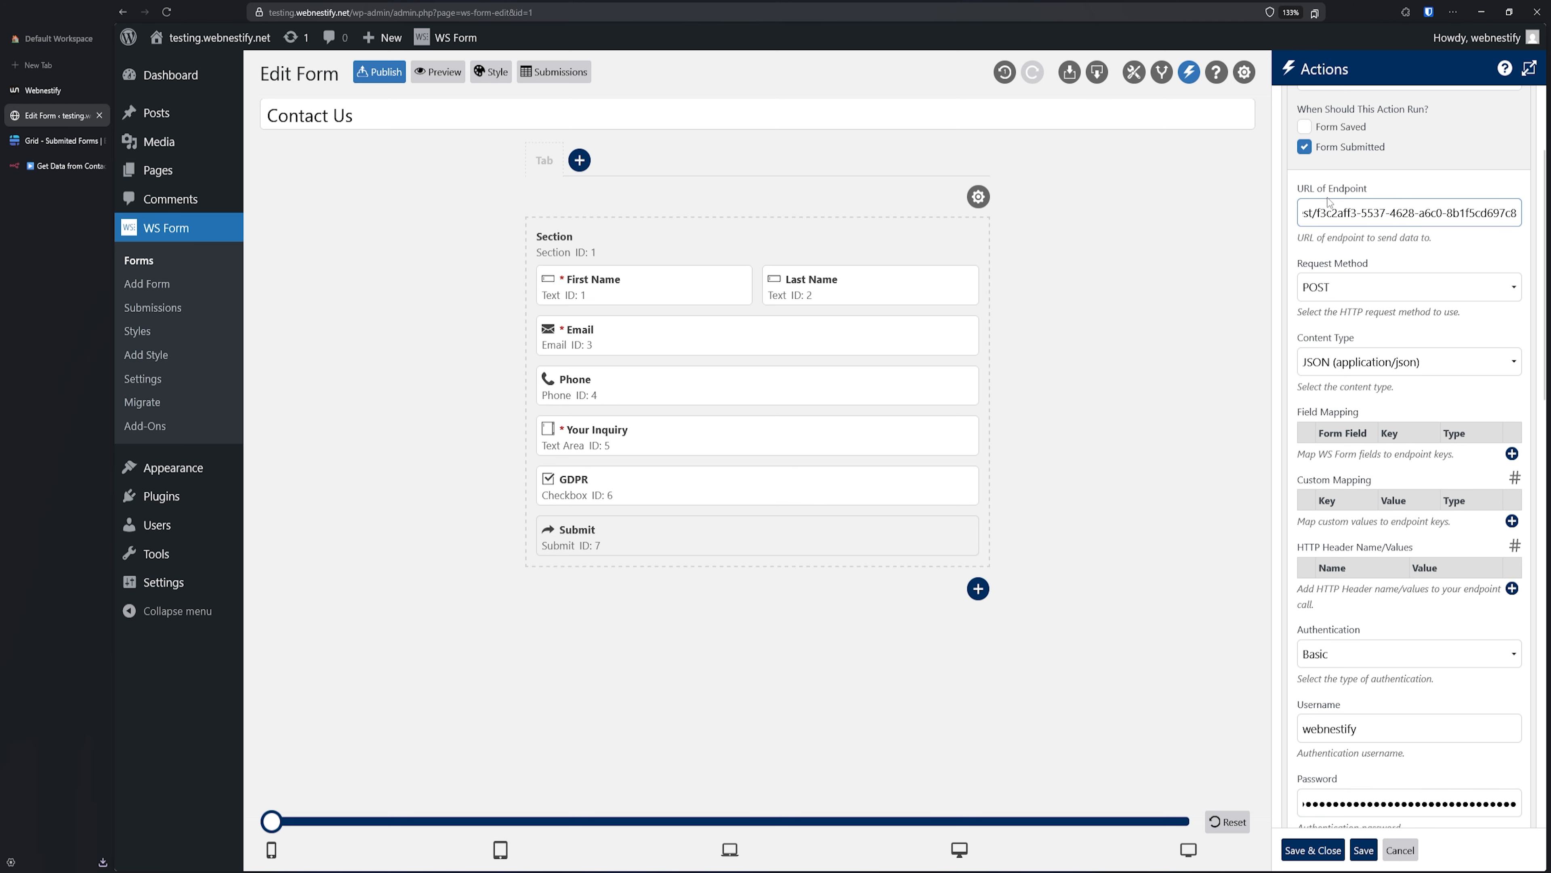
pyautogui.click(1343, 195)
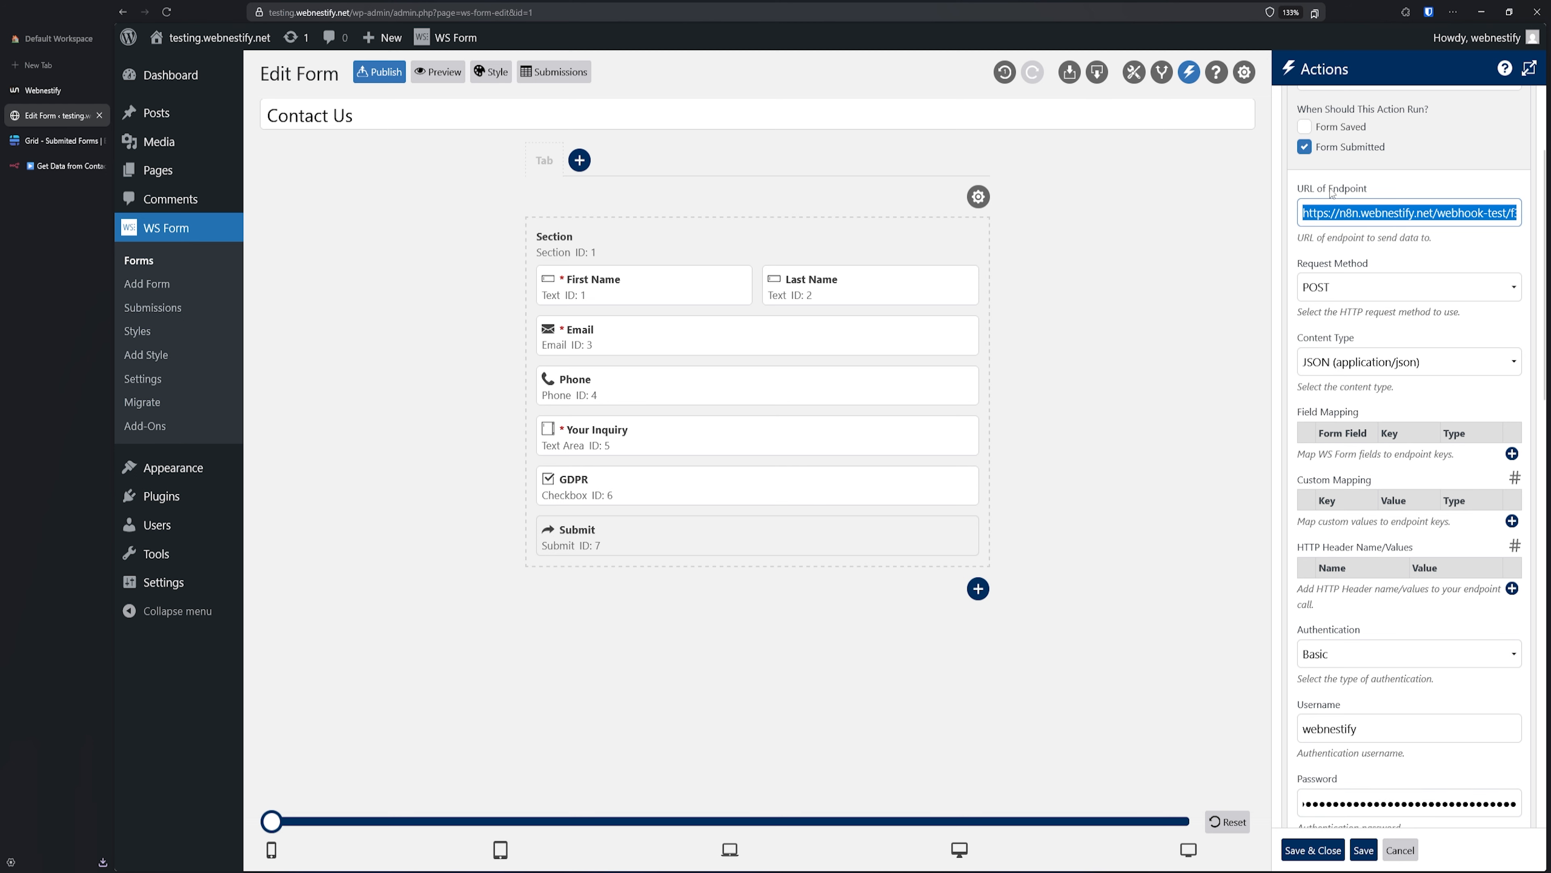
pyautogui.scroll(-1, 1343, 506)
pyautogui.scroll(2, 1344, 505)
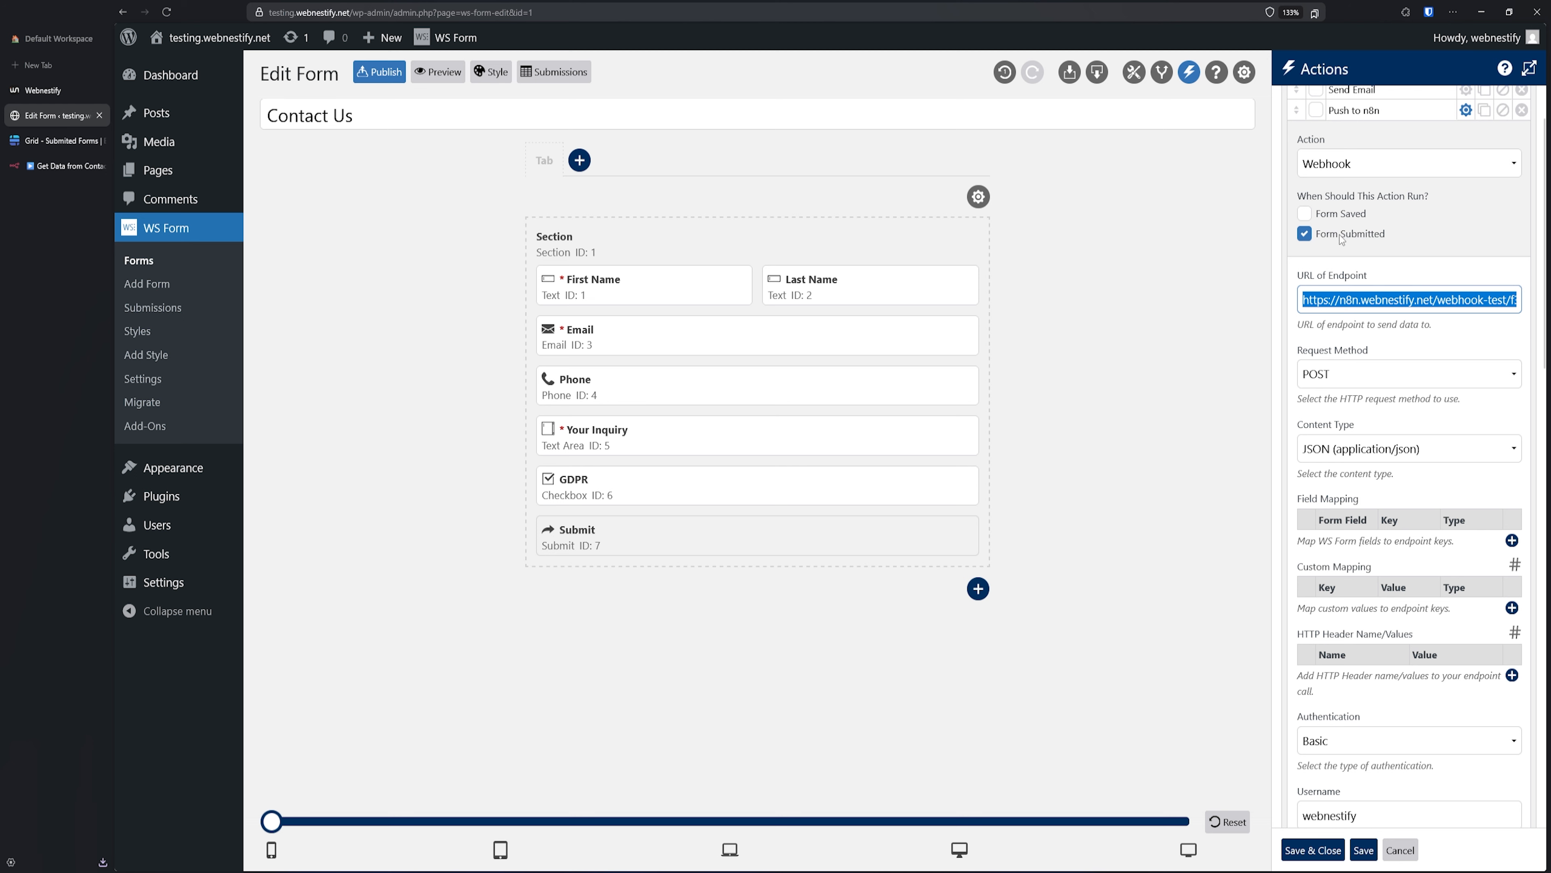
pyautogui.scroll(-1, 1322, 491)
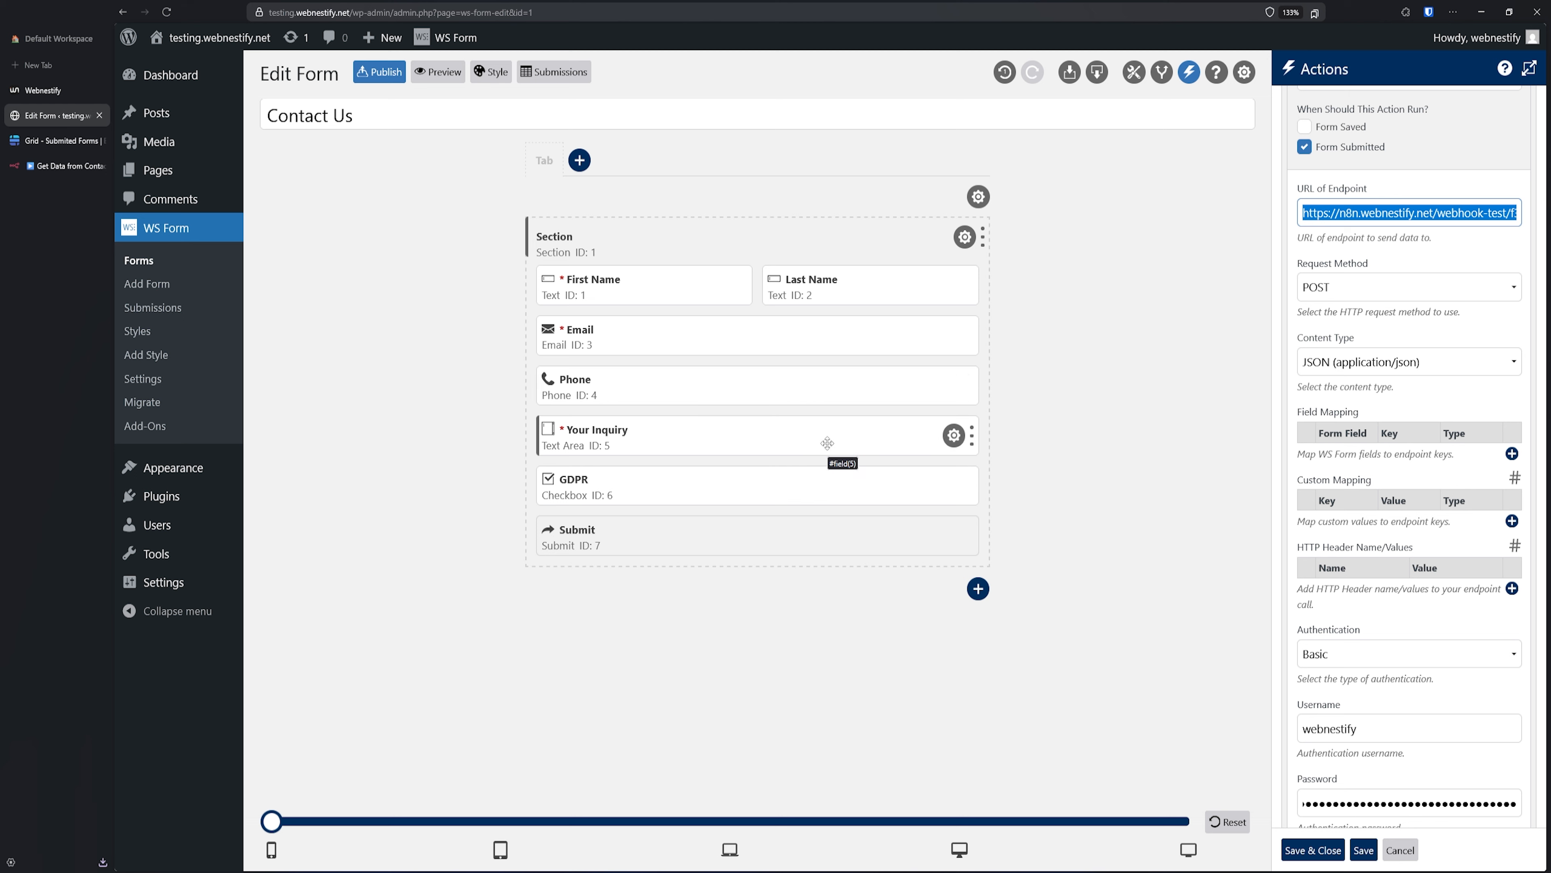
# - Map the First Name and Last Name fields to keys first_name and last_name
pyautogui.click(1511, 454)
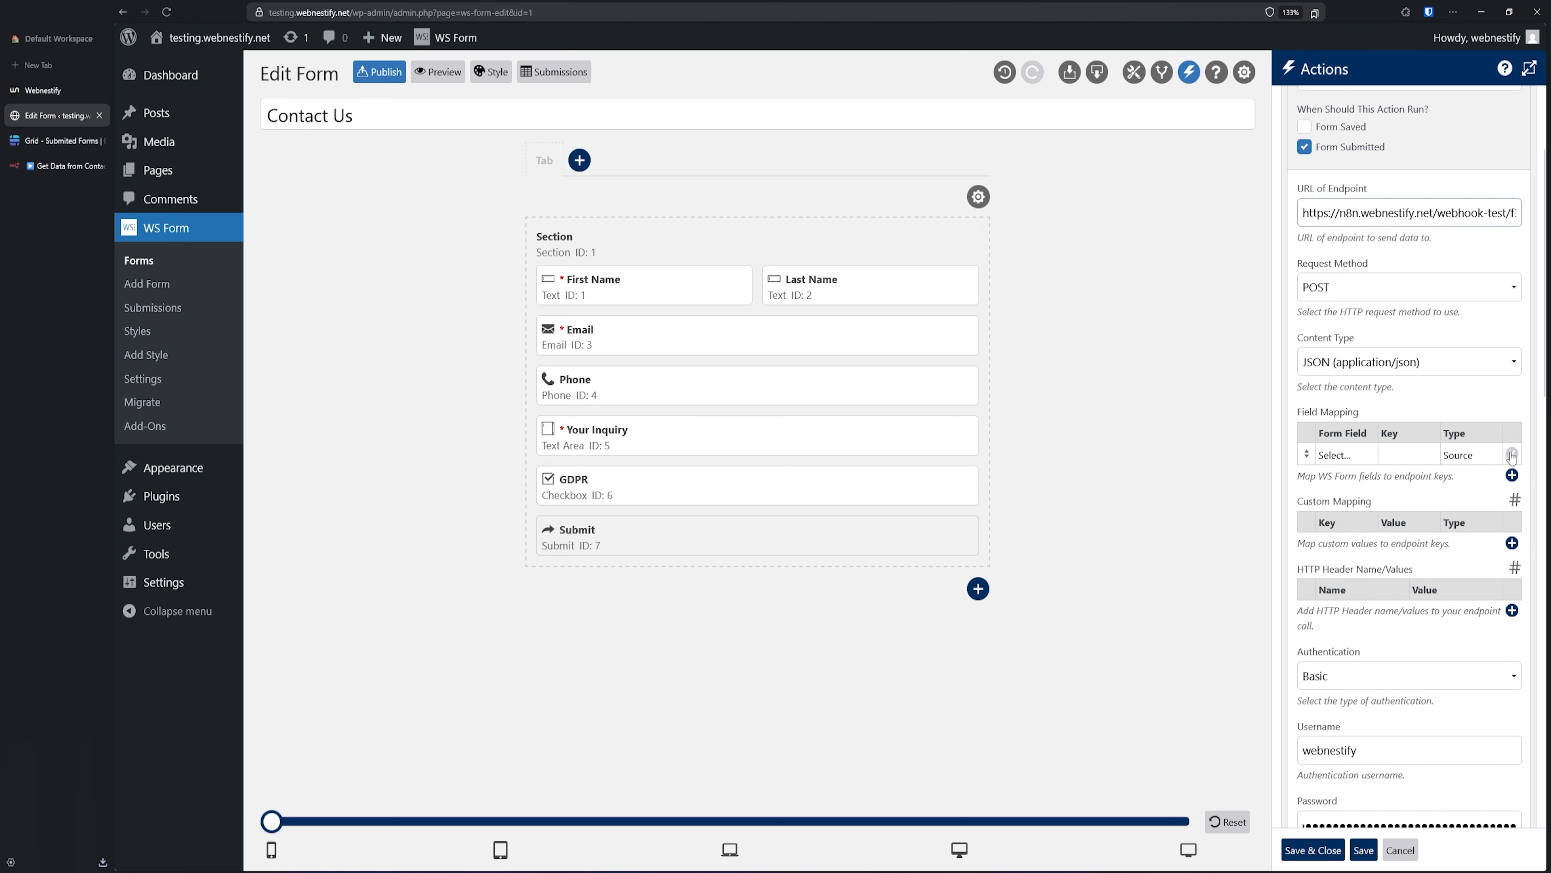
pyautogui.click(1334, 456)
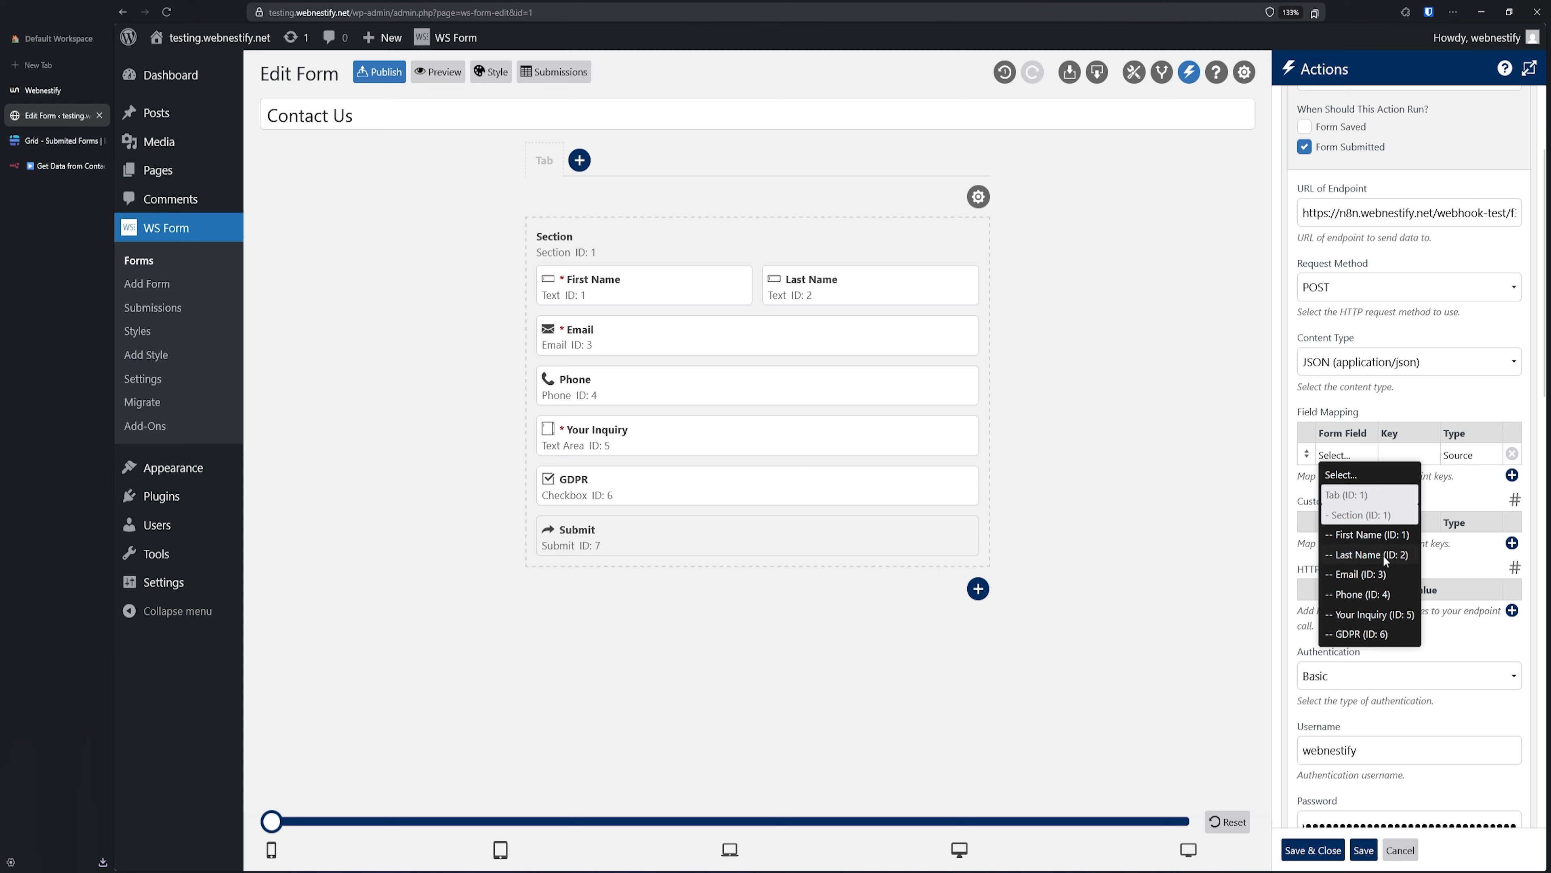
pyautogui.click(1377, 537)
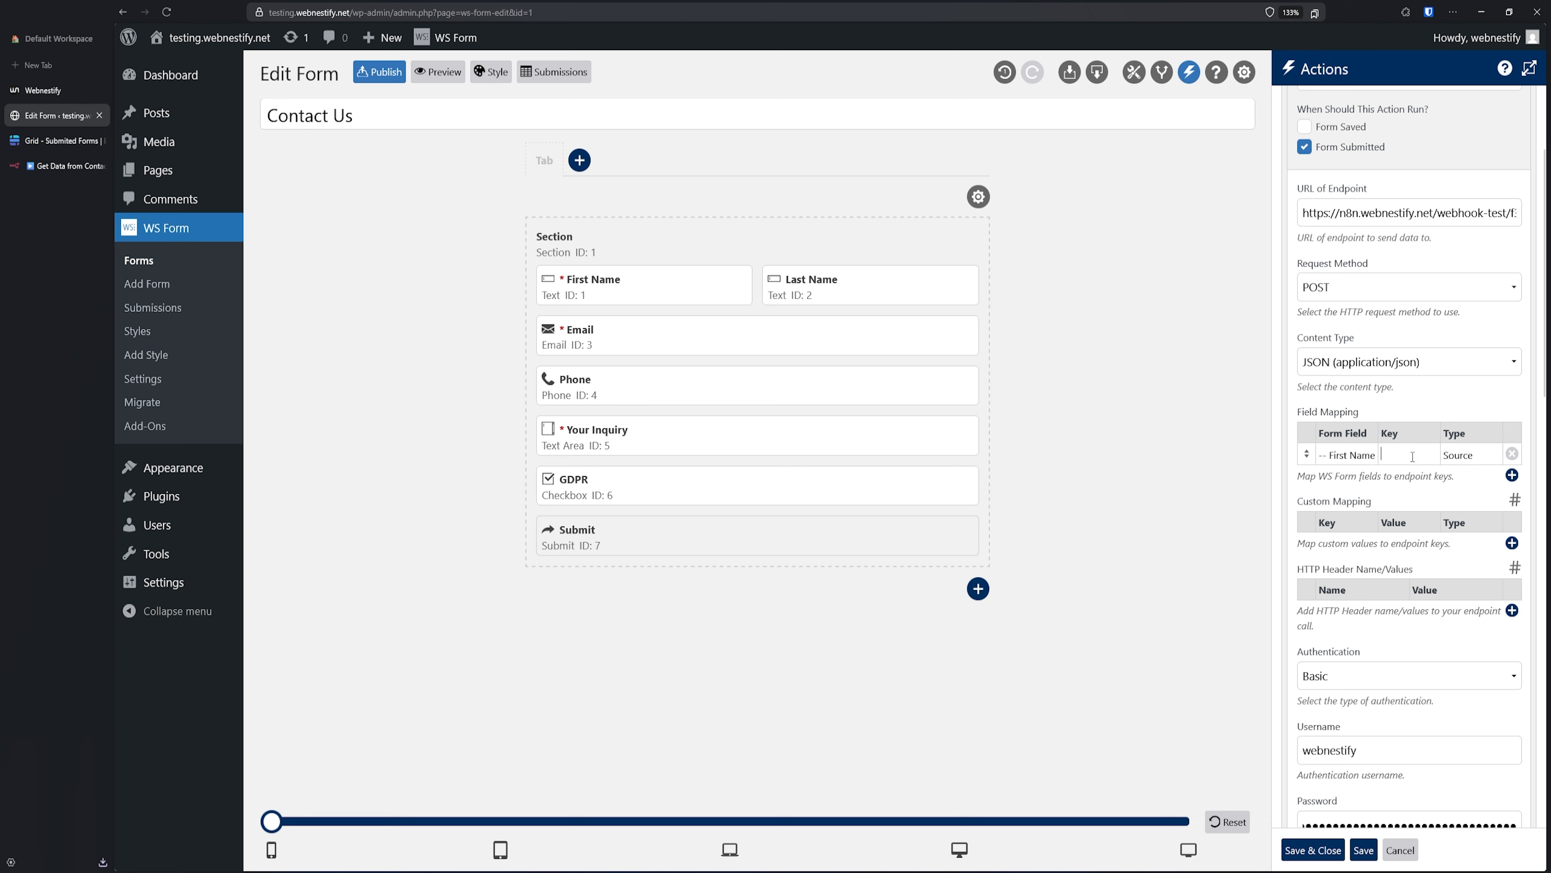
pyautogui.write('first_name')
pyautogui.click(1512, 475)
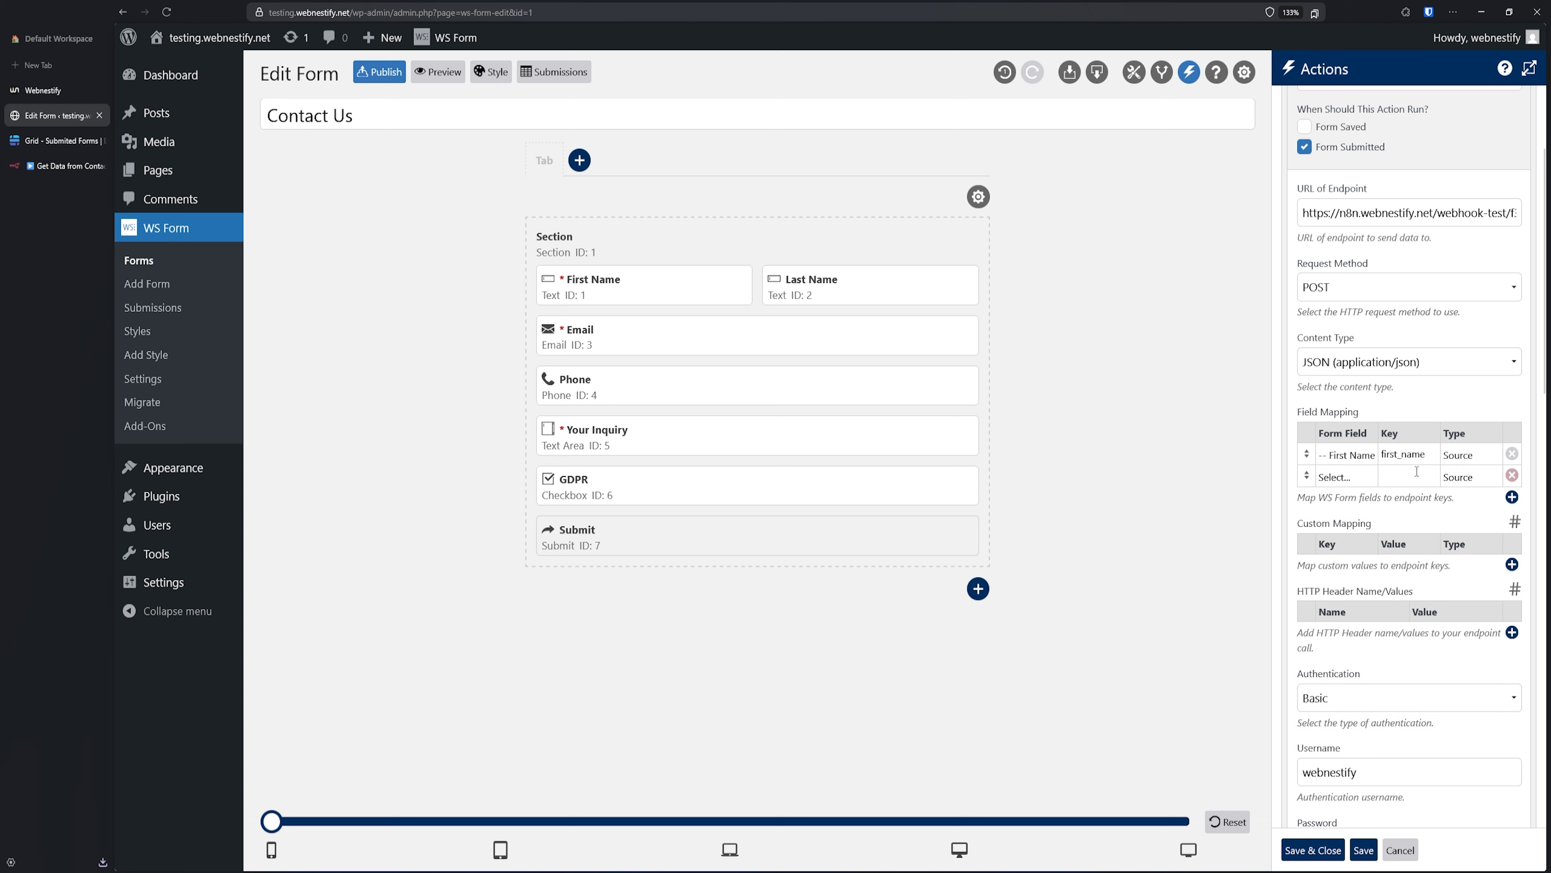
pyautogui.click(1332, 477)
pyautogui.click(1376, 577)
pyautogui.write('last_name')
# - Map the Email field to key email, then save and close the action
pyautogui.click(1512, 497)
pyautogui.click(1344, 498)
pyautogui.click(1374, 623)
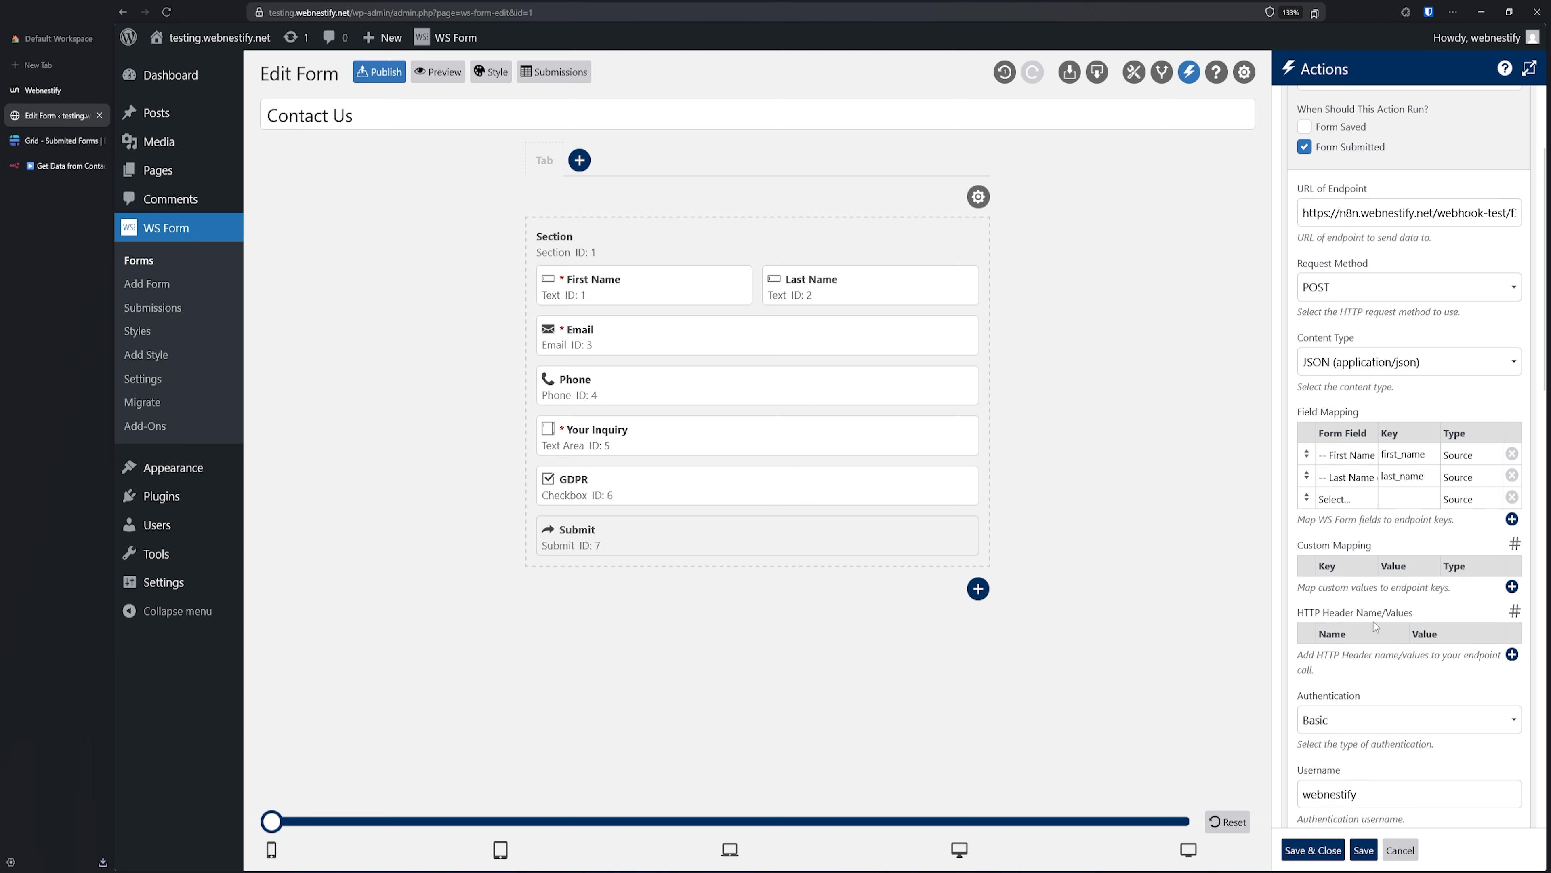
pyautogui.click(1402, 498)
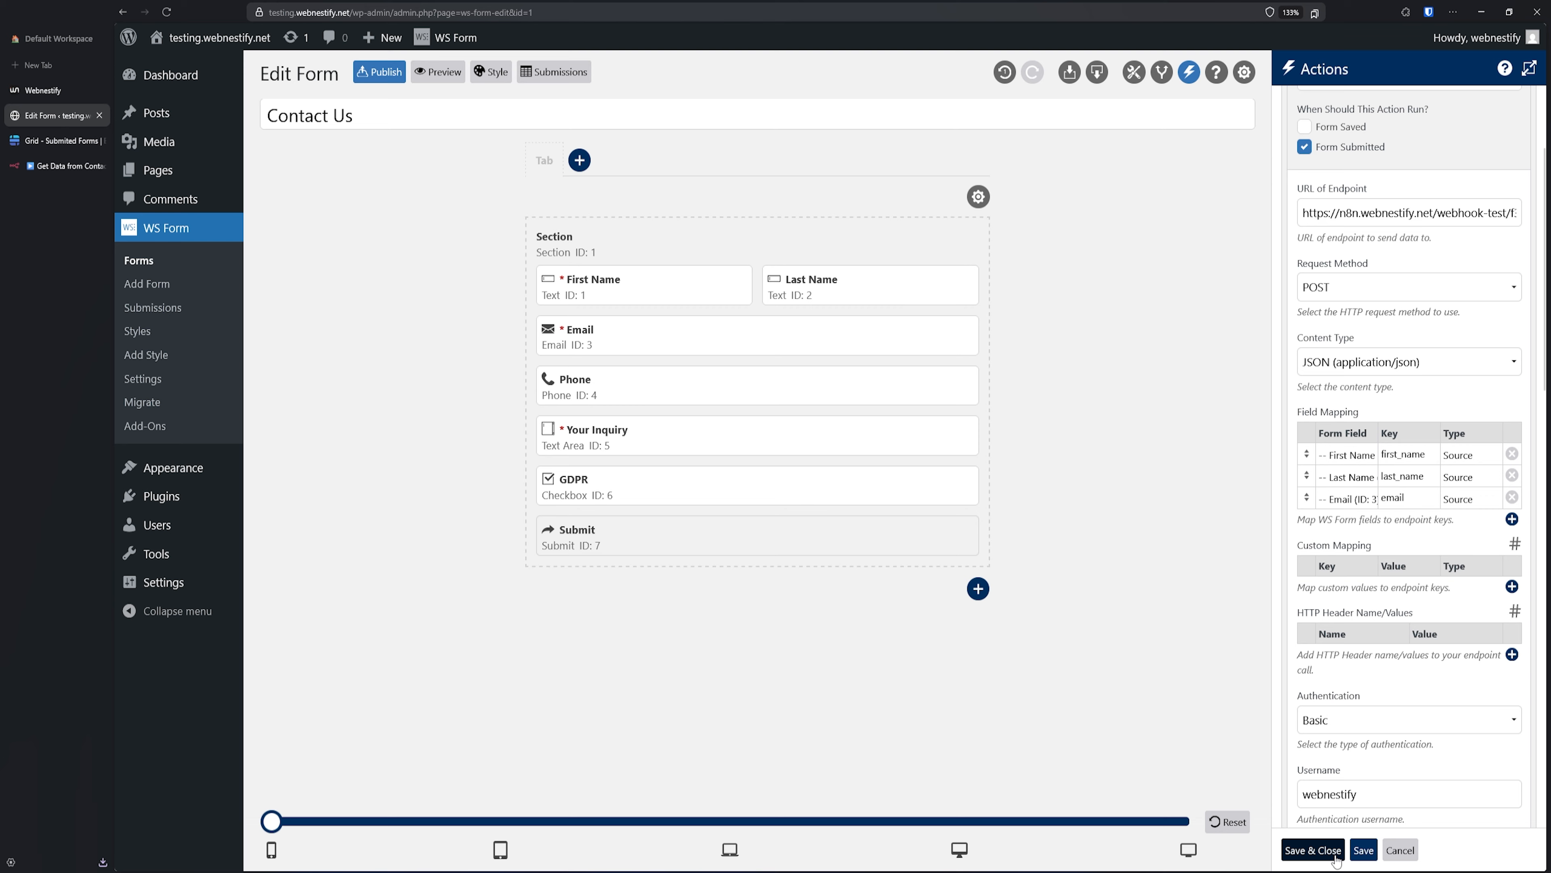
pyautogui.click(1312, 850)
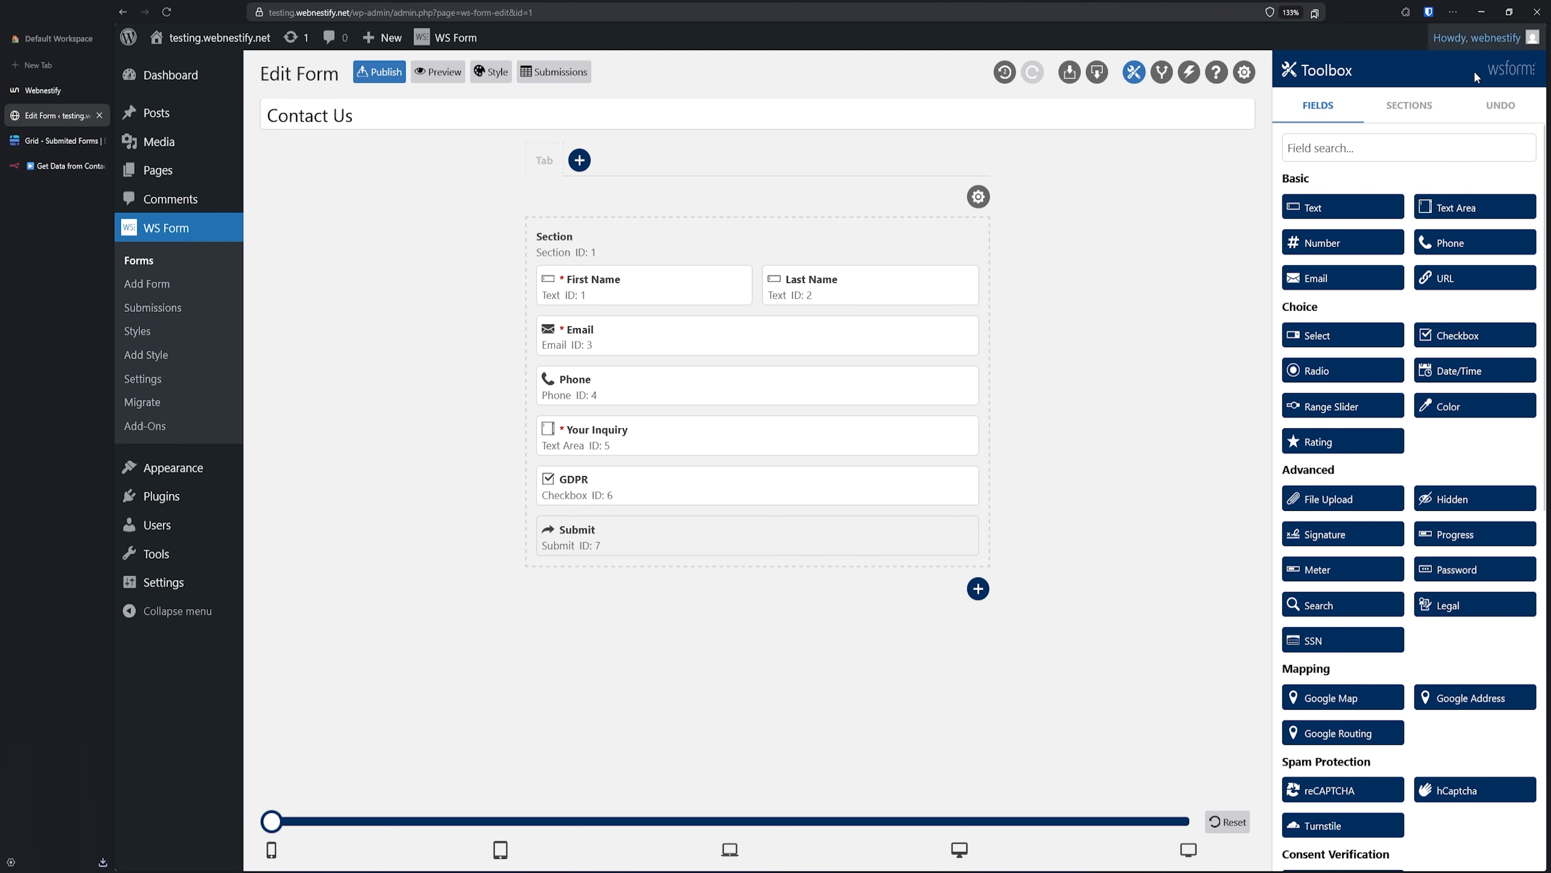
# - Publish and preview the Contact Us form, and set n8n's Webhook listening for a test event
pyautogui.click(394, 74)
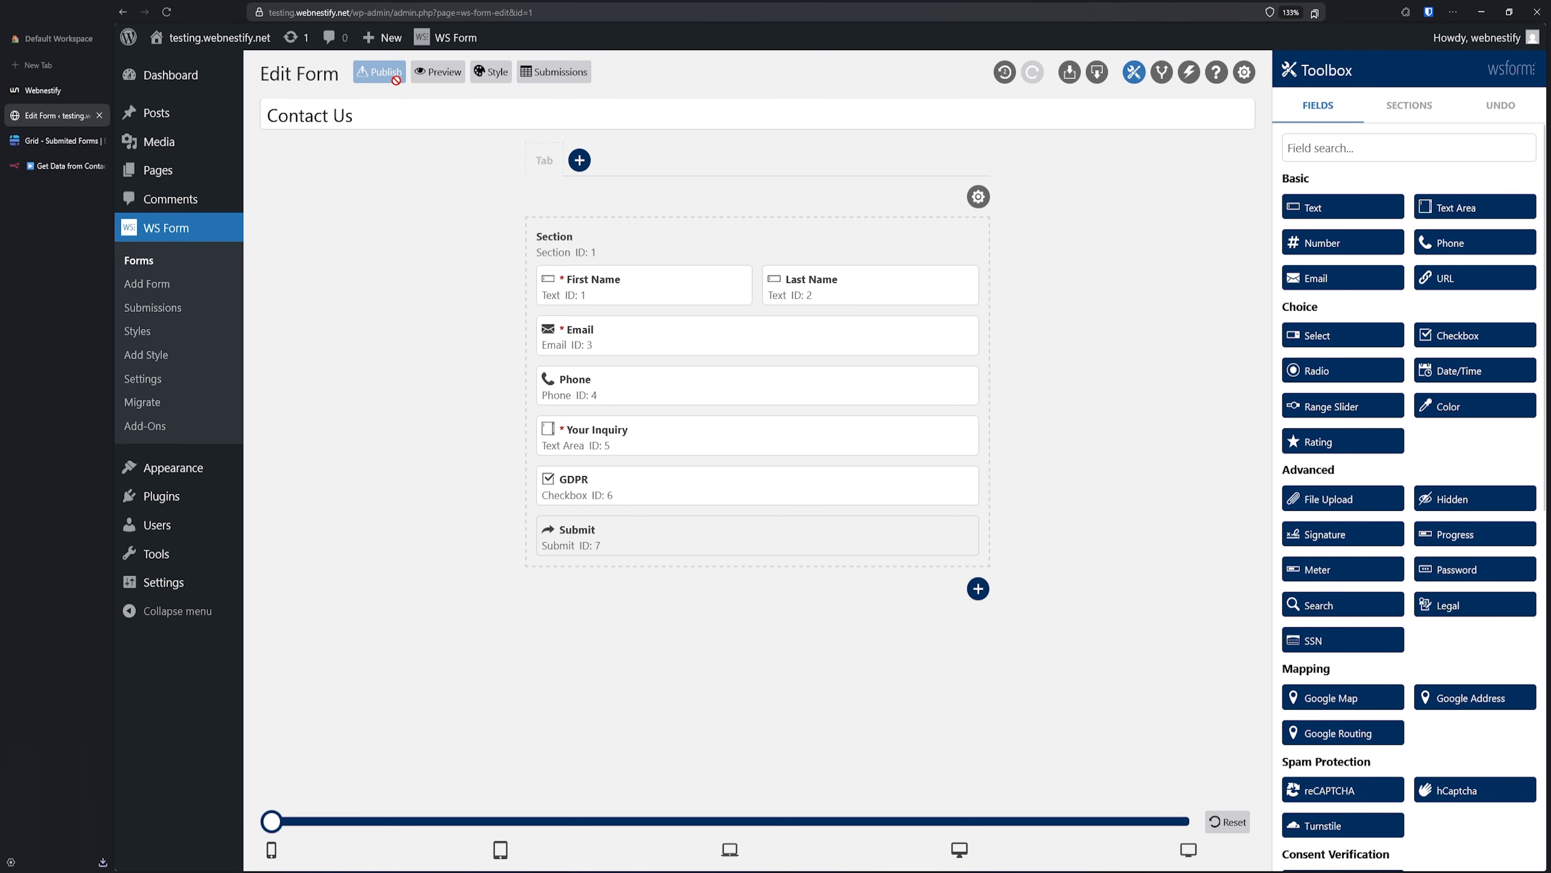
pyautogui.click(446, 73)
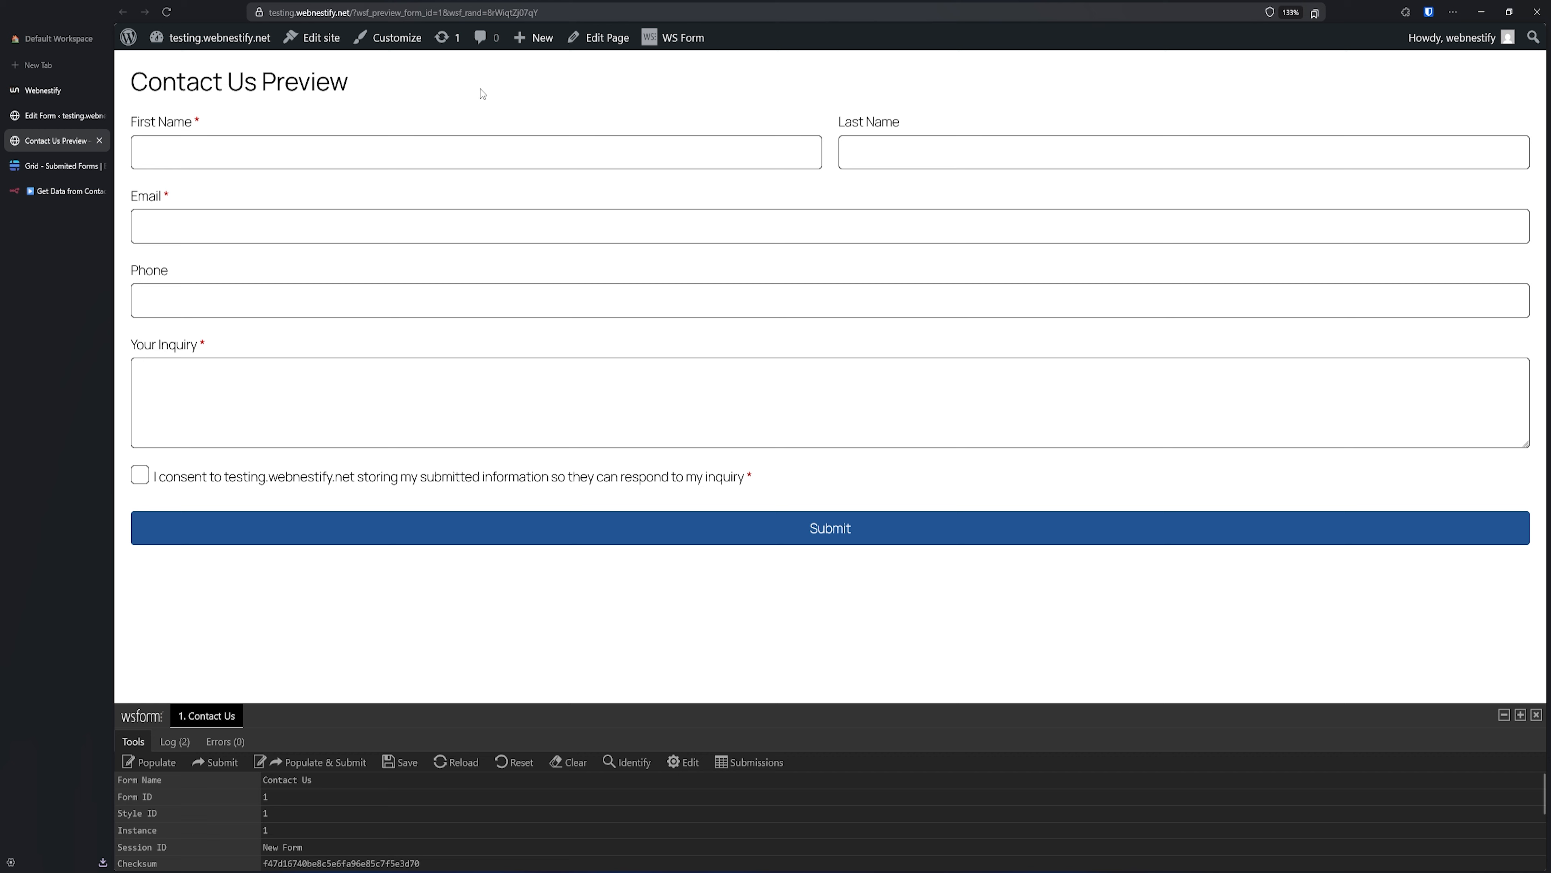
pyautogui.click(64, 193)
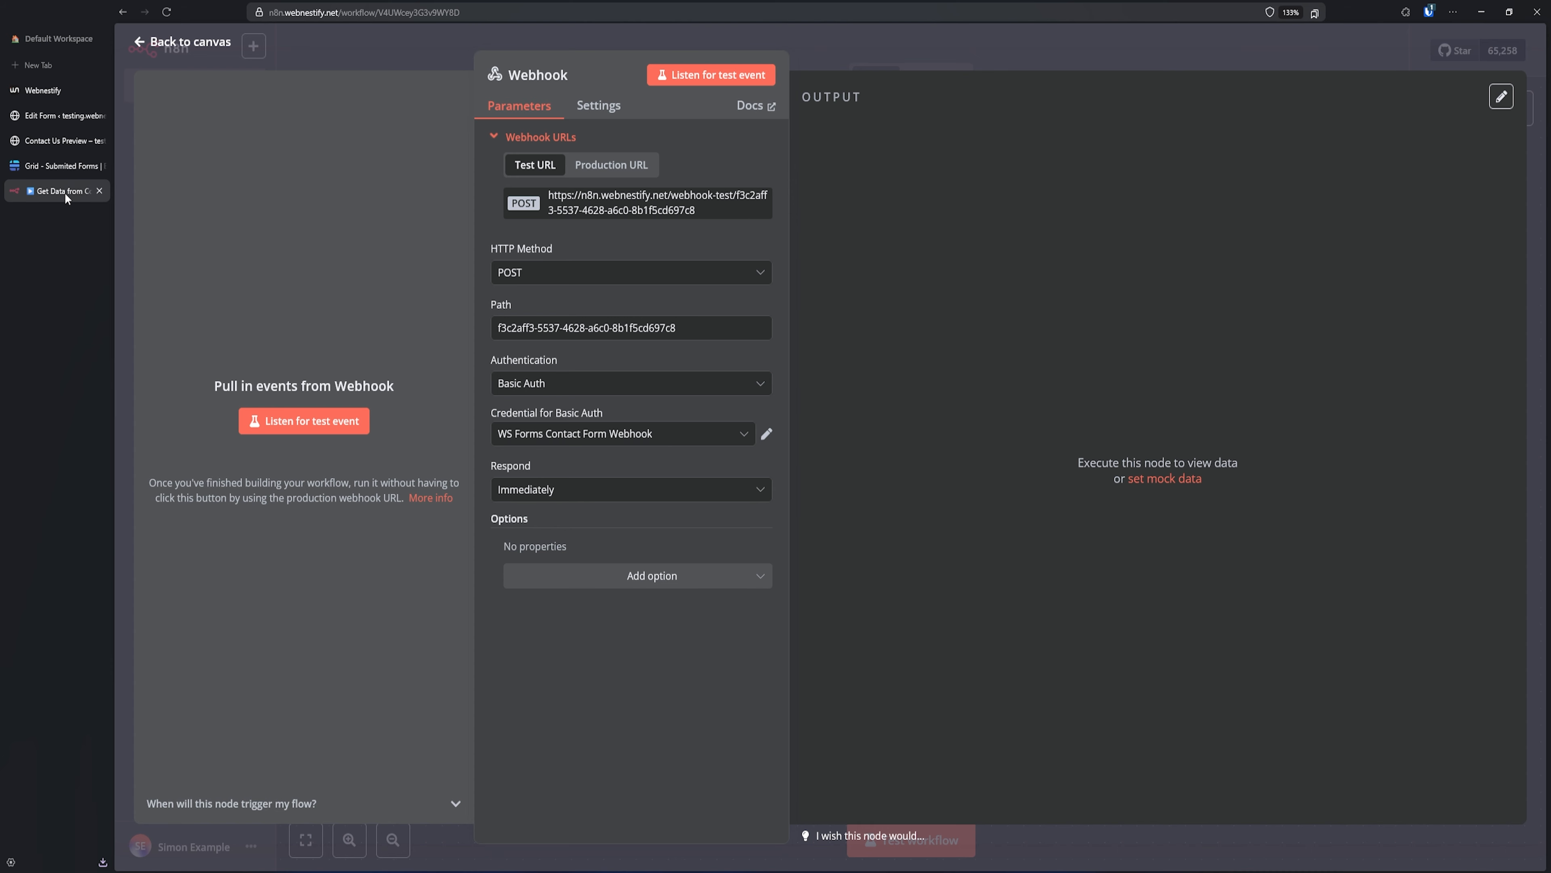
pyautogui.click(704, 79)
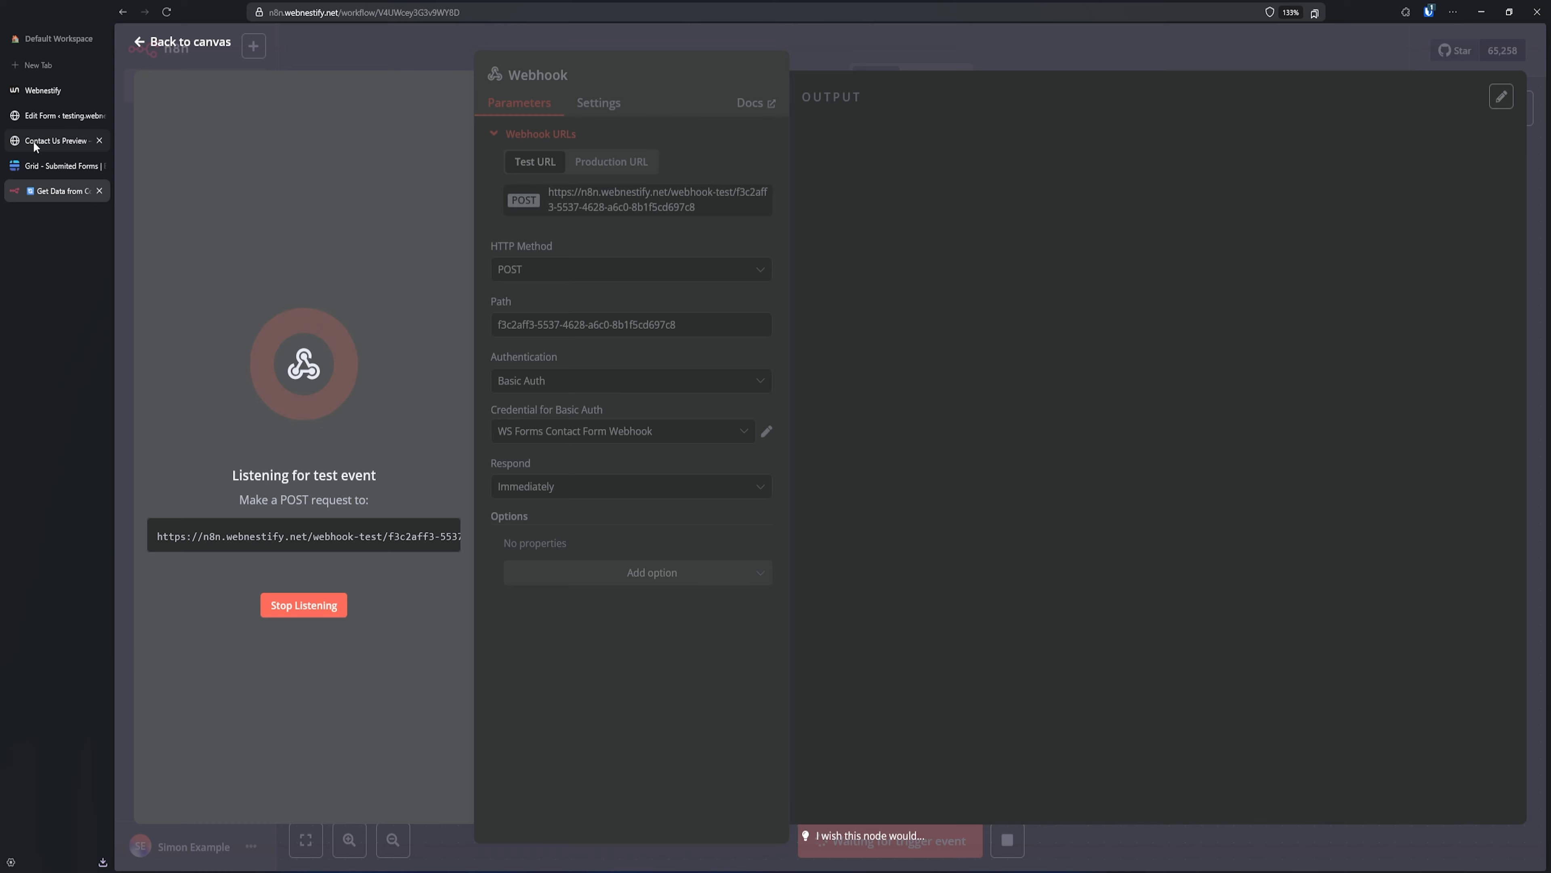
pyautogui.click(40, 166)
# - In the form preview, fill First Name, Last Name and Email with test values
pyautogui.click(63, 116)
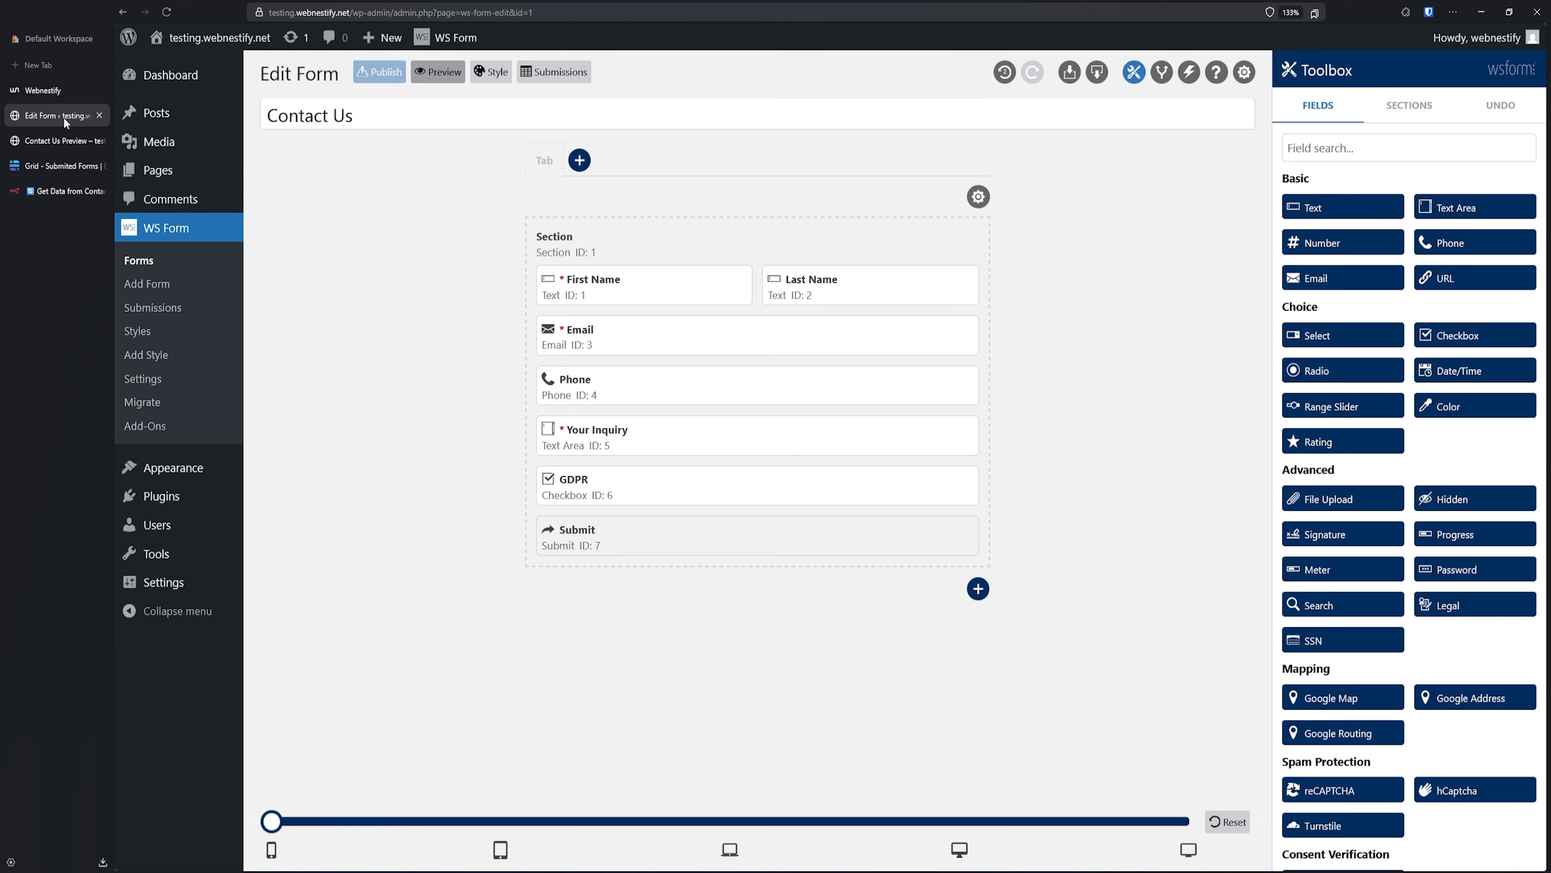
pyautogui.click(60, 140)
pyautogui.click(377, 158)
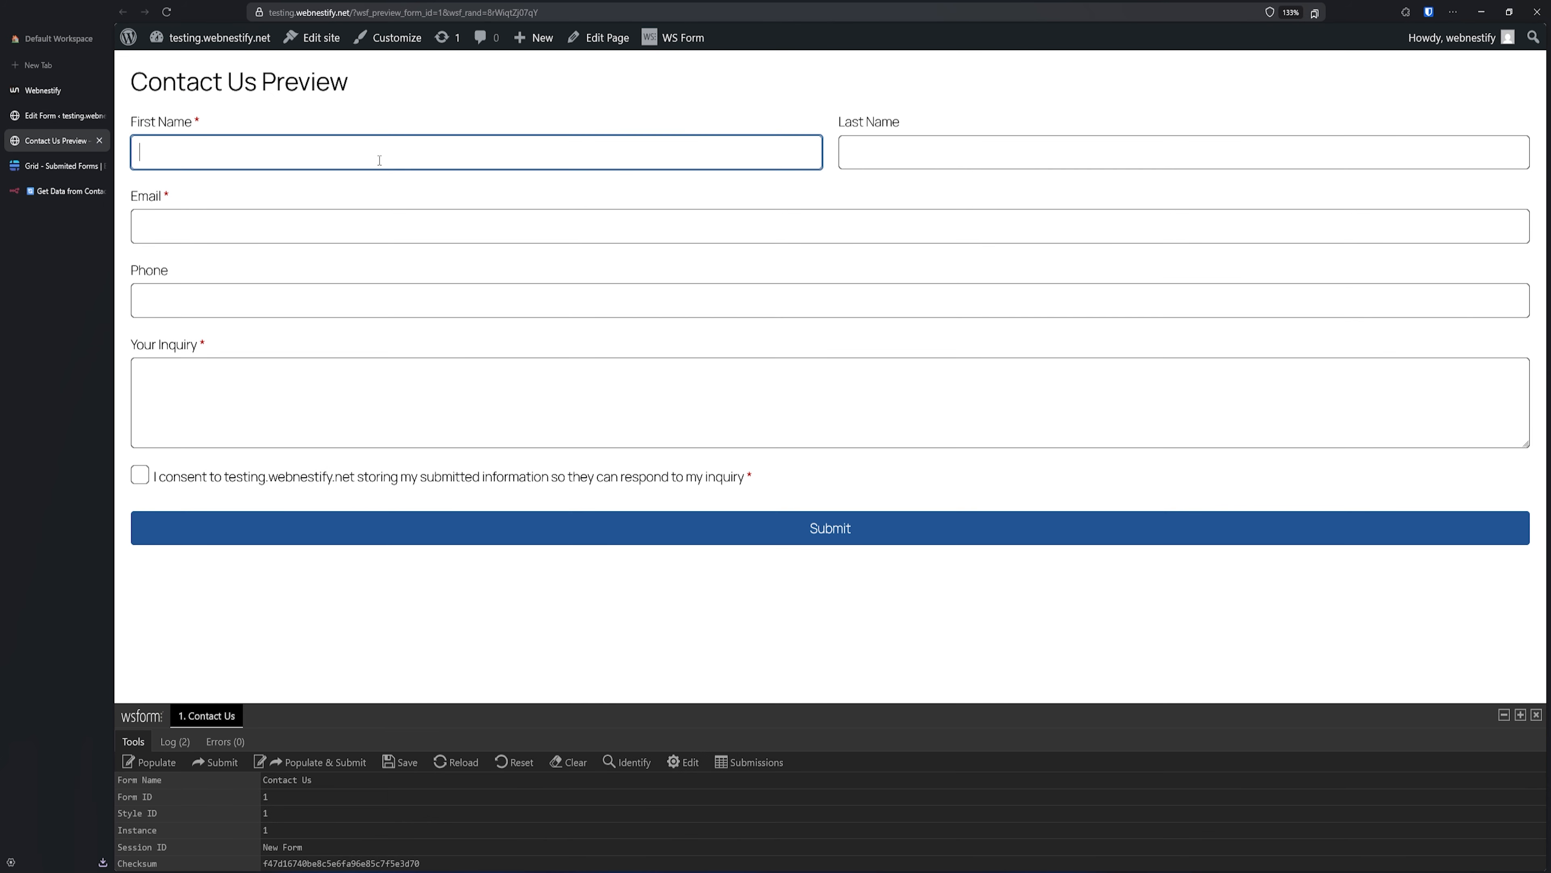
pyautogui.write('Simon')
pyautogui.press('Tab')
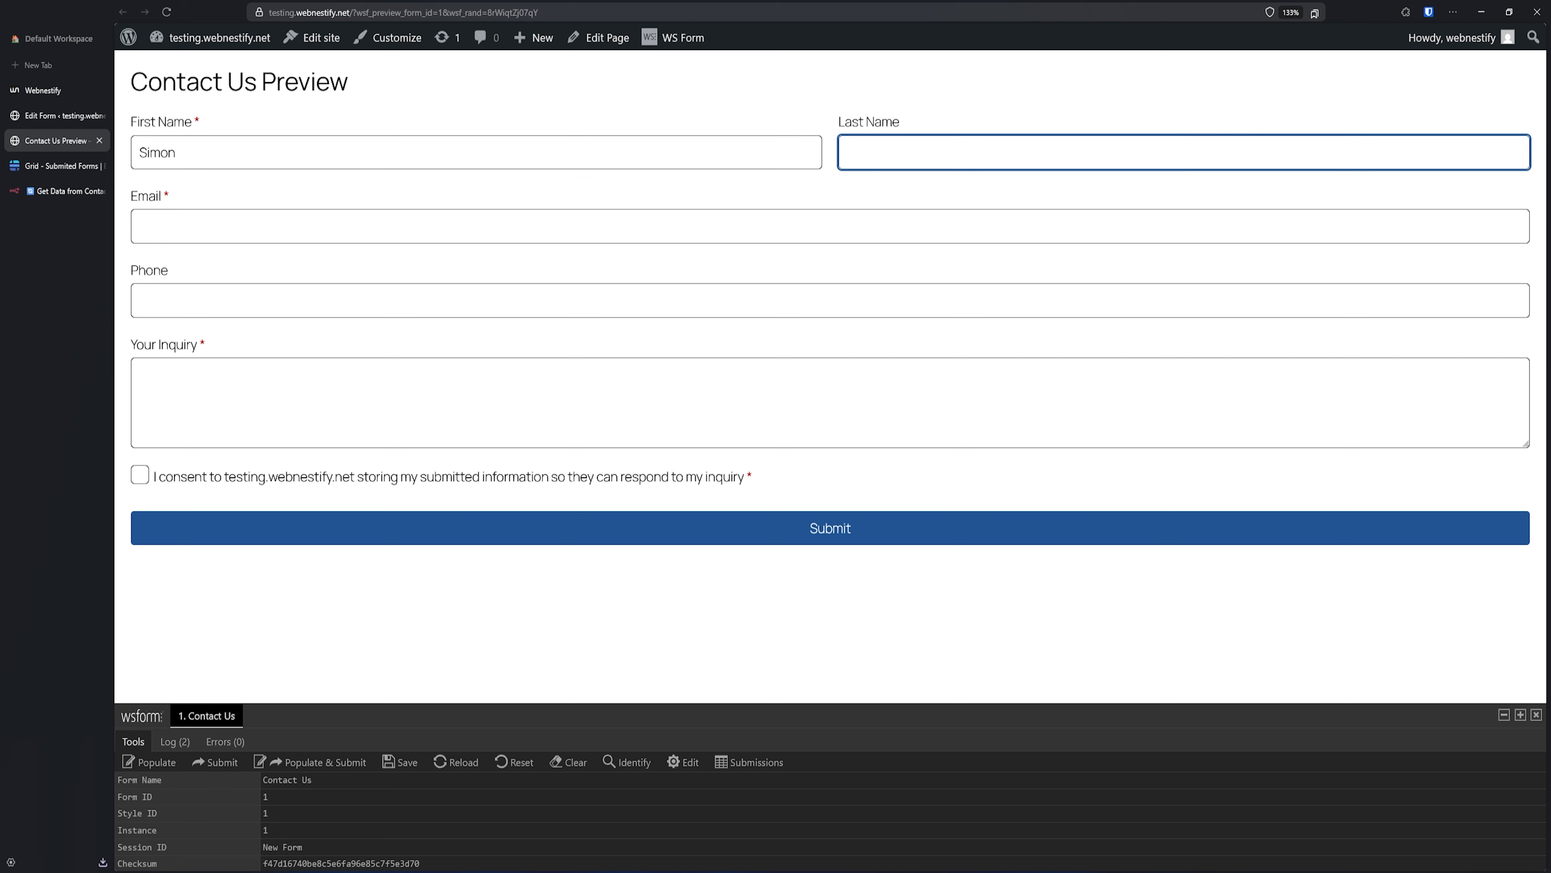
pyautogui.write('Testing')
pyautogui.press('Tab')
pyautogui.write('tes')
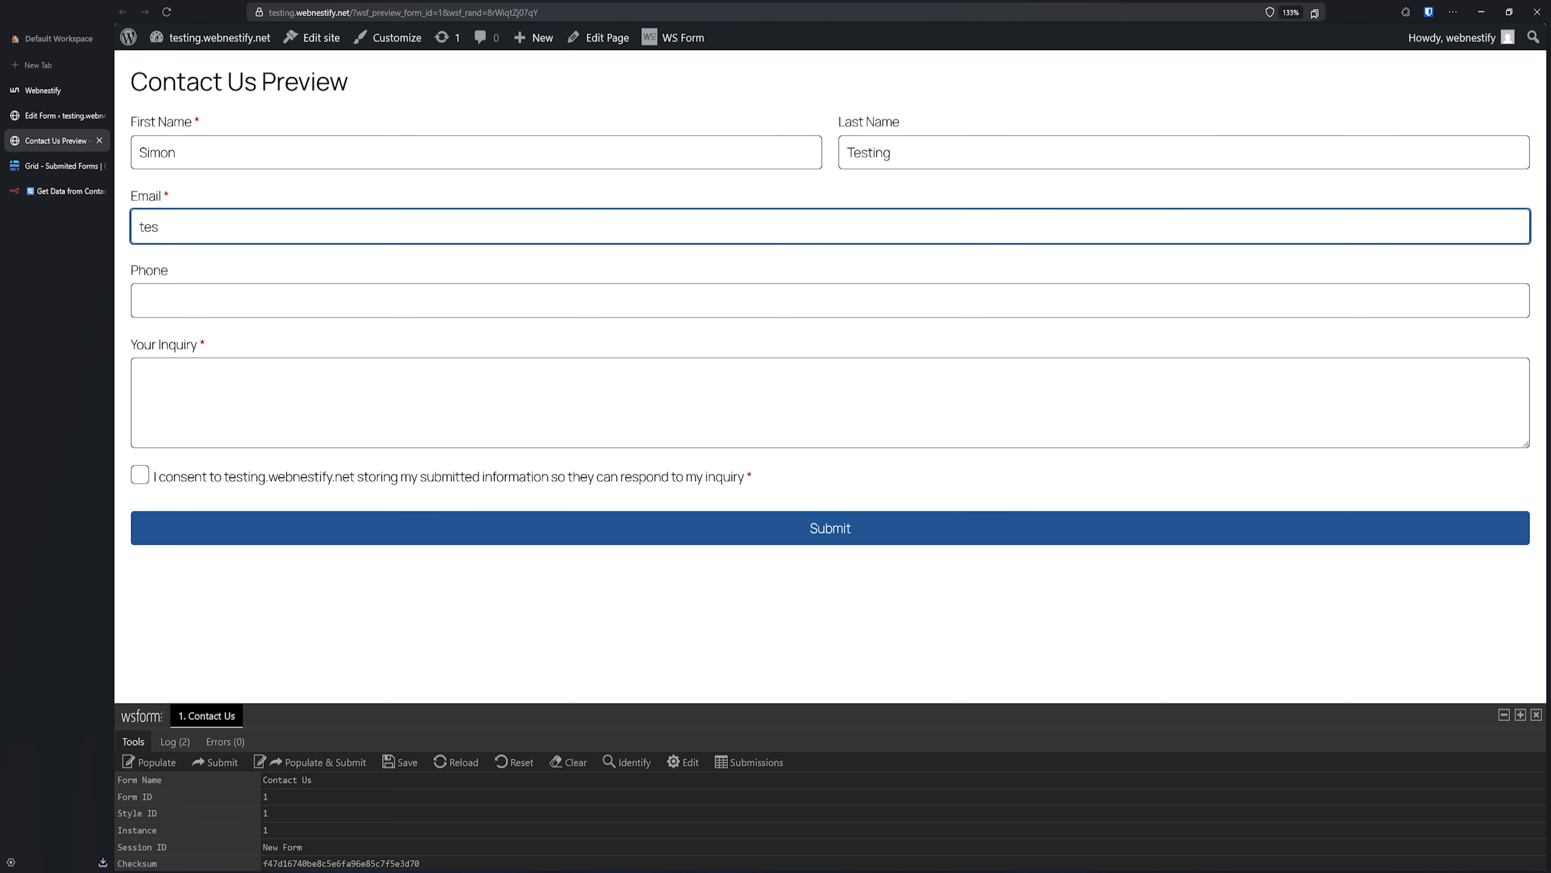
pyautogui.write('ting@test.com')
# - Tick the consent box, enter the message 'This is amazing', and submit the form
pyautogui.click(173, 480)
pyautogui.click(208, 405)
pyautogui.write('T')
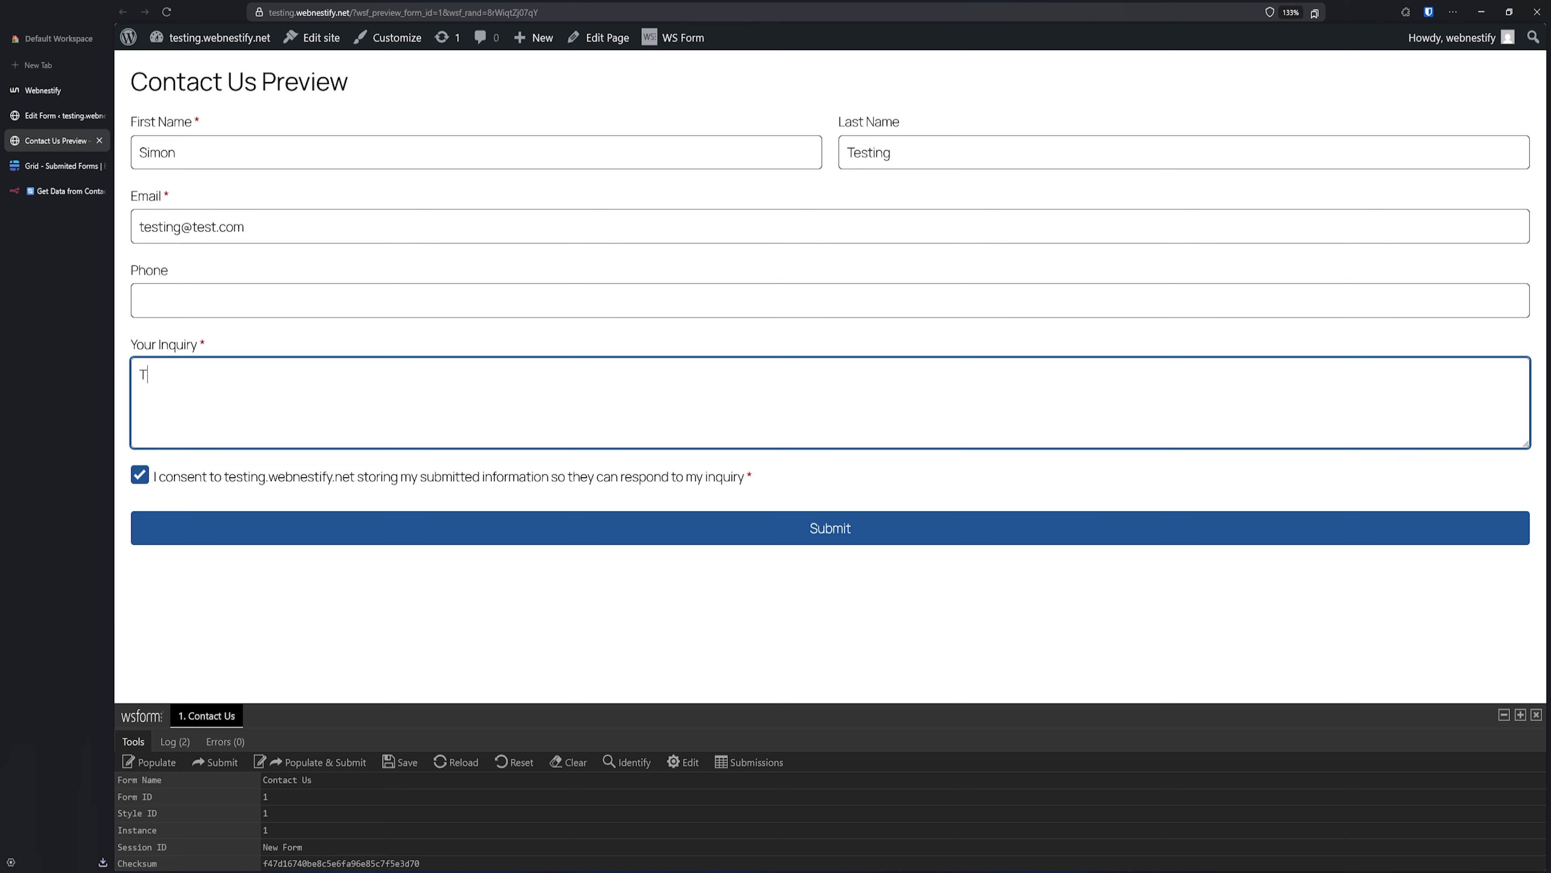
pyautogui.write('his is amazing!')
pyautogui.click(777, 530)
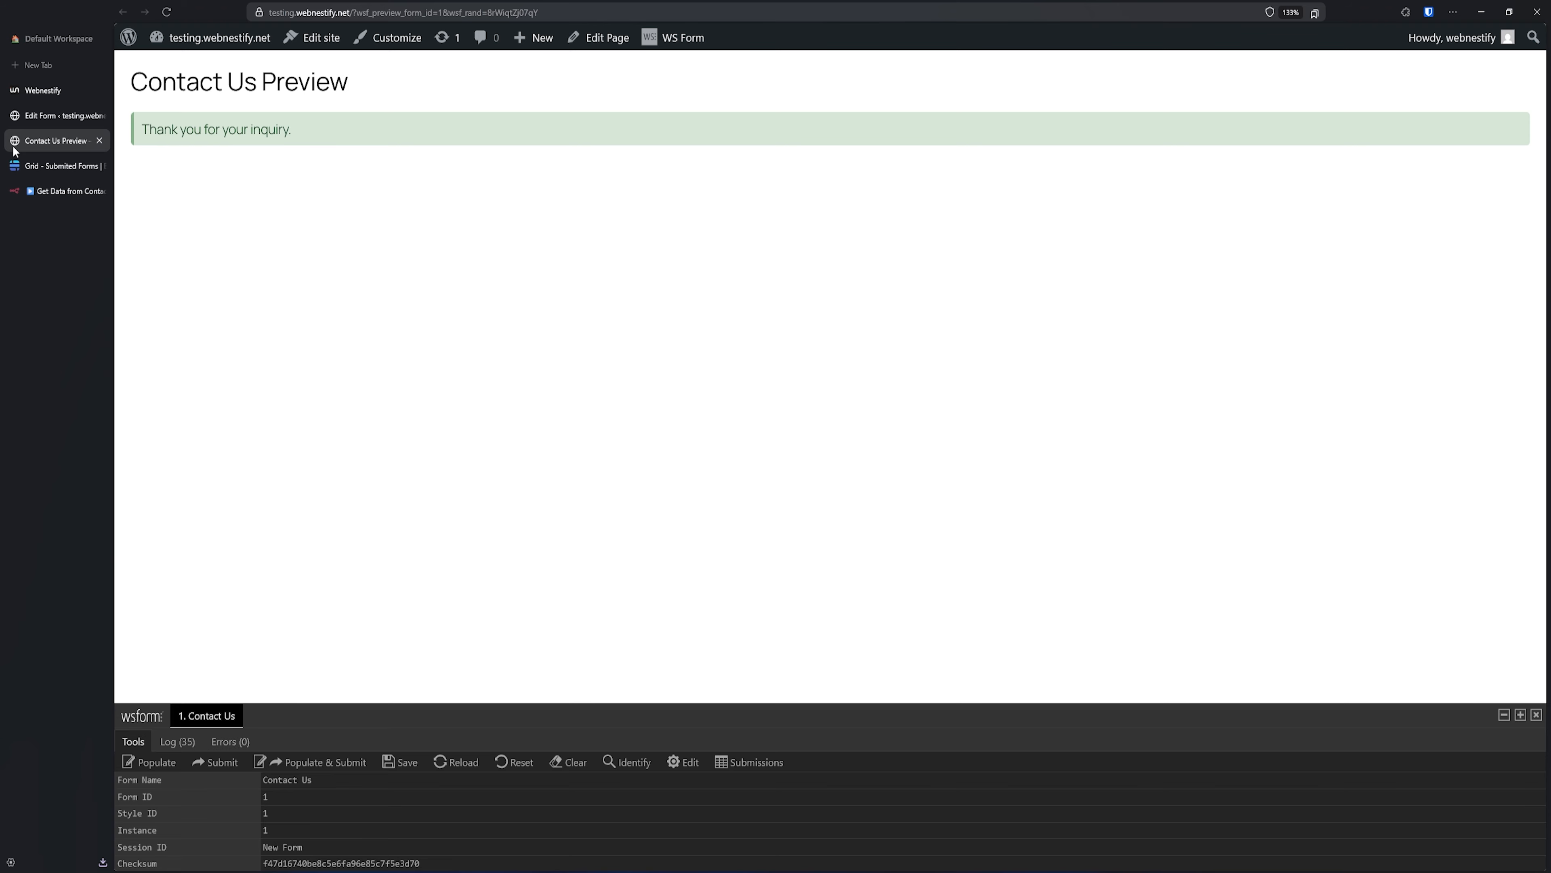
pyautogui.click(69, 193)
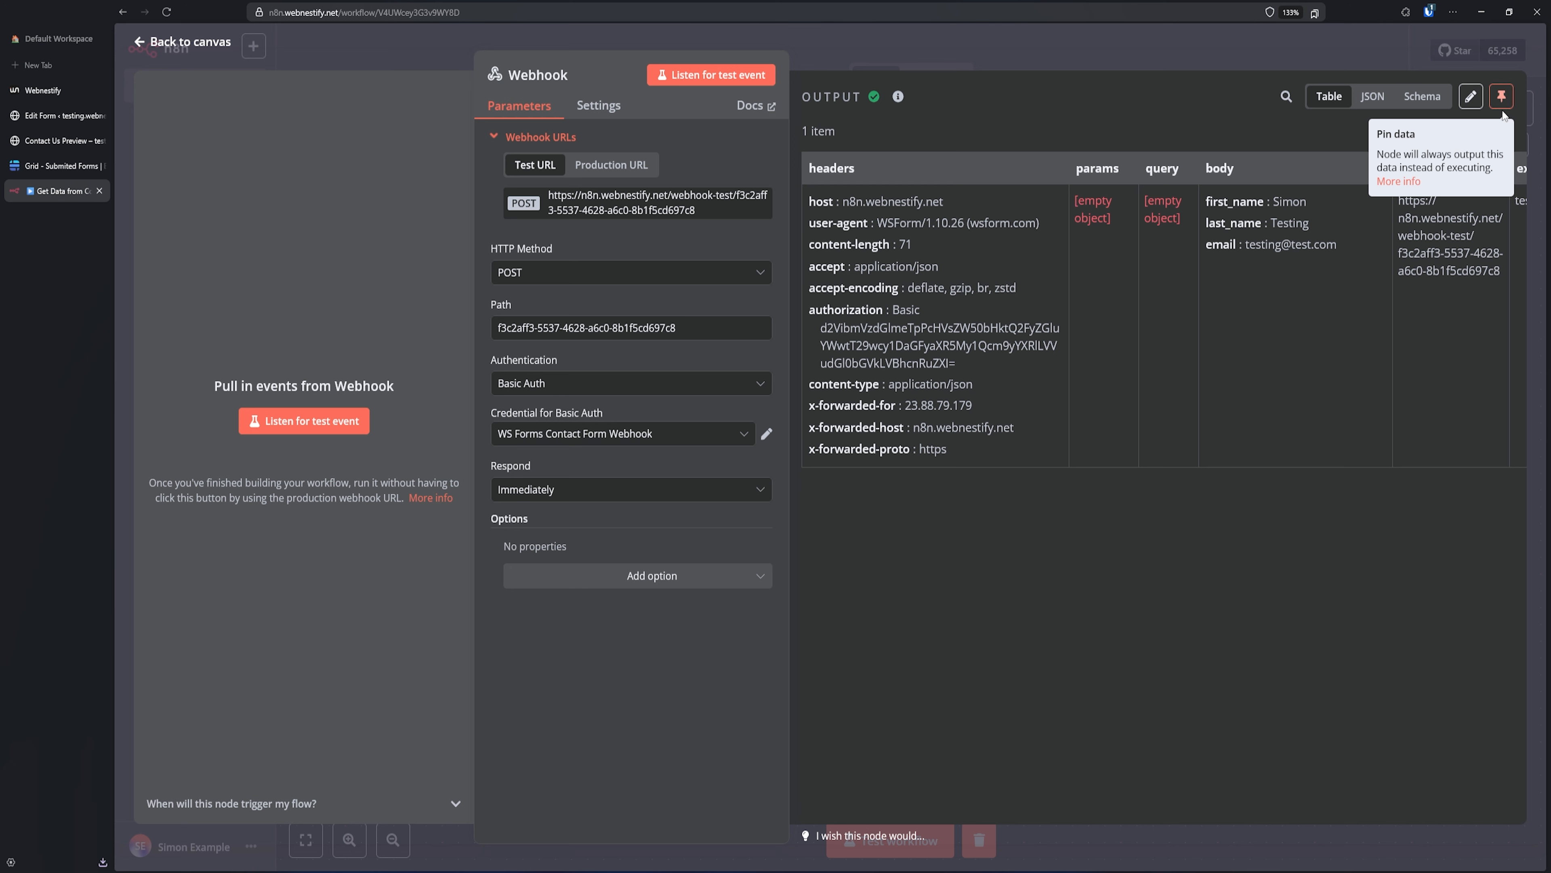
# - Pin the Webhook node's received test data and copy its production URL
pyautogui.click(1502, 97)
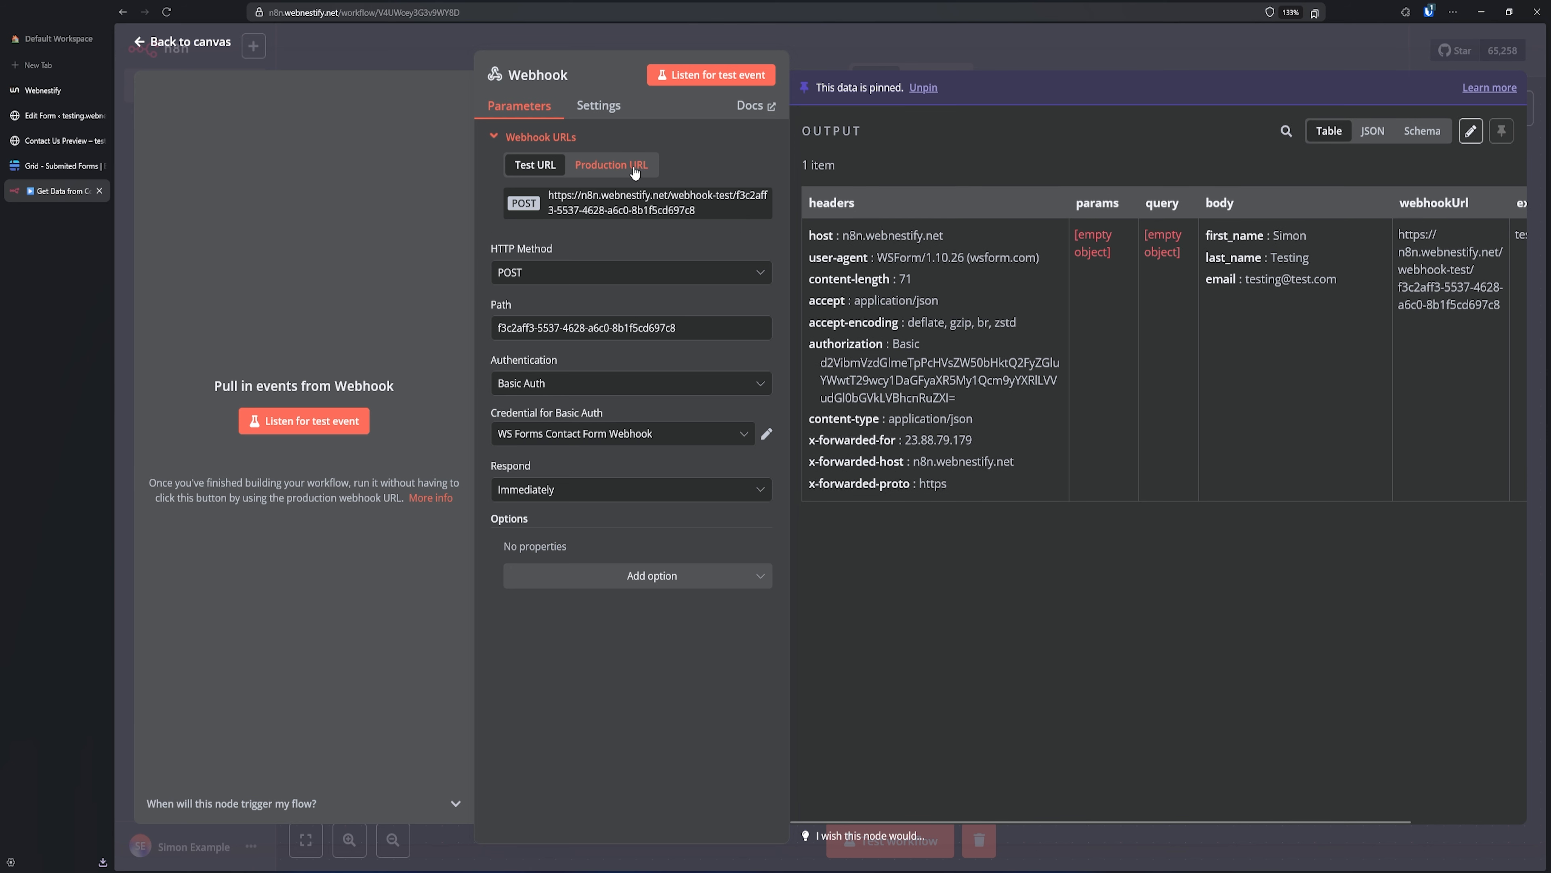
pyautogui.click(610, 165)
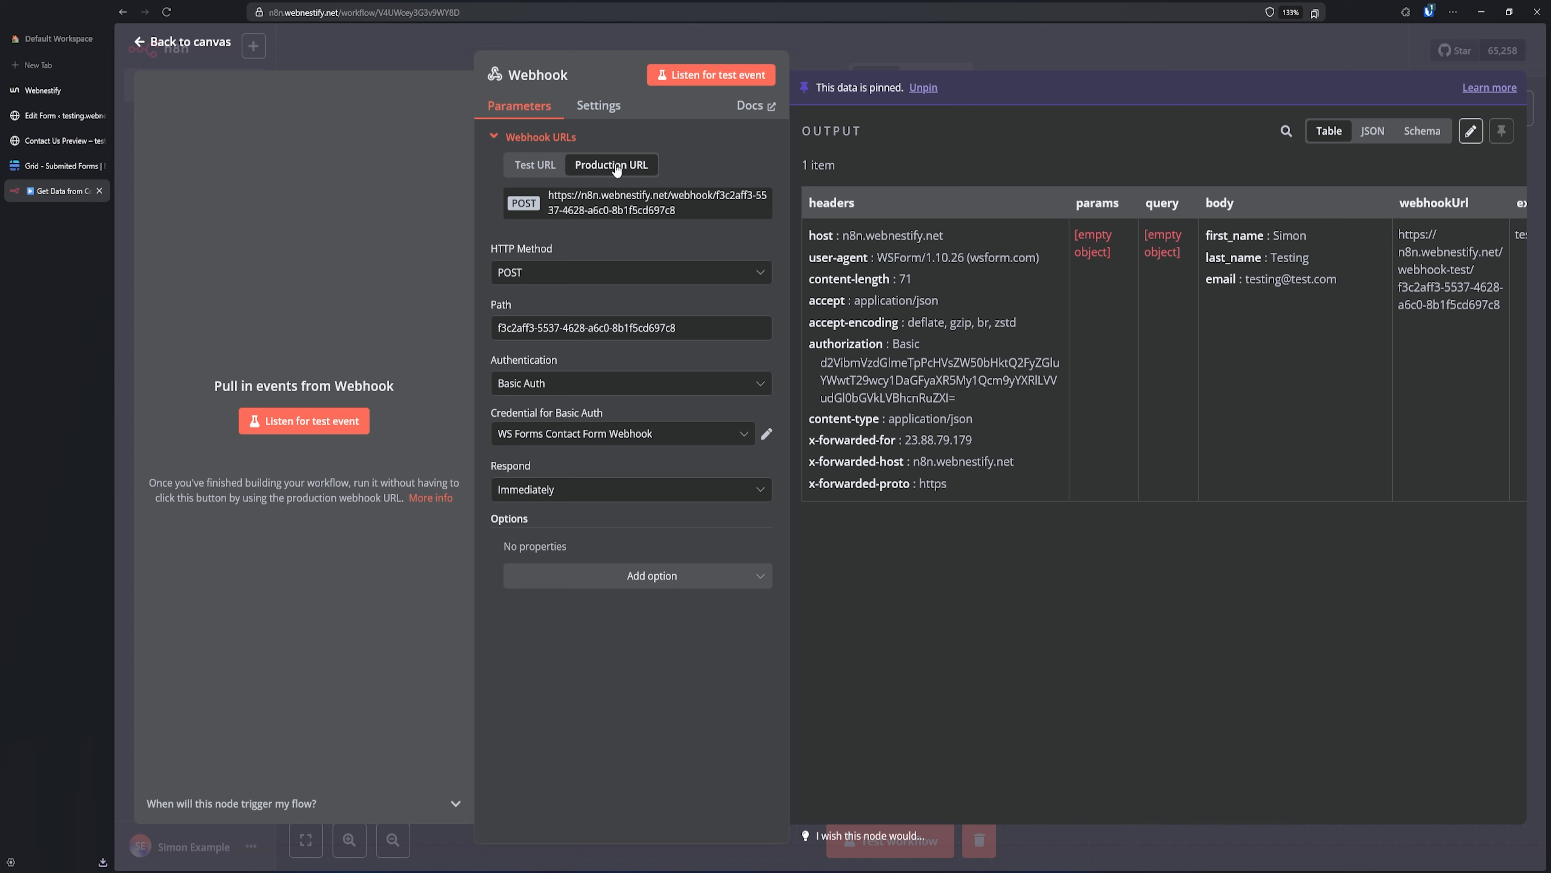
pyautogui.click(629, 210)
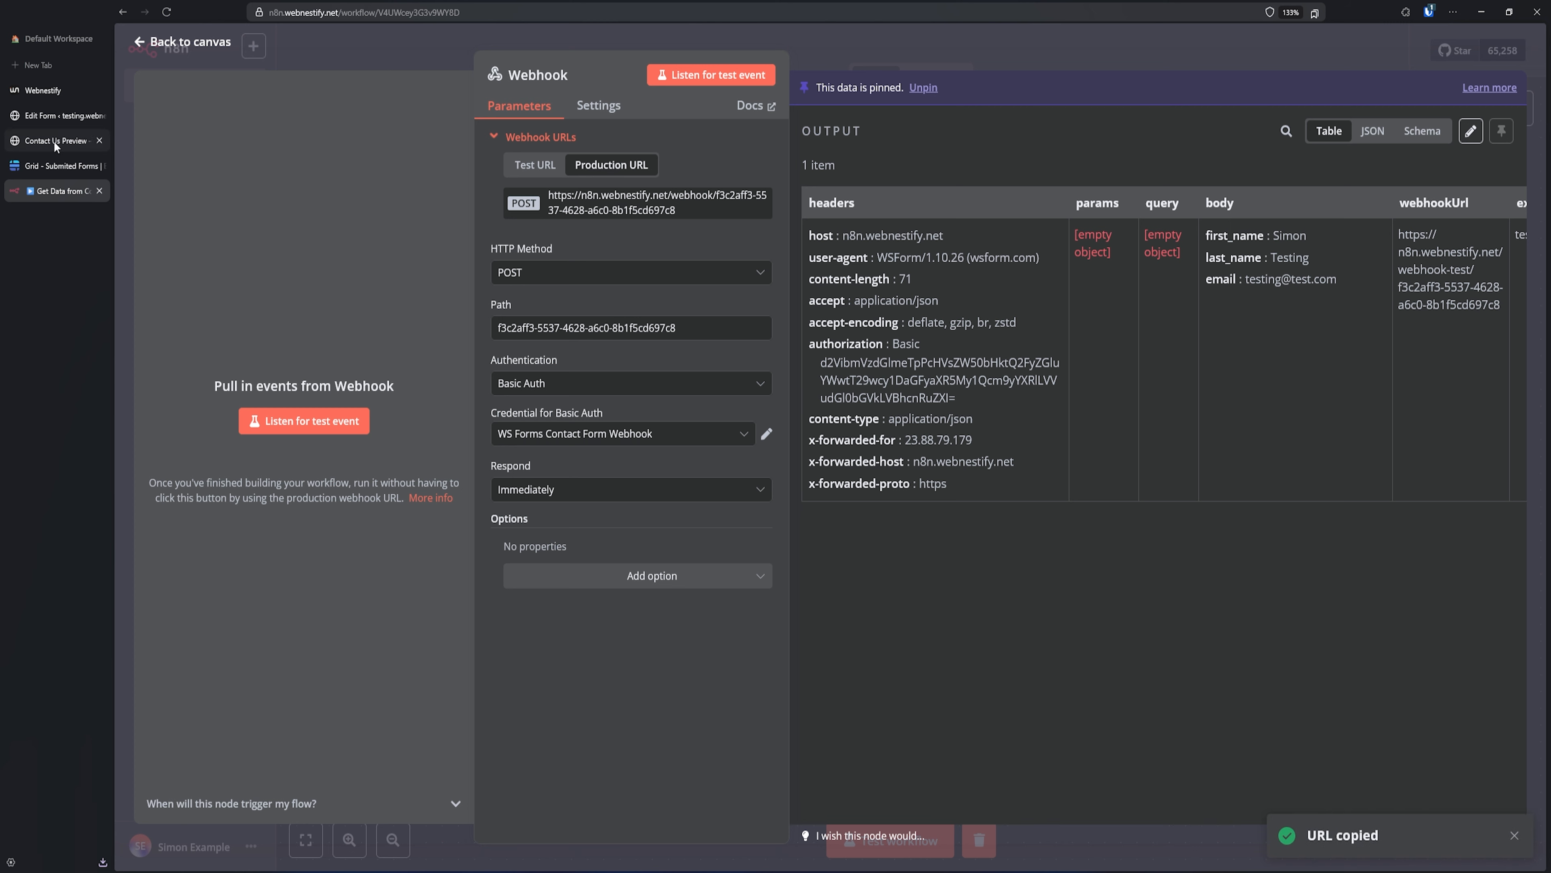
pyautogui.click(63, 117)
# - Replace the Push to n8n action's endpoint with the production webhook URL and save
pyautogui.click(1189, 72)
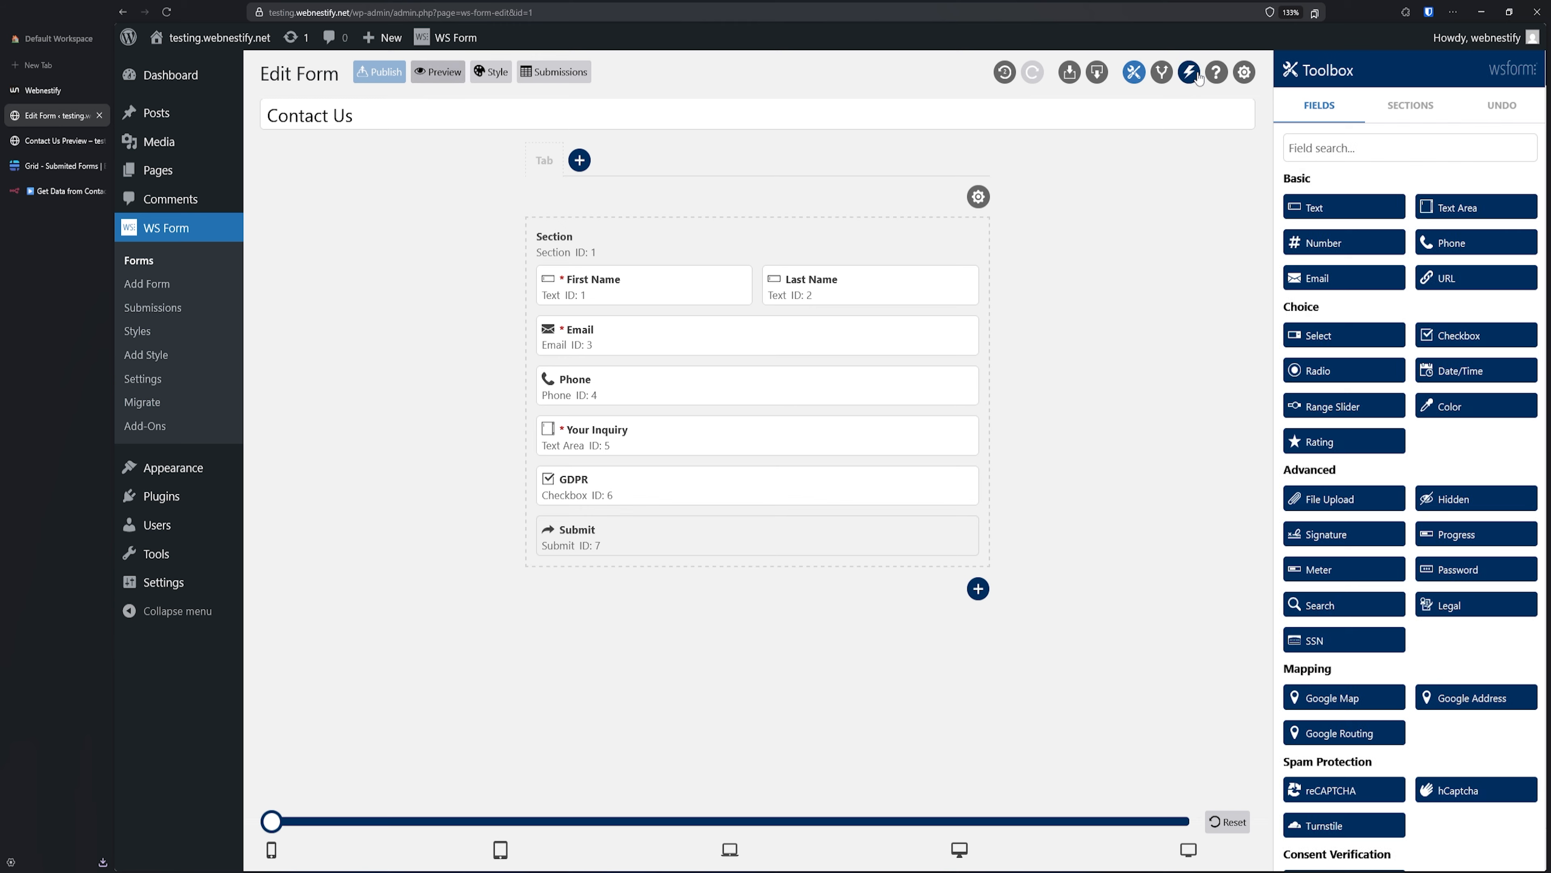
pyautogui.click(1465, 197)
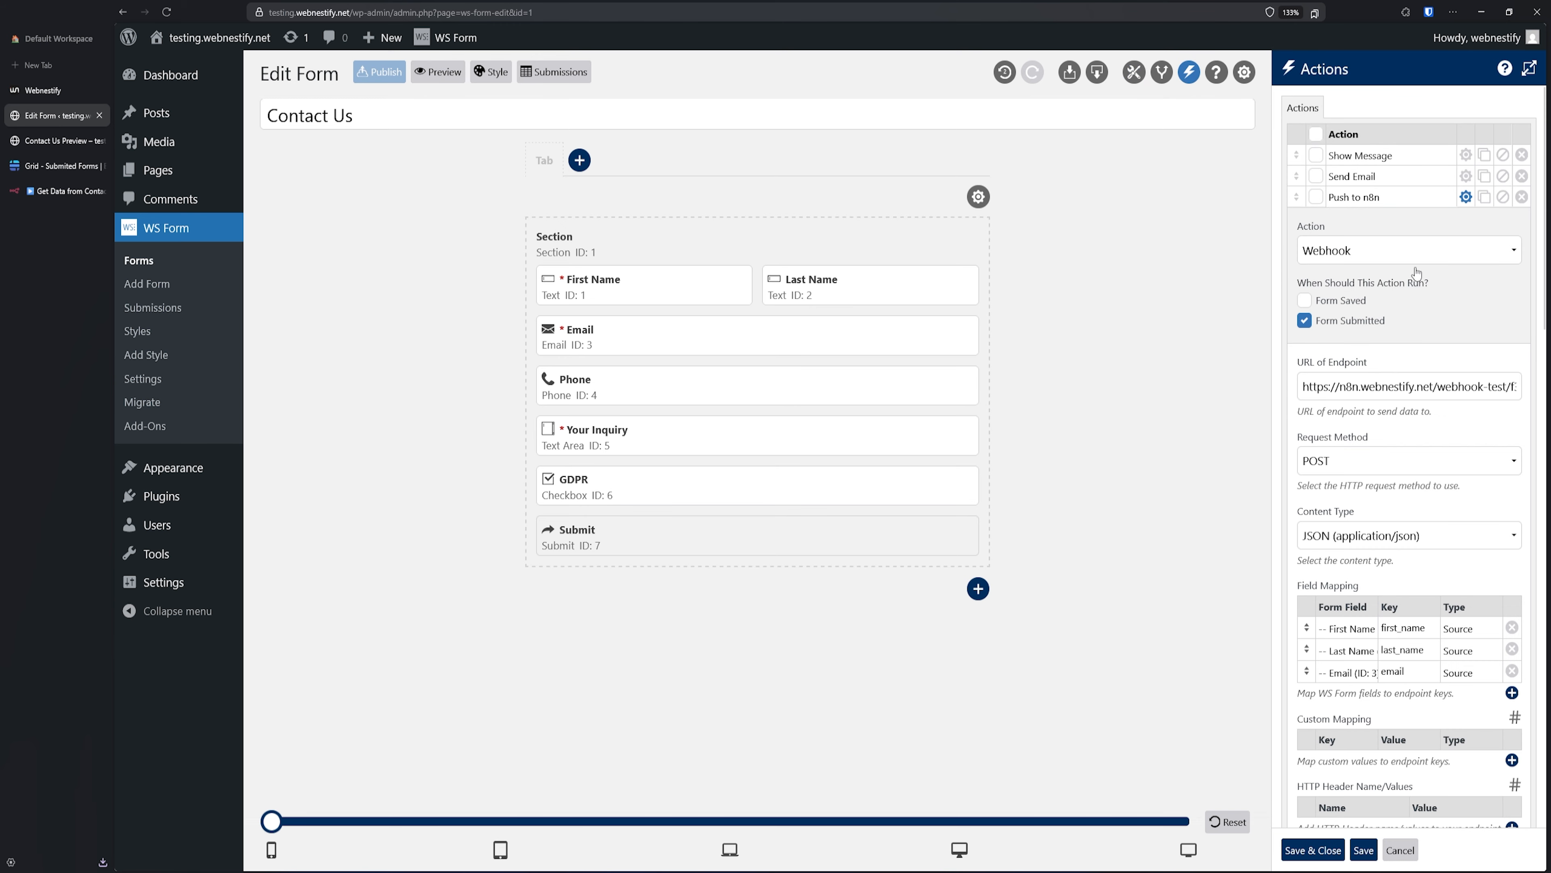
pyautogui.click(1408, 387)
pyautogui.hotkey('ctrl', 'a')
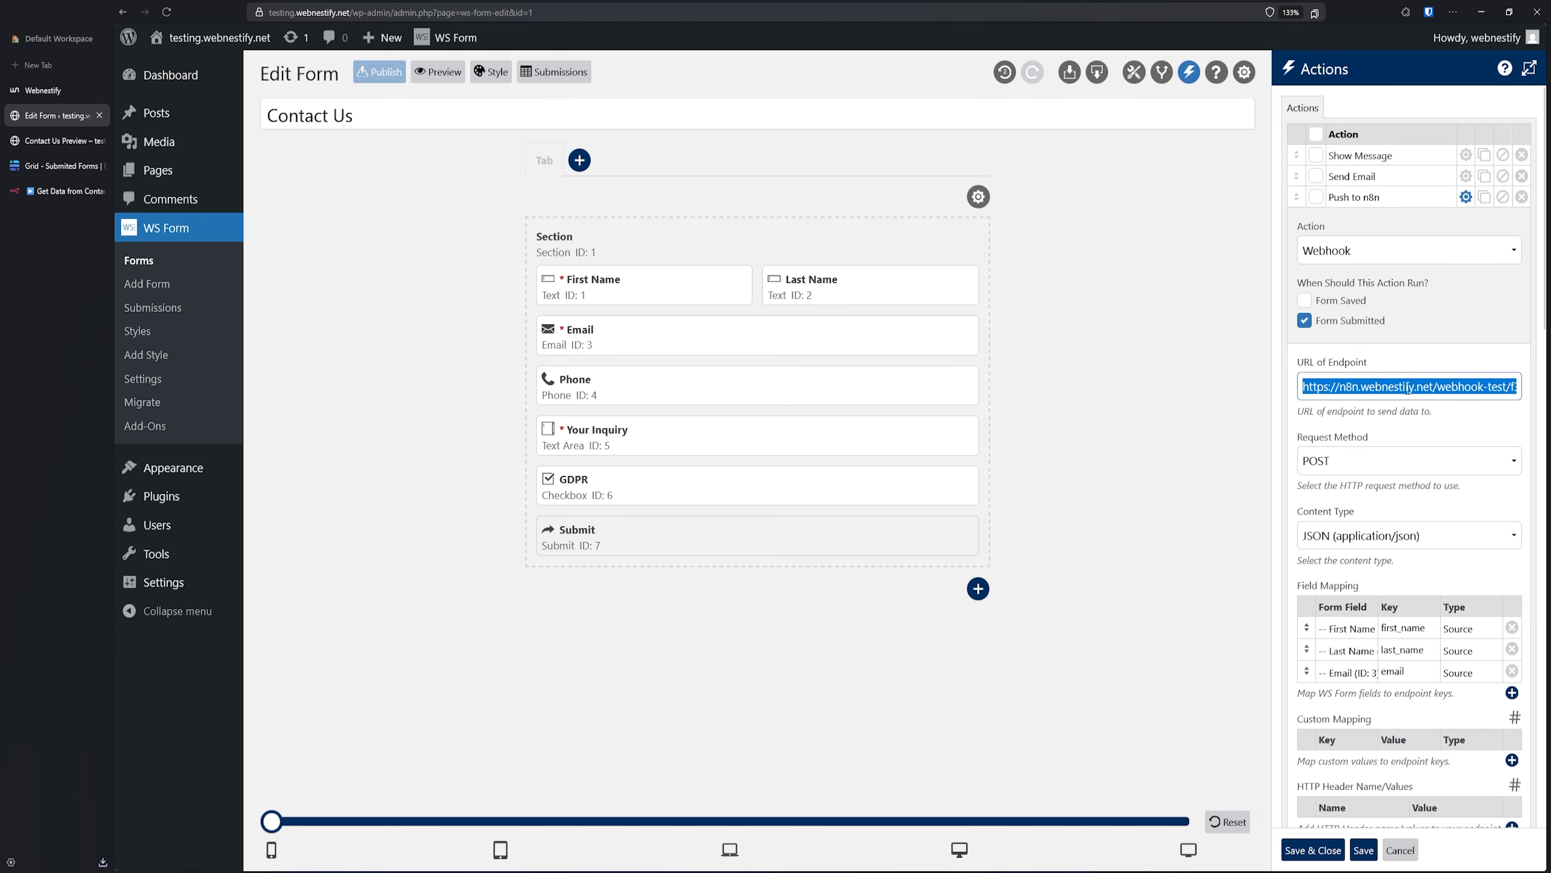
pyautogui.hotkey('ctrl', 'v')
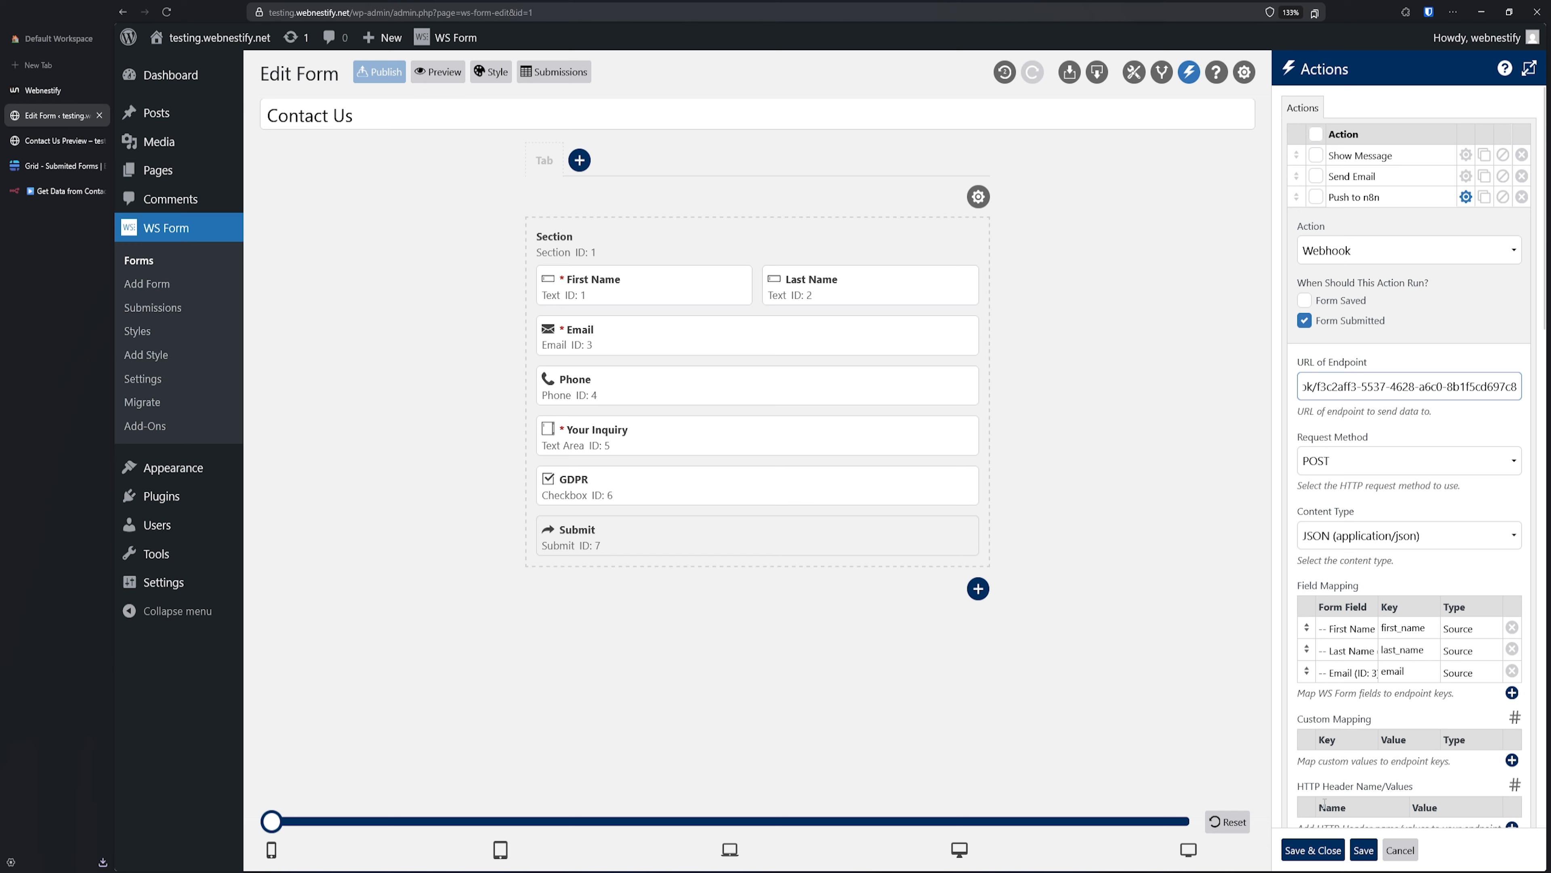
pyautogui.click(1312, 850)
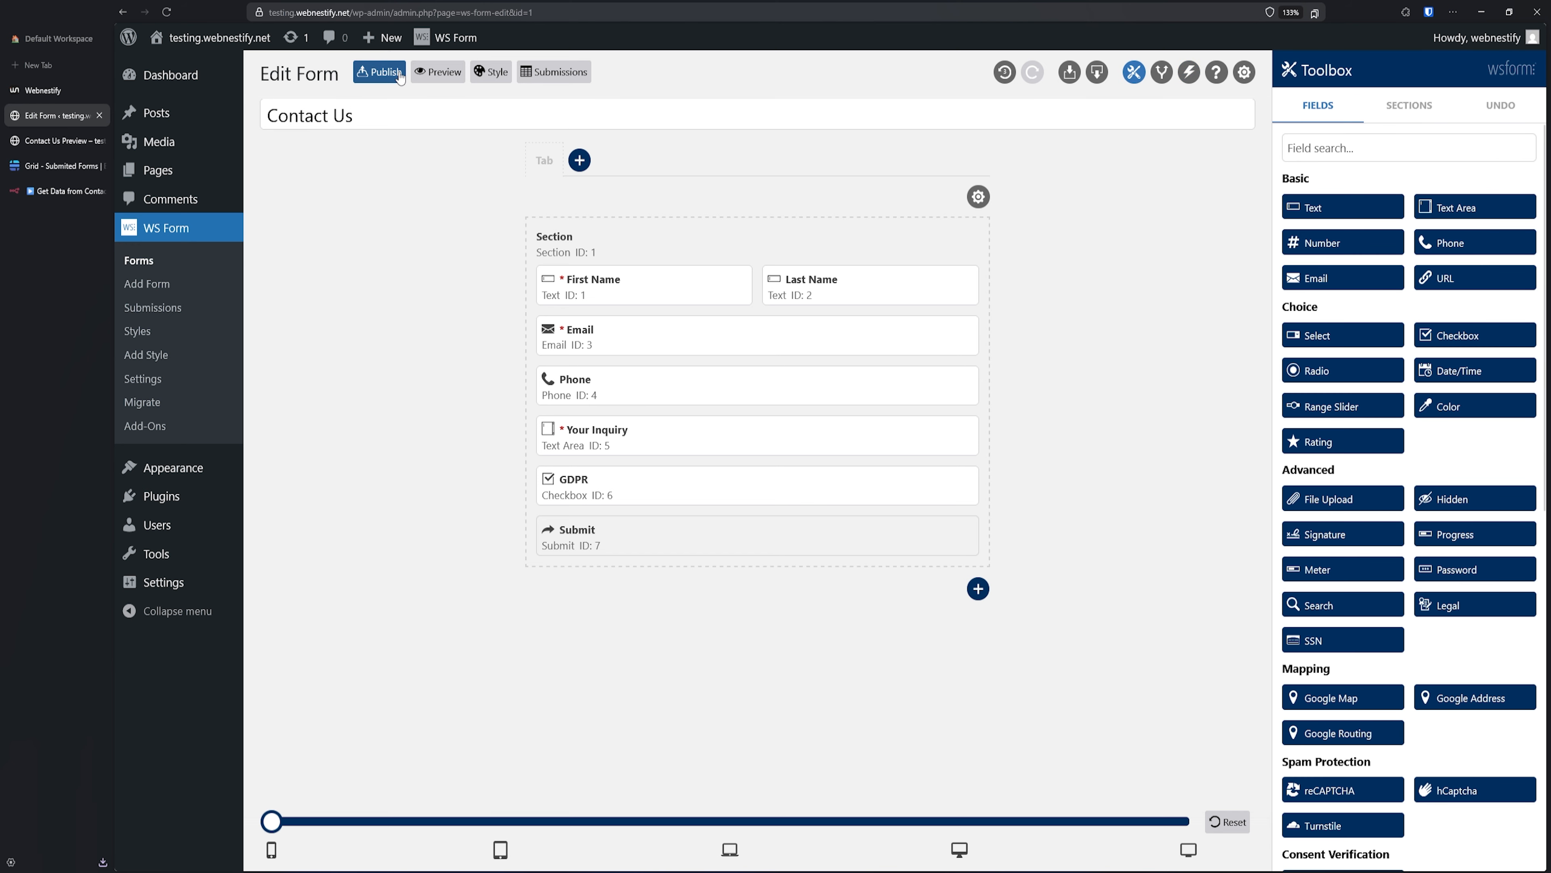
# - Republish the Contact Us form and go back to the n8n workflow canvas
pyautogui.click(399, 73)
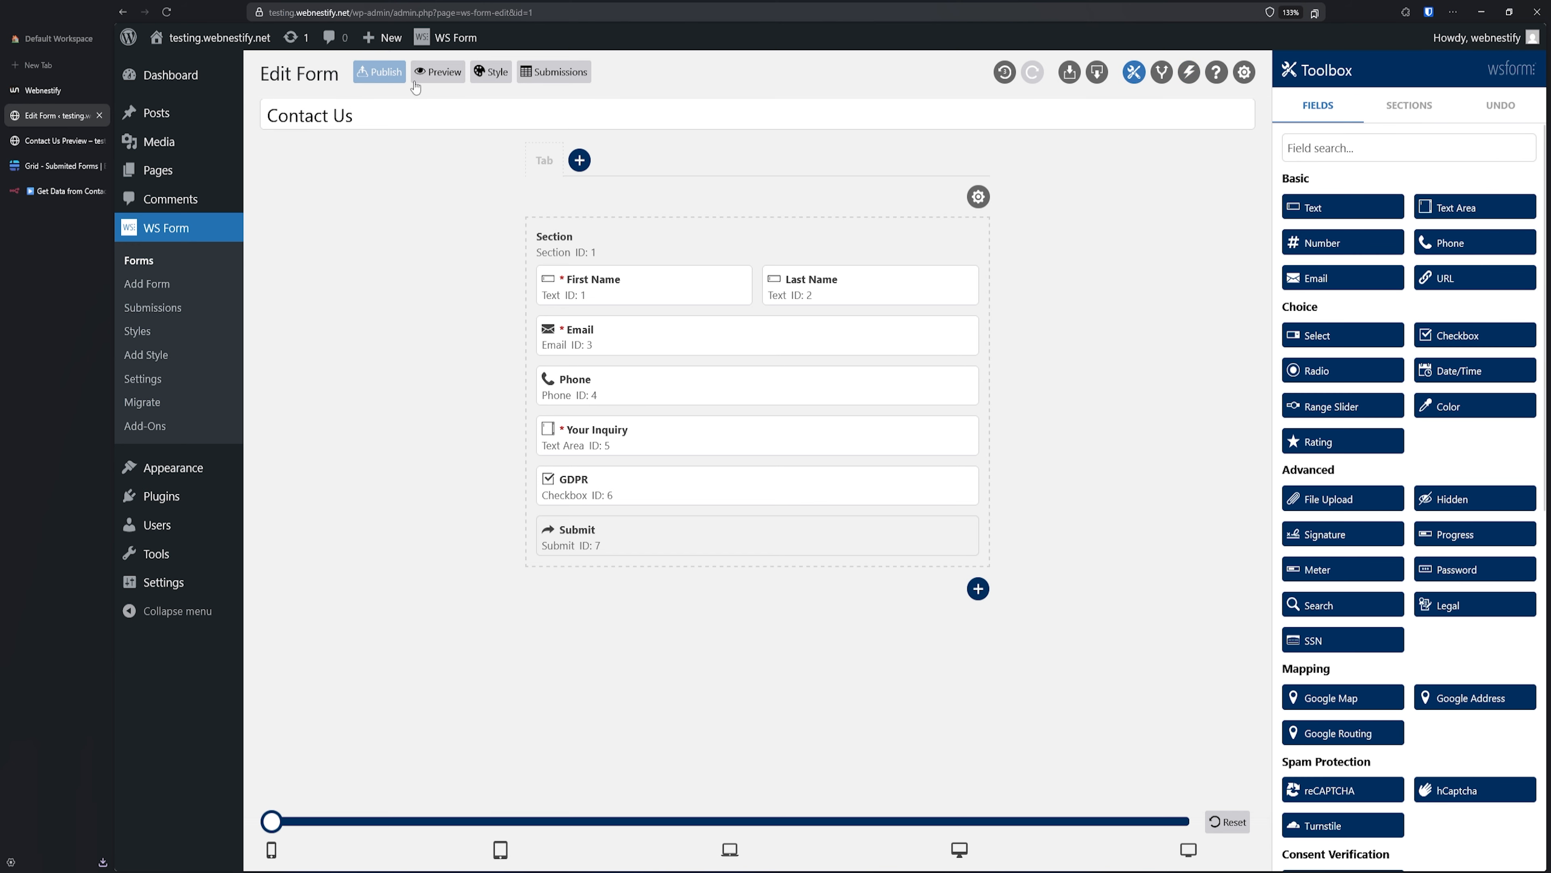
pyautogui.click(54, 192)
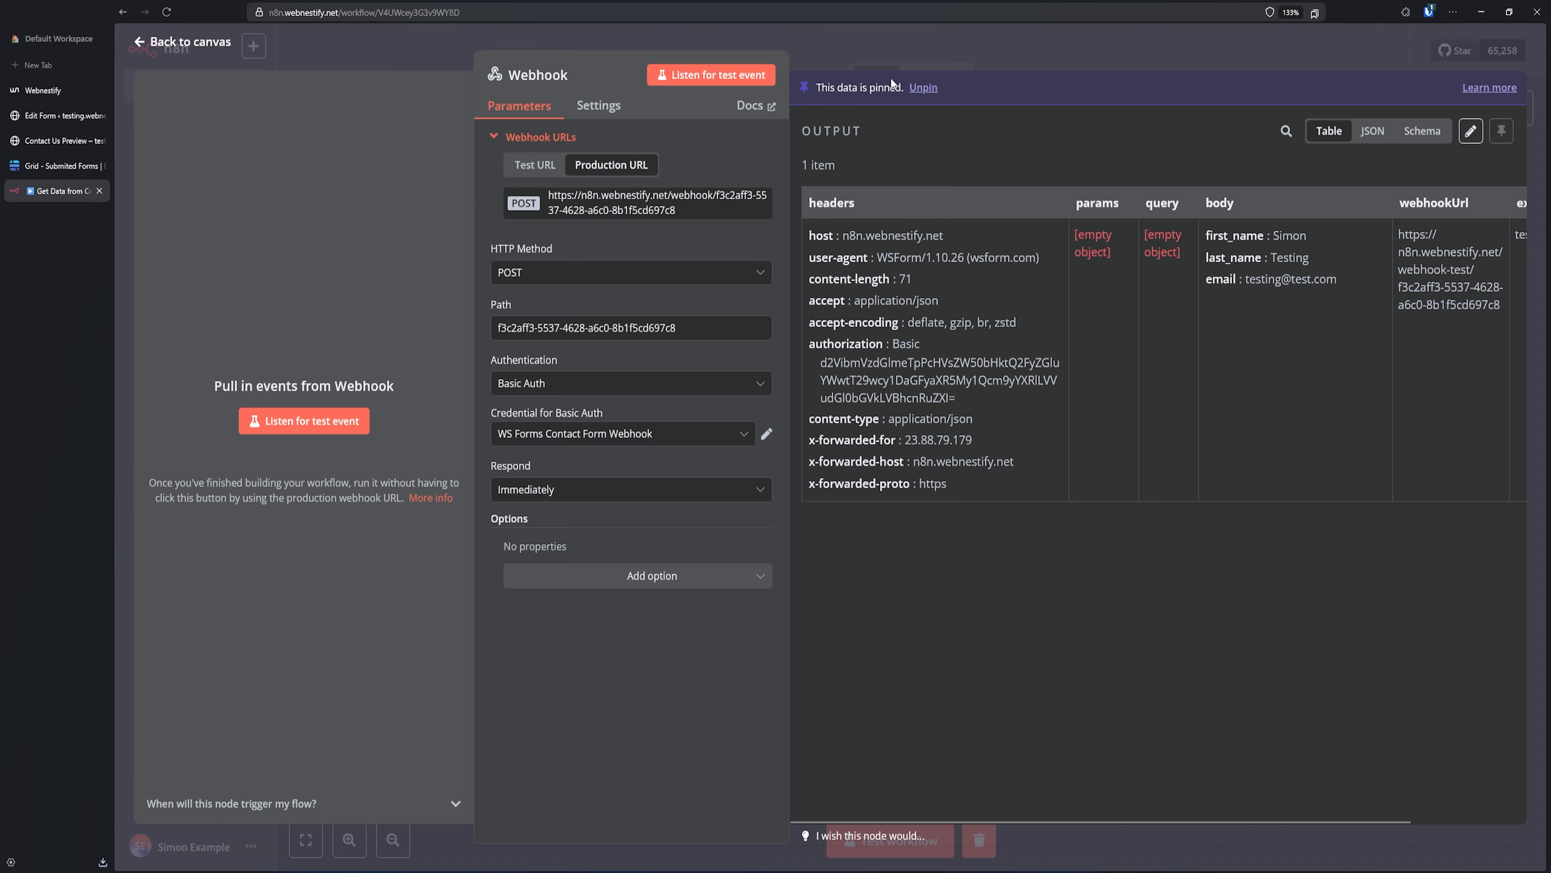
pyautogui.click(962, 54)
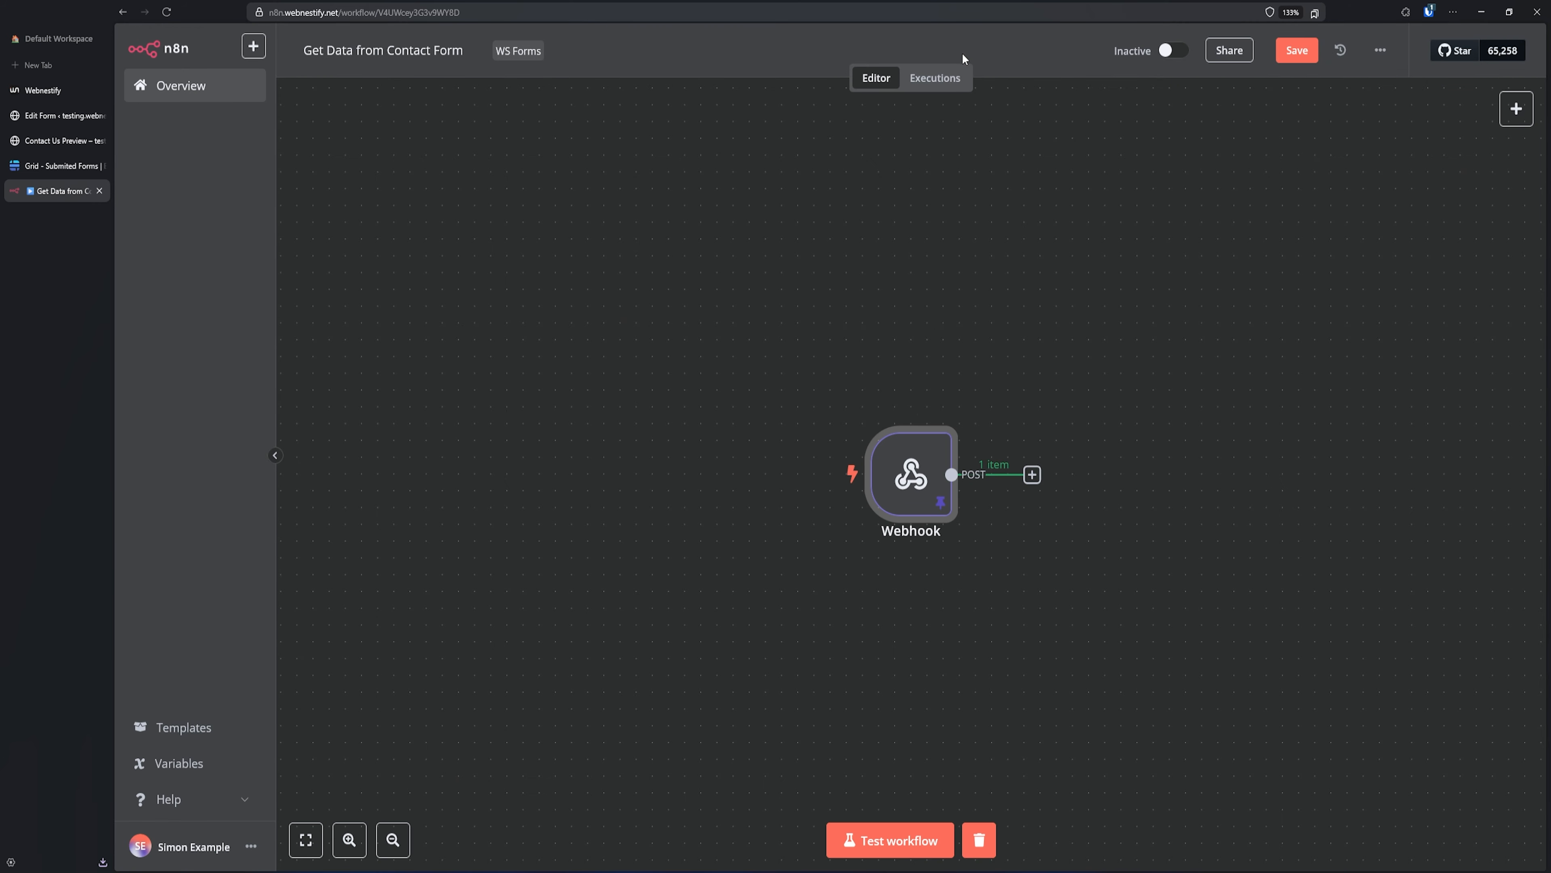
# - Add a Baserow node with the 'Create a row' action after the Webhook node
pyautogui.click(1031, 475)
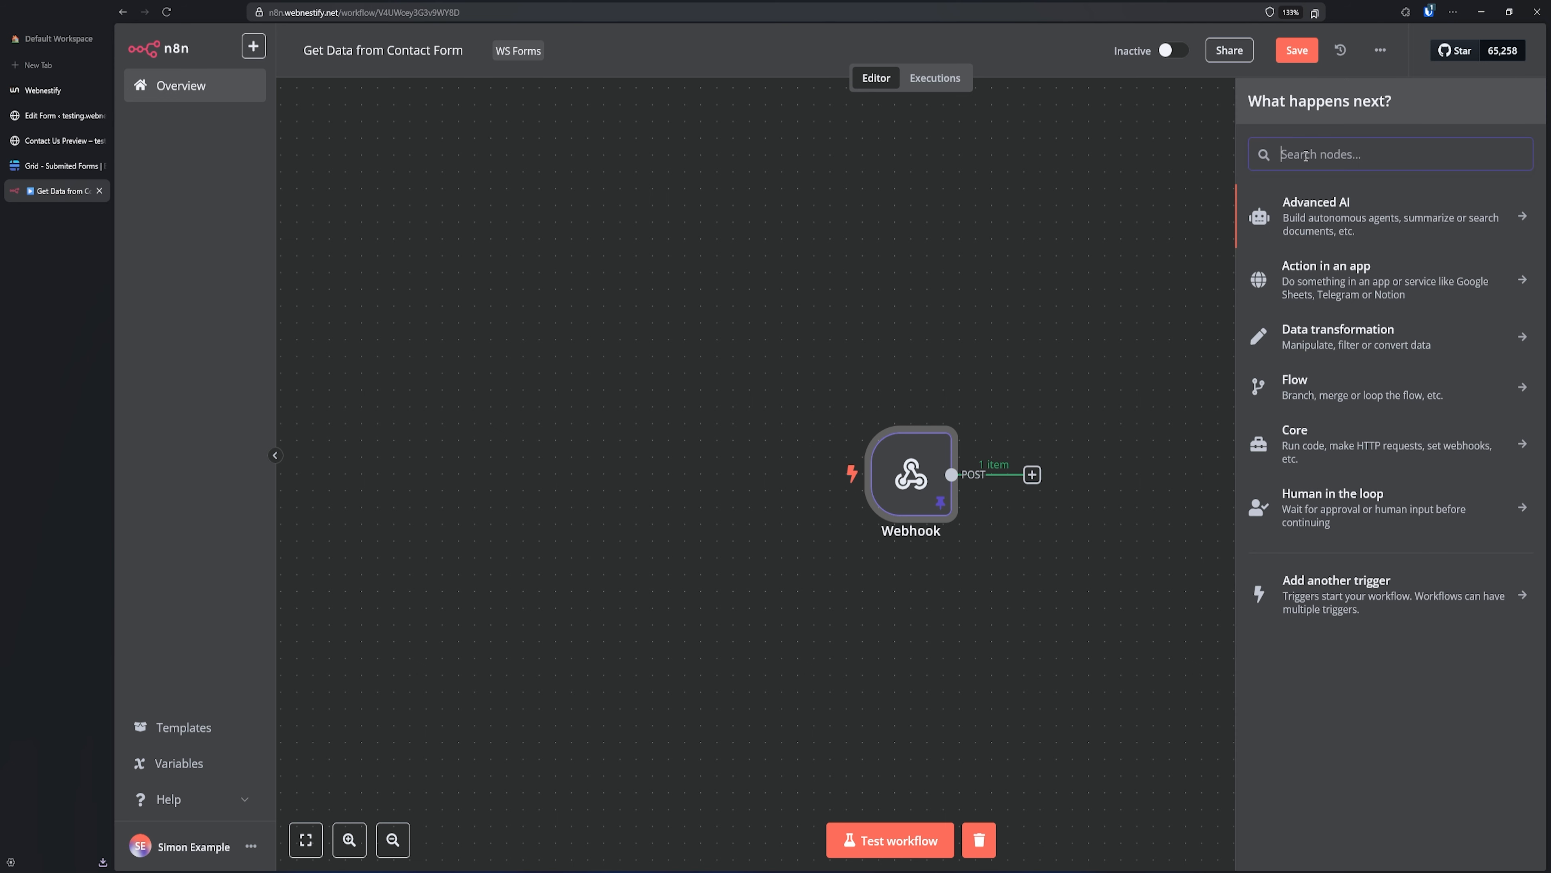
pyautogui.write('base')
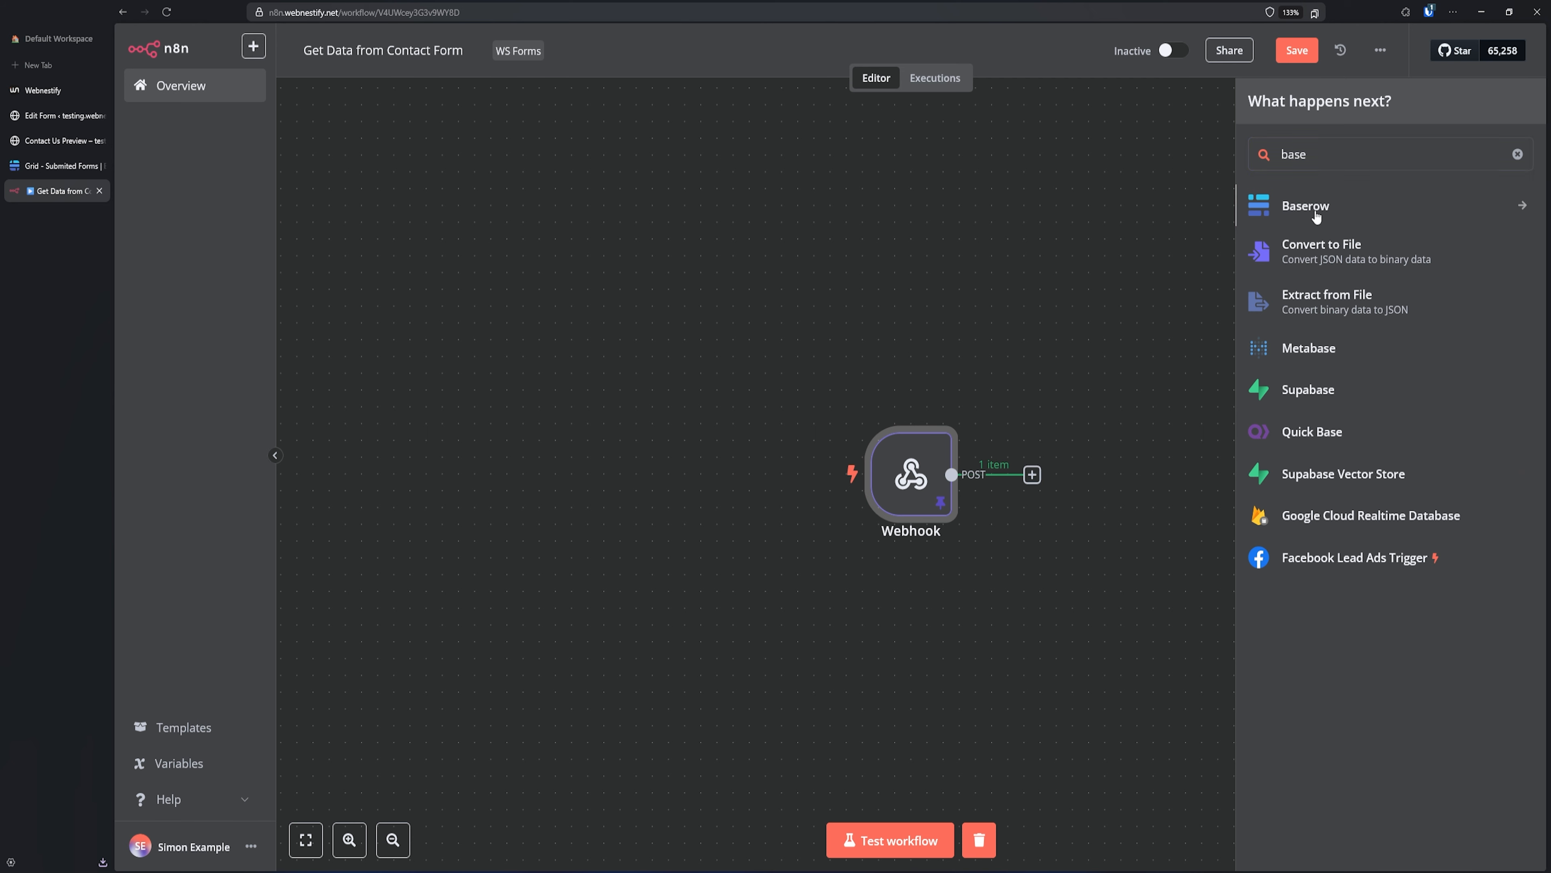
pyautogui.click(1319, 214)
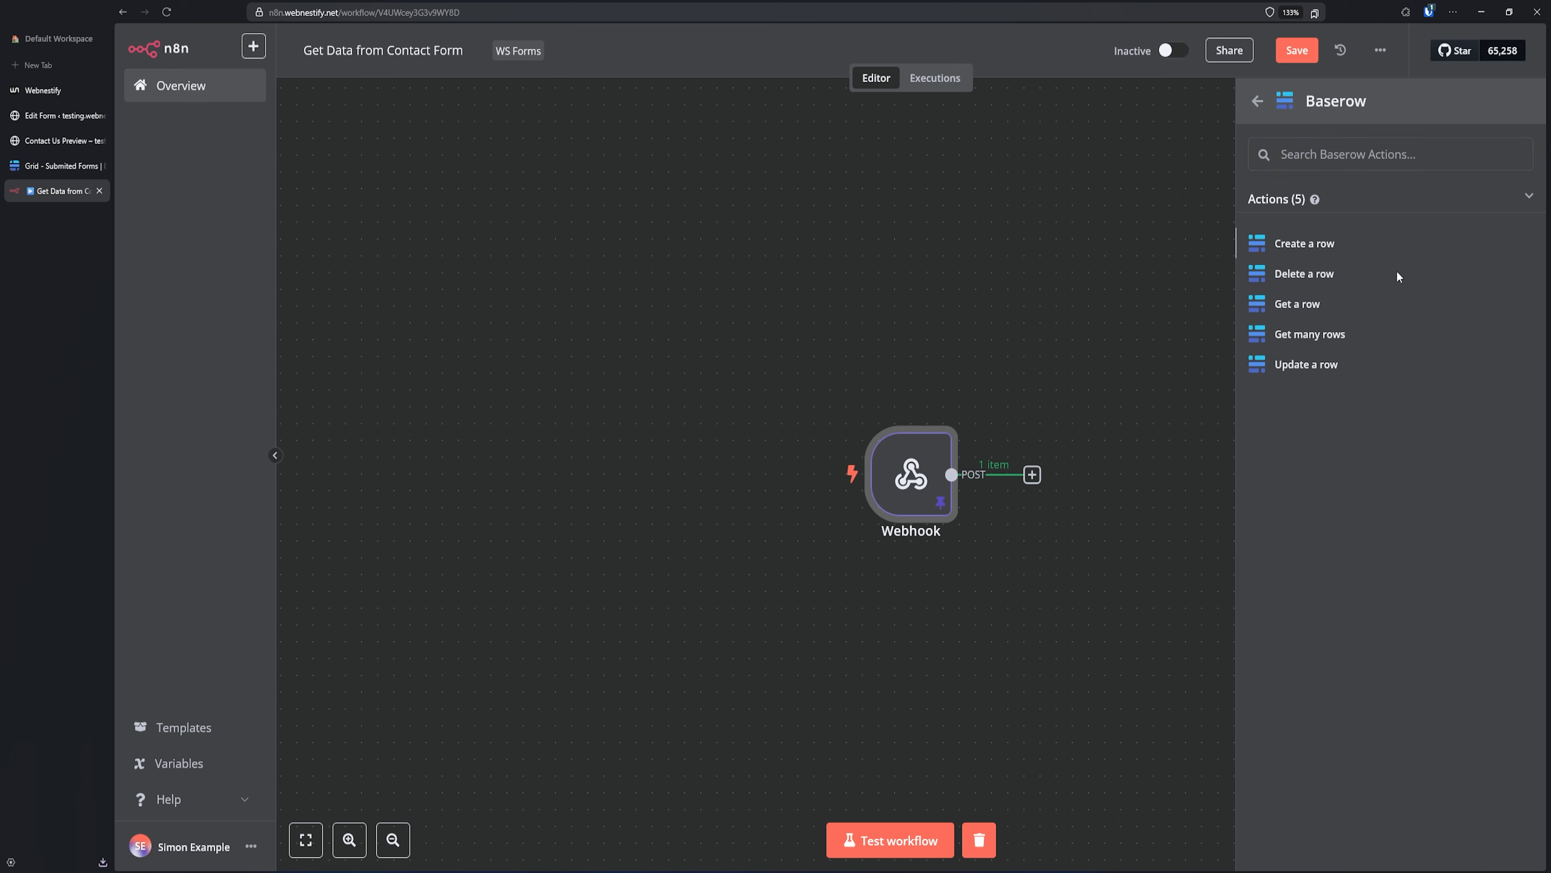
pyautogui.press('Return')
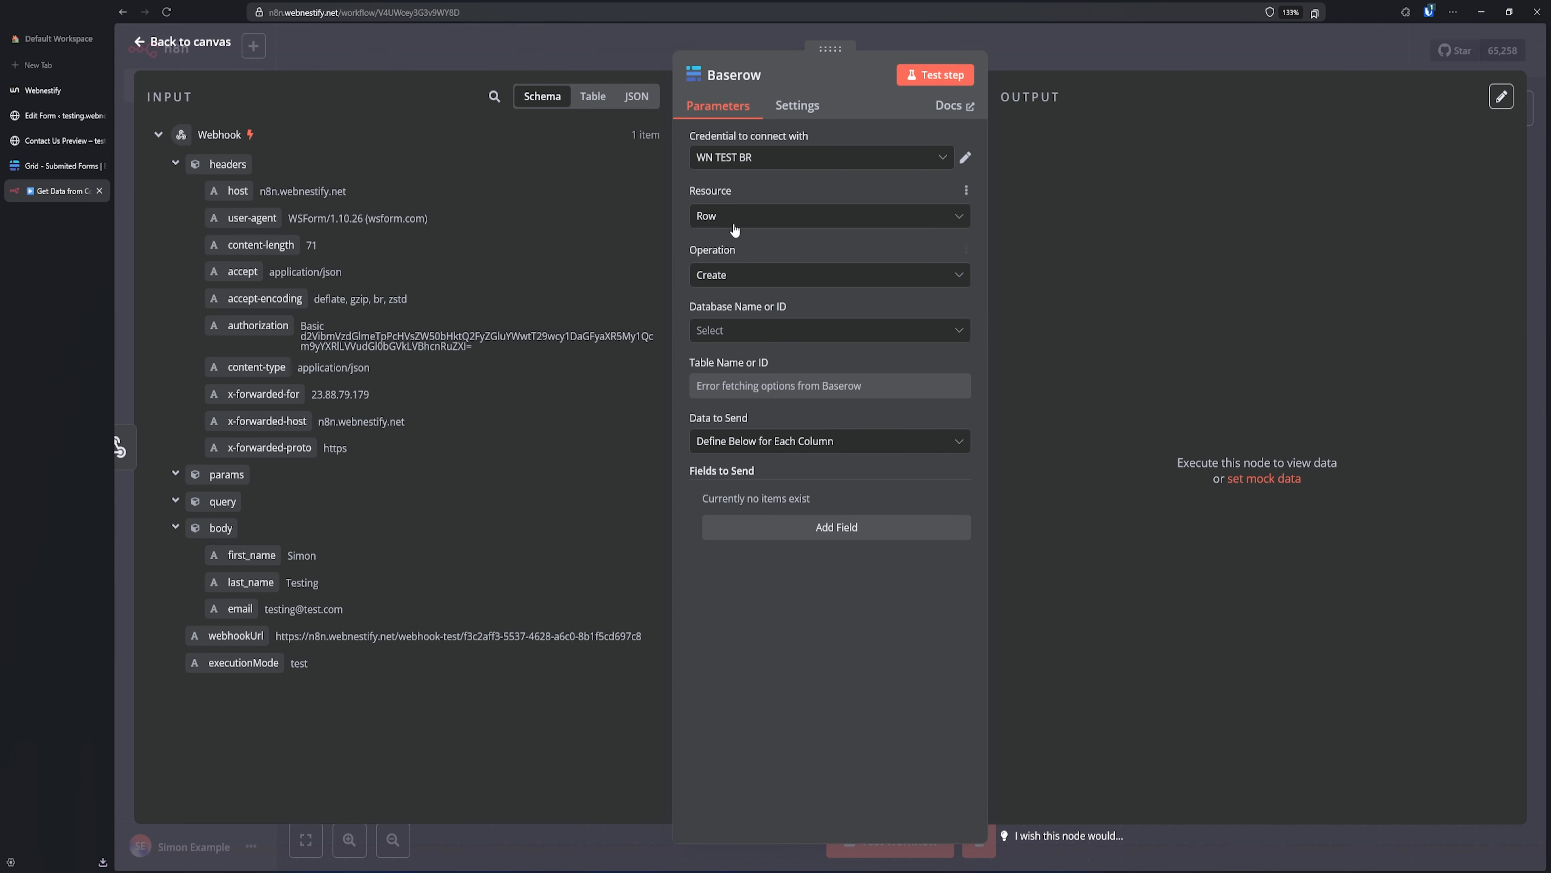
# - Set the Baserow node to create a Row in Website Leads' Submited Forms table
pyautogui.click(765, 222)
pyautogui.click(754, 217)
pyautogui.click(748, 279)
pyautogui.click(748, 322)
pyautogui.click(746, 340)
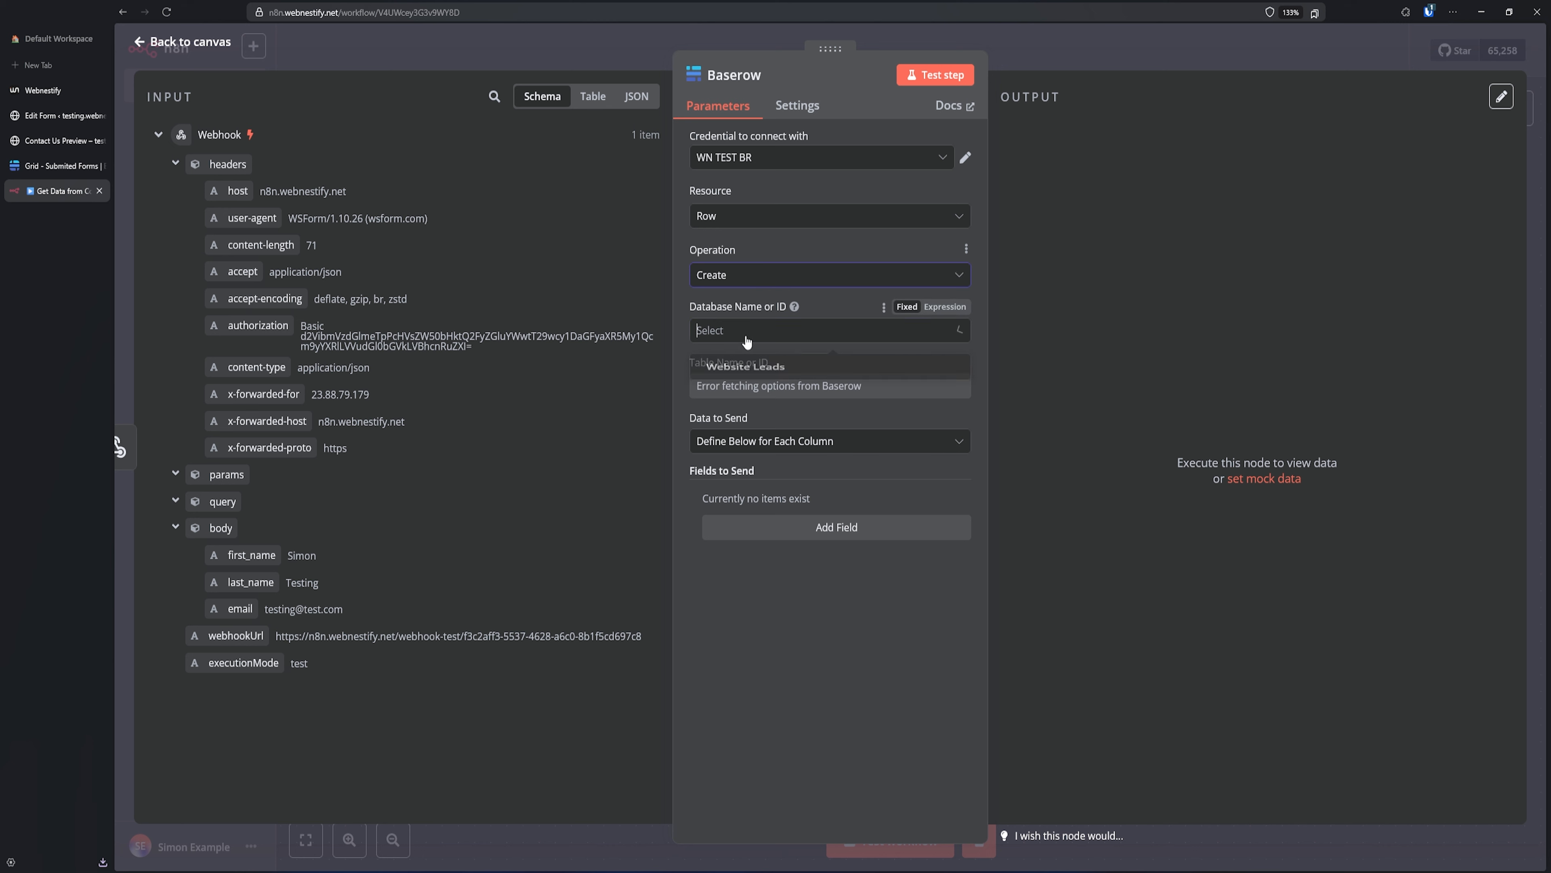
pyautogui.click(763, 368)
pyautogui.click(732, 388)
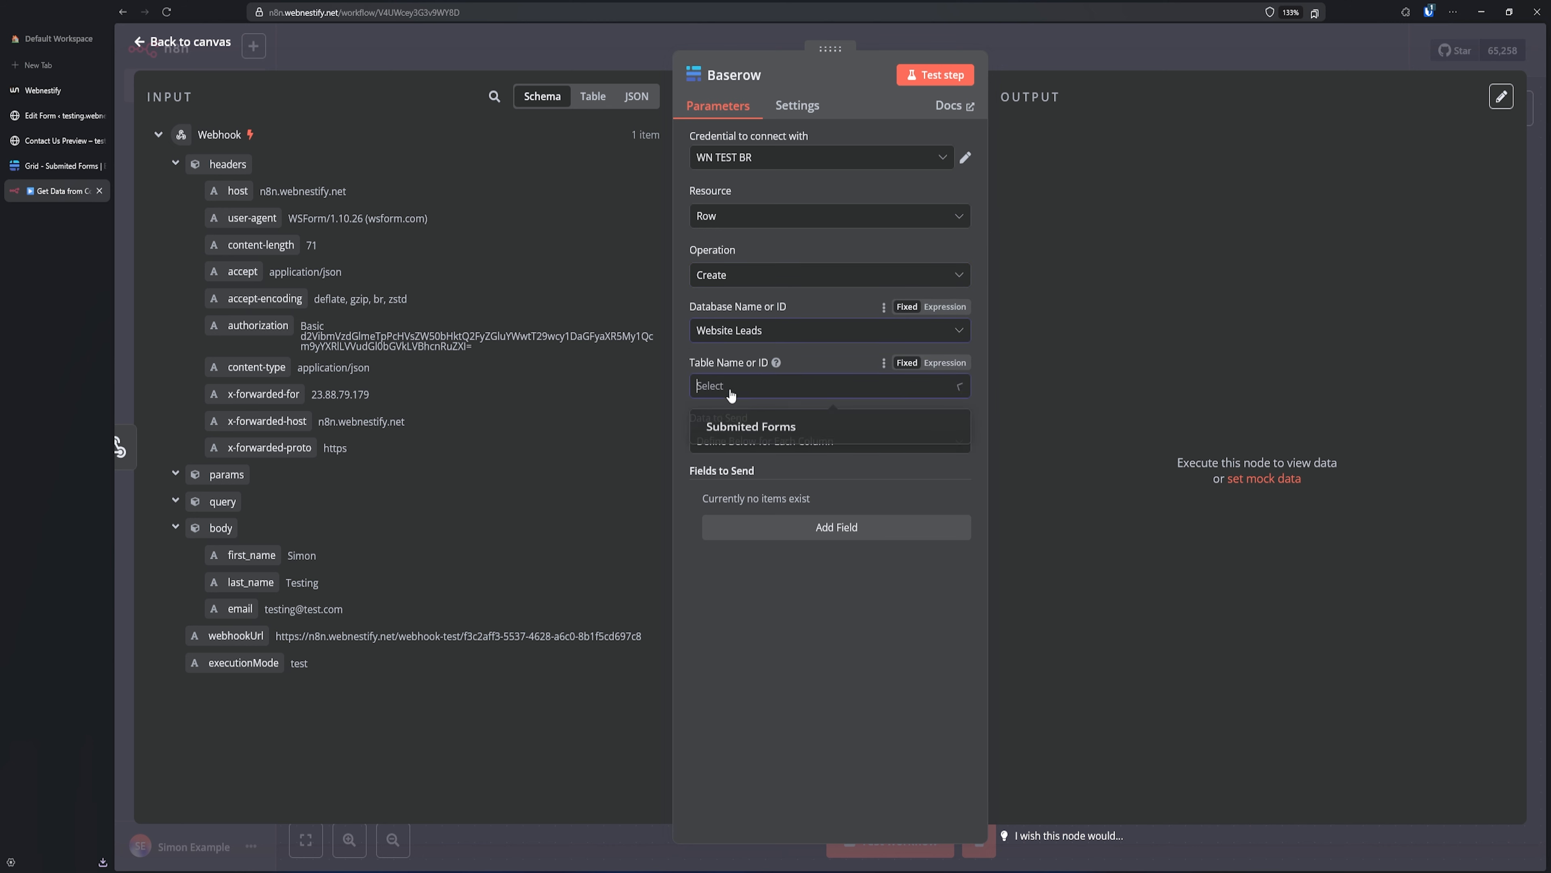
pyautogui.click(751, 425)
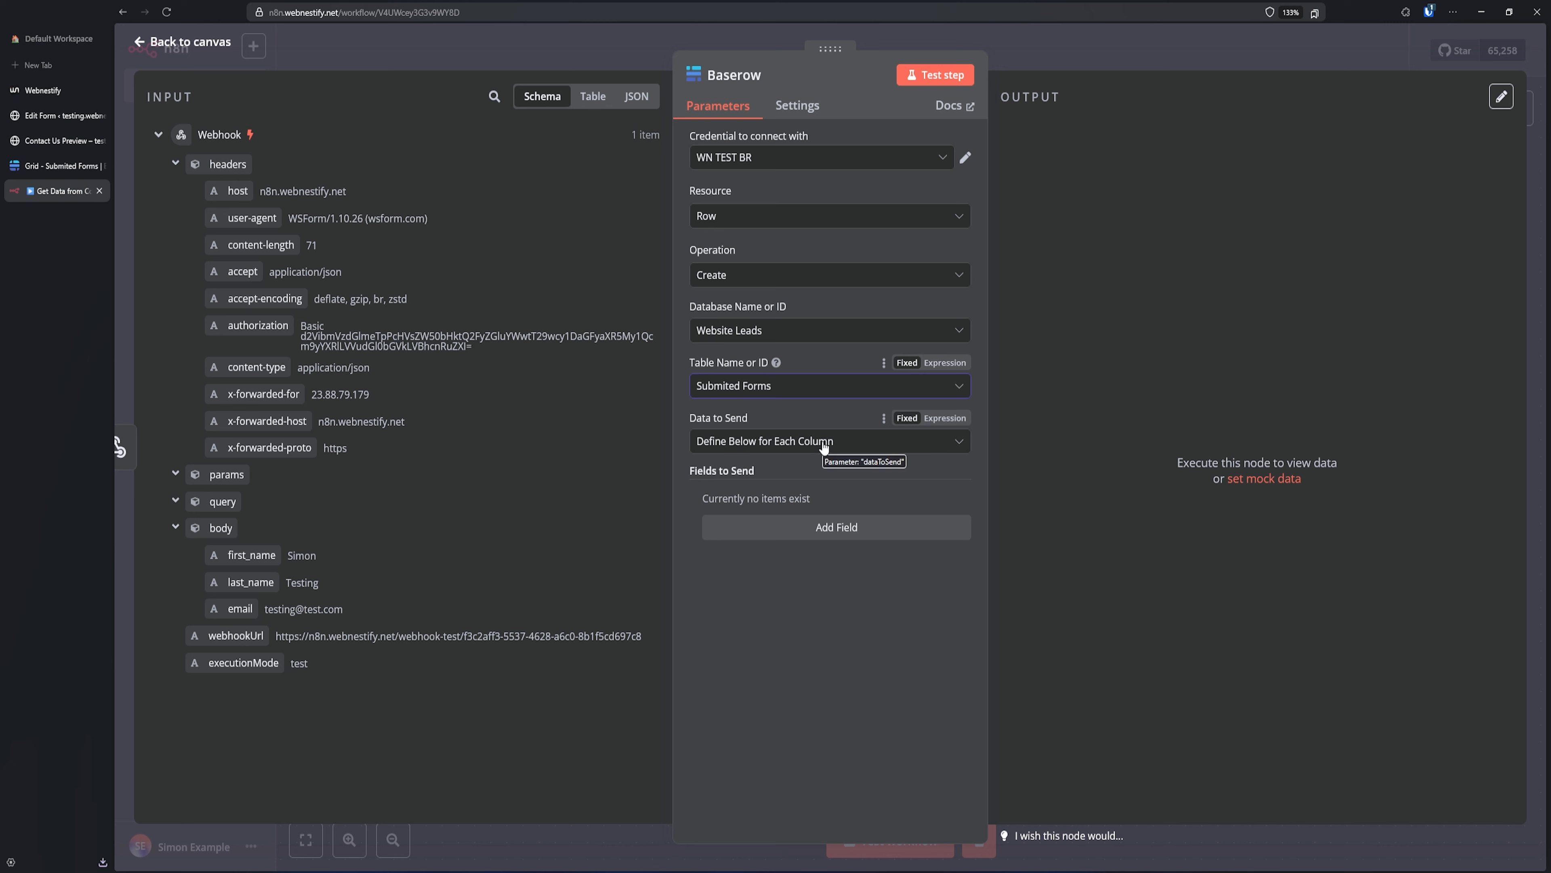
# - Map the webhook body's first_name into the Name column
pyautogui.click(840, 535)
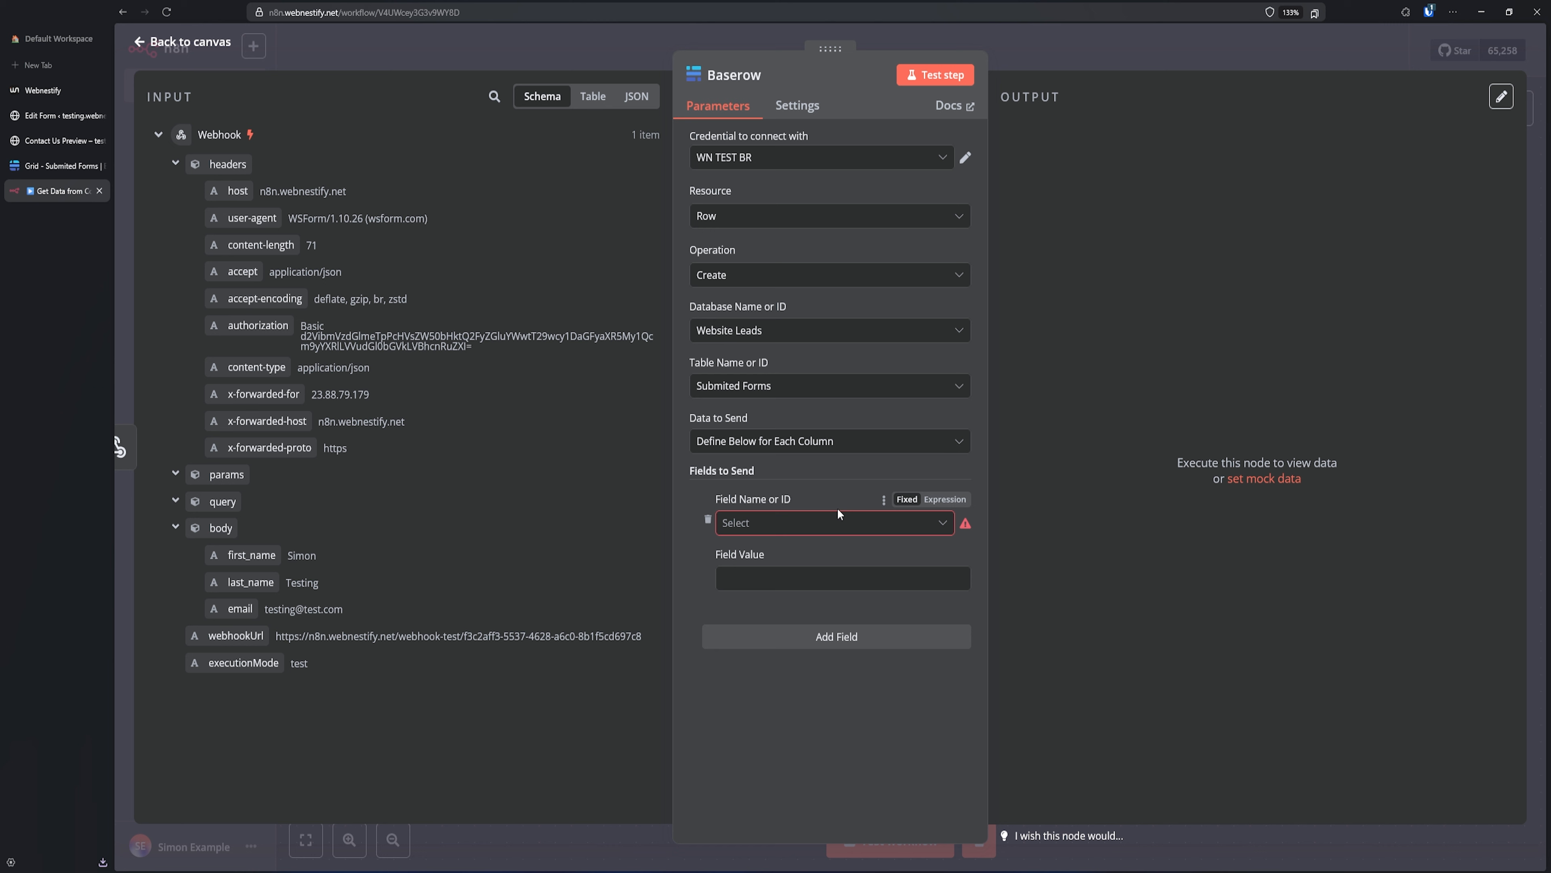
pyautogui.click(793, 526)
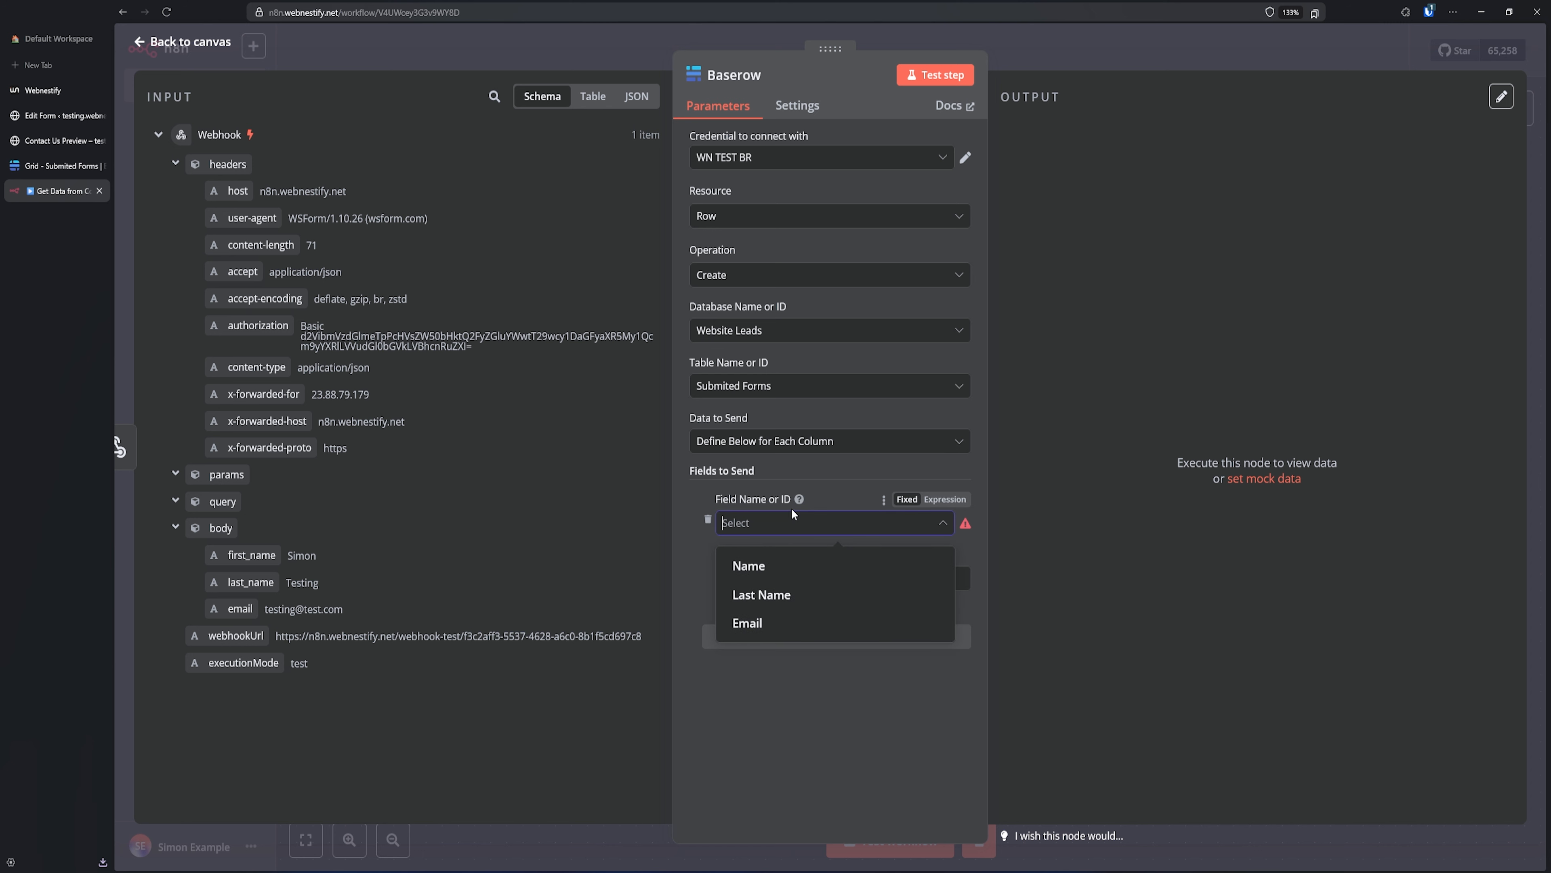
pyautogui.click(768, 569)
pyautogui.click(769, 577)
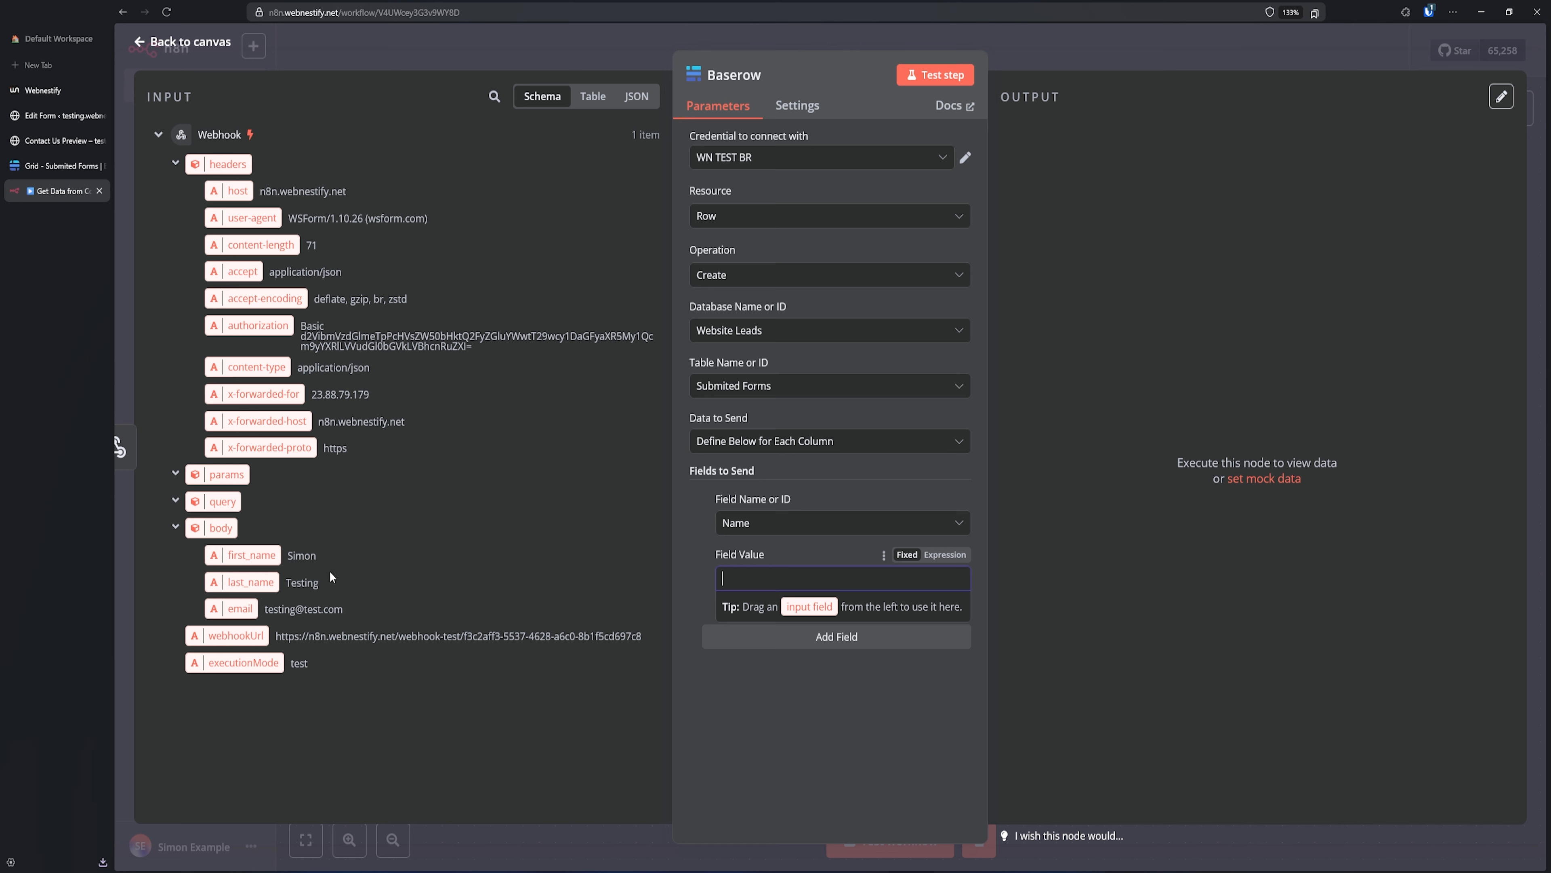
pyautogui.moveTo(244, 561); pyautogui.dragTo(742, 586)
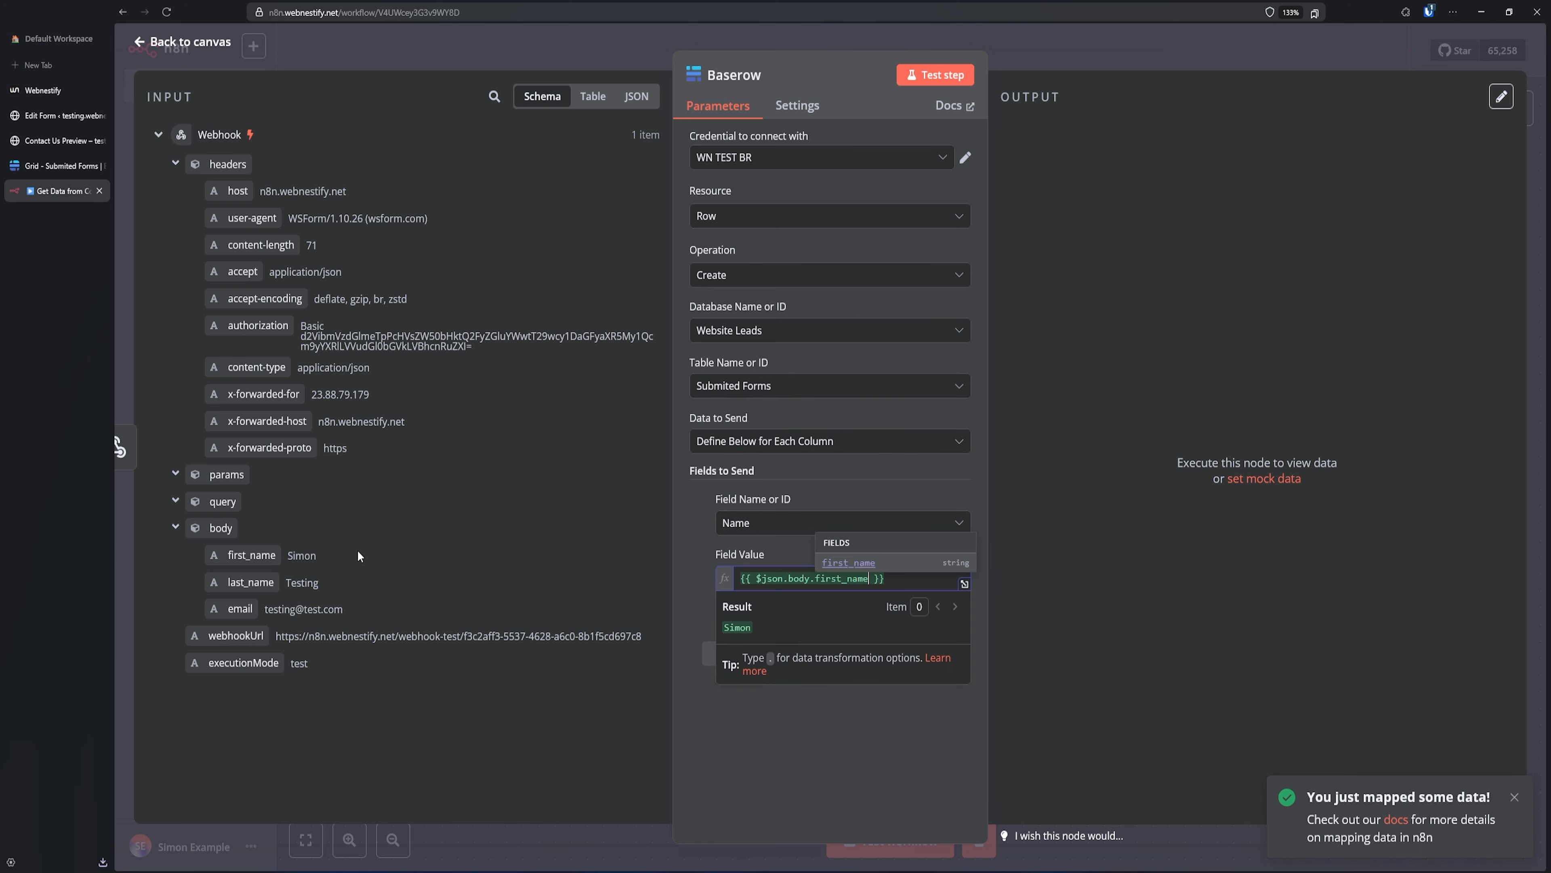
pyautogui.click(808, 716)
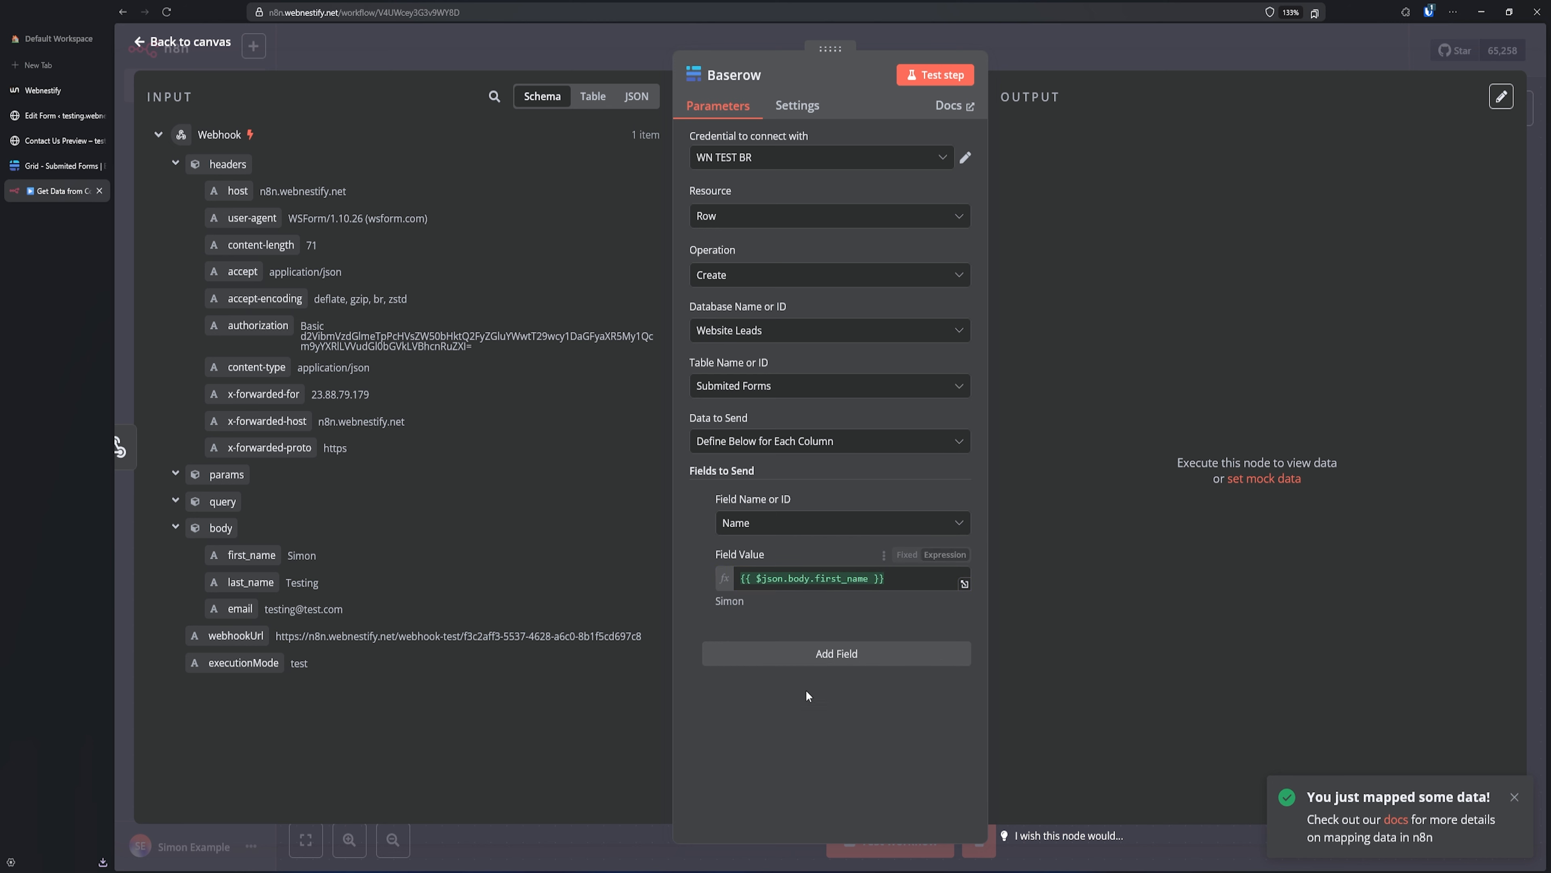
# - Map the webhook body's last_name into the Last Name column
pyautogui.click(836, 654)
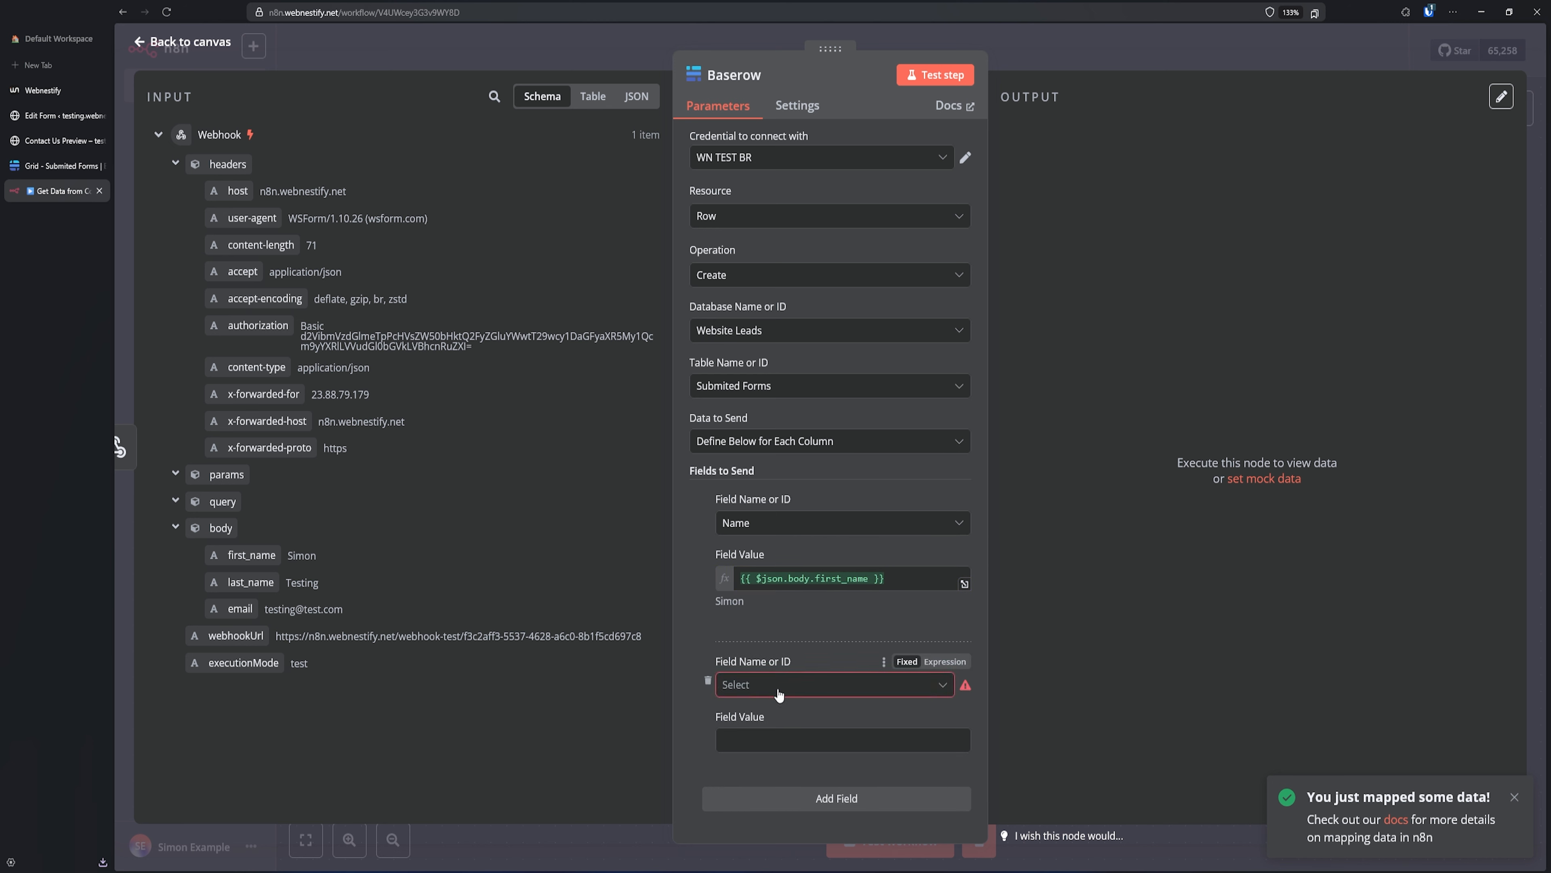
pyautogui.click(742, 685)
pyautogui.click(783, 758)
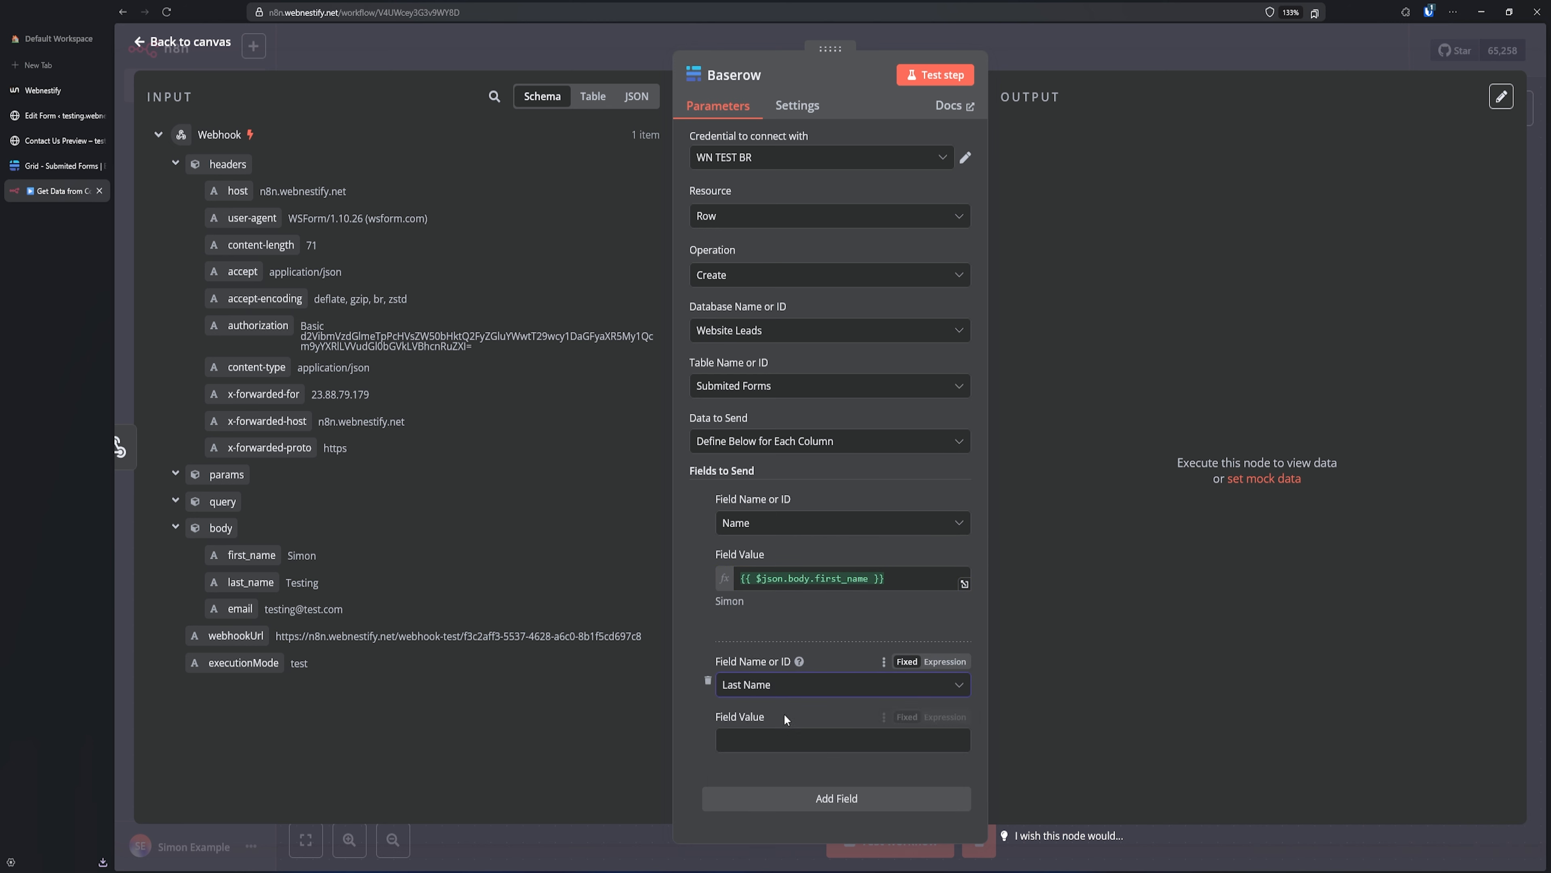
pyautogui.moveTo(249, 588); pyautogui.dragTo(806, 742)
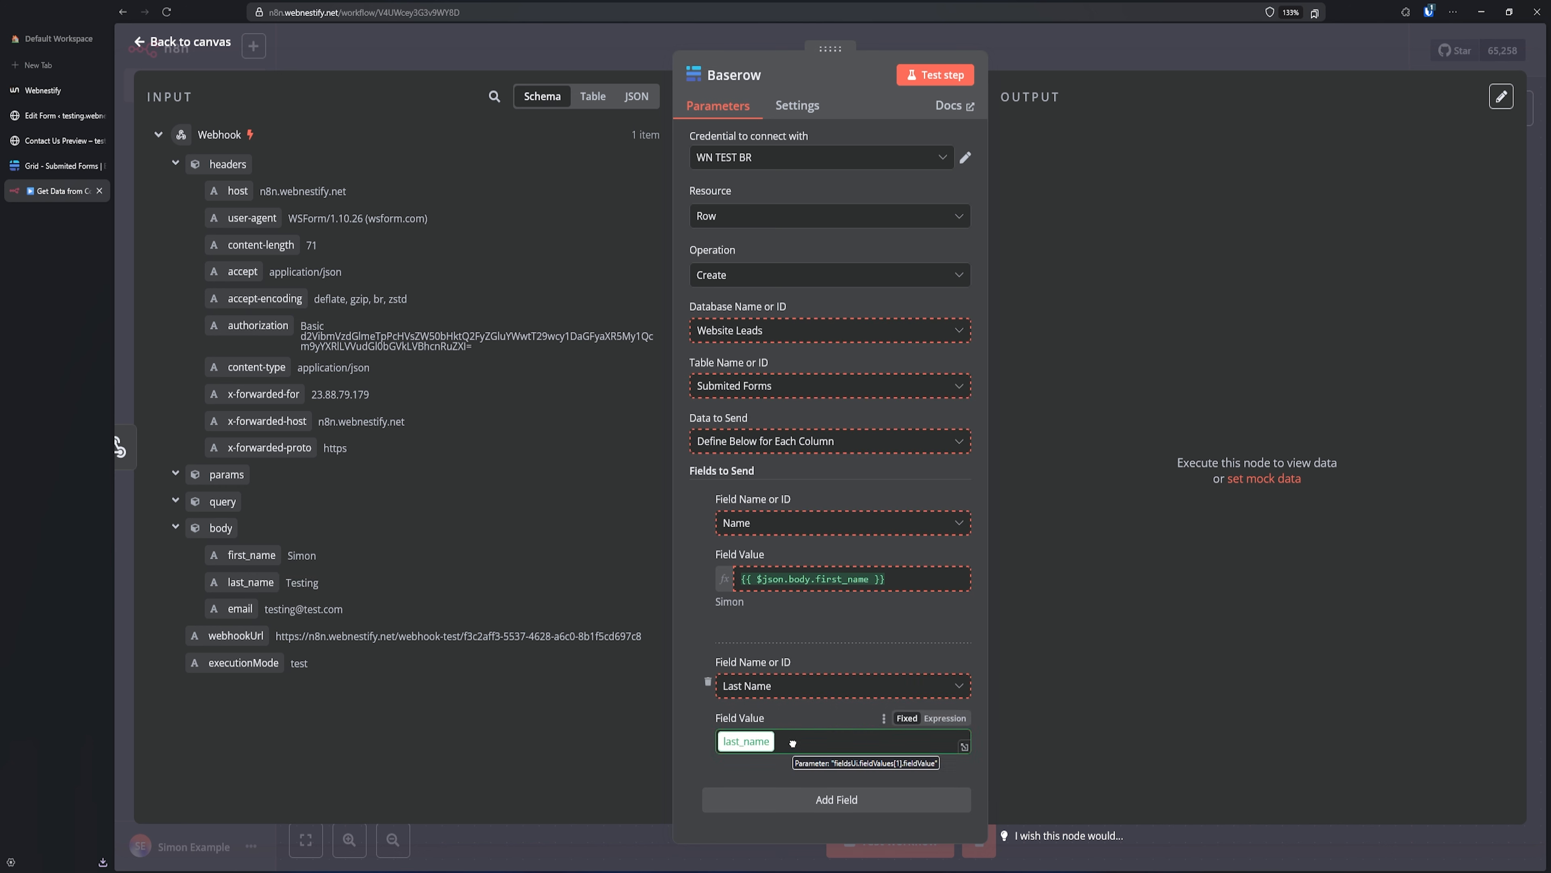
pyautogui.click(781, 620)
# - Map the webhook's email into the Email column and run a test of the Baserow step
pyautogui.scroll(-2, 787, 624)
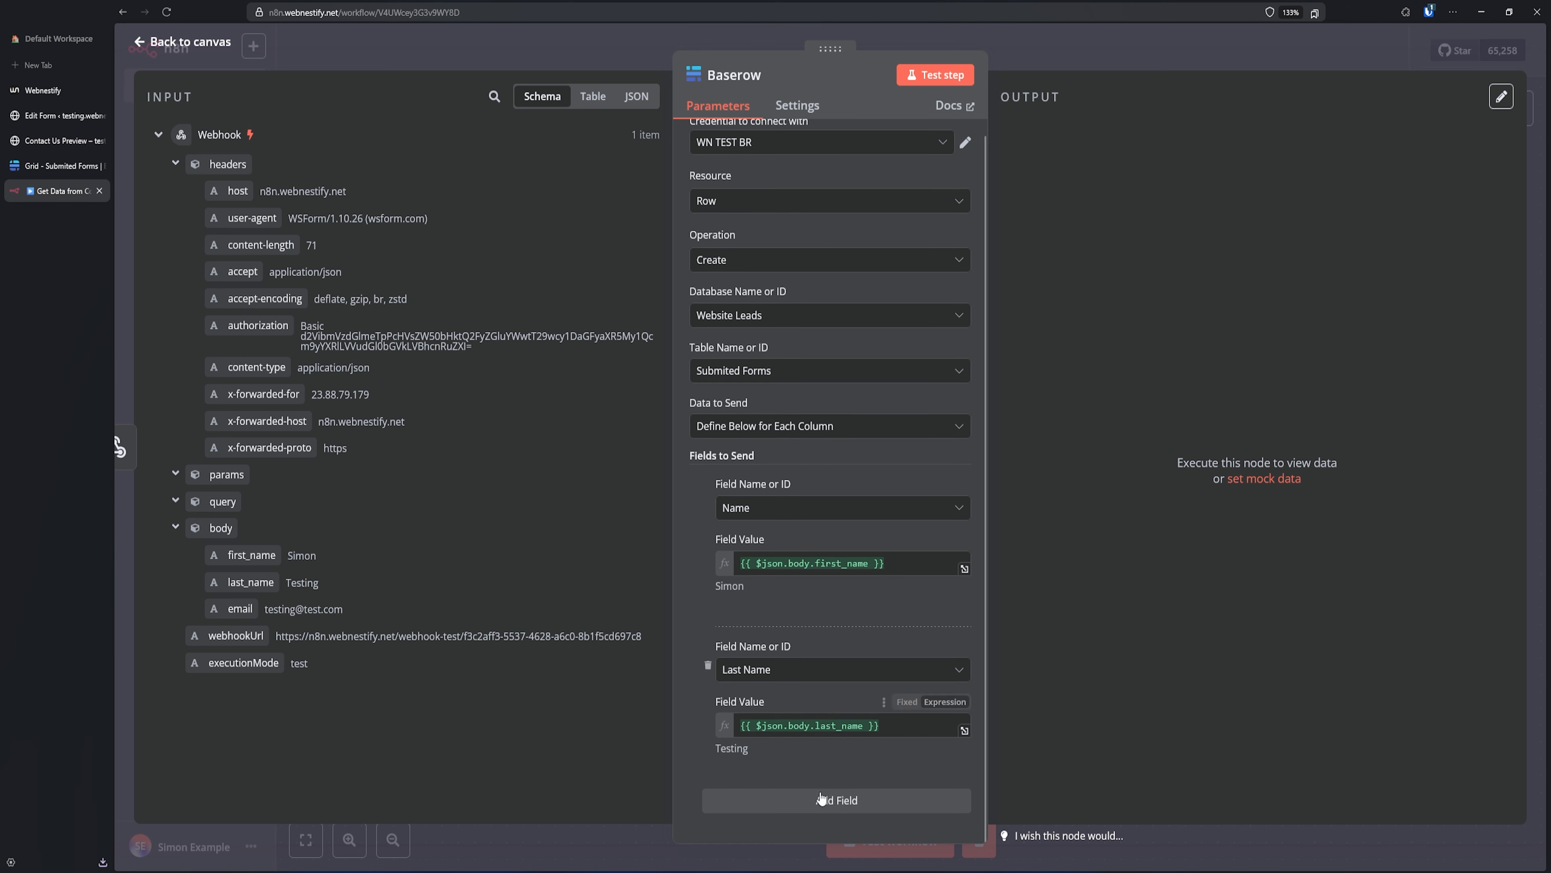
pyautogui.click(821, 801)
pyautogui.scroll(-2, 800, 733)
pyautogui.click(789, 688)
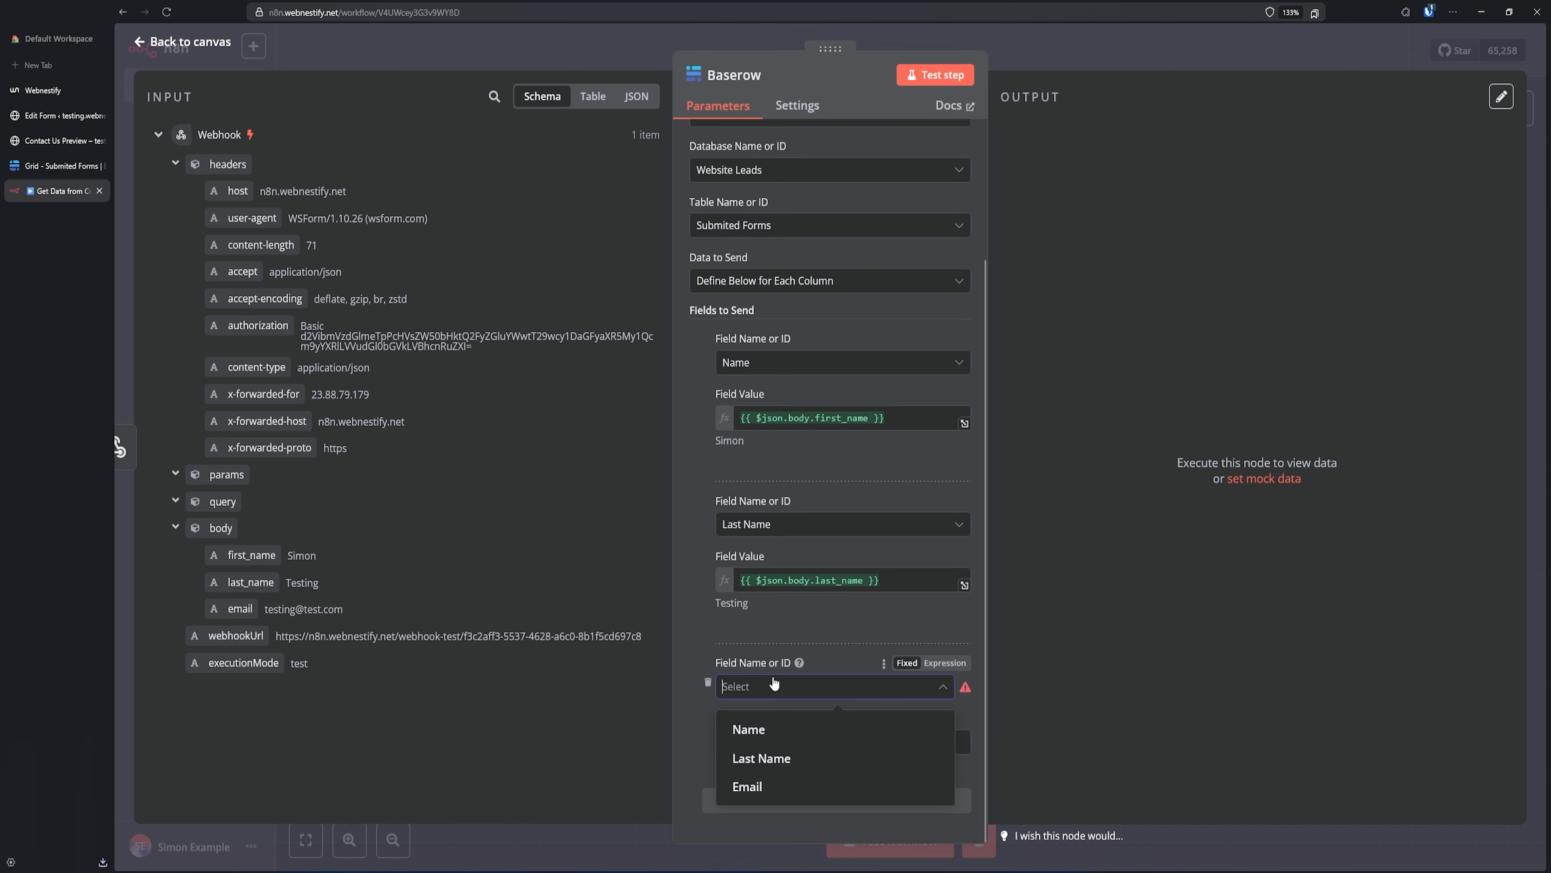
pyautogui.click(749, 786)
pyautogui.moveTo(240, 609); pyautogui.dragTo(765, 747)
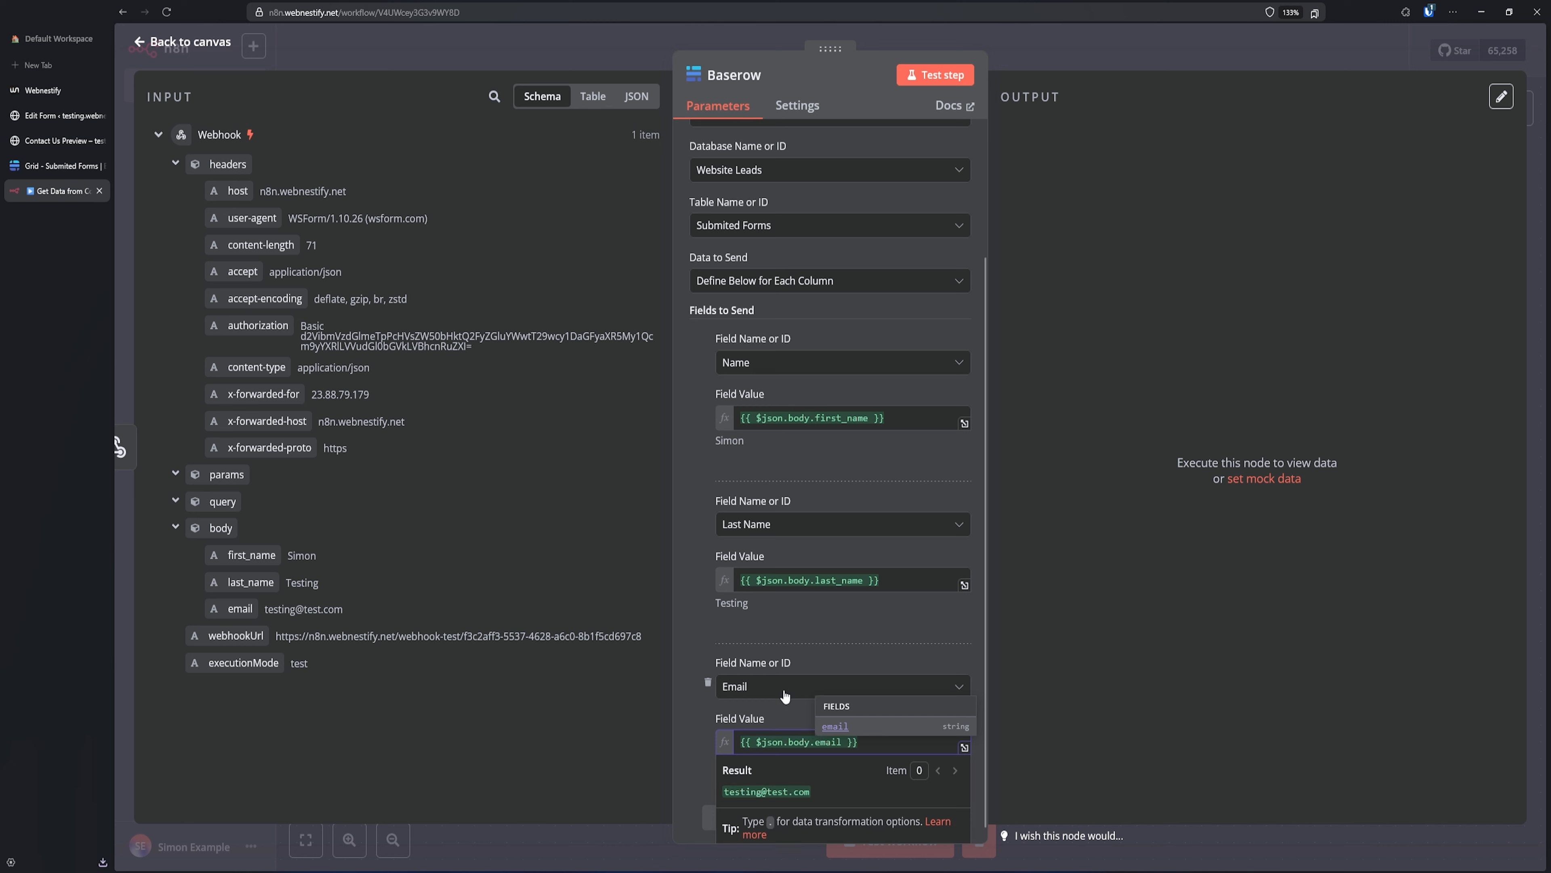
pyautogui.click(787, 633)
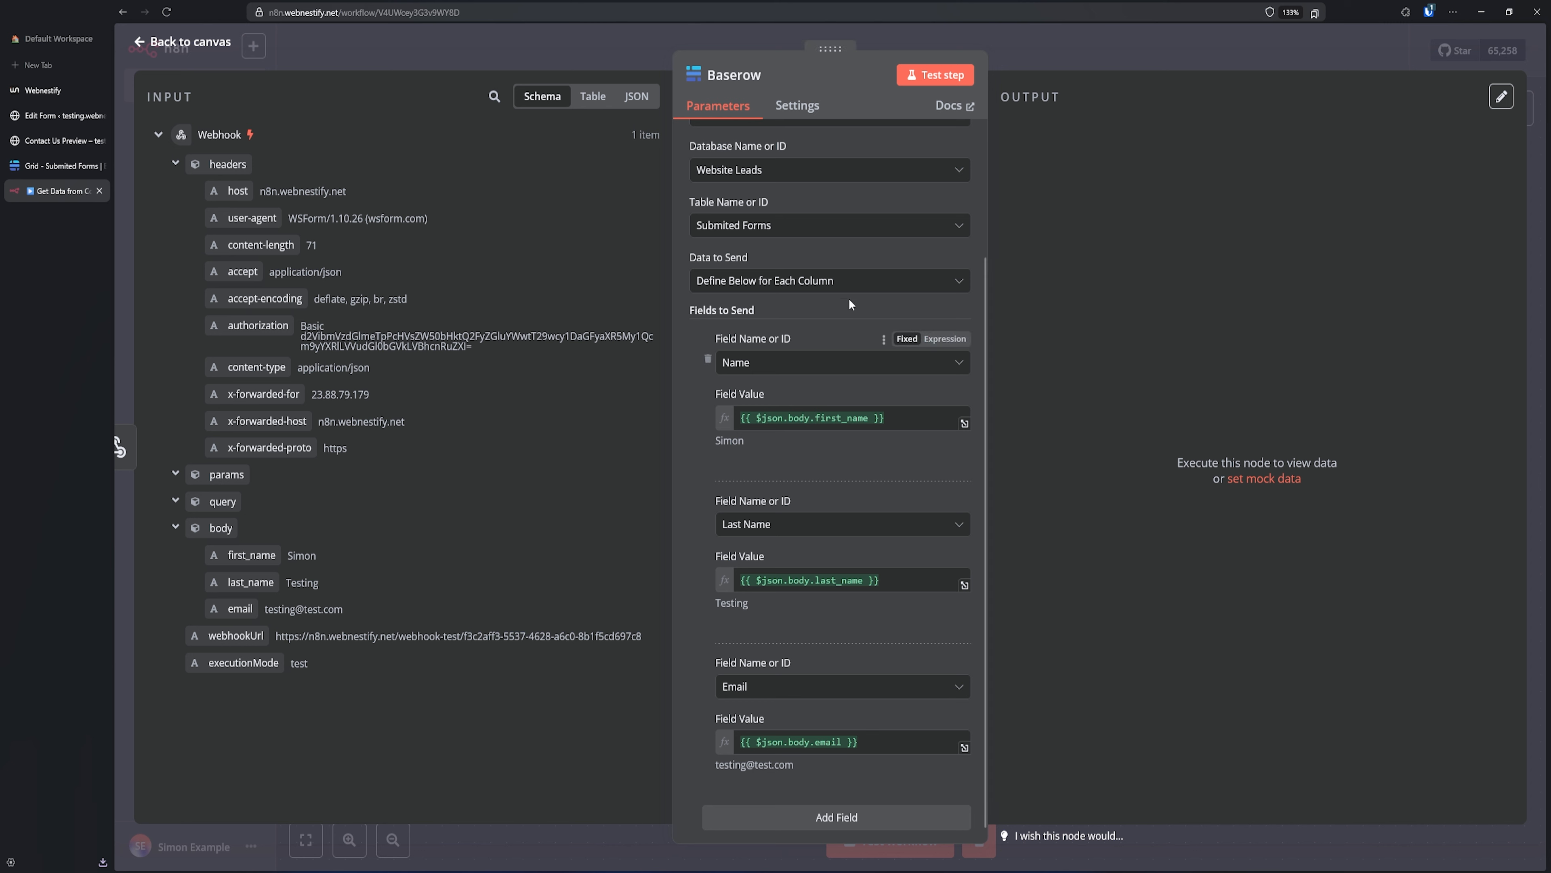
pyautogui.click(948, 79)
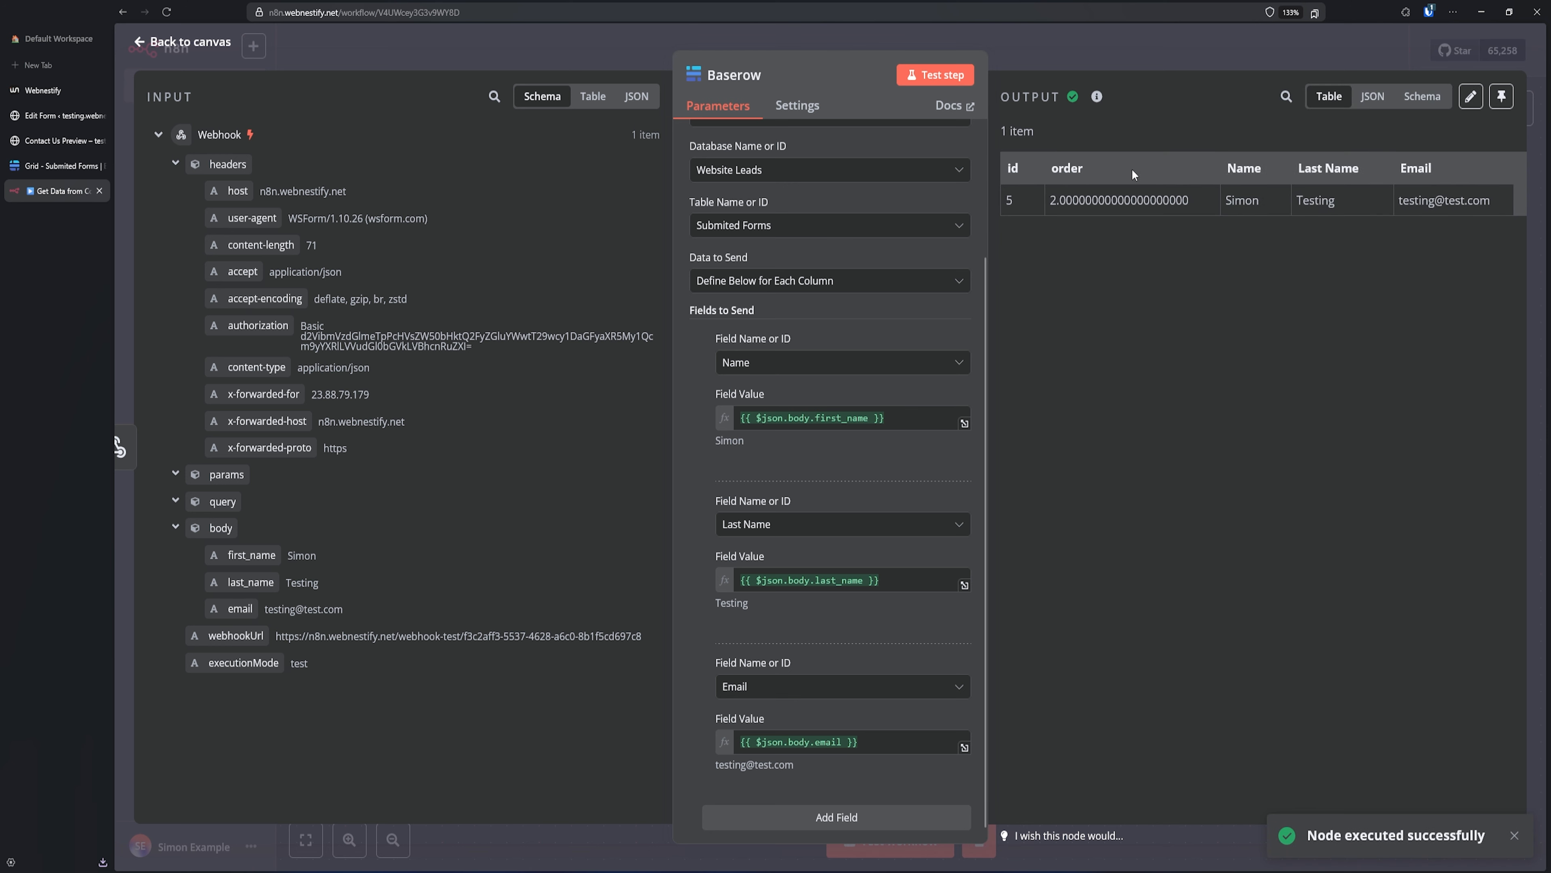
pyautogui.click(75, 167)
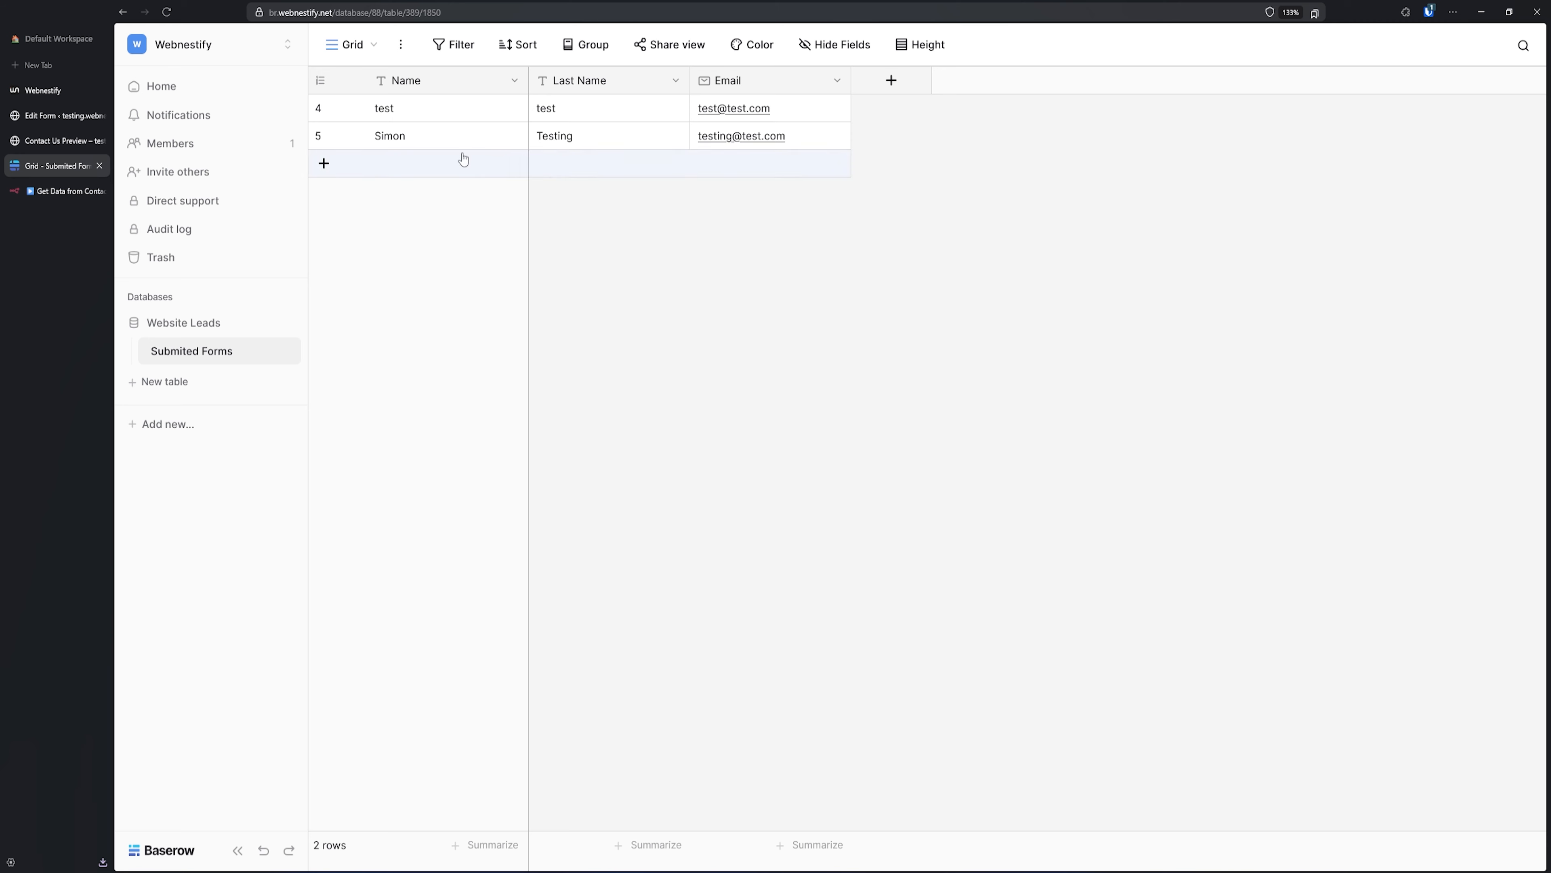
# - Check row 5's name, last name and email cells in Submited Forms, then return to n8n
pyautogui.click(476, 143)
pyautogui.click(601, 144)
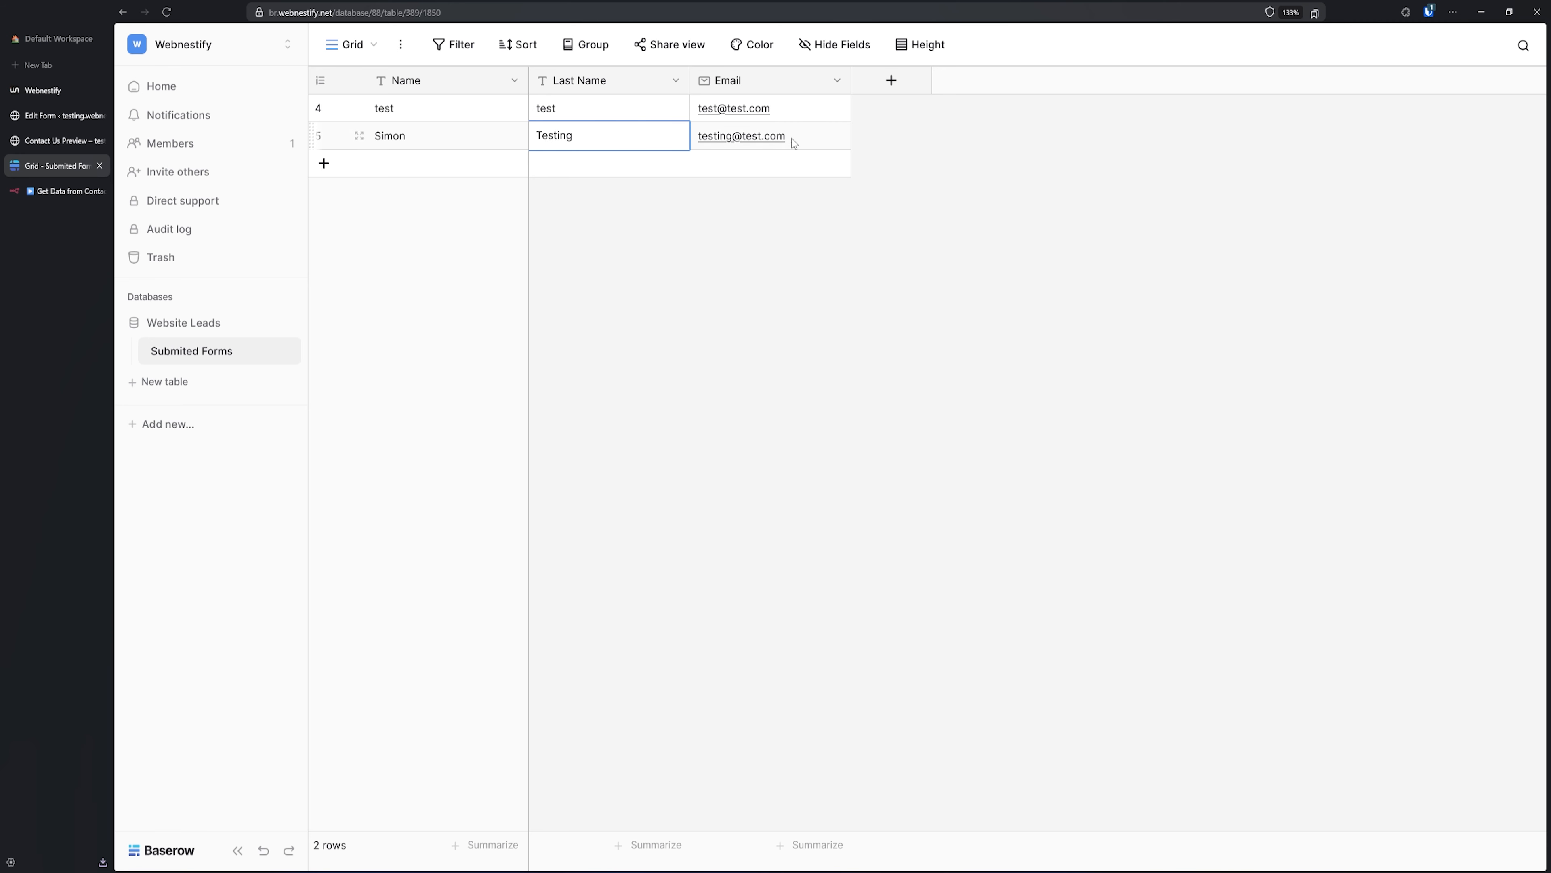
pyautogui.click(794, 142)
pyautogui.click(521, 143)
pyautogui.click(587, 144)
pyautogui.click(818, 141)
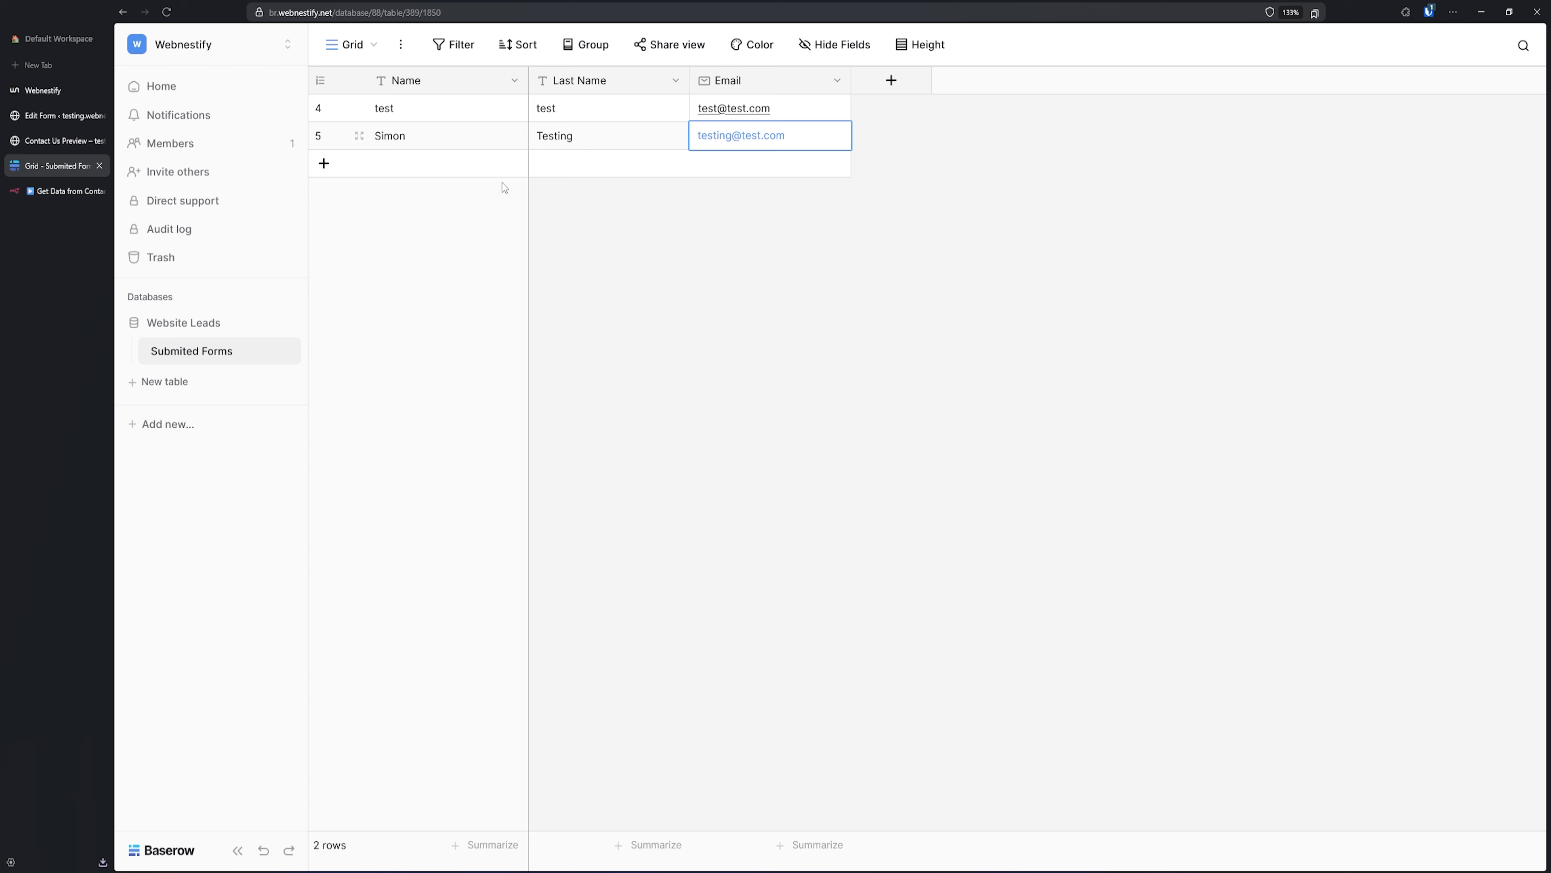
pyautogui.click(54, 191)
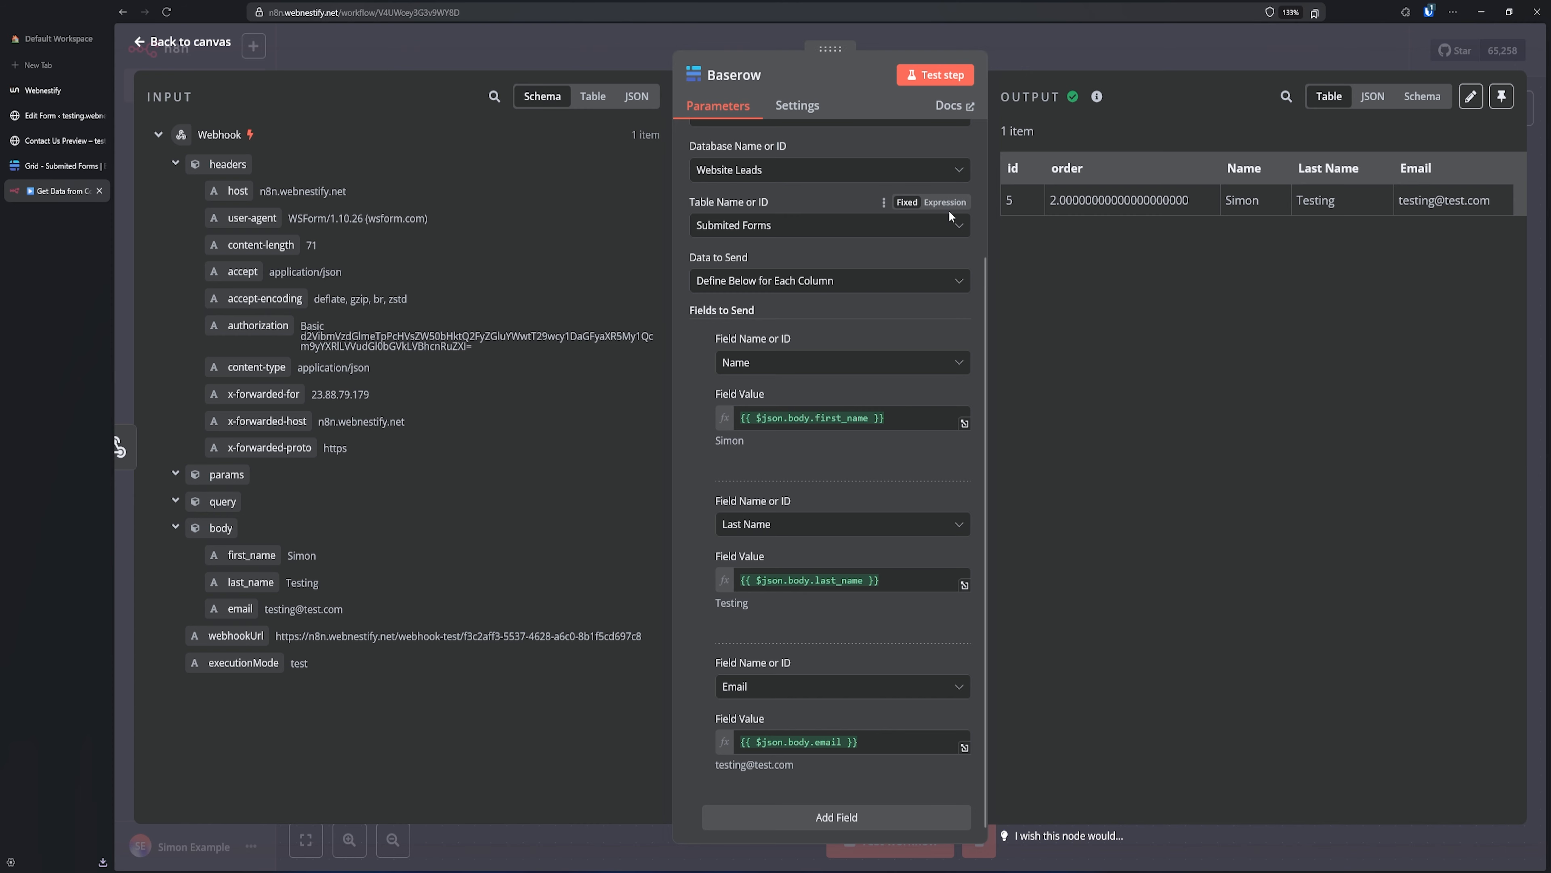
# - Unpin the Webhook node's saved test data
pyautogui.click(1064, 52)
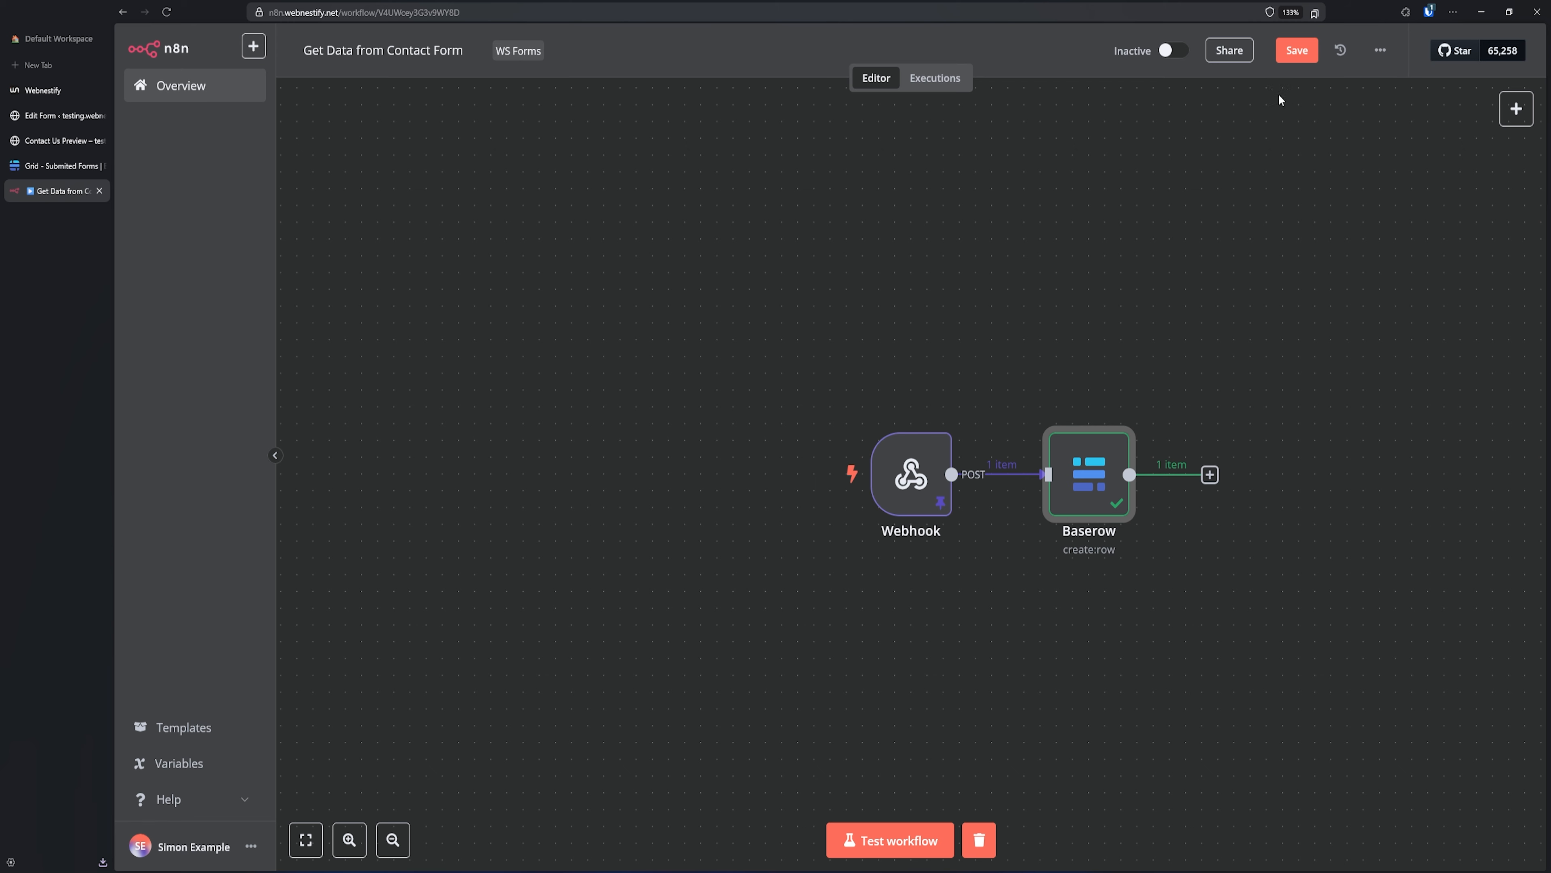
pyautogui.click(913, 485)
pyautogui.doubleClick(912, 485)
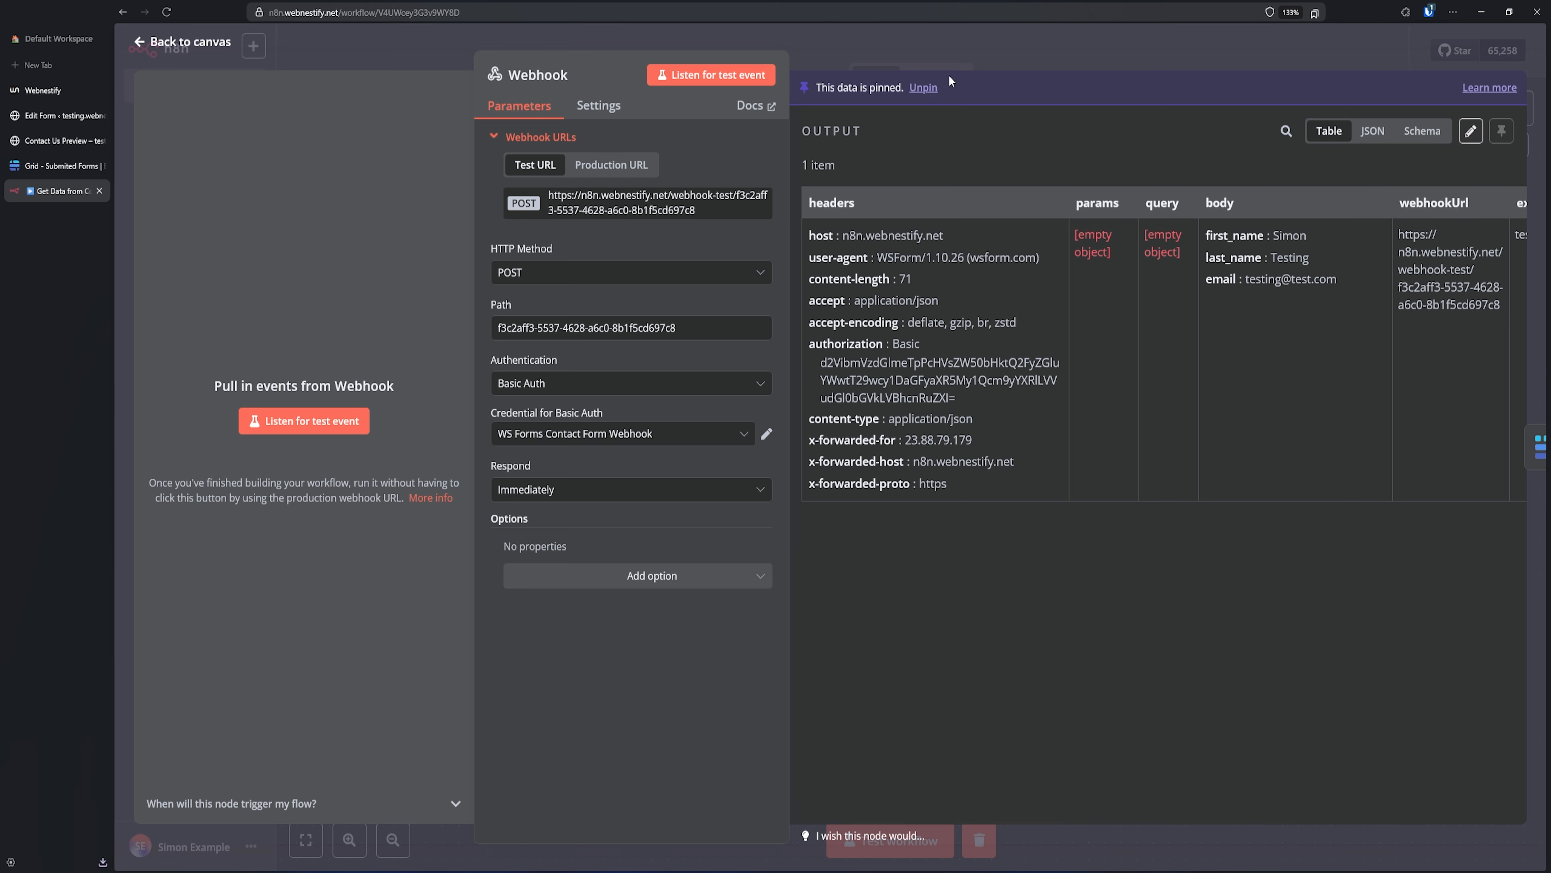
pyautogui.click(925, 90)
pyautogui.click(963, 46)
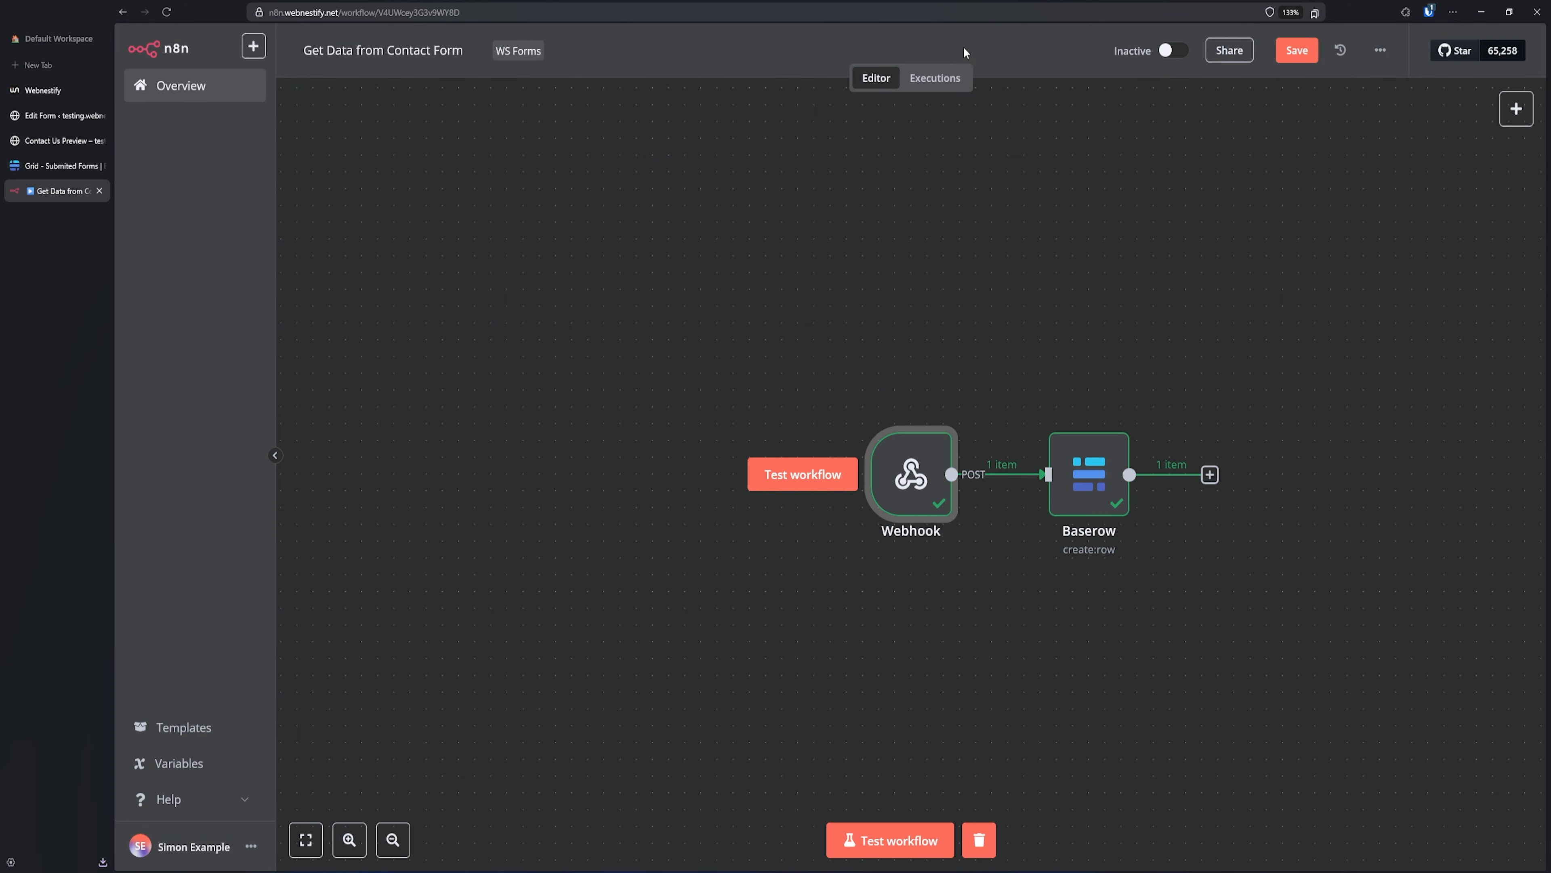
# - Save and activate the workflow, turning off the activation notice, and return to the Contact Us preview
pyautogui.click(1297, 52)
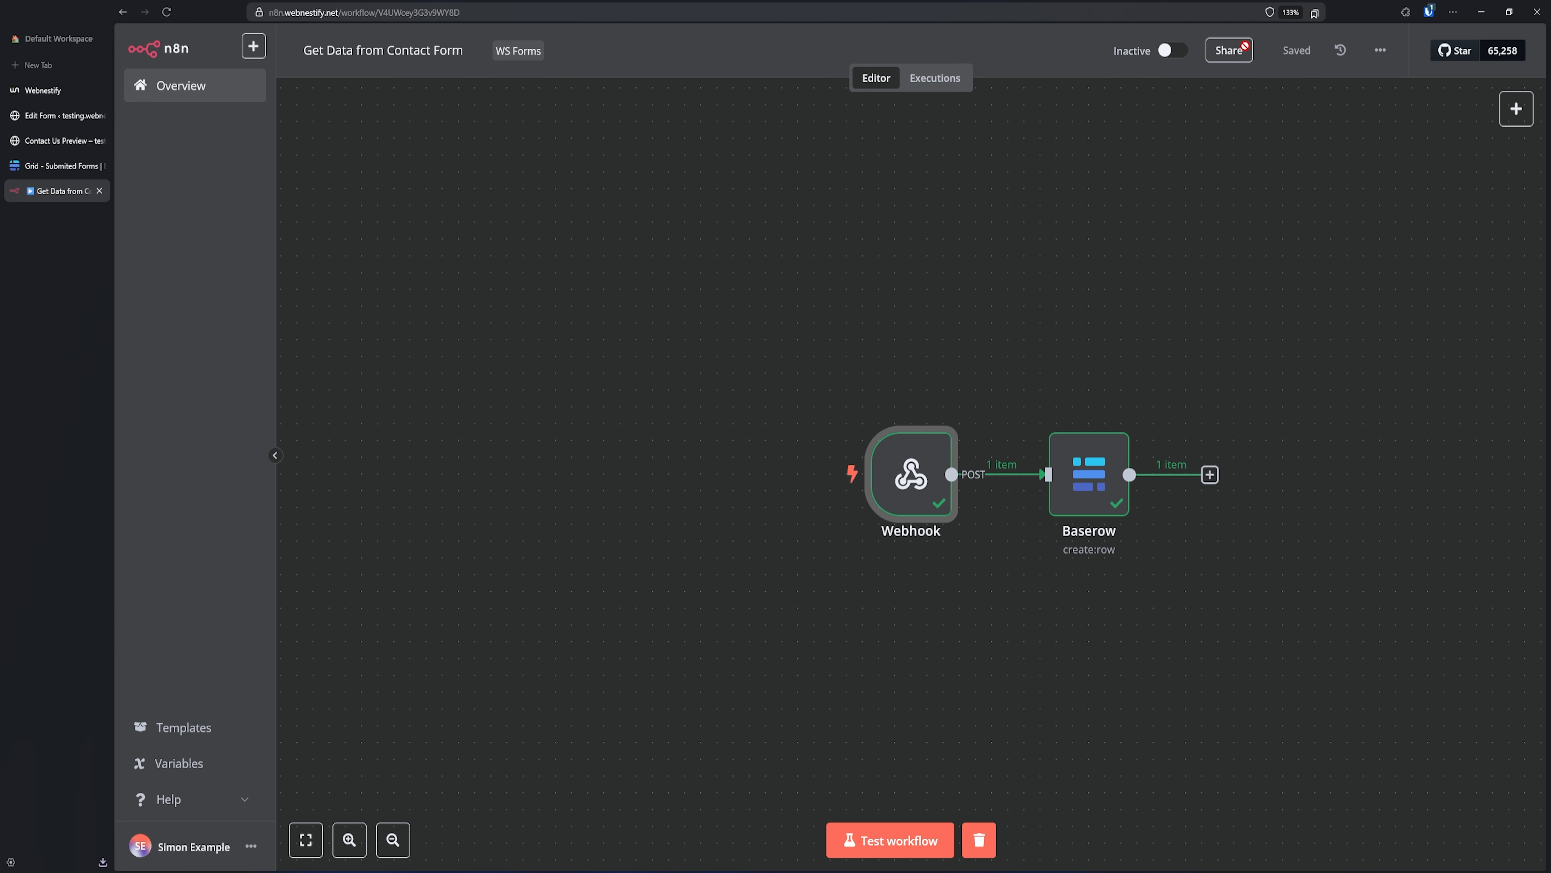
pyautogui.click(1175, 53)
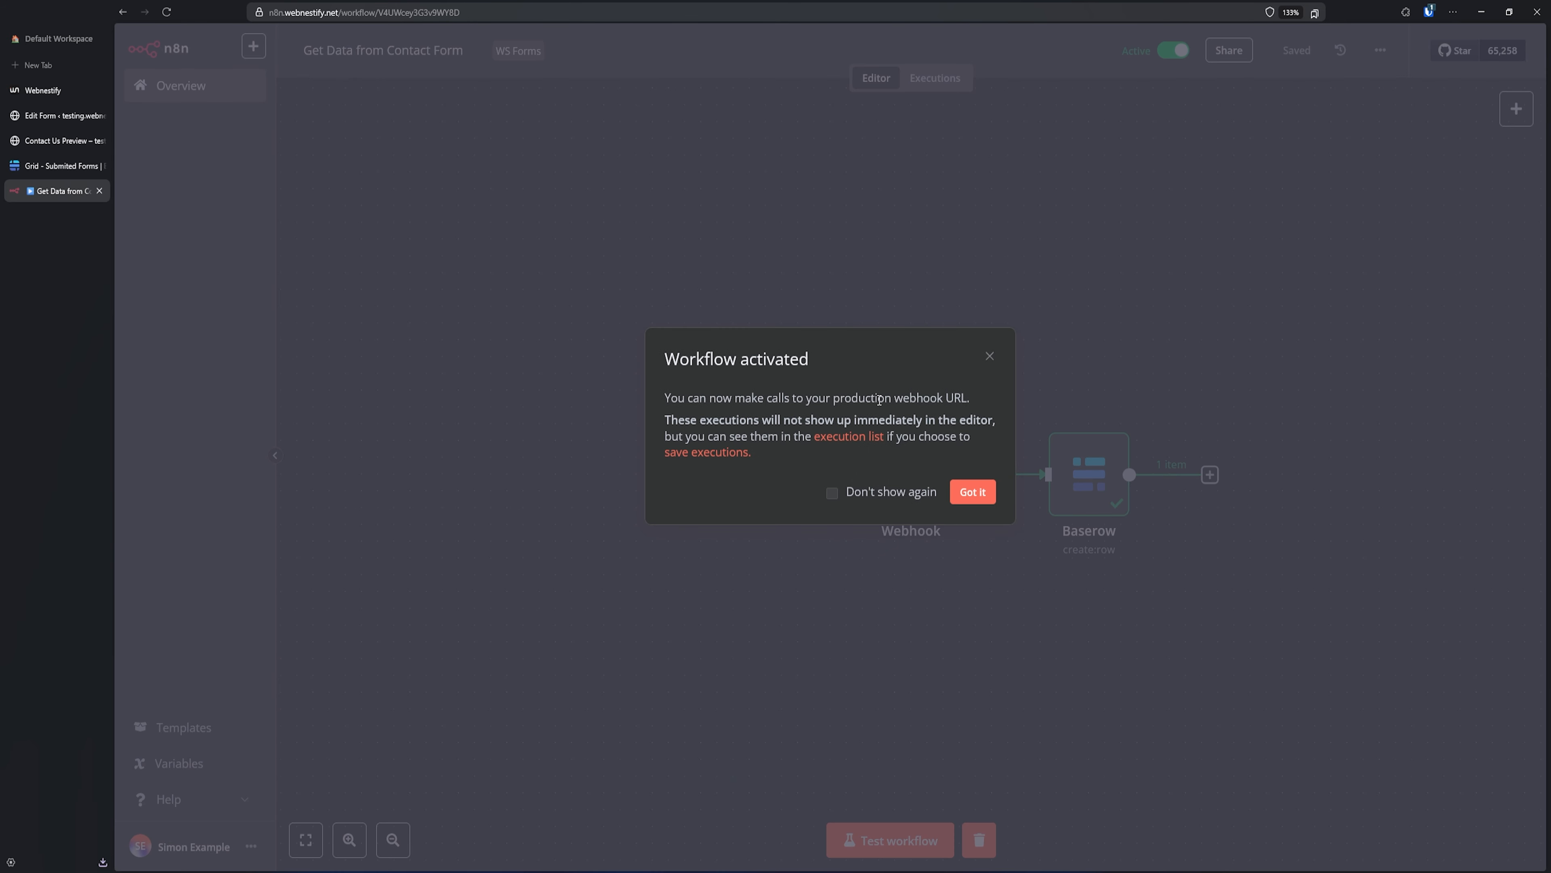
pyautogui.click(897, 493)
pyautogui.click(977, 493)
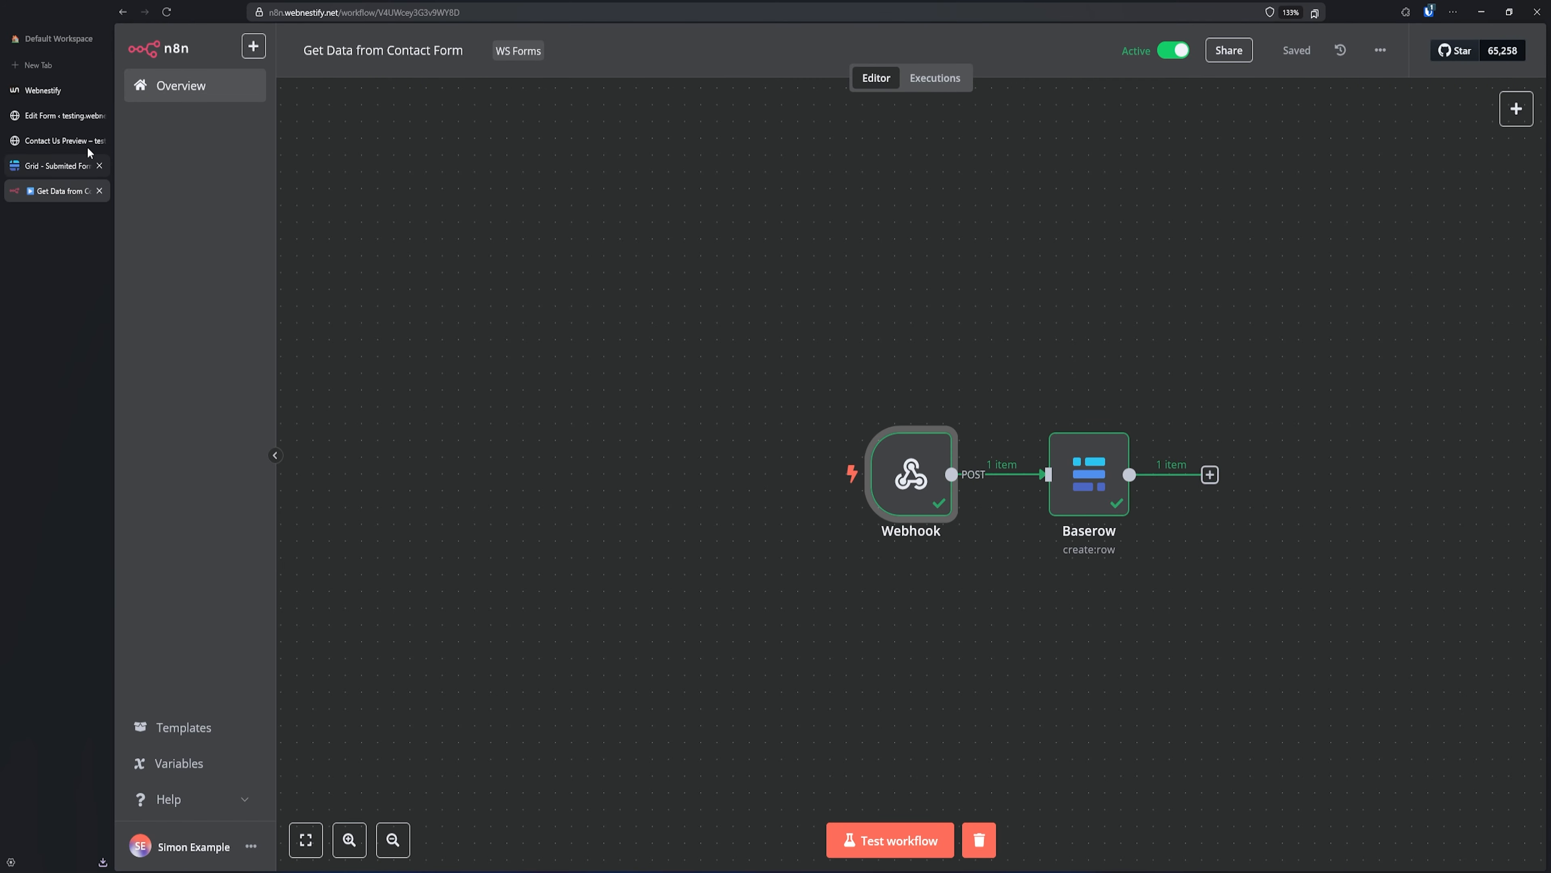
pyautogui.click(67, 143)
# - Submit the Contact Us form with a test name, e-mail and inquiry 'Another test.', with consent ticked
pyautogui.click(232, 152)
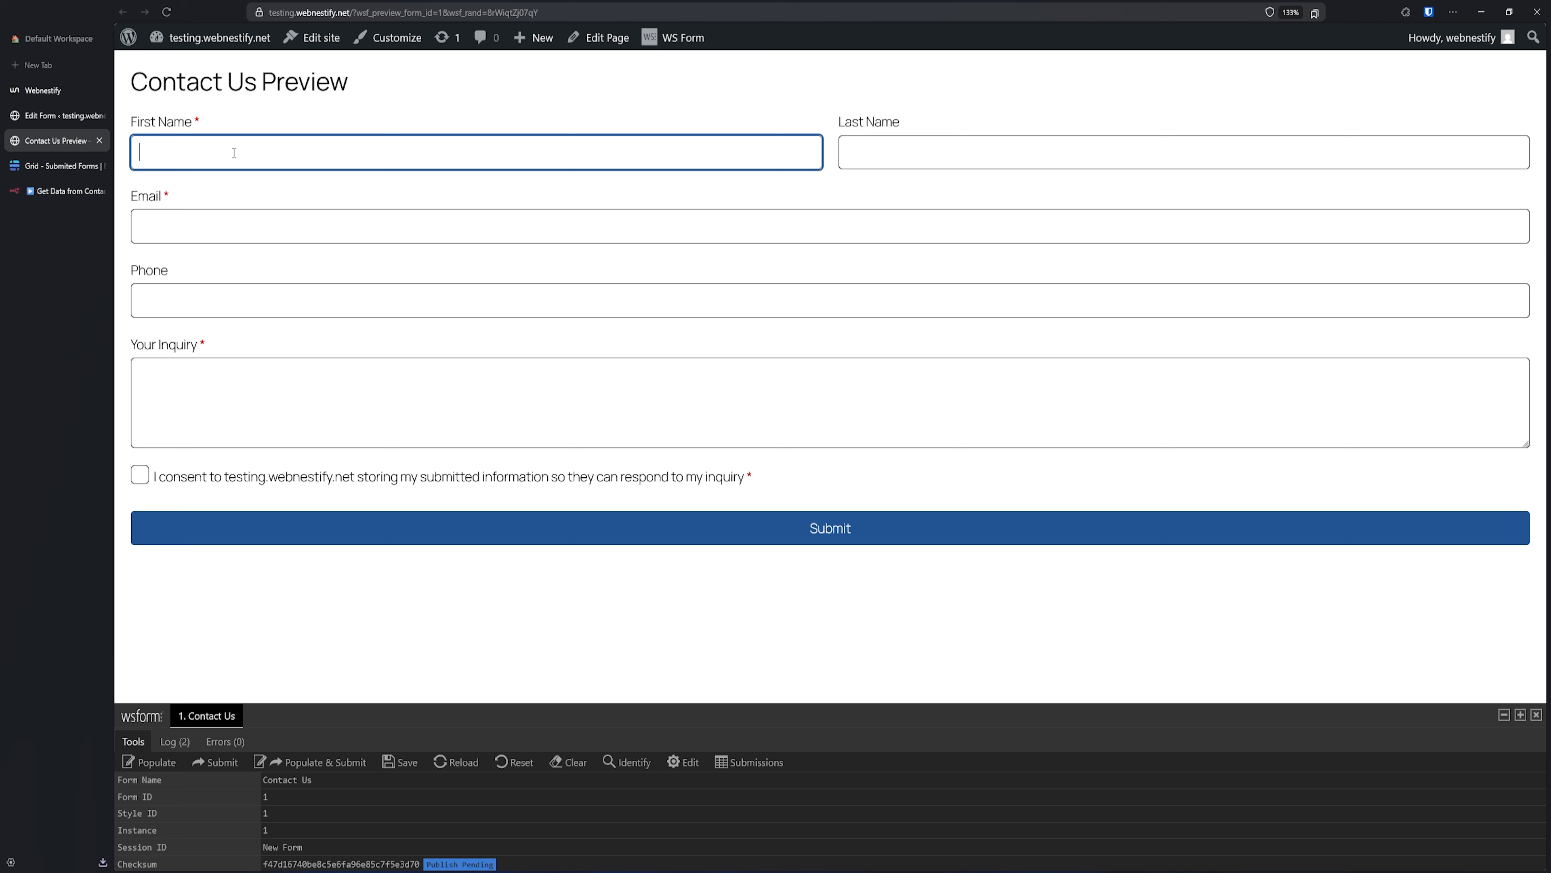
pyautogui.write('Testing')
pyautogui.press('Tab')
pyautogui.write('Test')
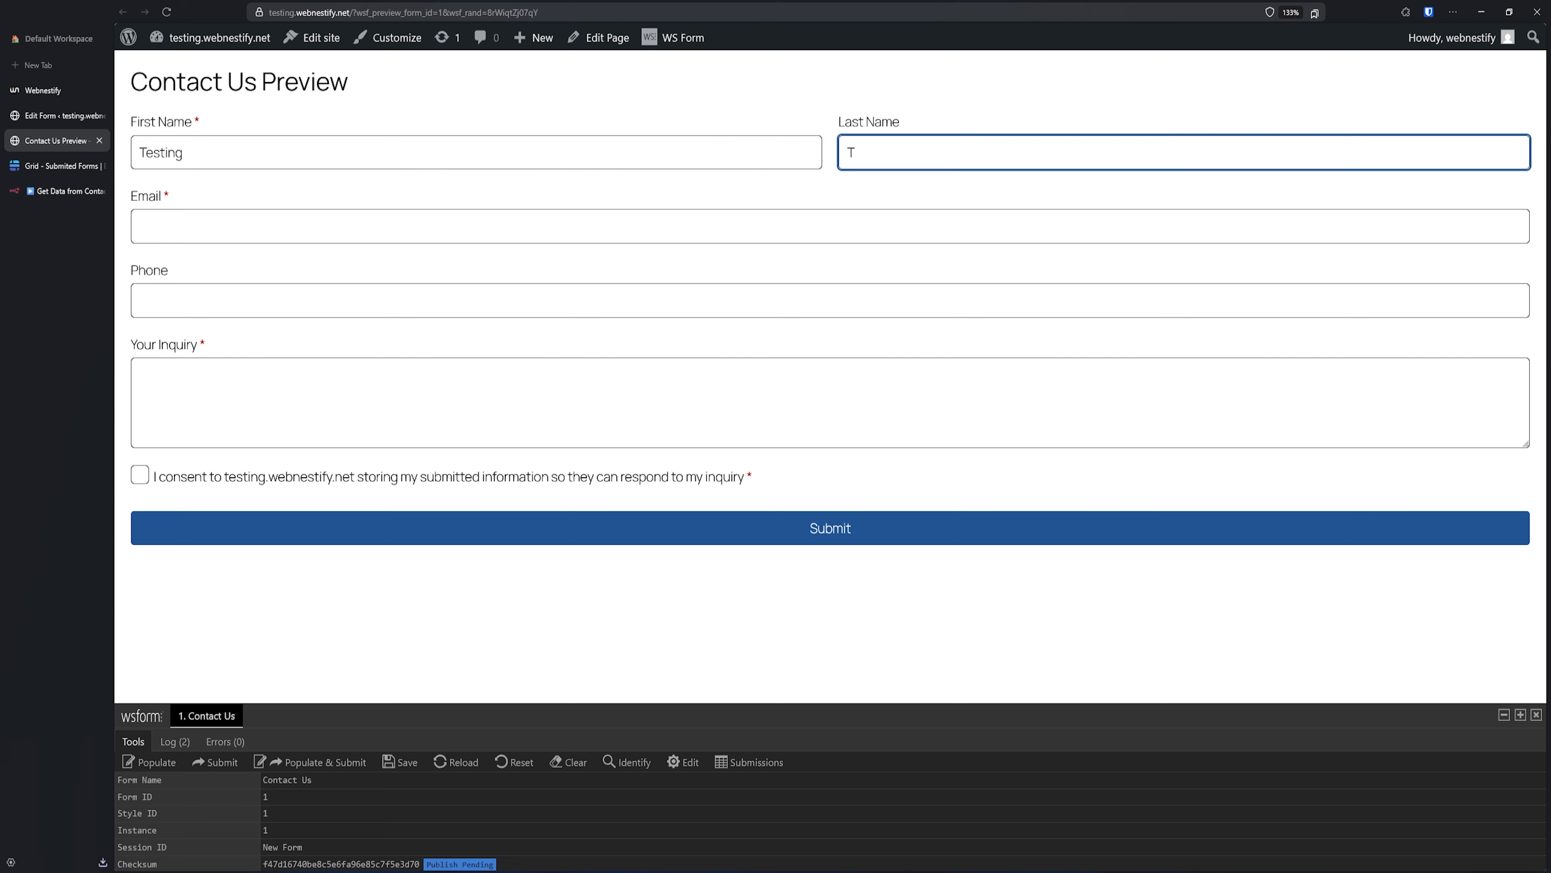
pyautogui.press('Tab')
pyautogui.write('test@t')
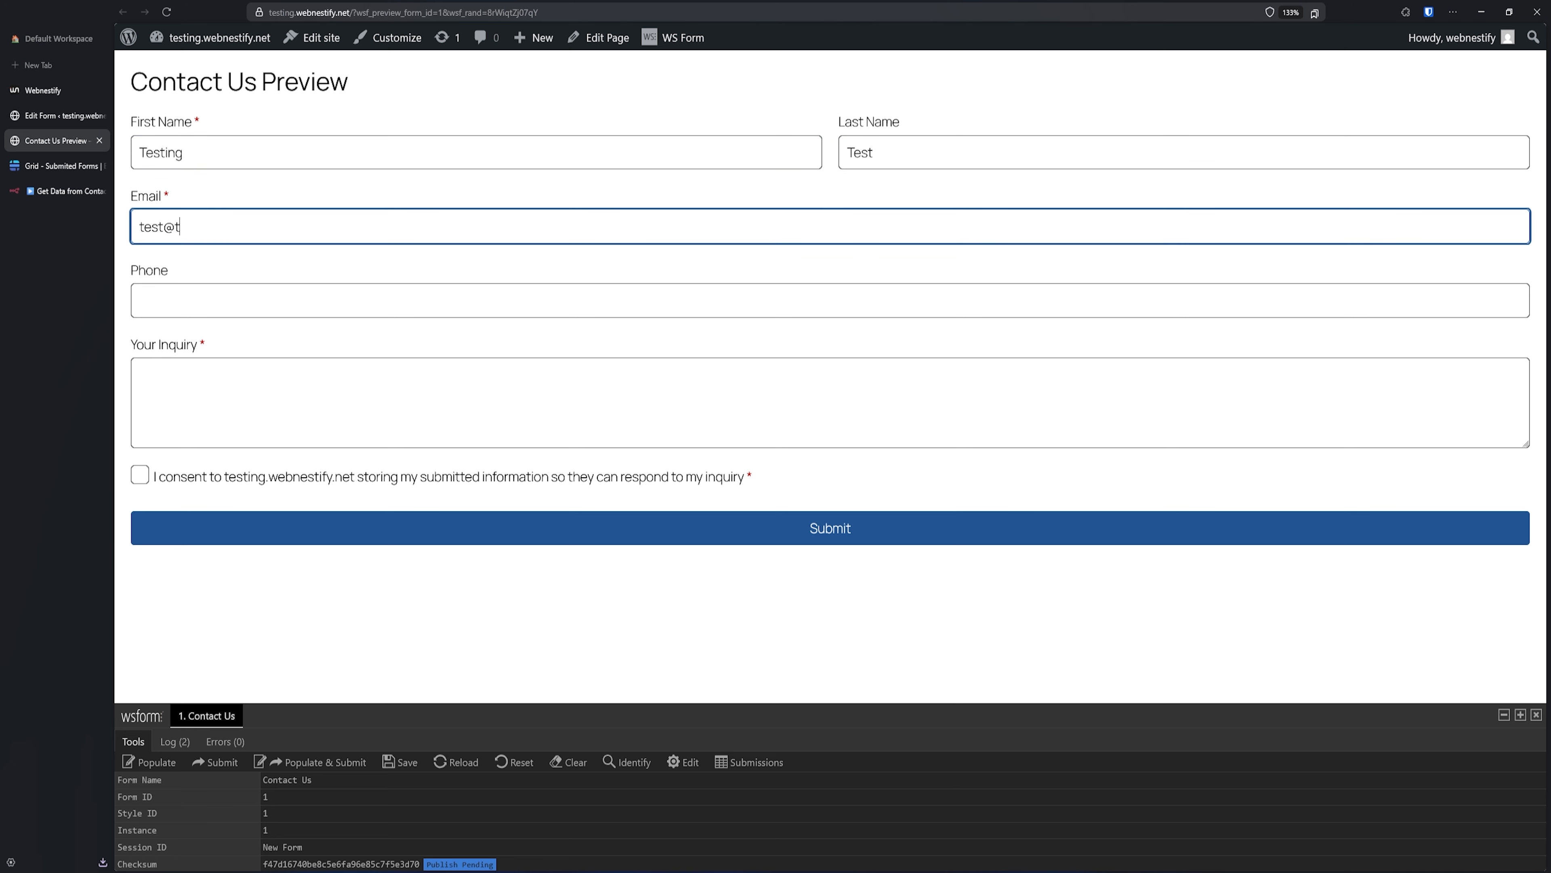
pyautogui.write('est.com')
pyautogui.write('Another test.')
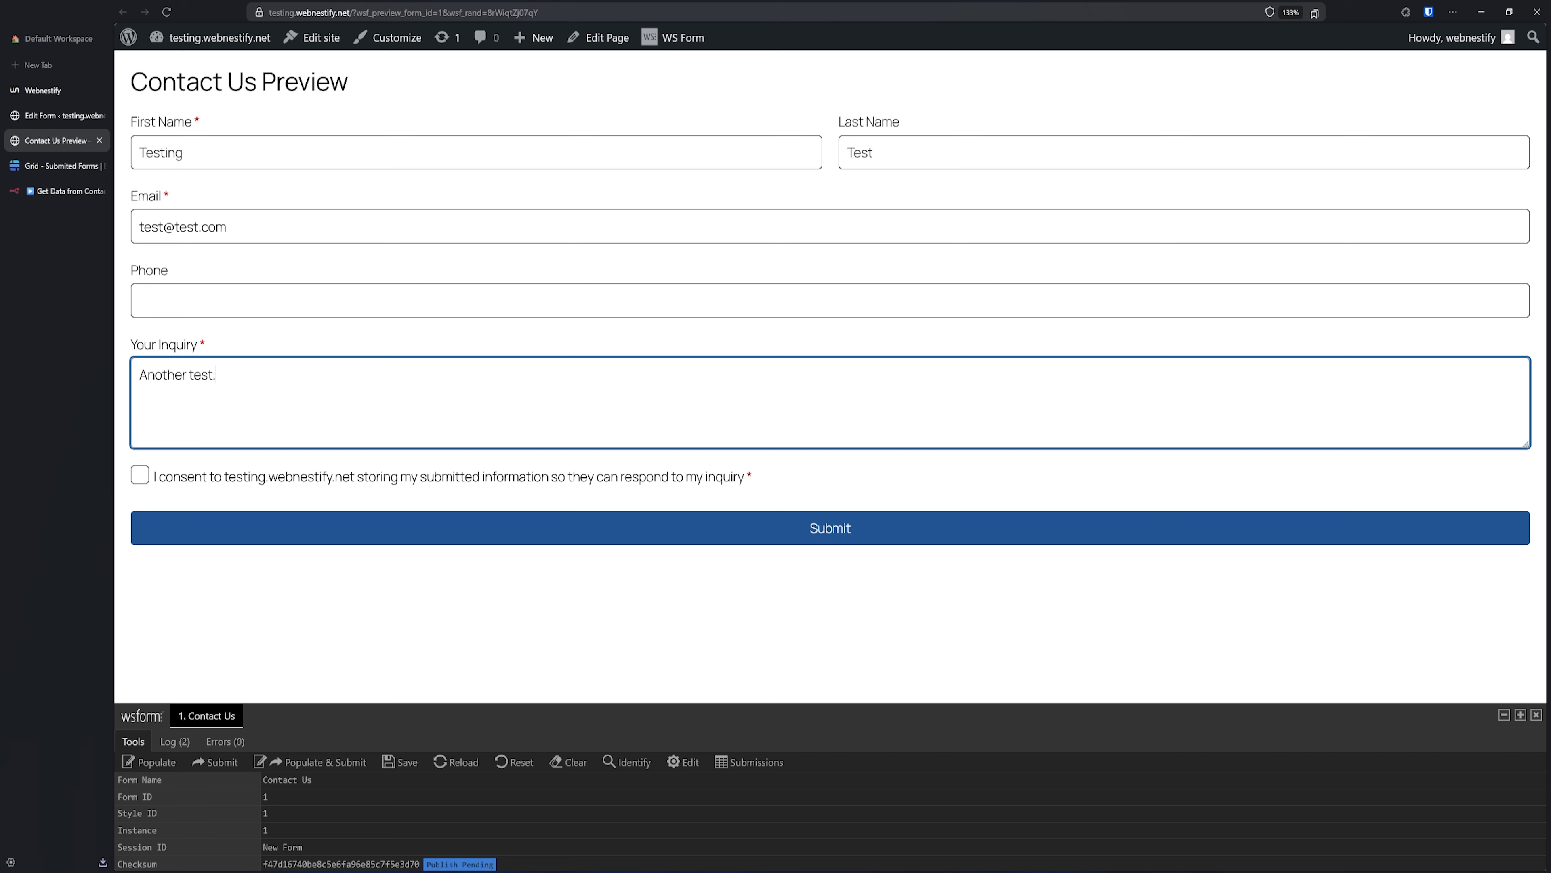
pyautogui.click(146, 480)
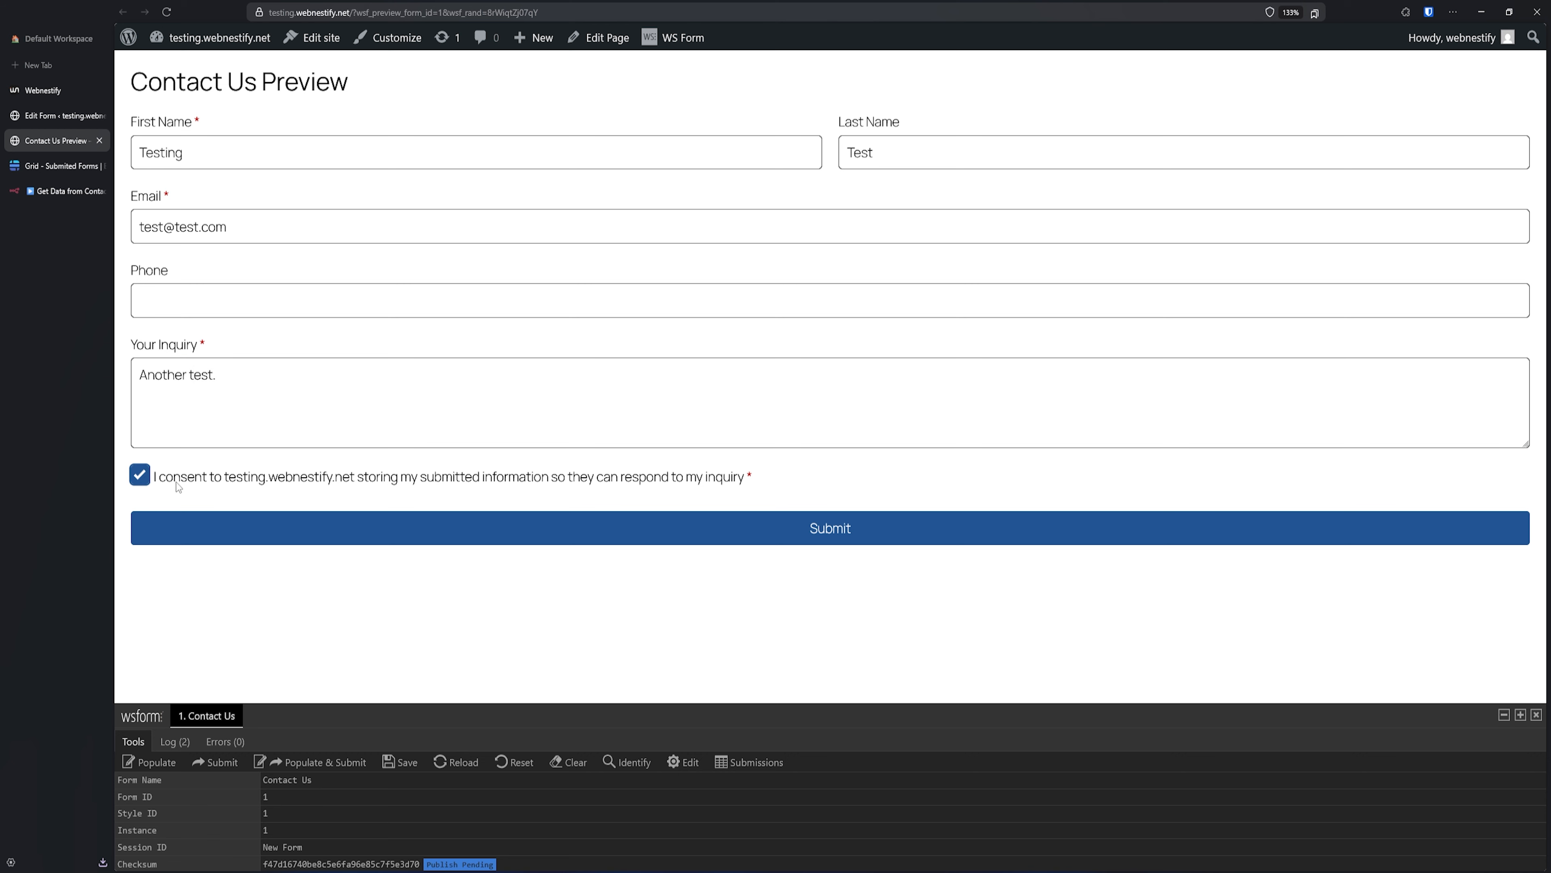
pyautogui.click(671, 540)
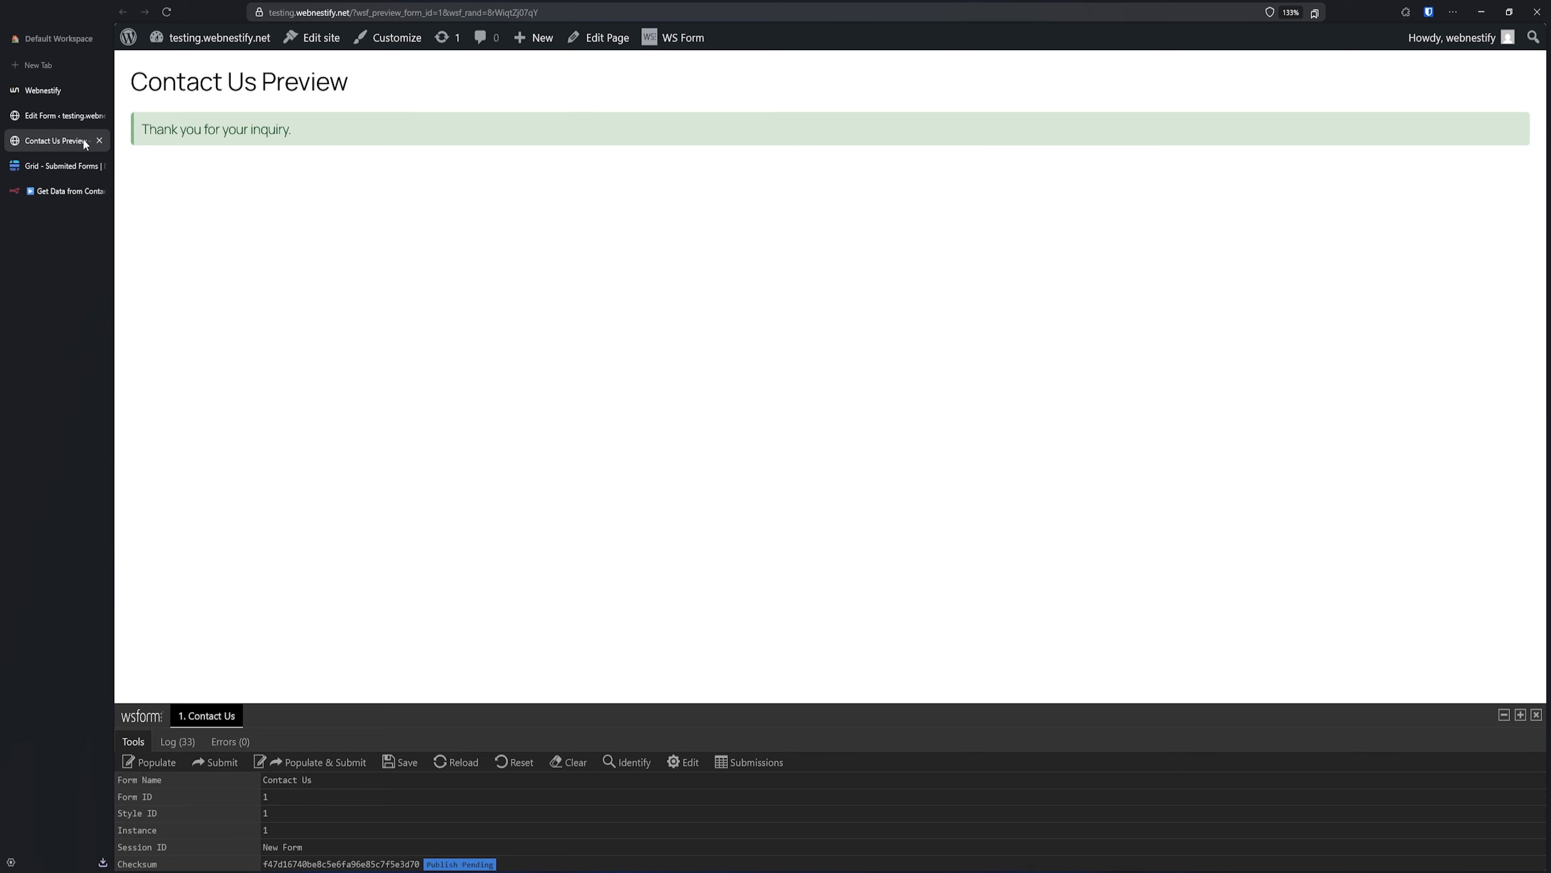
# - Verify the last name and e-mail in new Baserow row 6, then go back to n8n
pyautogui.click(47, 165)
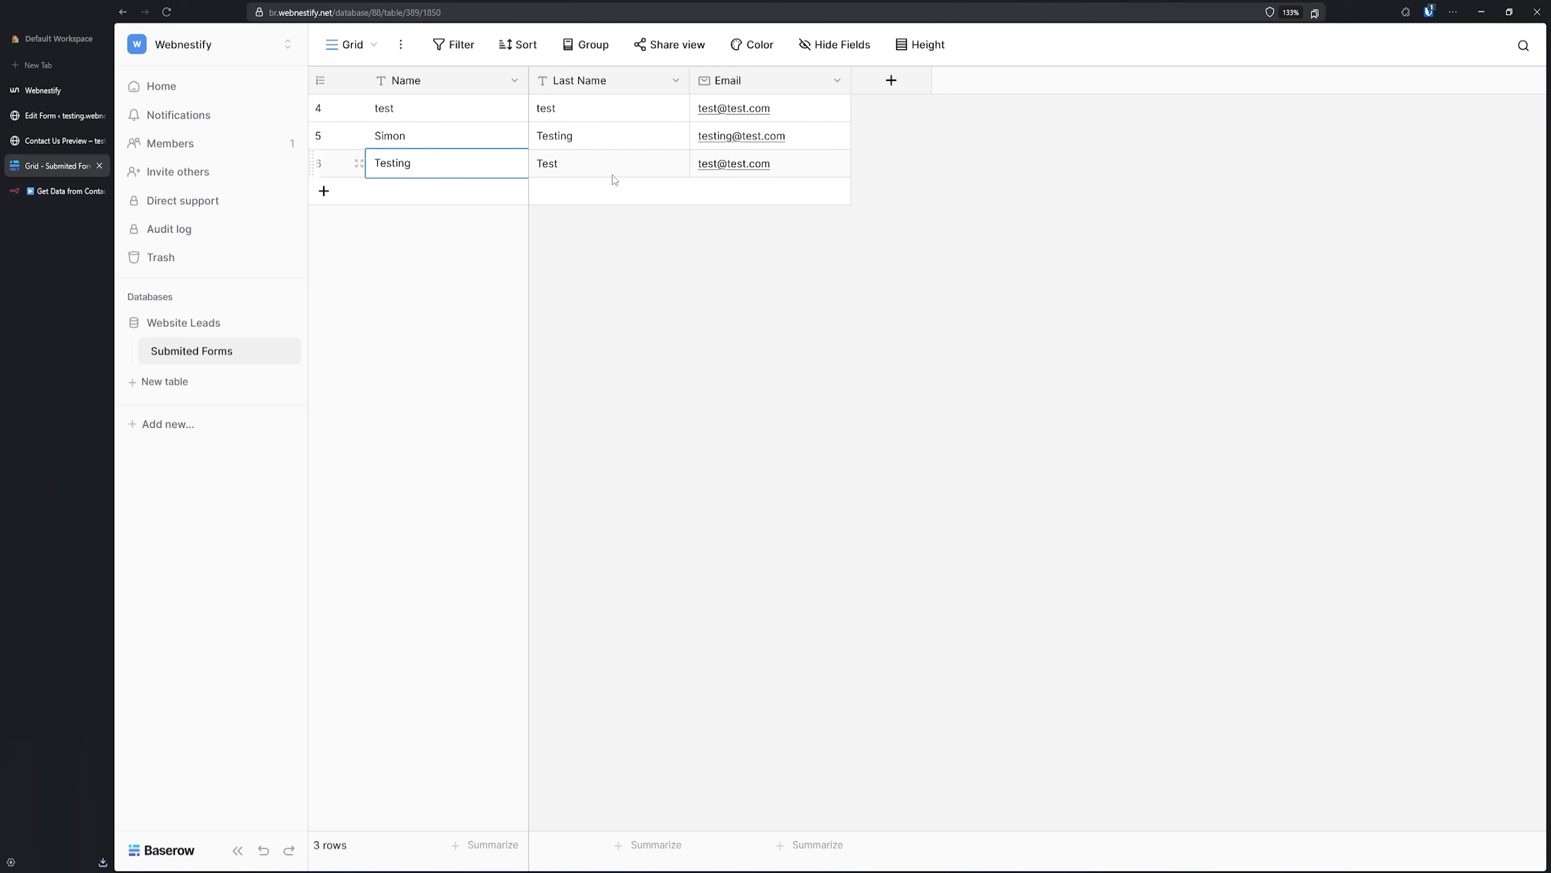
pyautogui.click(615, 164)
pyautogui.click(805, 164)
pyautogui.click(67, 193)
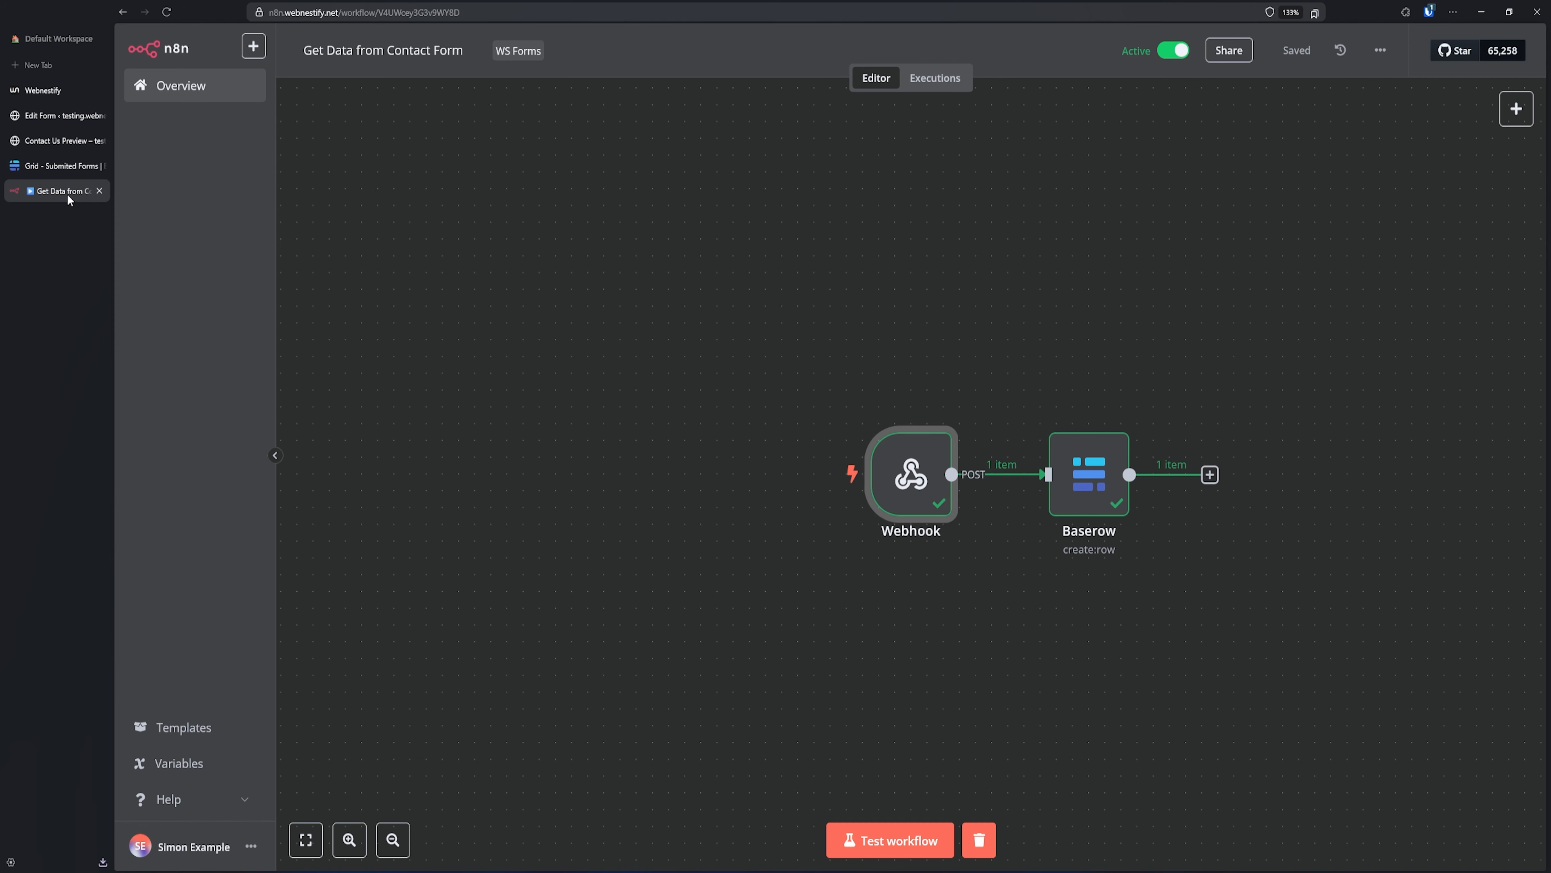
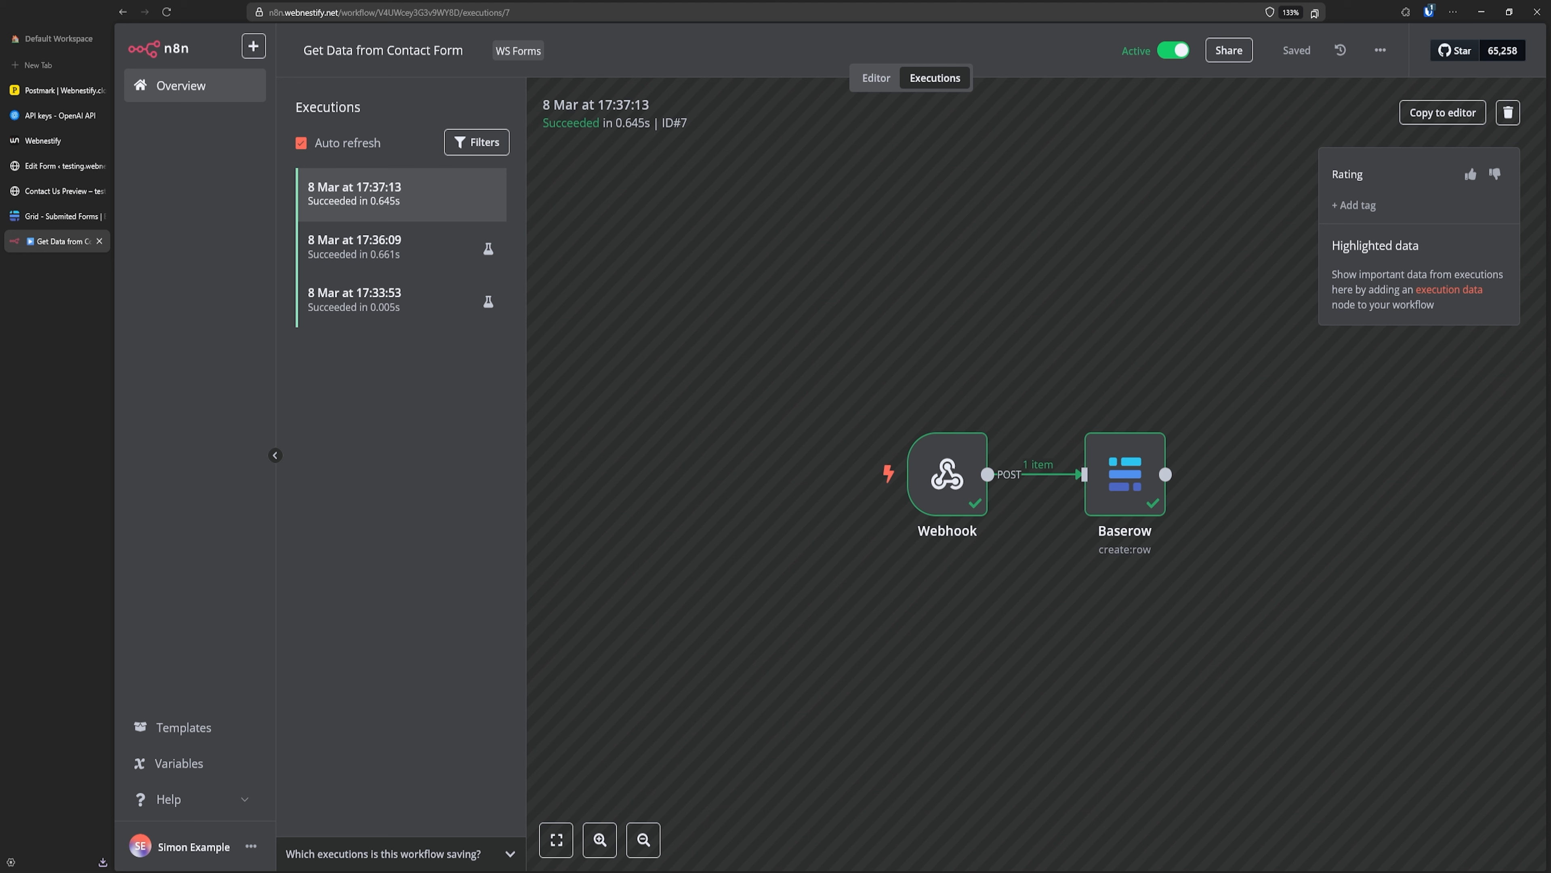
# - Return to the n8n workflow editor, then bring up the Contact Us form in WS Form's editor
pyautogui.click(879, 78)
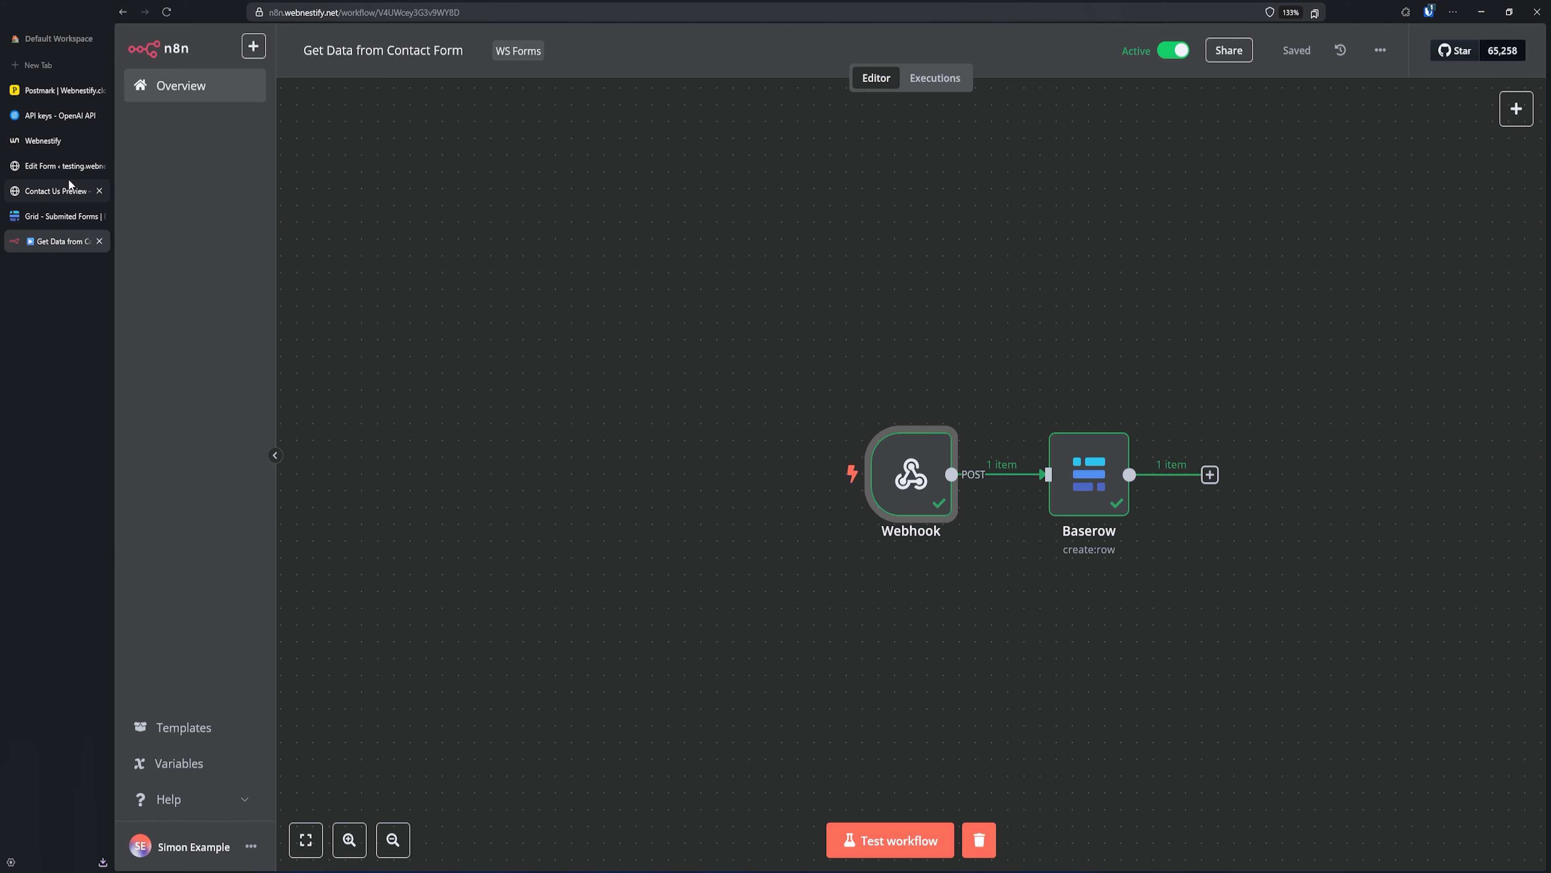
pyautogui.click(63, 169)
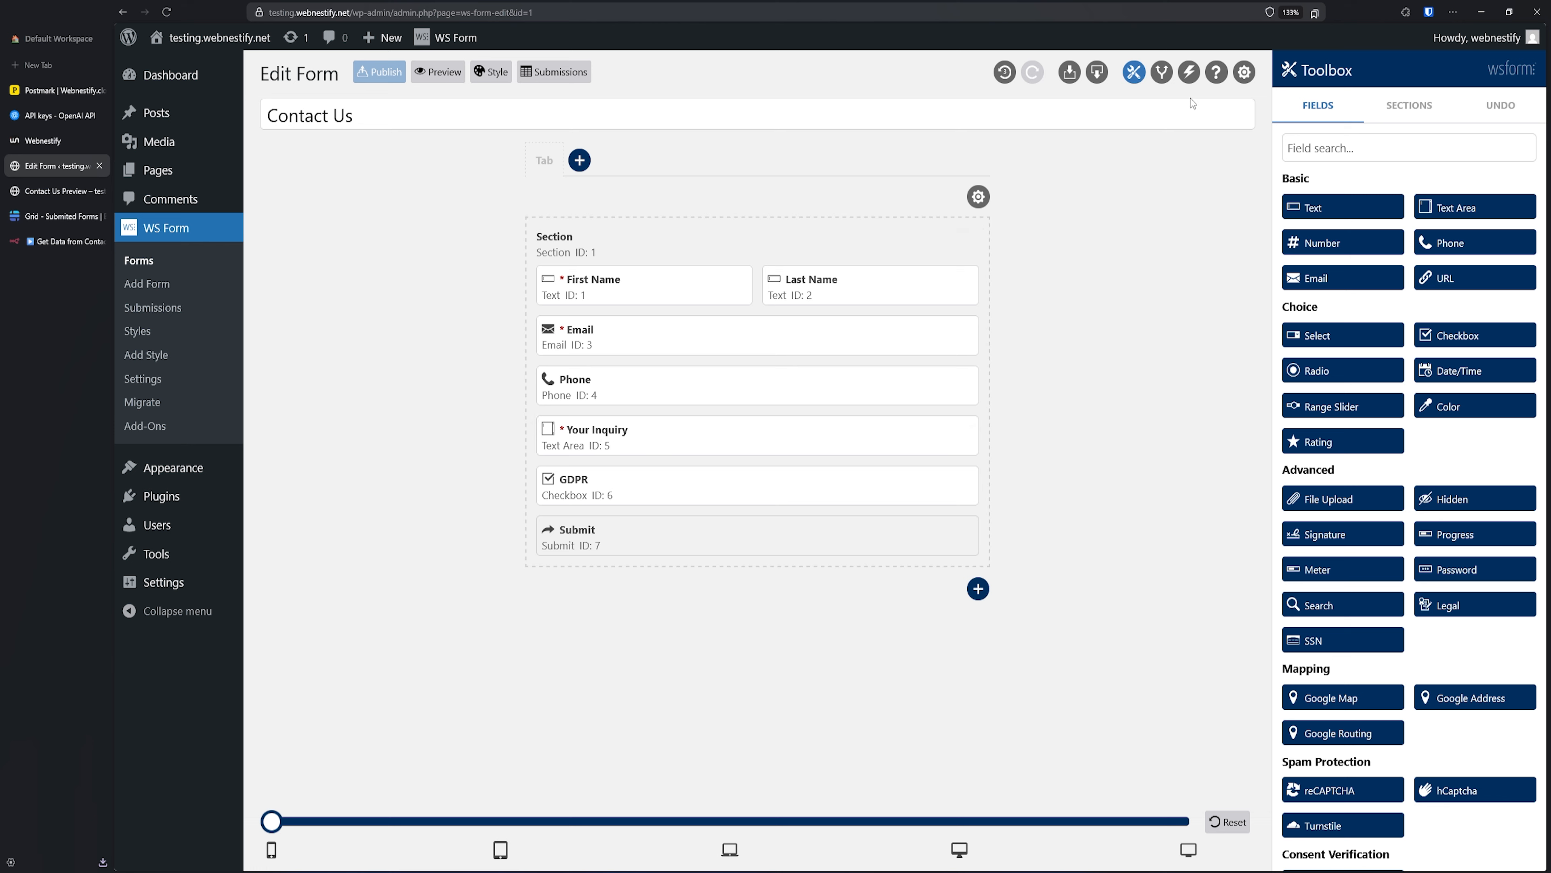
# - In the Push to n8n action, map the Your Inquiry field to the key 'inquiry'
pyautogui.click(1189, 72)
pyautogui.click(1465, 197)
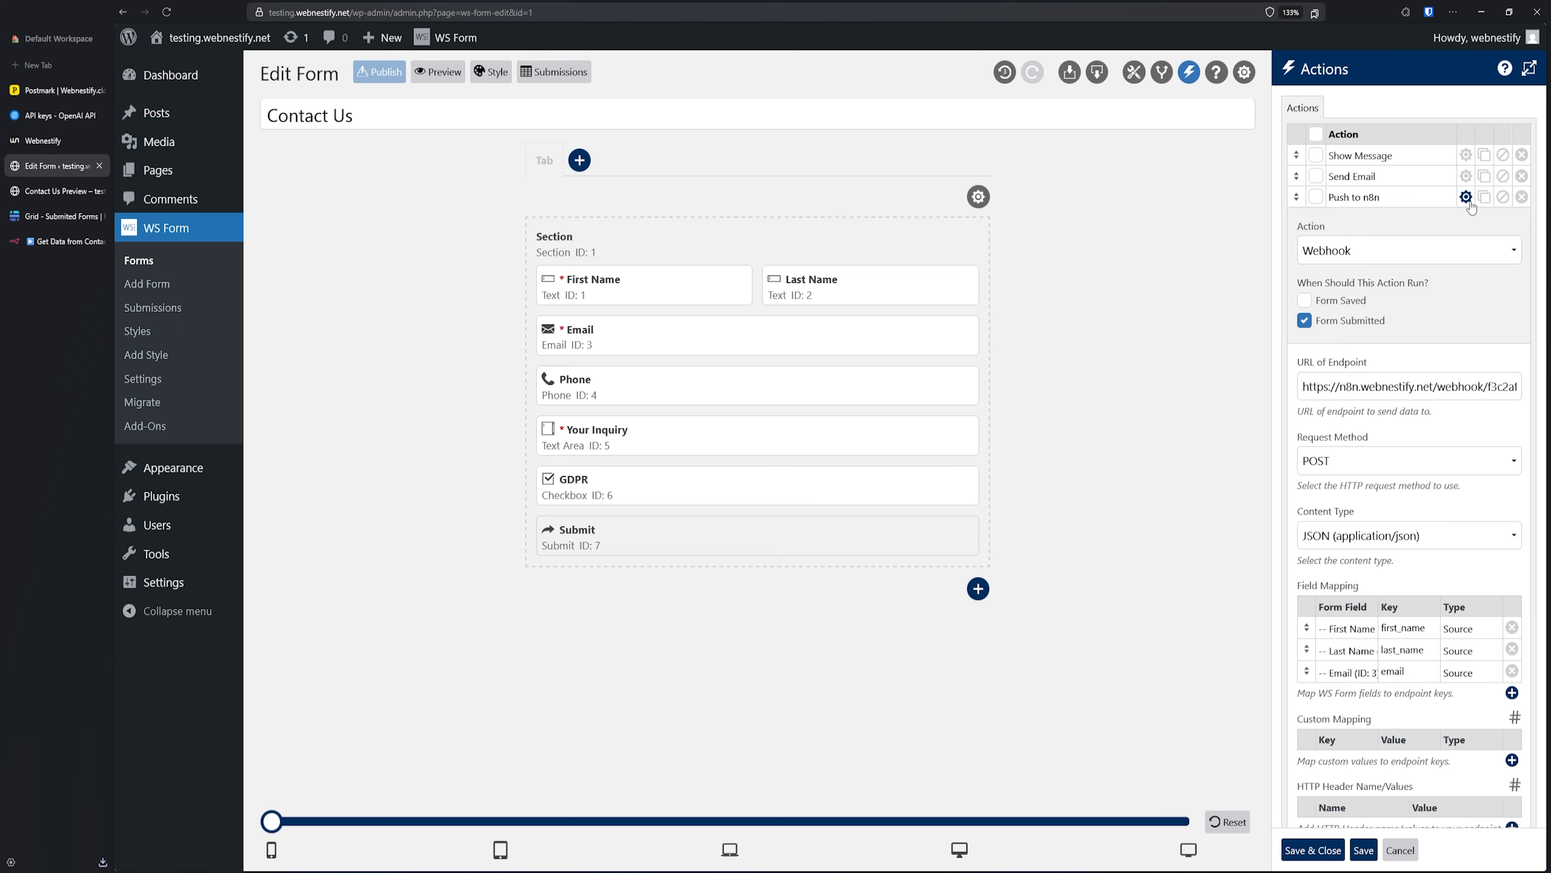
pyautogui.scroll(-3, 1354, 521)
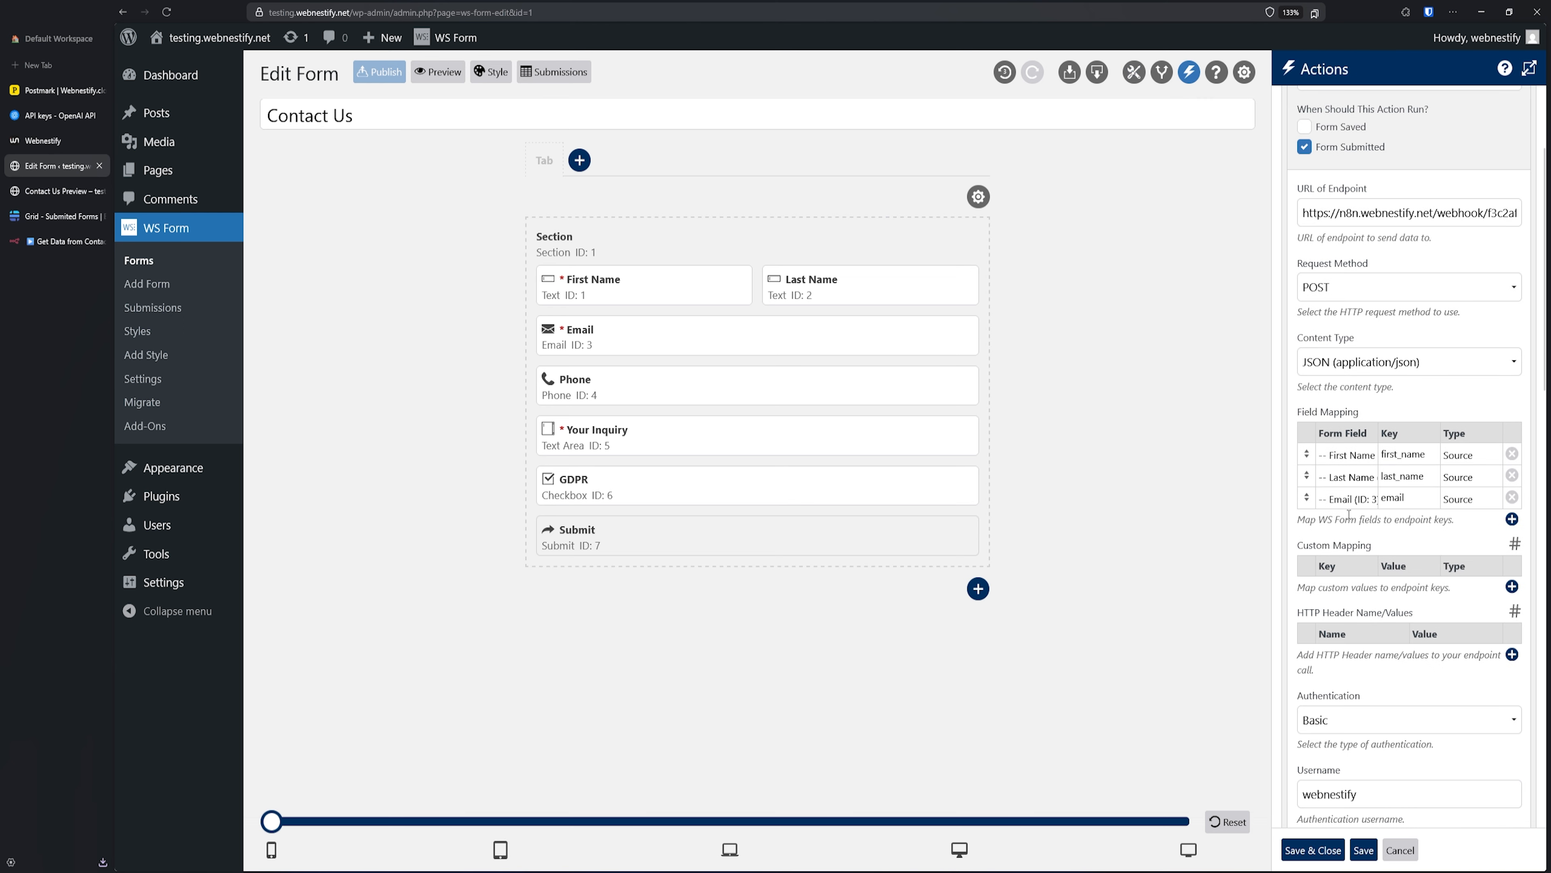
pyautogui.click(1512, 520)
pyautogui.click(1364, 524)
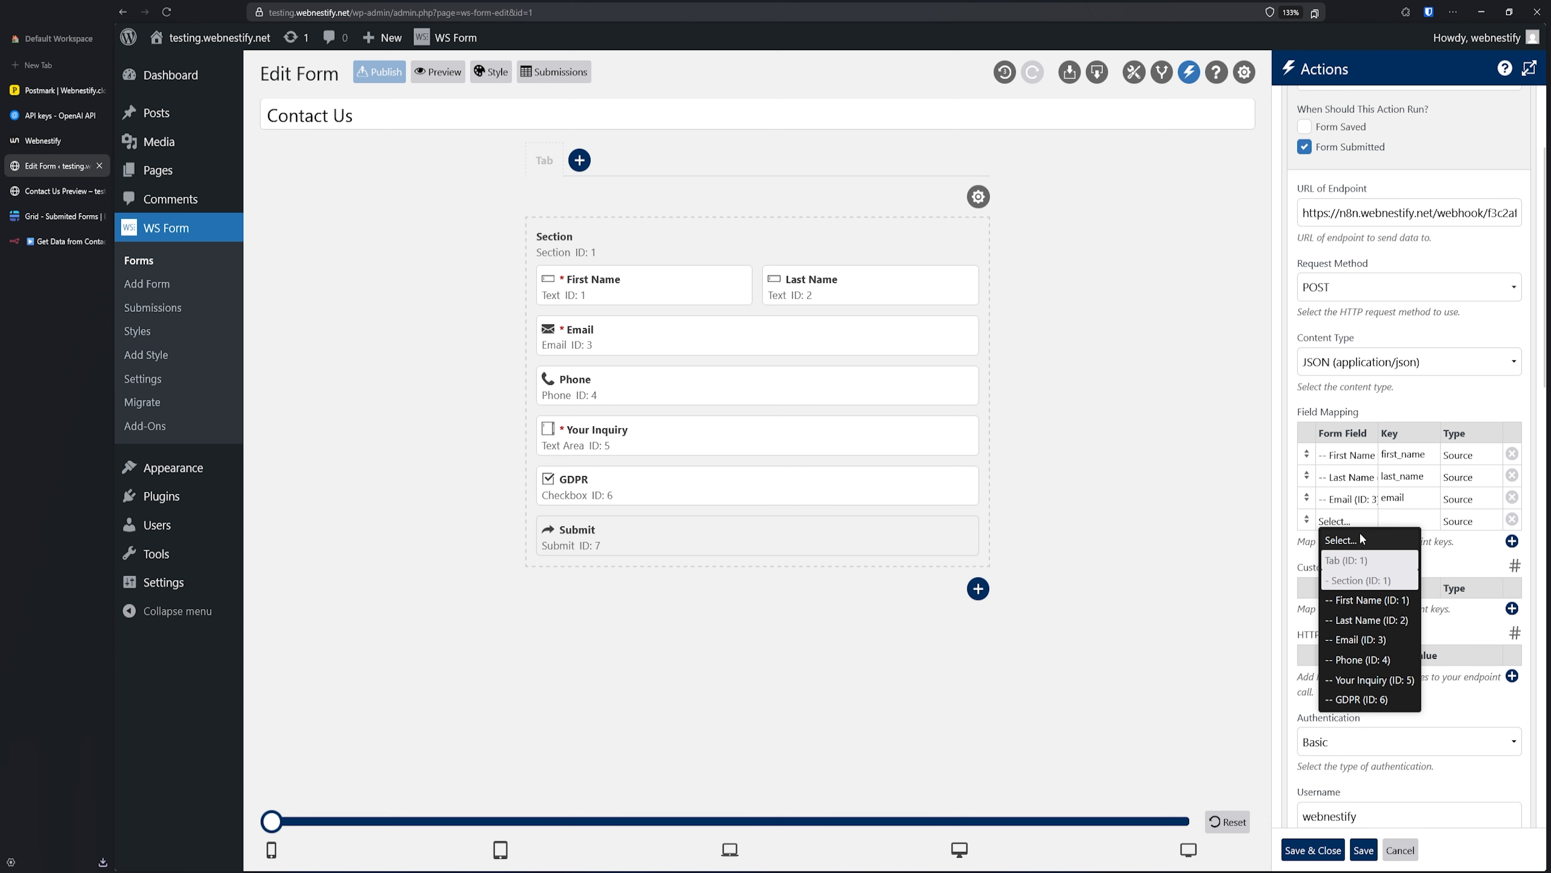
pyautogui.click(1388, 682)
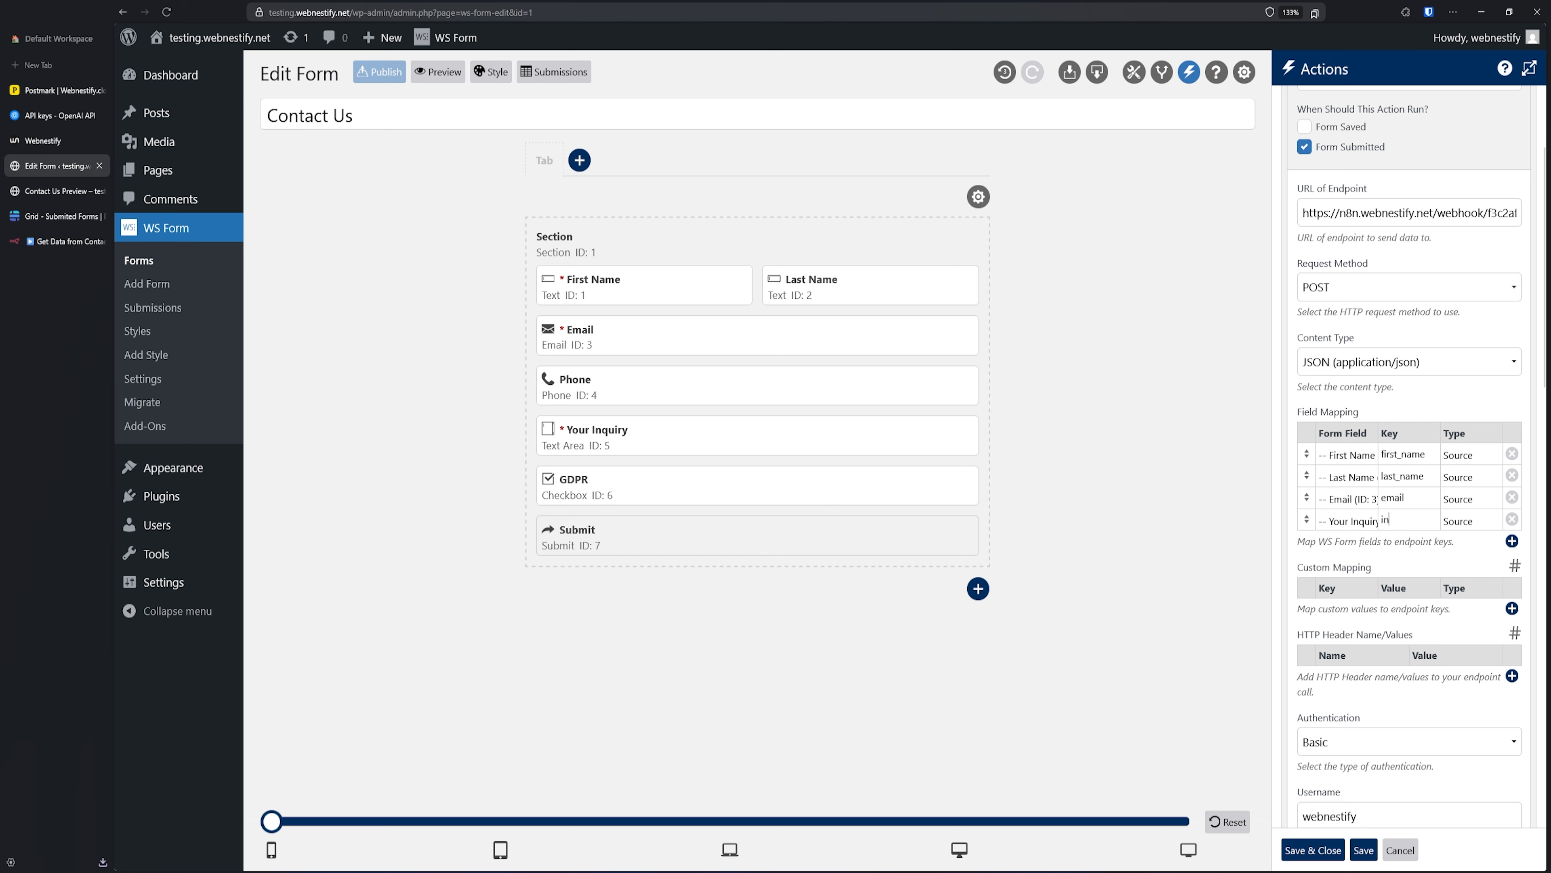
pyautogui.write('inquiry')
# - Copy the test URL from n8n's Webhook node
pyautogui.click(54, 240)
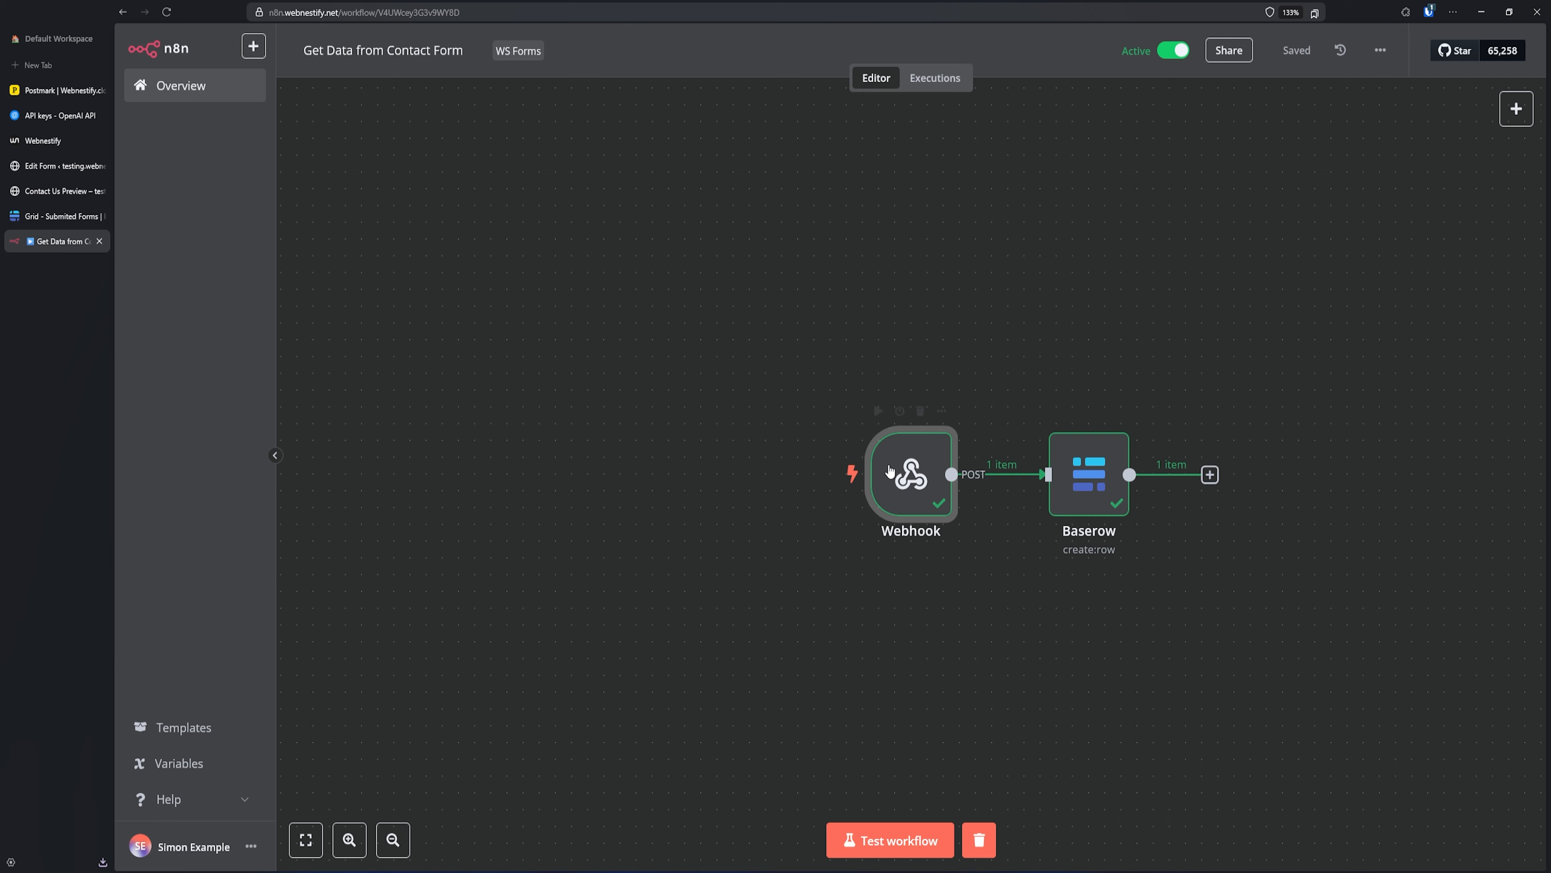
pyautogui.doubleClick(910, 474)
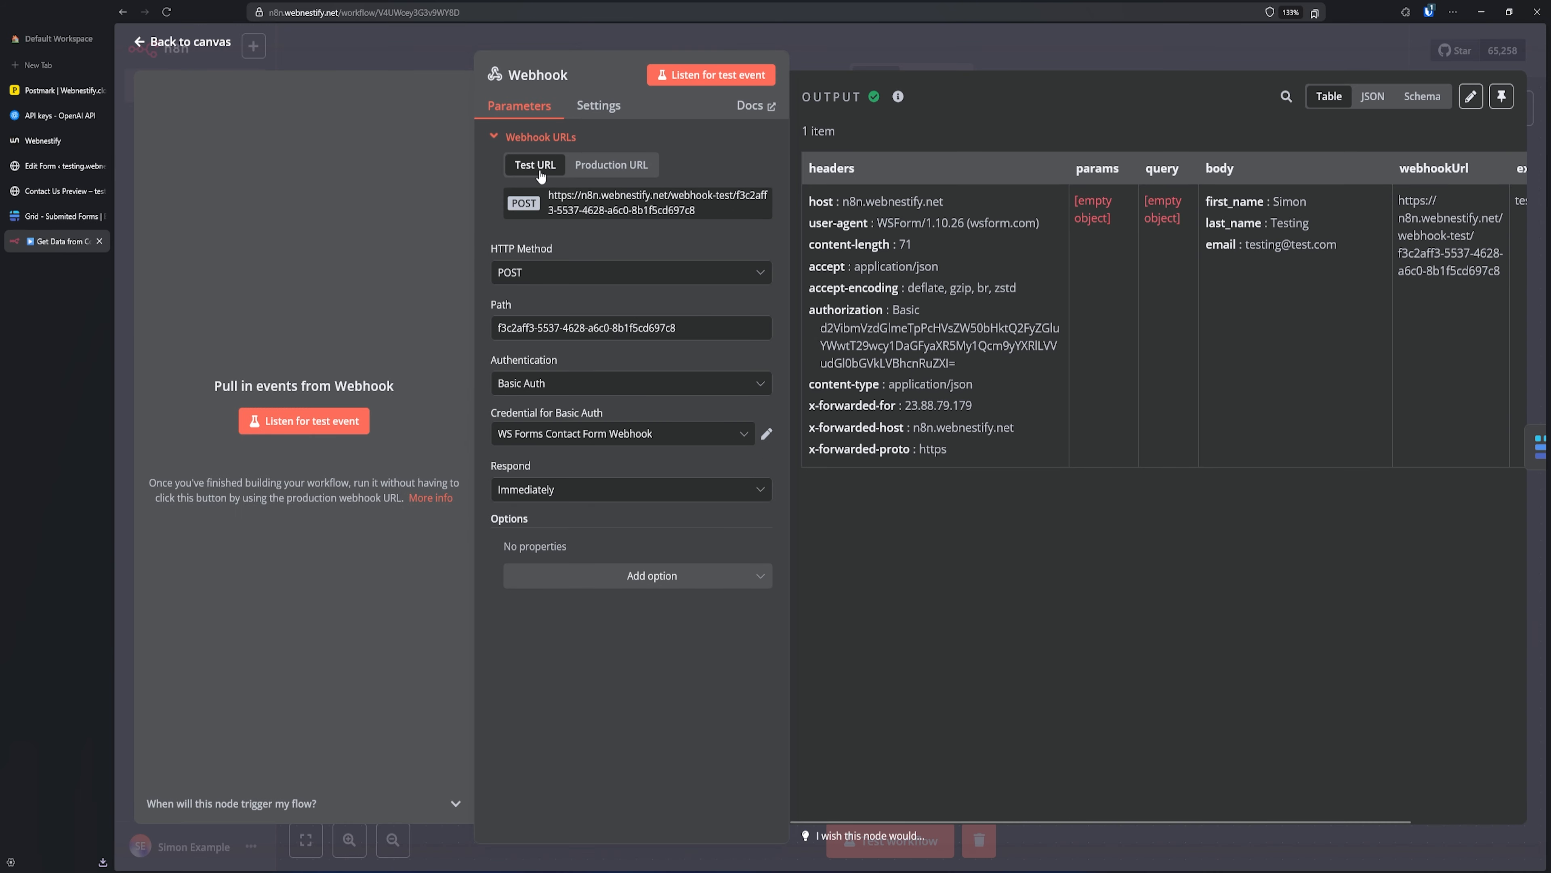
pyautogui.click(616, 208)
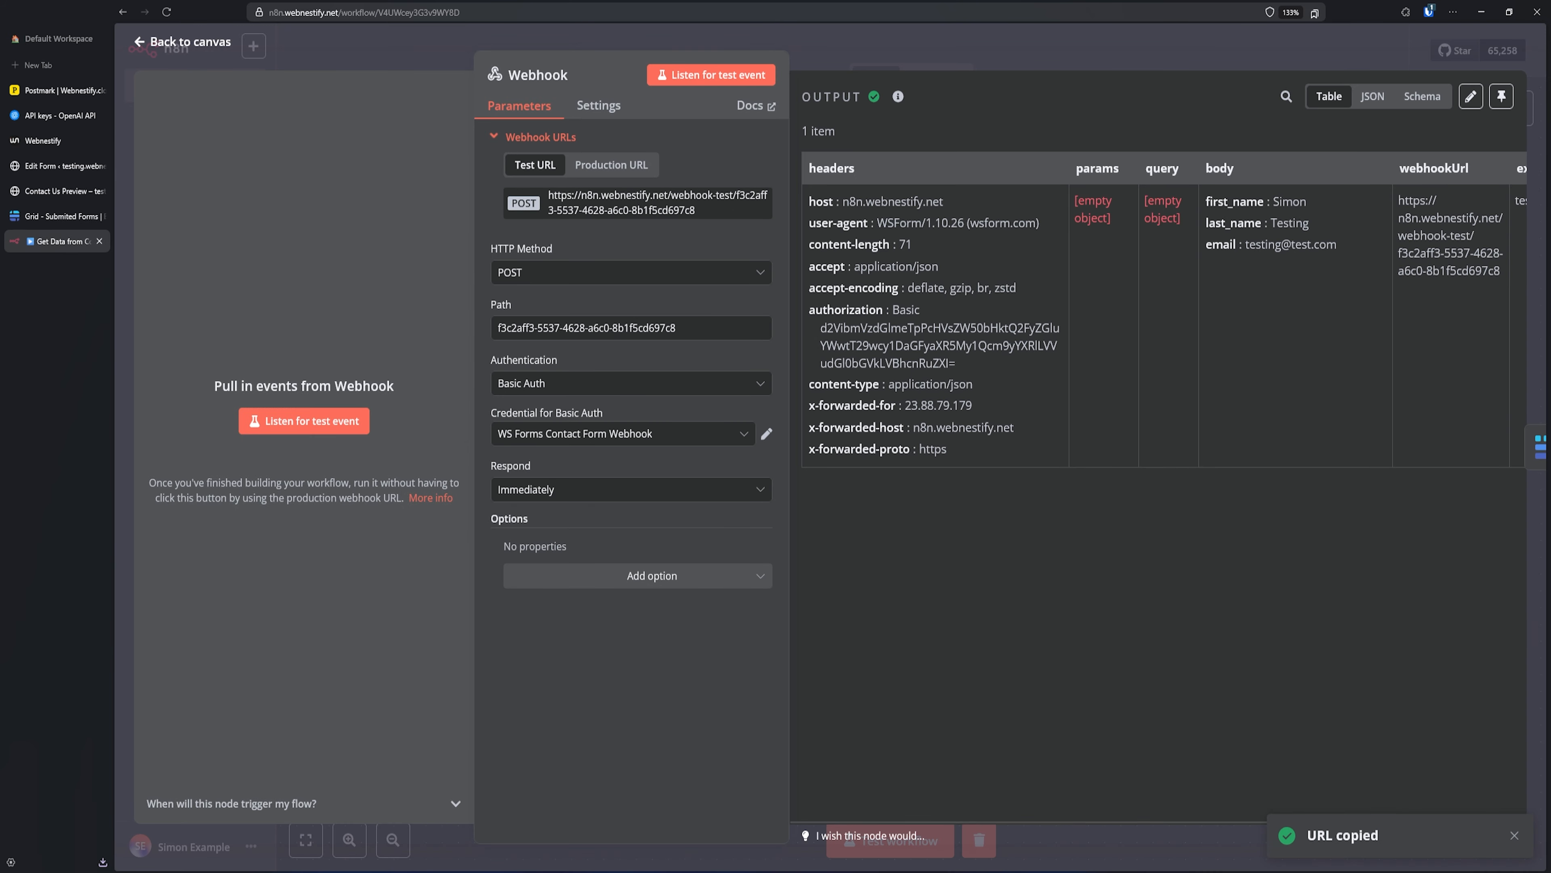
pyautogui.click(61, 165)
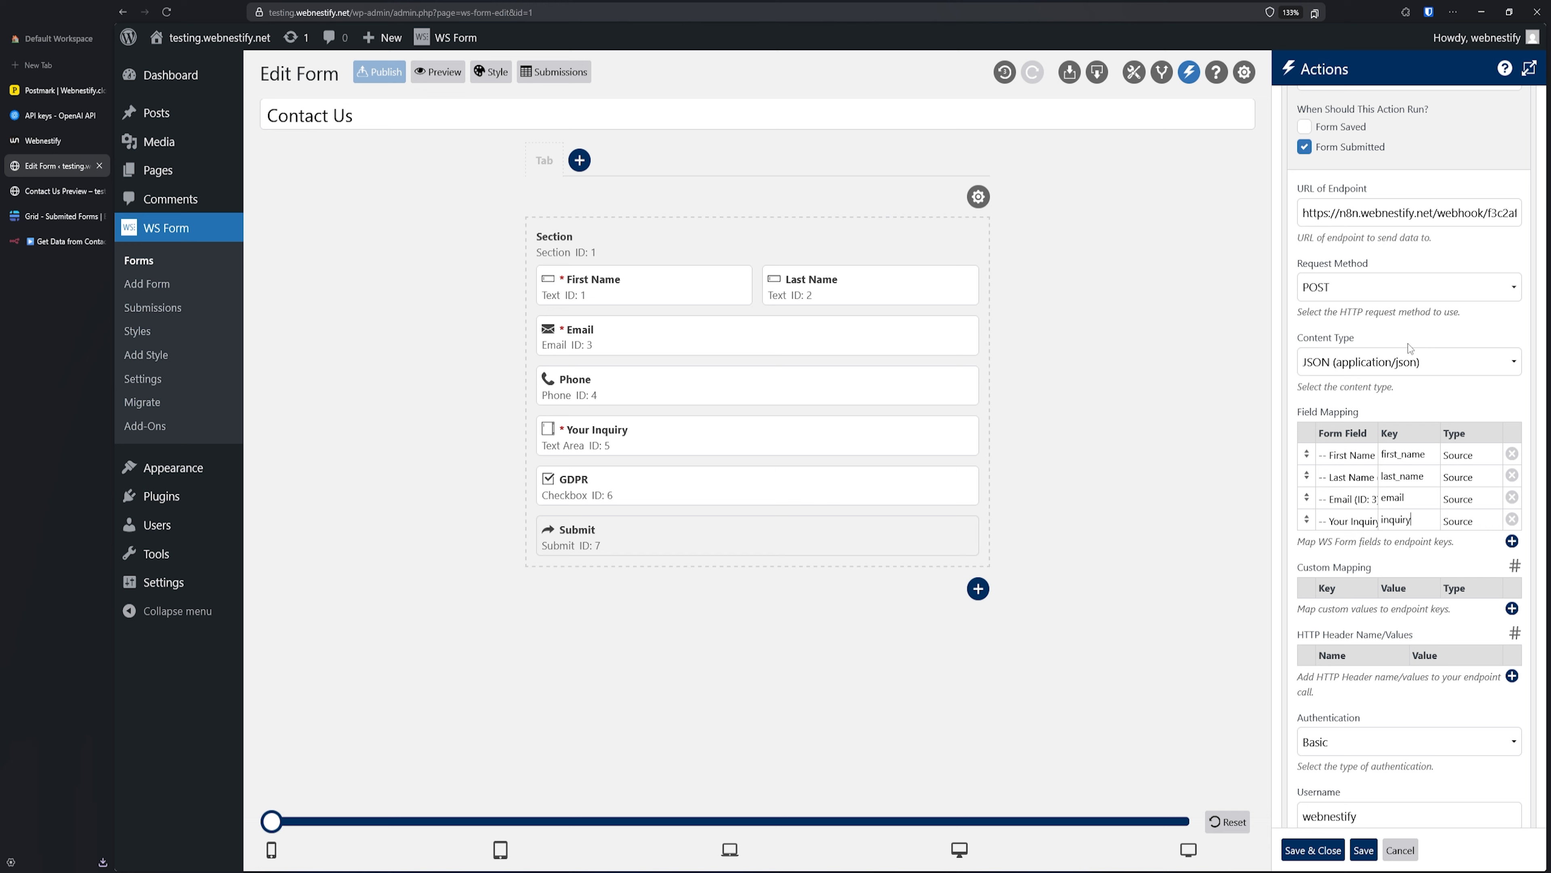
# - Paste the test webhook URL as the endpoint URL, save the action and publish the form
pyautogui.tripleClick(1401, 213)
pyautogui.hotkey('ctrl', 'v')
pyautogui.click(1313, 849)
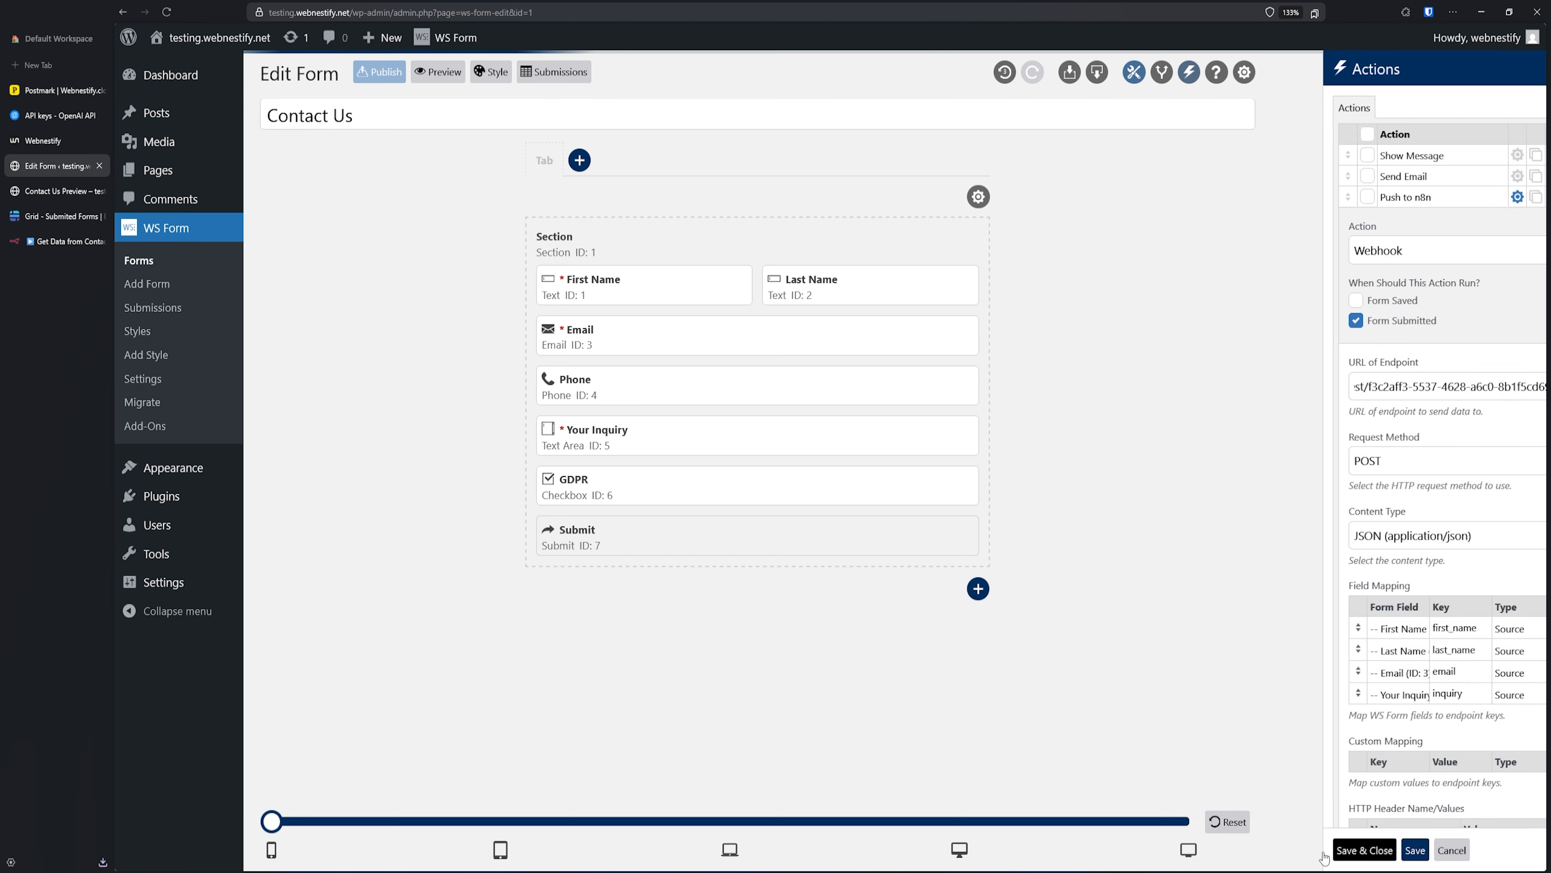
pyautogui.click(379, 71)
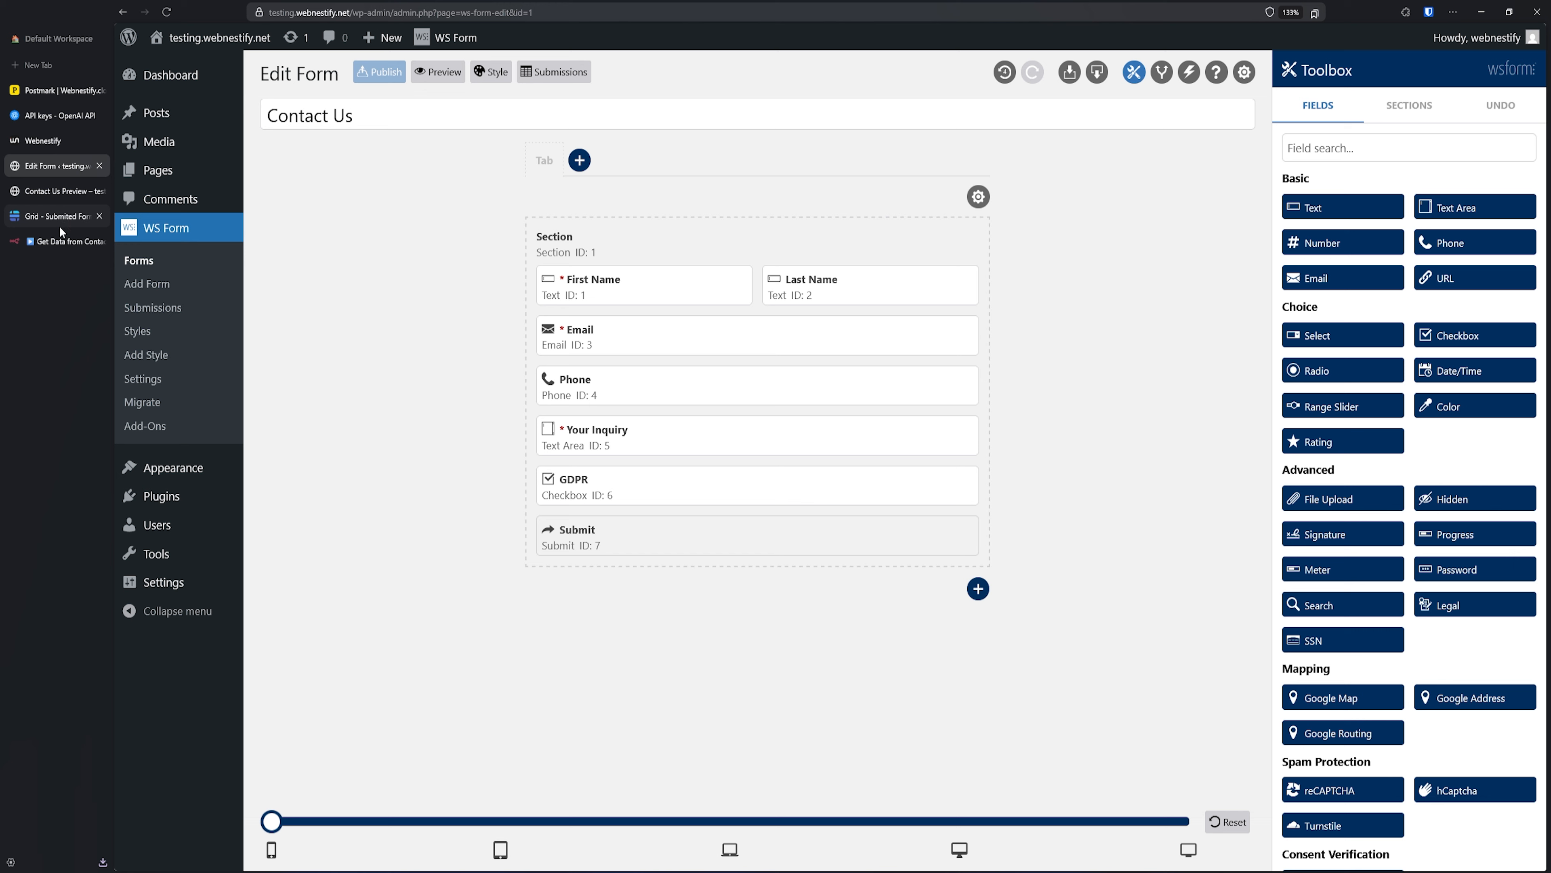
# - Set n8n's Webhook node listening for a test event and return to the Contact Us preview
pyautogui.click(55, 239)
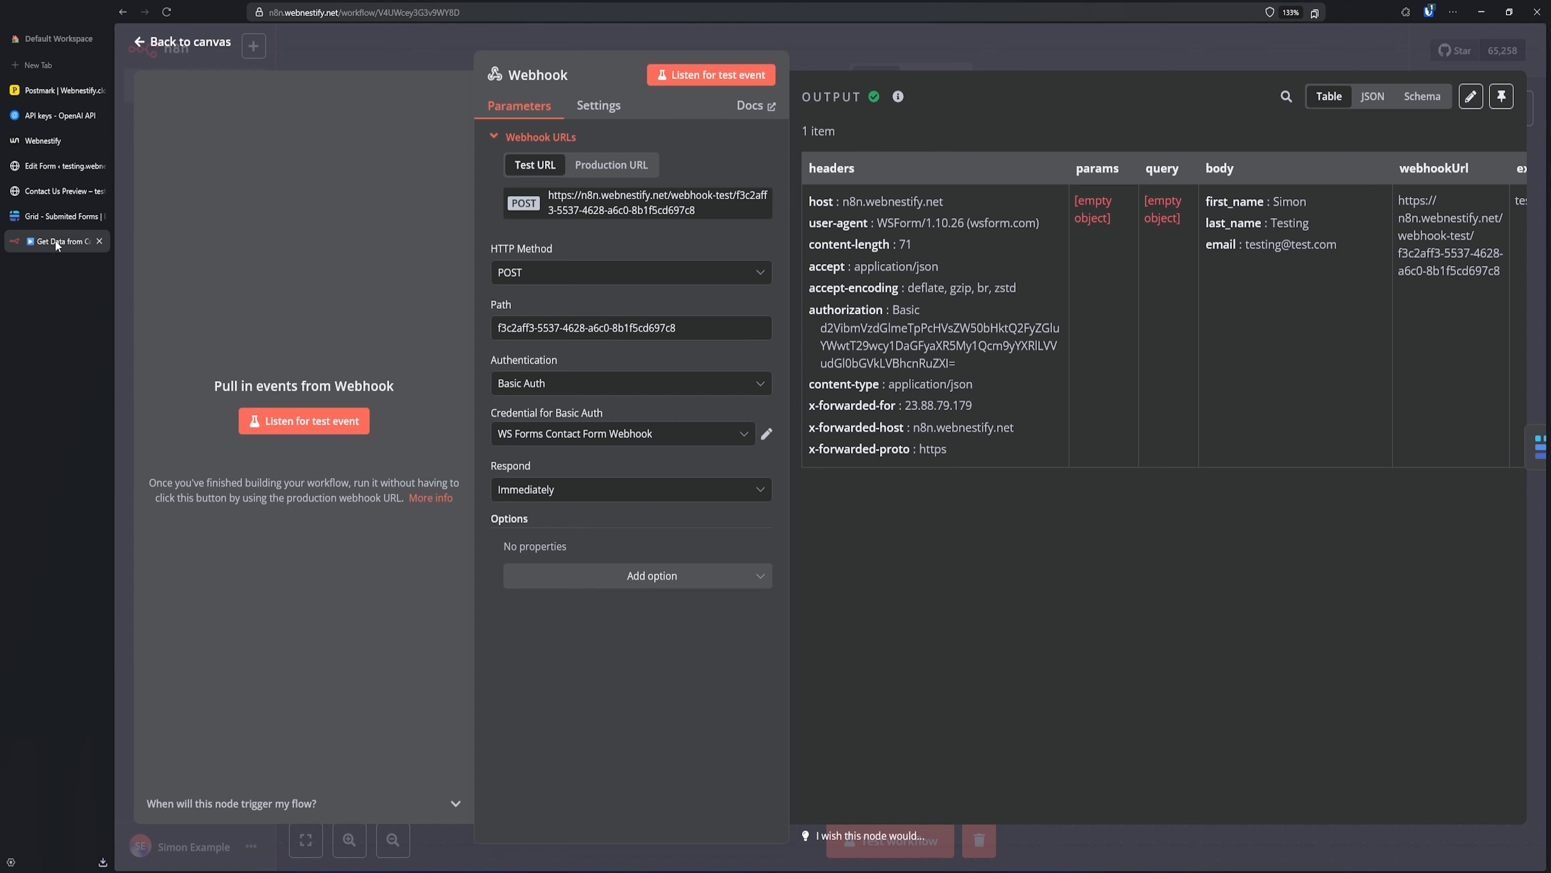
pyautogui.click(721, 79)
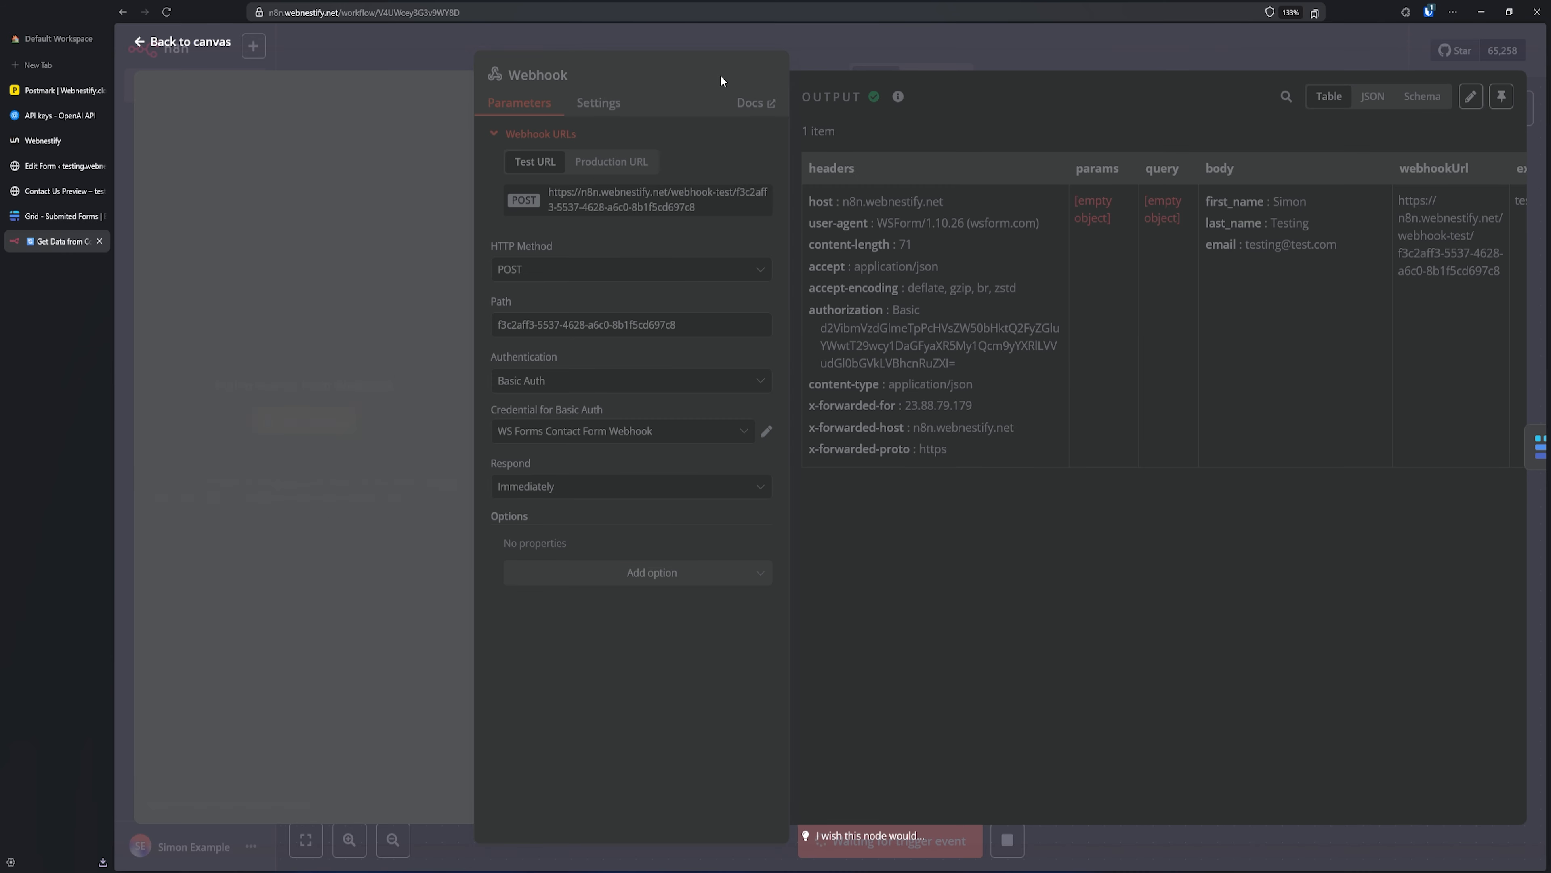
pyautogui.click(57, 191)
pyautogui.rightClick(400, 115)
# - Reload the preview and fill in the submitter's first name, last name and e-mail
pyautogui.click(463, 129)
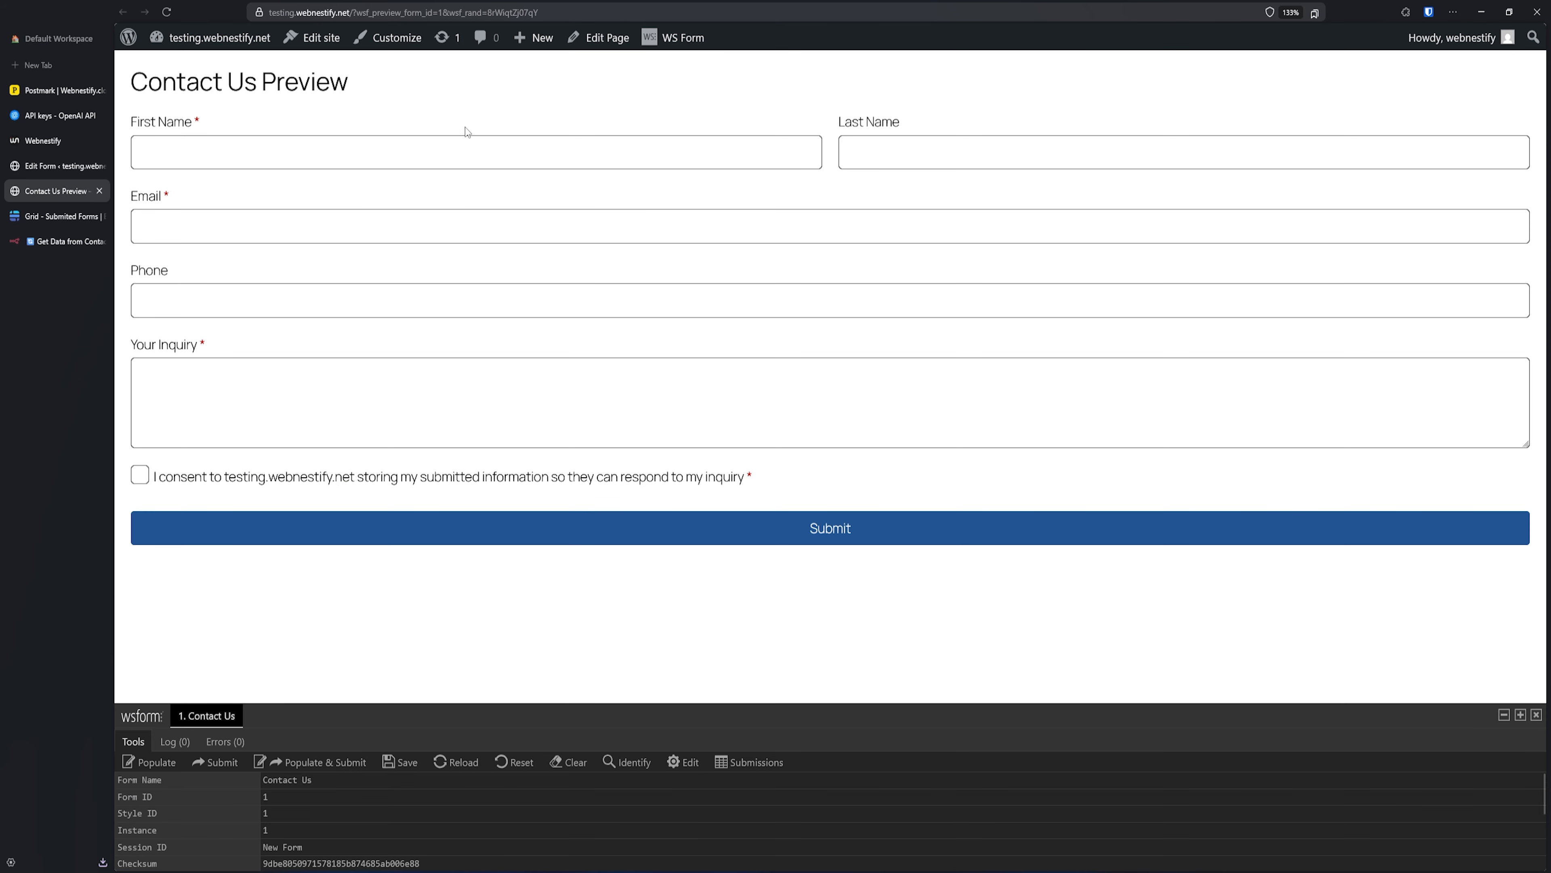
pyautogui.click(299, 146)
pyautogui.write('Simon')
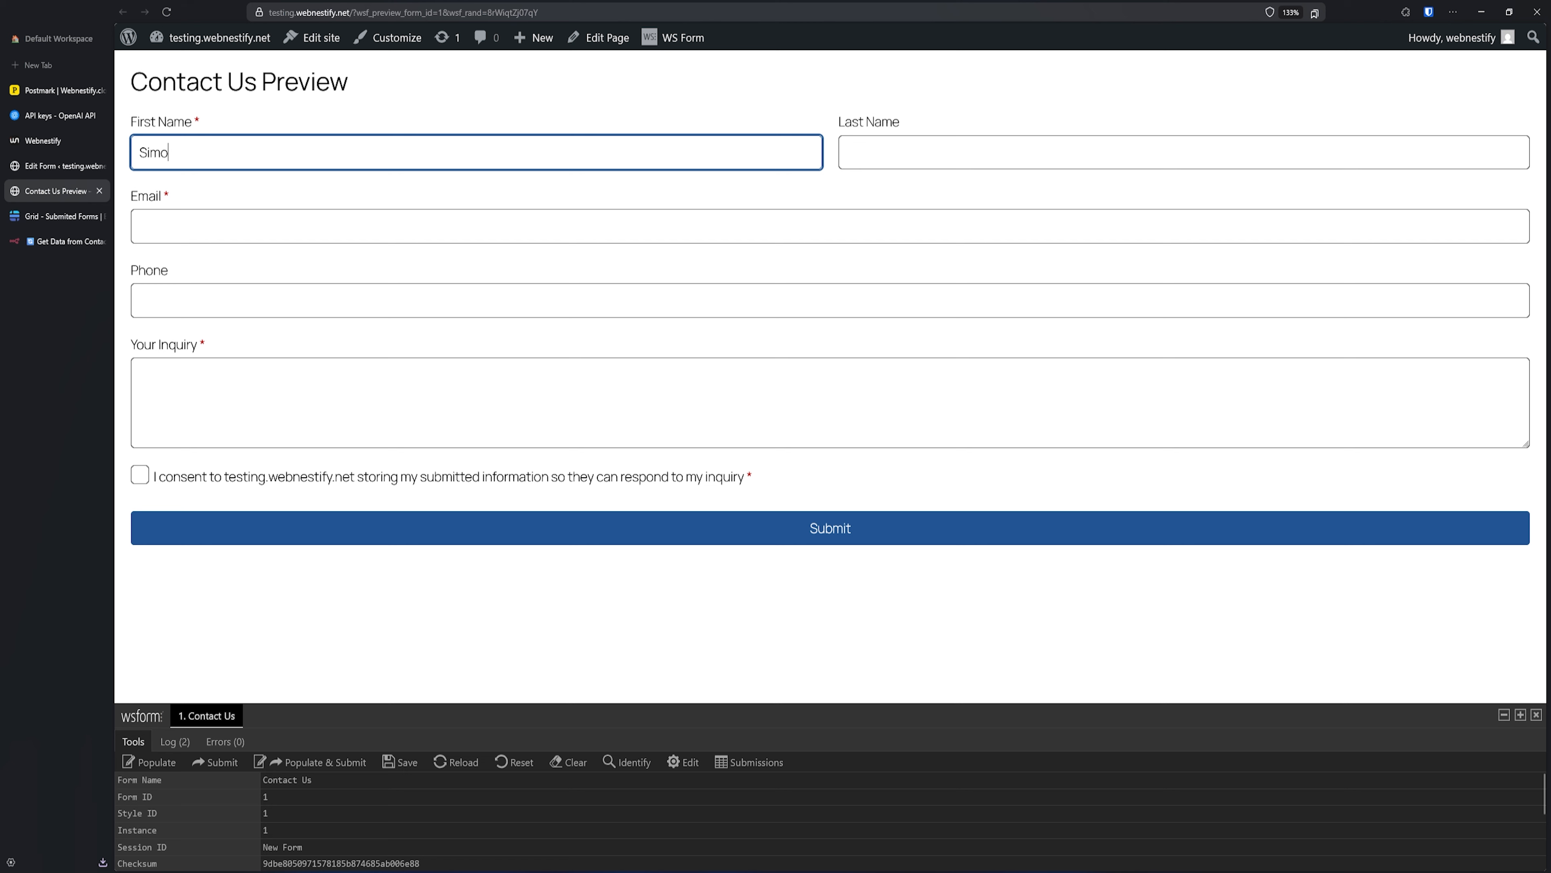
pyautogui.press('Tab')
pyautogui.write('Gajdosik')
pyautogui.press('Tab')
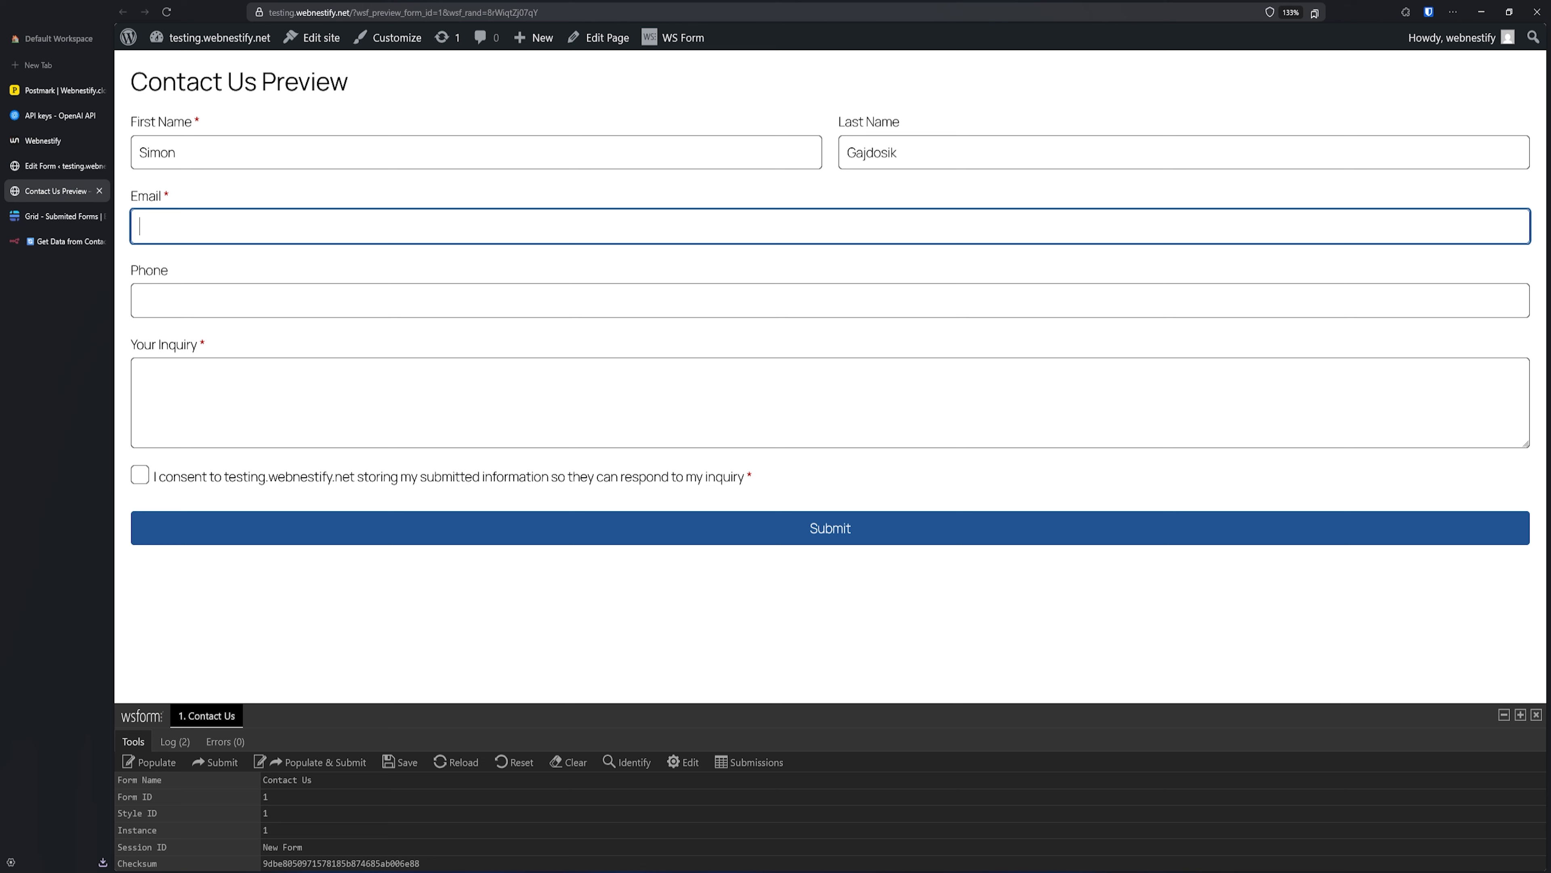
pyautogui.click(245, 398)
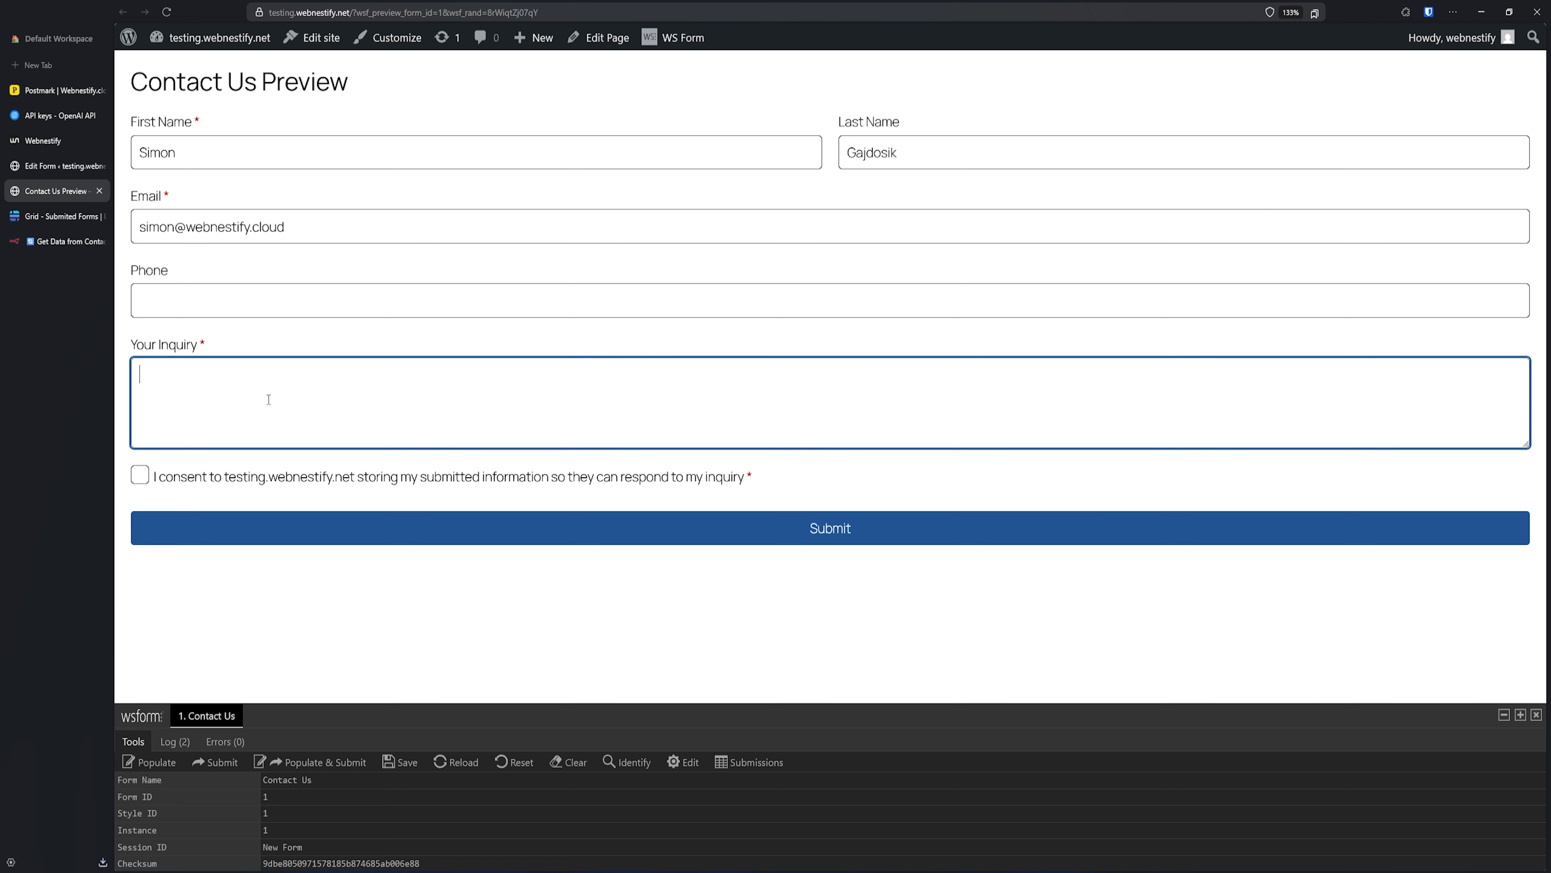
# - Enter the vacuum-cleaner inquiry with typos corrected, tick consent and submit the form
pyautogui.write('Hello. I would like to get mor')
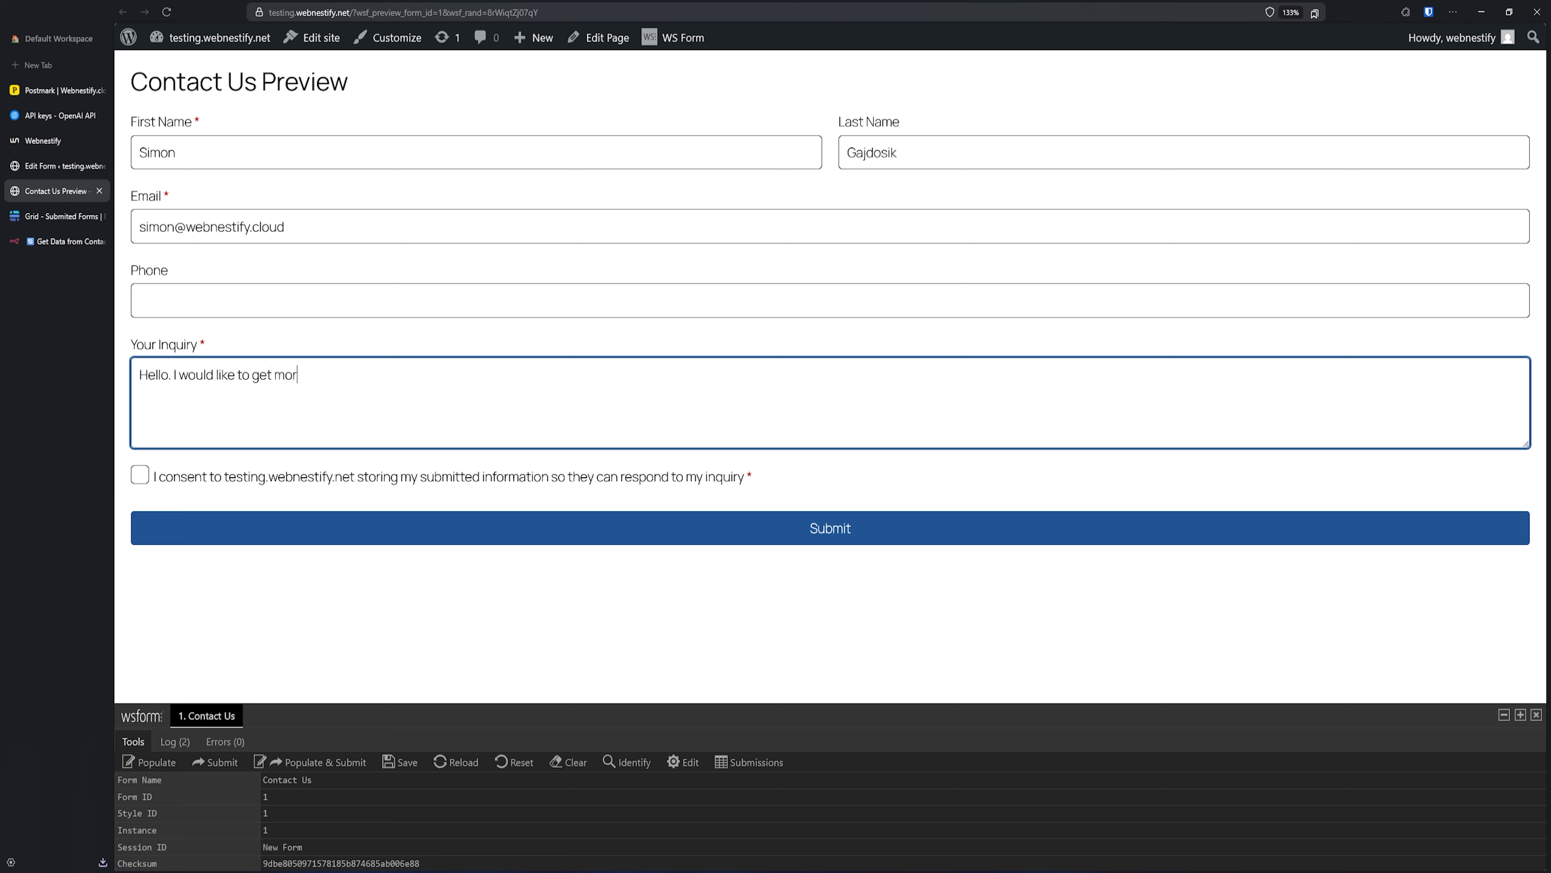
pyautogui.write('e information about your amaz')
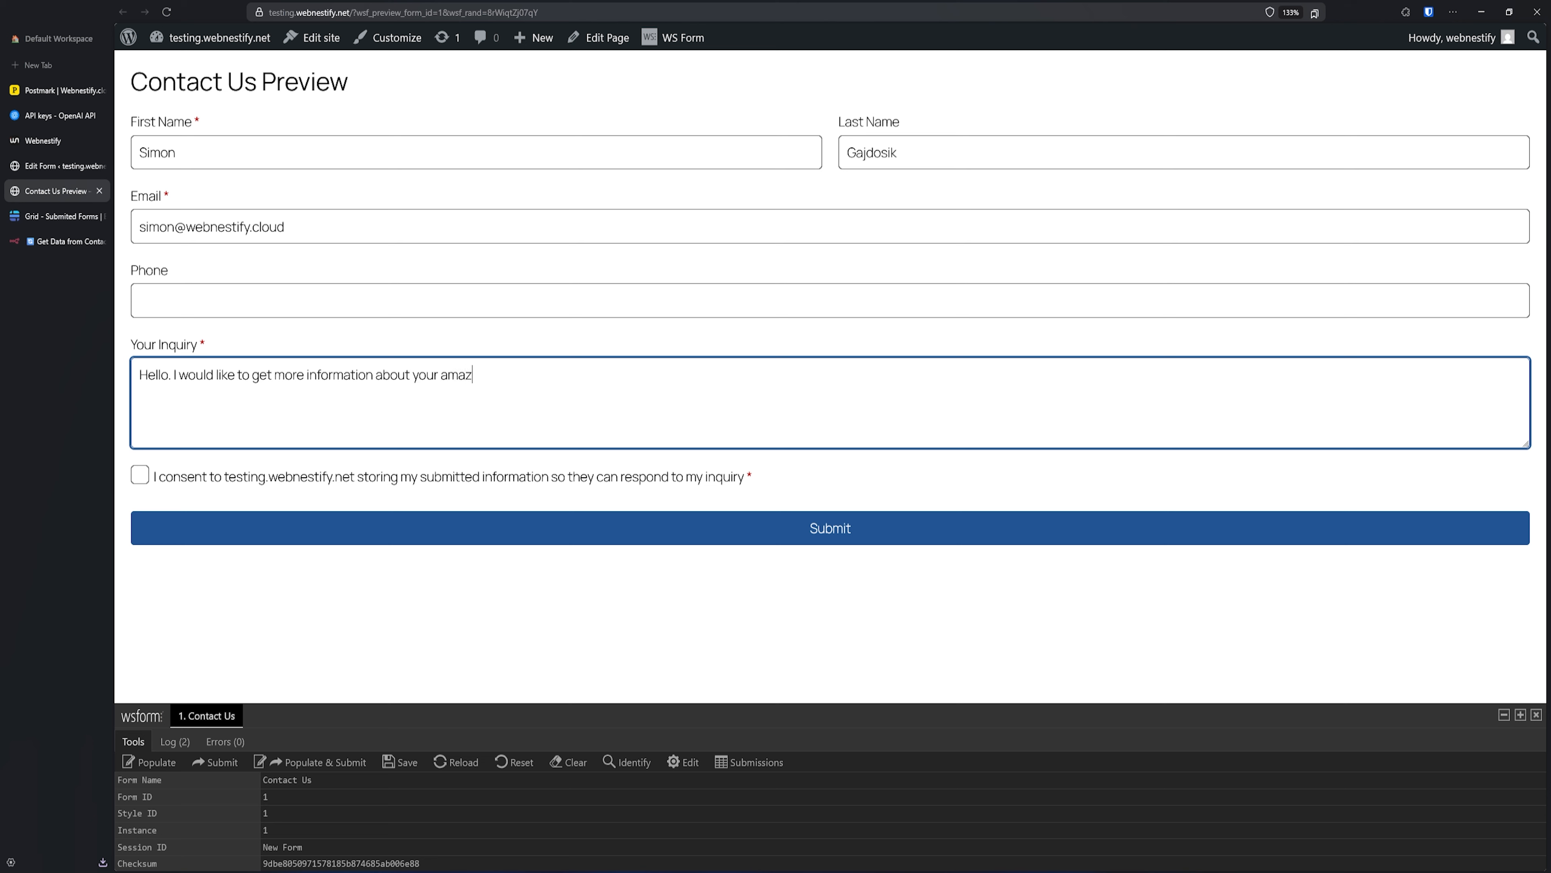
pyautogui.write('ing vaacum')
pyautogui.rightClick(490, 379)
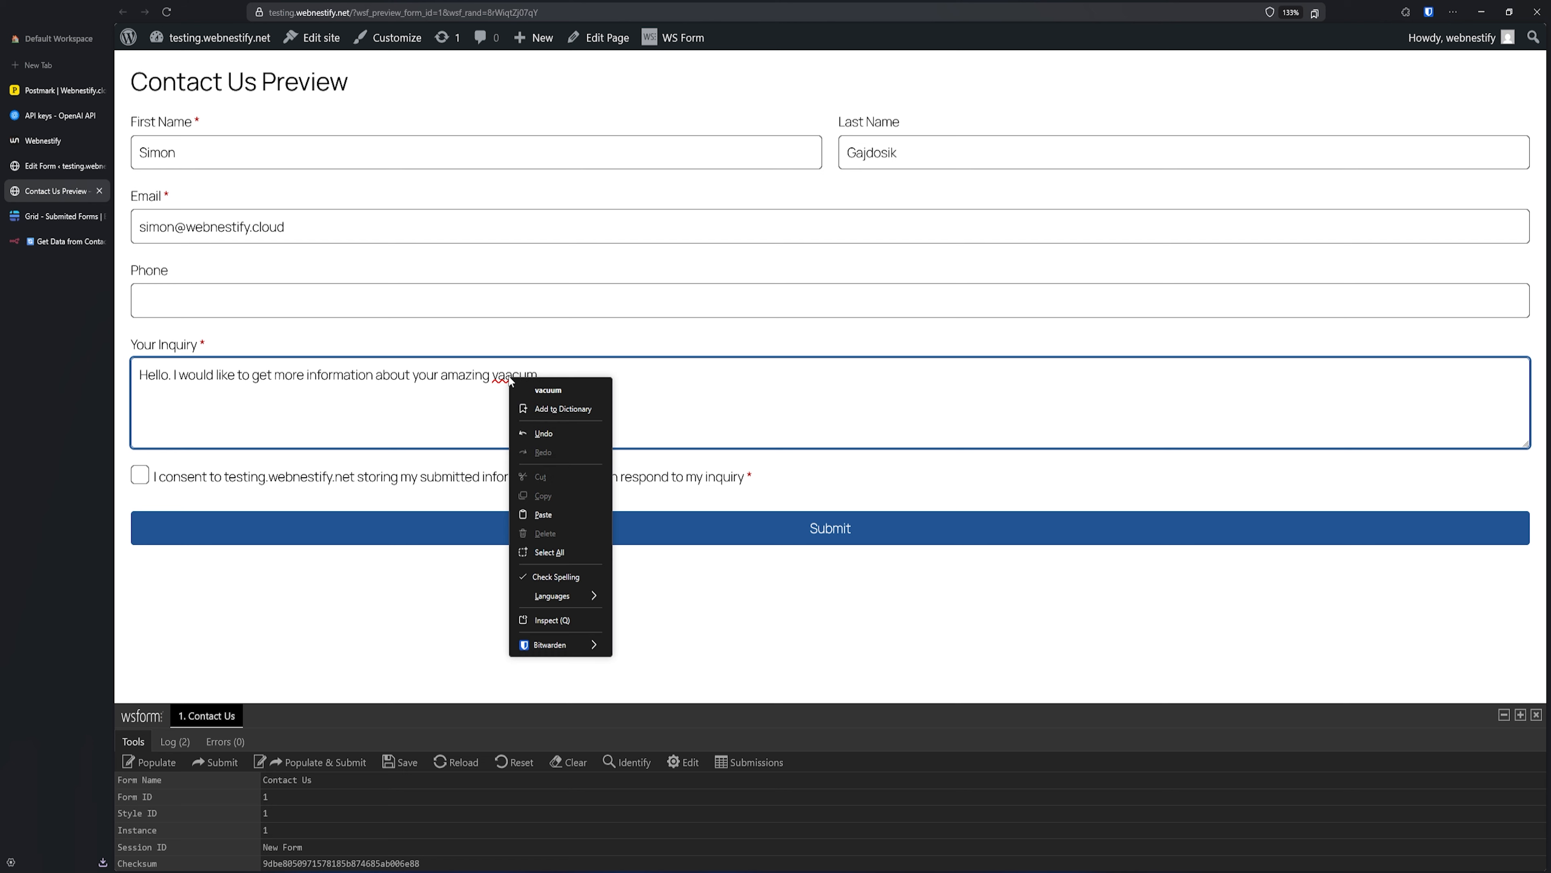
pyautogui.click(577, 390)
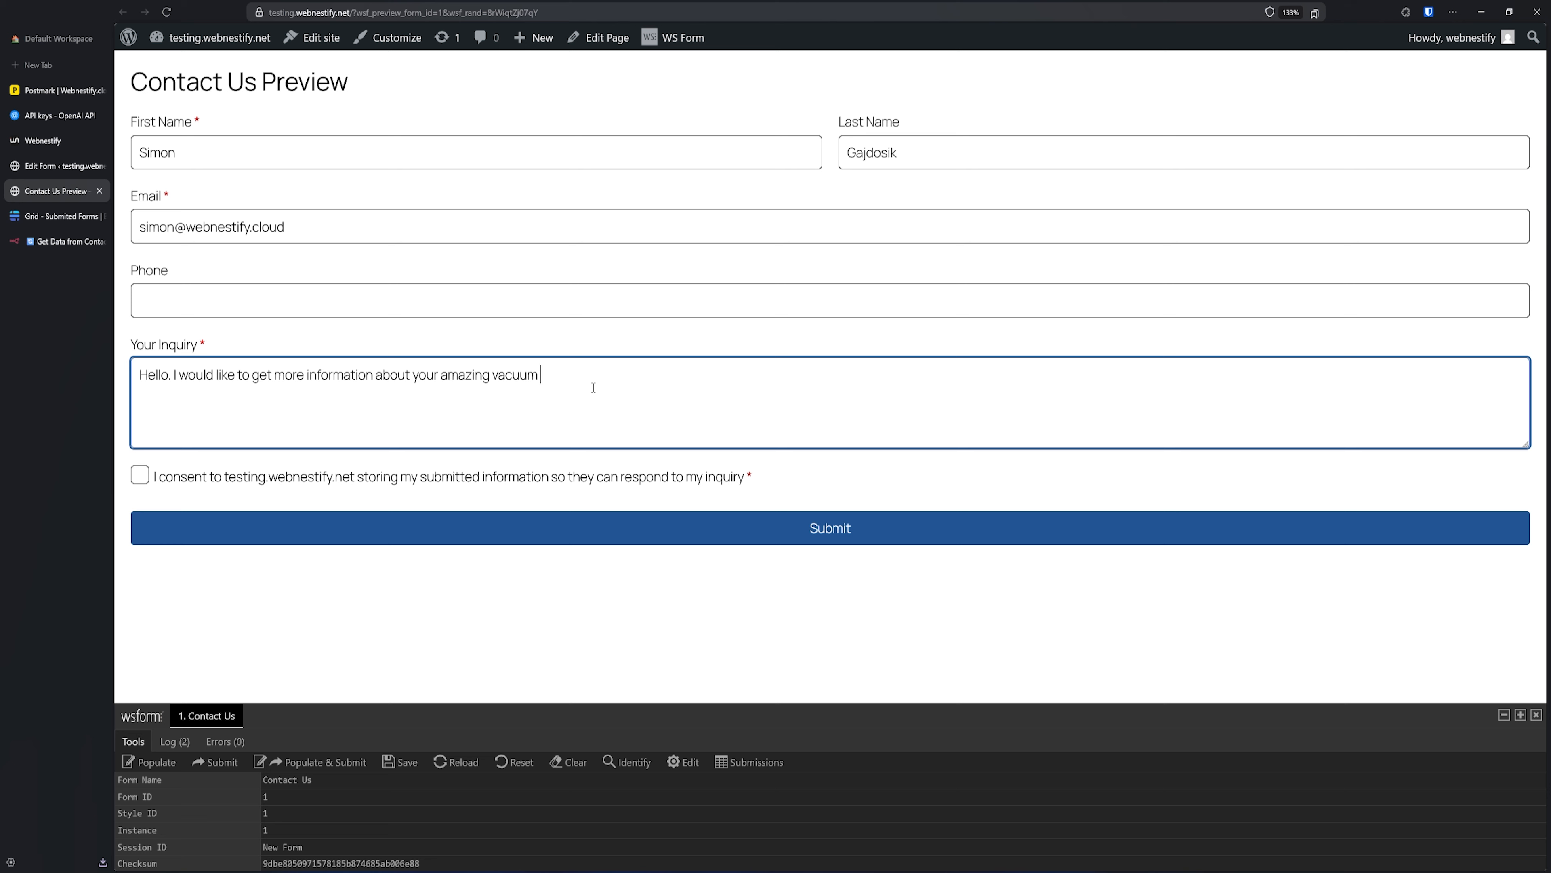
pyautogui.write('cleaner, that you have on sale. Thank you ')
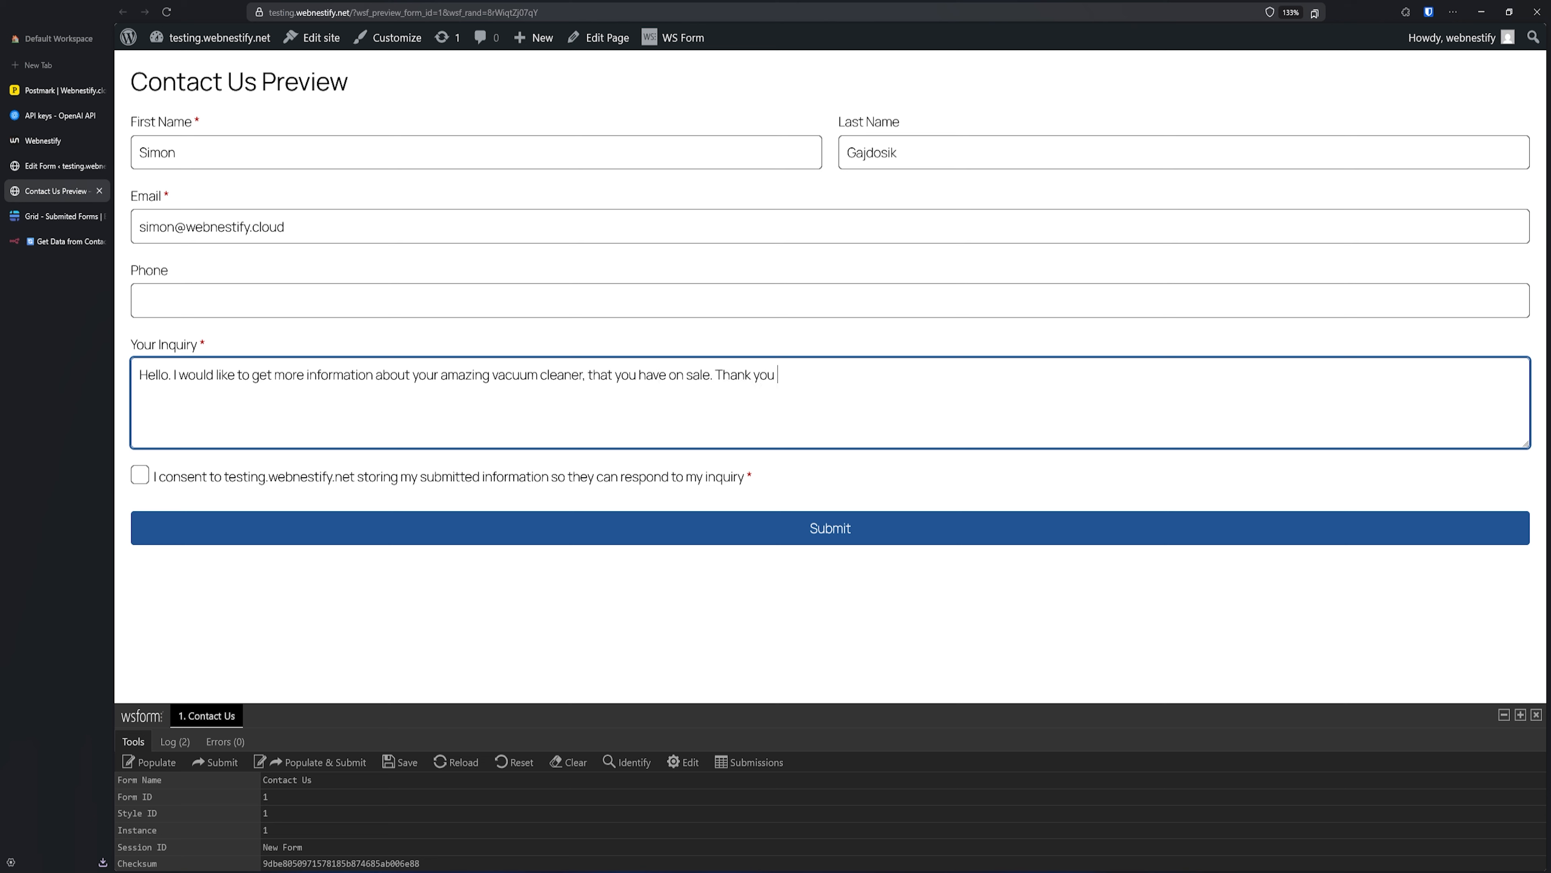
pyautogui.write('very much.')
pyautogui.click(140, 476)
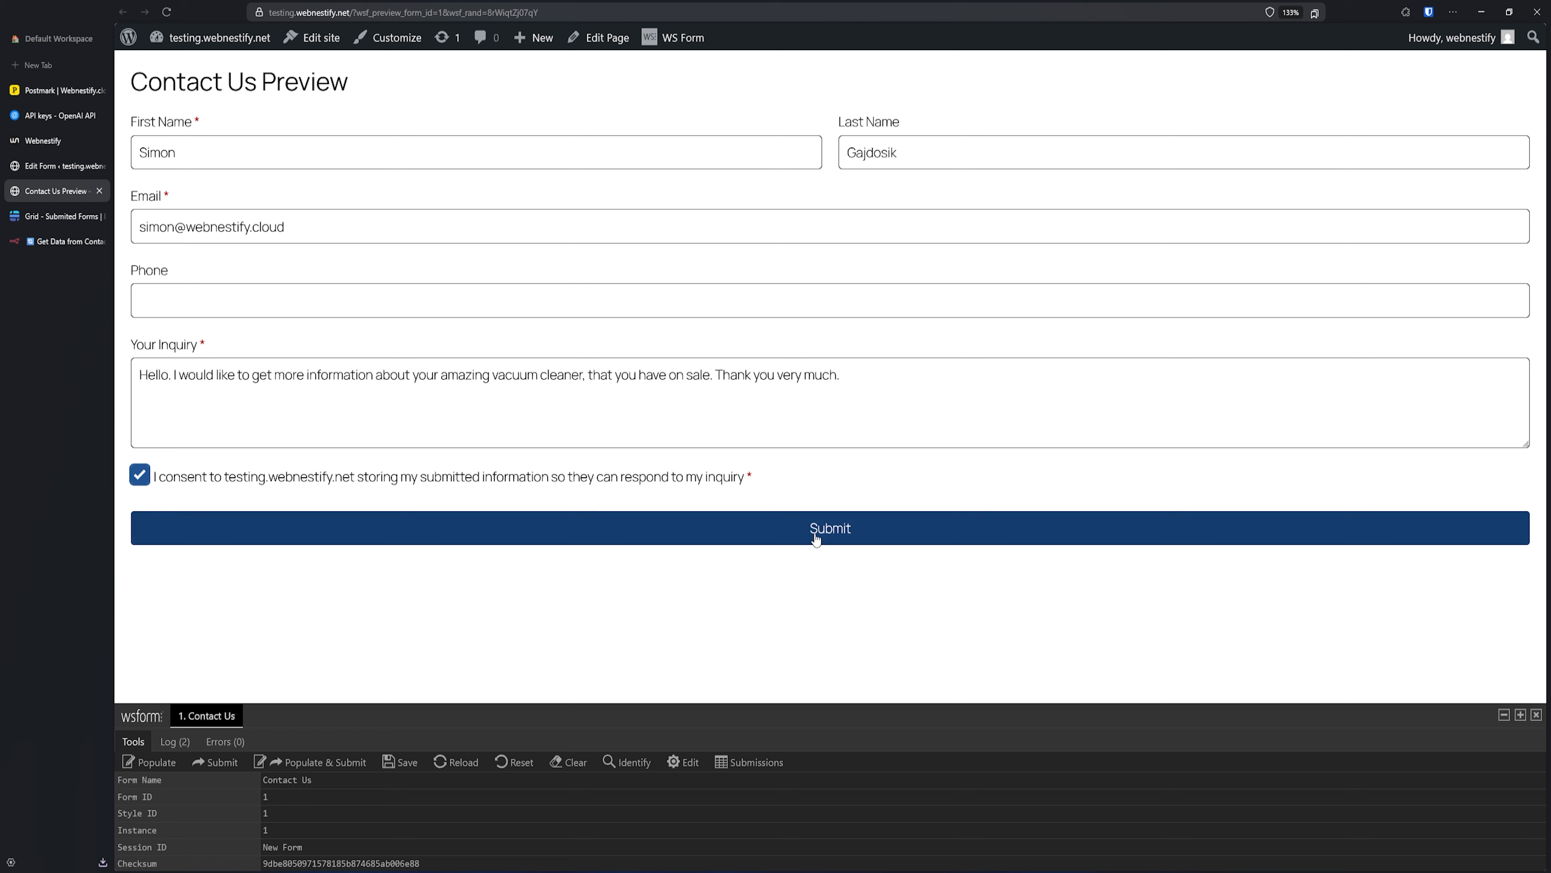
pyautogui.click(834, 527)
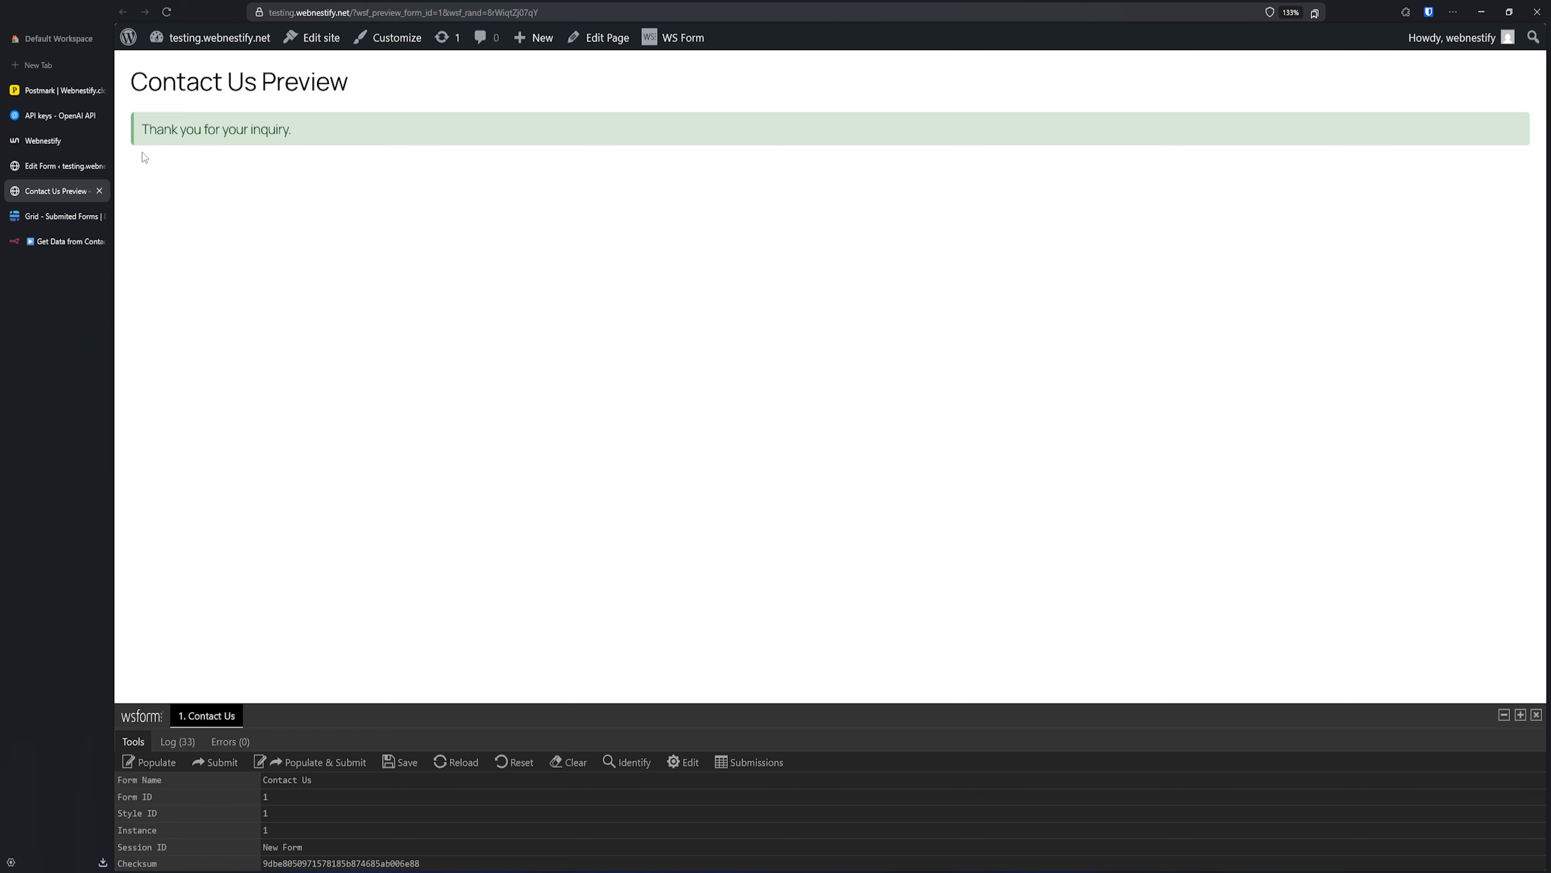
# - Pin the received submission as the Webhook node's output and copy its production URL
pyautogui.click(57, 239)
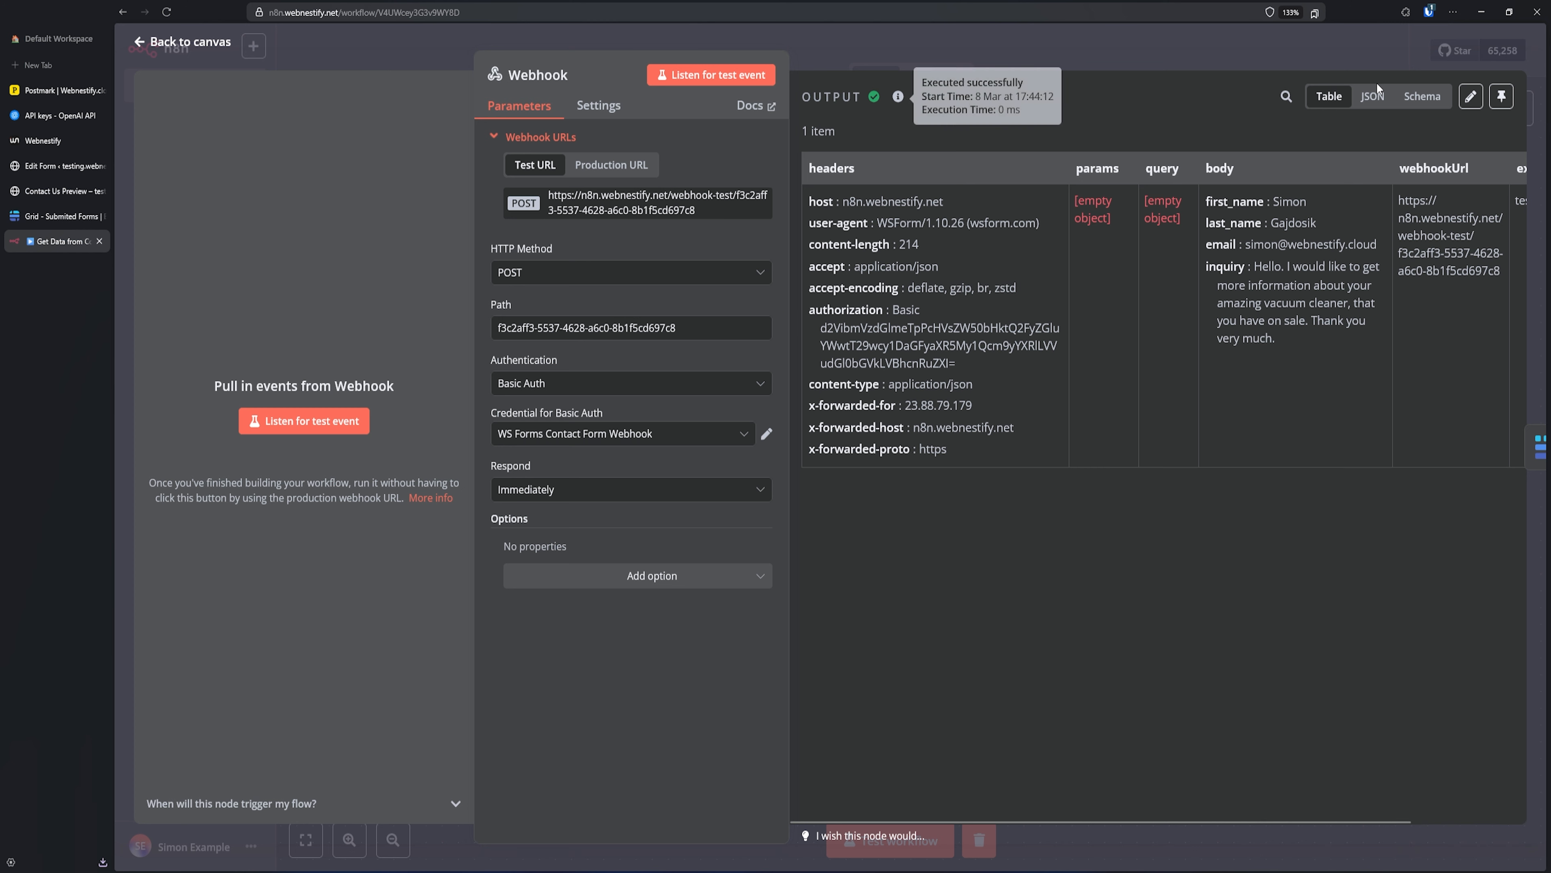
pyautogui.click(1502, 95)
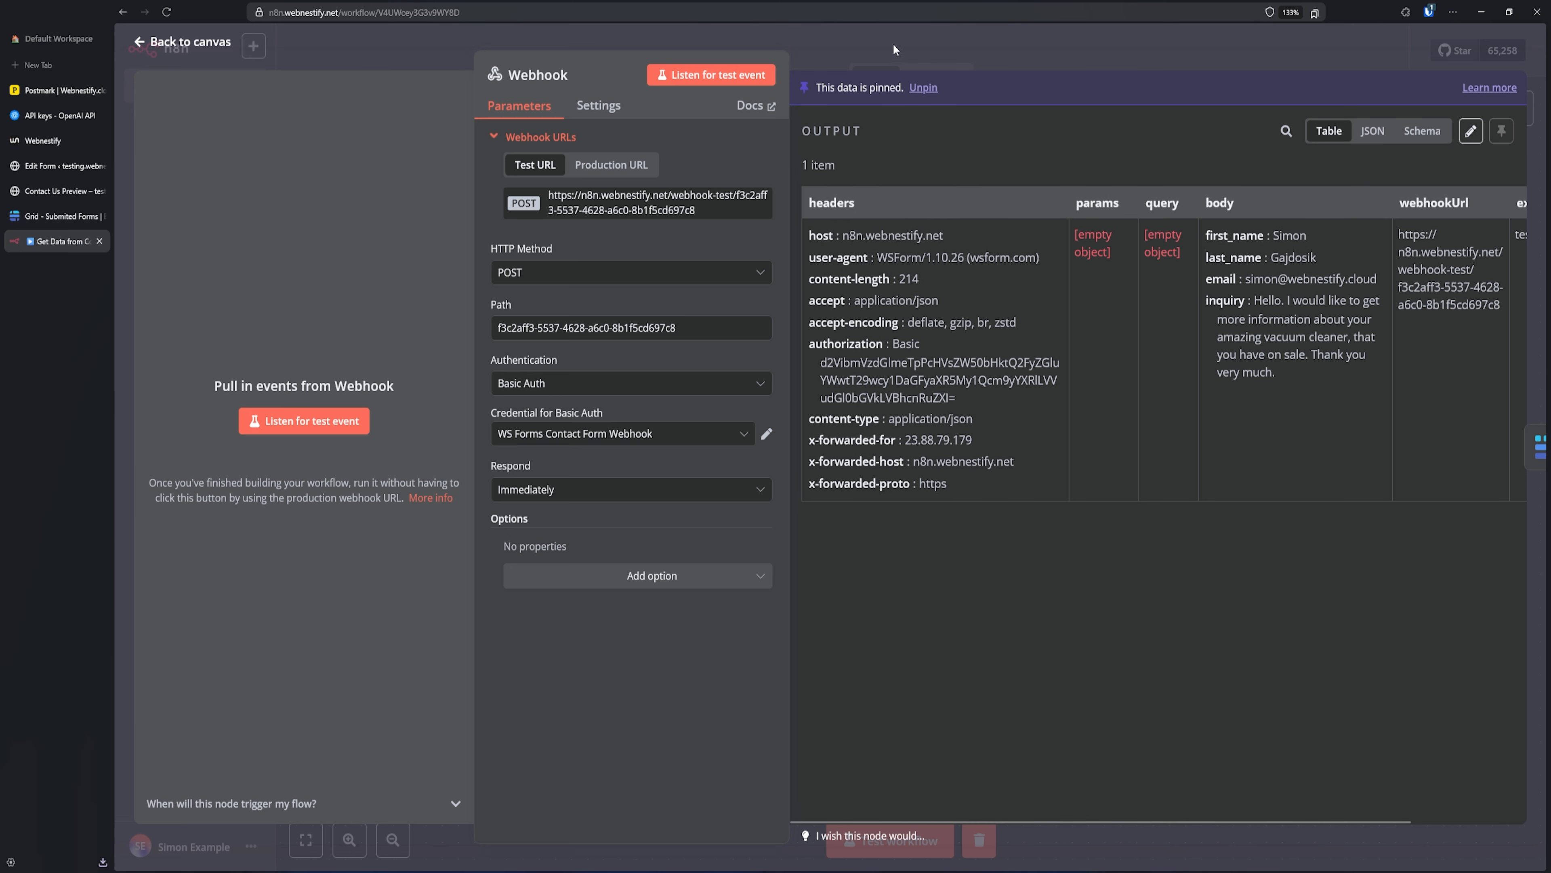
pyautogui.click(629, 168)
pyautogui.click(650, 210)
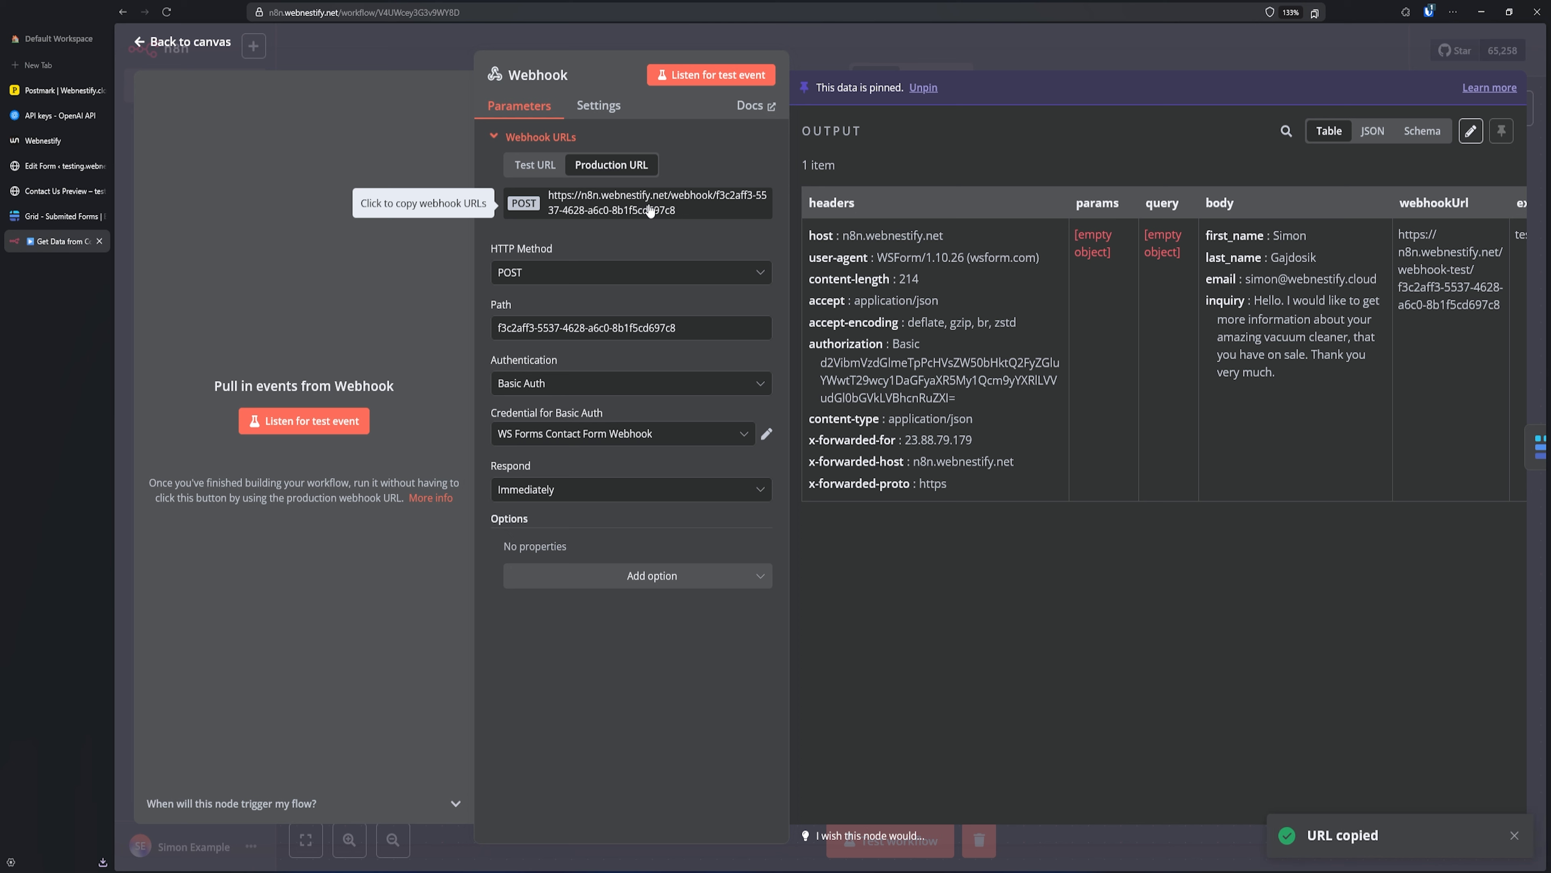
pyautogui.click(64, 167)
# - Replace the Push to n8n endpoint with the production webhook URL and republish the form
pyautogui.click(1189, 72)
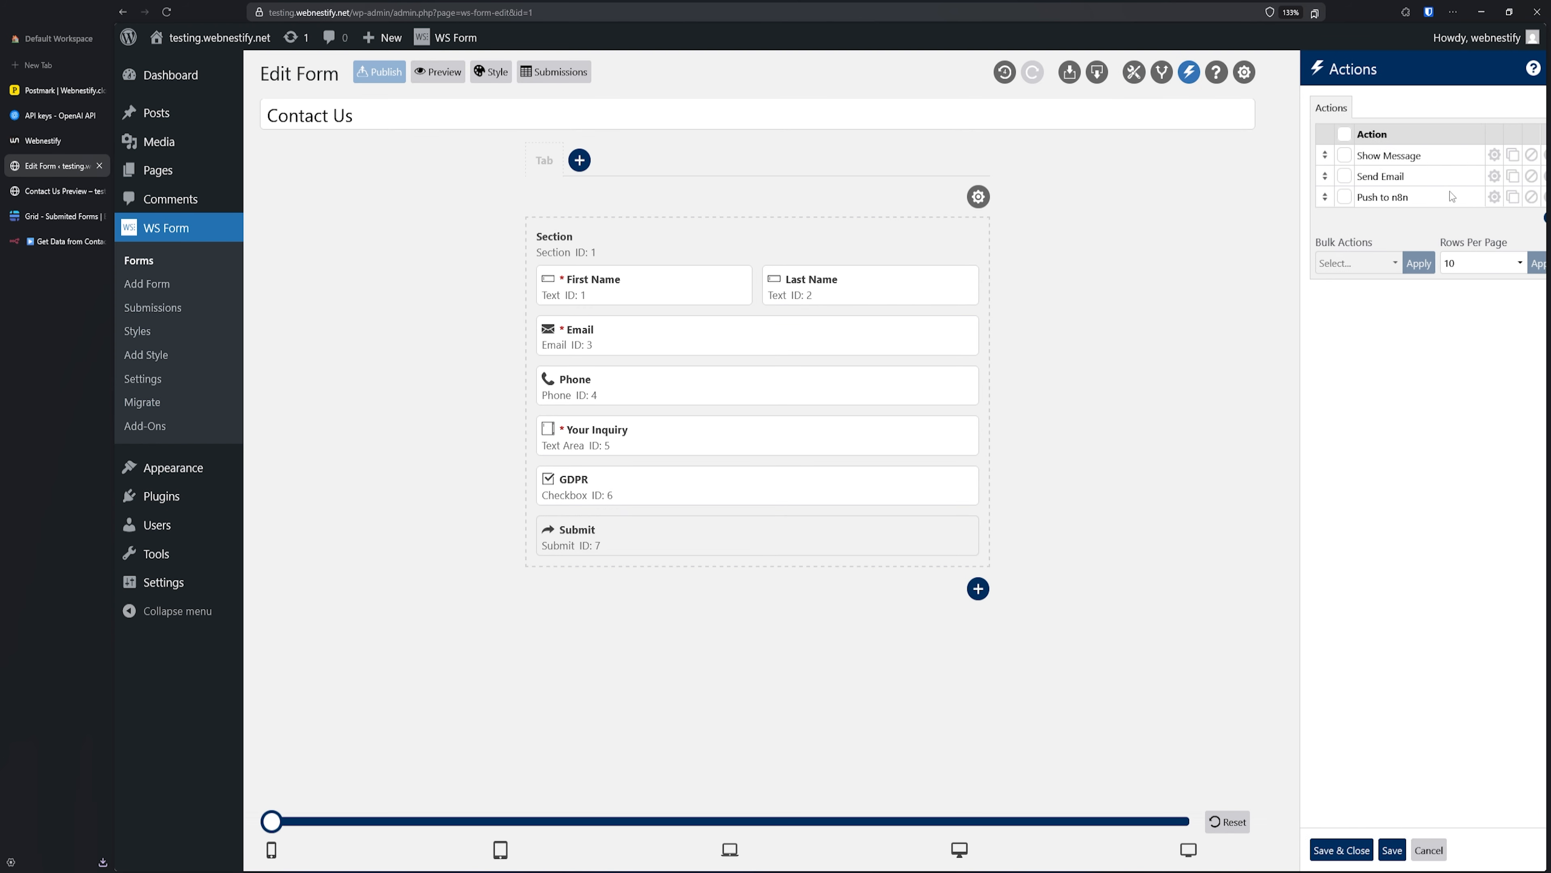
pyautogui.click(1465, 196)
pyautogui.tripleClick(1405, 386)
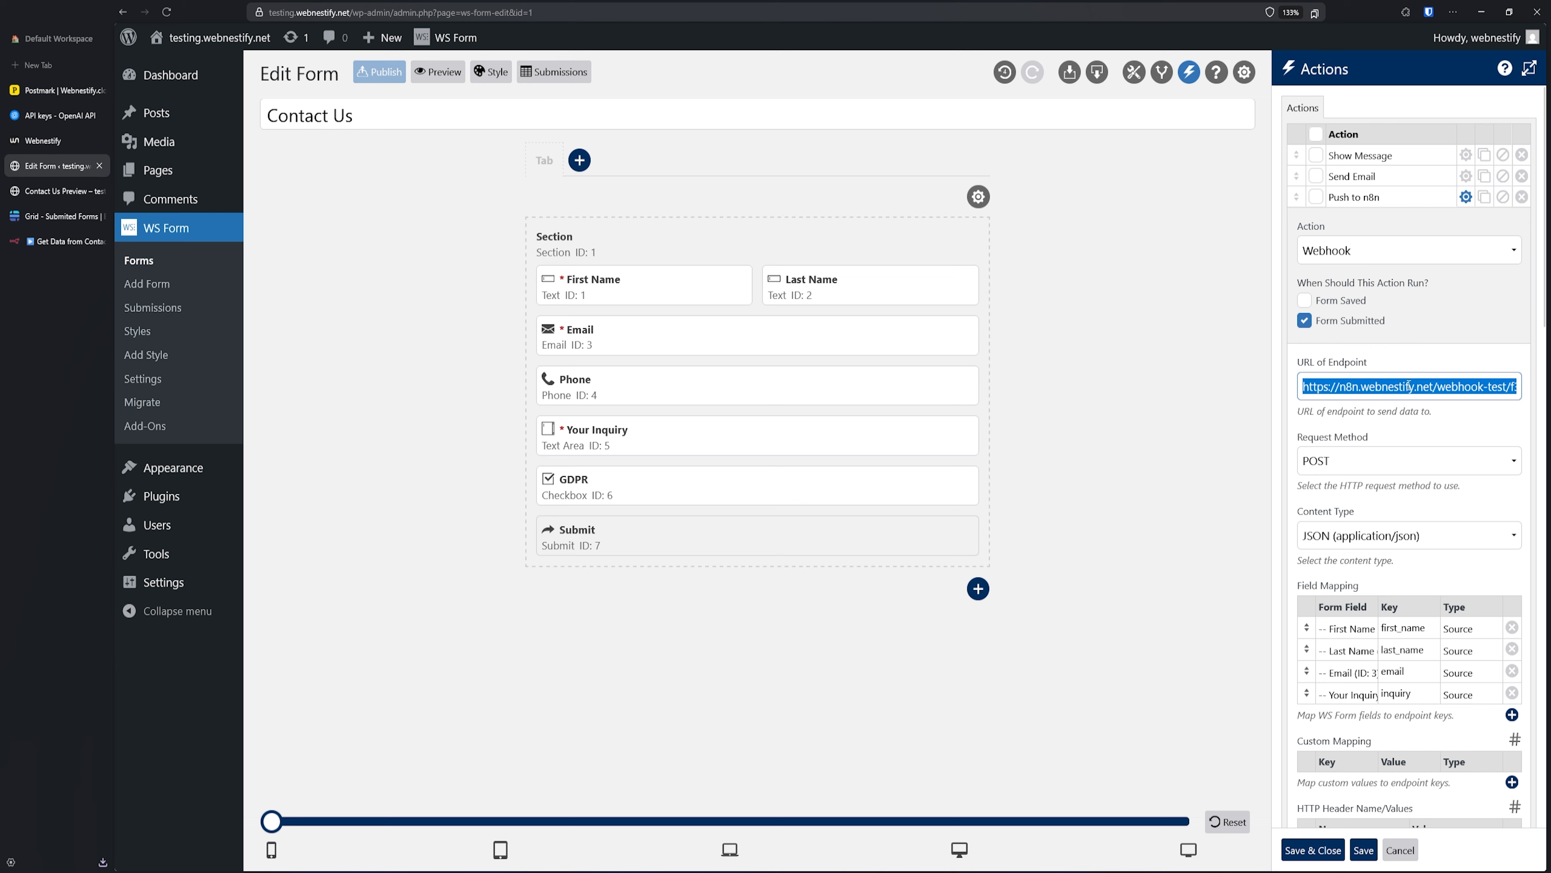
pyautogui.hotkey('ctrl', 'v')
pyautogui.click(1339, 858)
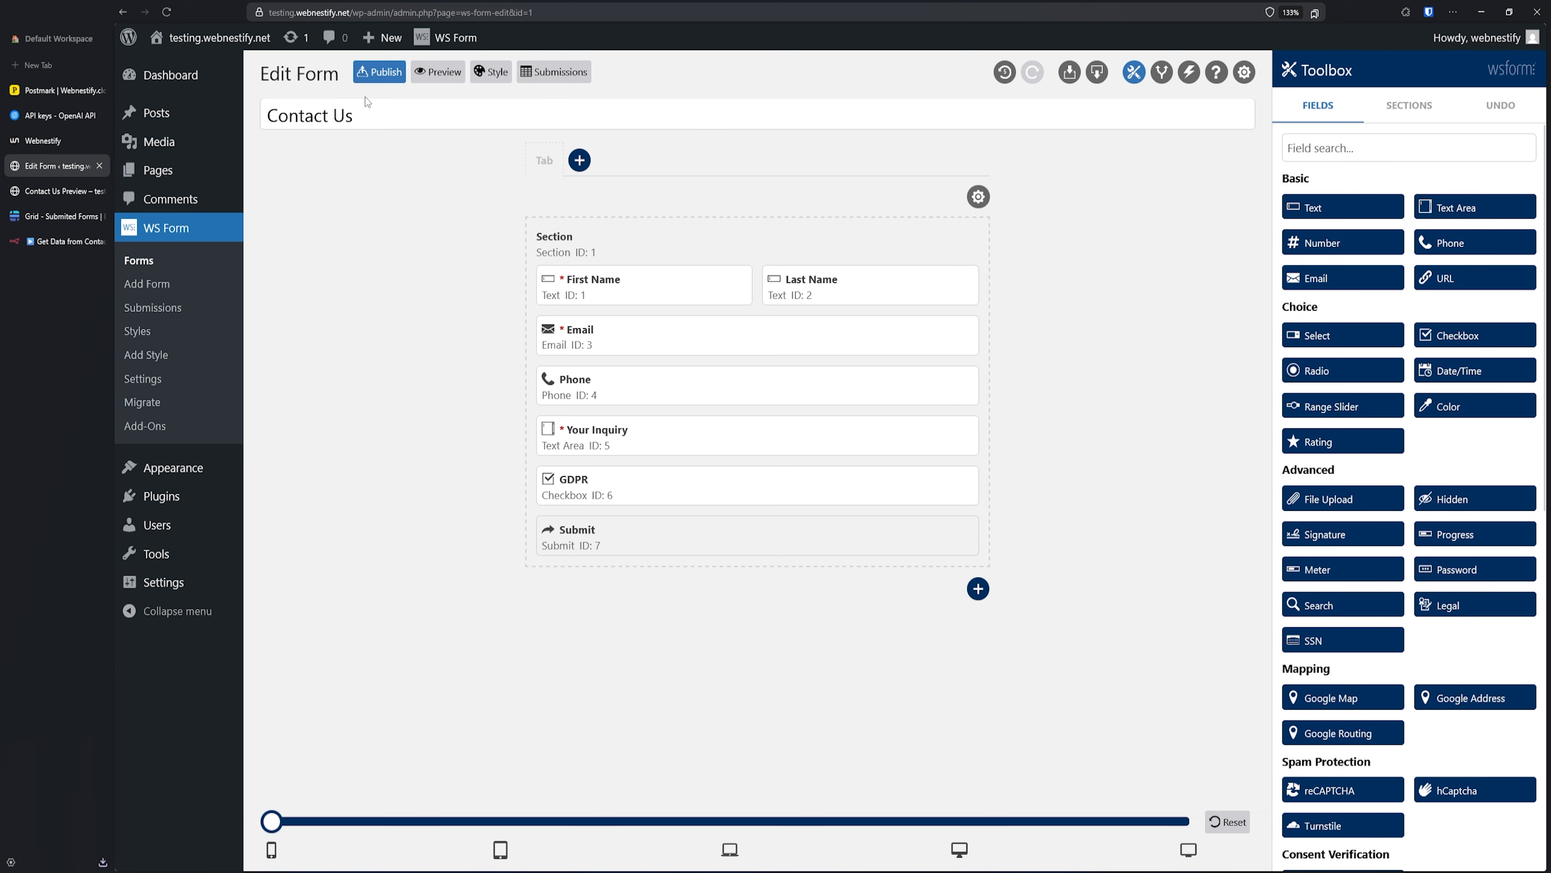
pyautogui.click(383, 72)
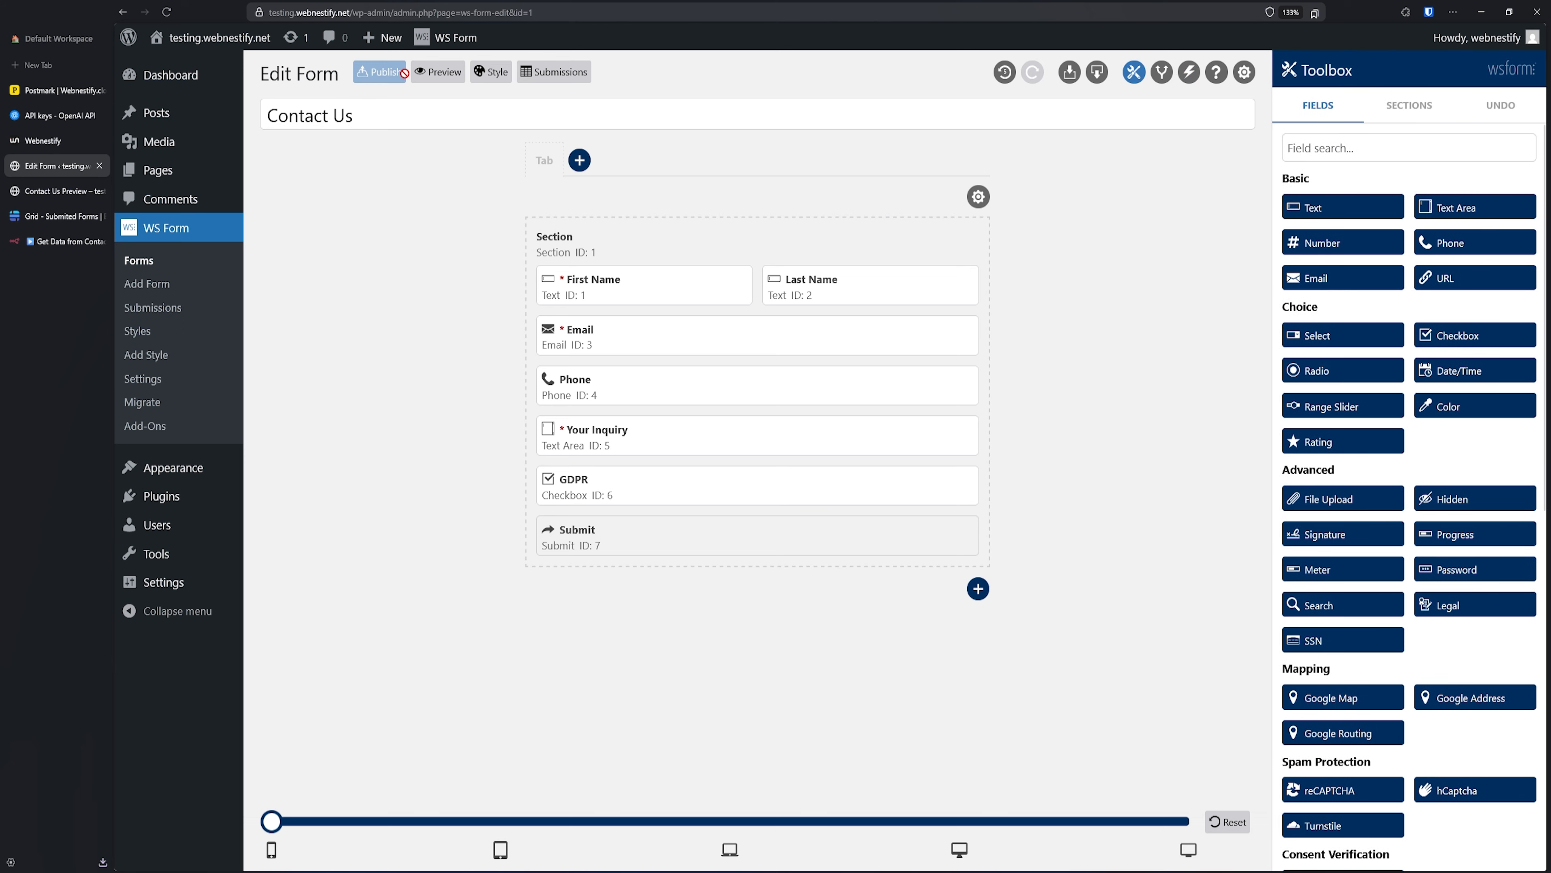
pyautogui.click(61, 241)
# - Execute only the Baserow create-row step using the Webhook's pinned submission
pyautogui.click(909, 47)
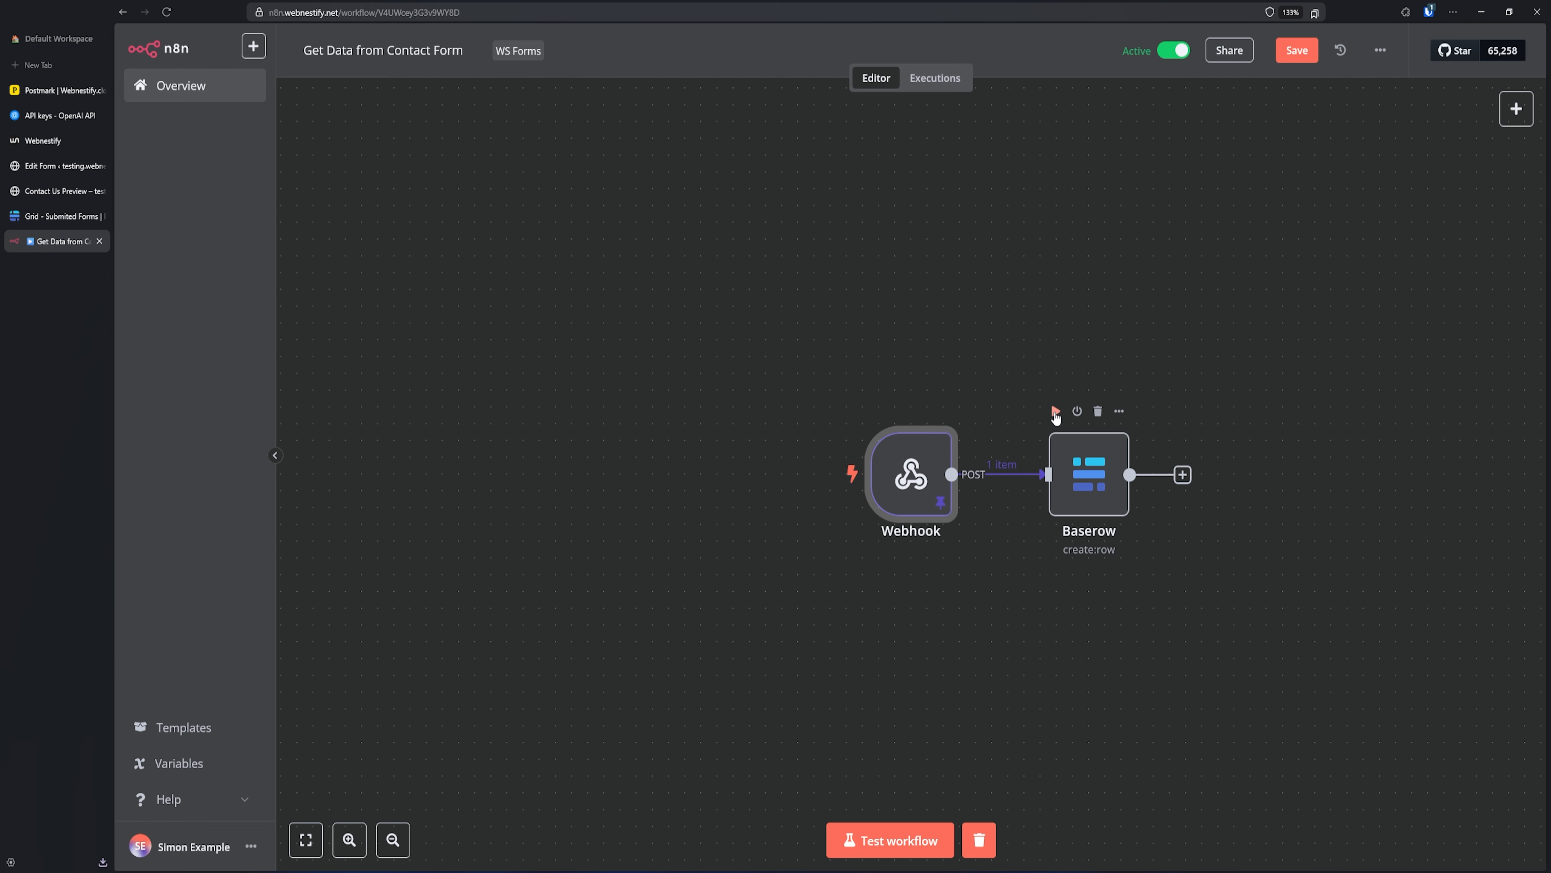
pyautogui.click(1056, 410)
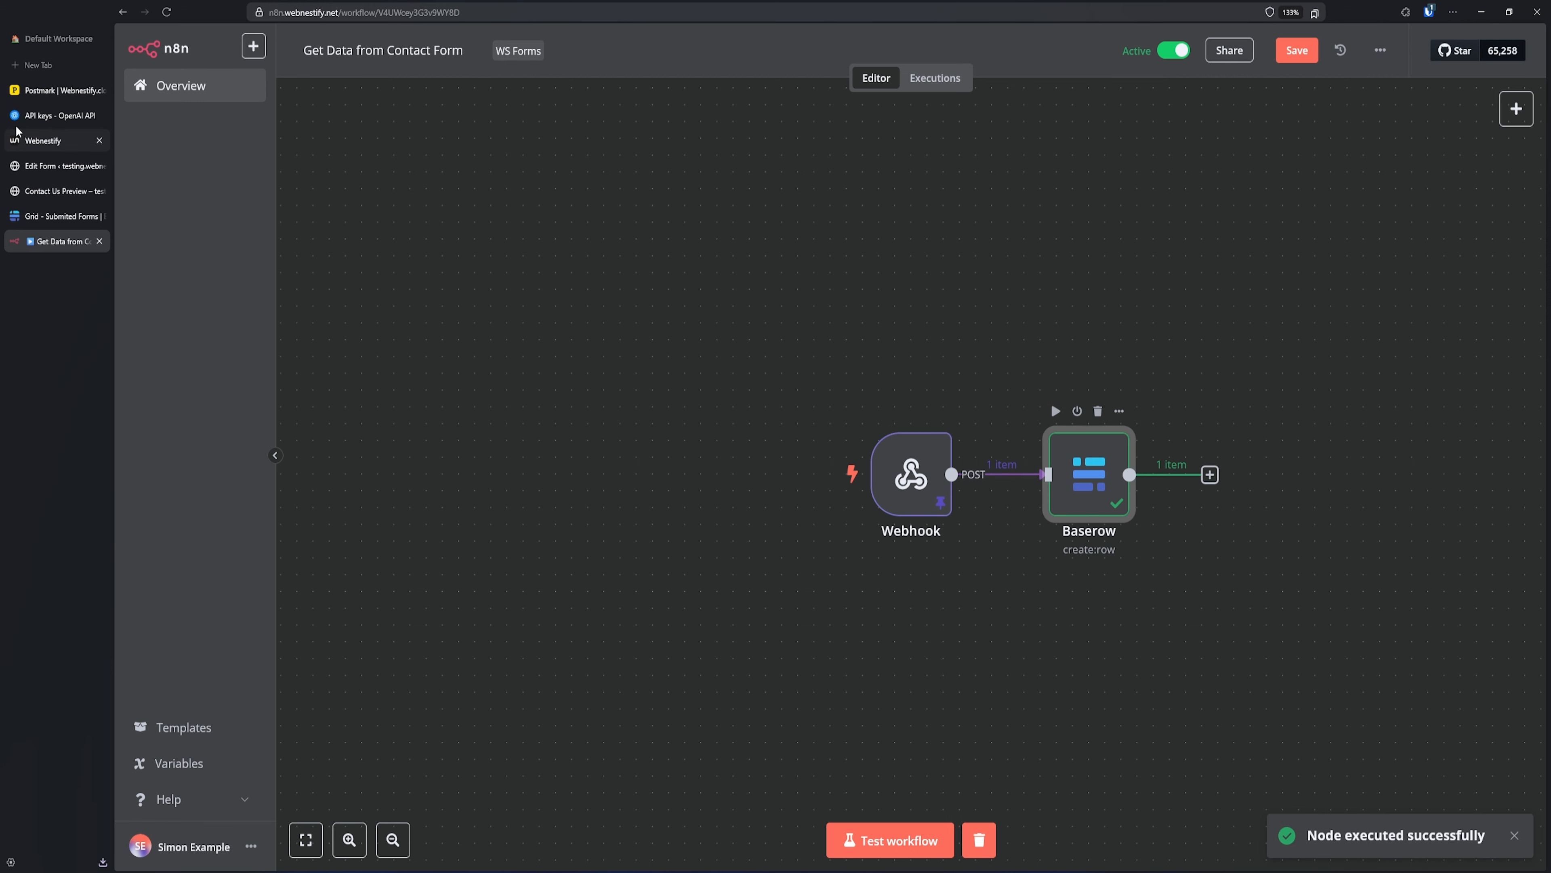
pyautogui.click(61, 215)
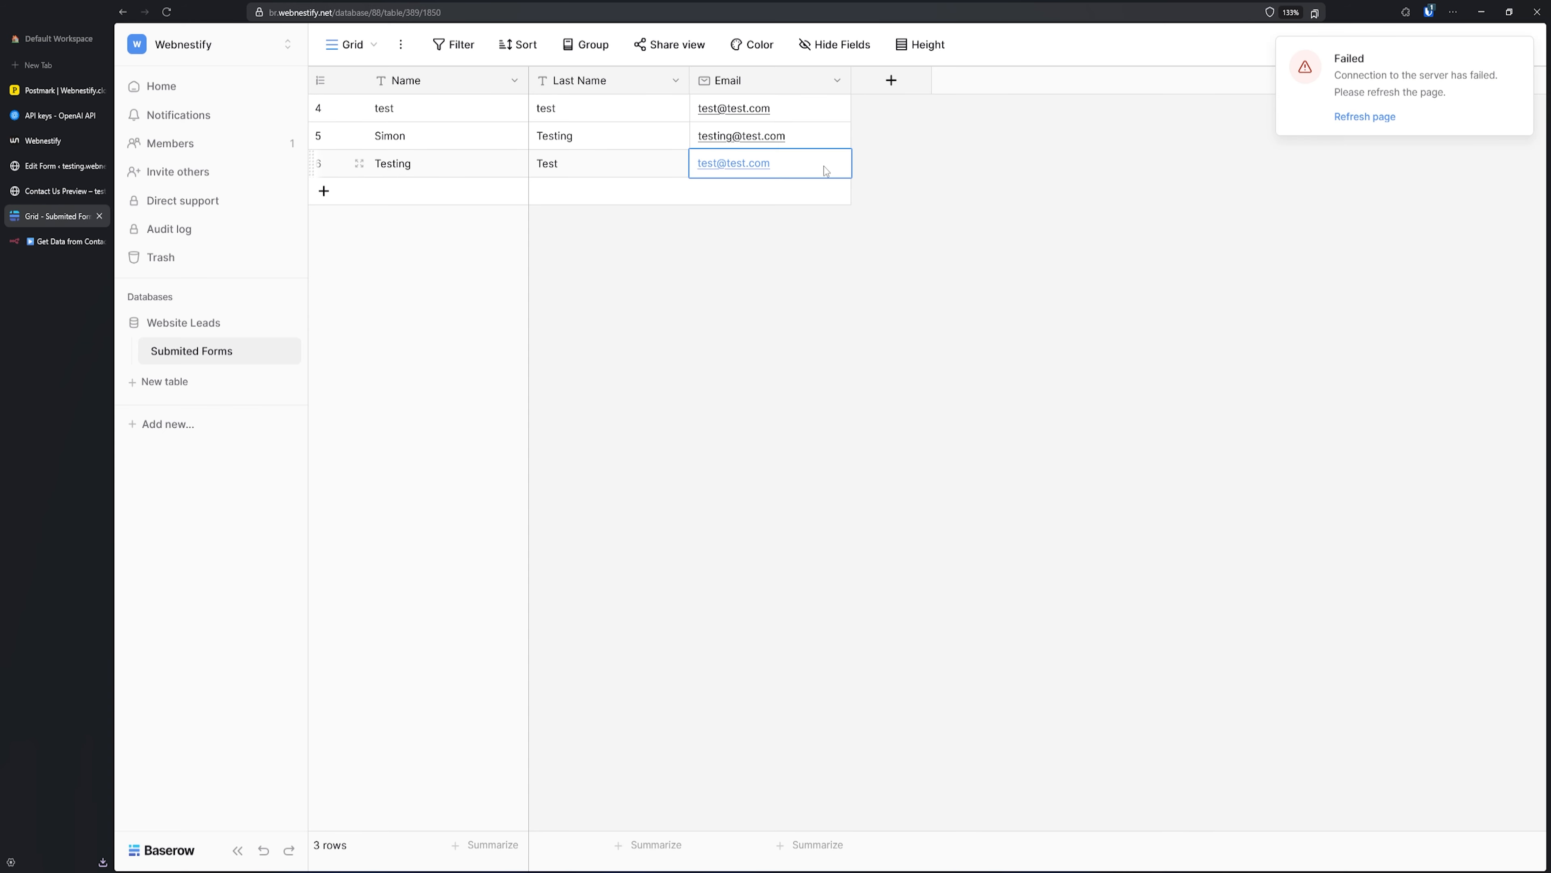
# - Reload the Baserow Submited Forms table so the new submission row appears
pyautogui.click(757, 199)
pyautogui.click(450, 170)
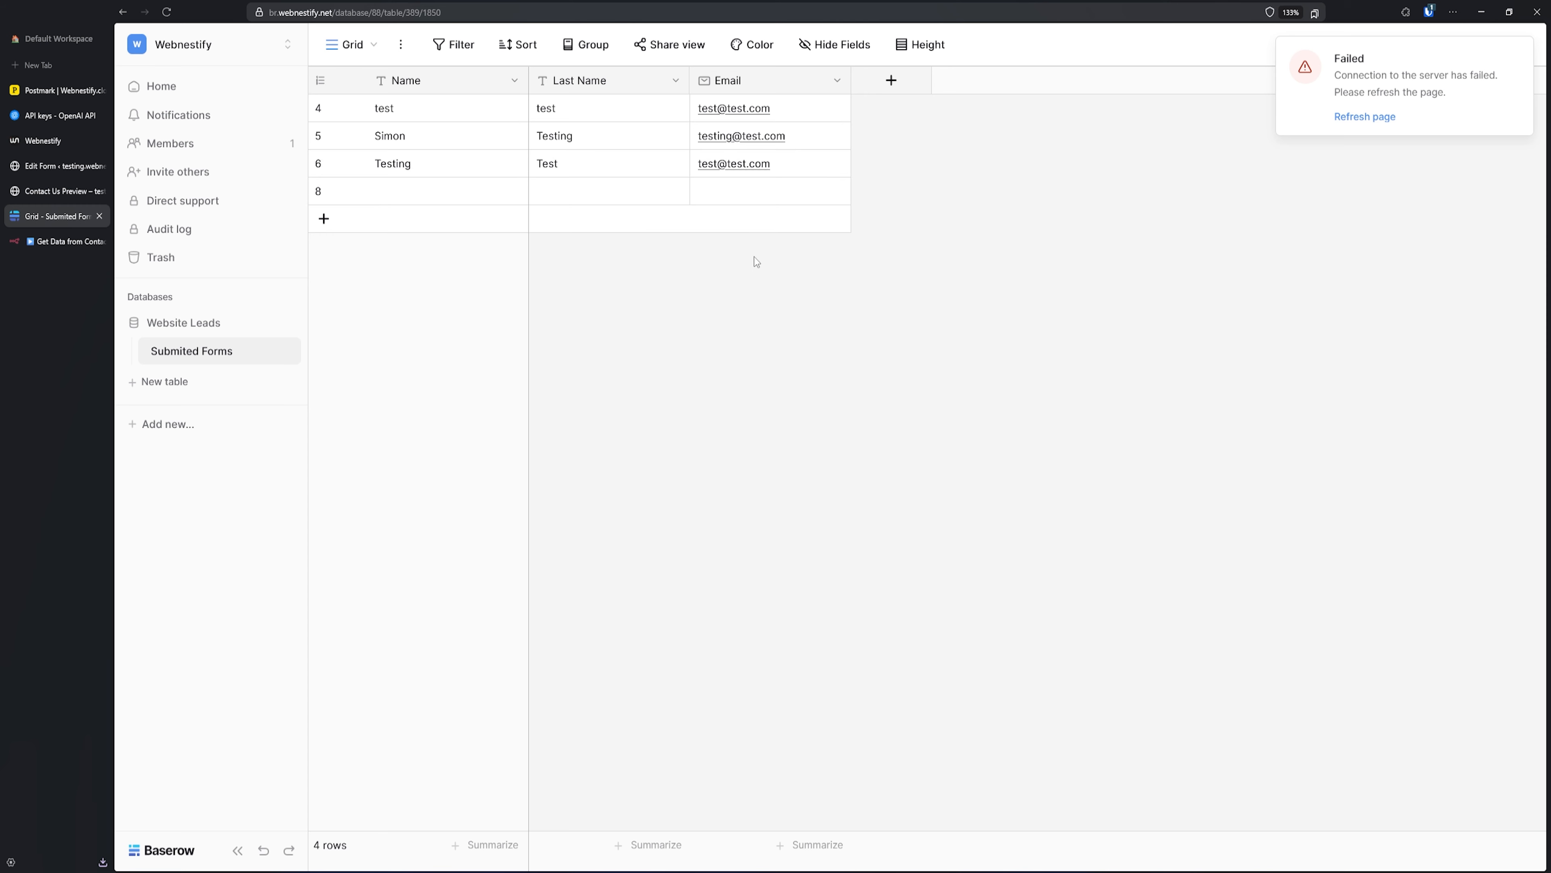
pyautogui.rightClick(781, 269)
pyautogui.click(851, 284)
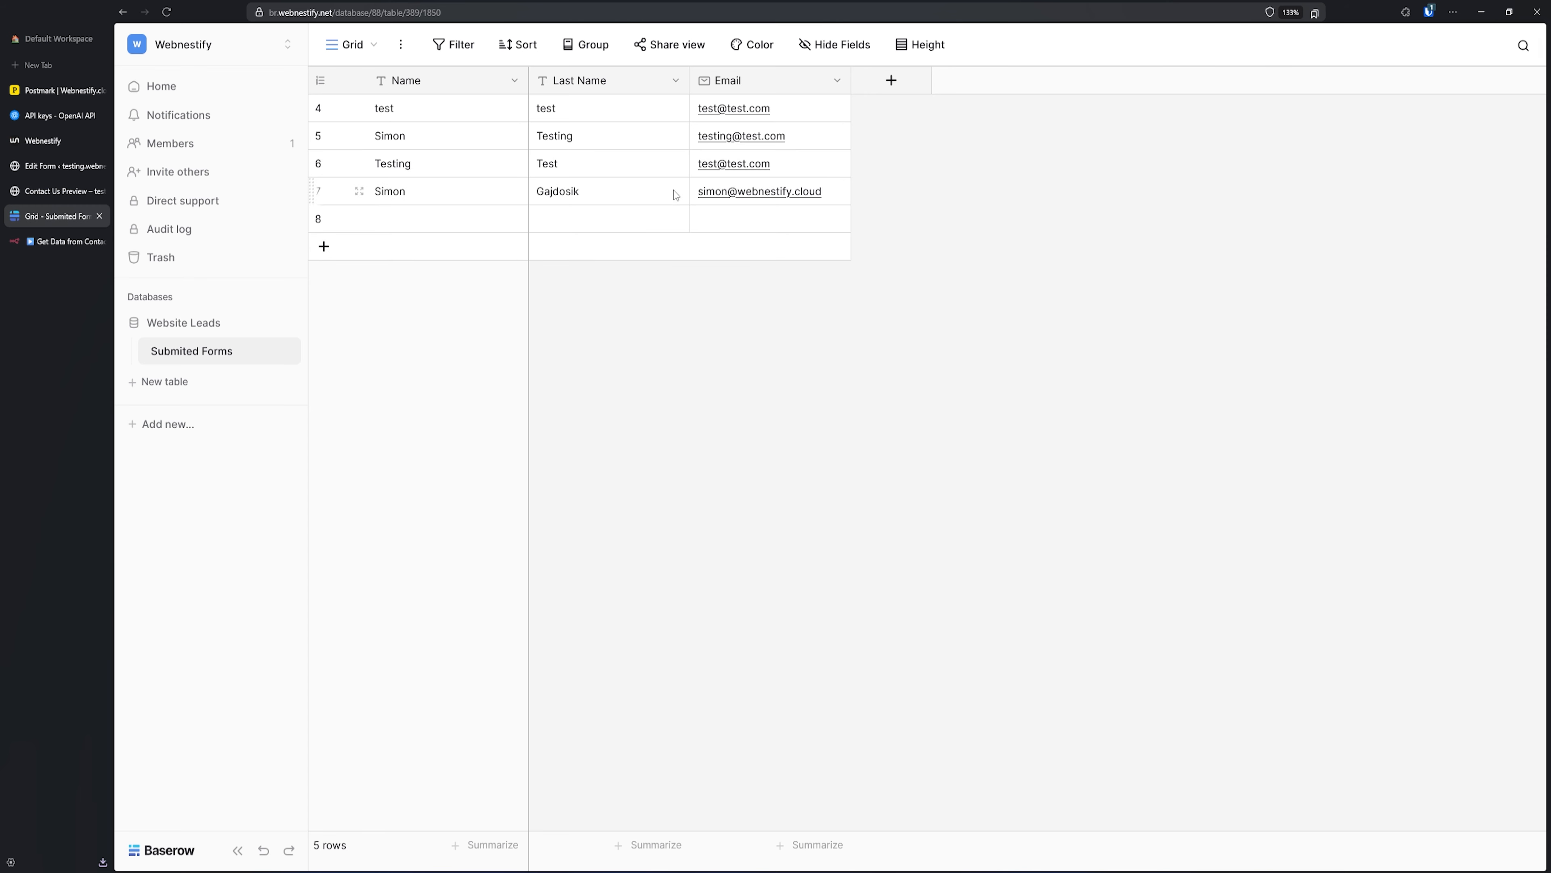
pyautogui.click(55, 241)
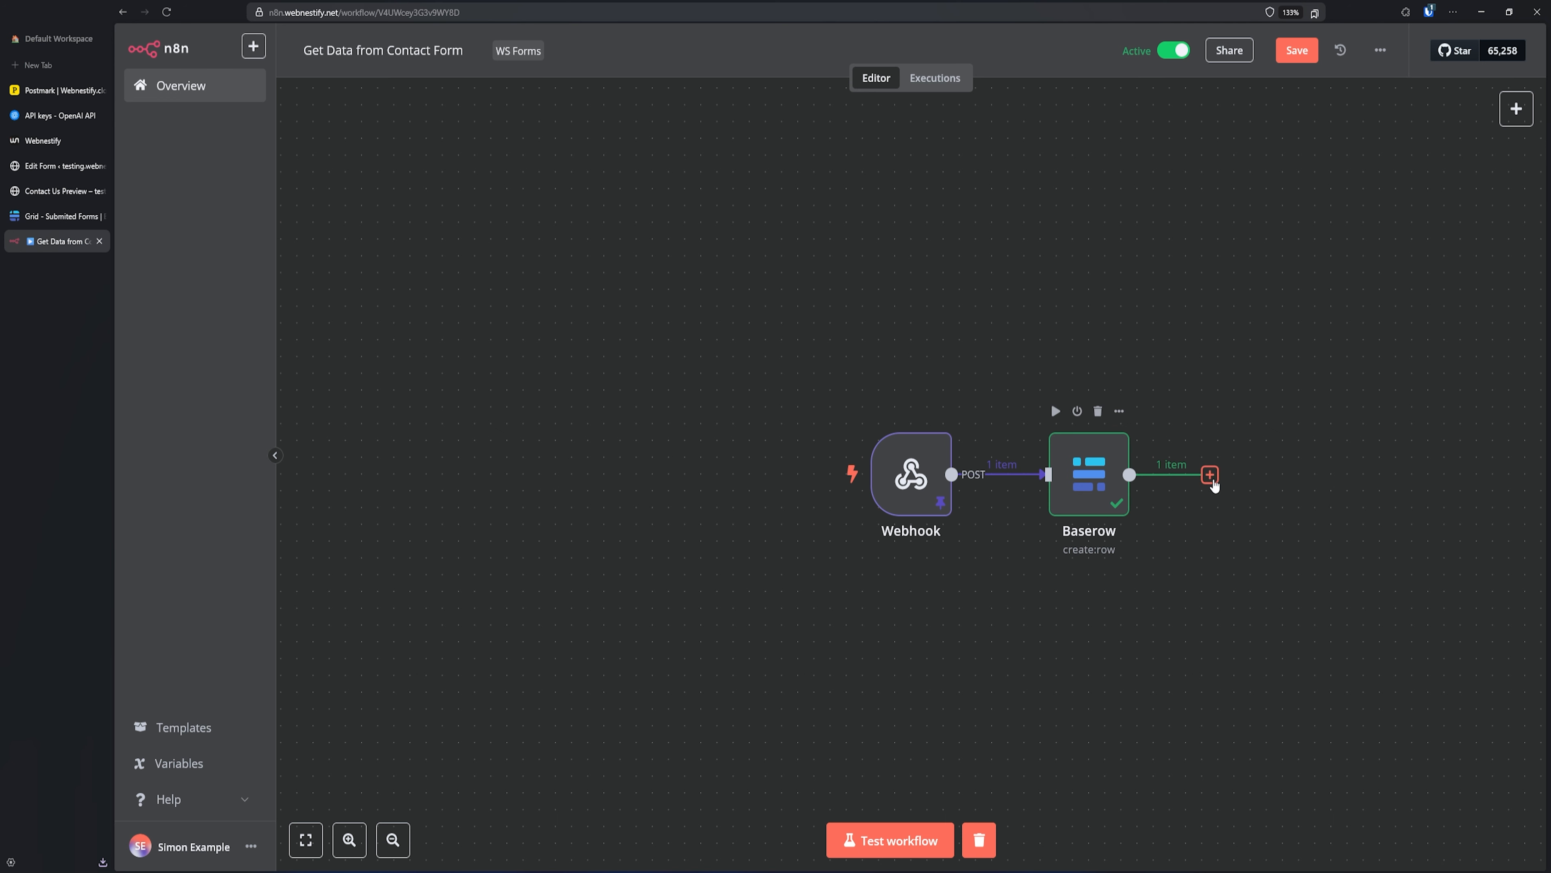
# - Insert an AI Agent node from Advanced AI after the Baserow node
pyautogui.click(1209, 474)
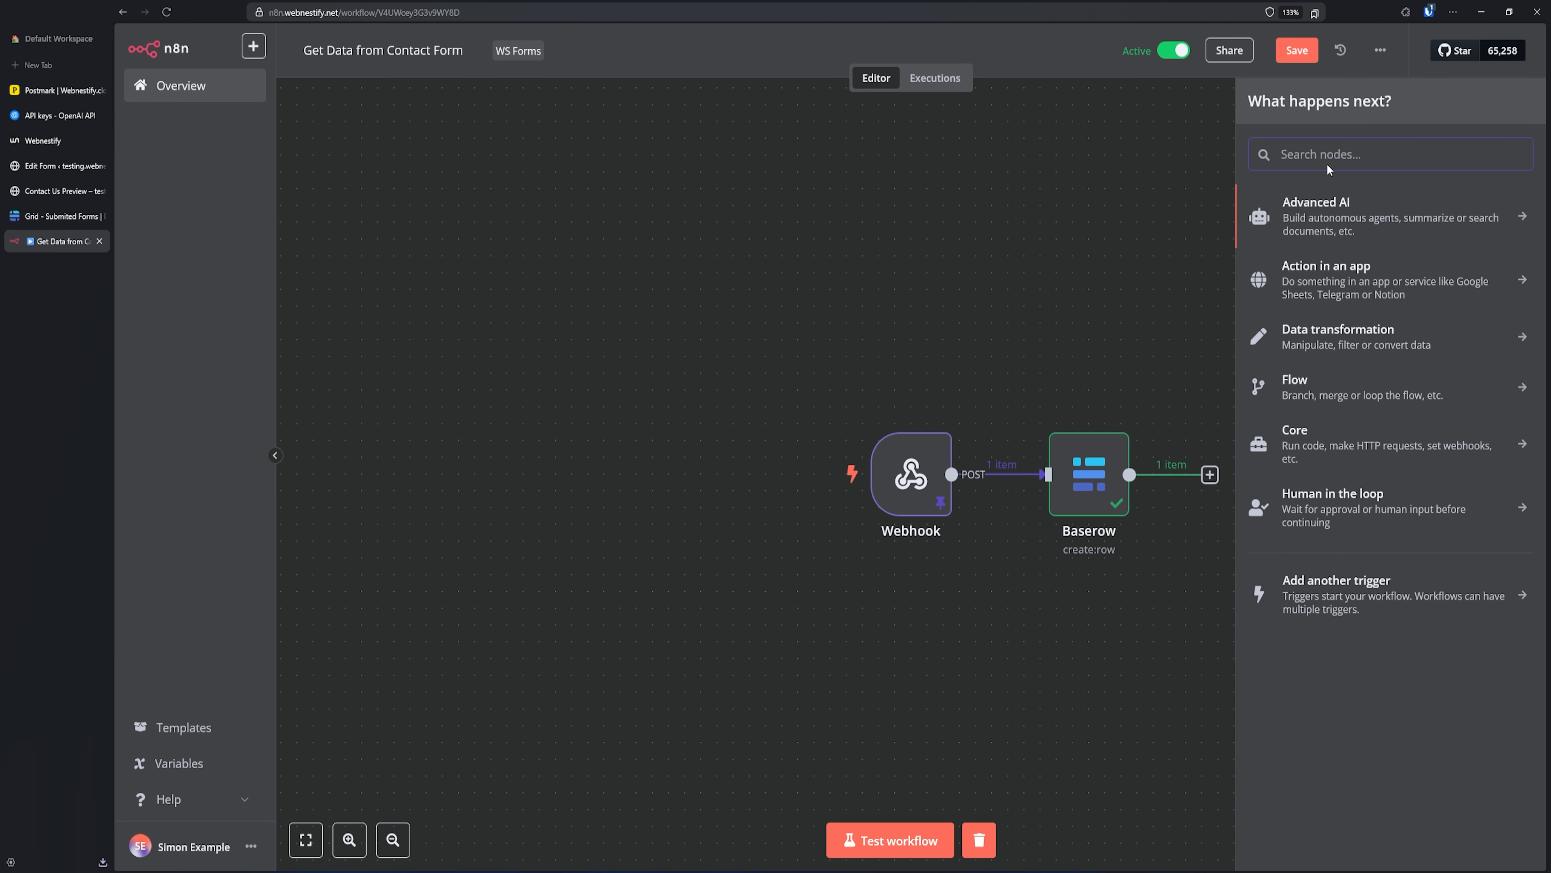
pyautogui.click(1405, 215)
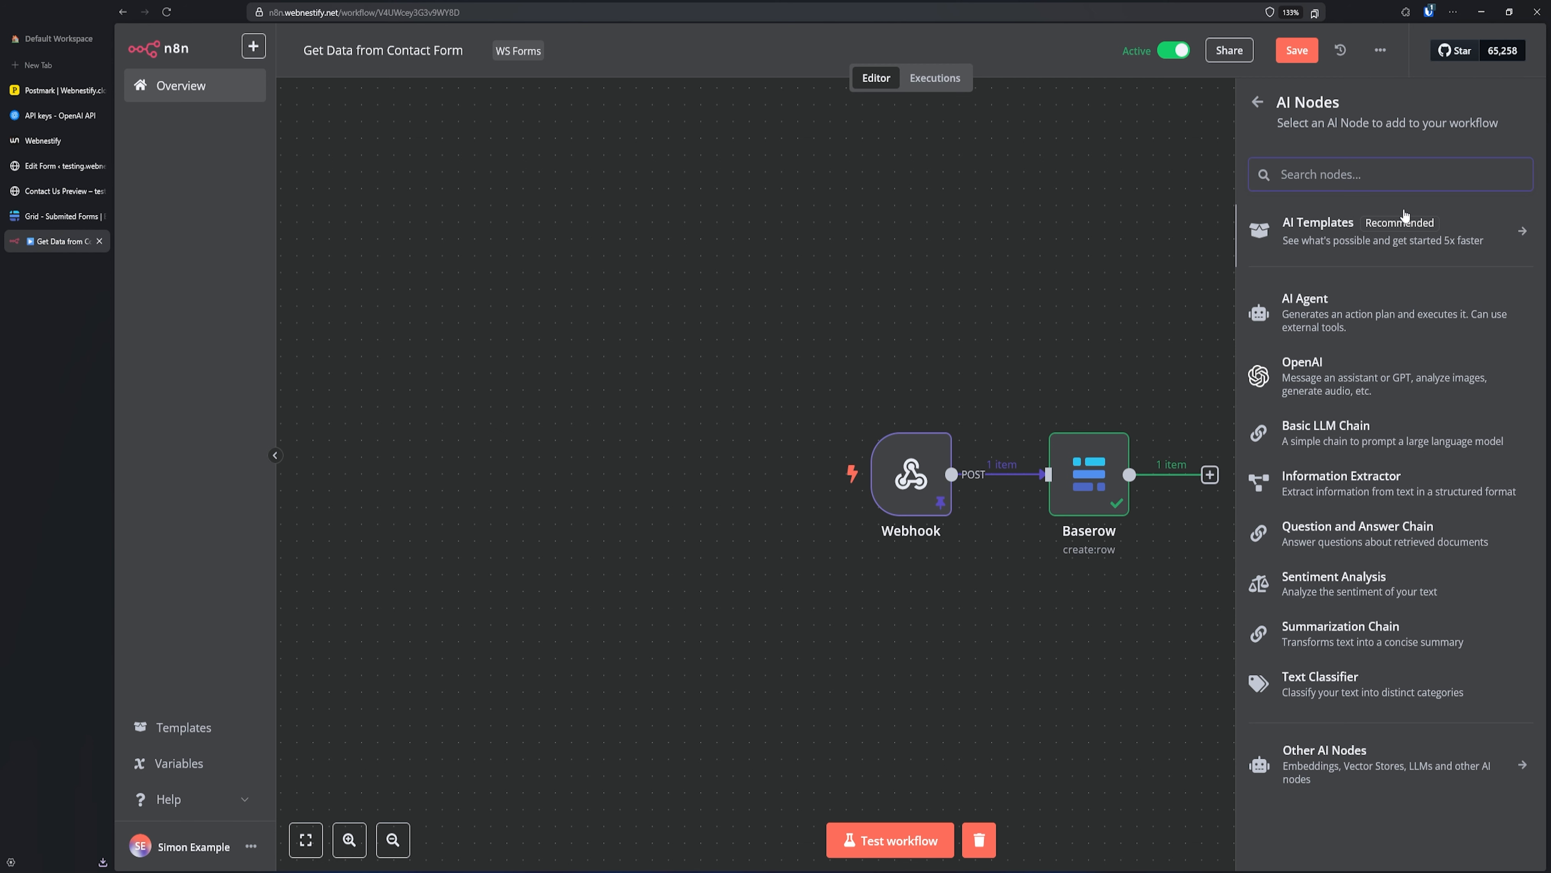
pyautogui.click(1337, 321)
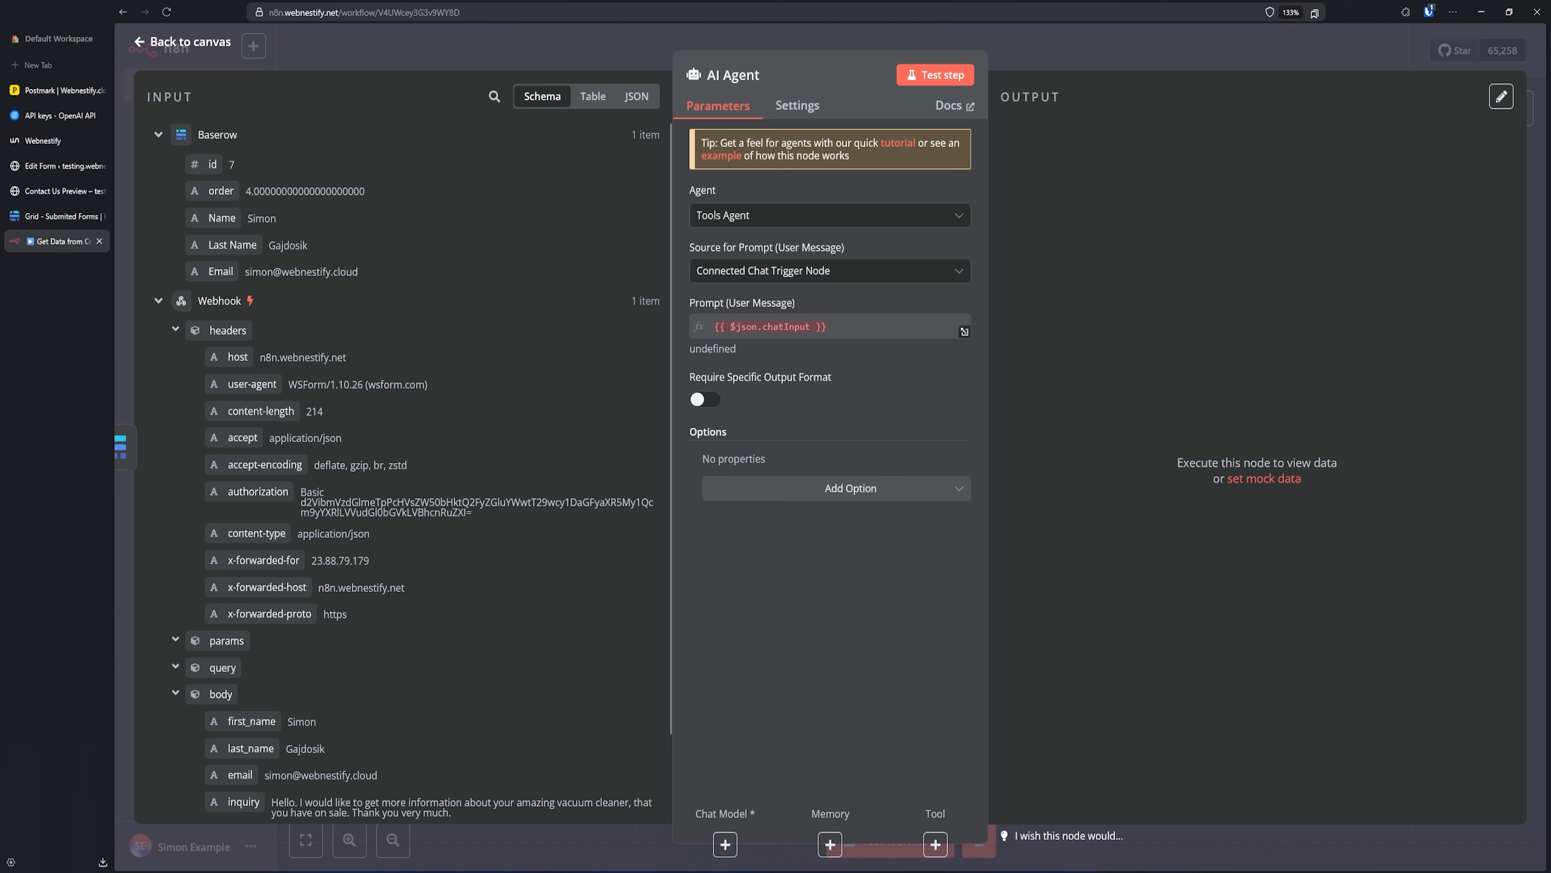
pyautogui.scroll(-2, 636, 324)
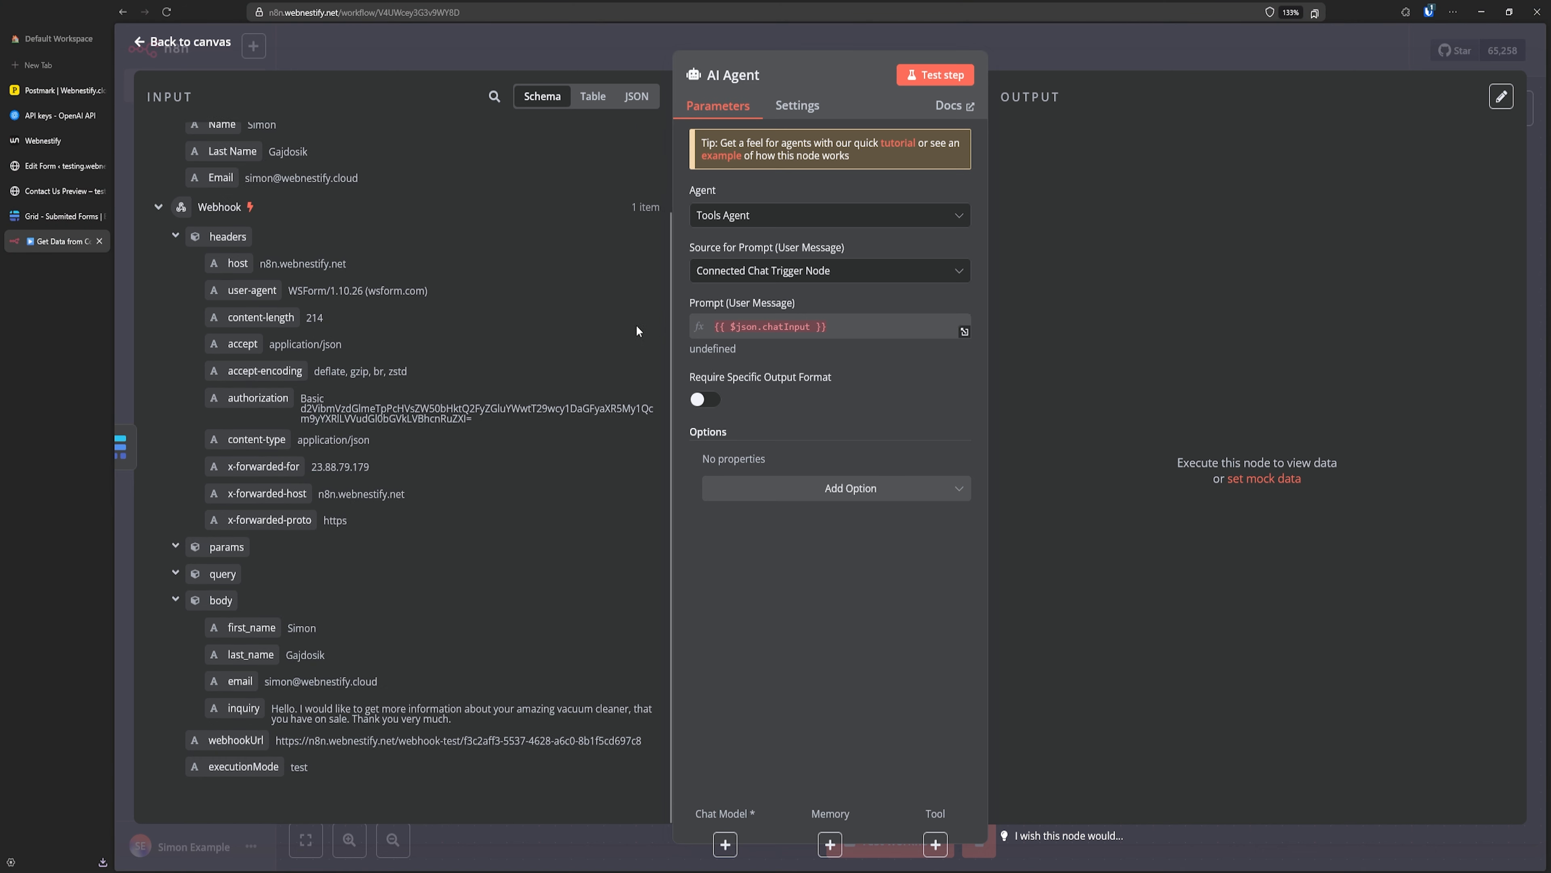
# - Set the AI Agent prompt to 'Define below' with a high-end vacuum cleaner company description requesting customer emails
pyautogui.click(789, 273)
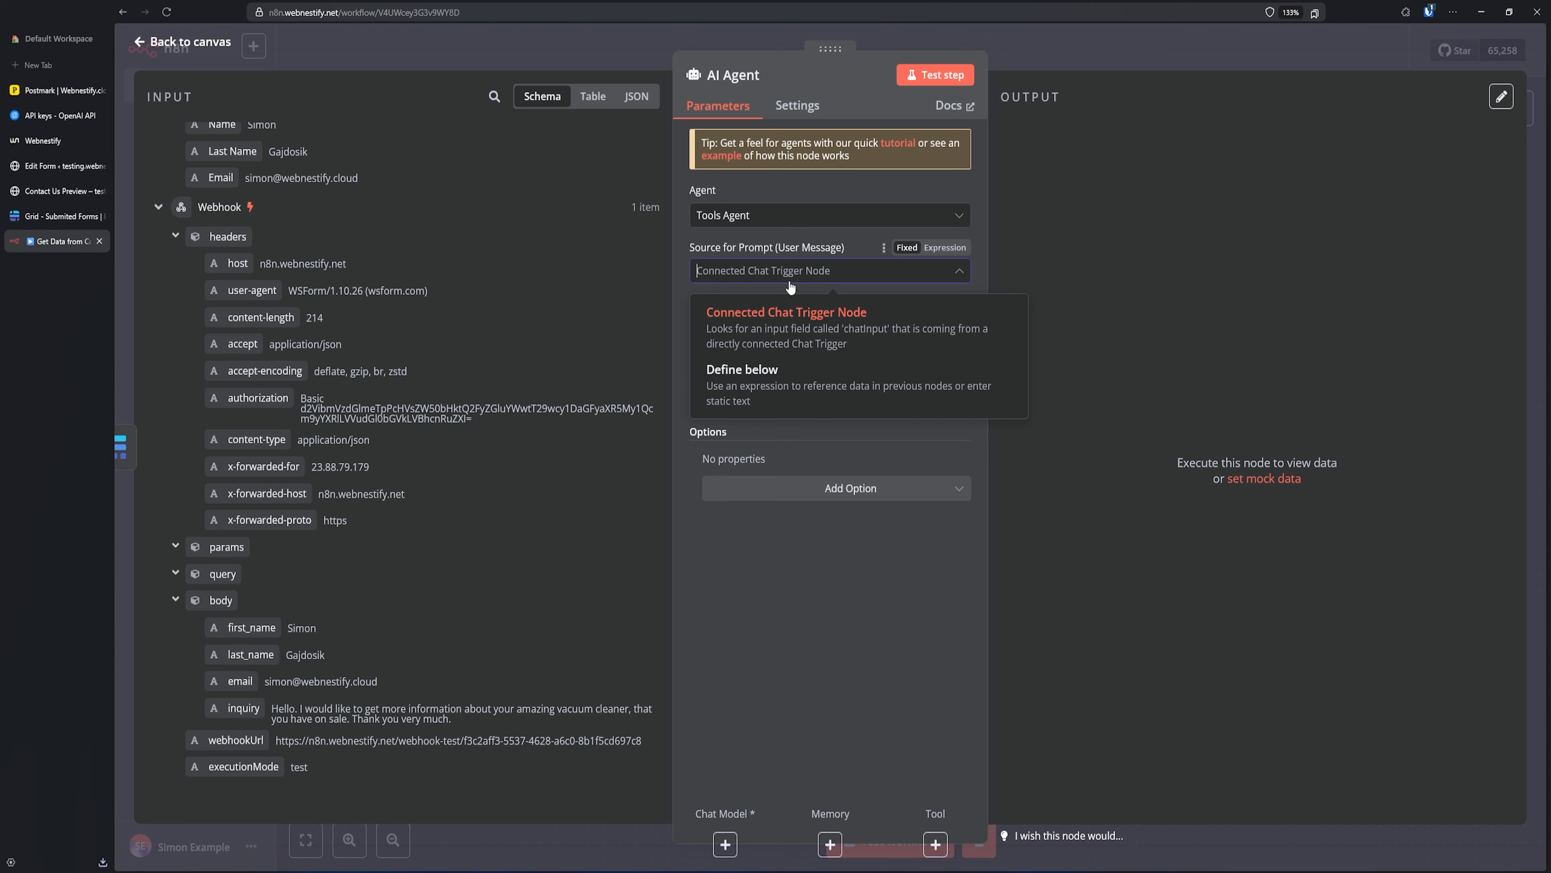
pyautogui.click(773, 386)
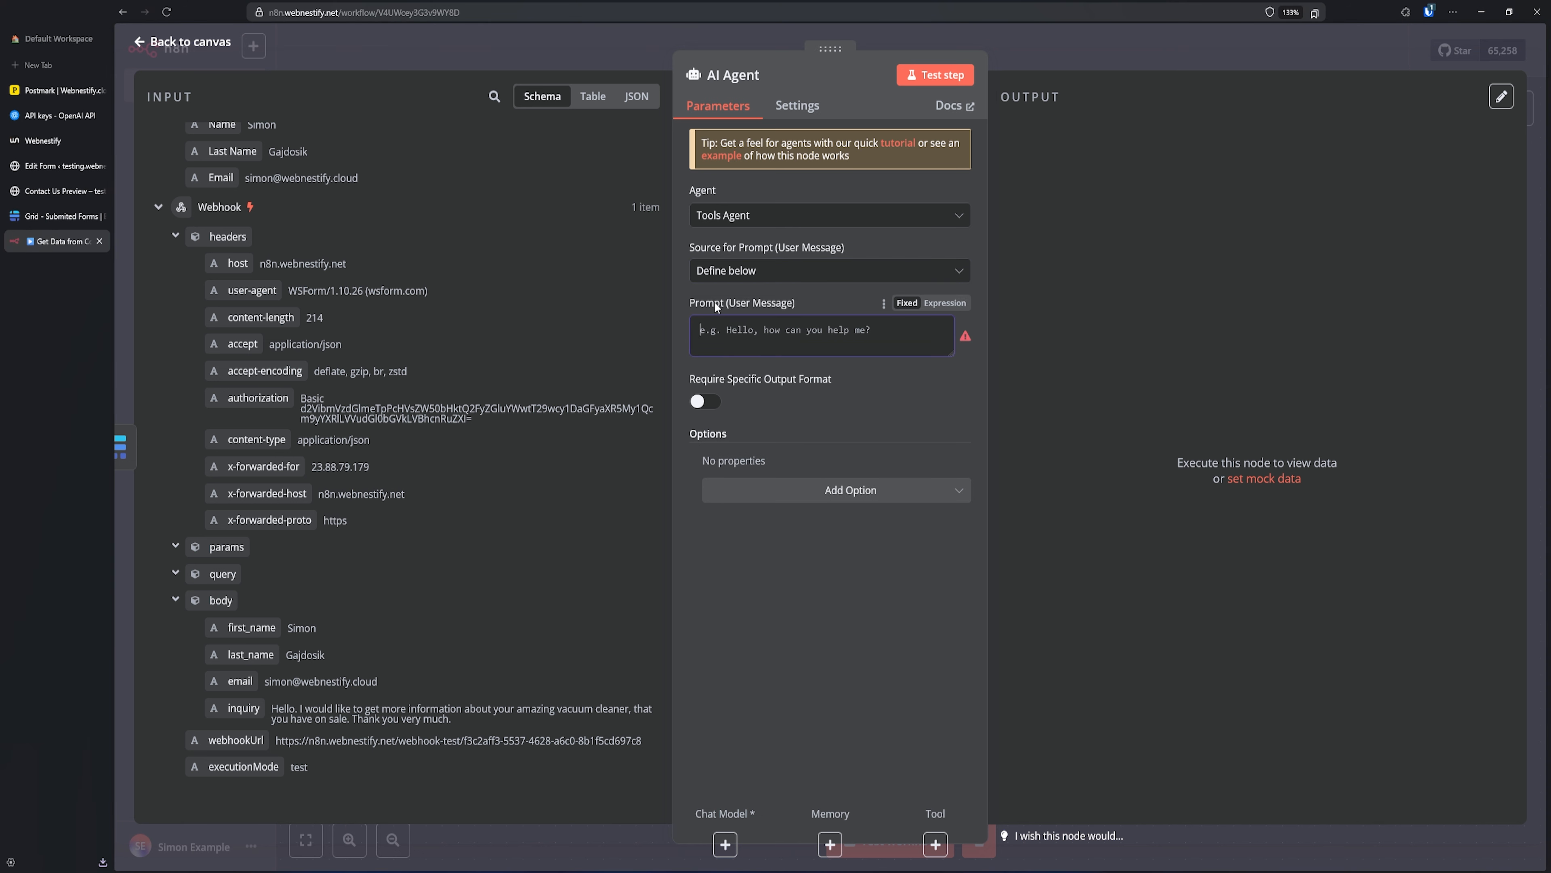
pyautogui.click(754, 330)
pyautogui.write('My company sp')
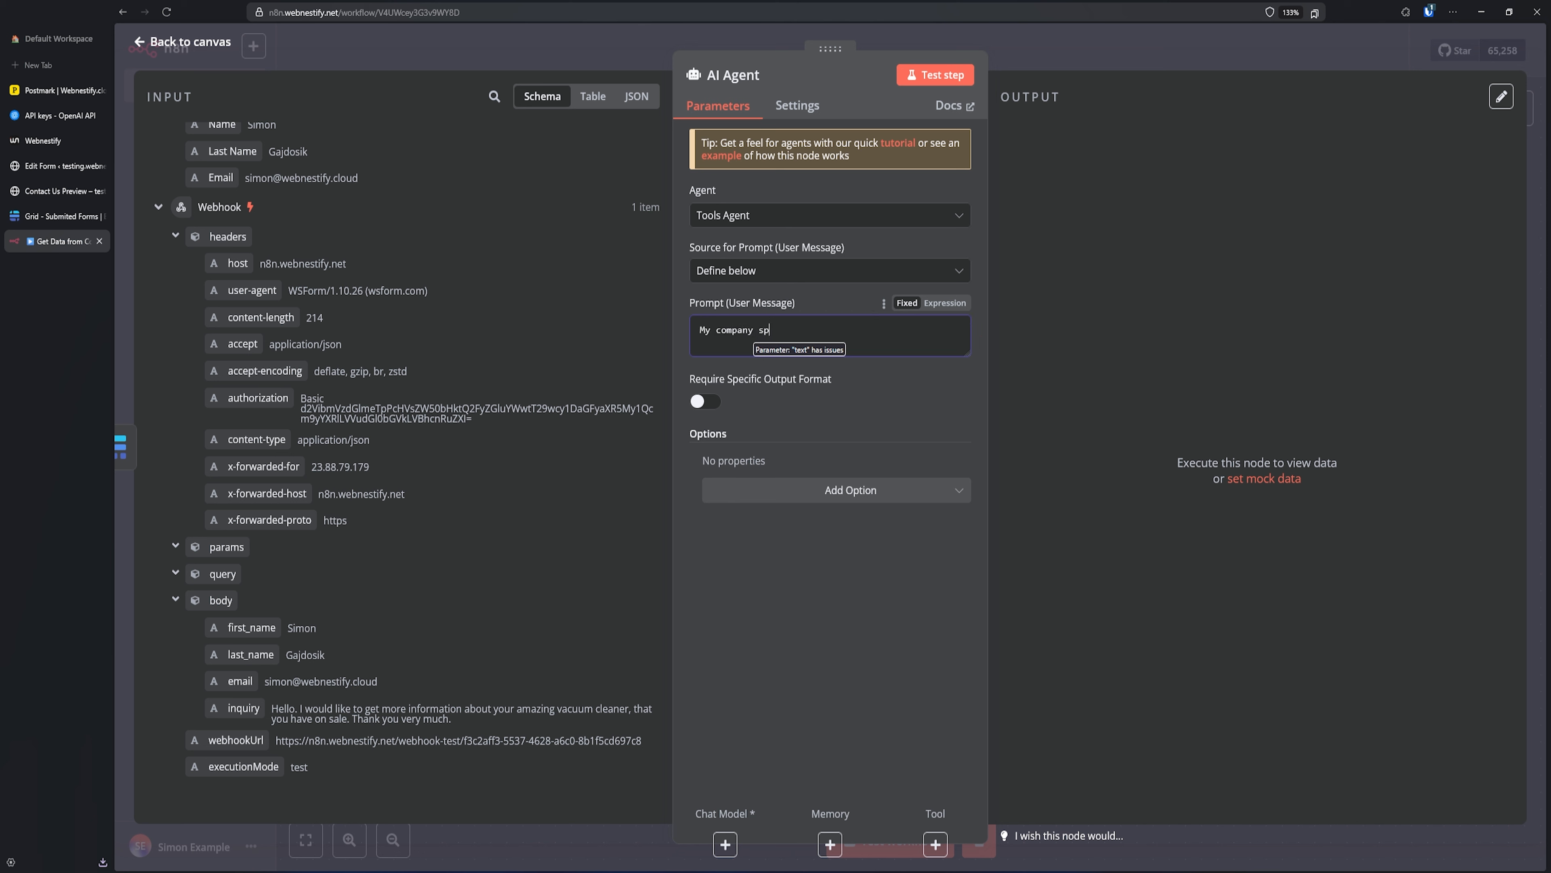
pyautogui.write('ecializ')
pyautogui.write('ing')
pyautogui.write('is')
pyautogui.click(883, 332)
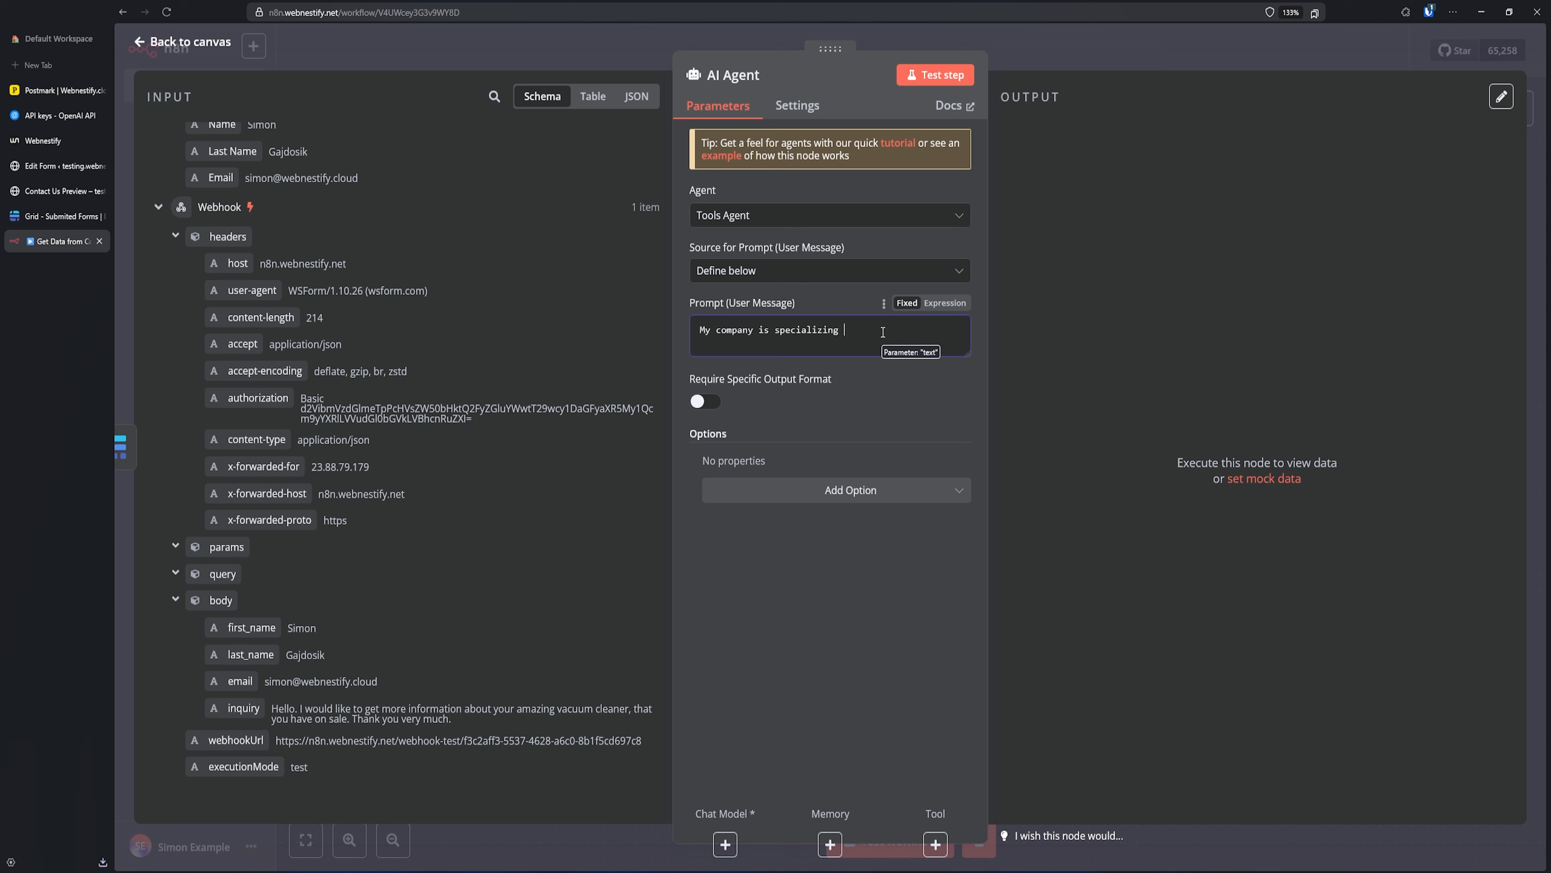
pyautogui.write('high-end vaccum cl')
pyautogui.rightClick(922, 330)
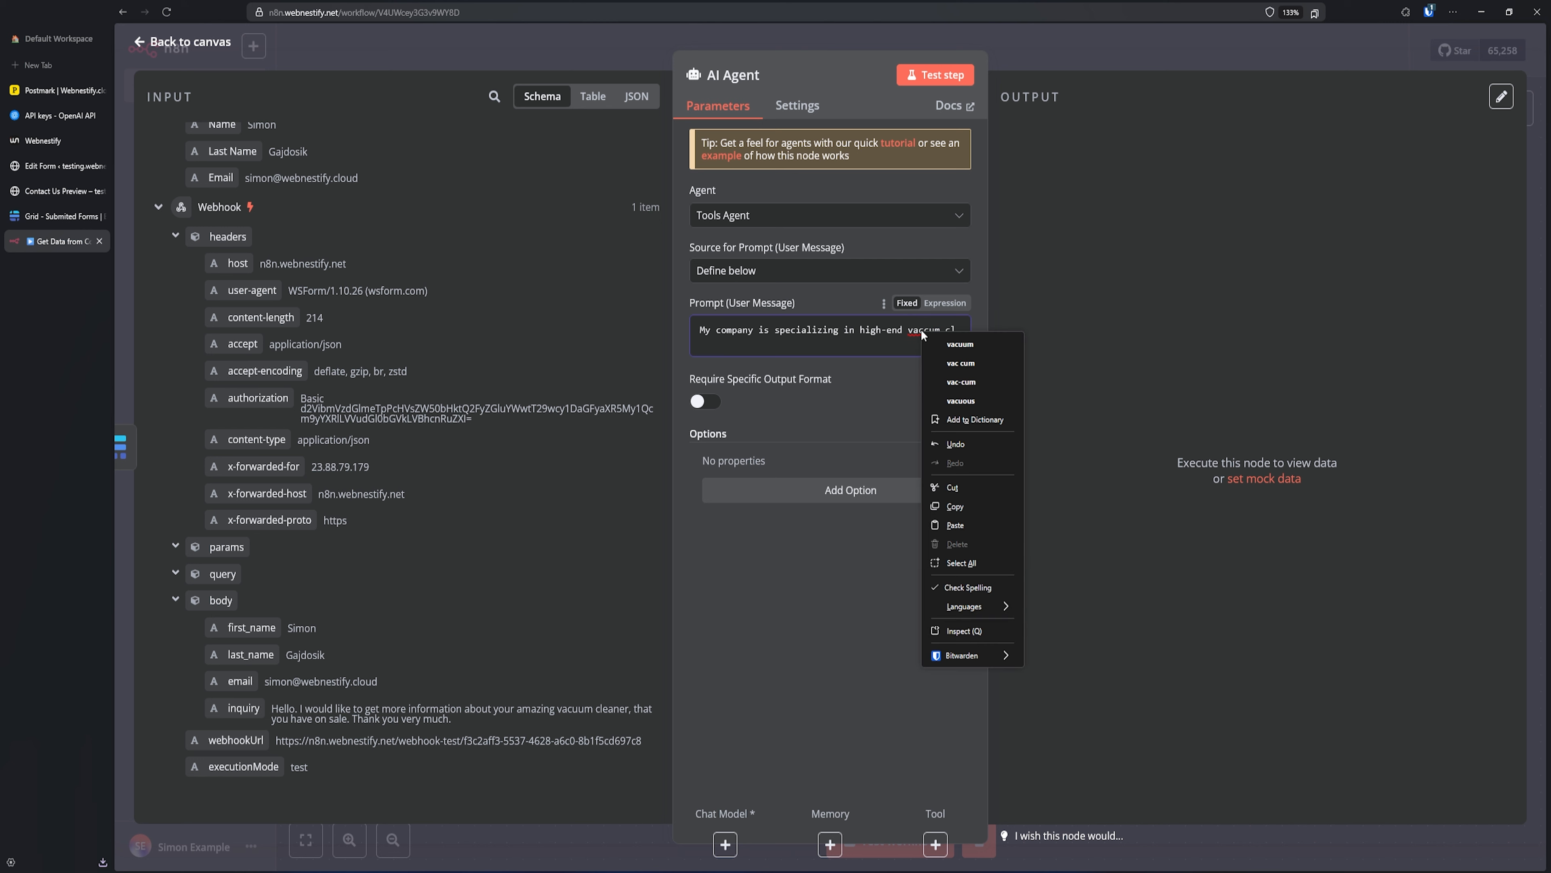
pyautogui.click(960, 335)
pyautogui.write('cleaner')
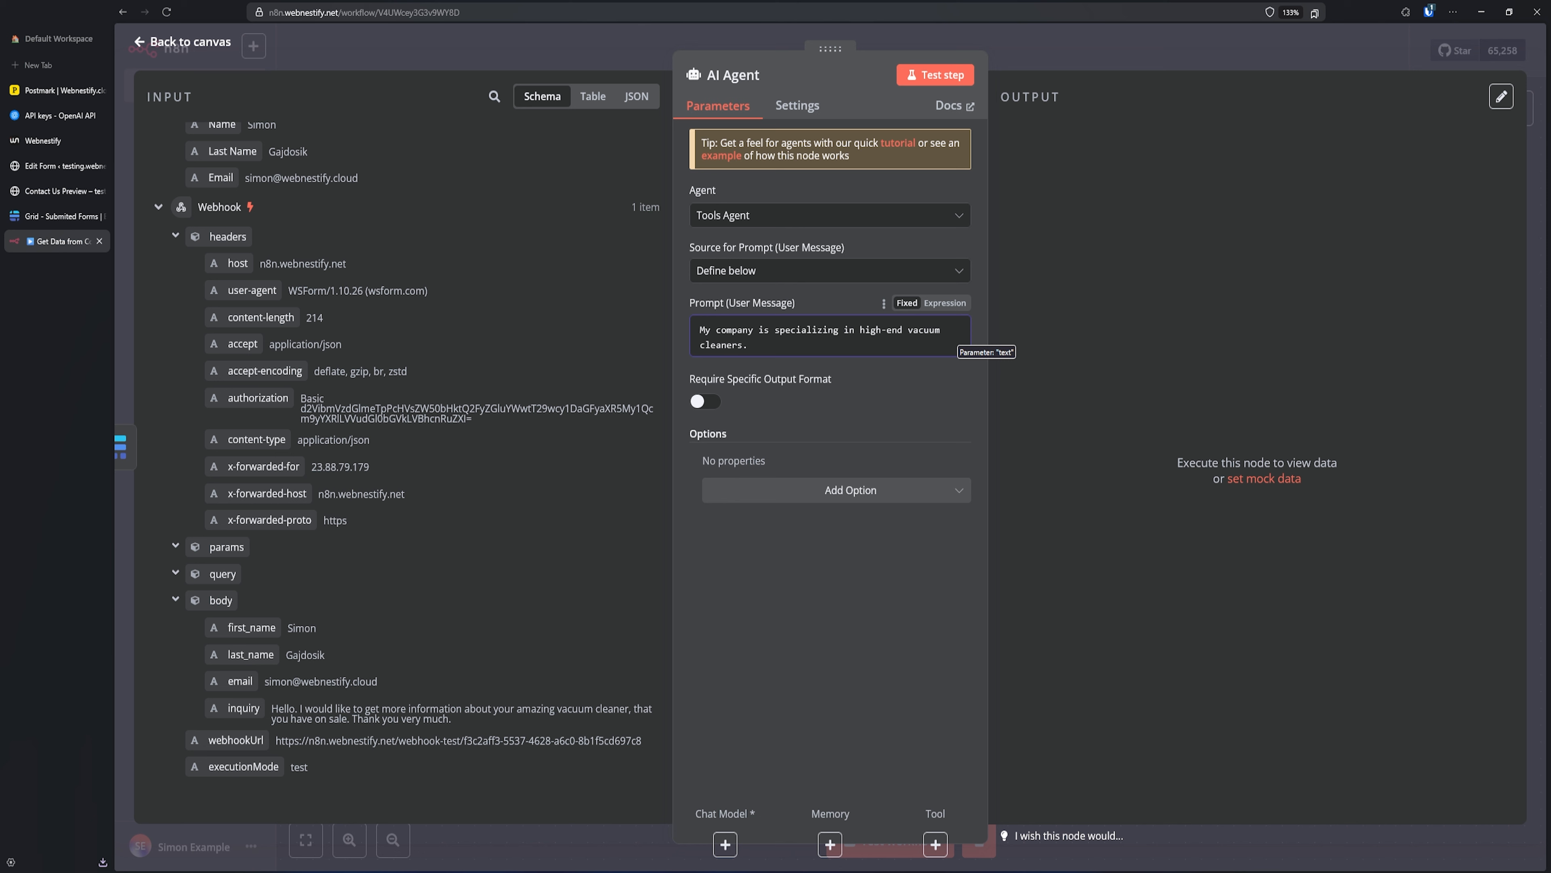
pyautogui.write('s. I want you to response to our contact form')
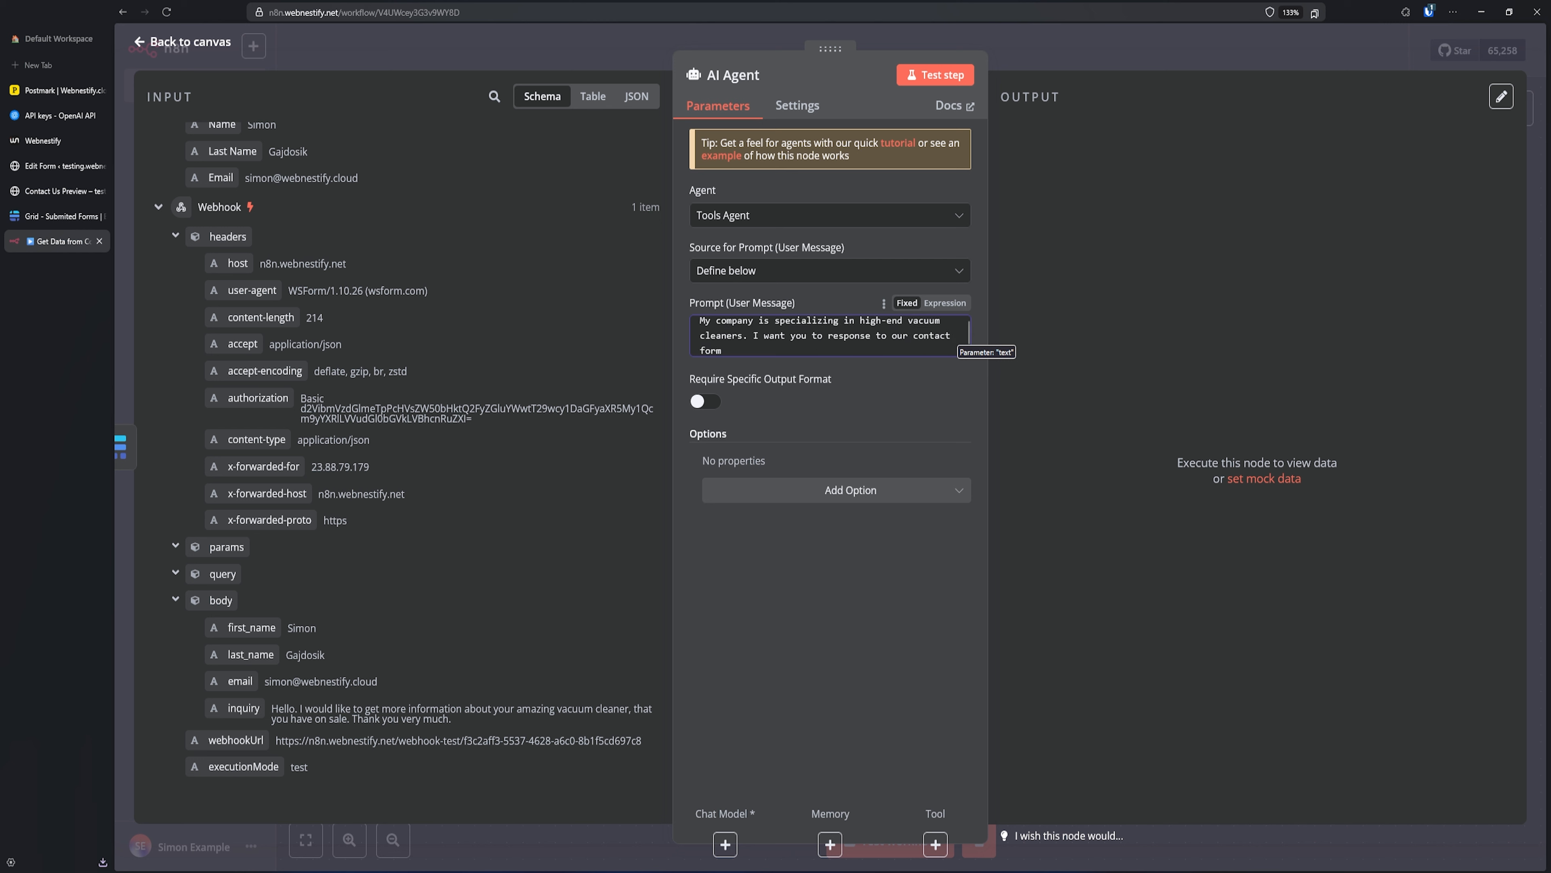
pyautogui.write(' and write nice email to a customer named')
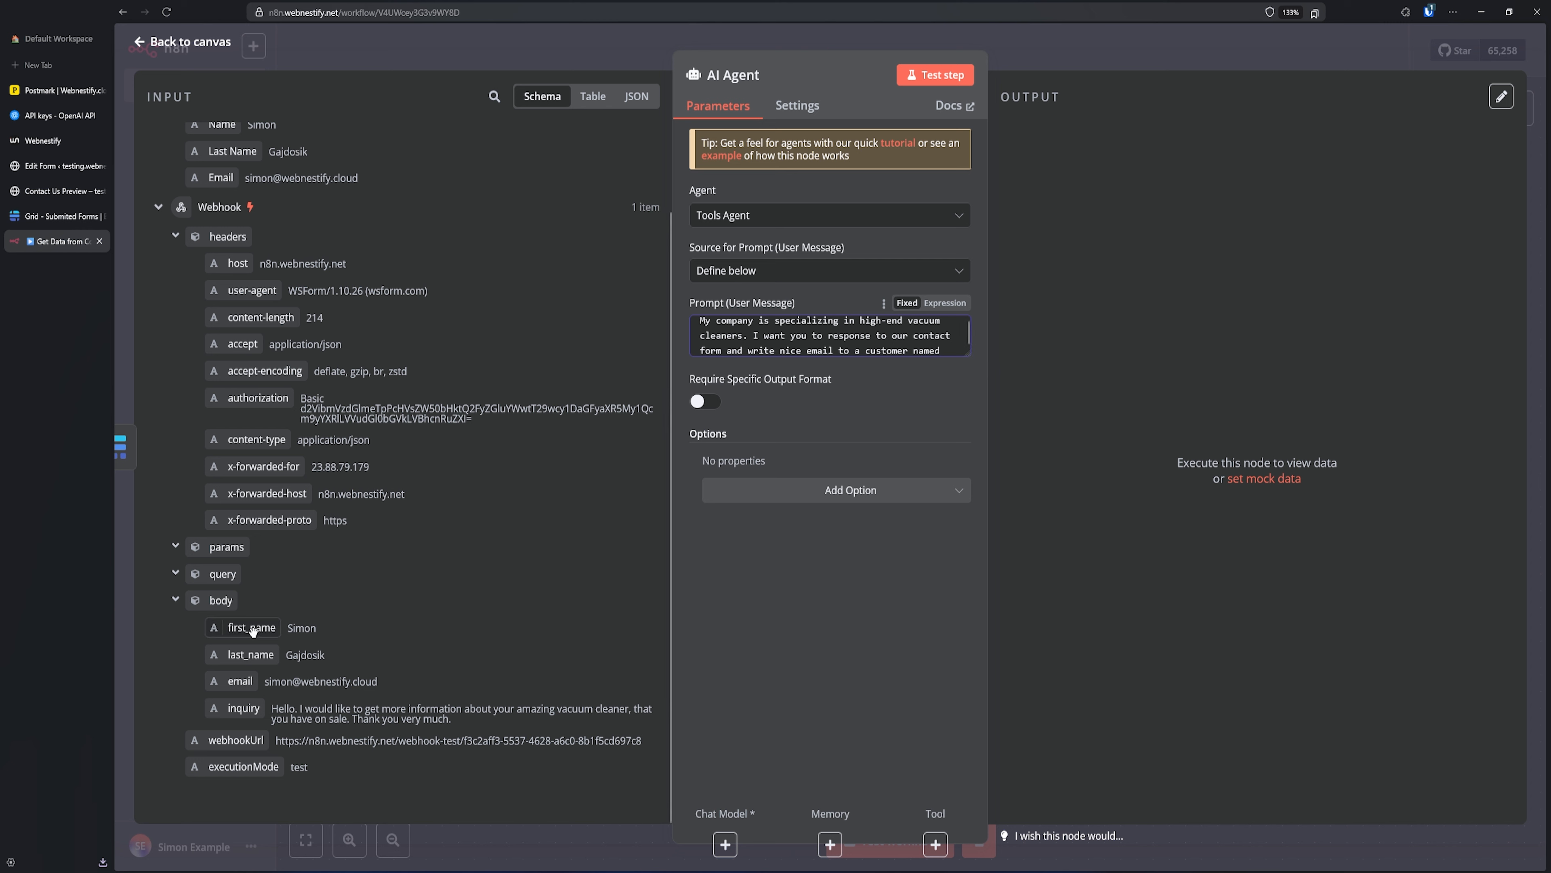
# - Insert the Webhook's first_name into the prompt, followed by 'generate professional email from following inquiry'
pyautogui.moveTo(257, 628); pyautogui.dragTo(945, 354)
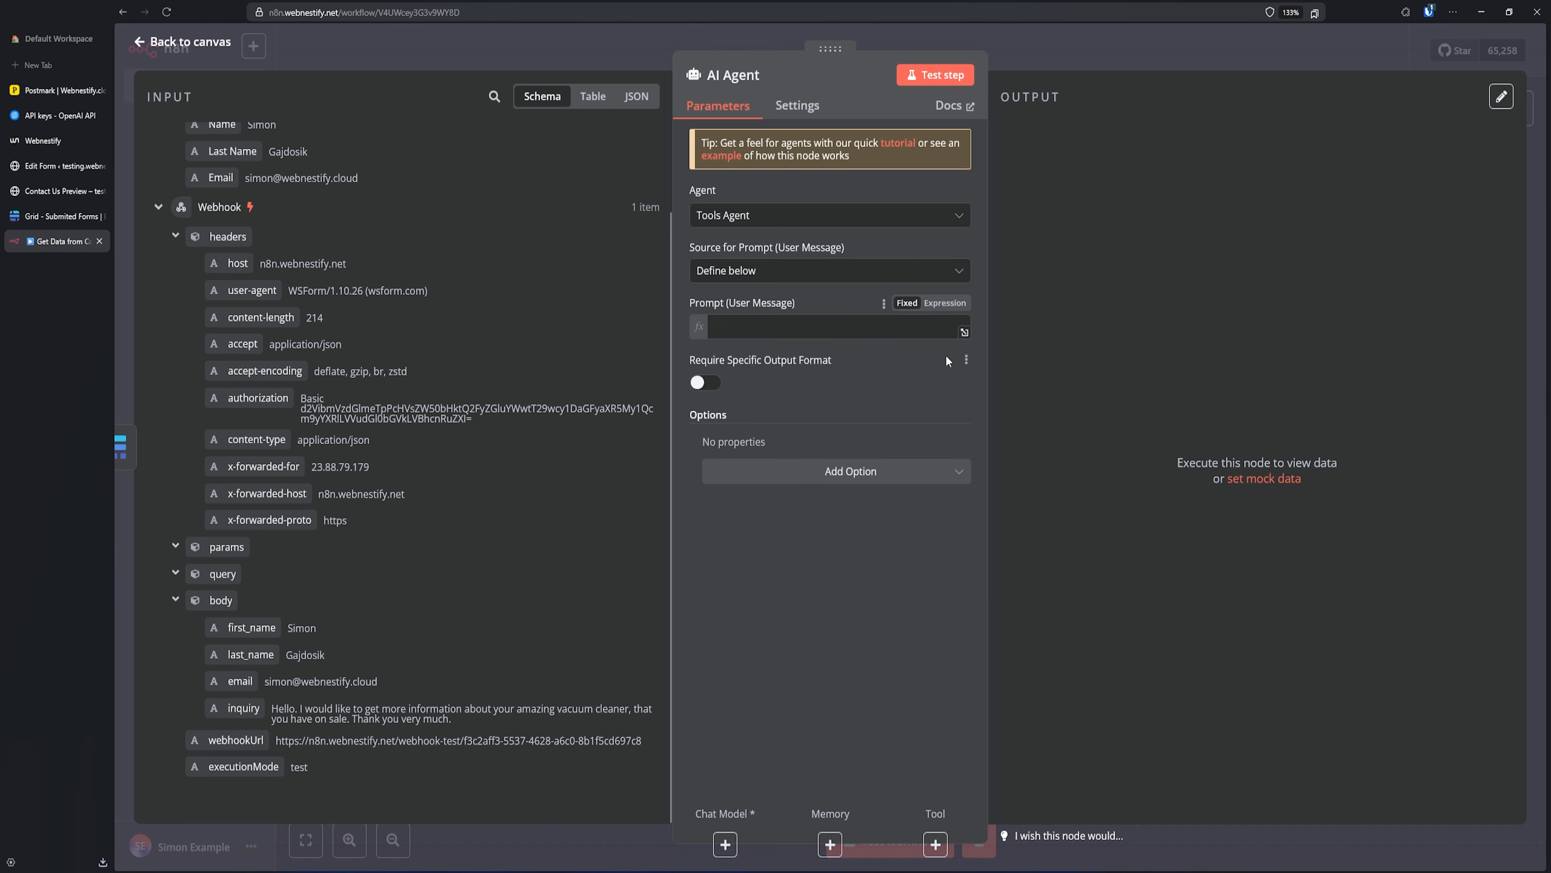
pyautogui.click(891, 645)
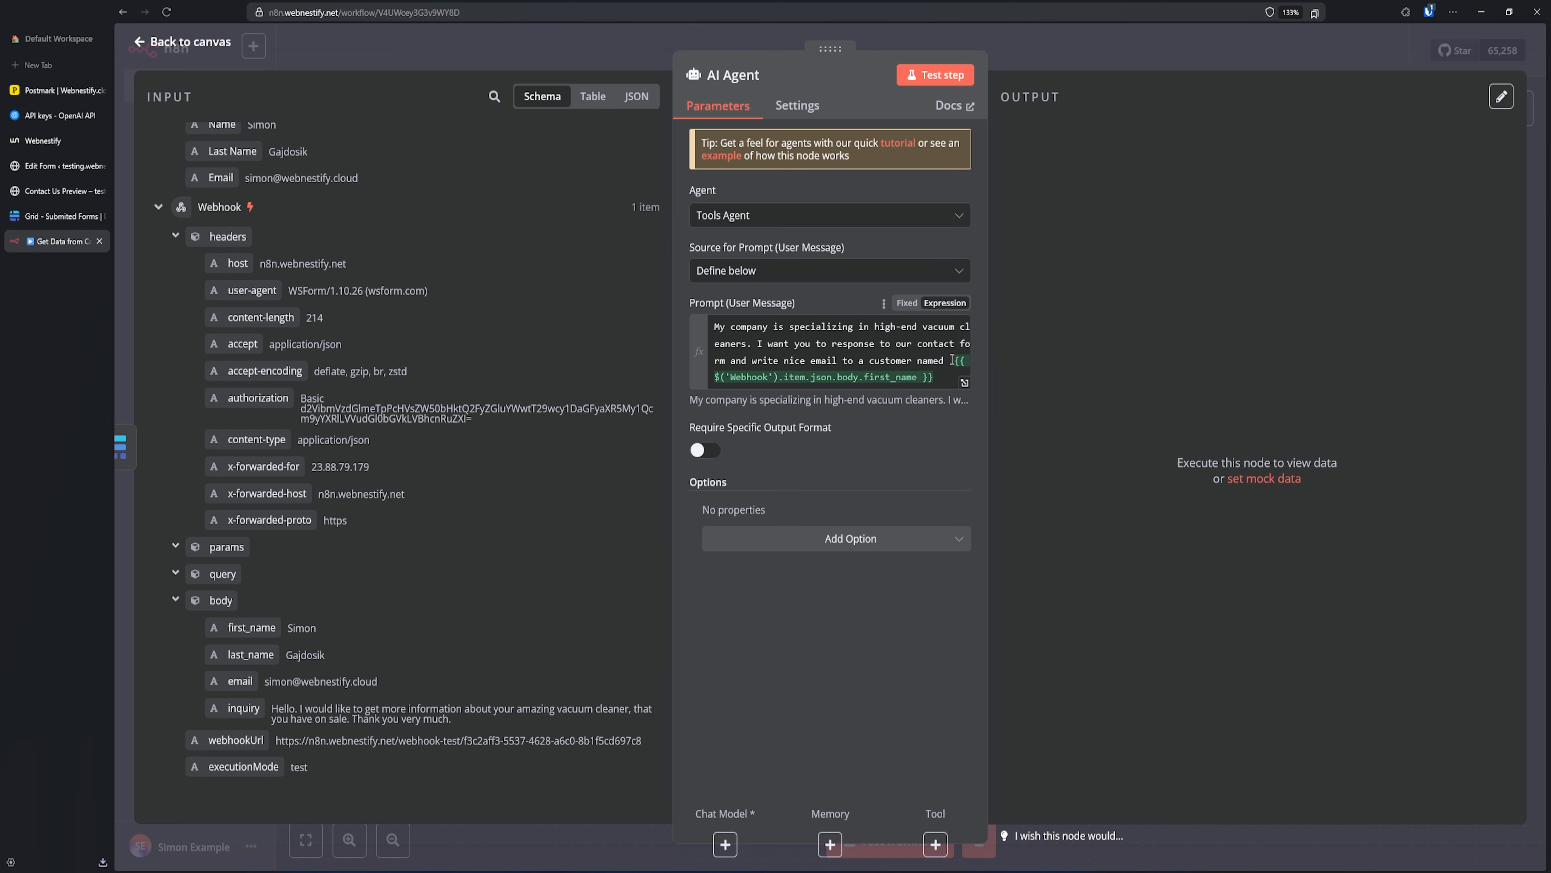
pyautogui.click(945, 374)
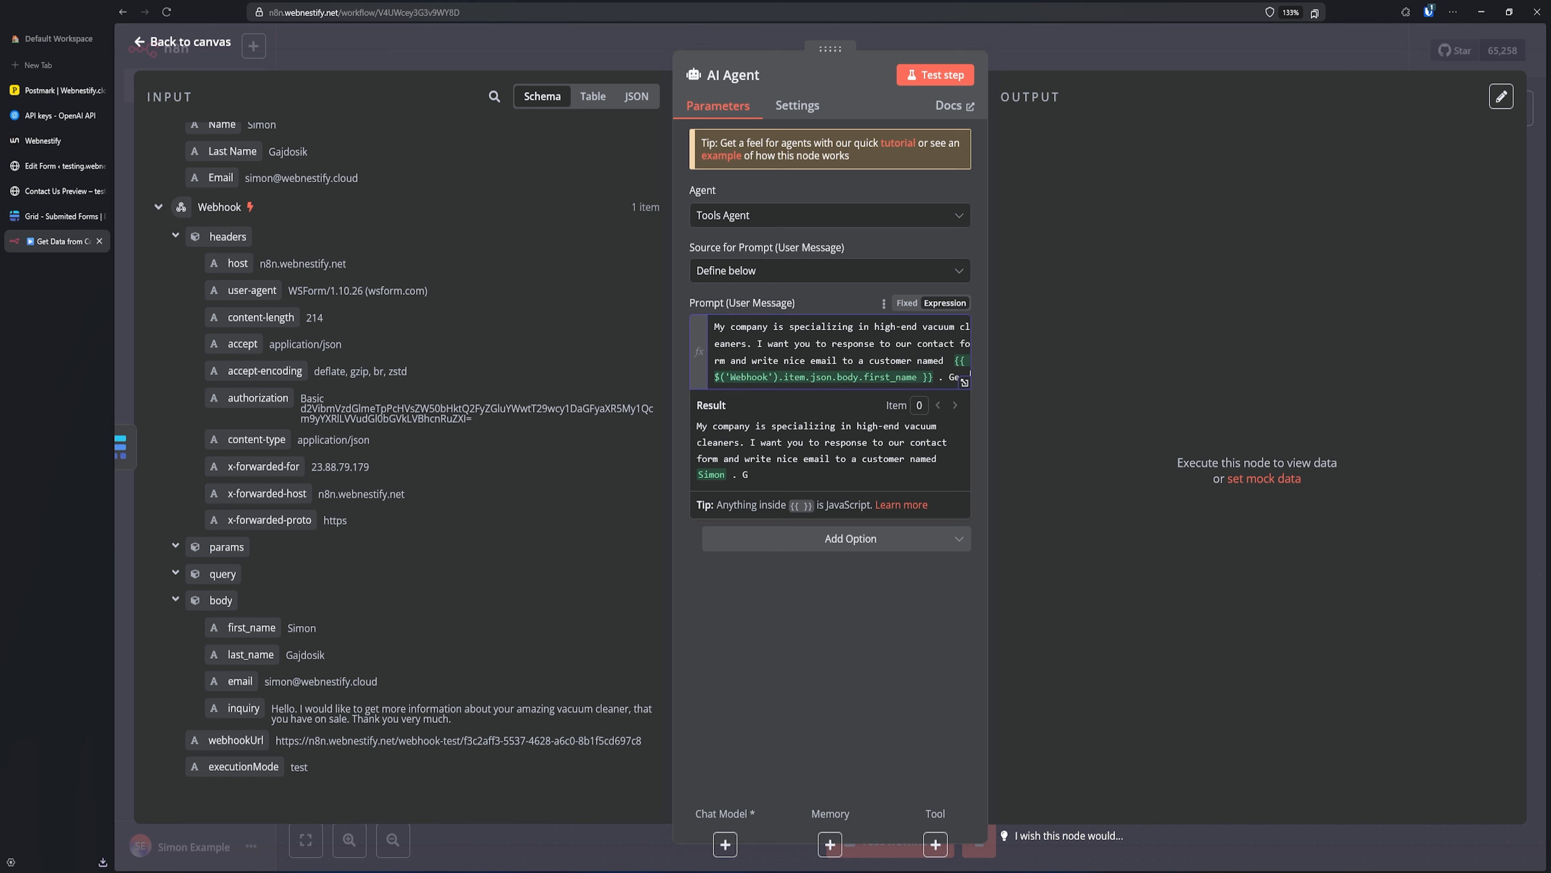
pyautogui.write('nerate prof')
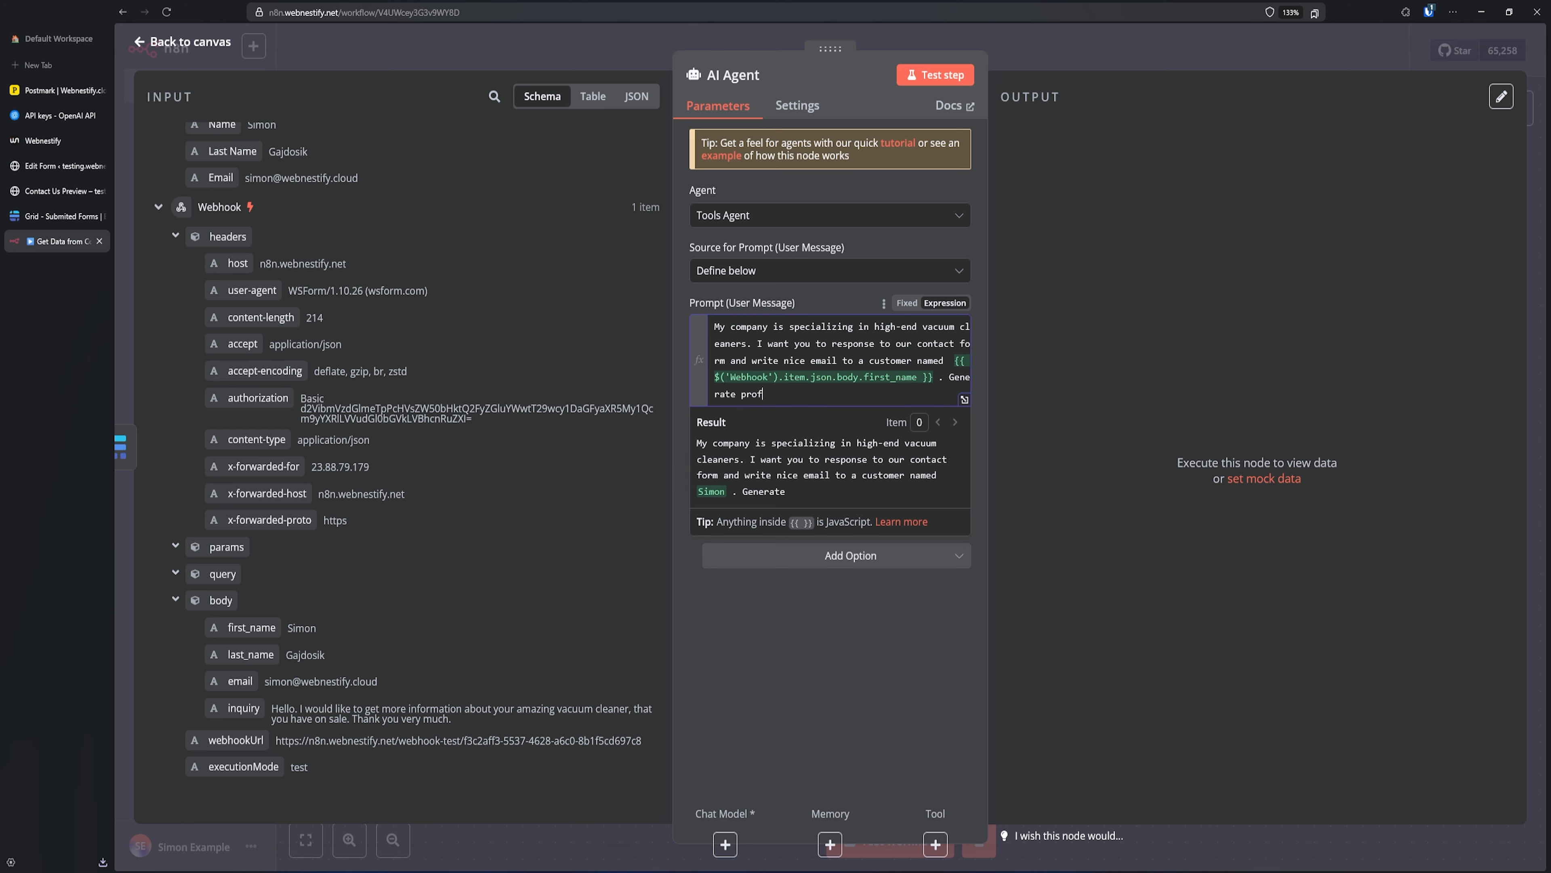
pyautogui.write('essional email from following i')
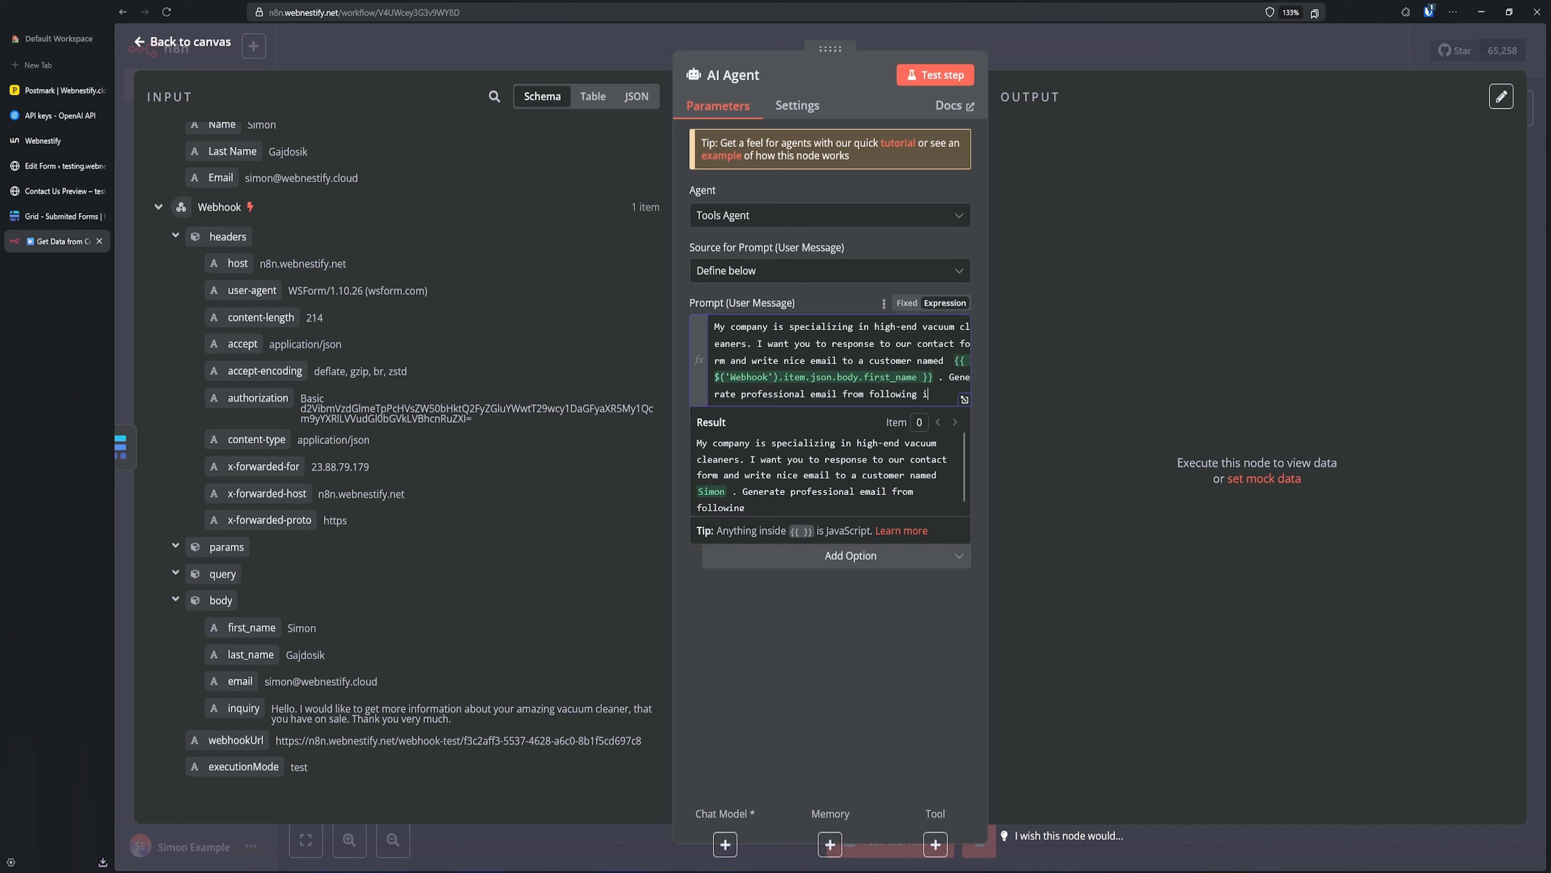
pyautogui.write('nquiryL')
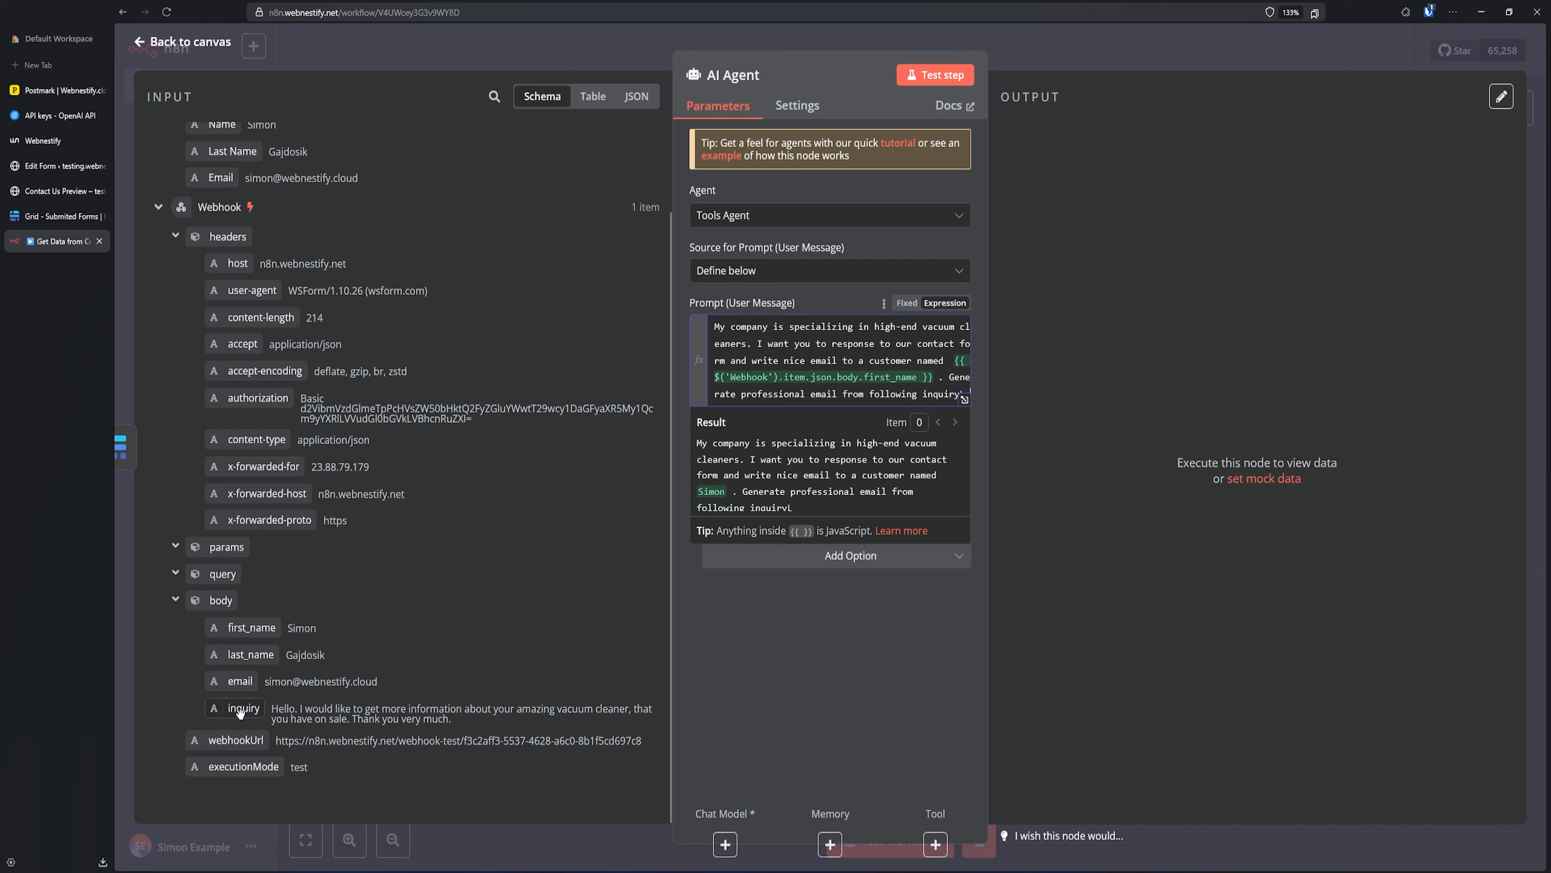
# - Add the Webhook inquiry field to the prompt and expand it in the expression editor
pyautogui.moveTo(244, 714); pyautogui.dragTo(910, 412)
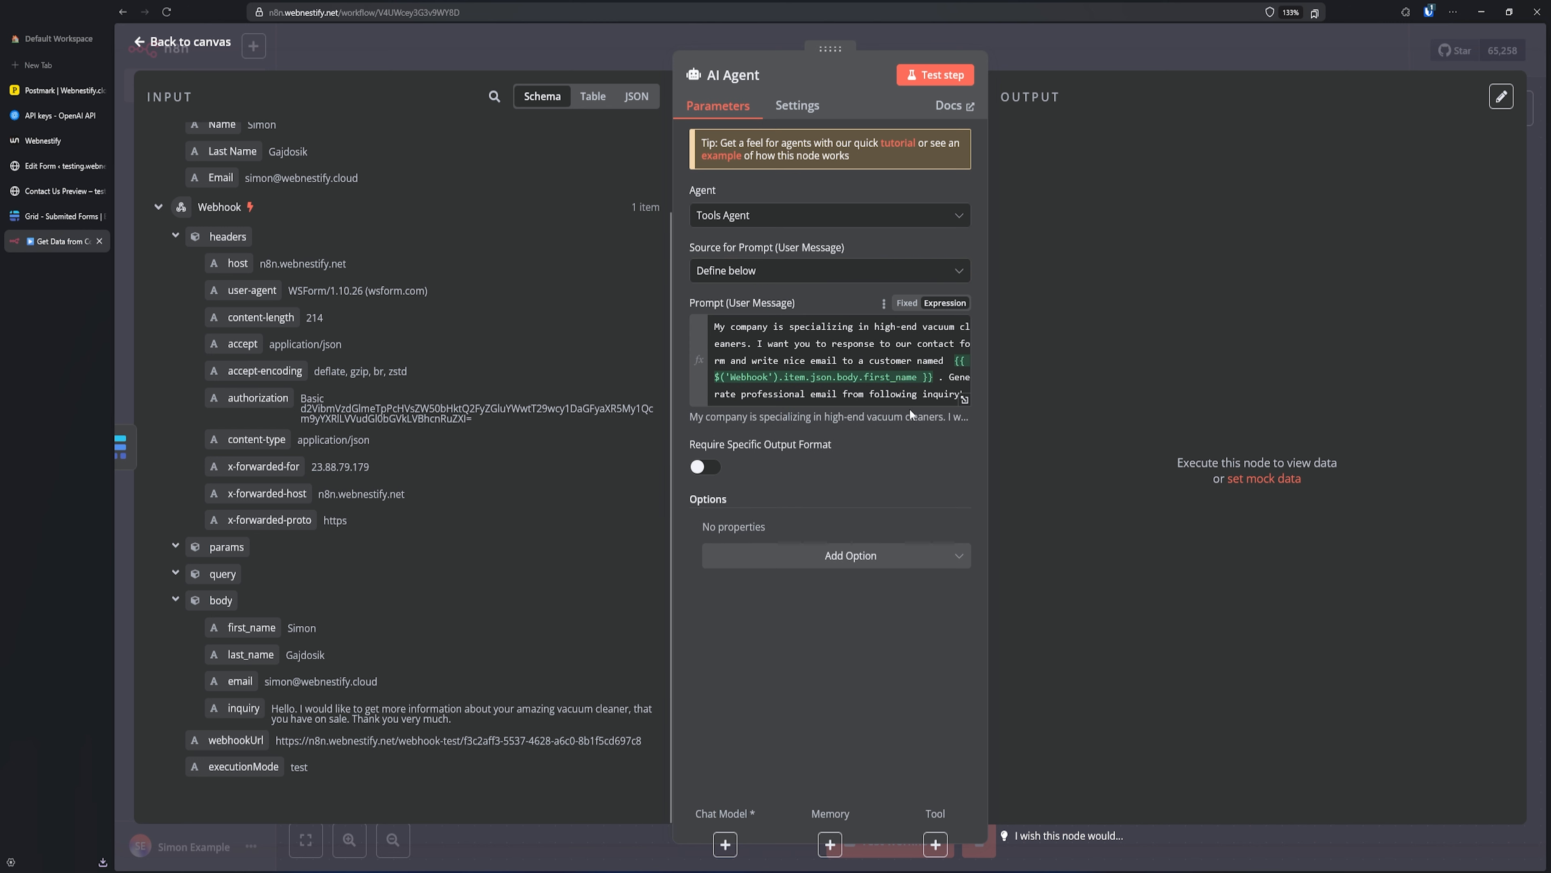
pyautogui.click(905, 394)
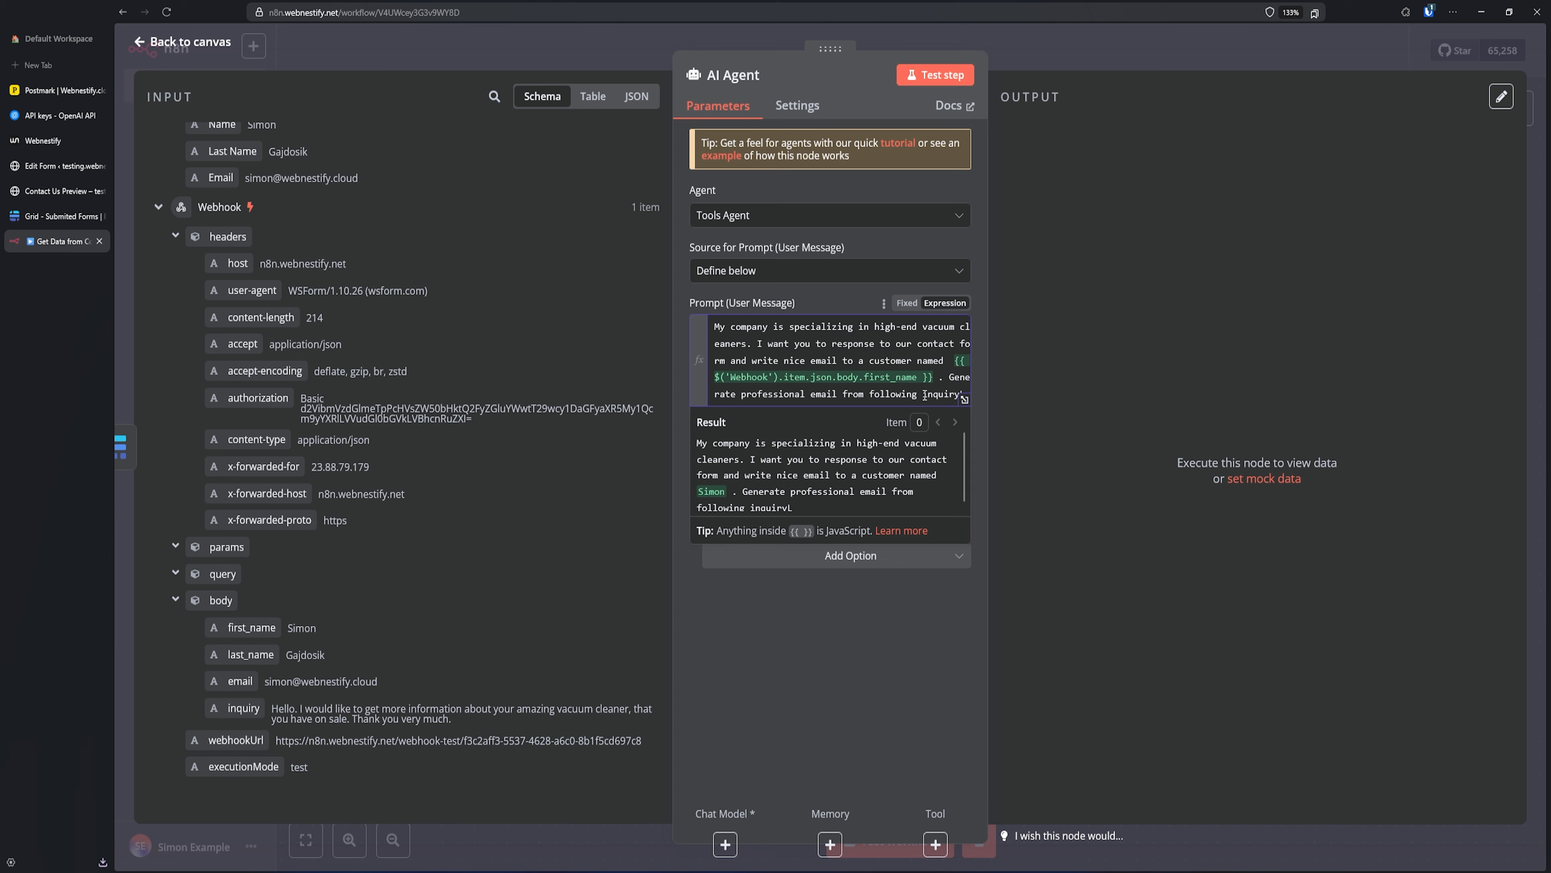
pyautogui.click(881, 618)
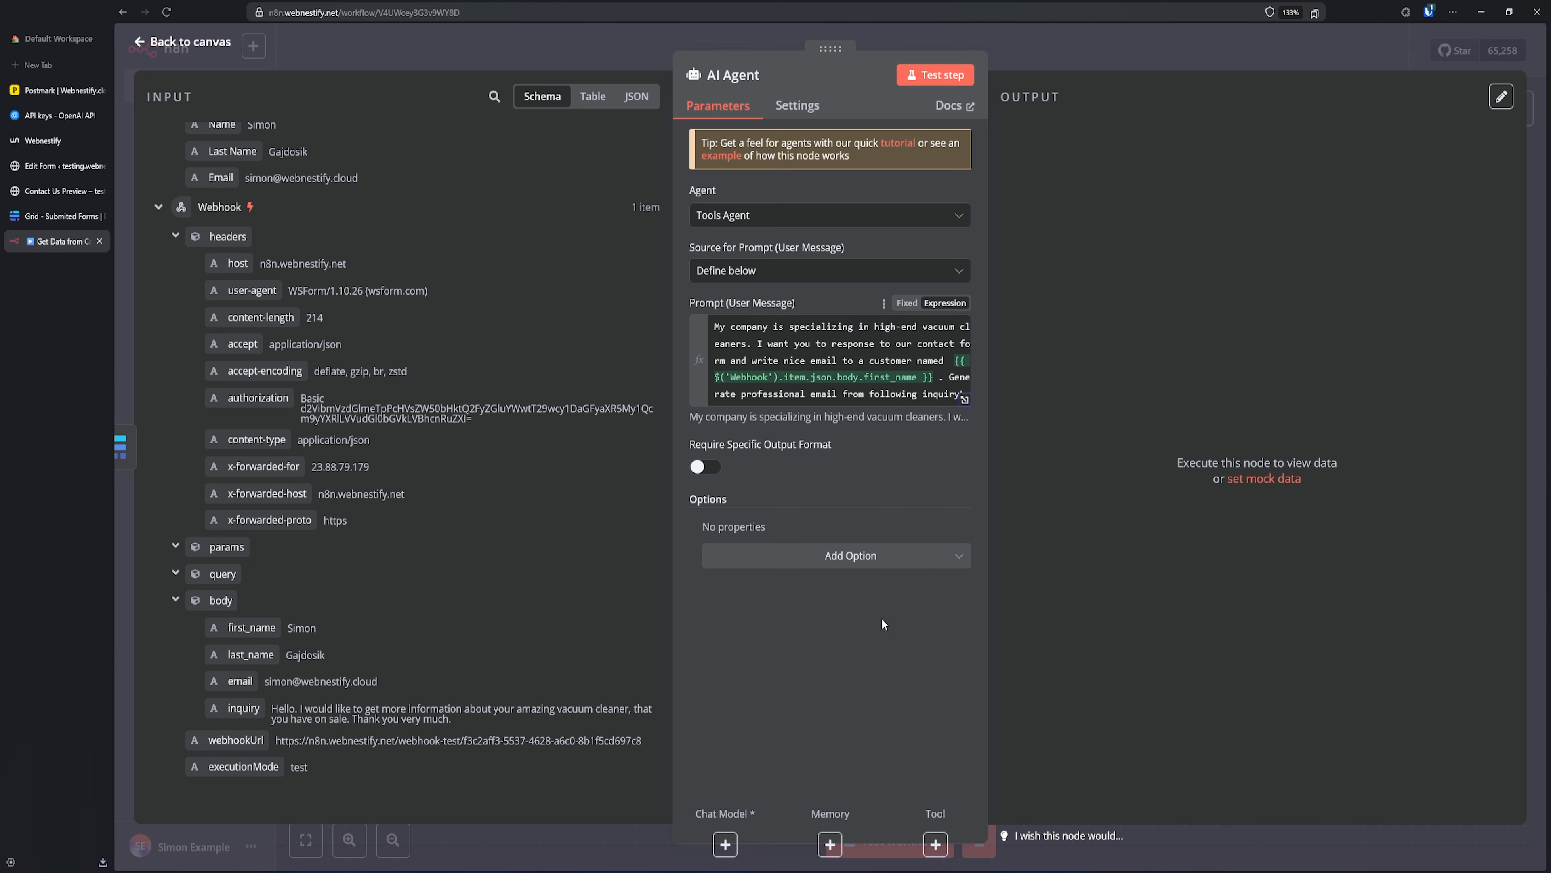
pyautogui.click(964, 401)
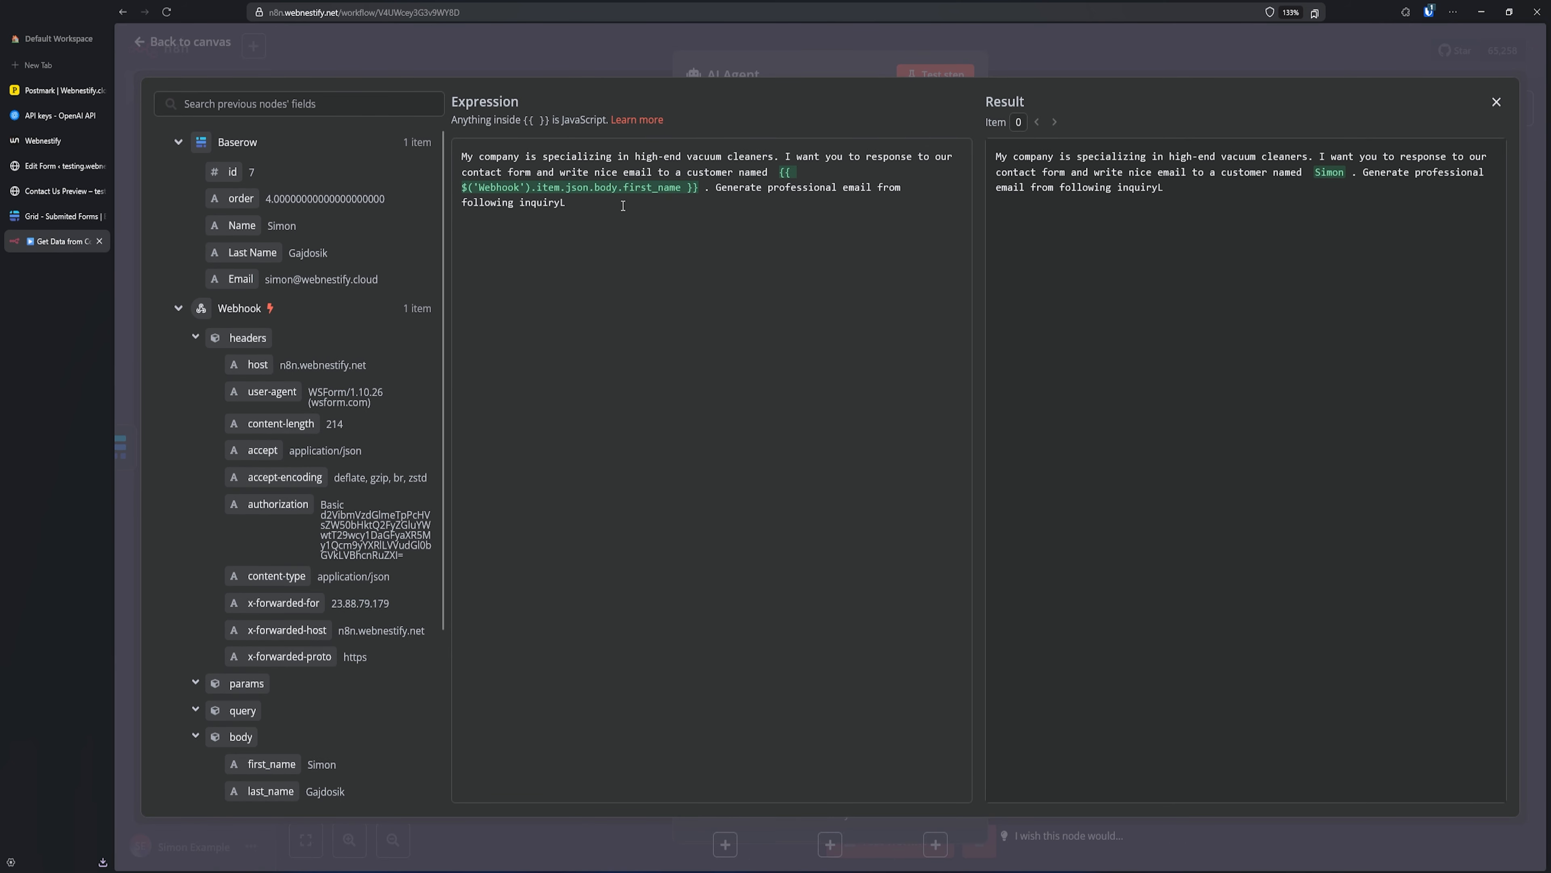
# - Remove the stray L, insert the Webhook body.inquiry expression with a closing period, and close the editor
pyautogui.press('BackSpace')
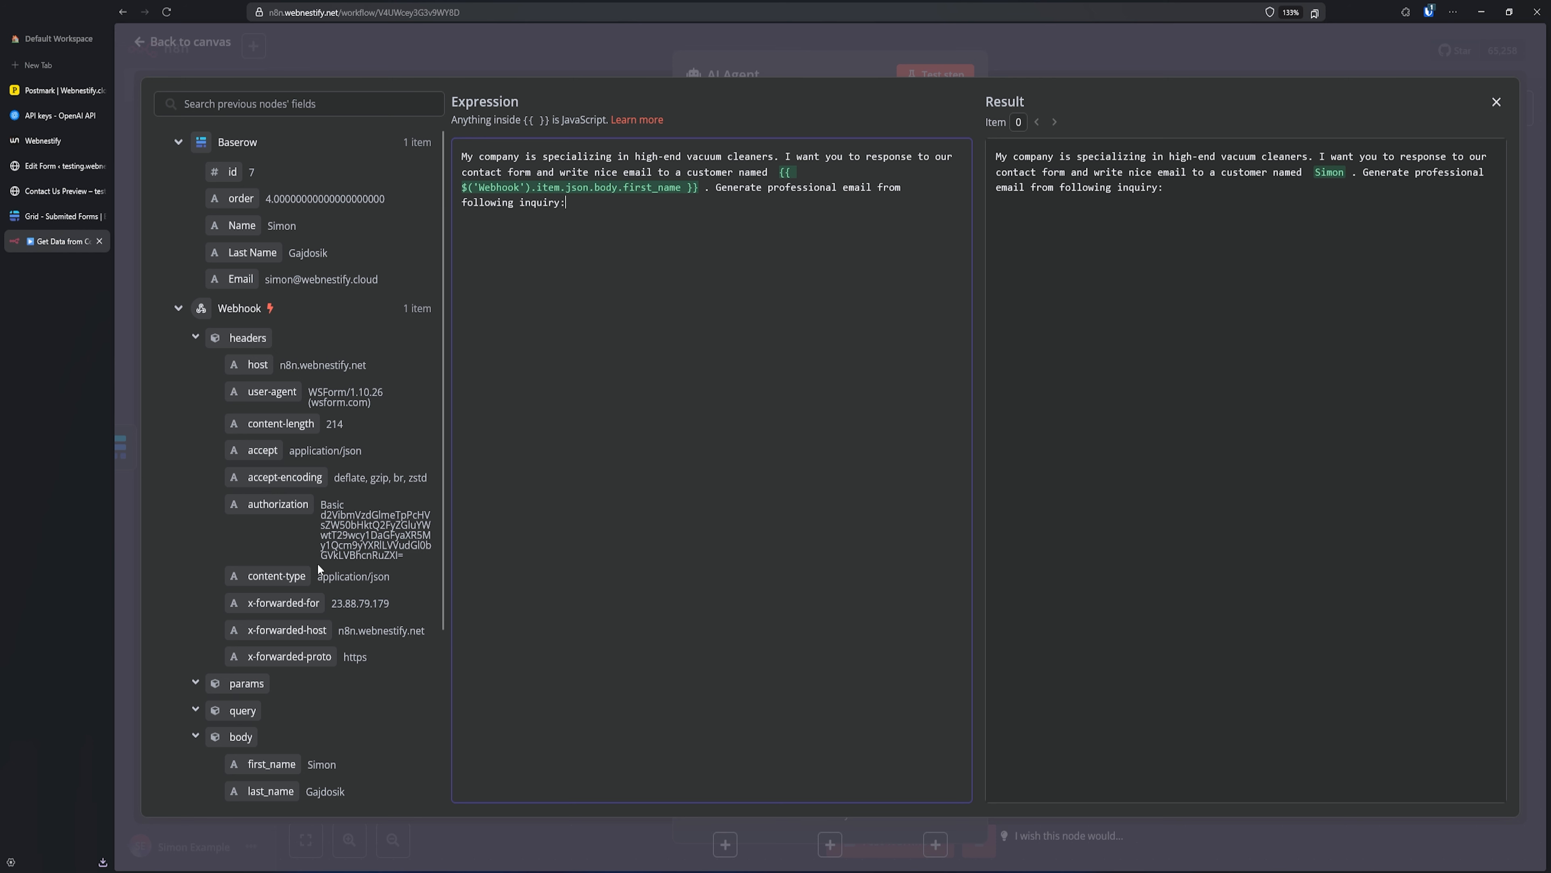
pyautogui.scroll(-3, 364, 657)
pyautogui.moveTo(277, 643); pyautogui.dragTo(601, 223)
pyautogui.click(844, 206)
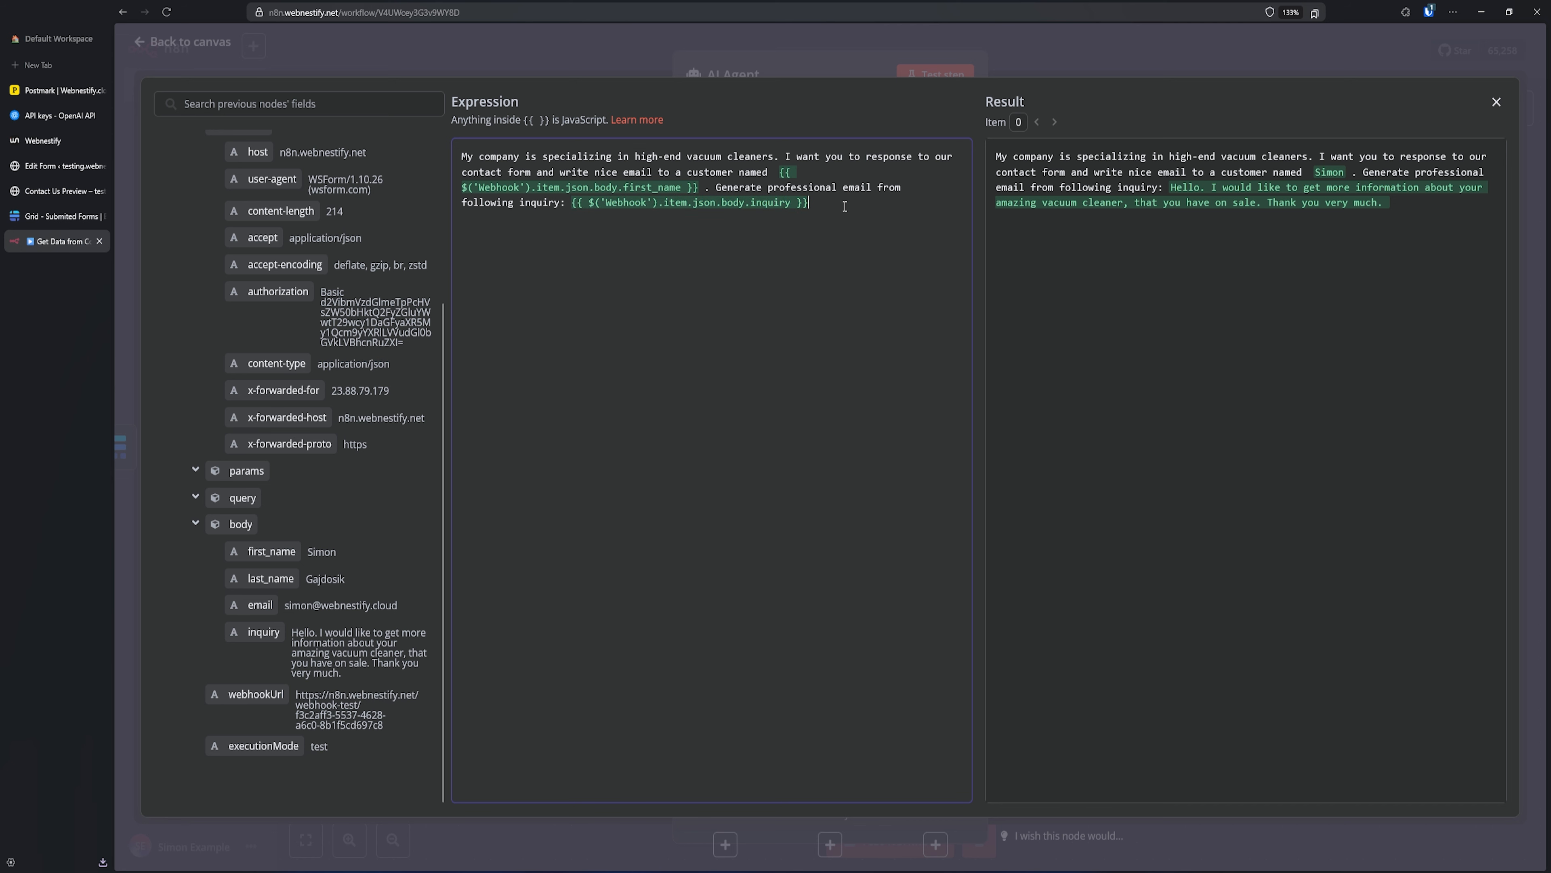
pyautogui.write('.')
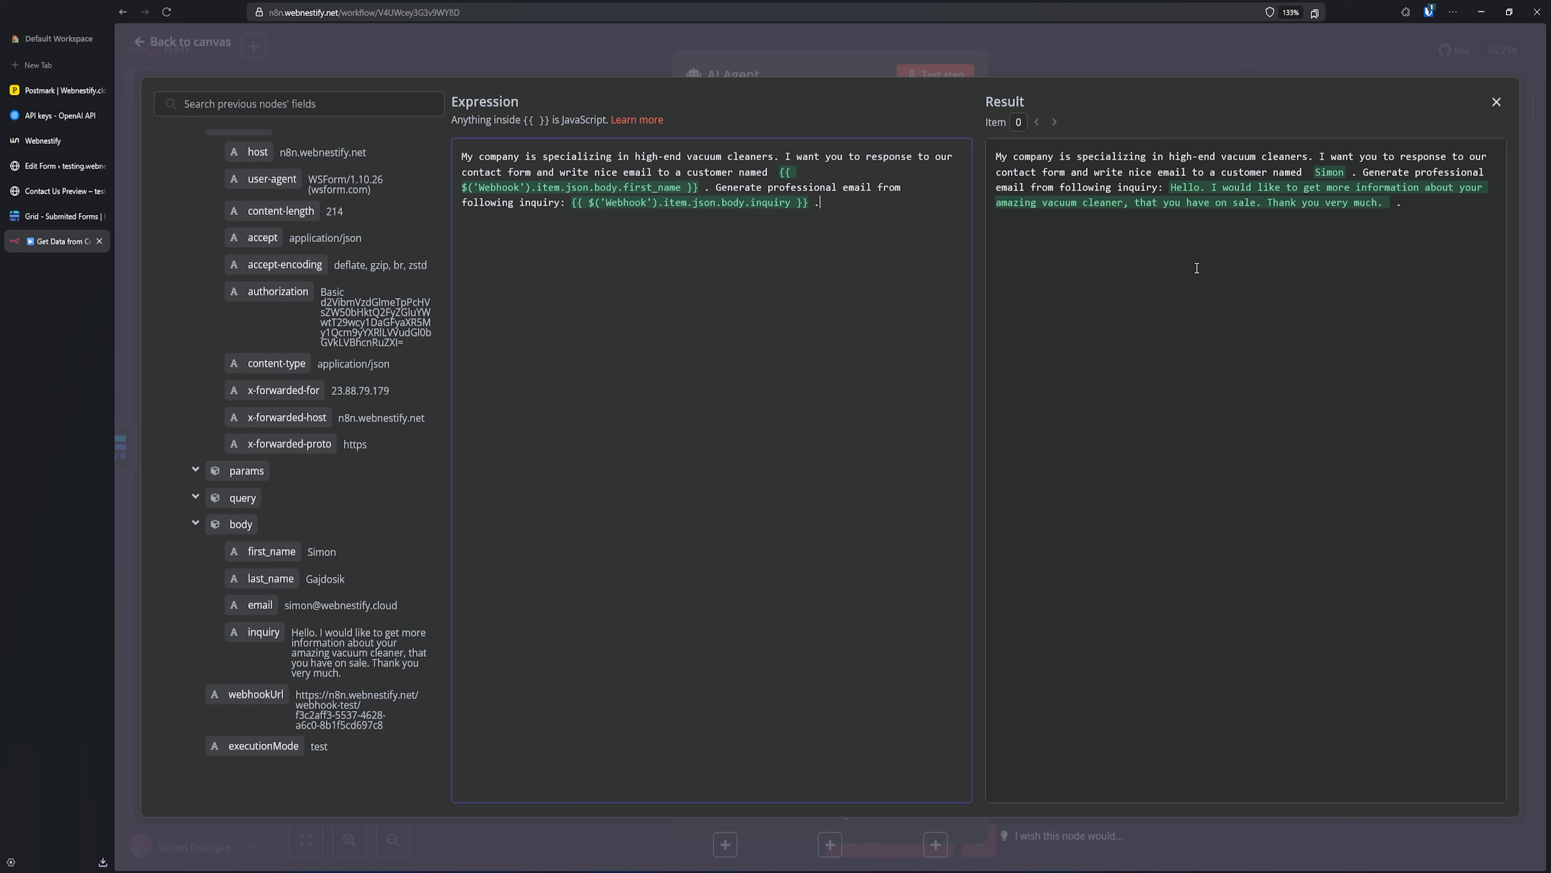
pyautogui.click(1114, 50)
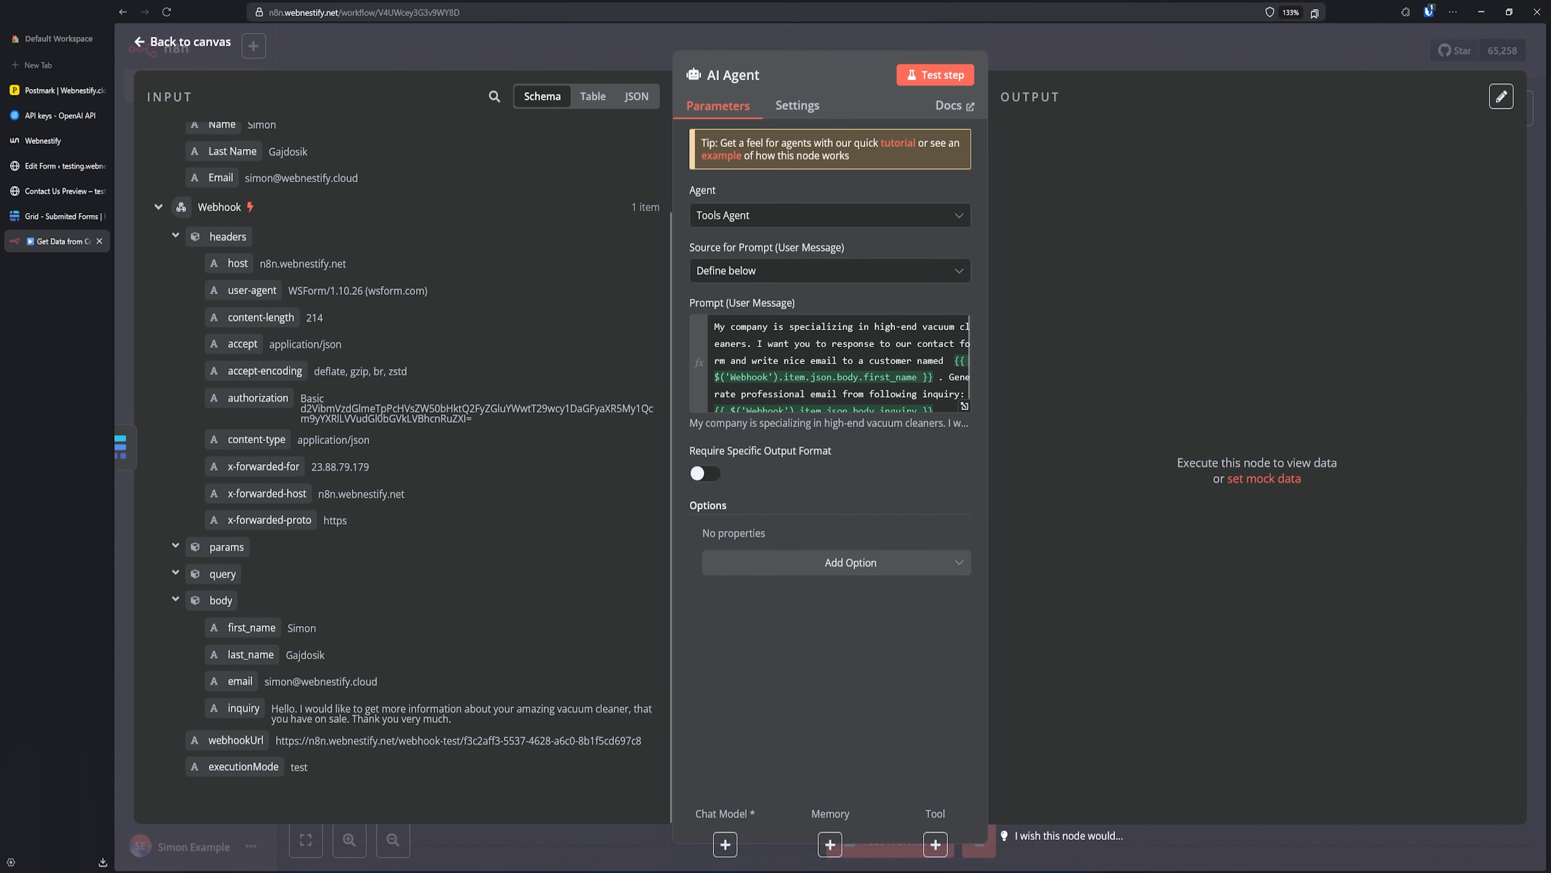
# - Test-run the AI Agent step, then return to the canvas centred on the agent
pyautogui.click(932, 75)
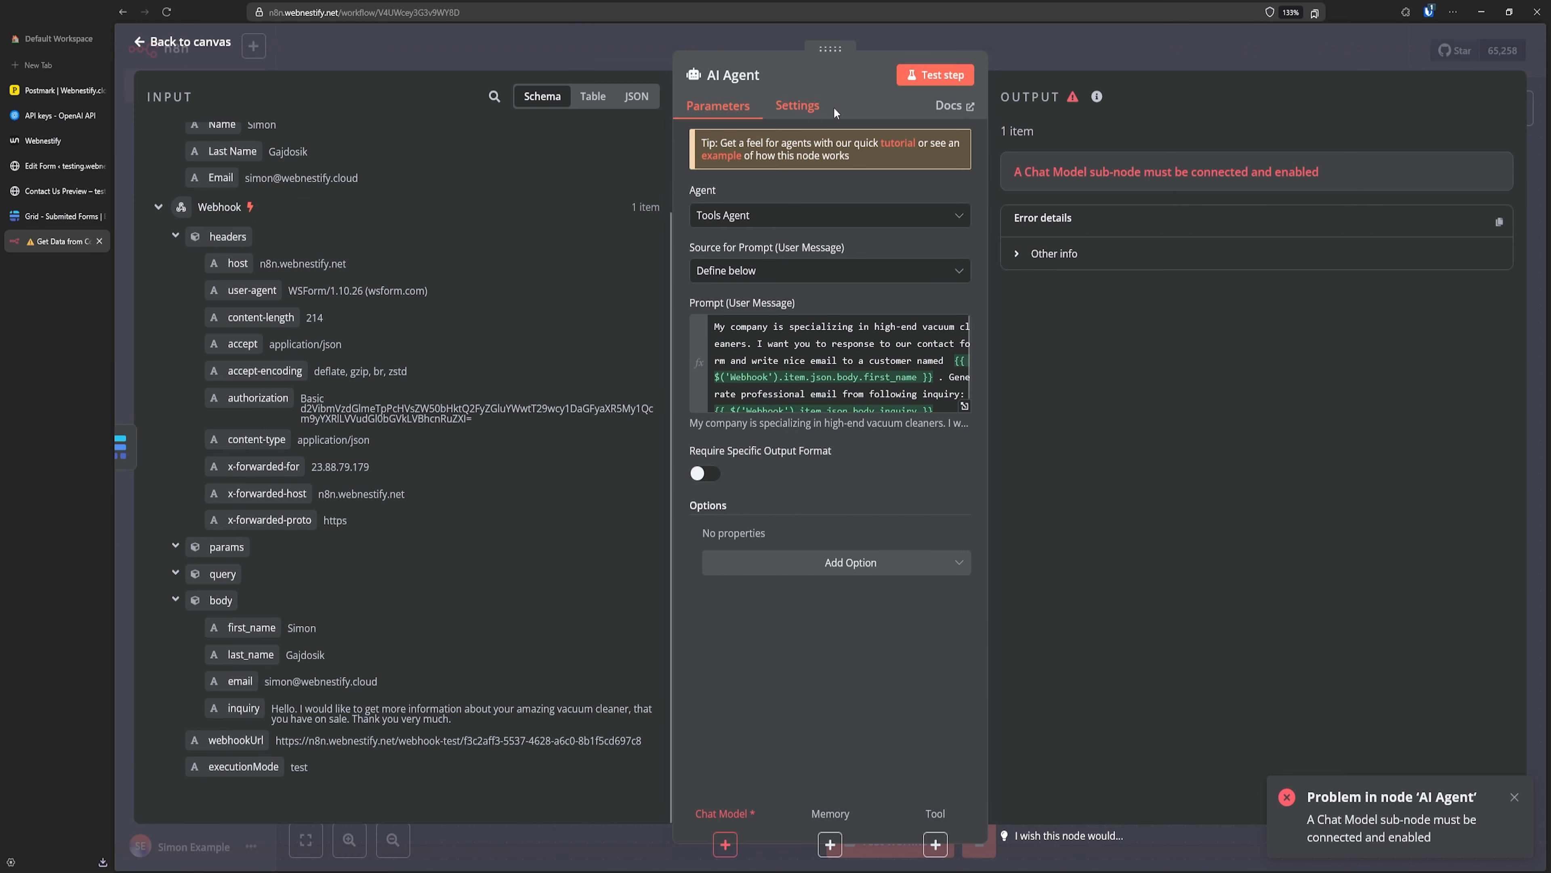
pyautogui.click(1052, 43)
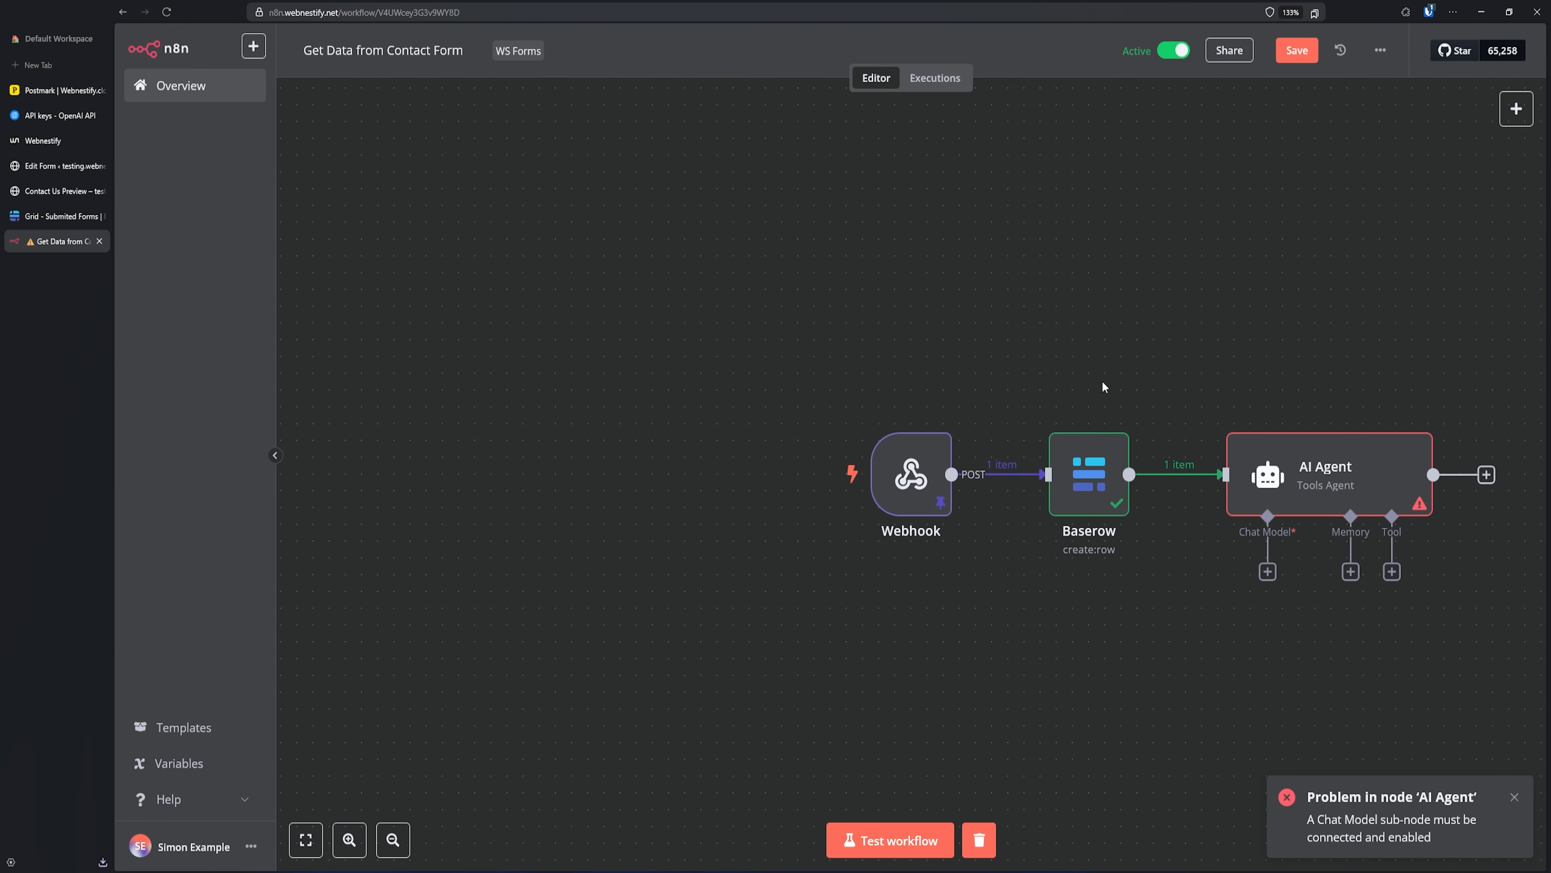
pyautogui.moveTo(1161, 286); pyautogui.dragTo(701, 206)
pyautogui.scroll(3, 758, 248)
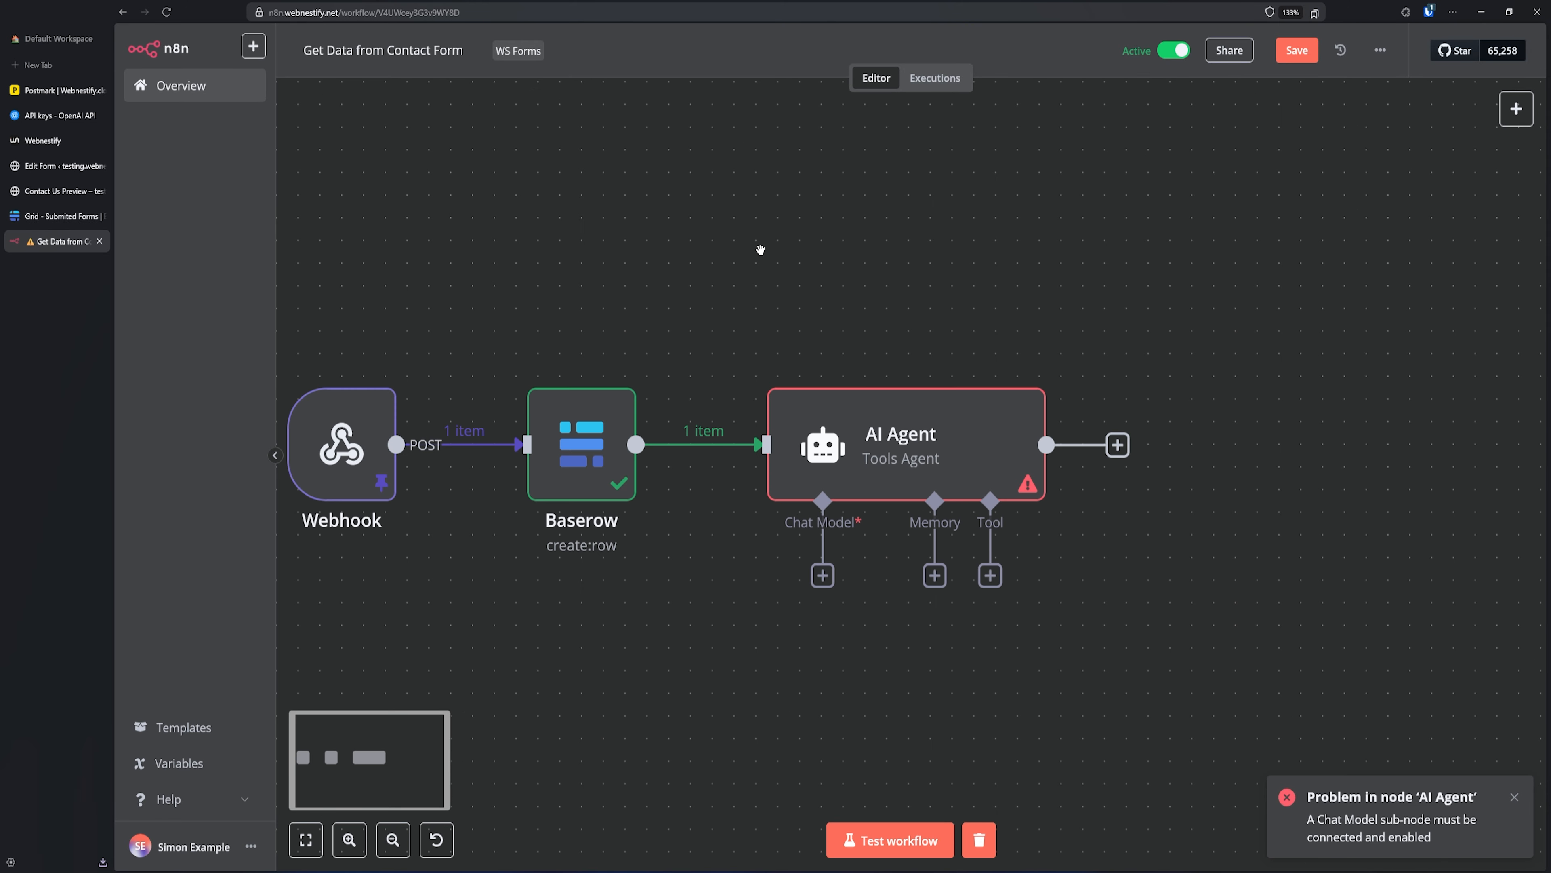
# - Attach an OpenAI Chat Model to the AI Agent, start a new credential, and copy a fresh API key
pyautogui.click(828, 585)
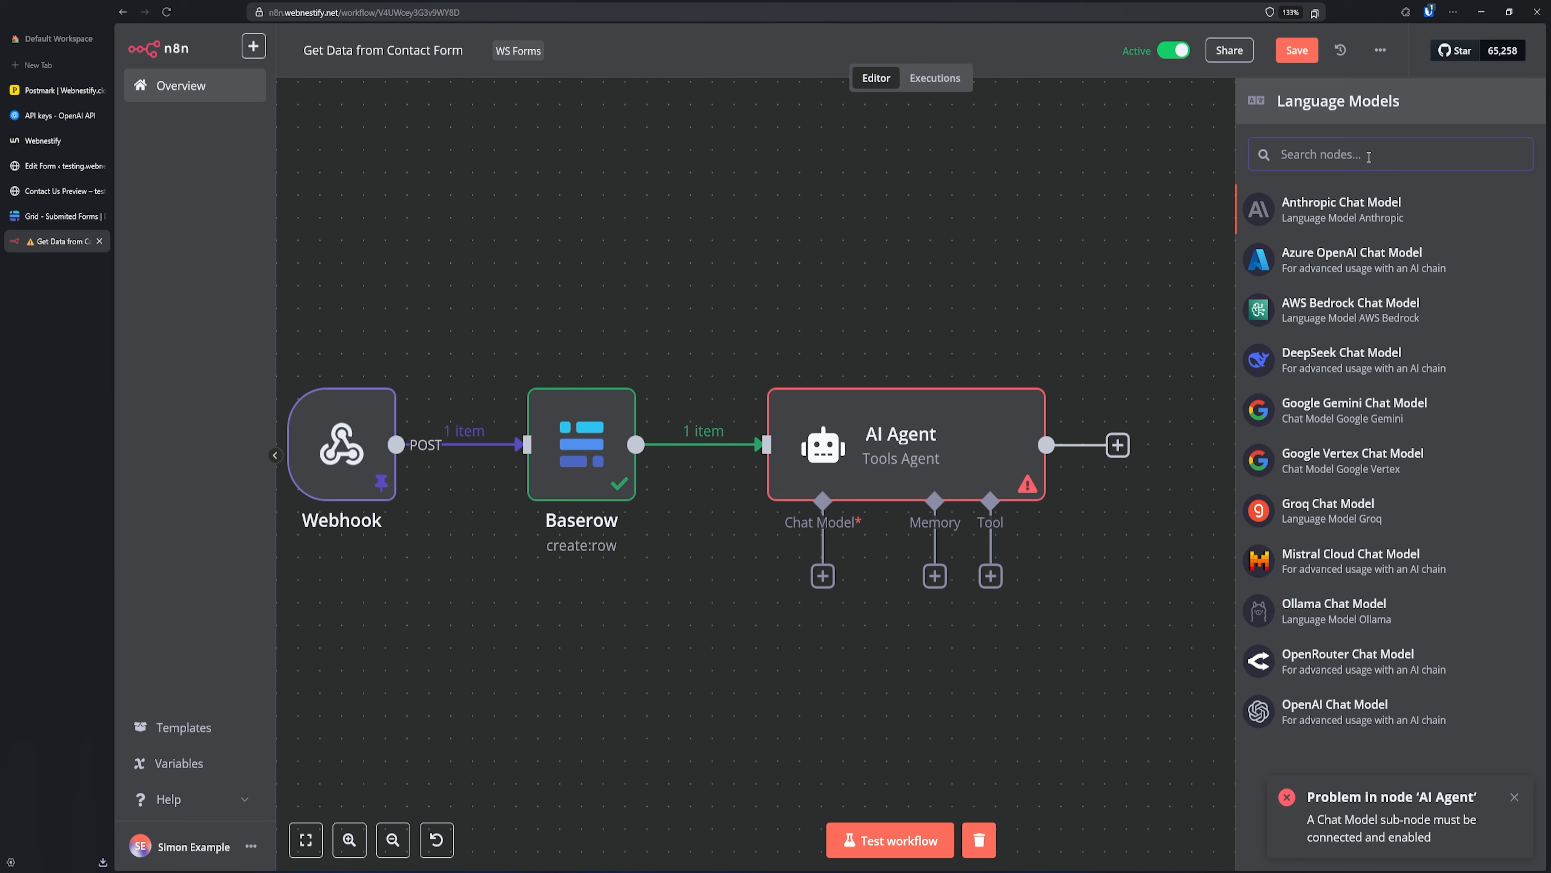
pyautogui.write('op')
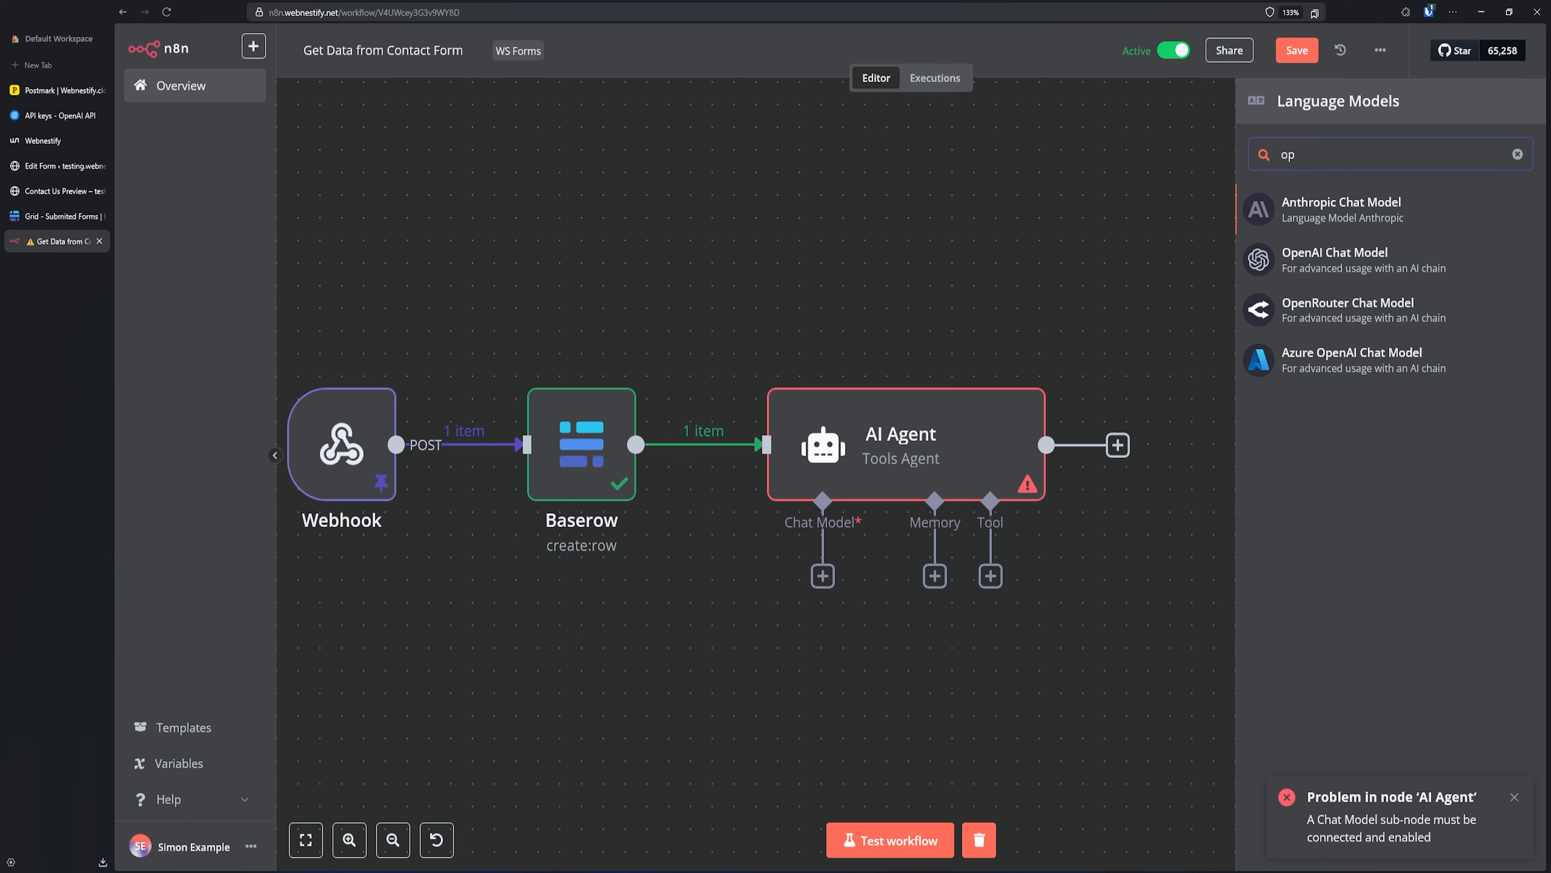
pyautogui.click(1363, 266)
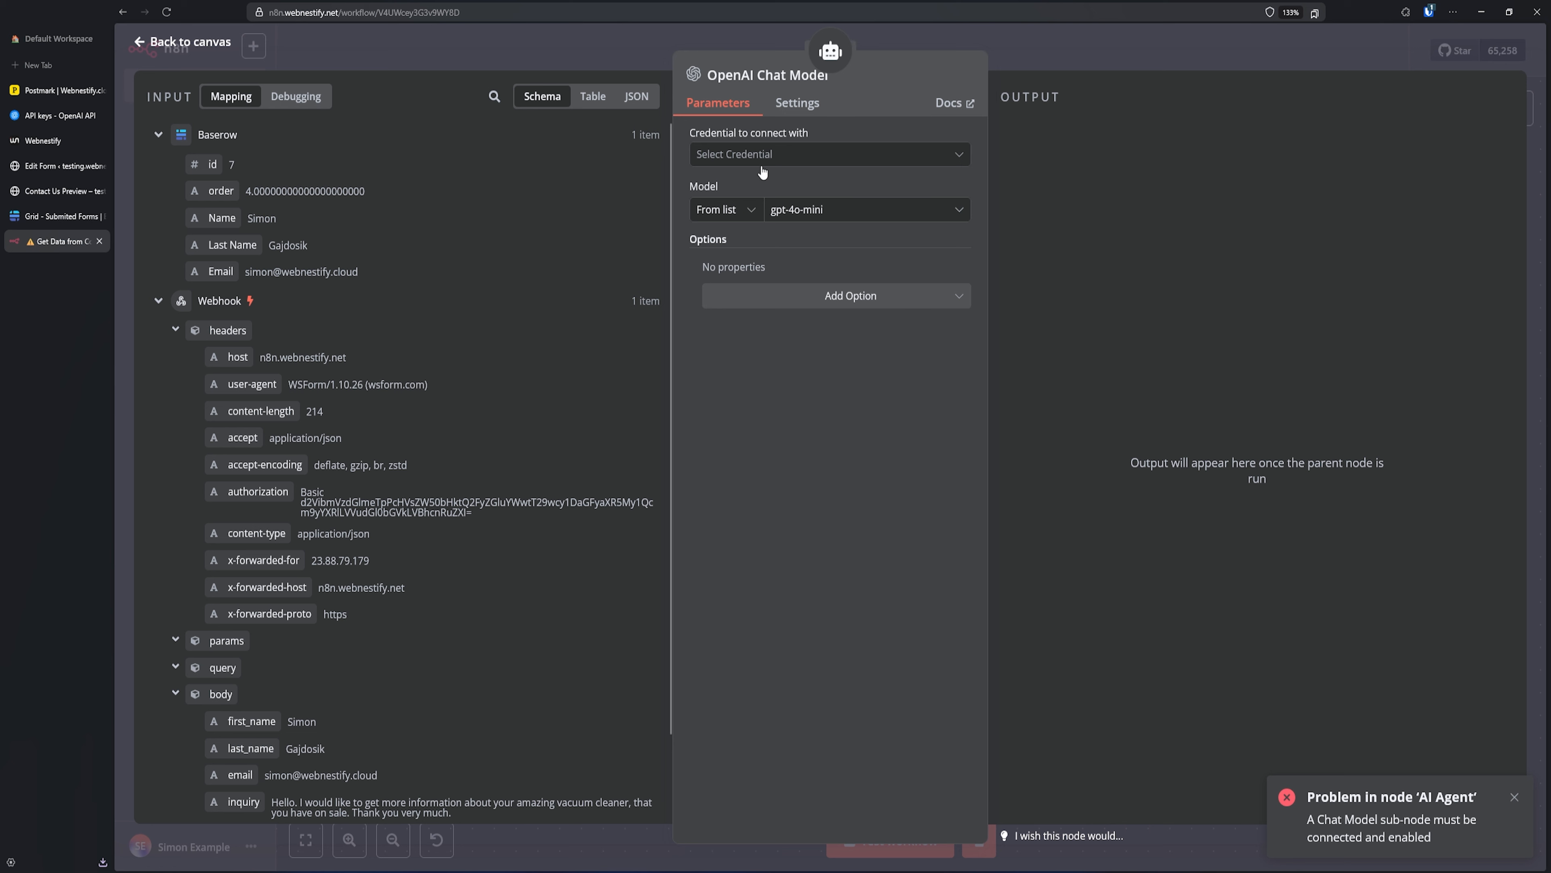
pyautogui.click(789, 156)
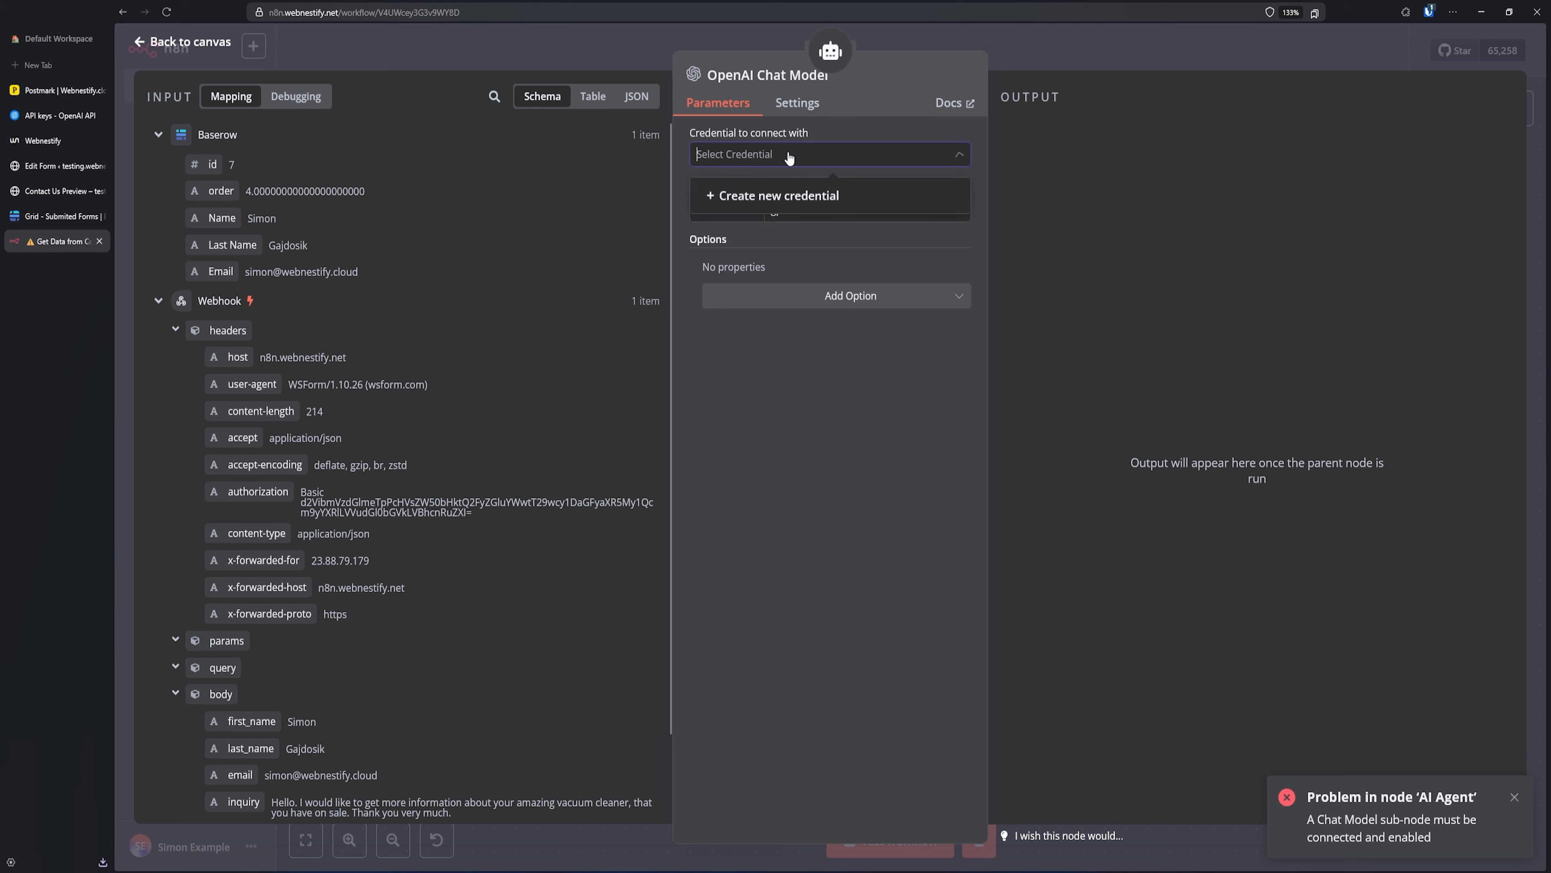
pyautogui.click(777, 197)
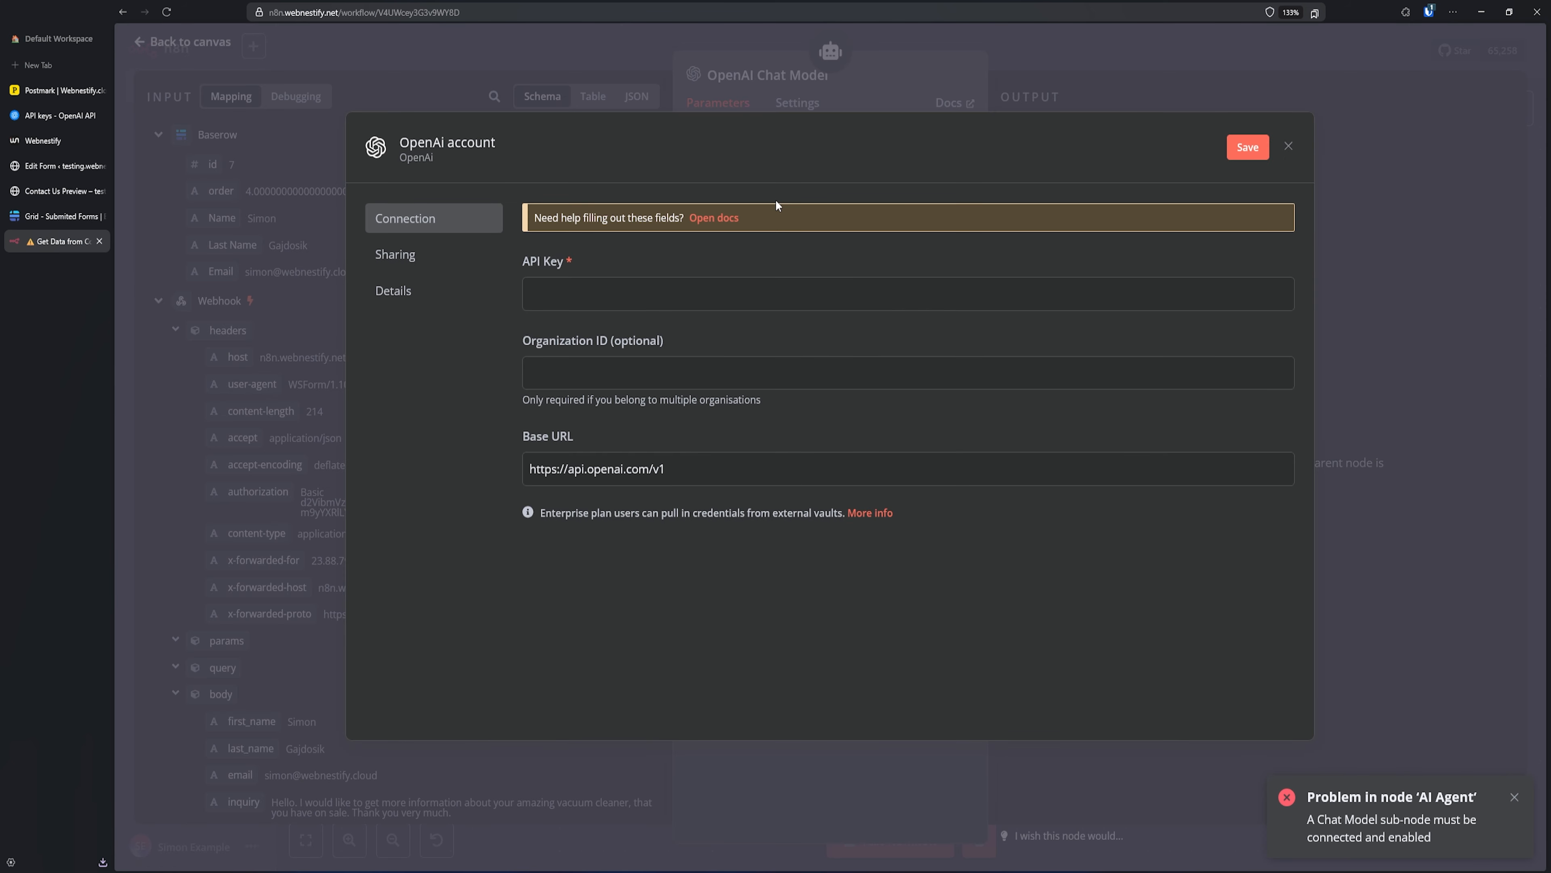
pyautogui.click(48, 115)
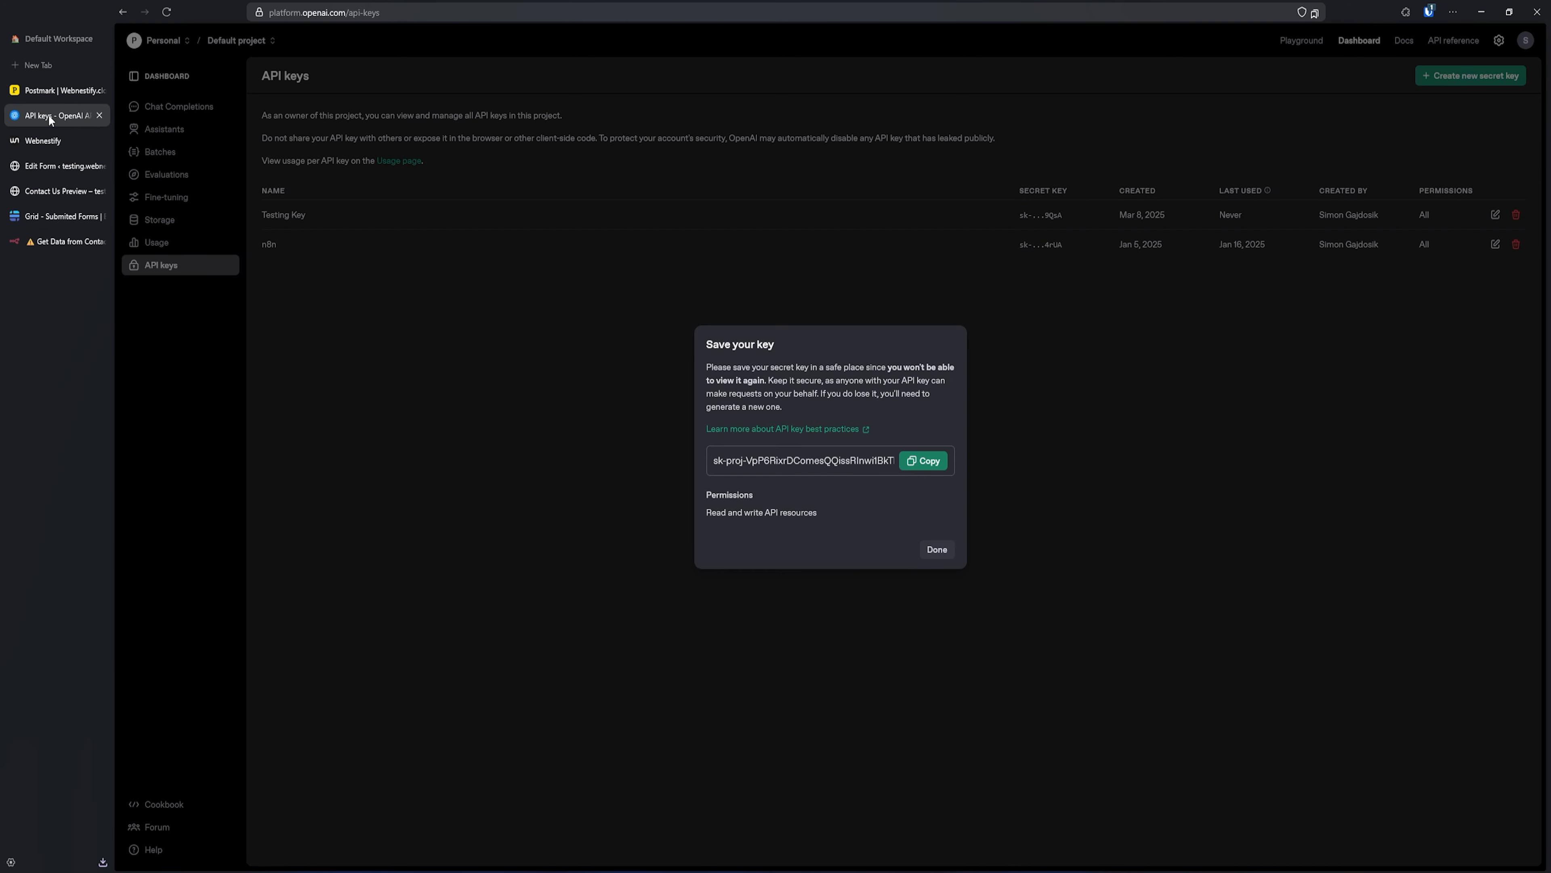
pyautogui.click(923, 461)
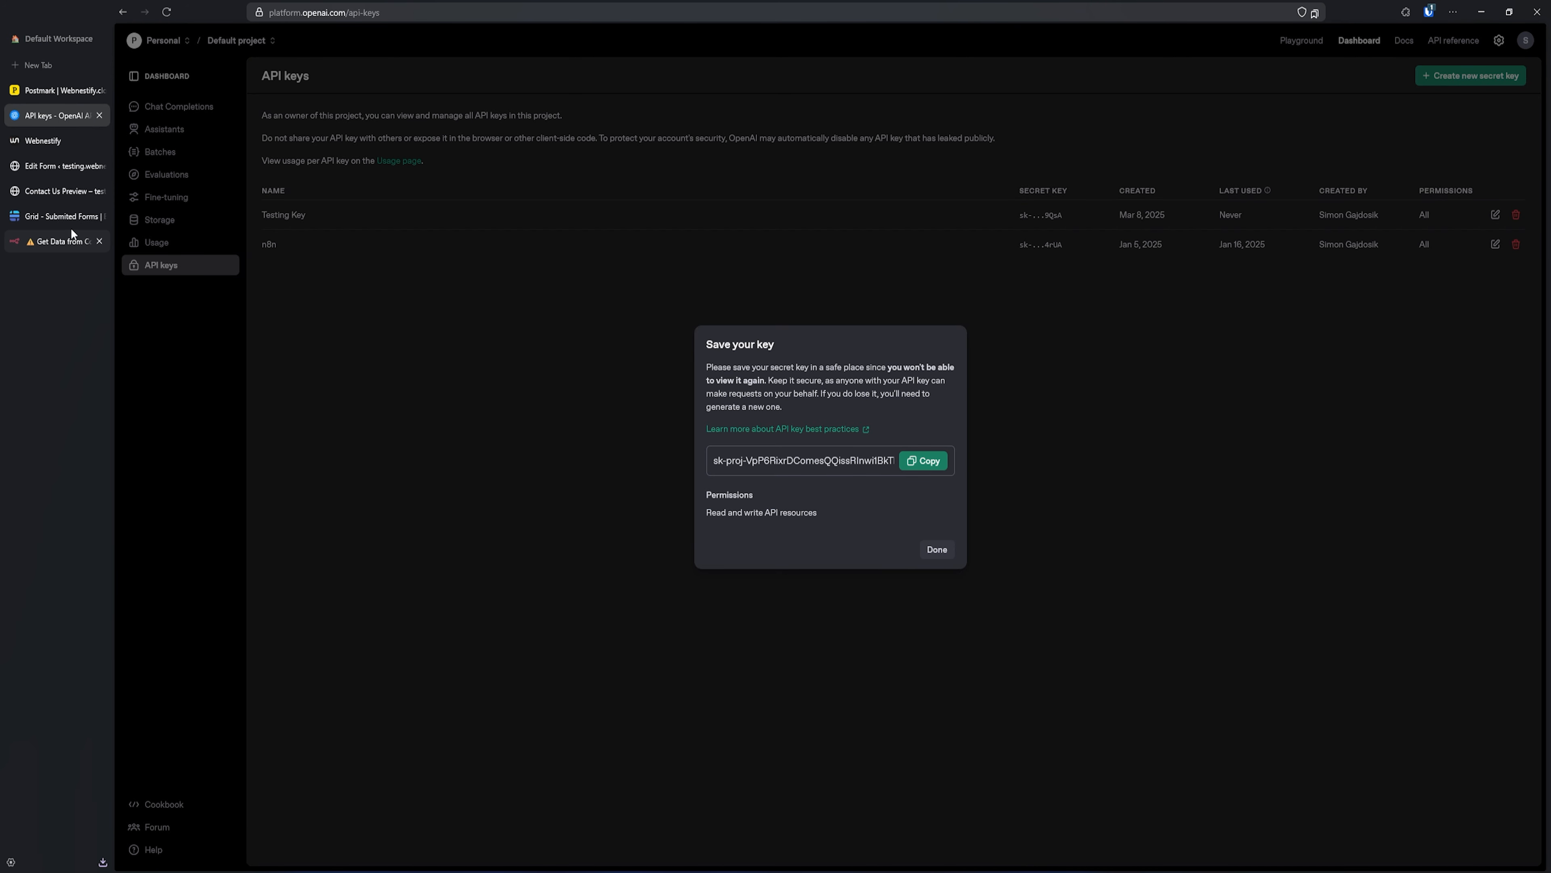
pyautogui.click(55, 240)
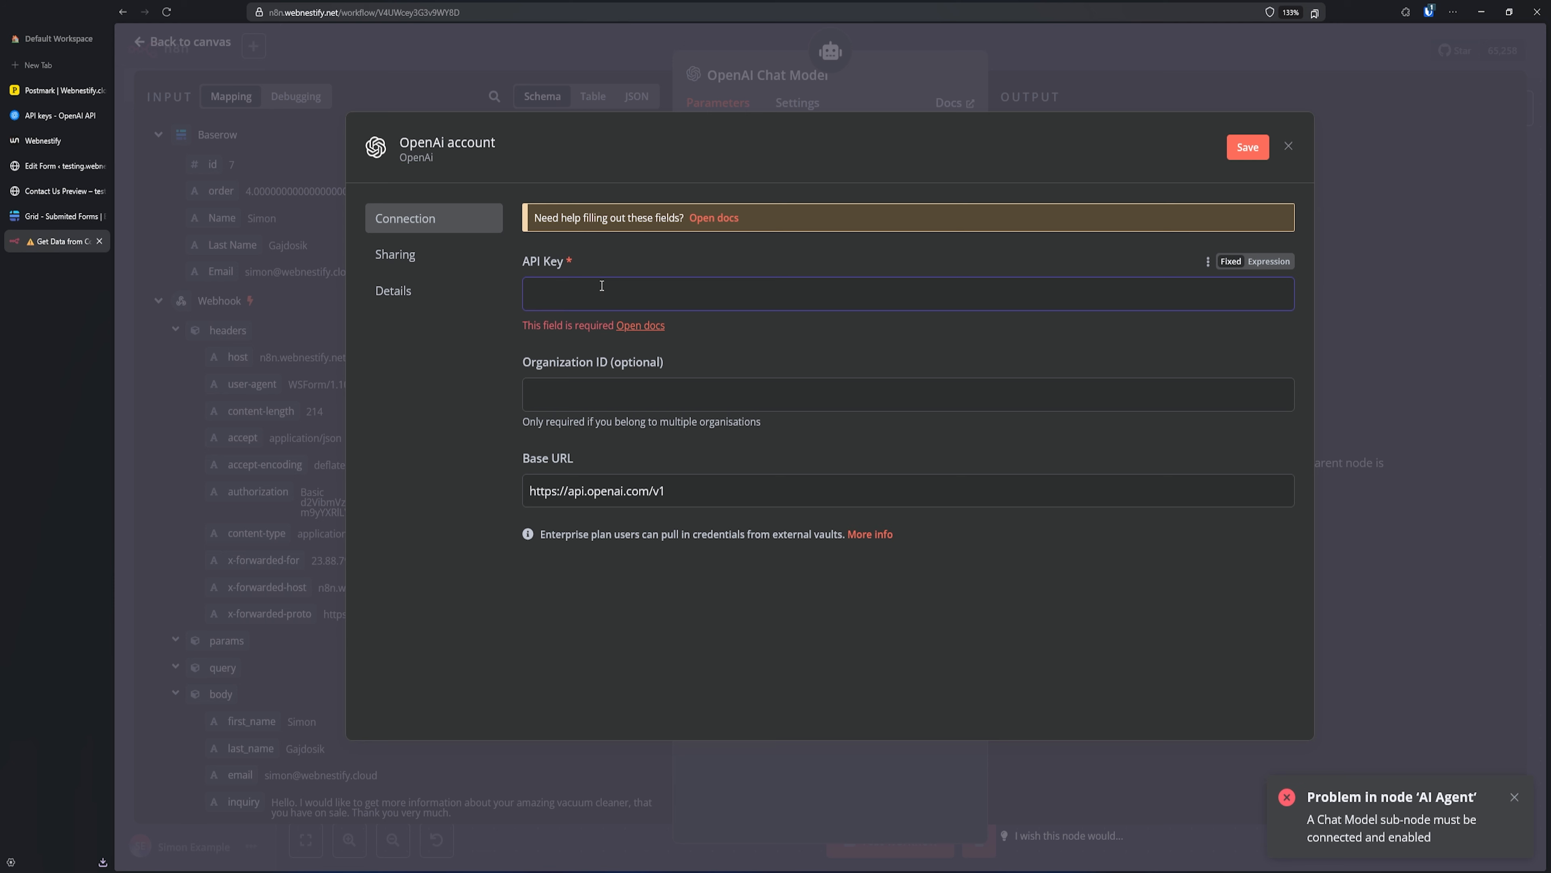
# - Paste the API key, rename the credential 'OpenAi Test', save it and close the form
pyautogui.hotkey('ctrl', 'v')
pyautogui.click(448, 145)
pyautogui.doubleClick(449, 146)
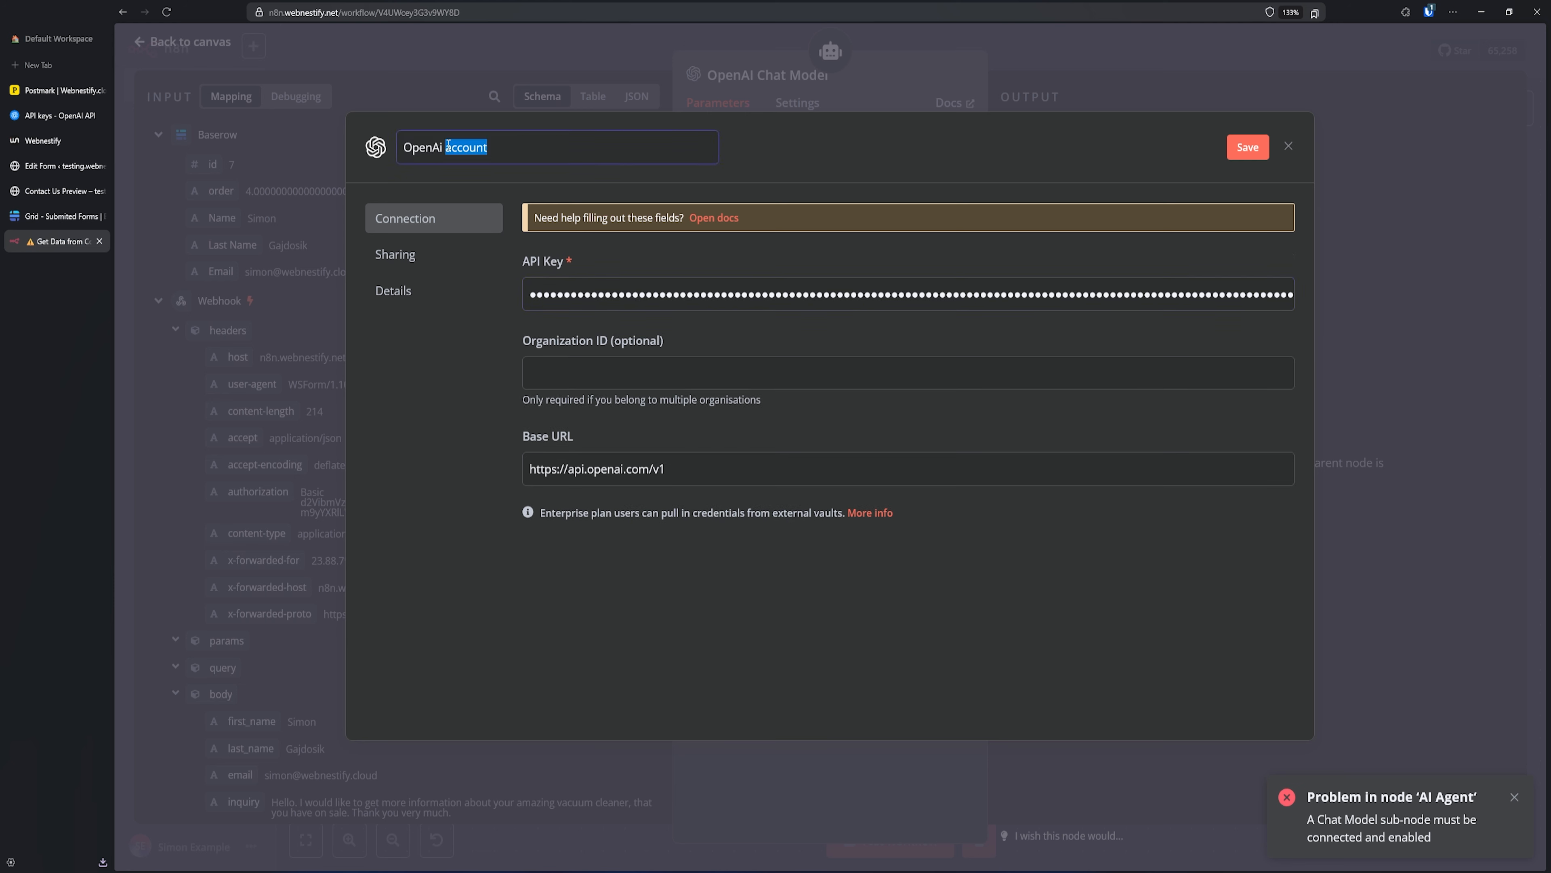
pyautogui.write('My')
pyautogui.press('BackSpace')
pyautogui.press('BackSpace')
pyautogui.write('Test')
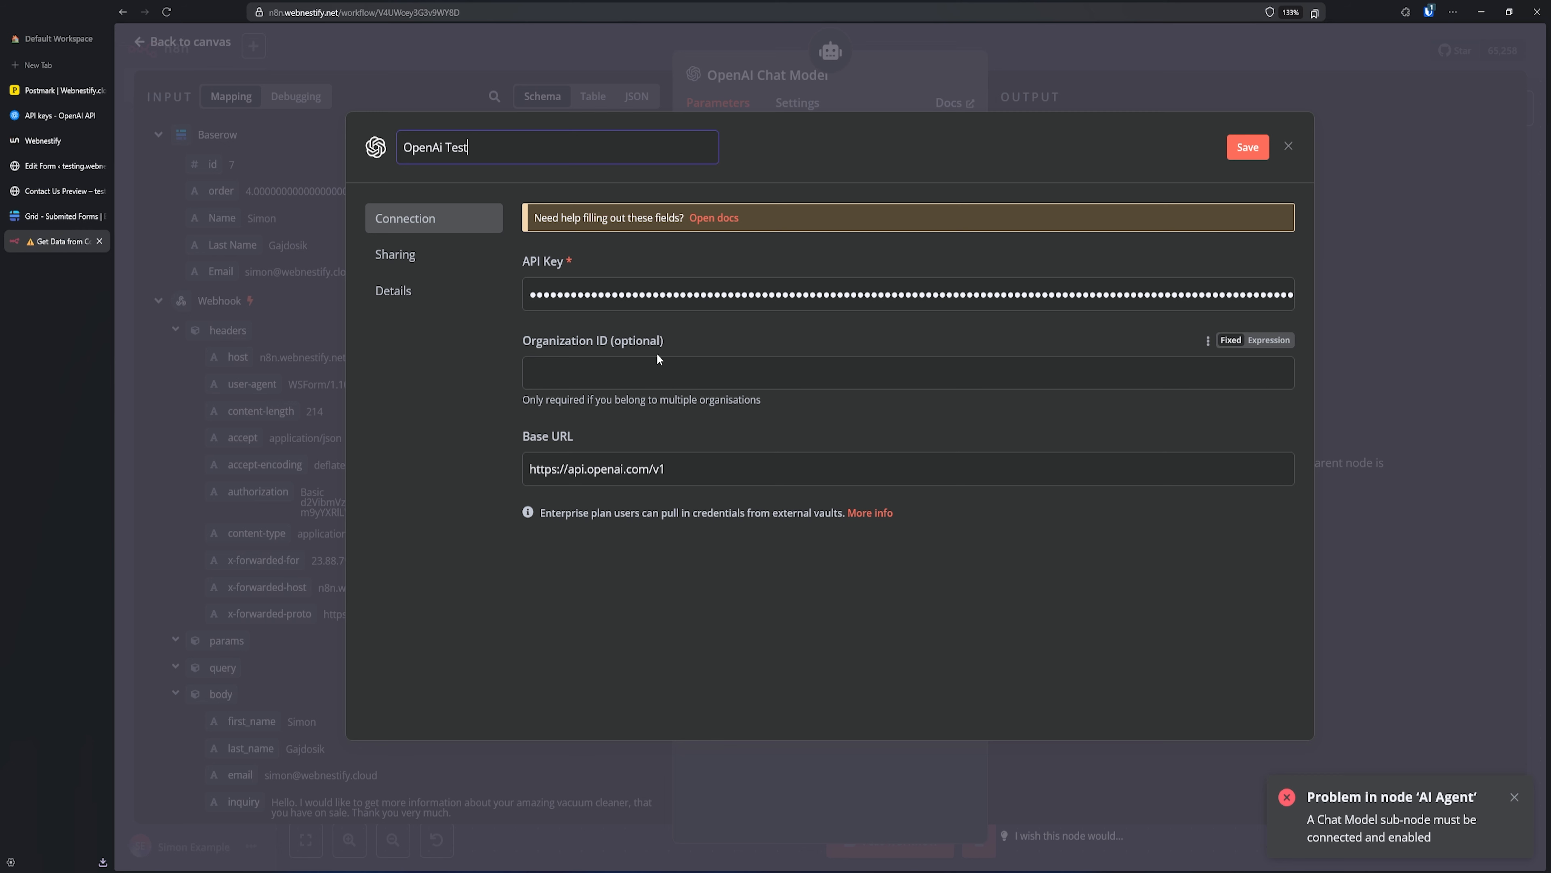
pyautogui.click(1246, 148)
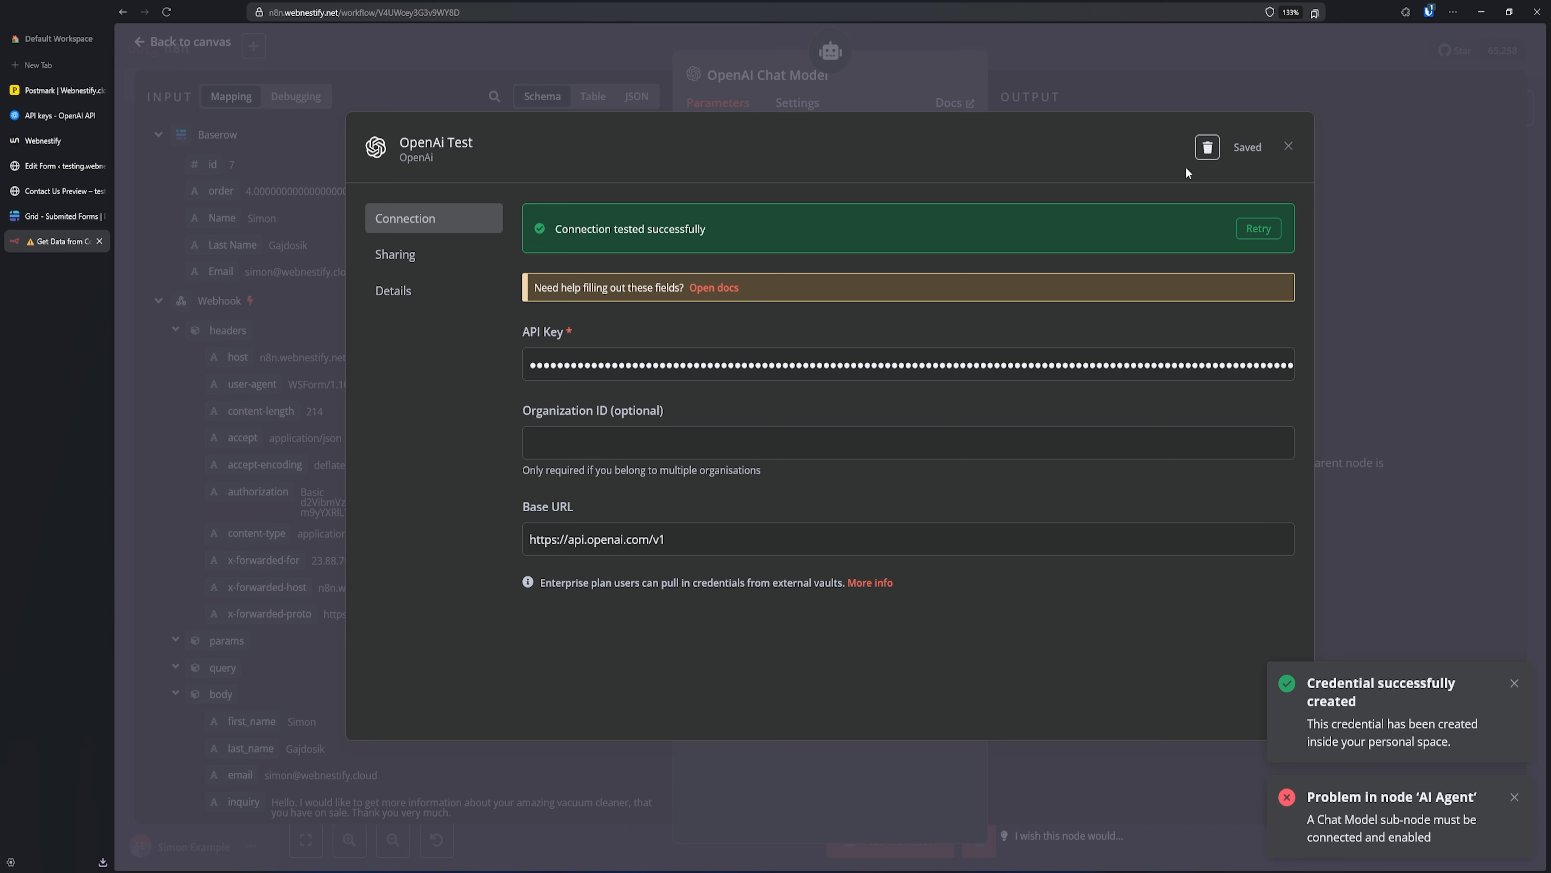
pyautogui.click(1288, 146)
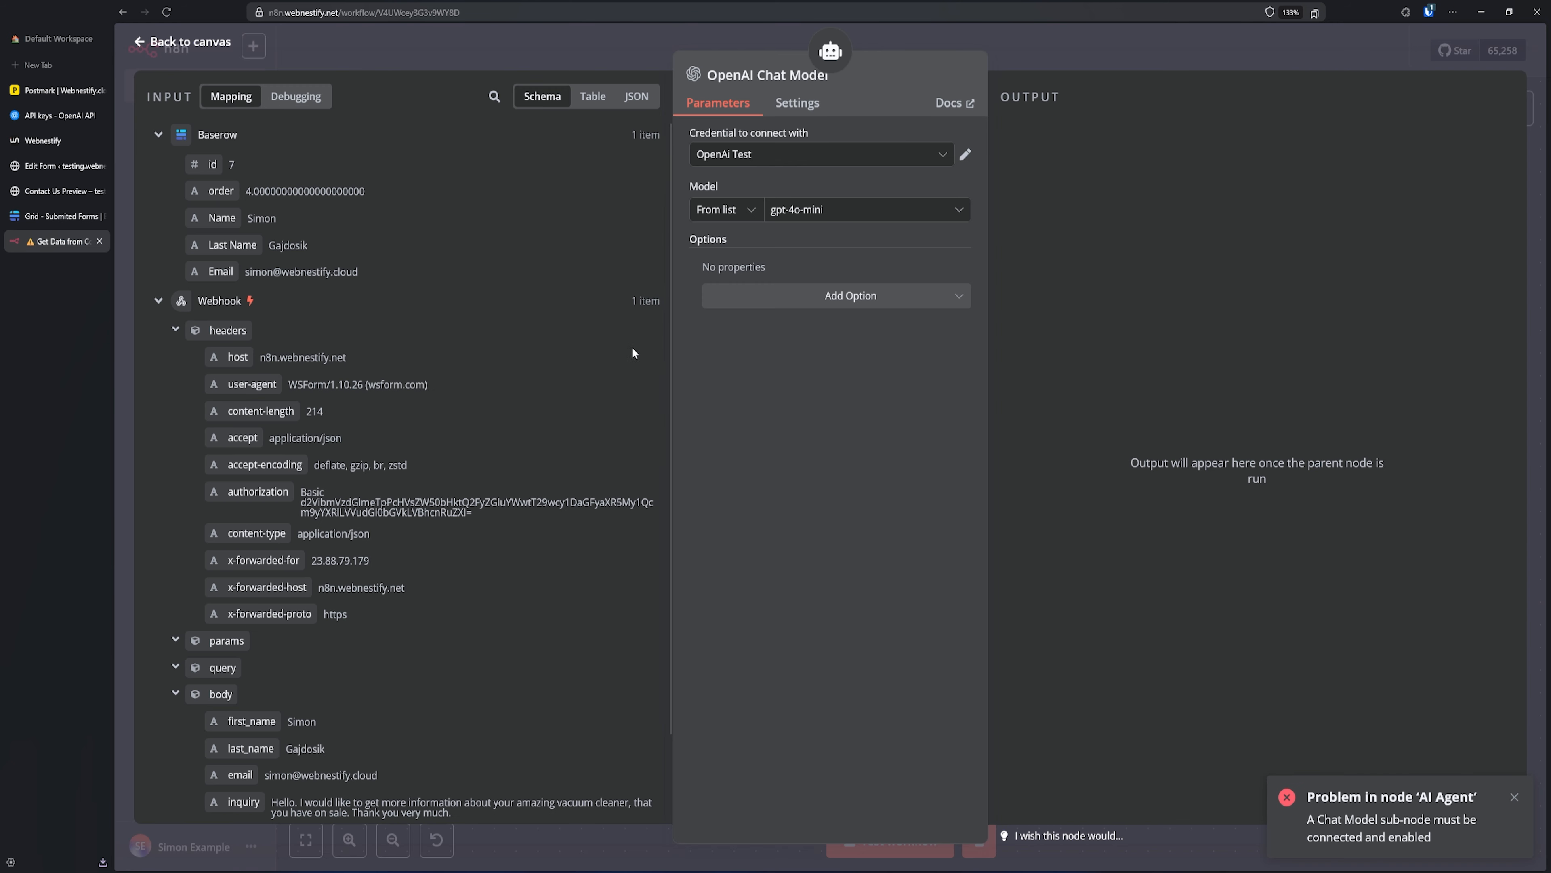
# - In the DeepSeek Chat Model node, create a credential named 'testing' with the pasted API key
pyautogui.click(842, 211)
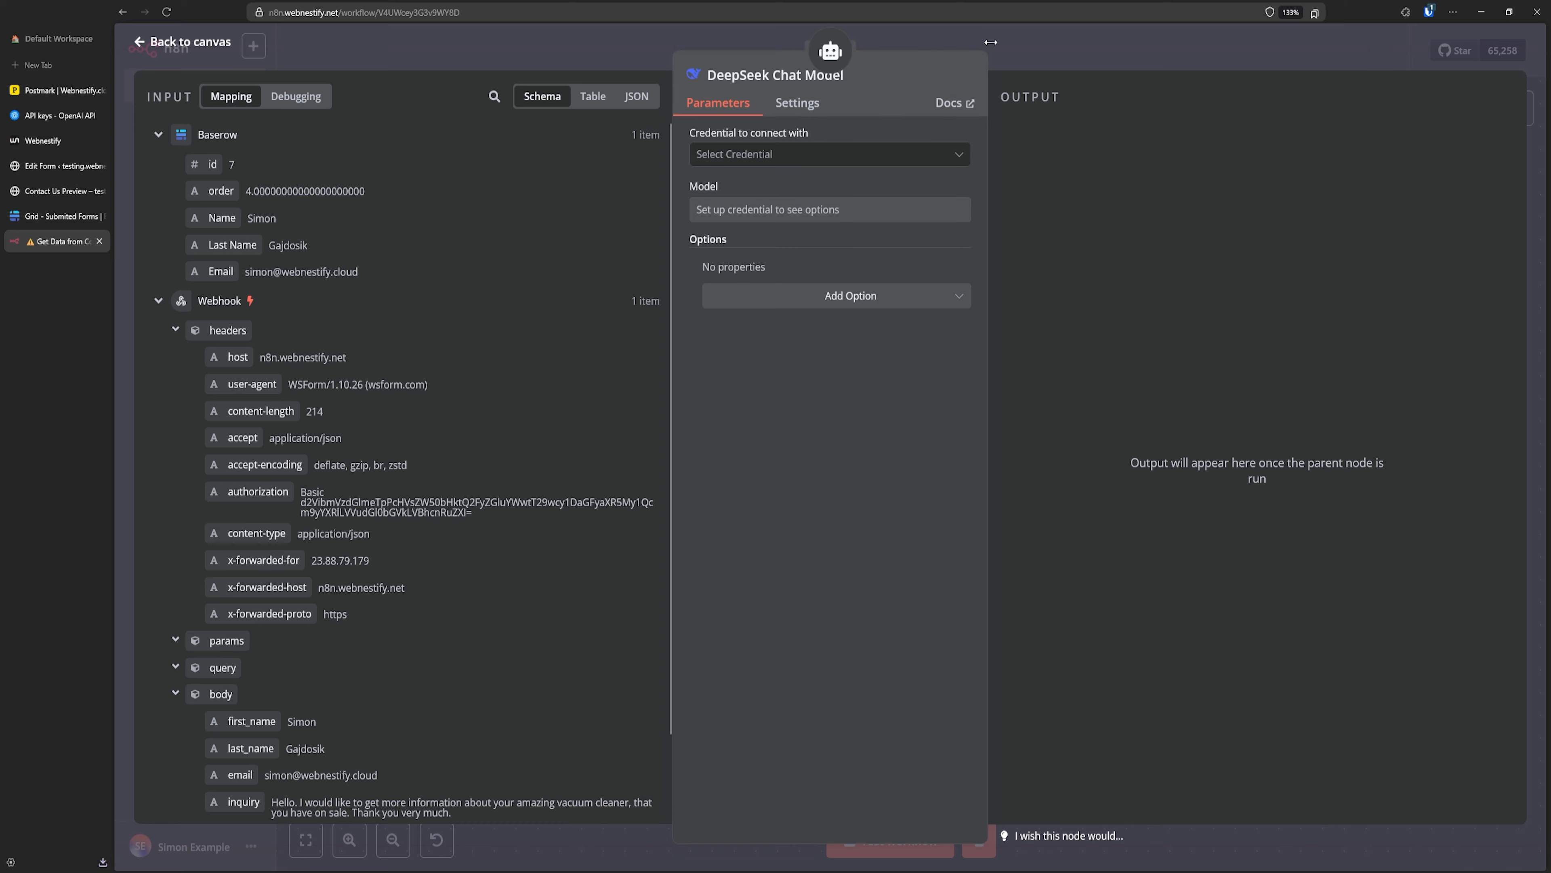
pyautogui.press('Escape')
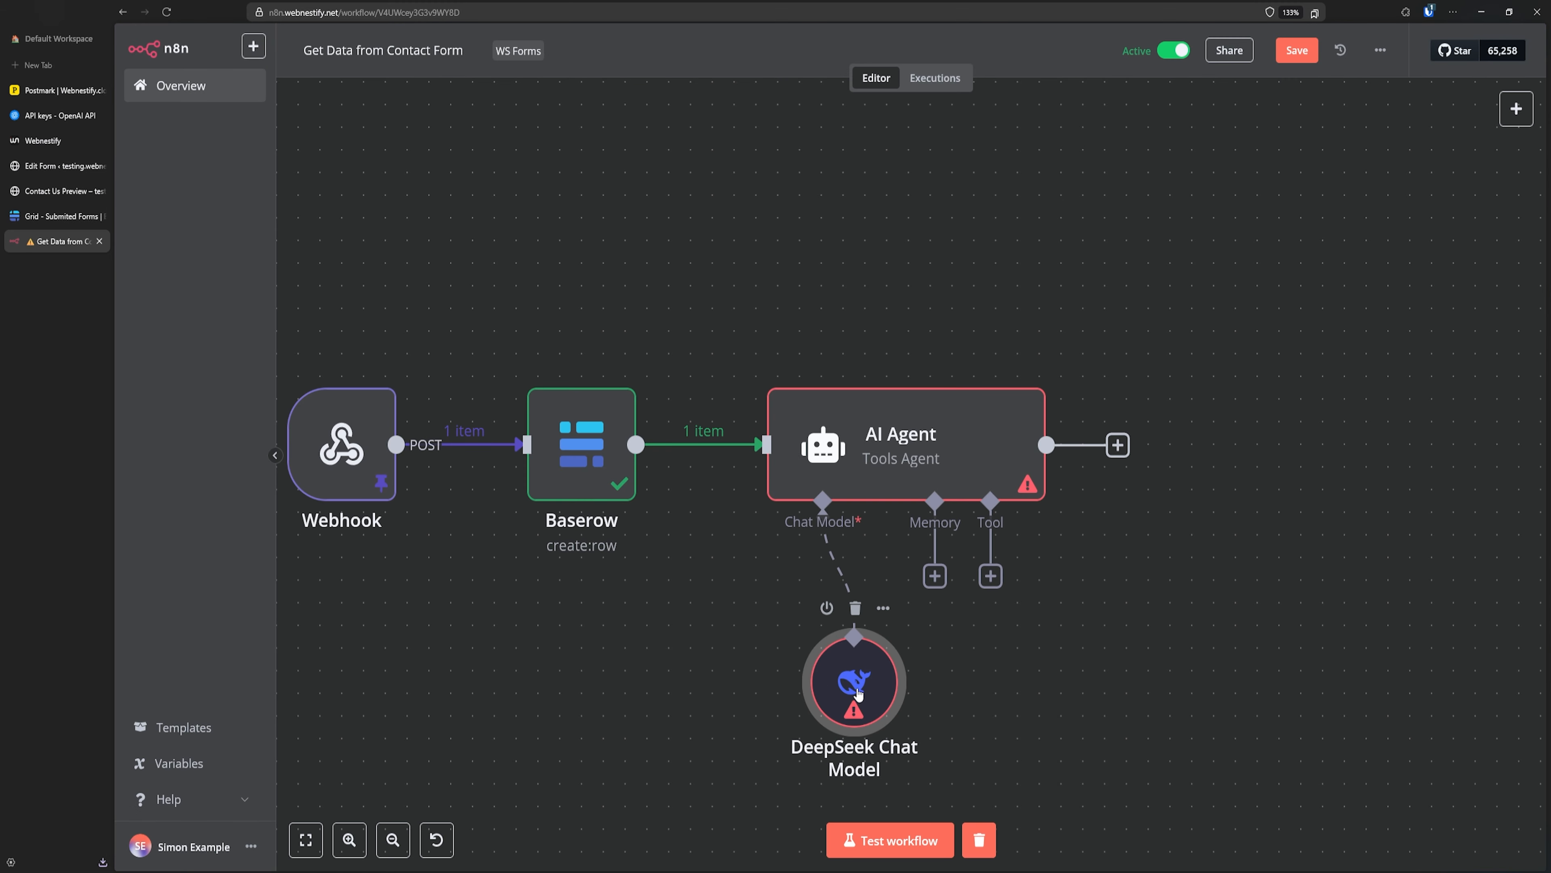
pyautogui.doubleClick(864, 679)
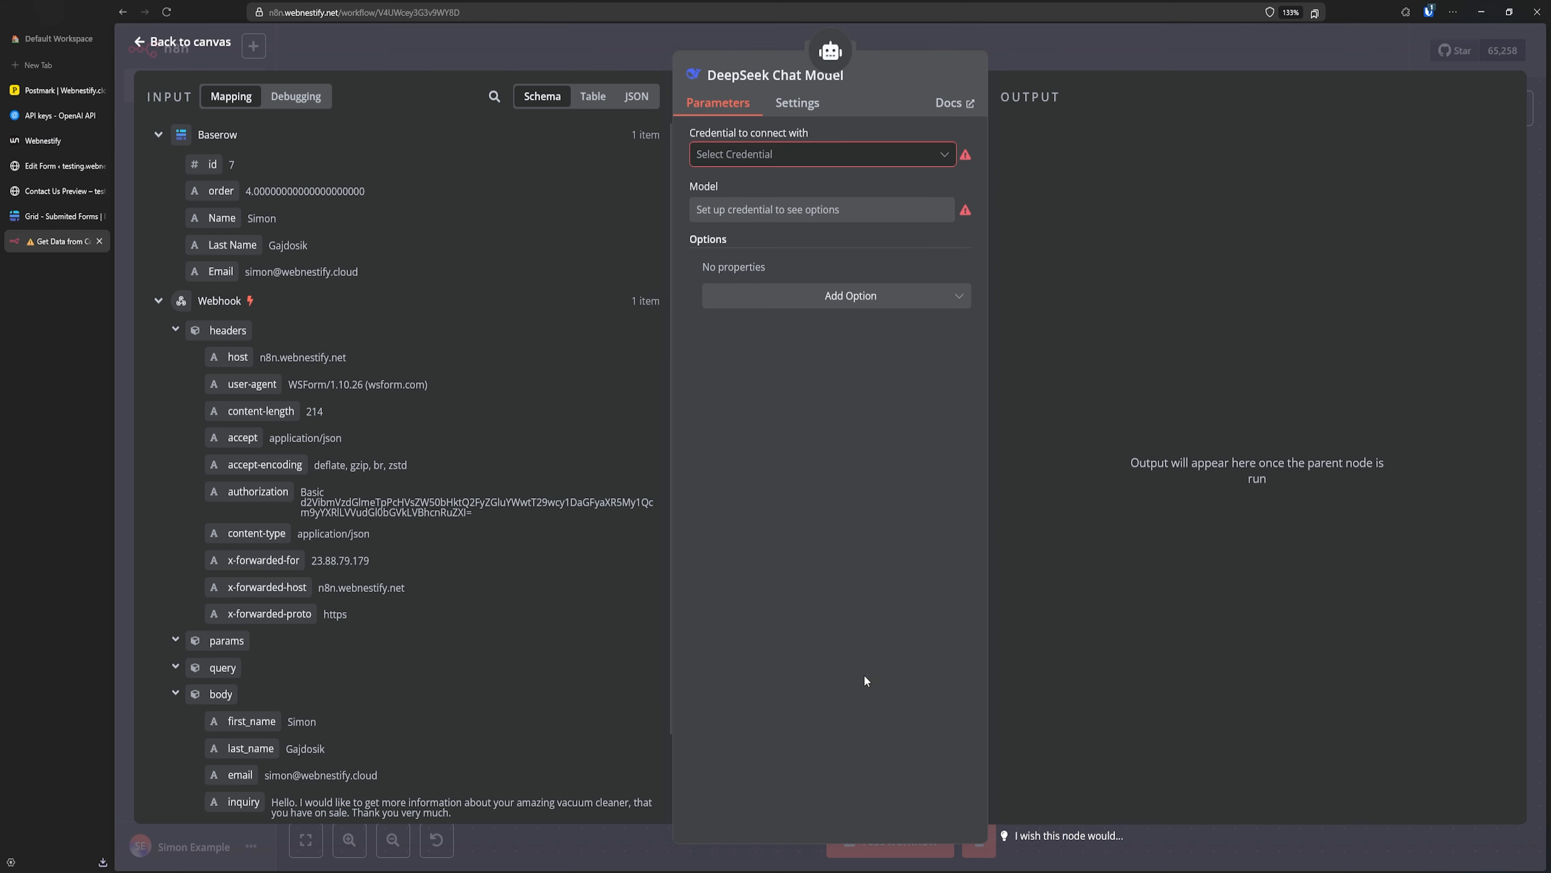
pyautogui.click(945, 156)
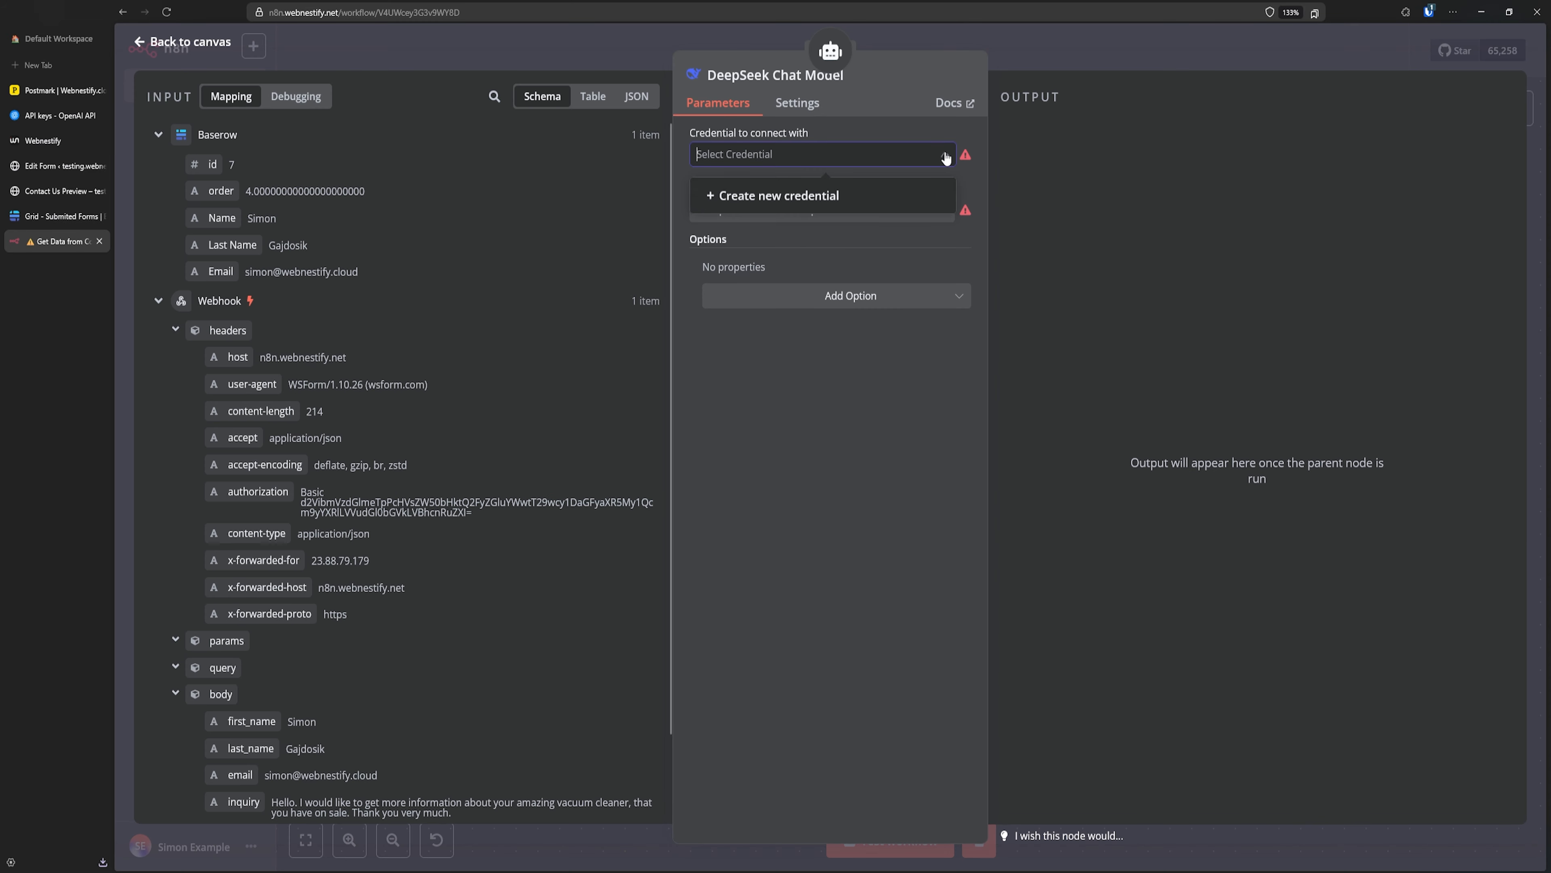
pyautogui.click(777, 197)
pyautogui.hotkey('ctrl', 'v')
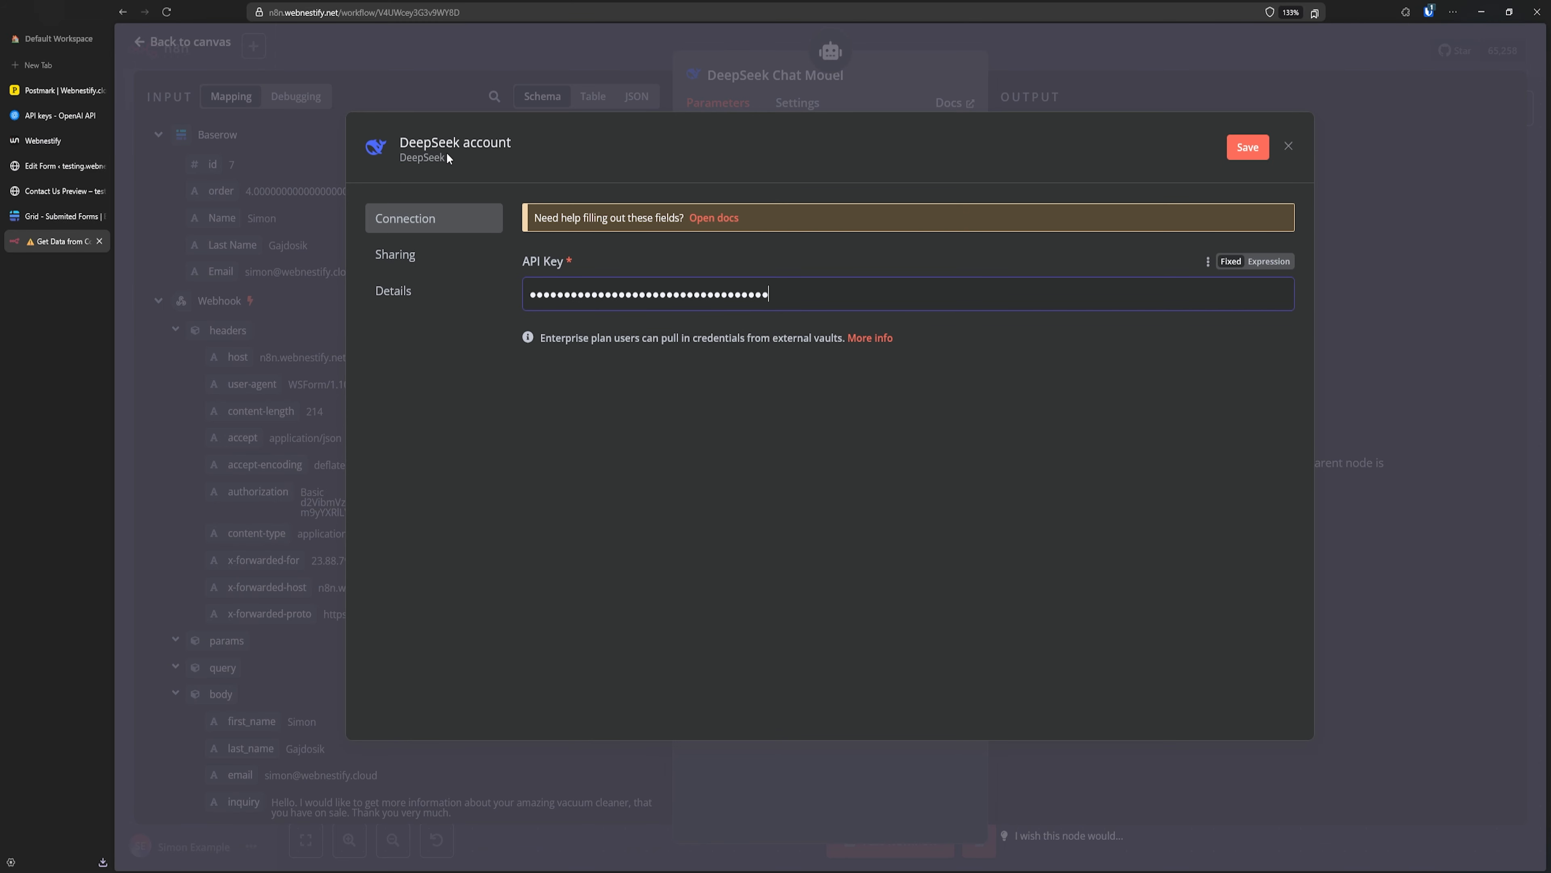
pyautogui.click(446, 152)
pyautogui.moveTo(404, 147); pyautogui.dragTo(504, 147)
pyautogui.write('testing')
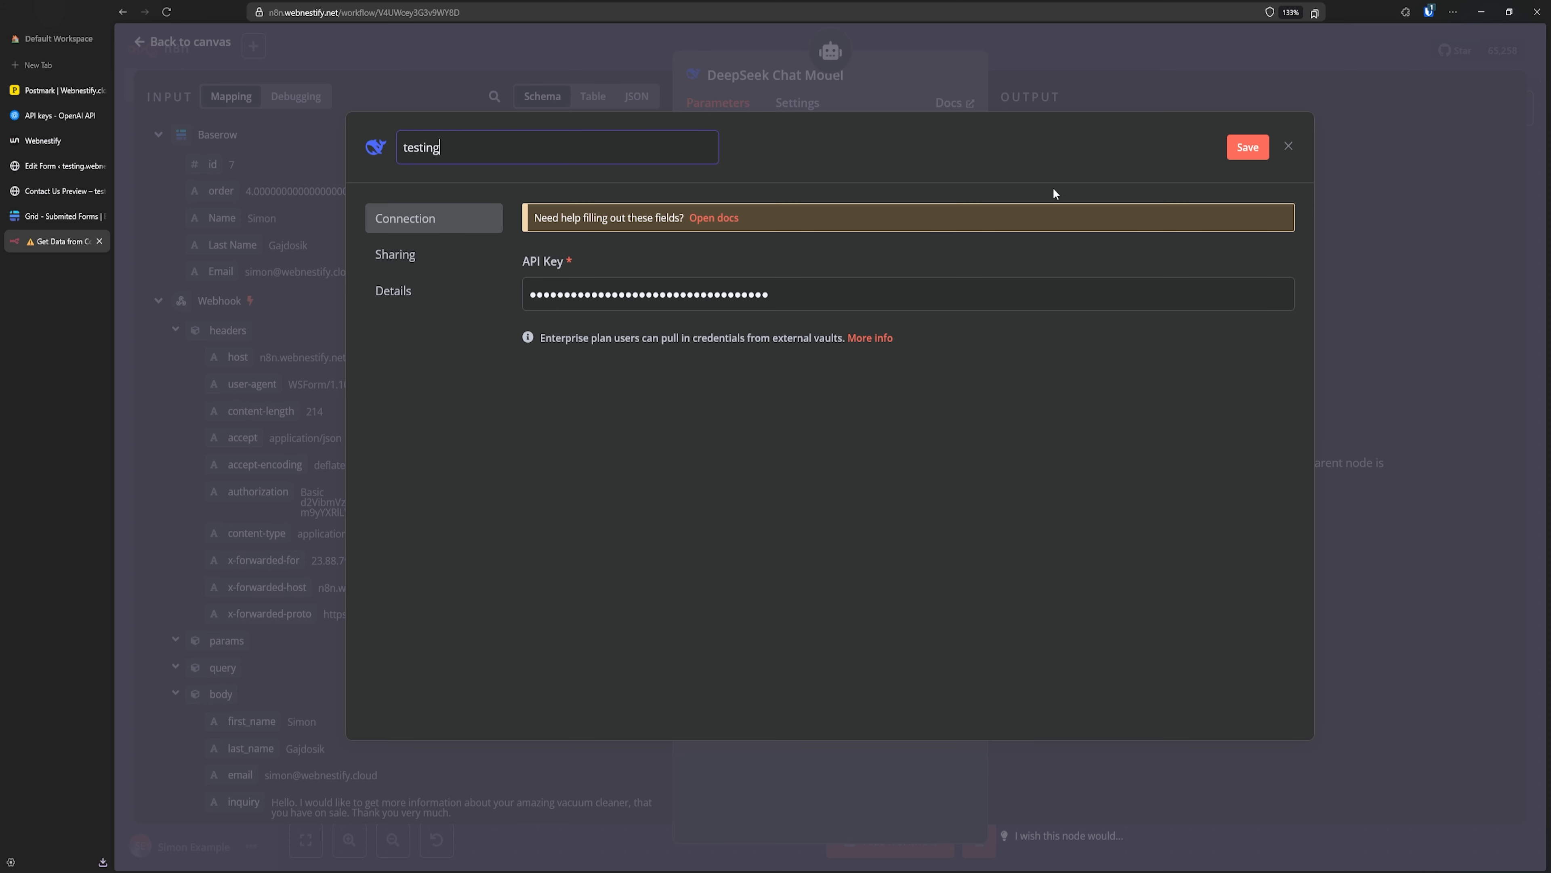
pyautogui.click(1241, 149)
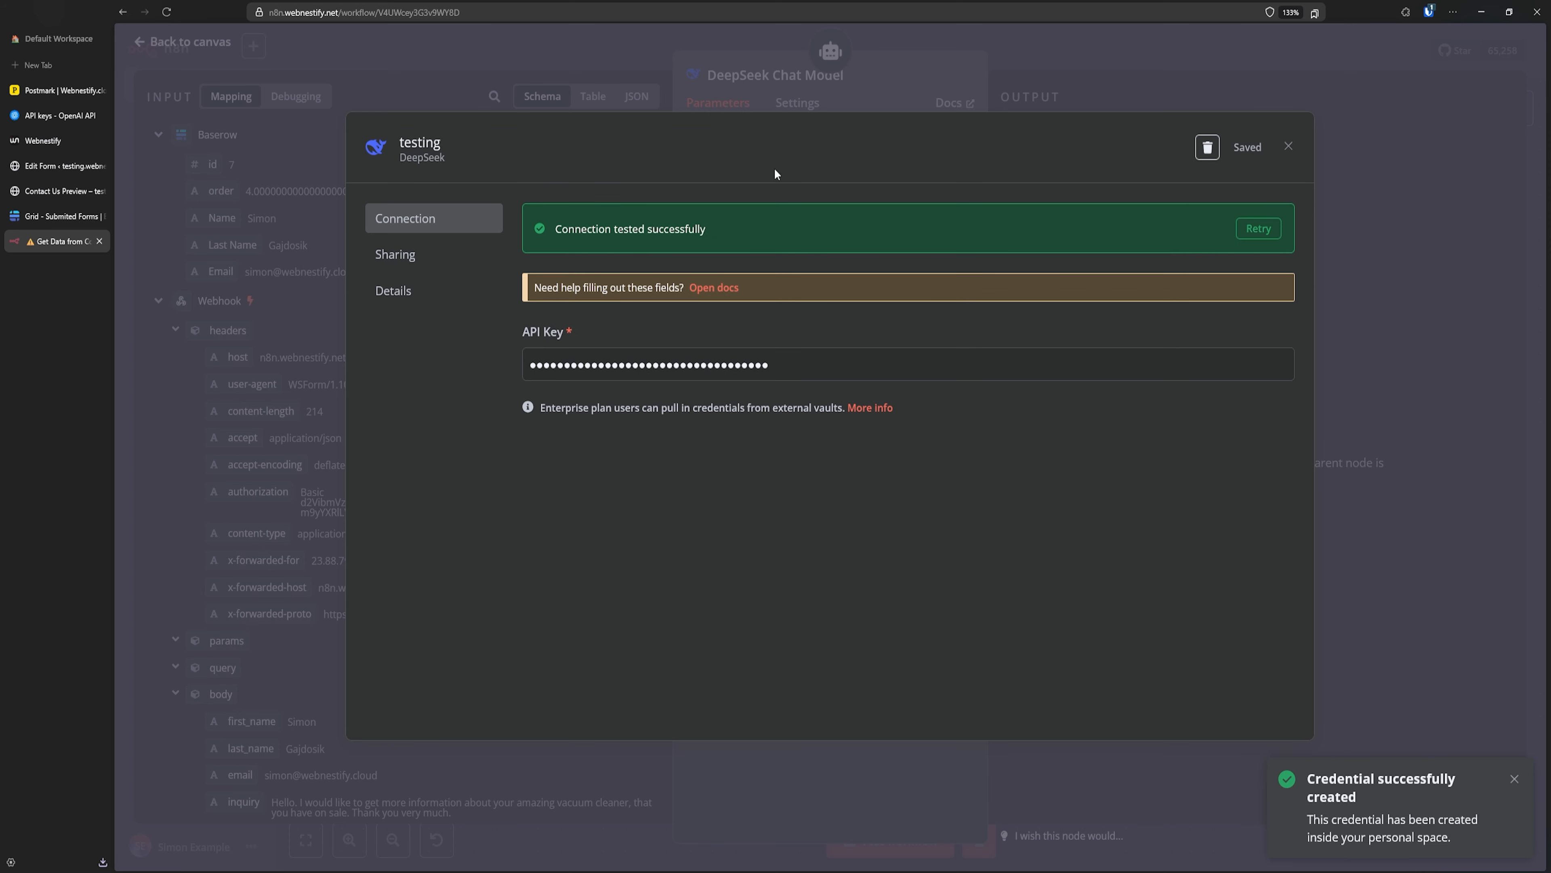
pyautogui.click(857, 79)
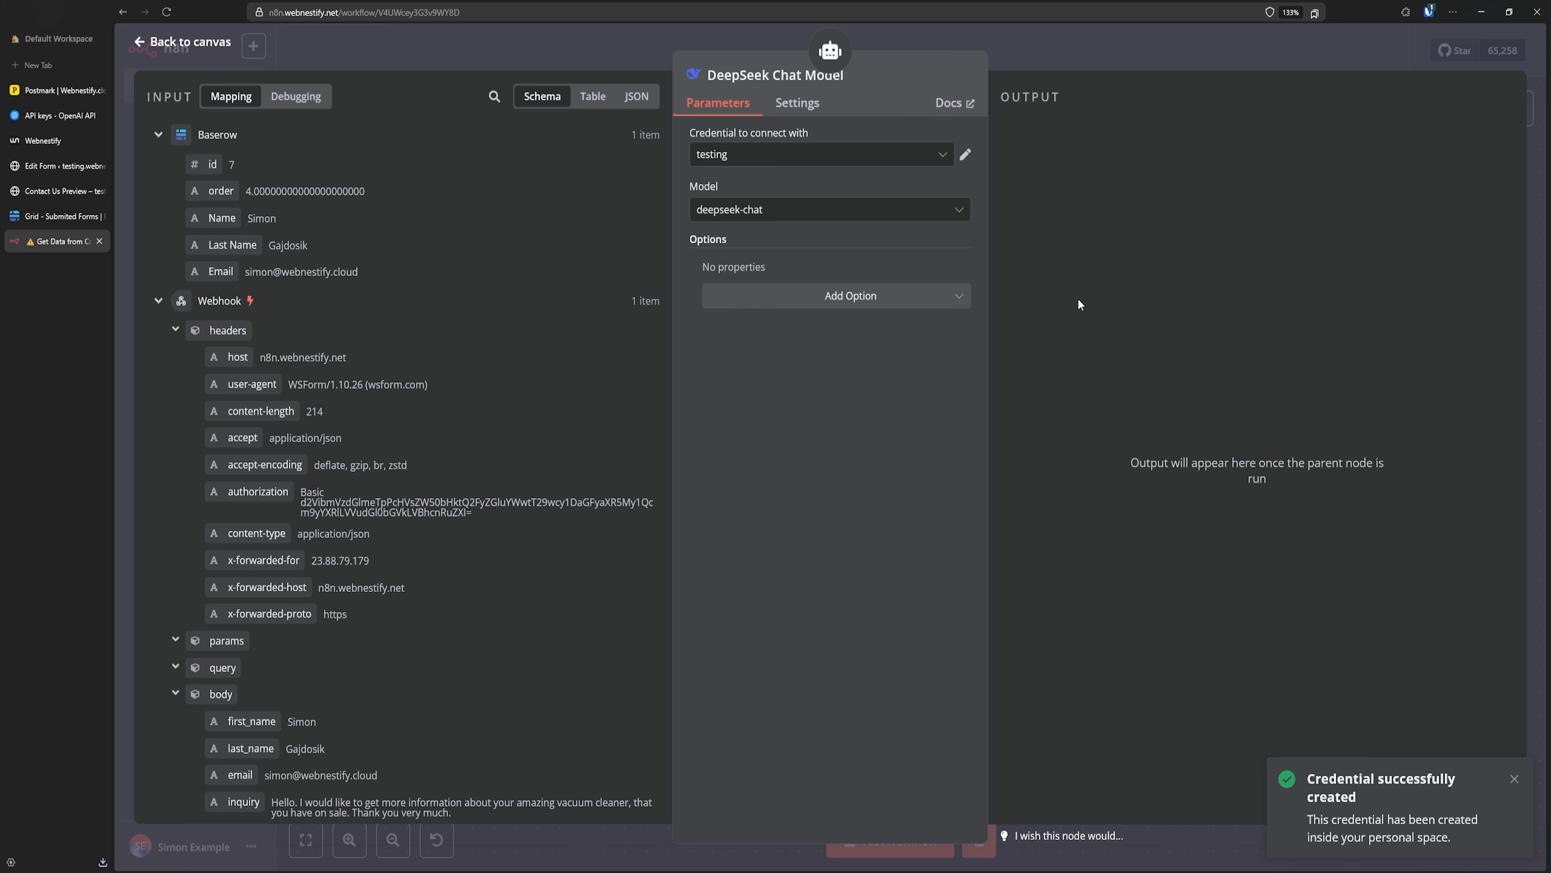
# - Keep deepseek-chat as the model and go back to the workflow canvas
pyautogui.click(748, 210)
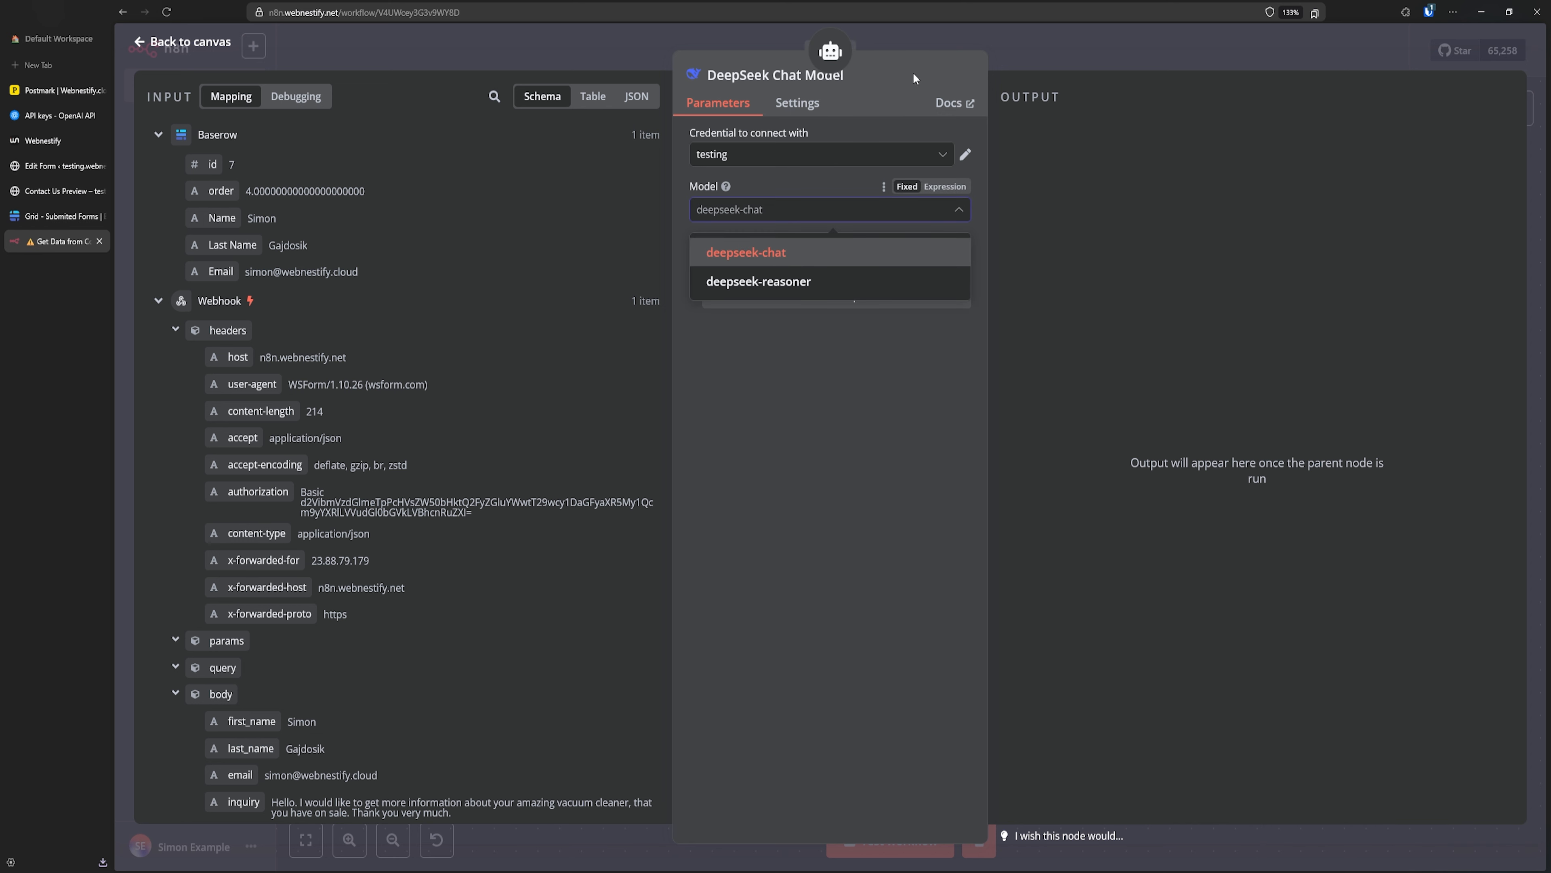
pyautogui.click(894, 88)
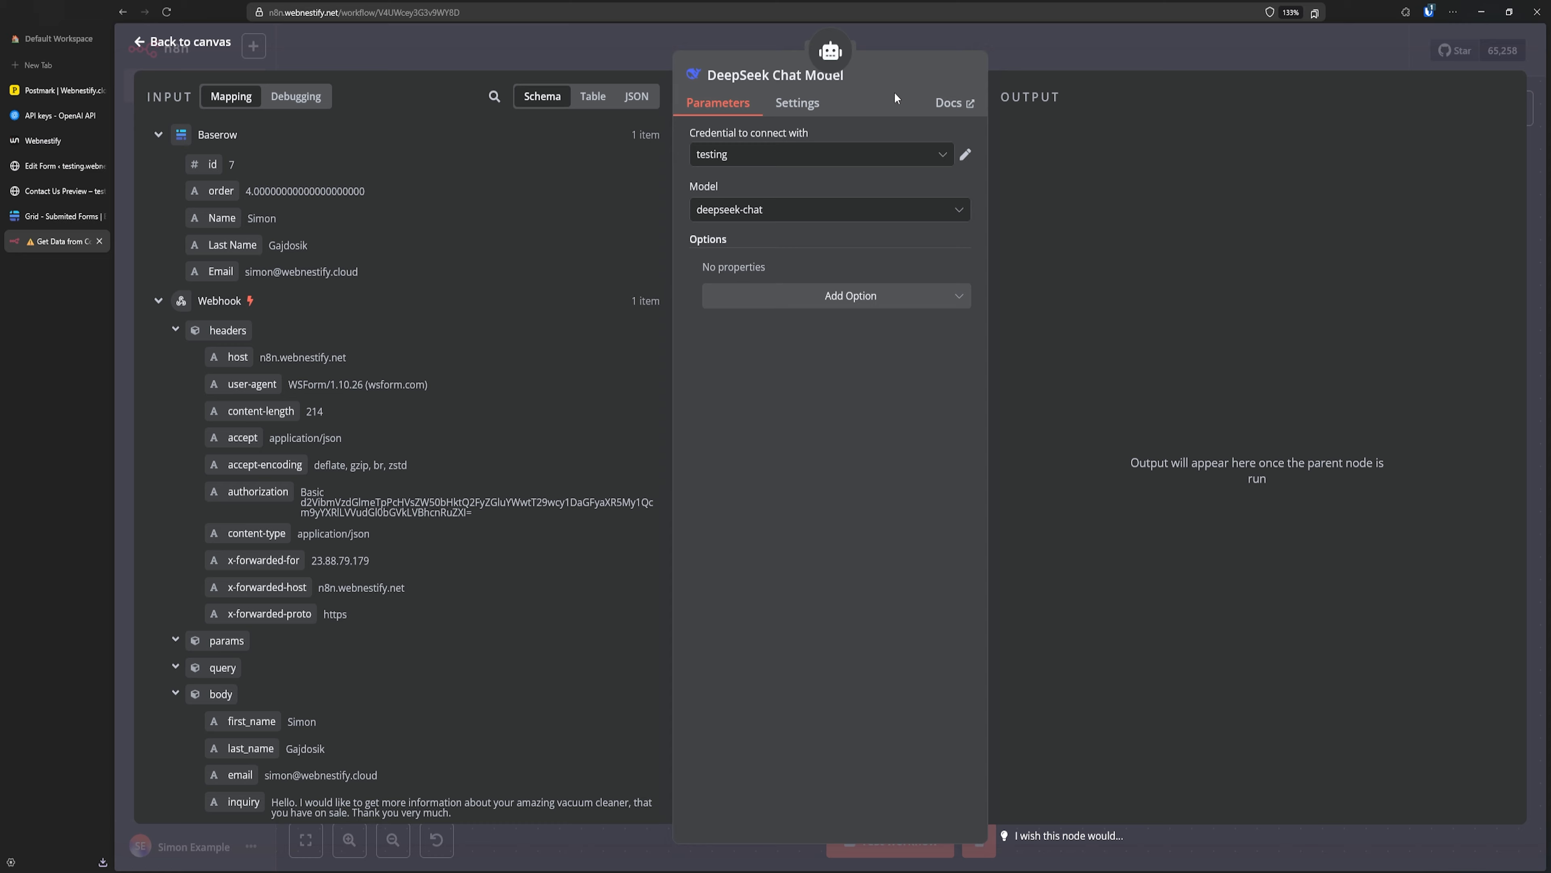
pyautogui.click(1041, 55)
pyautogui.moveTo(979, 471)
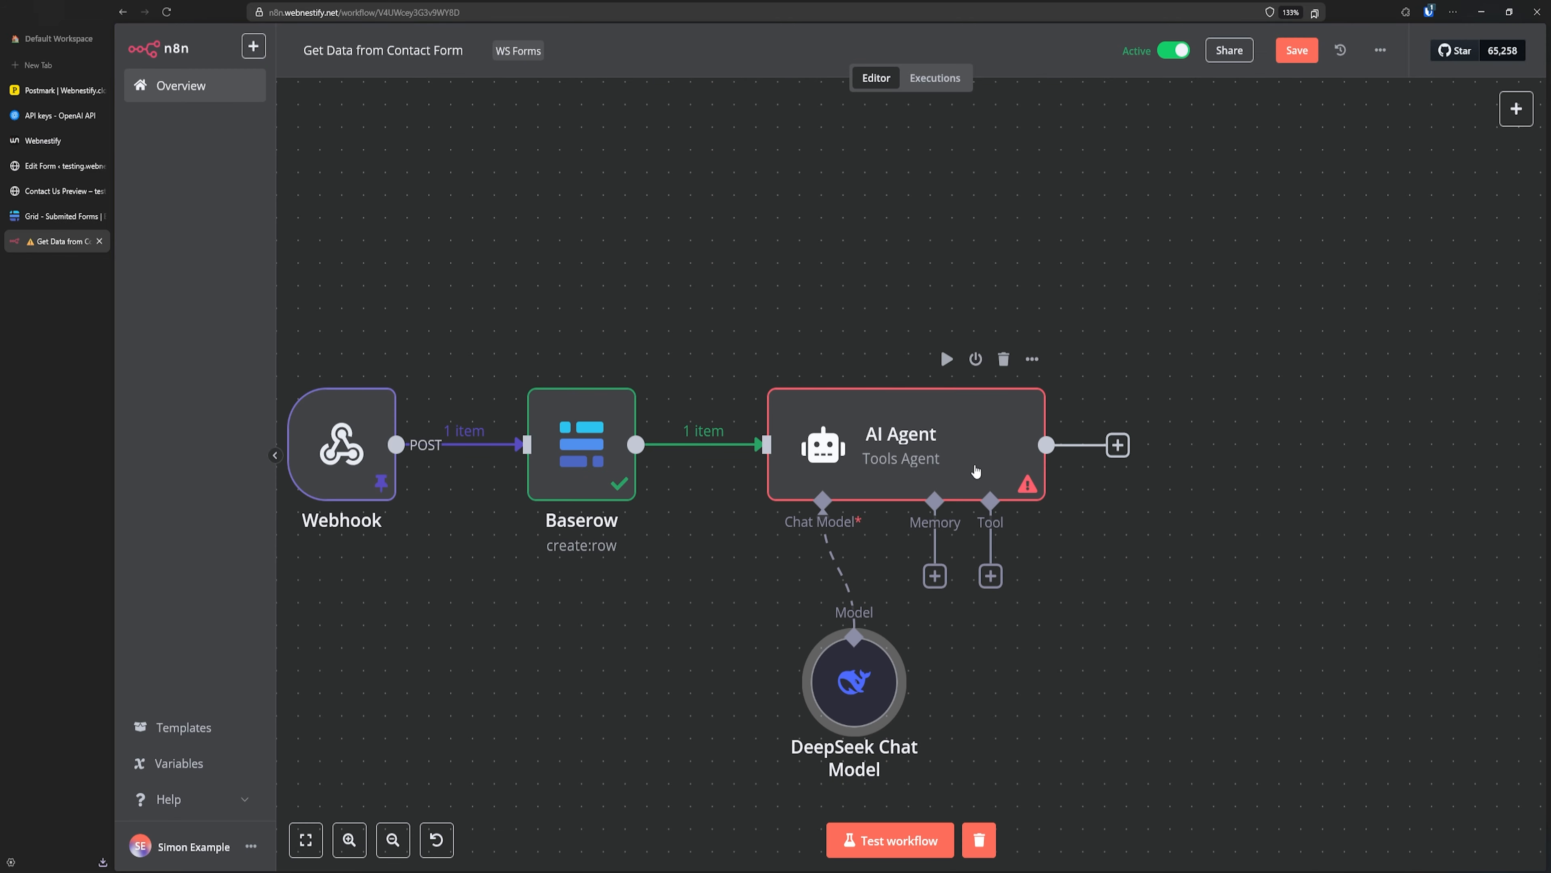
# - Test-run the AI Agent through DeepSeek, then open the next-node chooser on its output
pyautogui.click(946, 360)
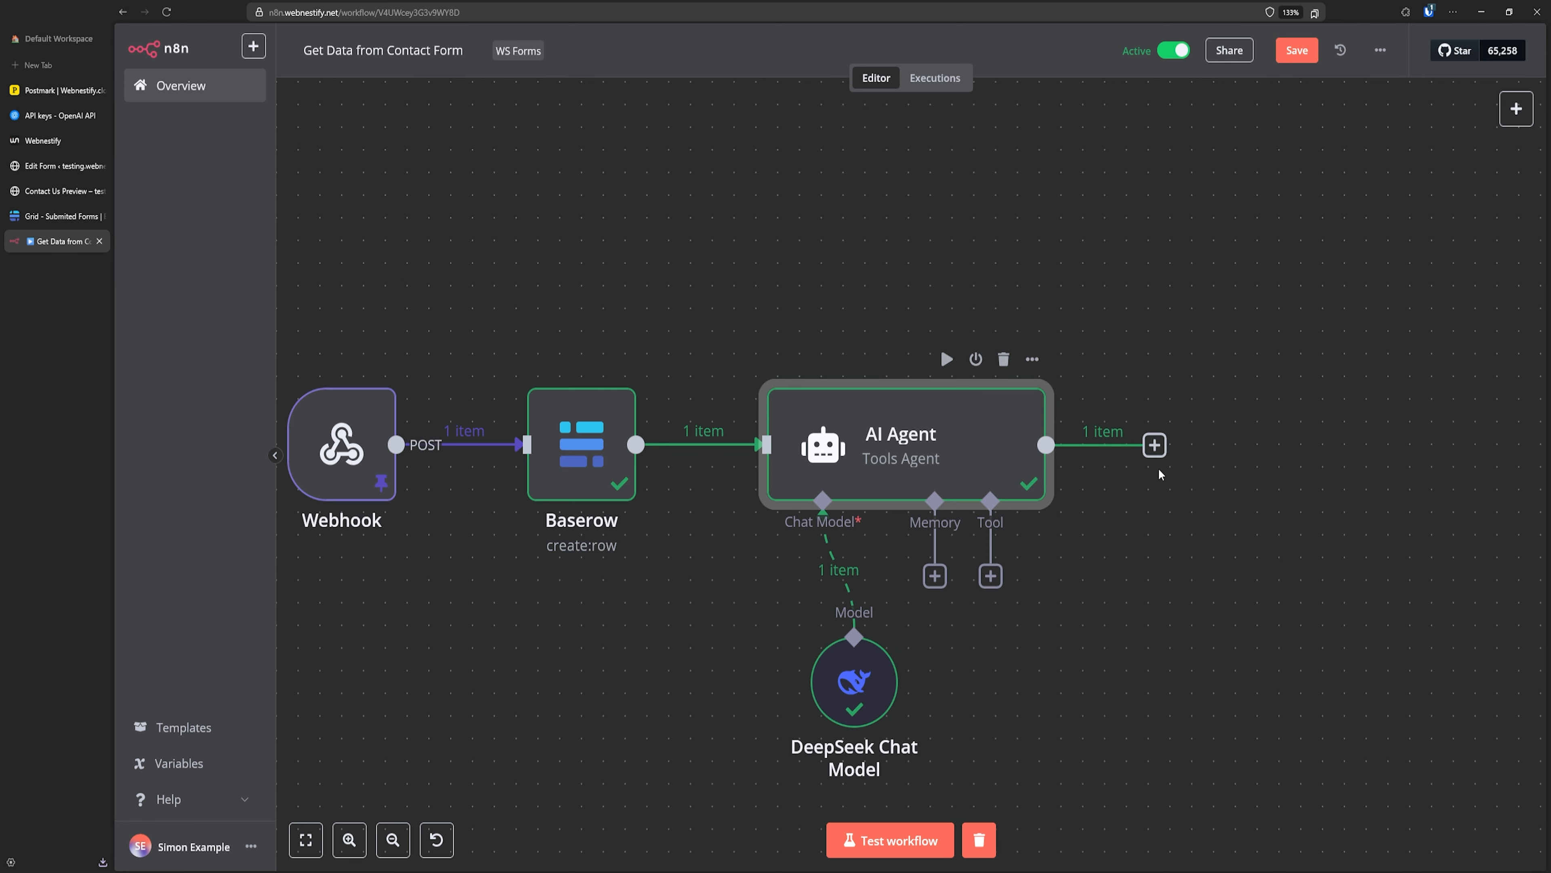
pyautogui.click(1154, 445)
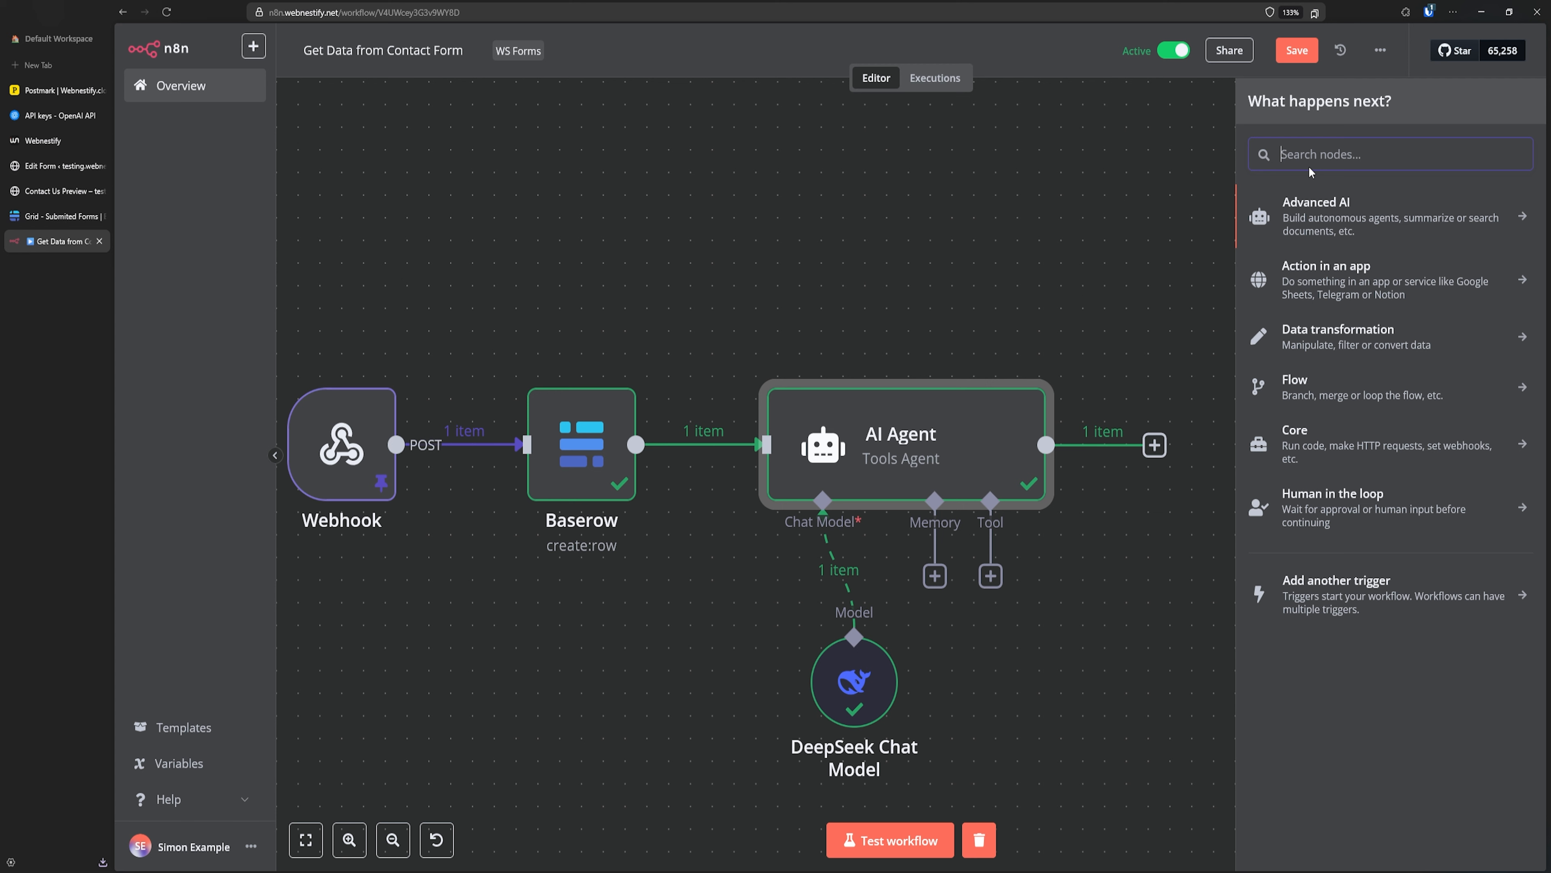
# - Add a Send an Email node after the AI Agent by searching 'smt'
pyautogui.write('smt')
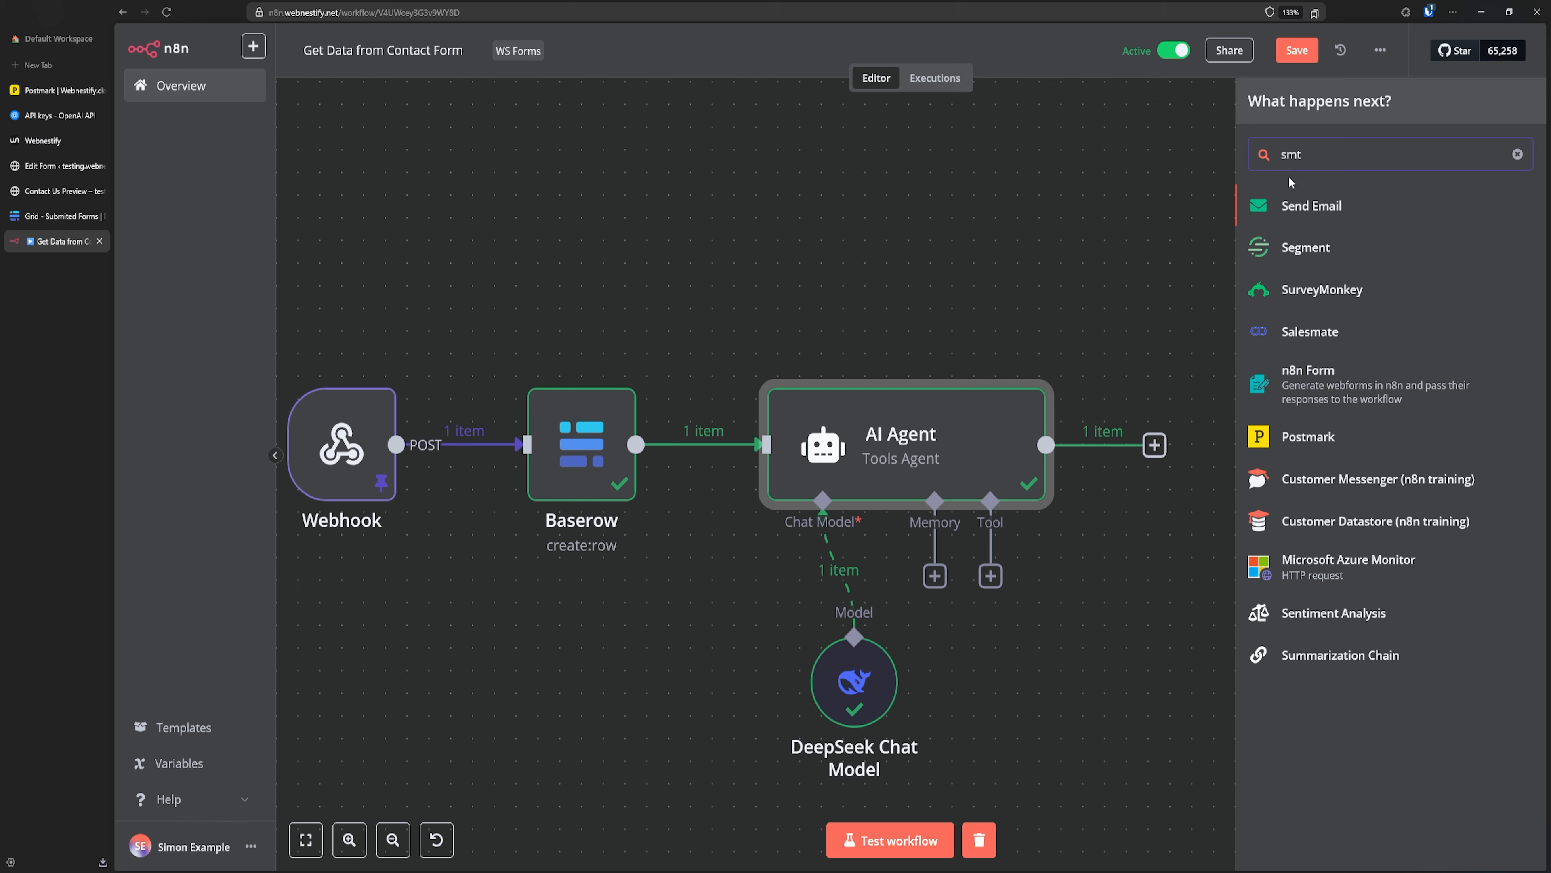
pyautogui.click(1314, 215)
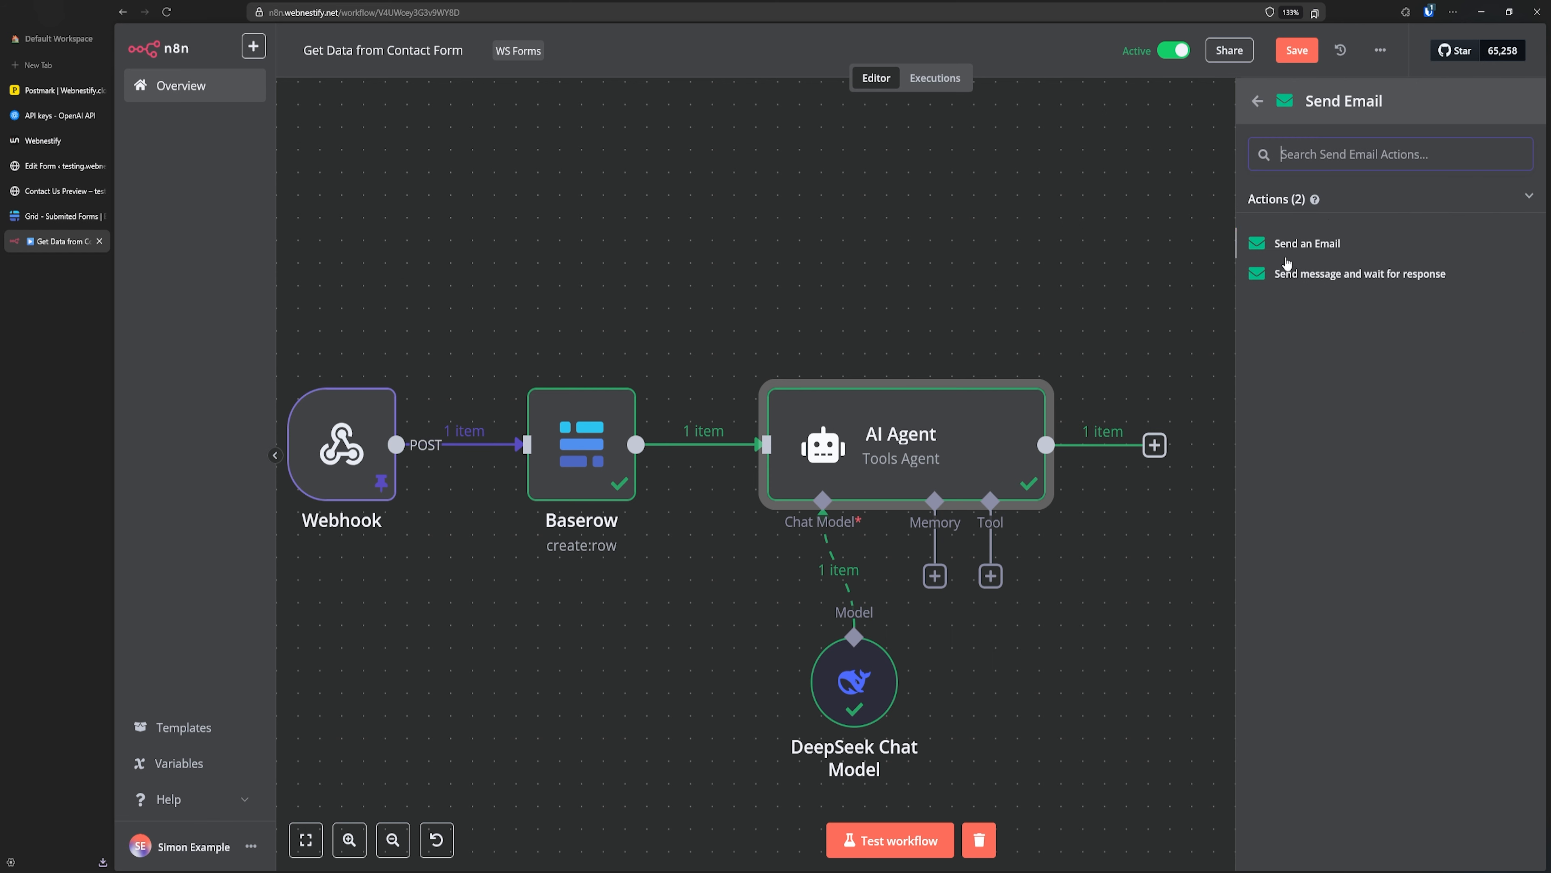
pyautogui.click(1322, 245)
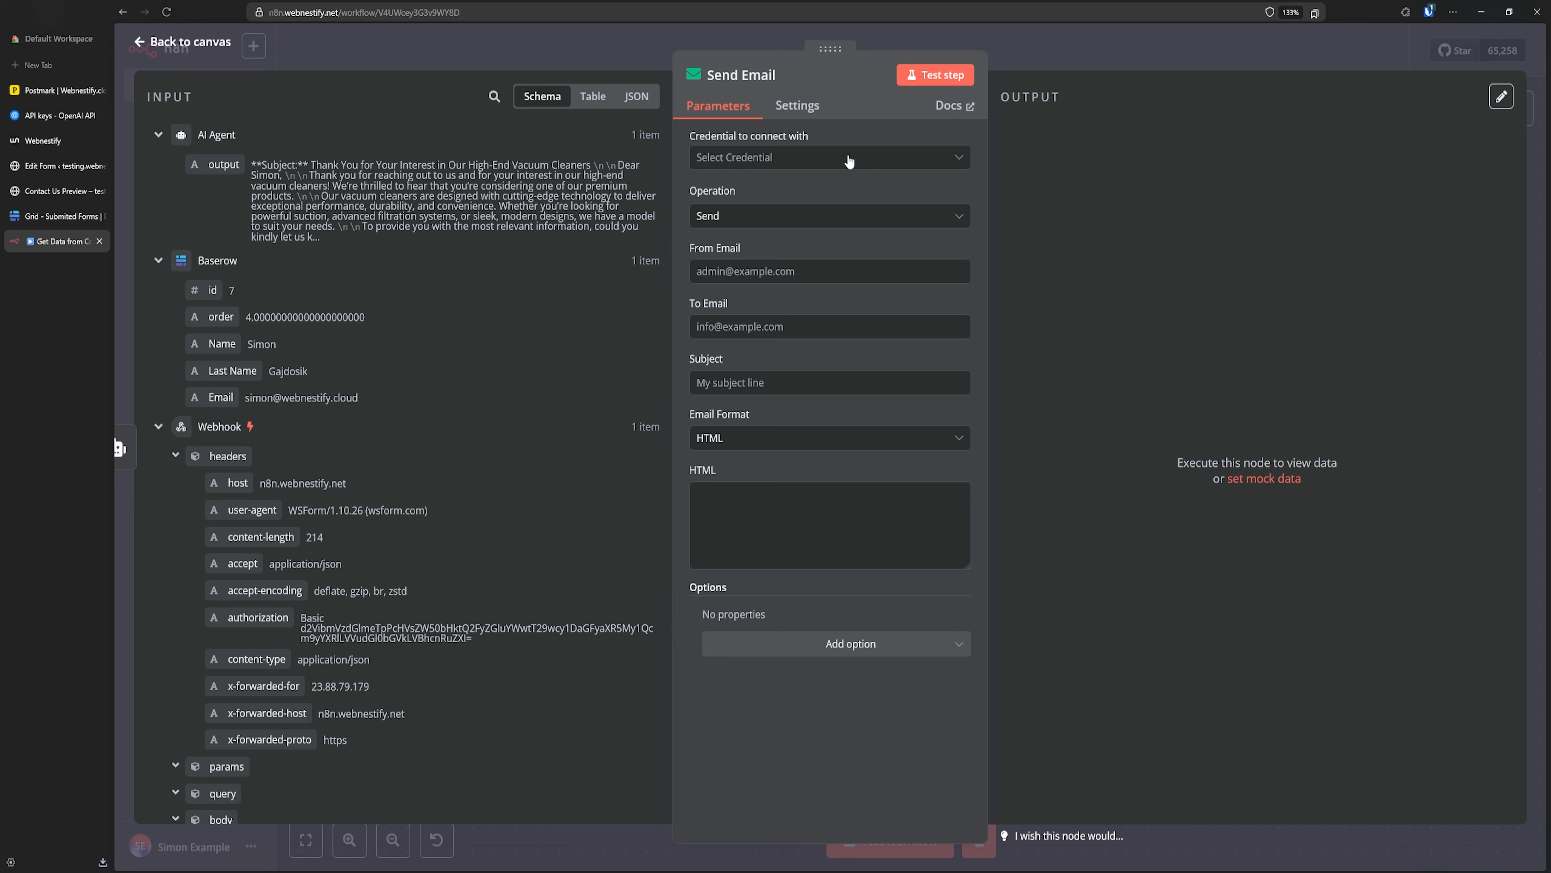
# - Create a new SMTP credential named 'My Postmark' and save it
pyautogui.click(821, 161)
pyautogui.click(800, 201)
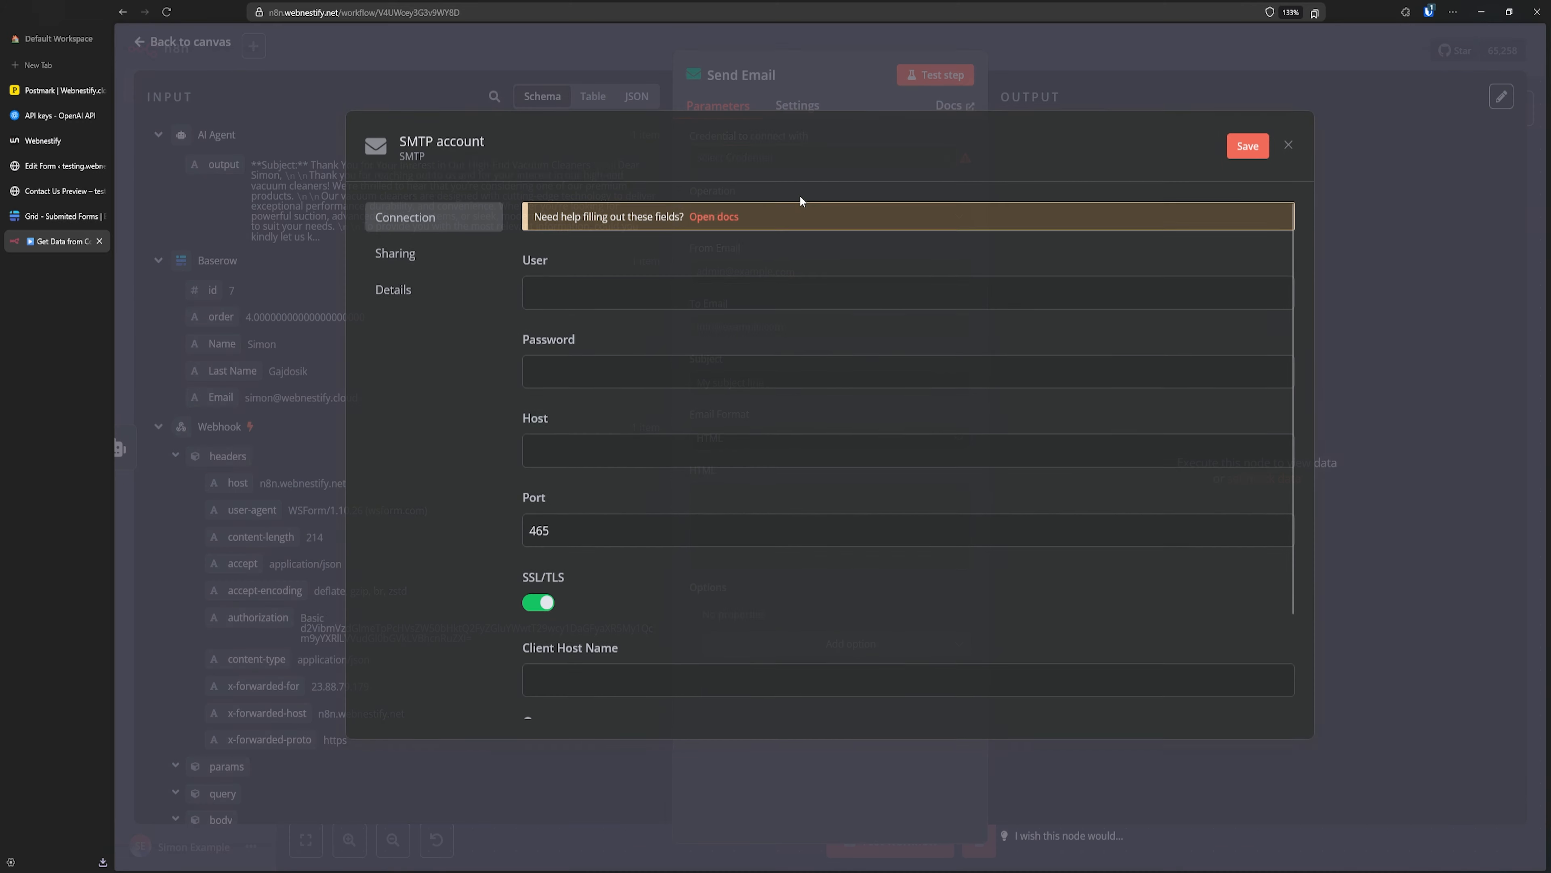
pyautogui.click(457, 143)
pyautogui.write('My Postmakr')
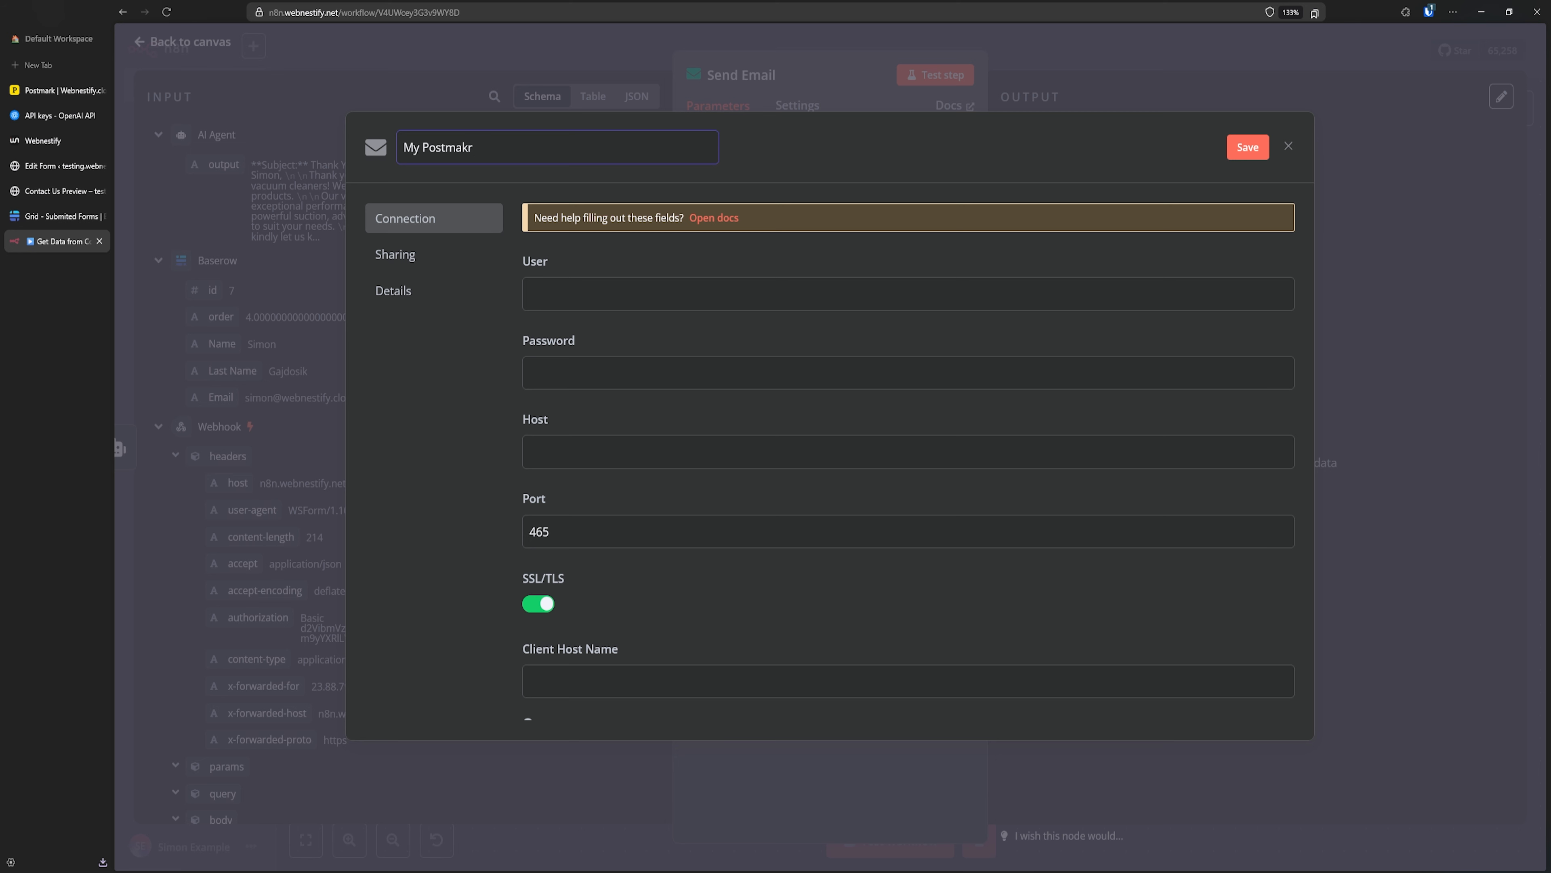
pyautogui.press('BackSpace')
pyautogui.press('BackSpace')
pyautogui.write('rk')
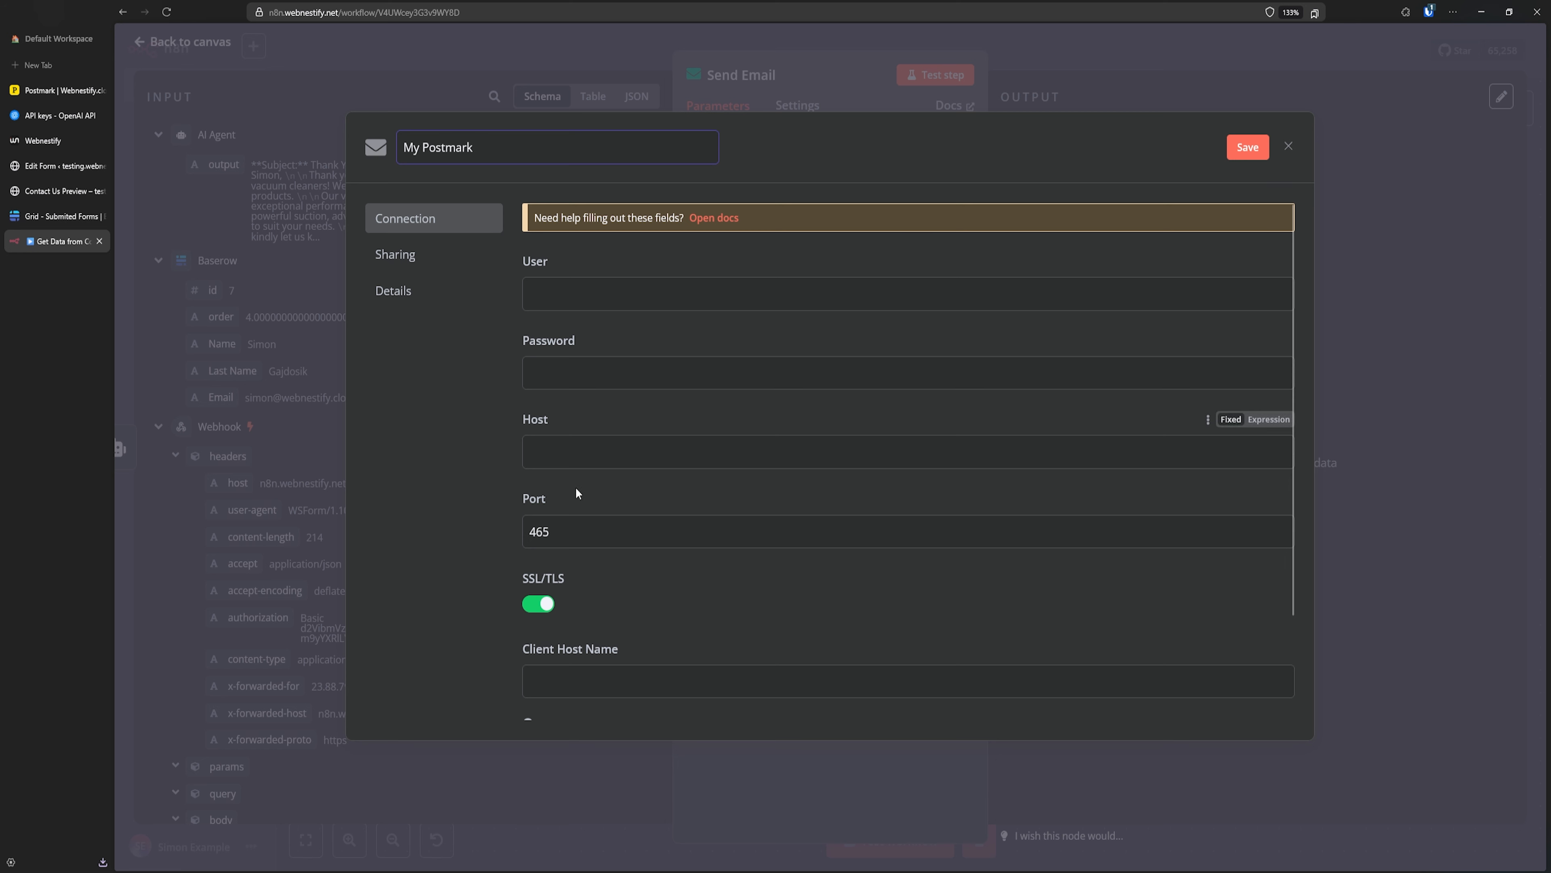
pyautogui.scroll(-2, 638, 499)
pyautogui.scroll(2, 647, 532)
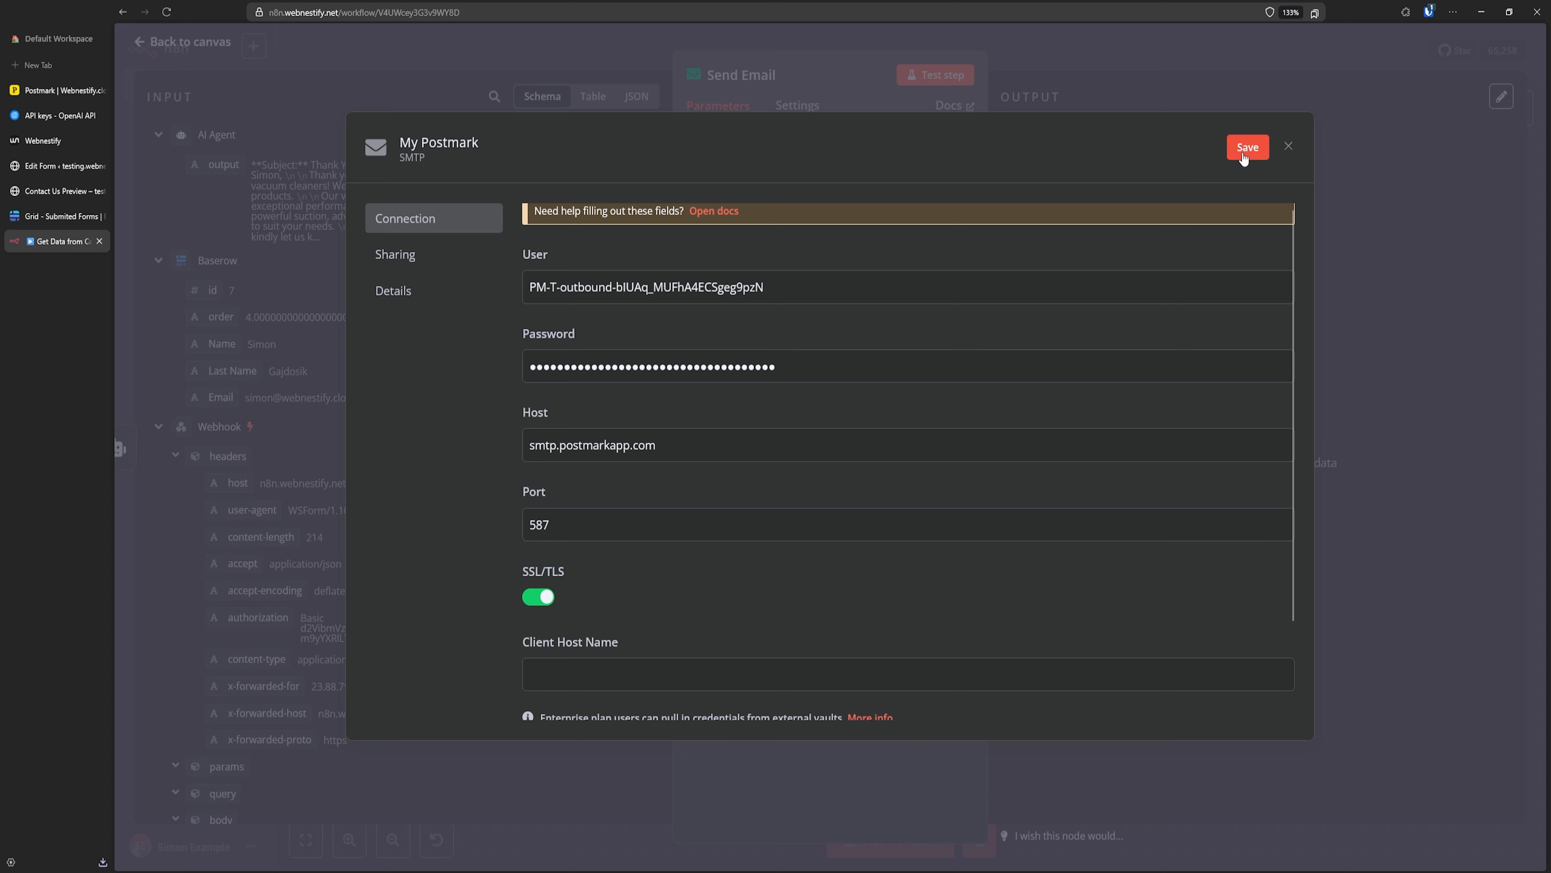
pyautogui.click(1243, 156)
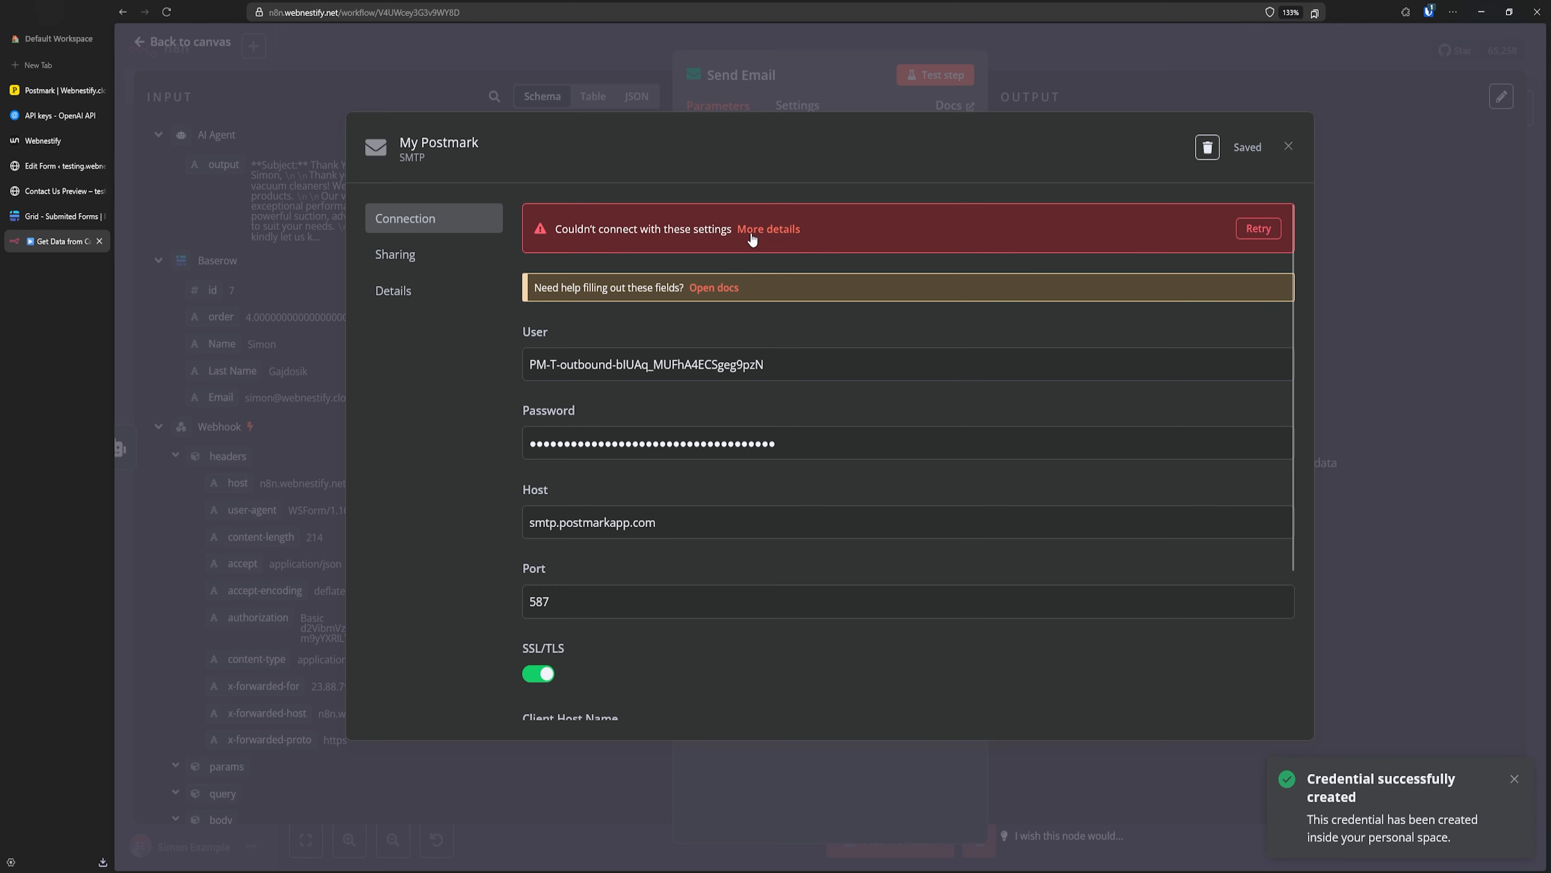
# - Turn off SSL/TLS so the port 587 connection tests successfully, then save and close
pyautogui.click(1250, 229)
pyautogui.click(1250, 229)
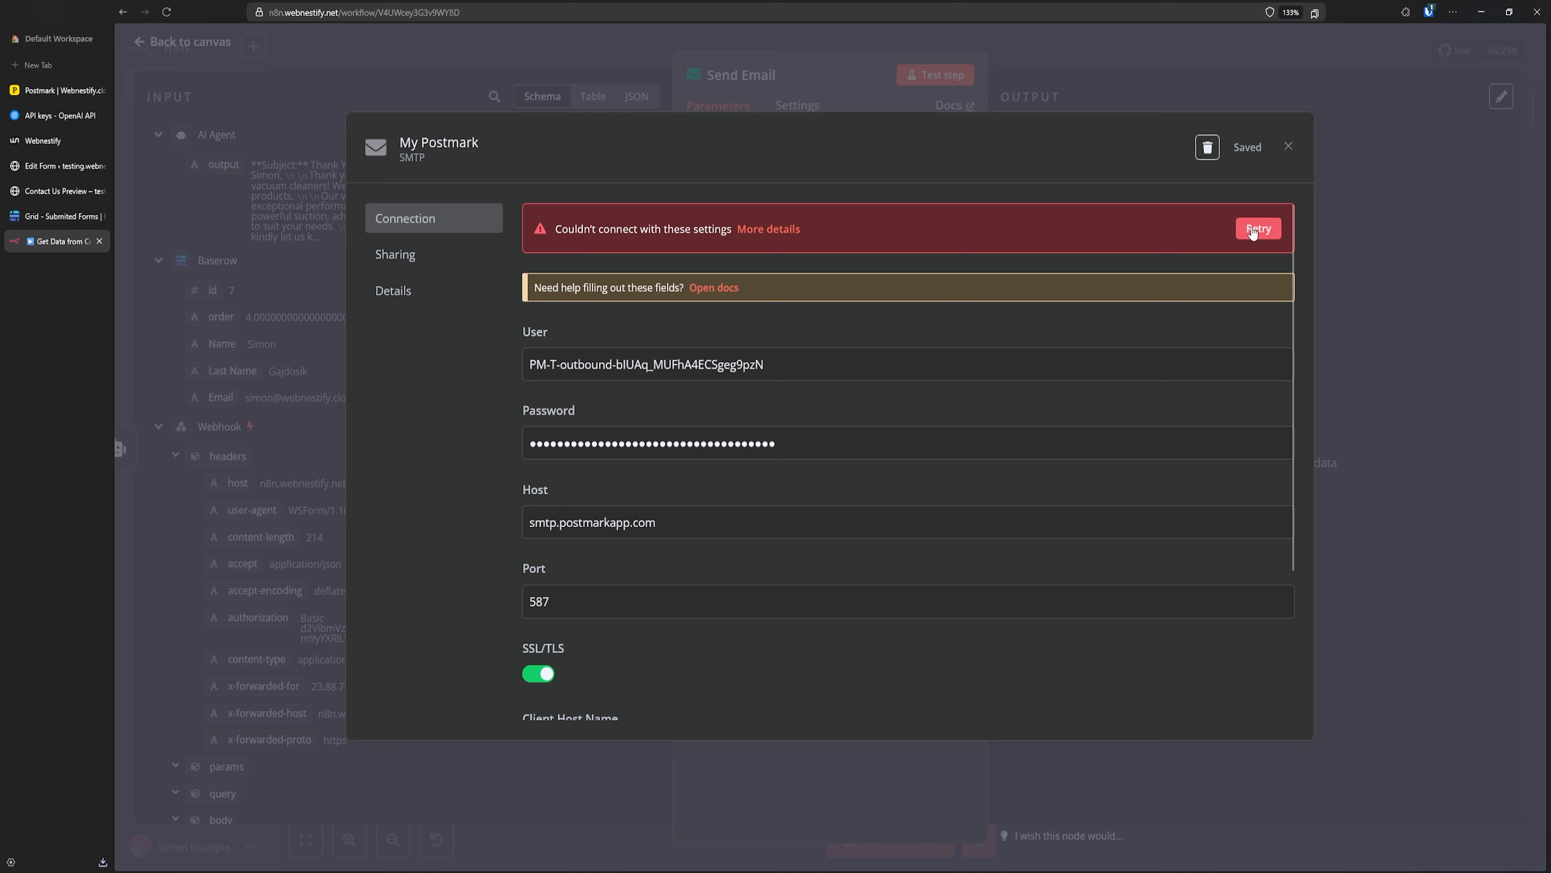
pyautogui.click(539, 672)
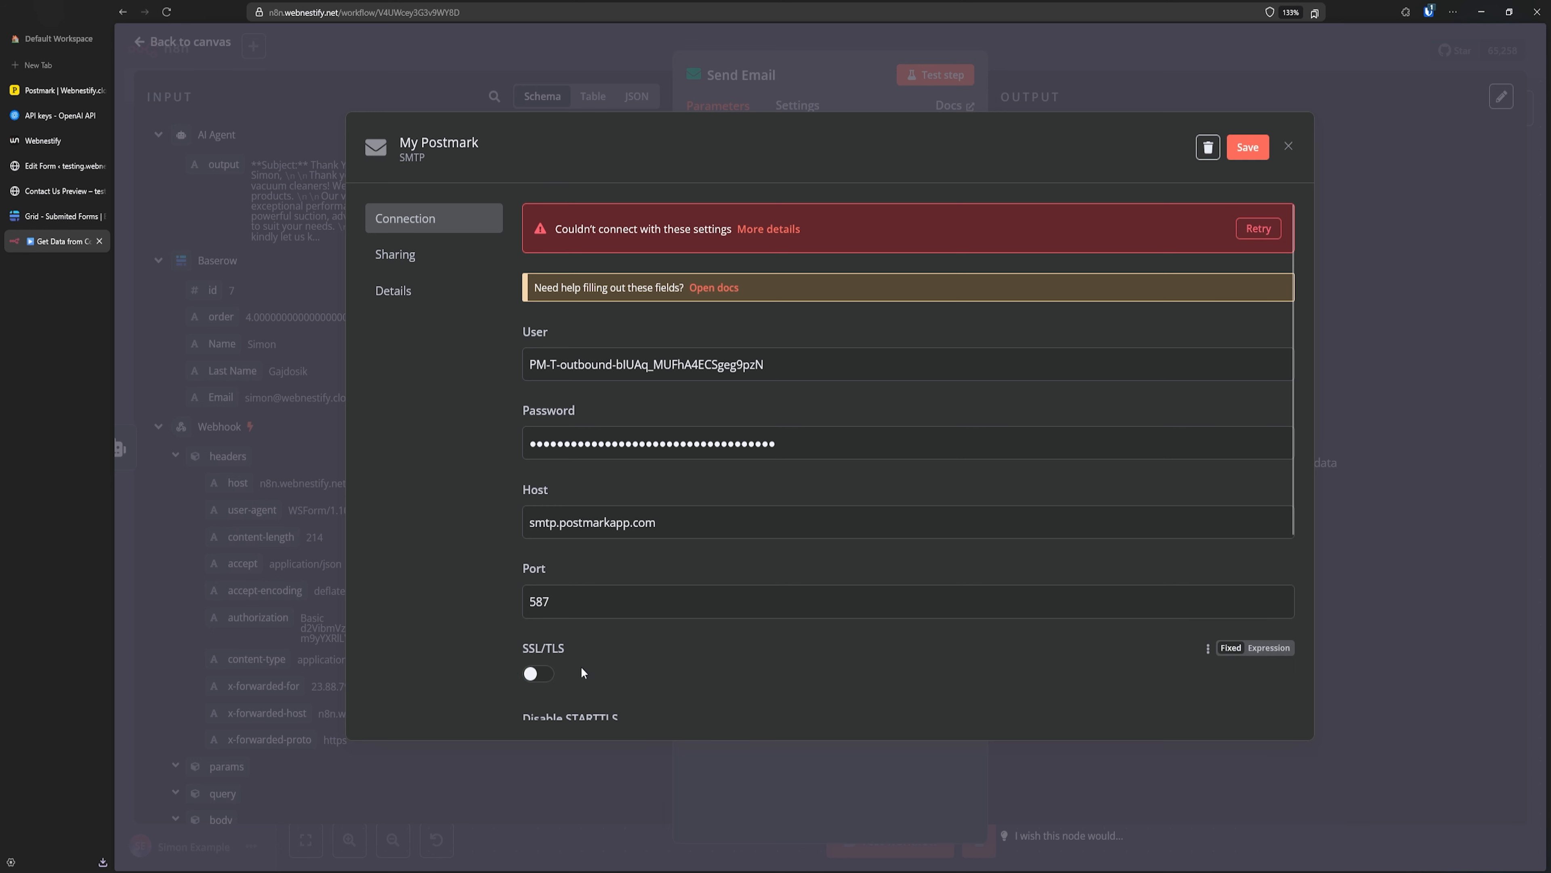
pyautogui.click(1248, 146)
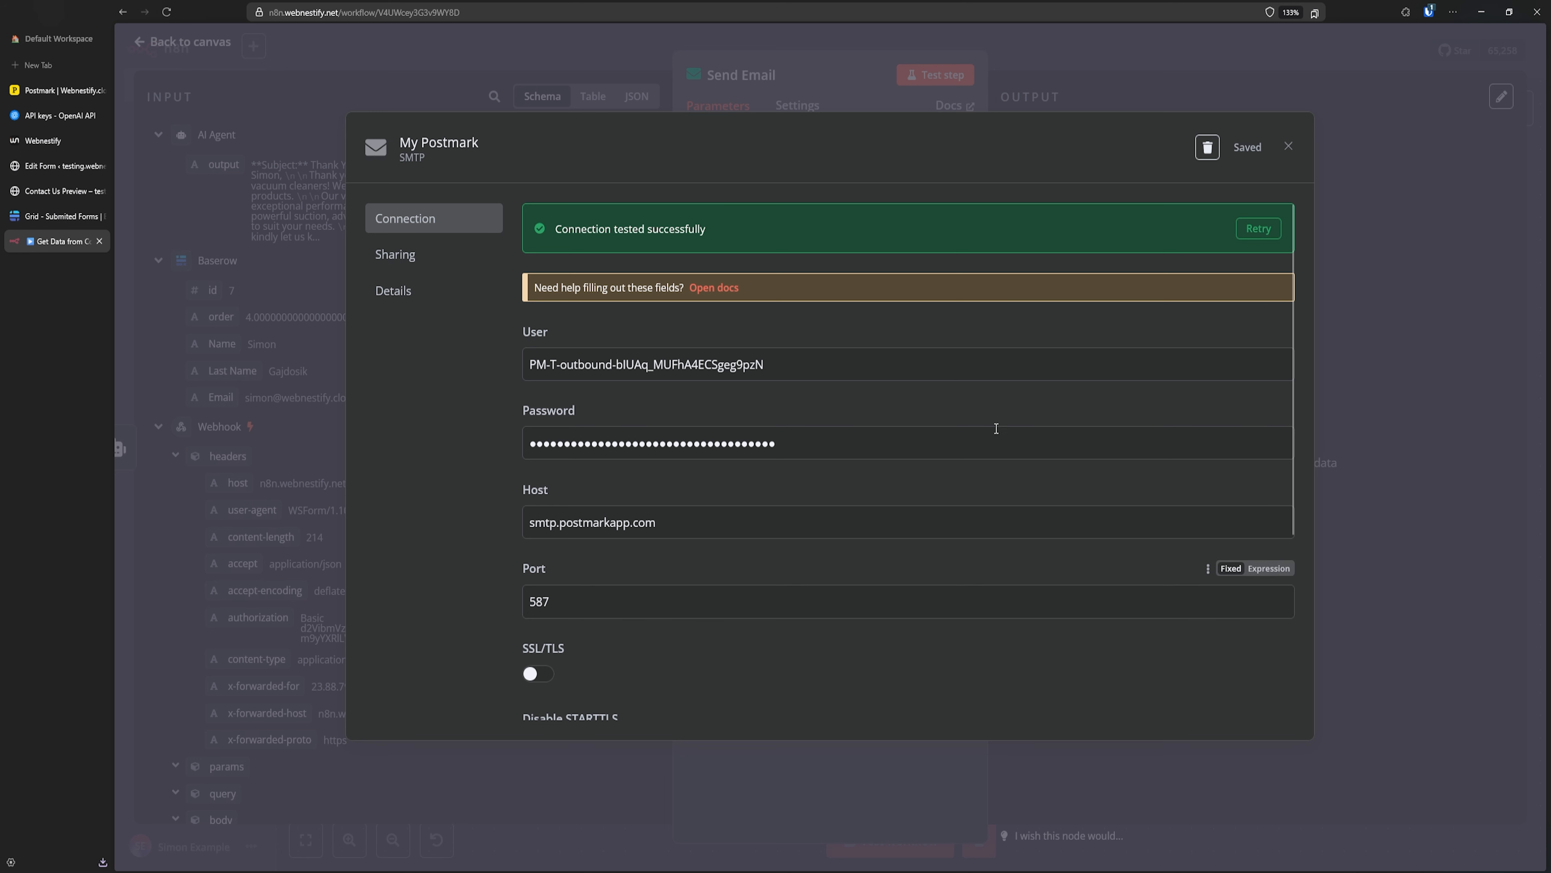
pyautogui.click(1289, 148)
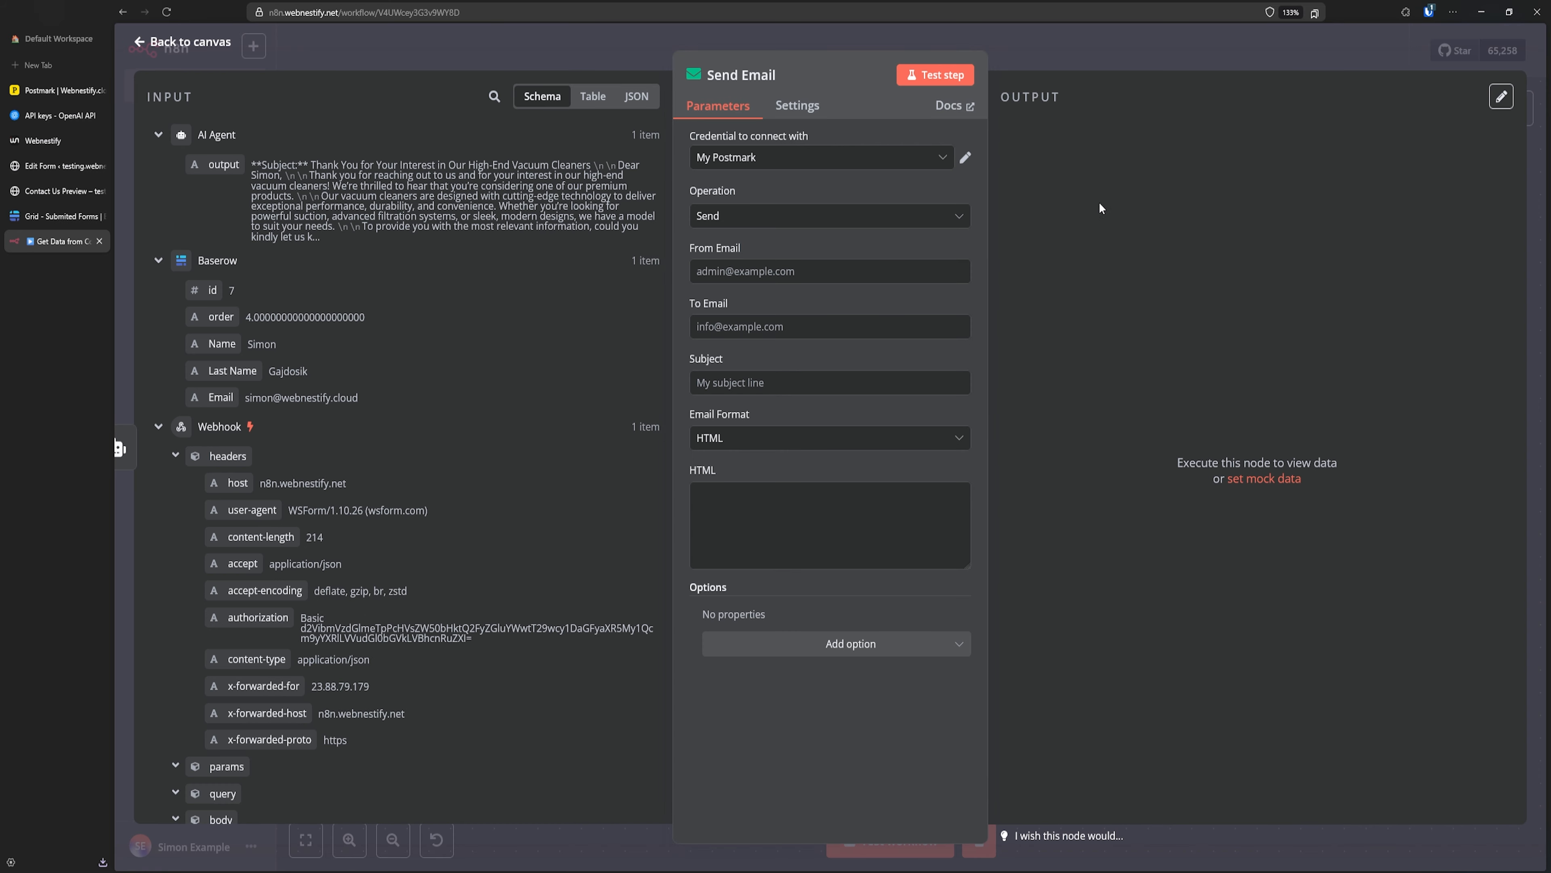
# - Enter the sender address in From Email and map the submitted email into Subject
pyautogui.click(770, 272)
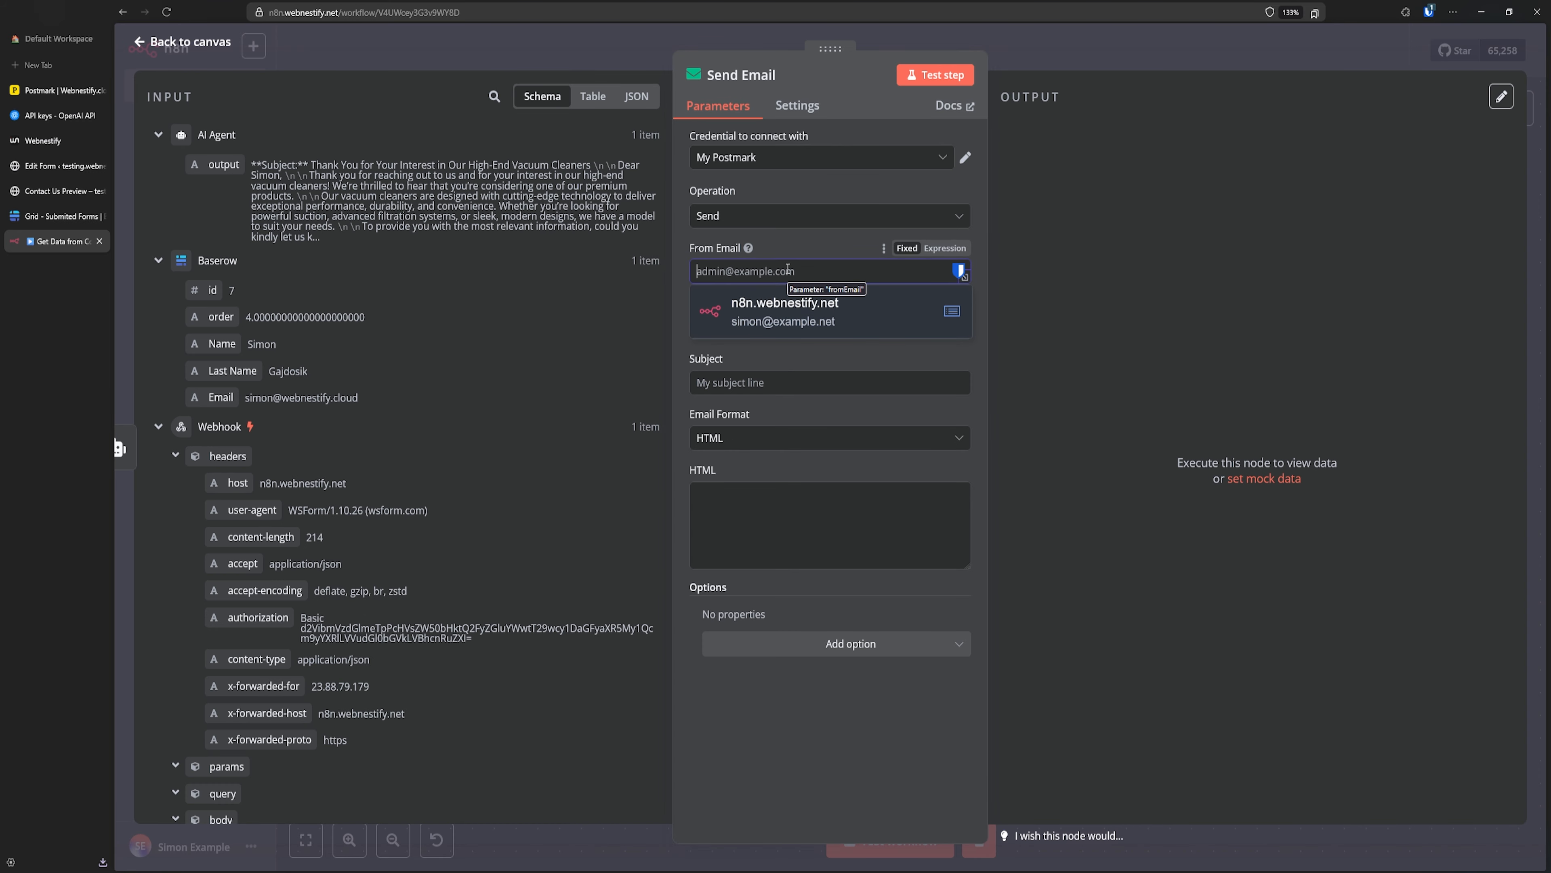
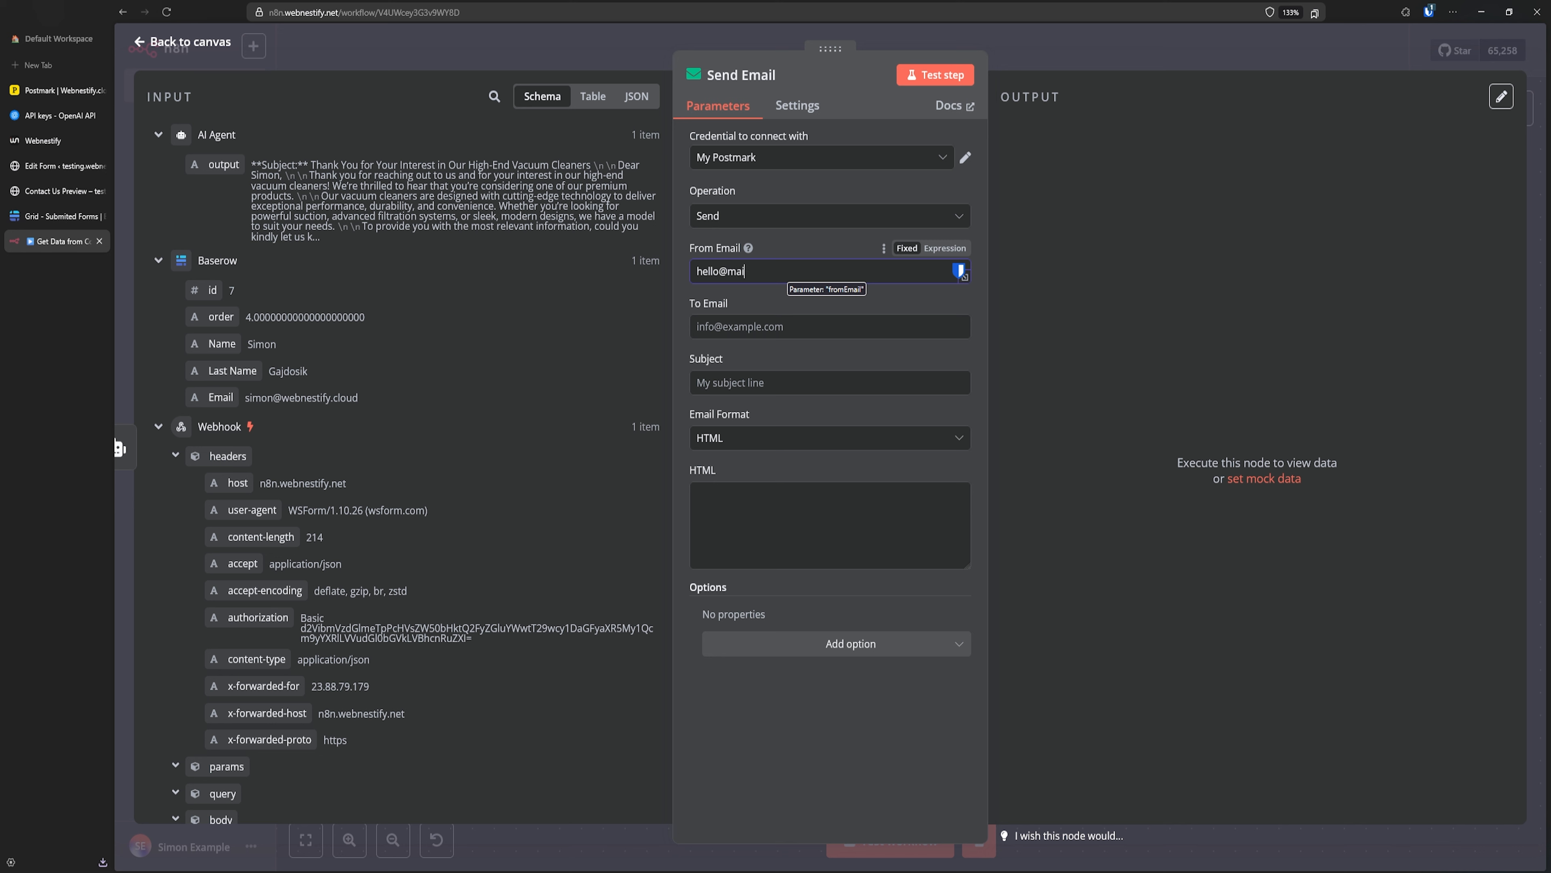
pyautogui.press('Tab')
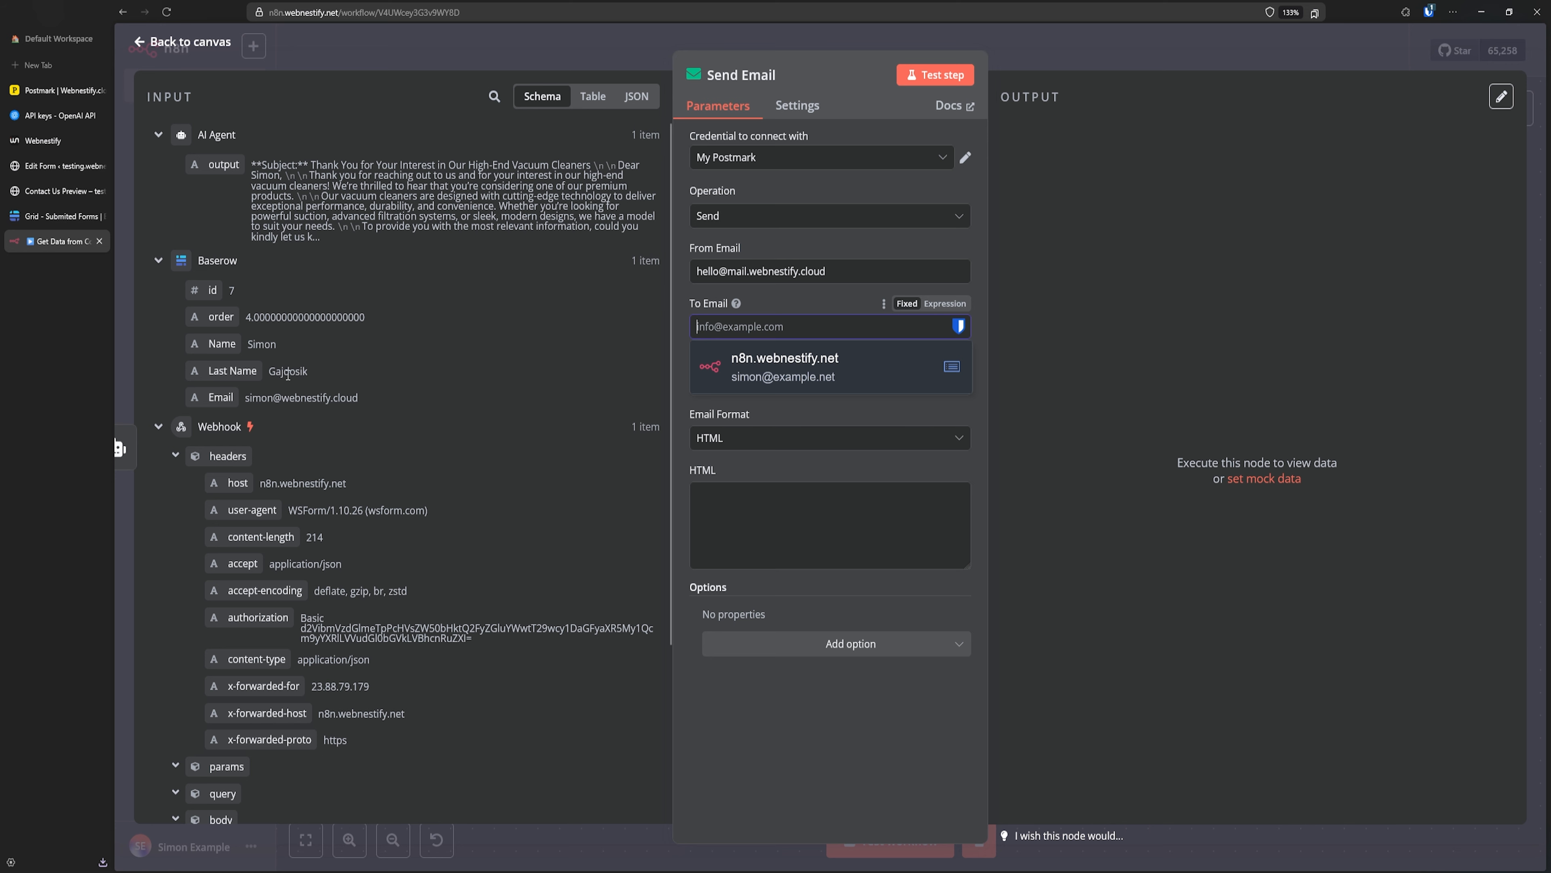
pyautogui.scroll(-3, 300, 457)
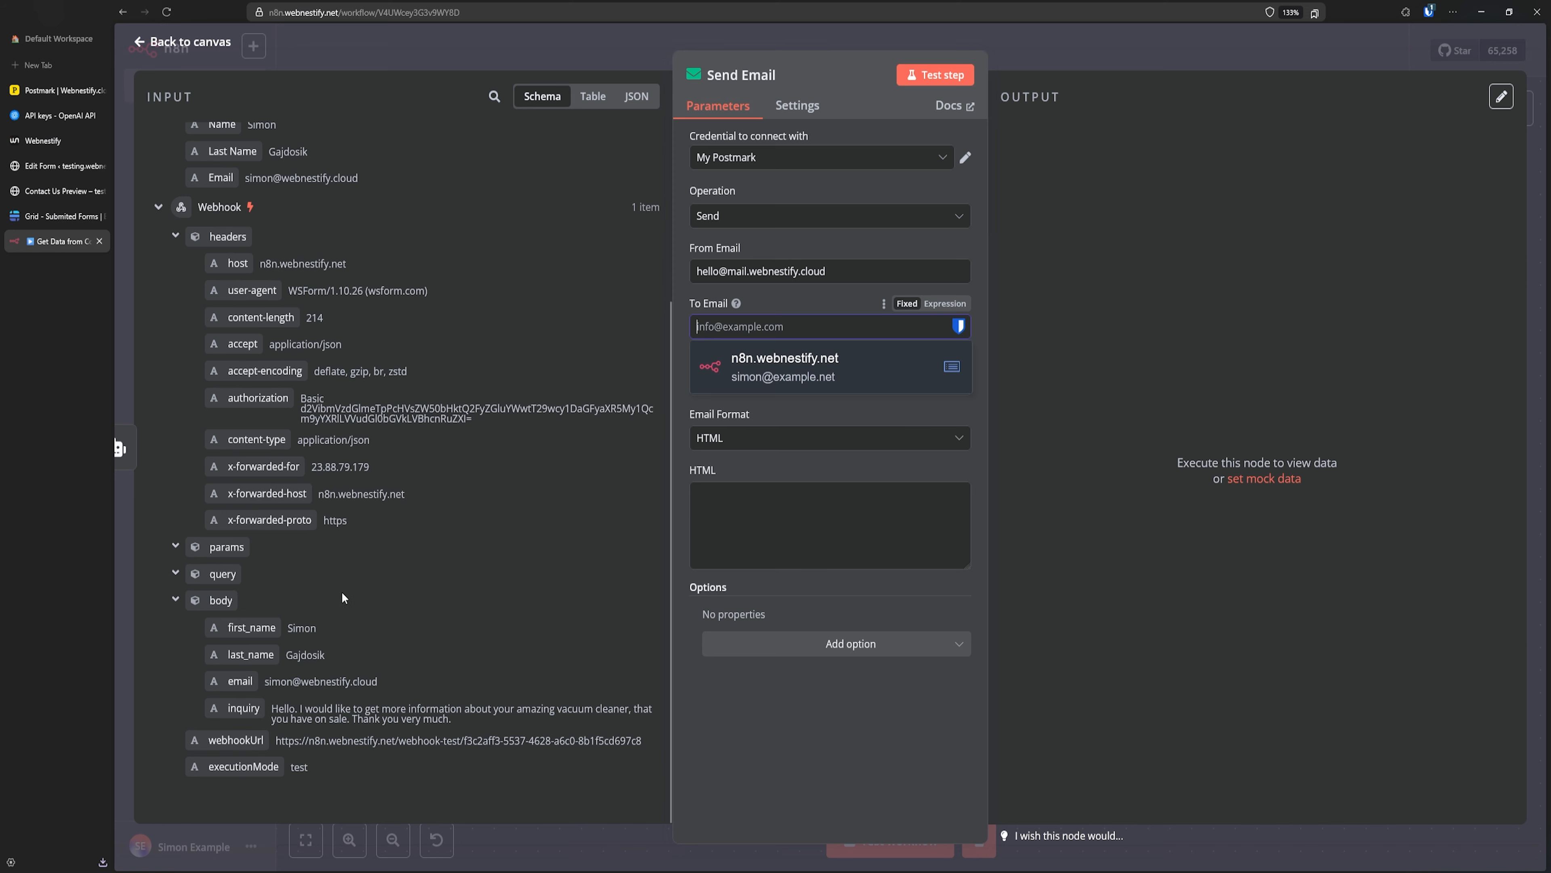
pyautogui.moveTo(226, 682); pyautogui.dragTo(794, 386)
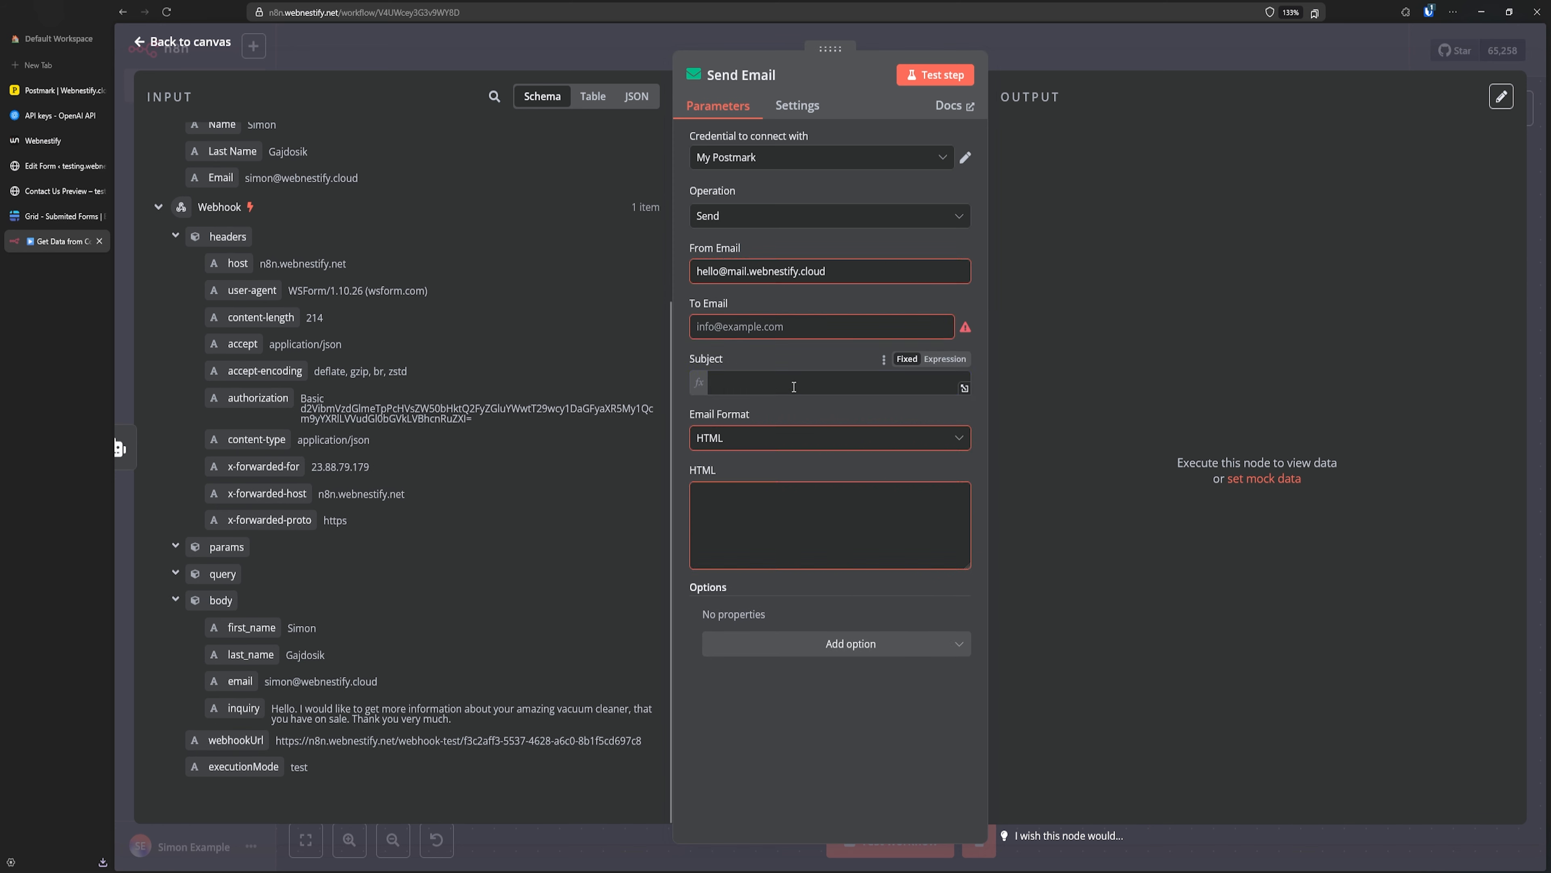
# - Map the AI Agent's output into the HTML body of the email
pyautogui.click(765, 531)
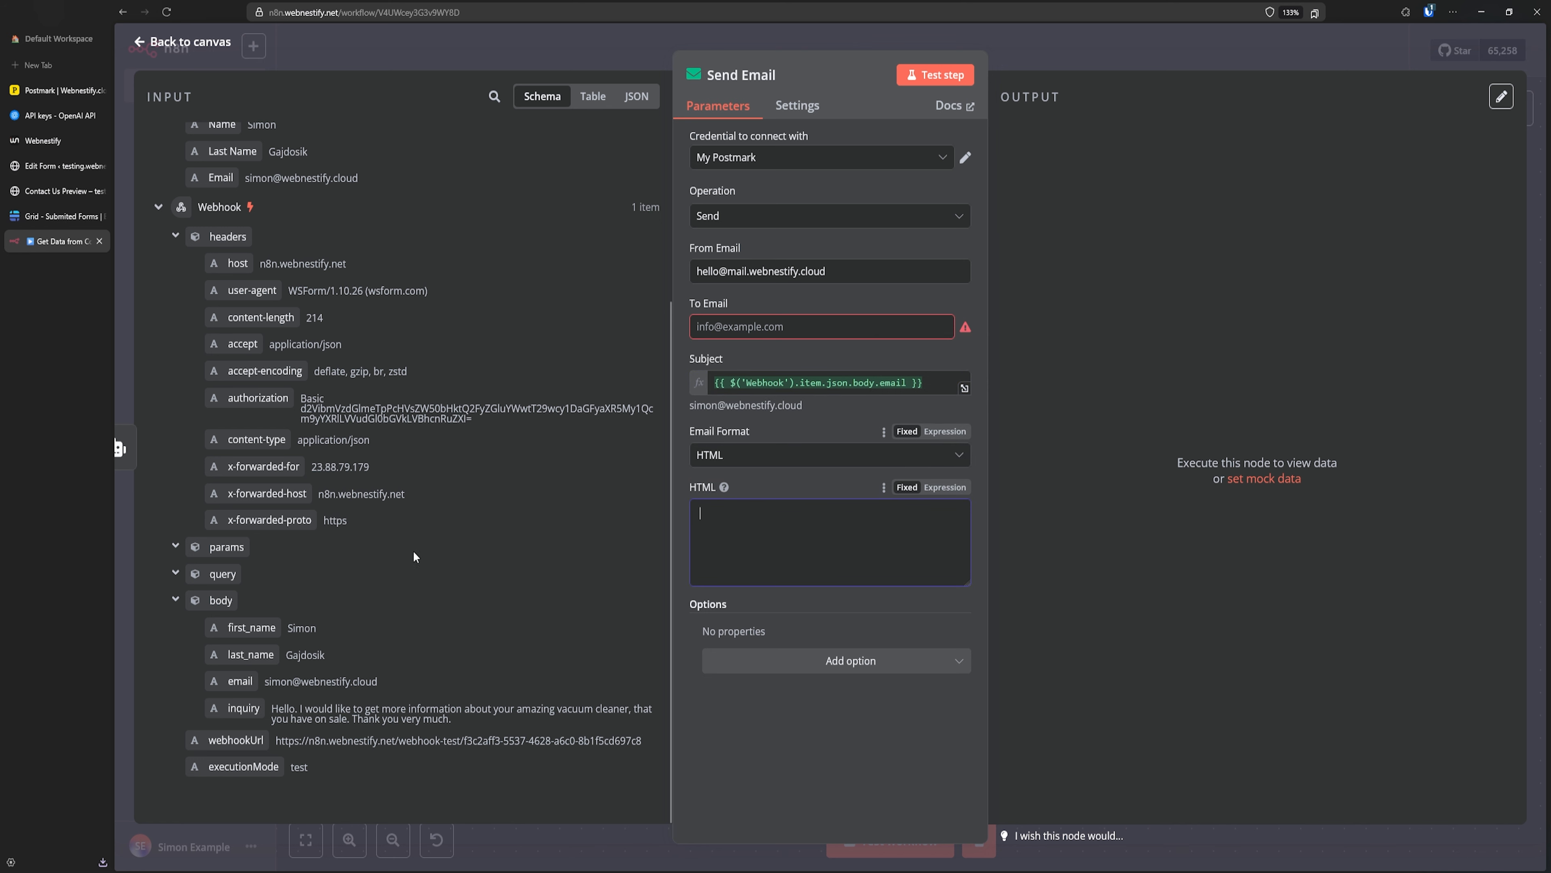
pyautogui.scroll(3, 402, 614)
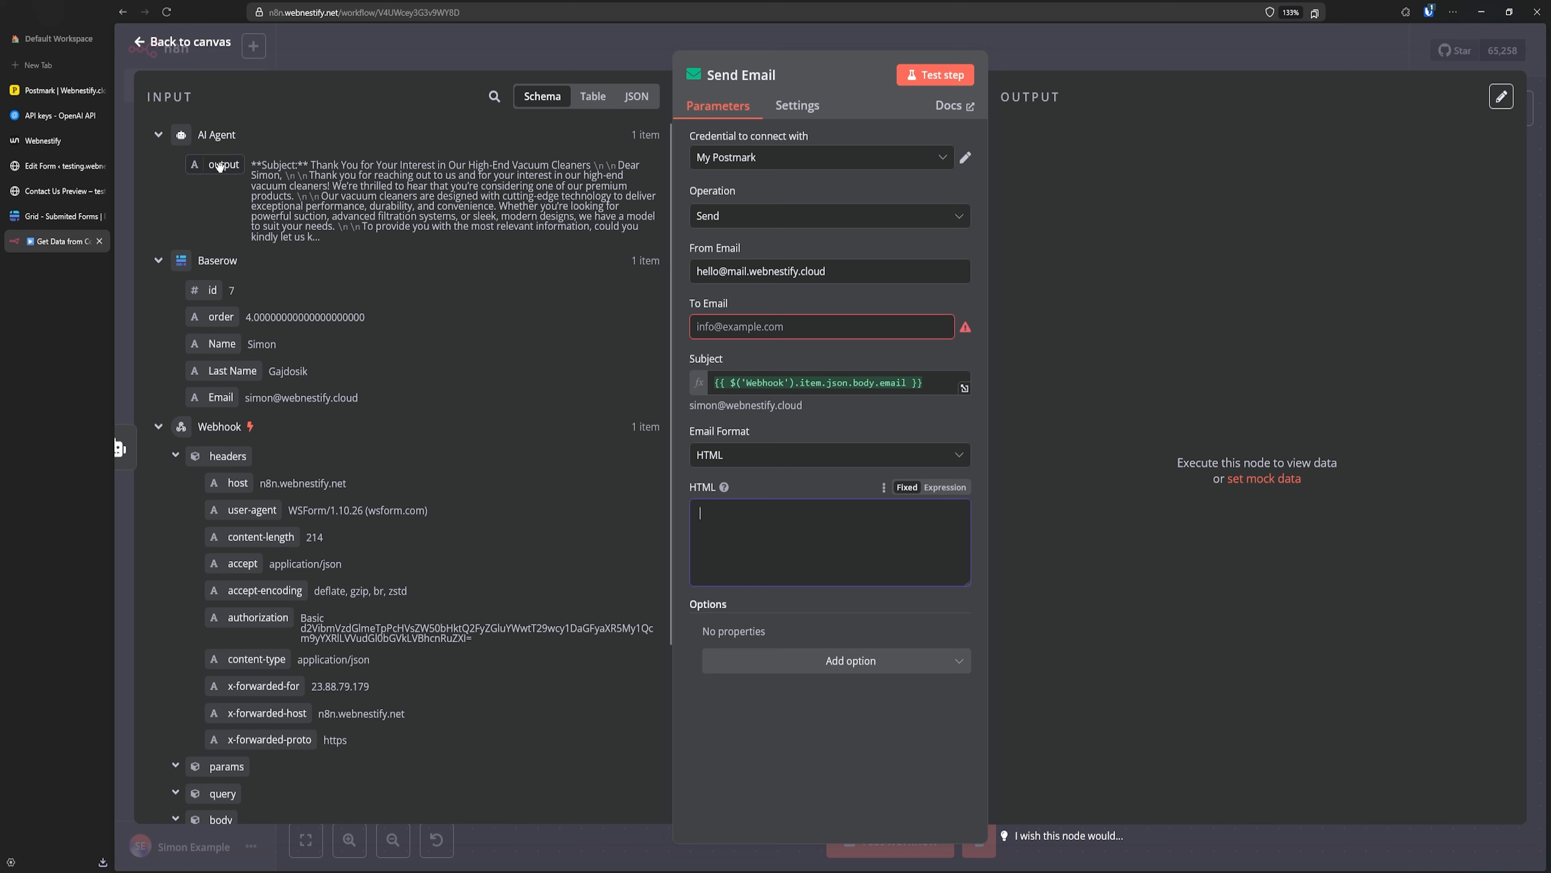
pyautogui.moveTo(222, 164); pyautogui.dragTo(807, 552)
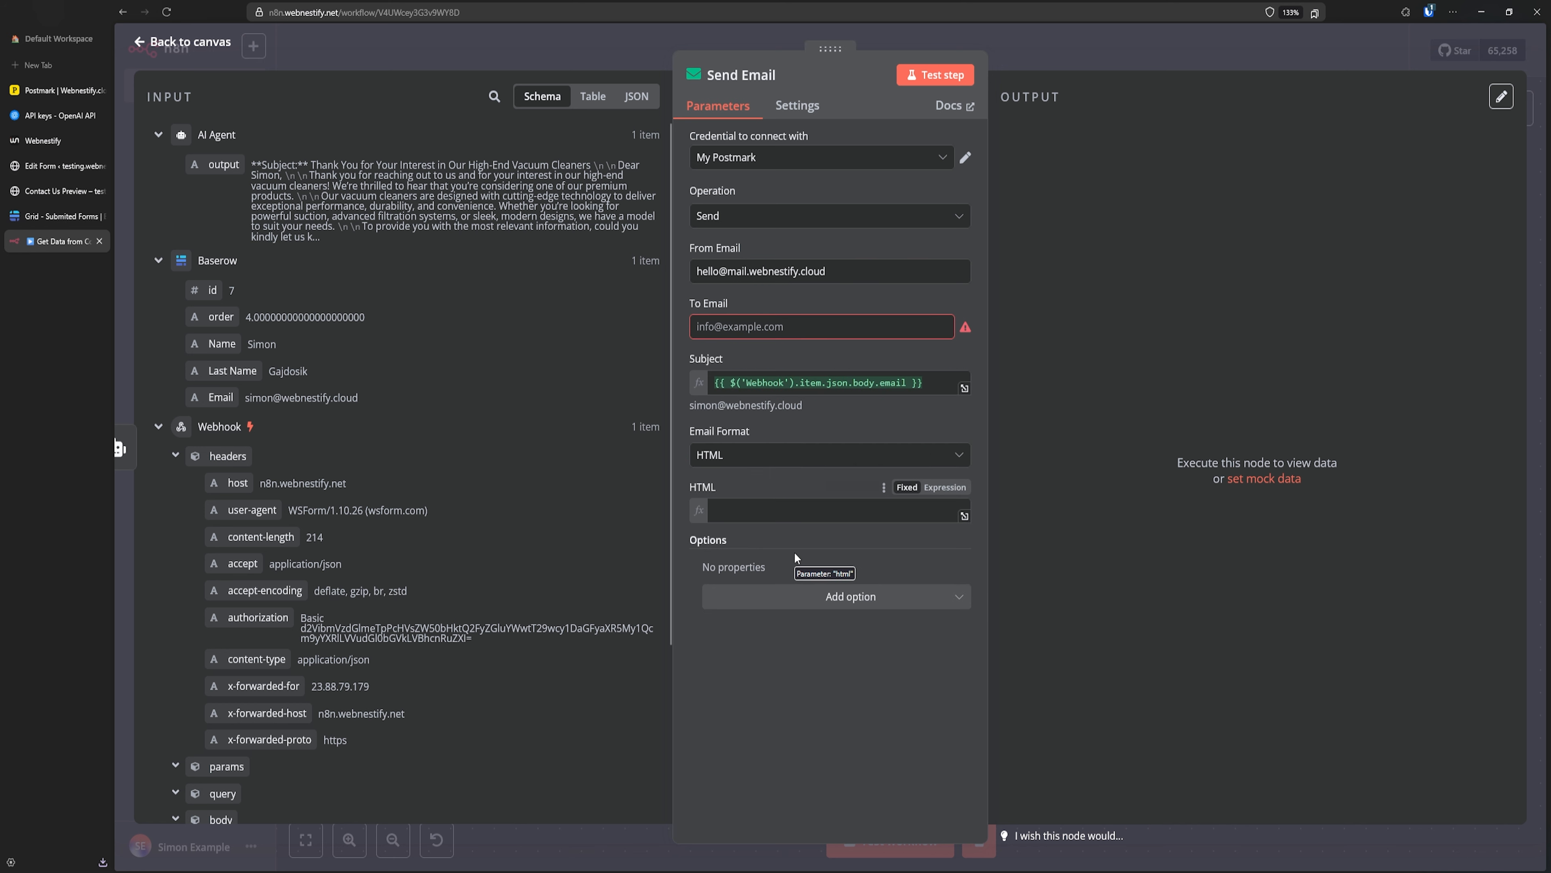
pyautogui.click(775, 741)
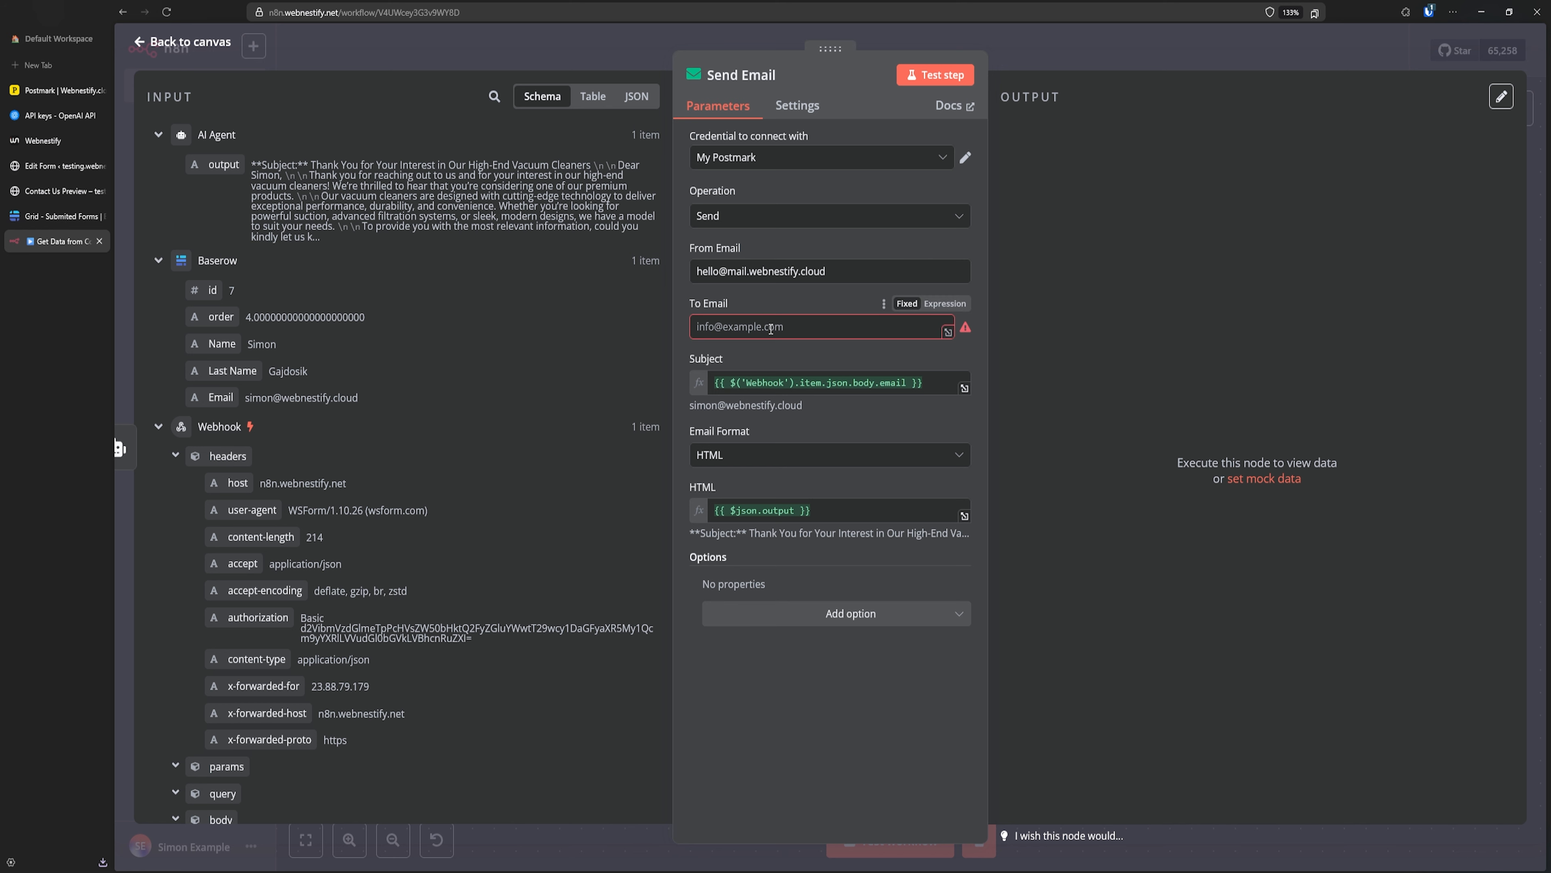
# - Map the submitted email into To Email and test-send the message
pyautogui.click(822, 330)
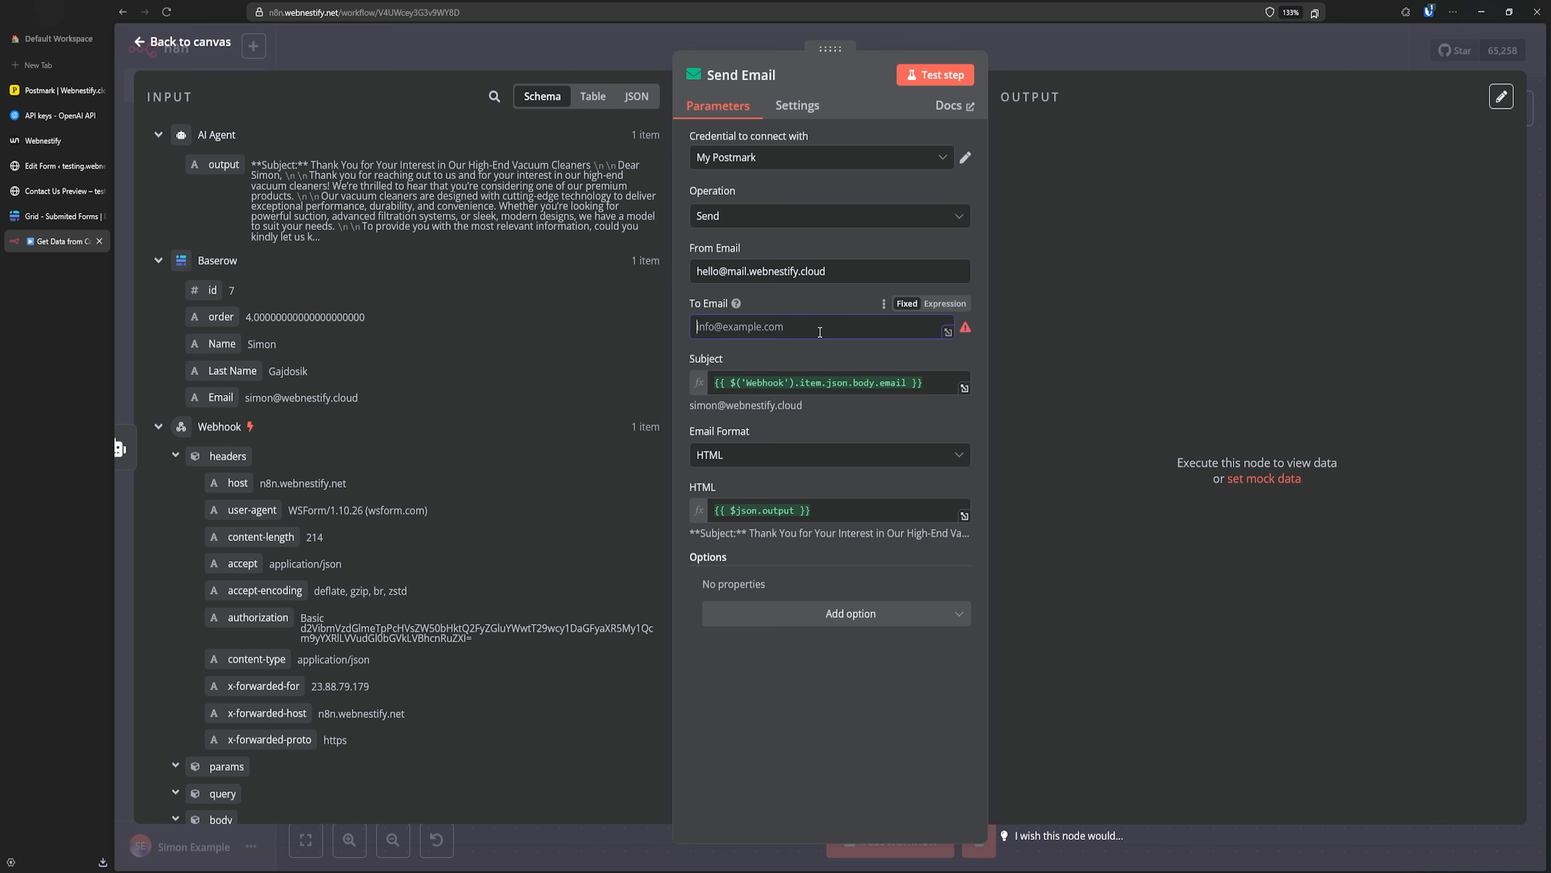
pyautogui.scroll(-3, 290, 448)
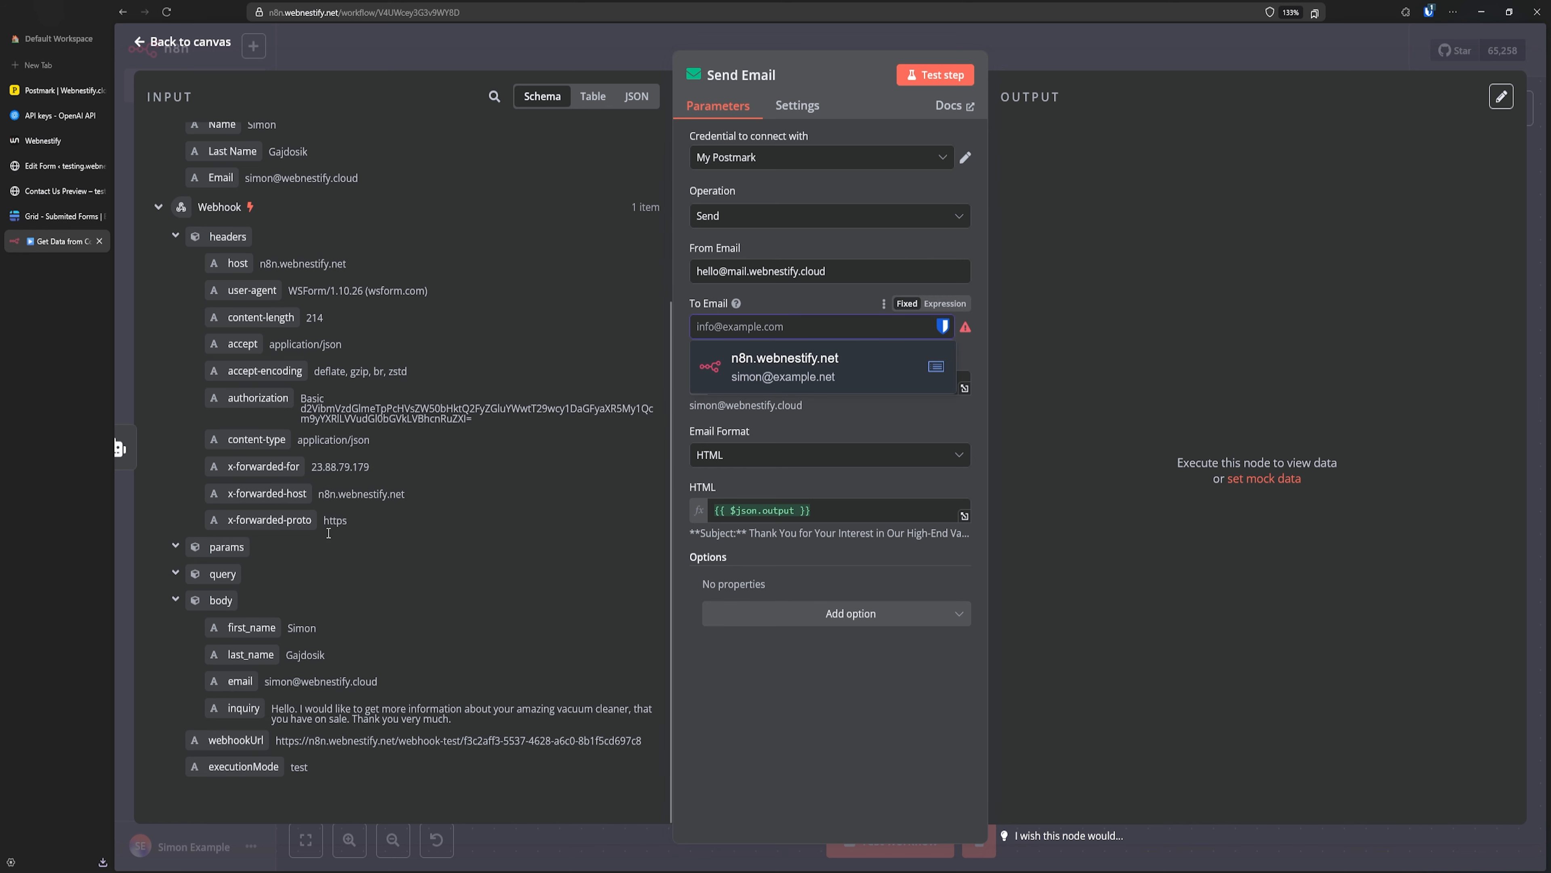
pyautogui.moveTo(240, 682); pyautogui.dragTo(780, 331)
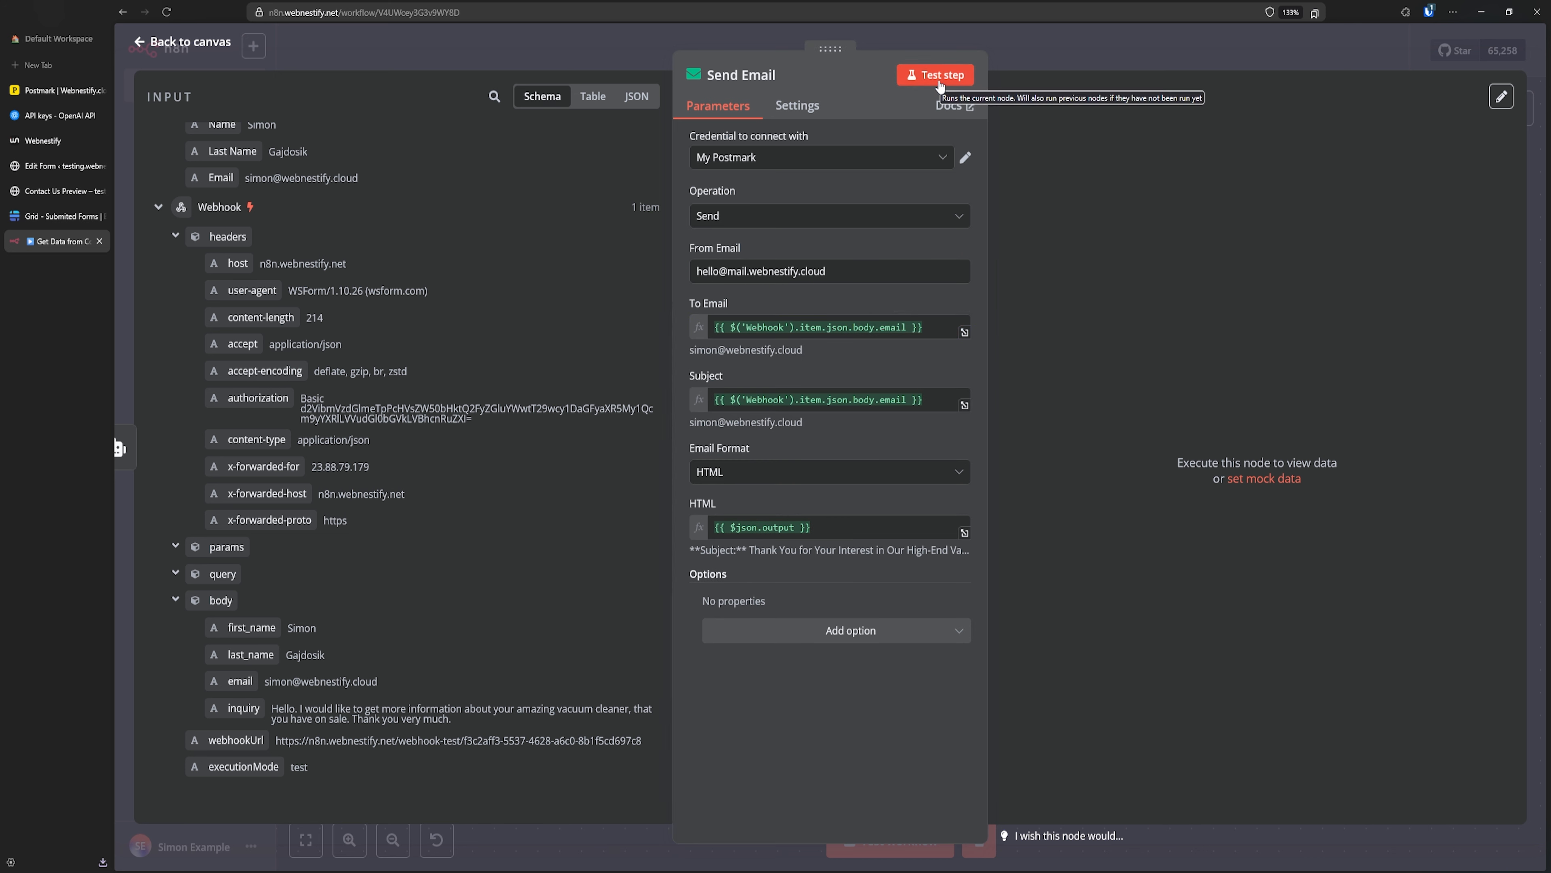
pyautogui.click(940, 82)
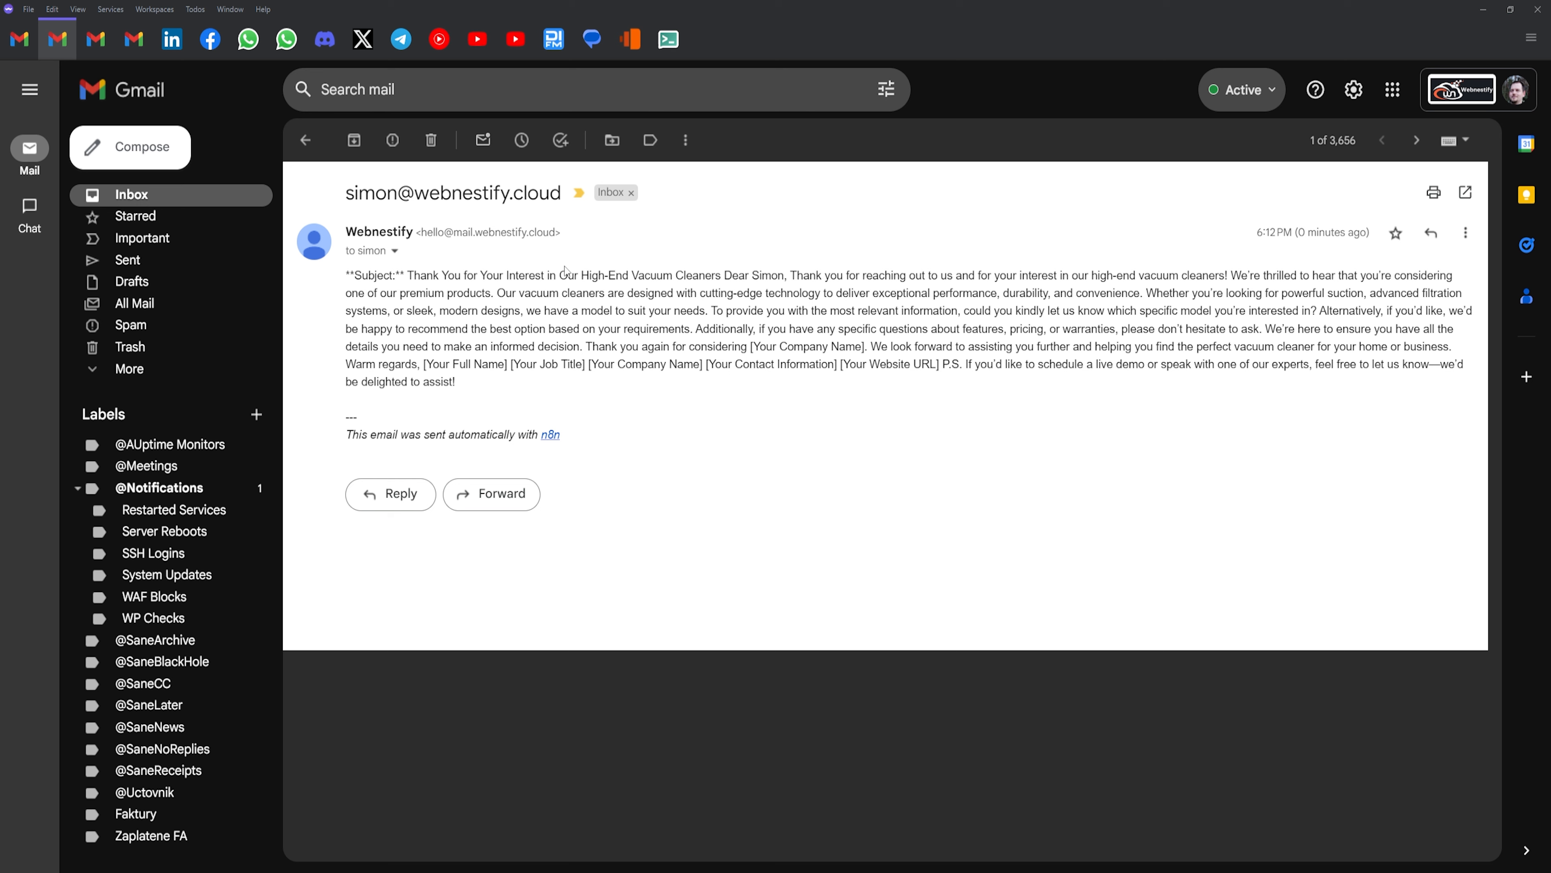
# - Read the AI-written vacuum-cleaner reply in Gmail, then switch back to the n8n workflow
pyautogui.doubleClick(374, 278)
pyautogui.click(448, 287)
pyautogui.hotkey('alt', 'Tab')
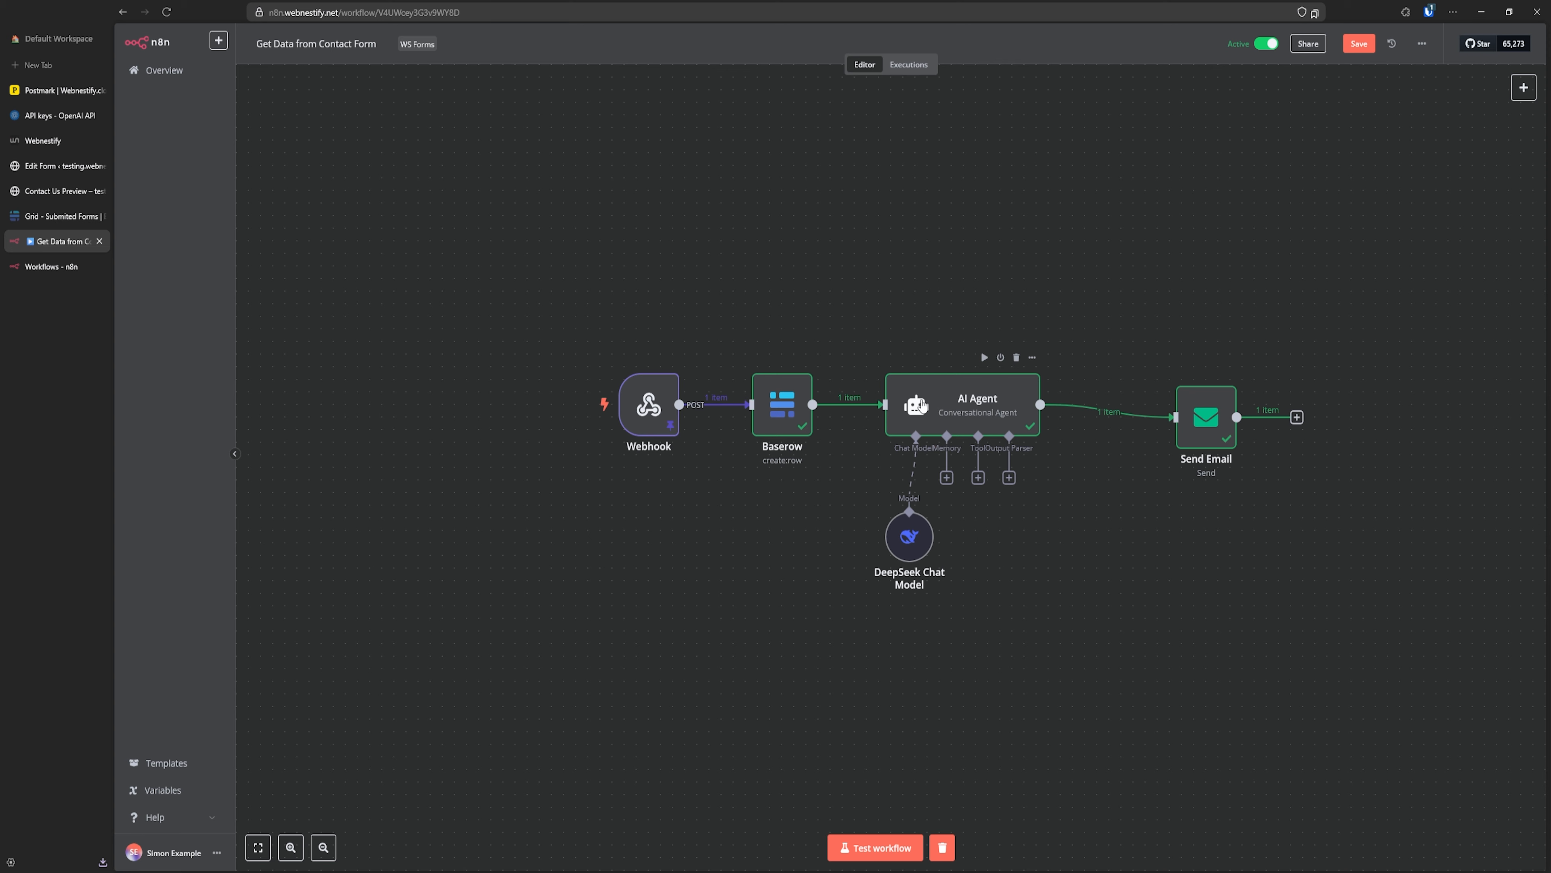
# - Check the AI Agent's settings, then enlarge and centre the canvas view
pyautogui.doubleClick(923, 405)
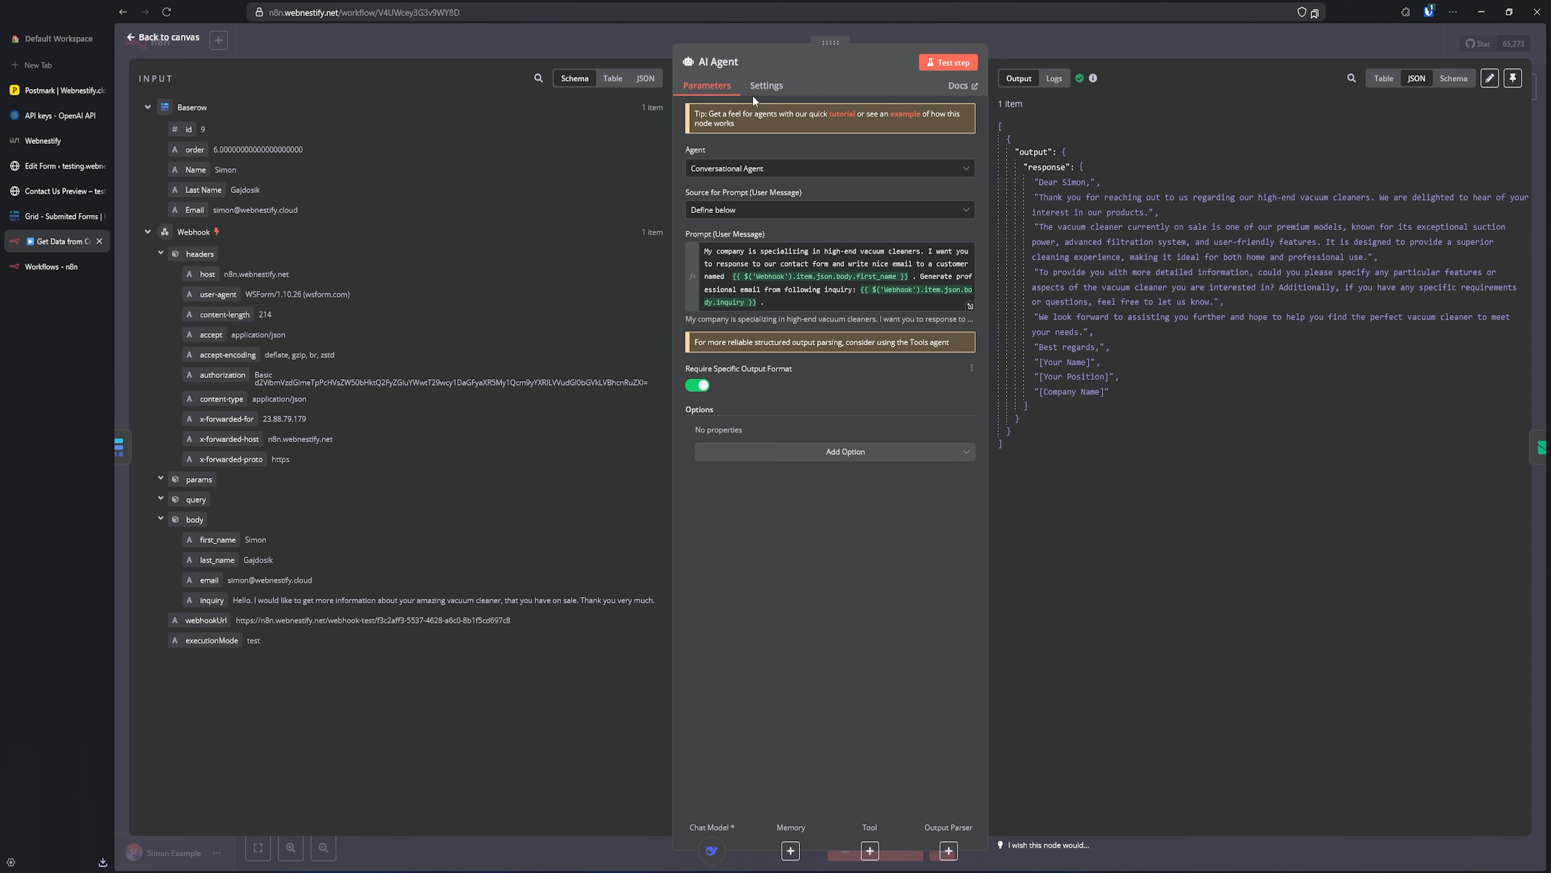
pyautogui.click(714, 35)
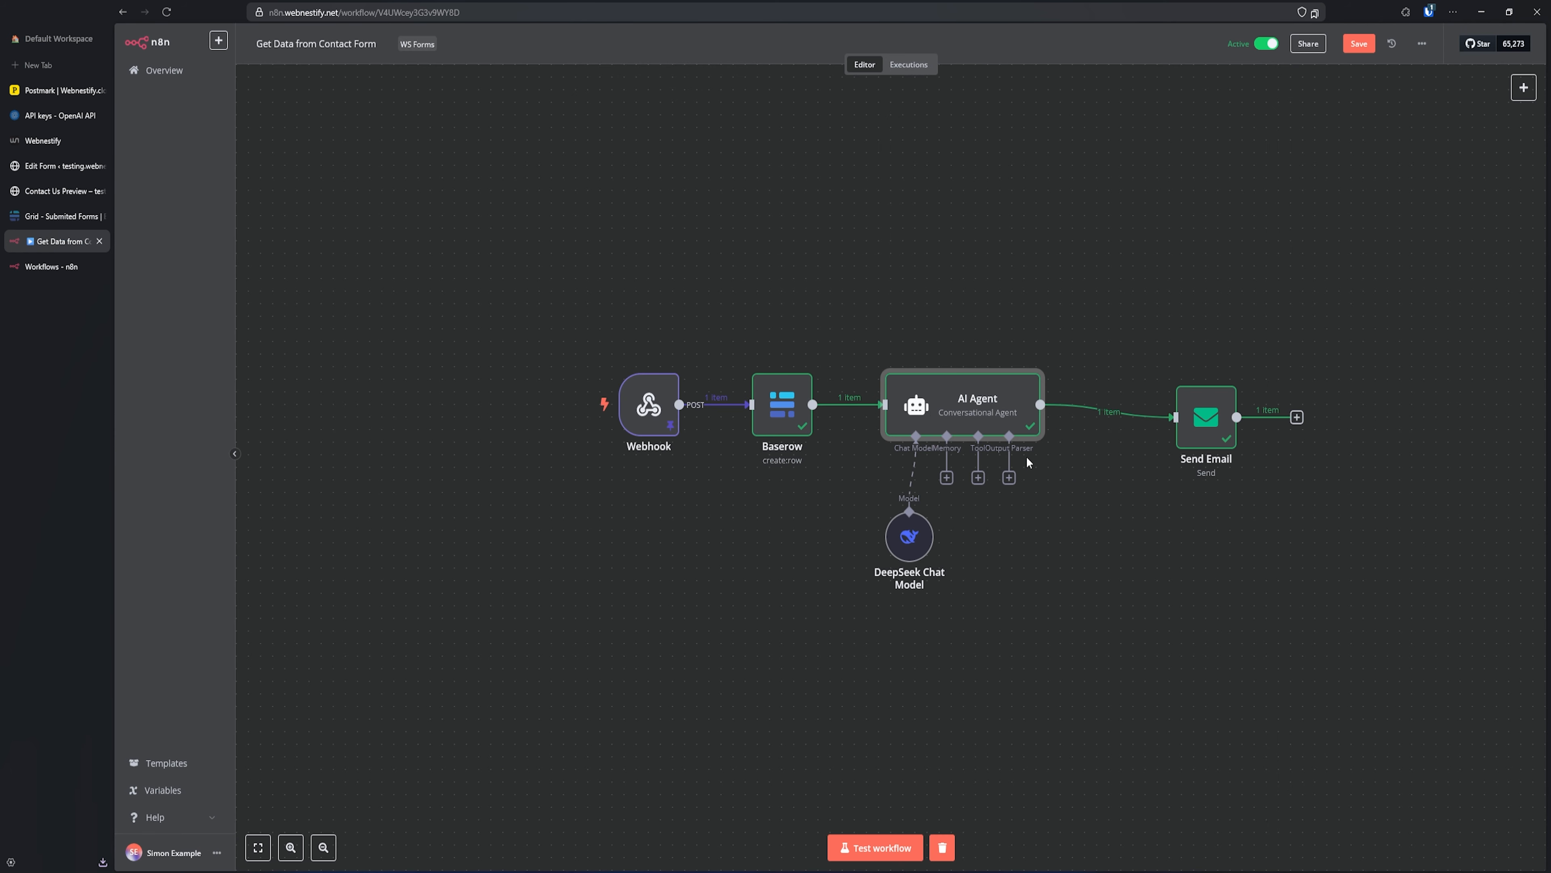
pyautogui.hotkey('ctrl', '+')
pyautogui.hotkey('ctrl', '+')
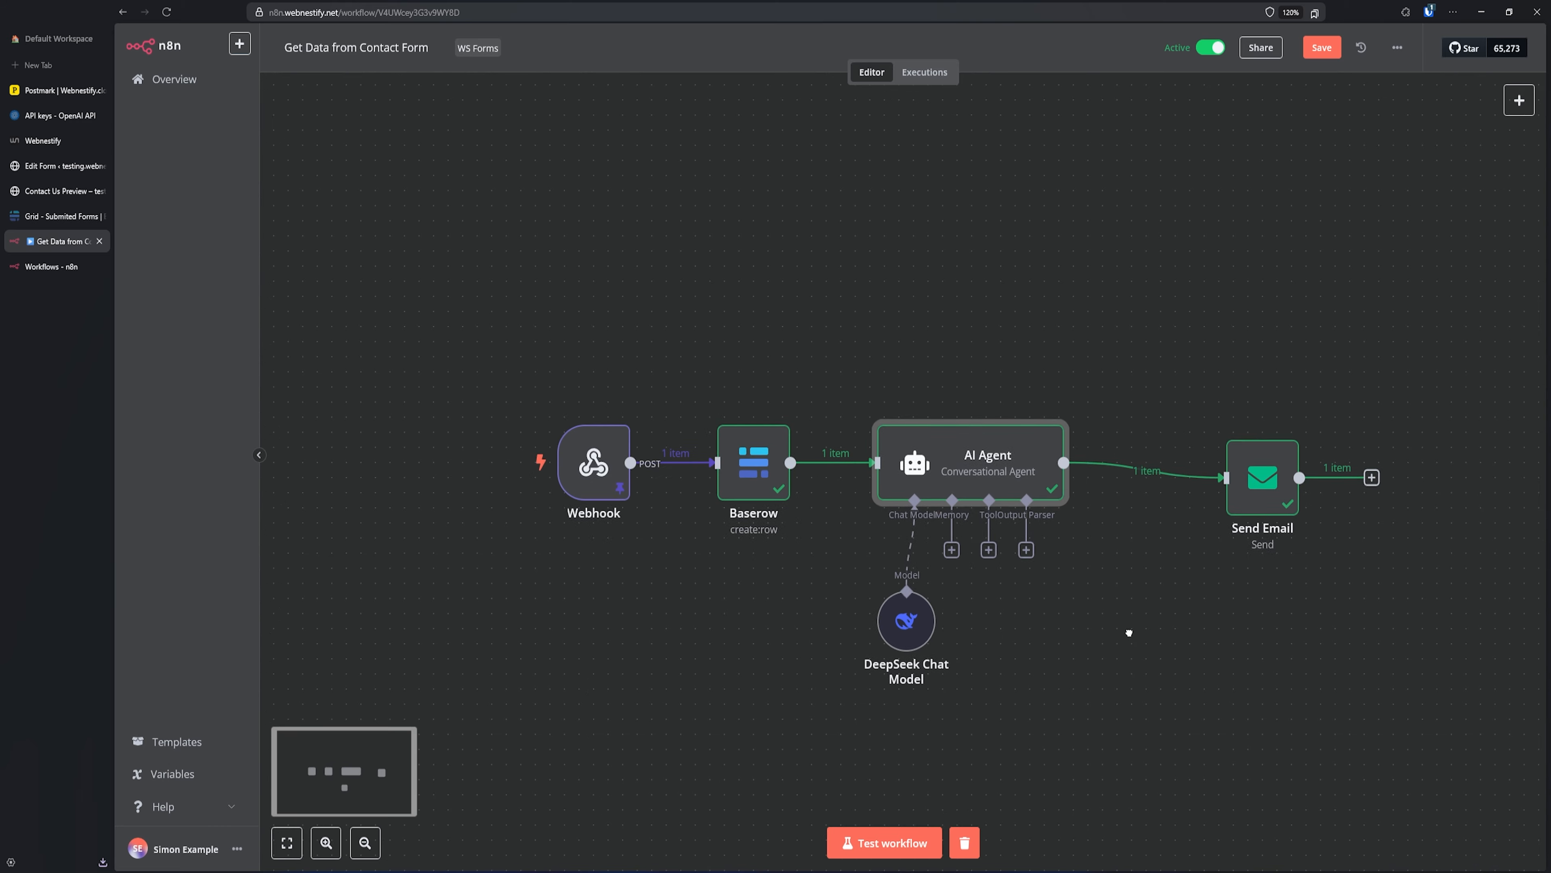
pyautogui.moveTo(1128, 633); pyautogui.dragTo(1003, 599)
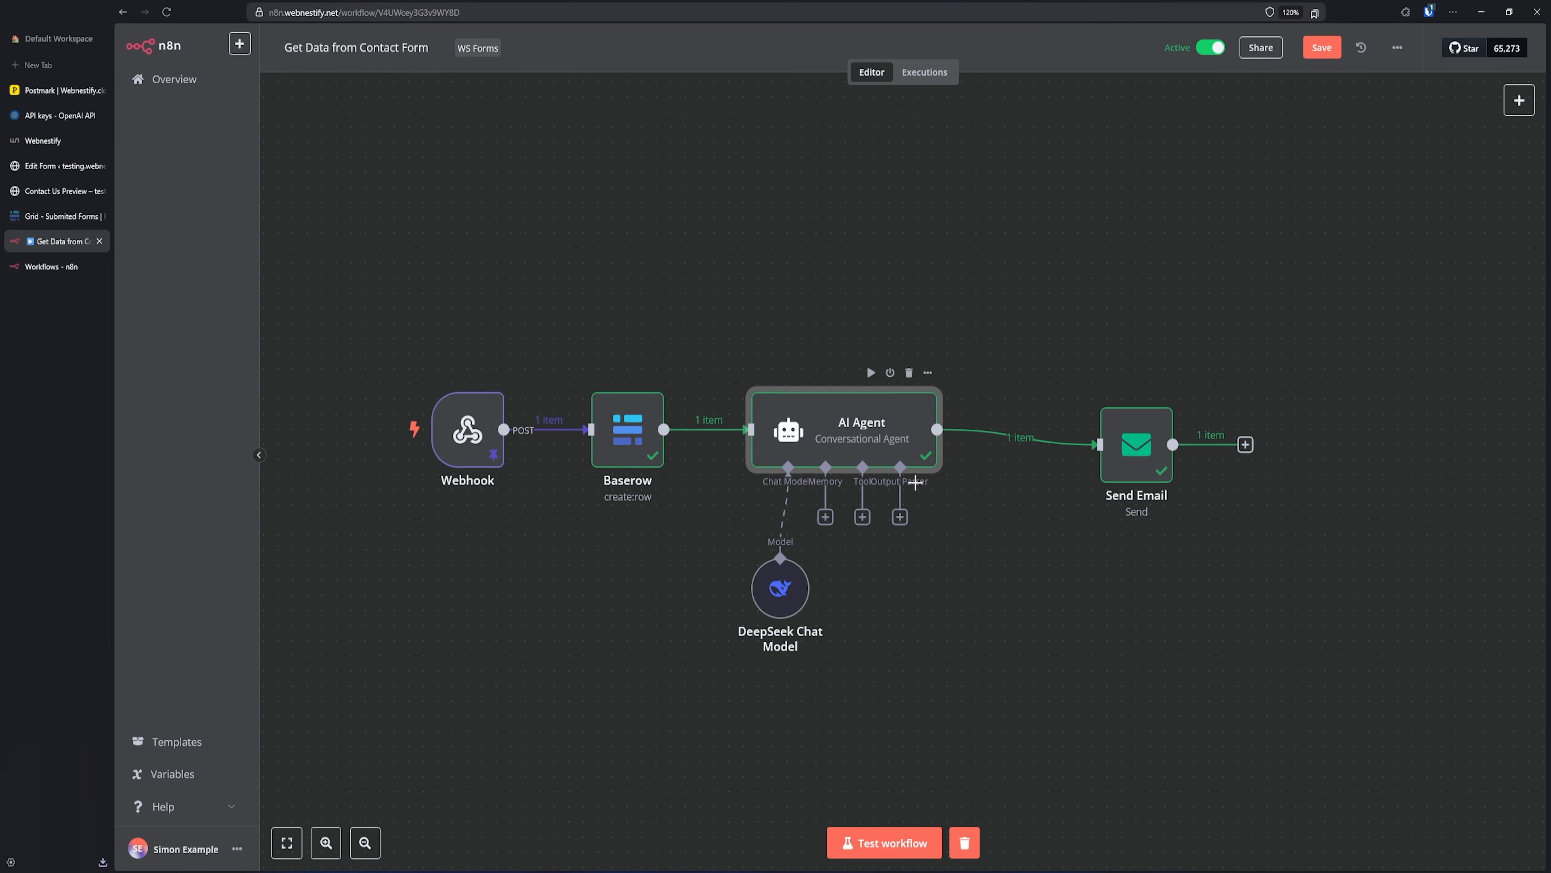
# - Add an Auto-fixing Output Parser to the AI Agent, with a DeepSeek Chat Model as its model
pyautogui.click(902, 519)
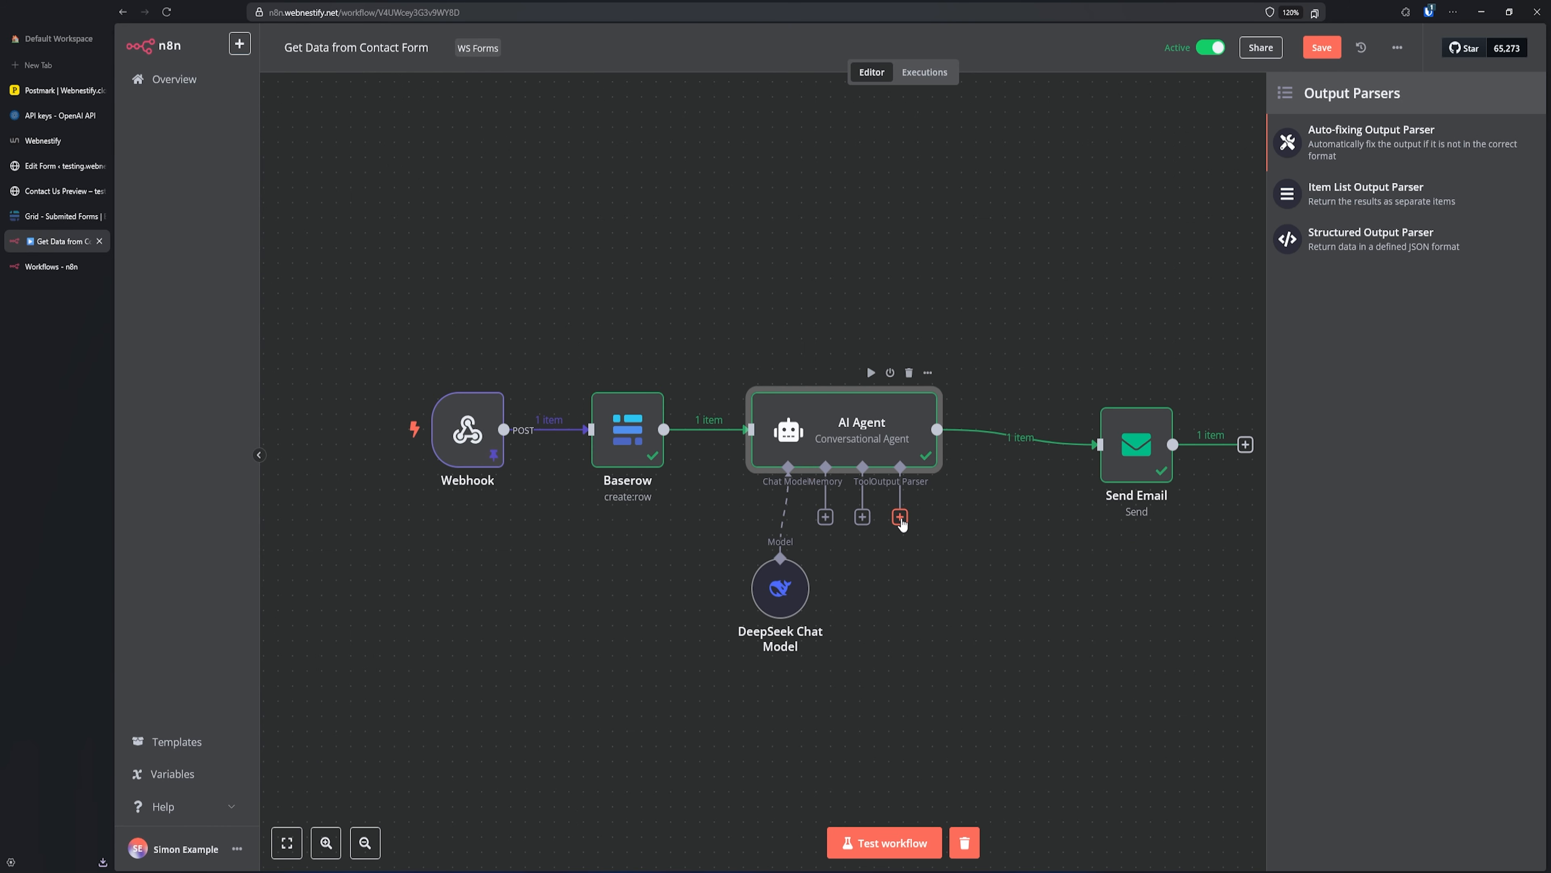
pyautogui.click(1376, 143)
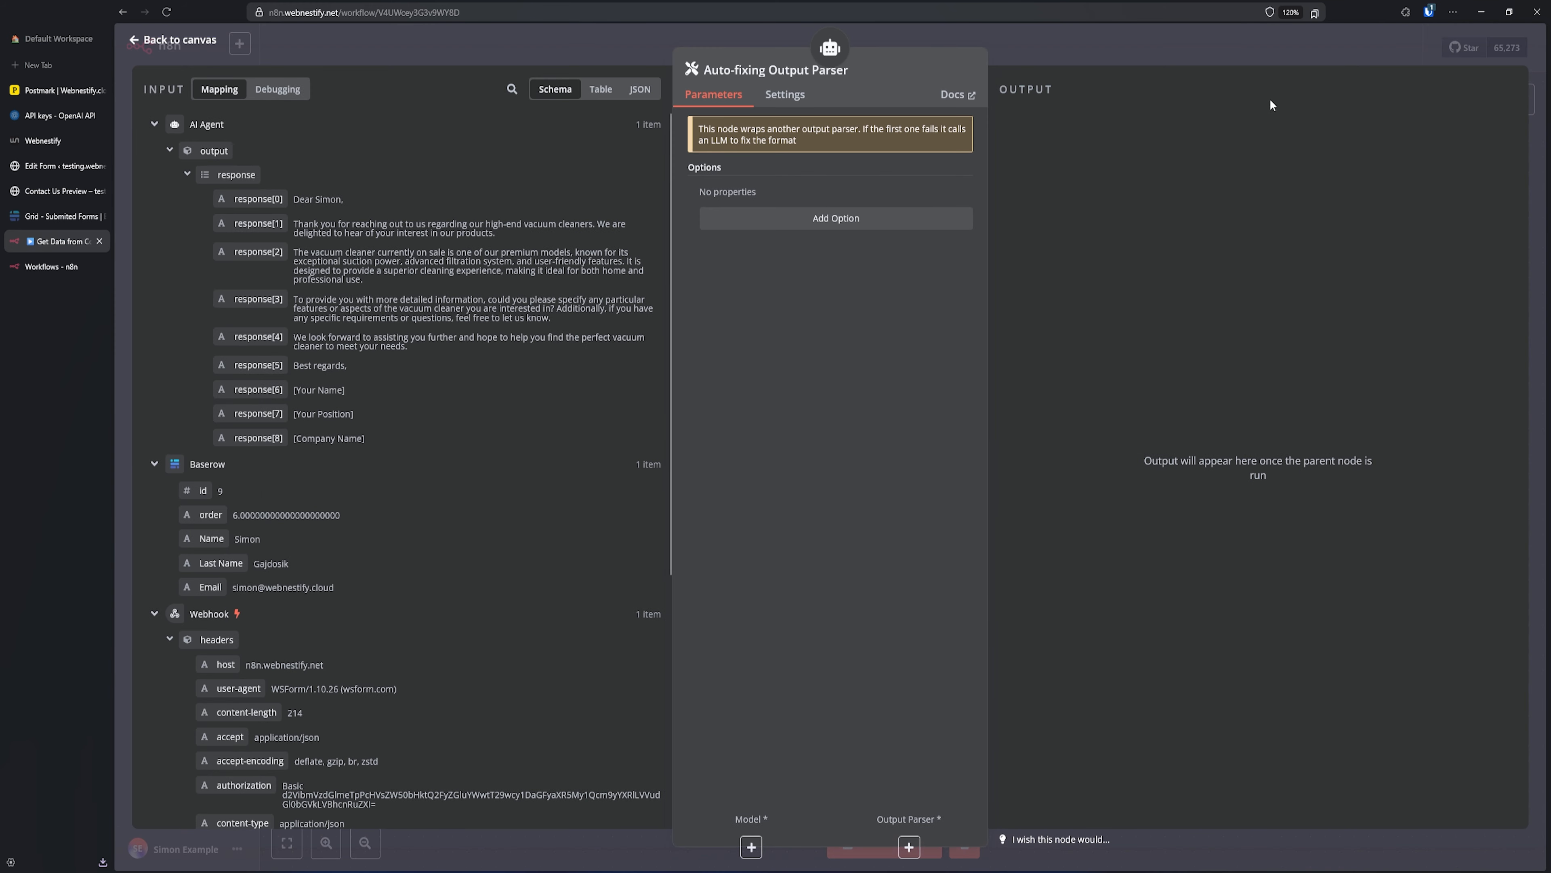
pyautogui.click(752, 847)
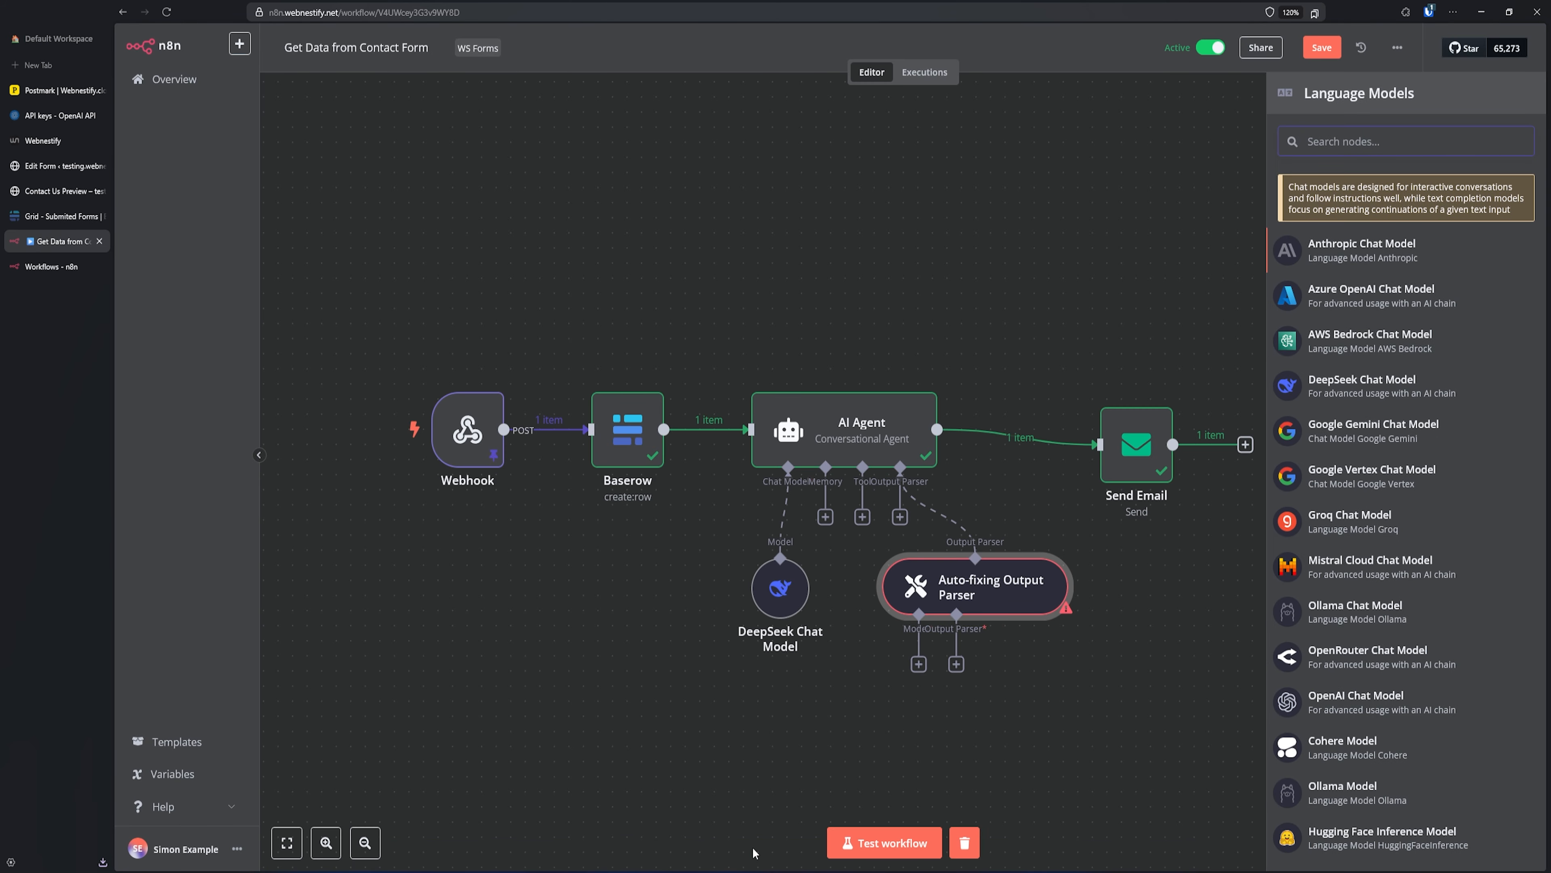
pyautogui.click(1361, 385)
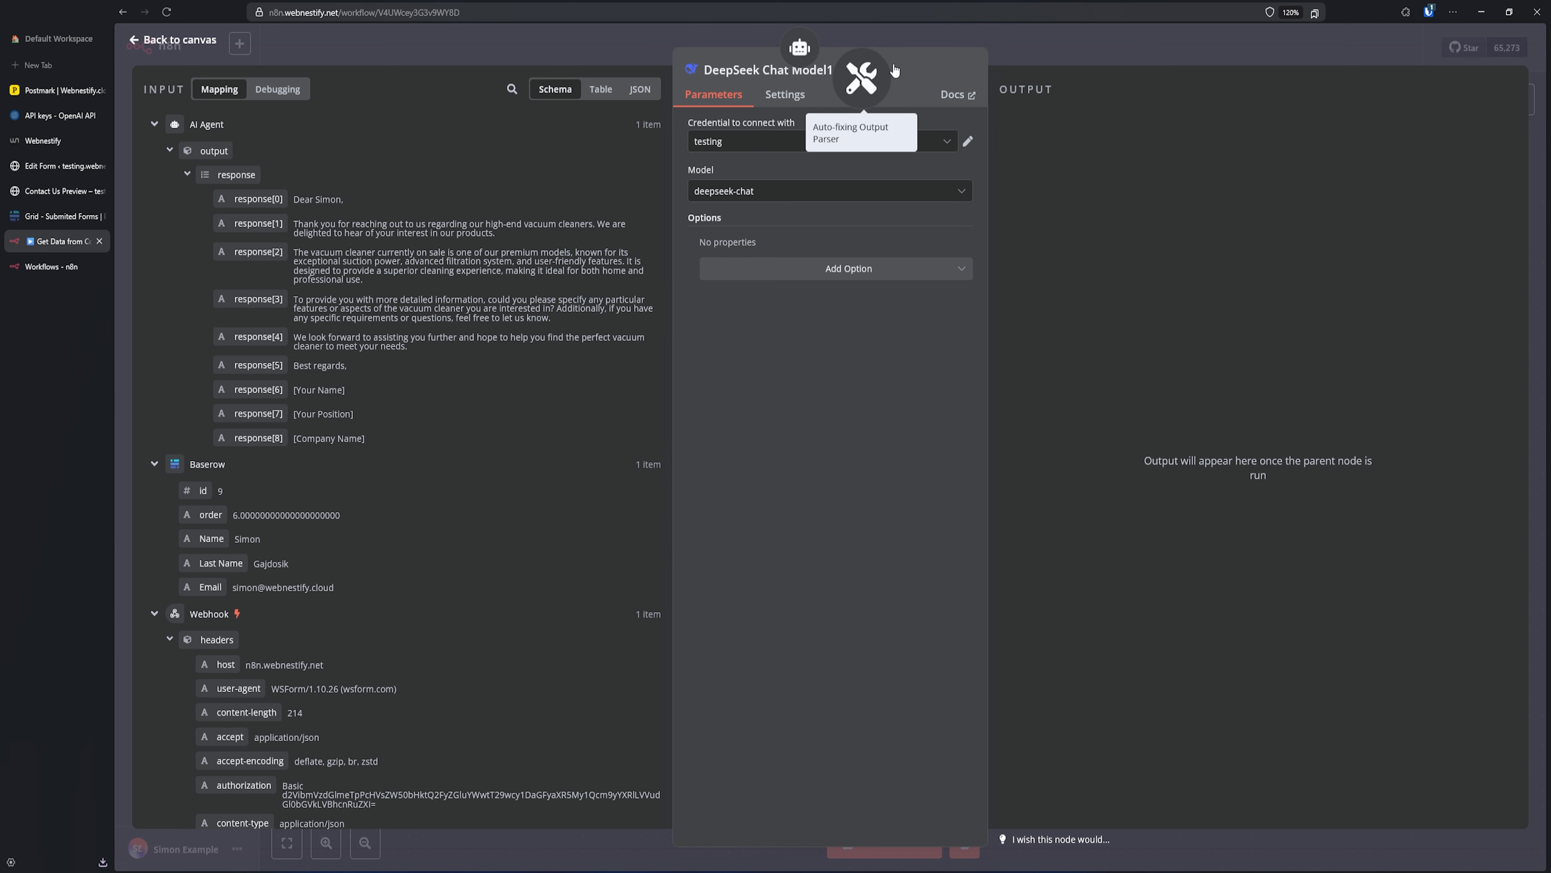
pyautogui.click(867, 80)
# - Attach a Structured Output Parser to the Auto-fixing Output Parser's output parser slot
pyautogui.click(928, 39)
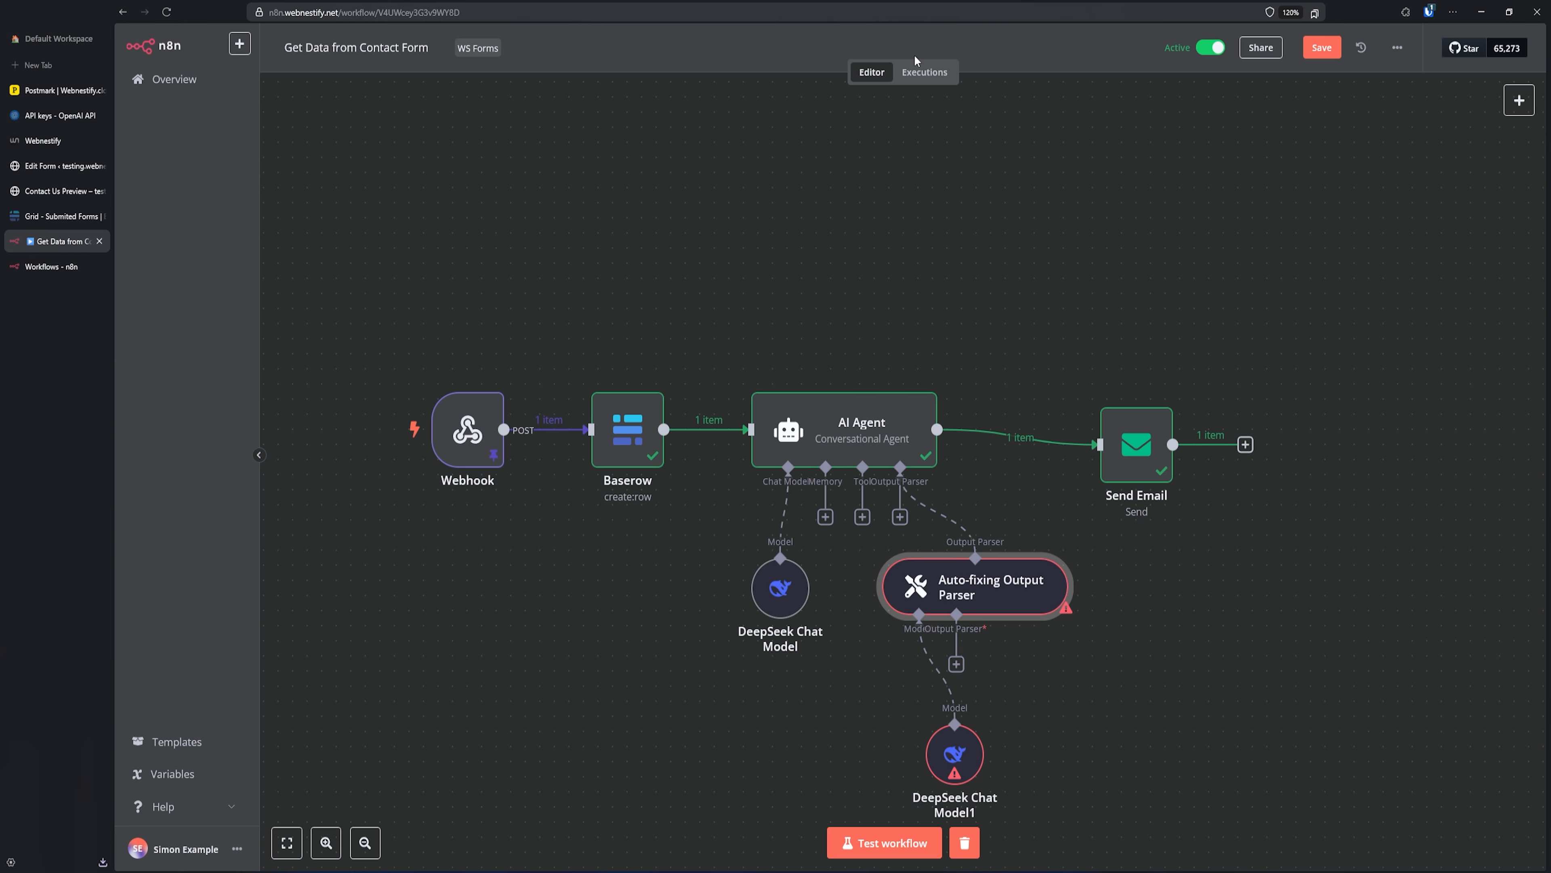
pyautogui.scroll(-3, 1075, 663)
pyautogui.hscroll(2, 1075, 663)
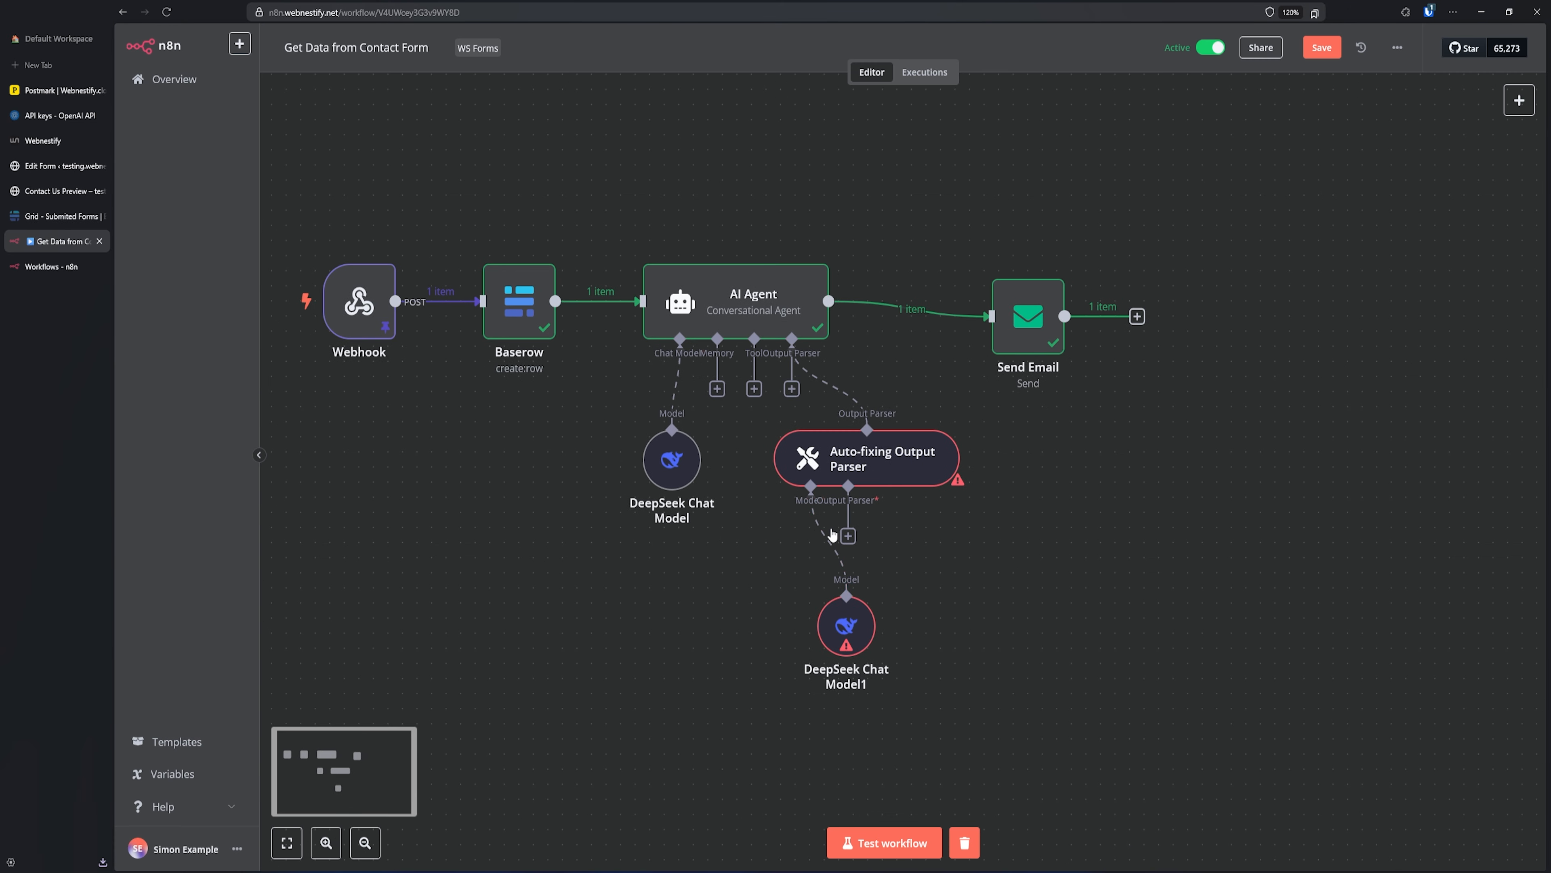
pyautogui.click(848, 536)
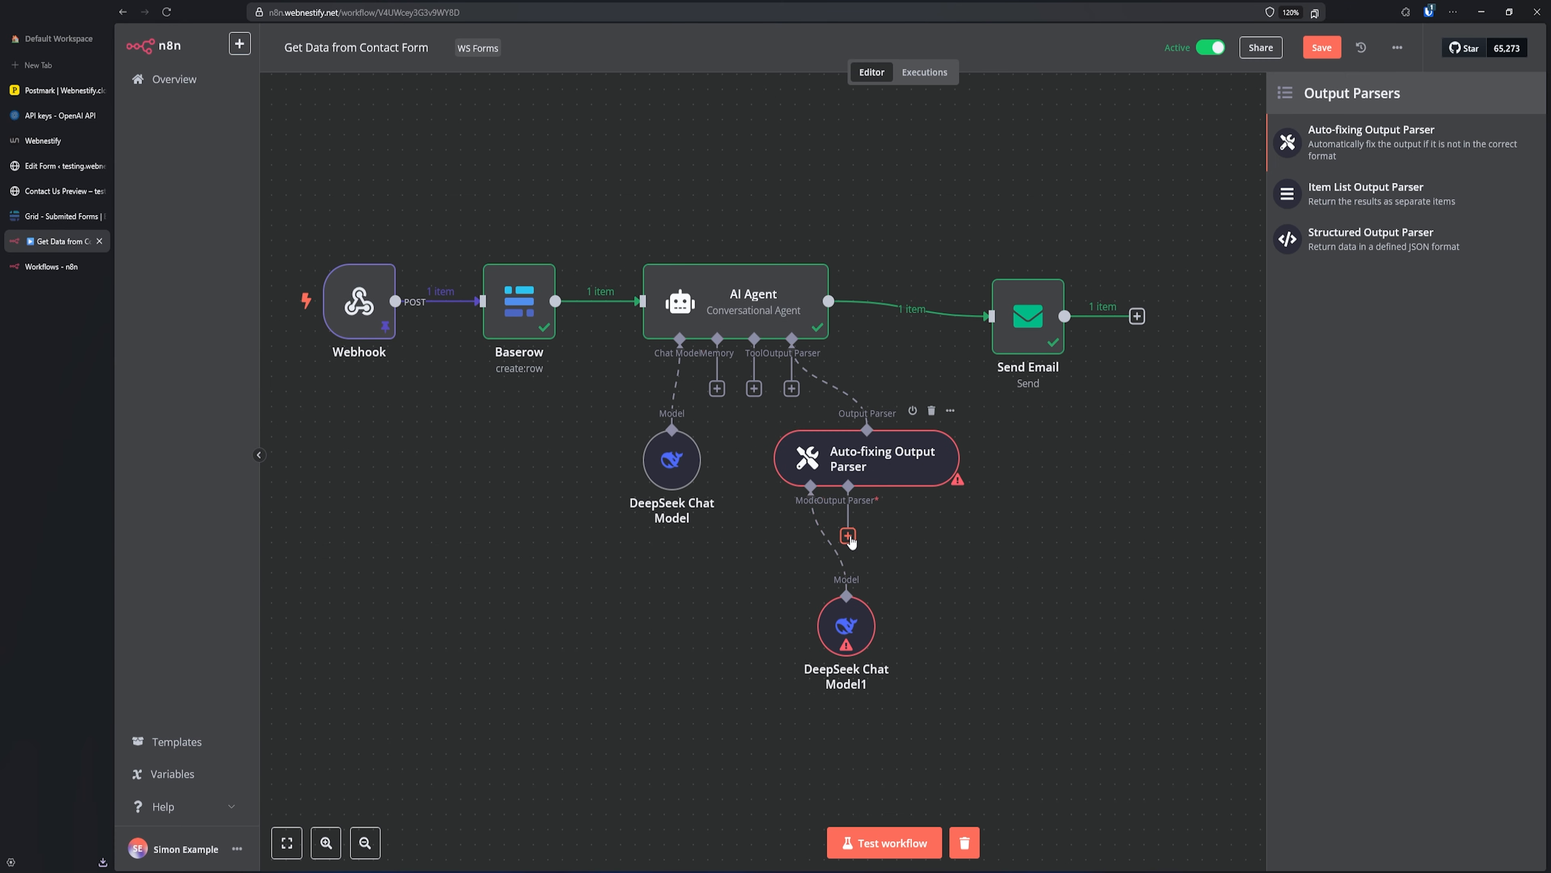
pyautogui.click(1384, 246)
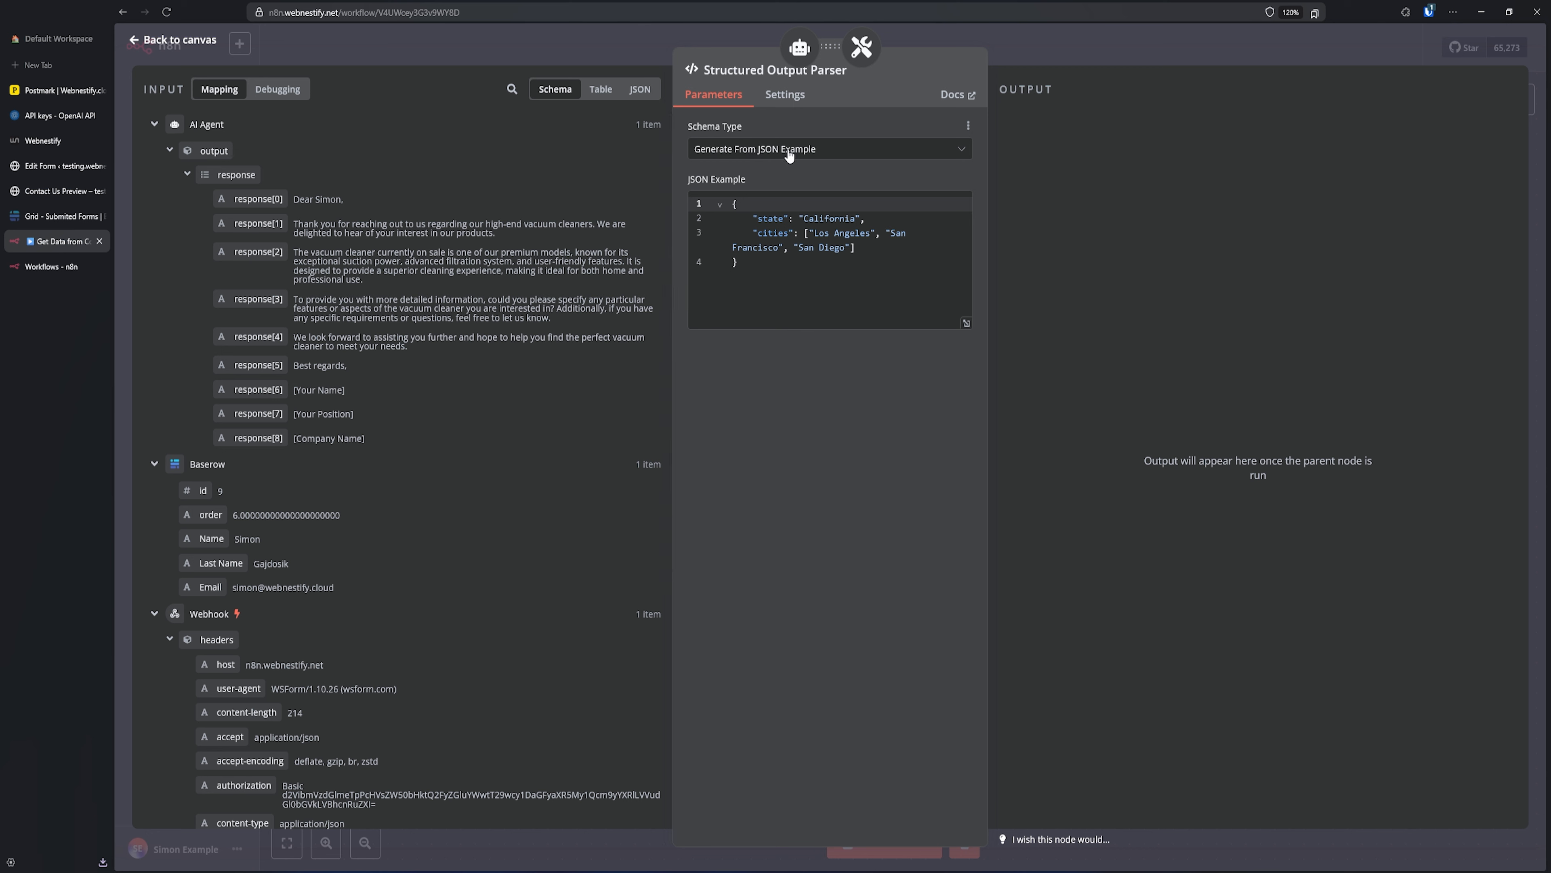
# - Trim the parser's JSON example down to {"inquiry": ["inquiry text"]}
pyautogui.moveTo(856, 248); pyautogui.dragTo(706, 247)
pyautogui.moveTo(872, 219); pyautogui.dragTo(678, 210)
pyautogui.press('BackSpace')
pyautogui.press('BackSpace')
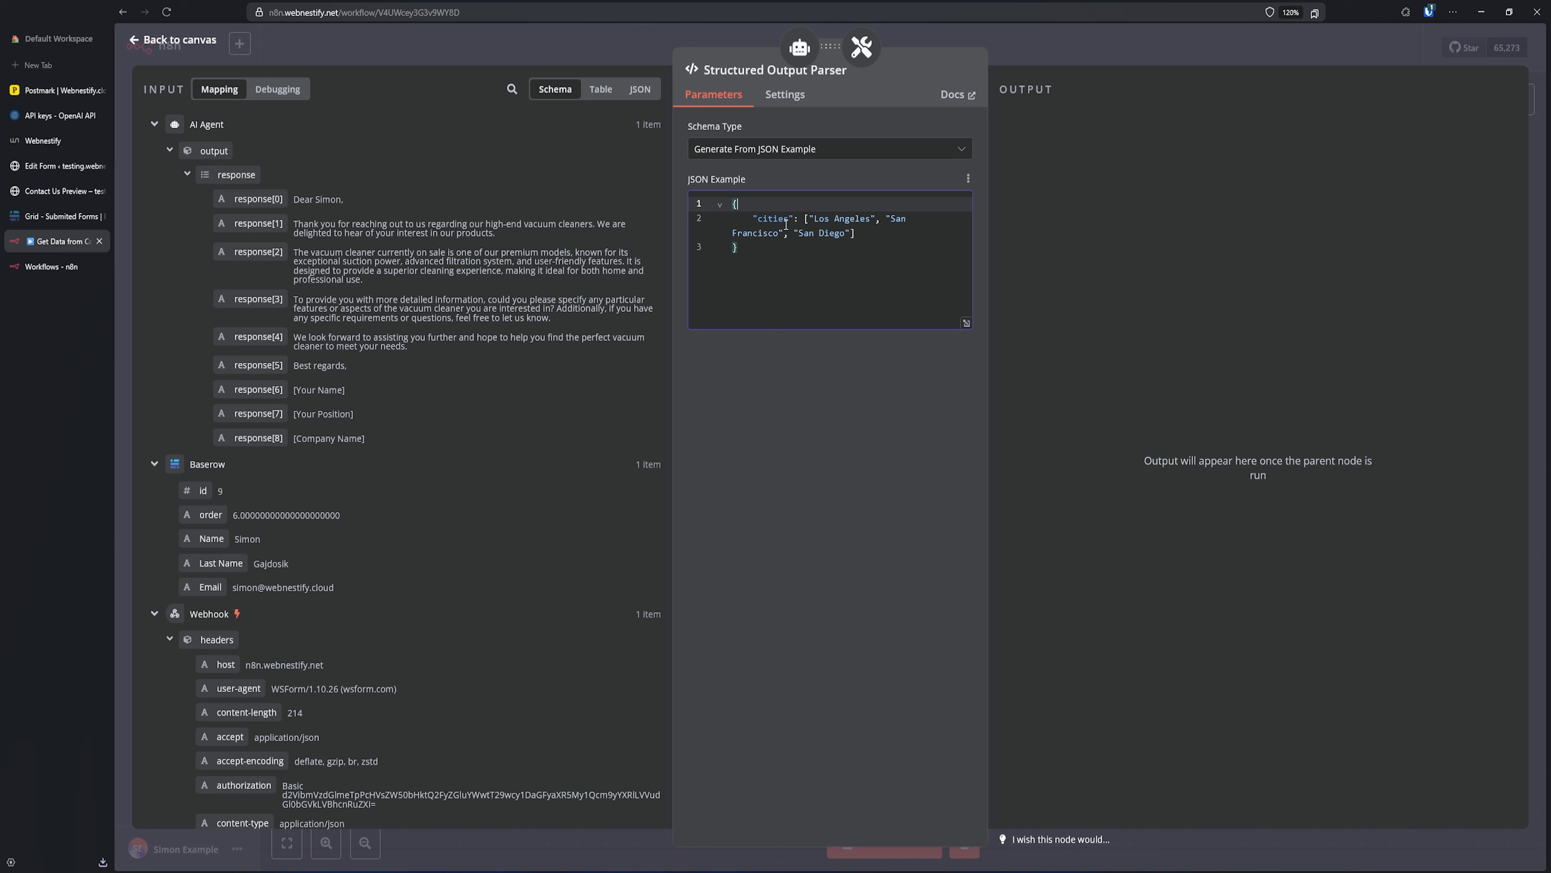
pyautogui.doubleClick(772, 219)
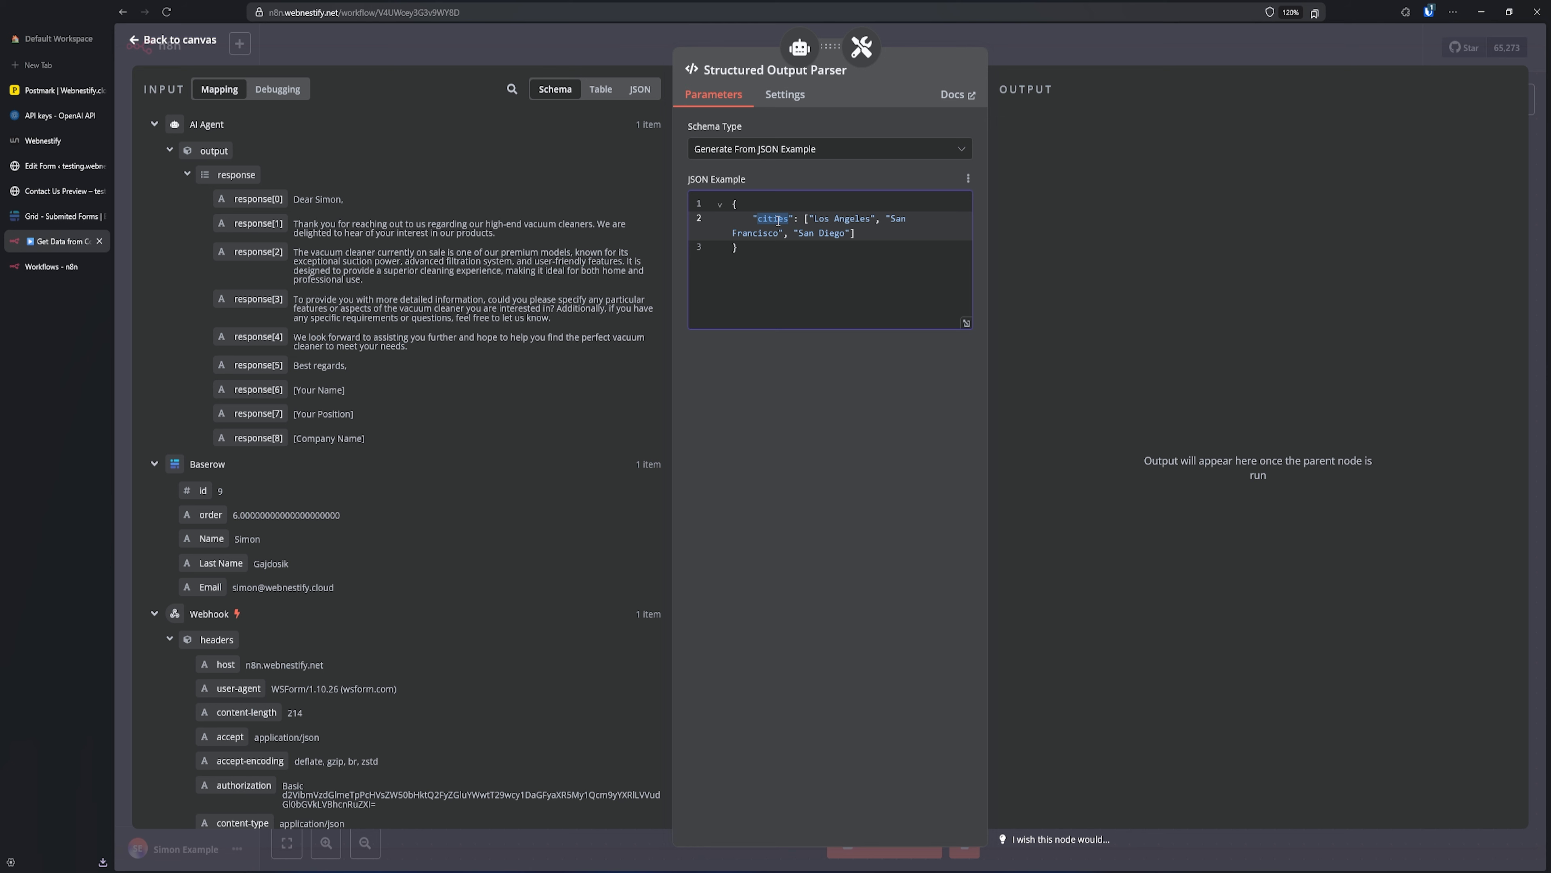
pyautogui.scroll(-5, 405, 561)
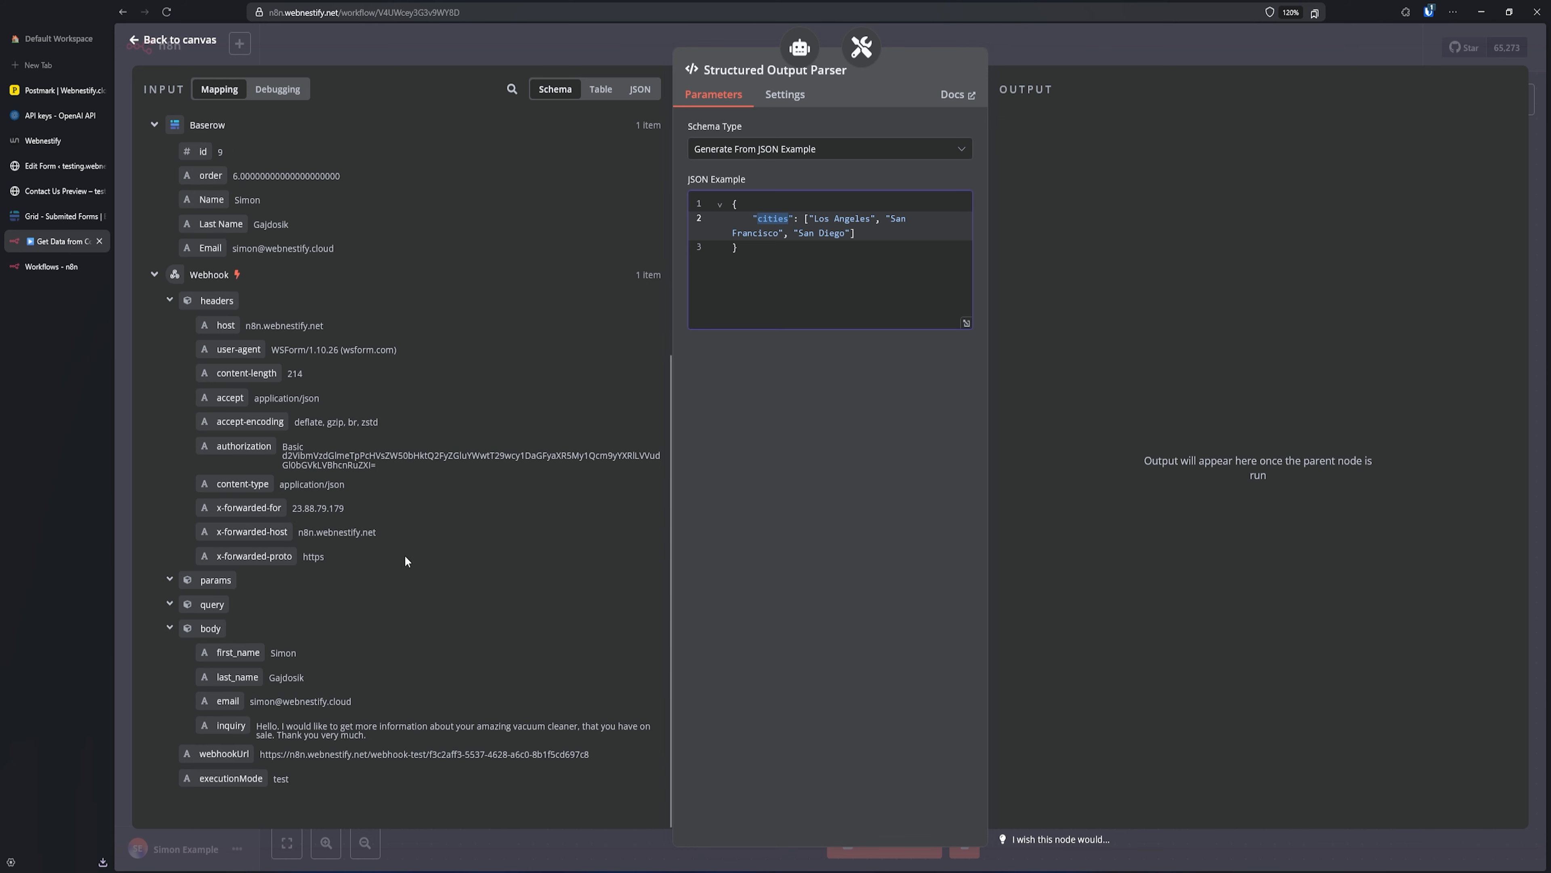
pyautogui.scroll(5, 378, 603)
pyautogui.write('inquiry')
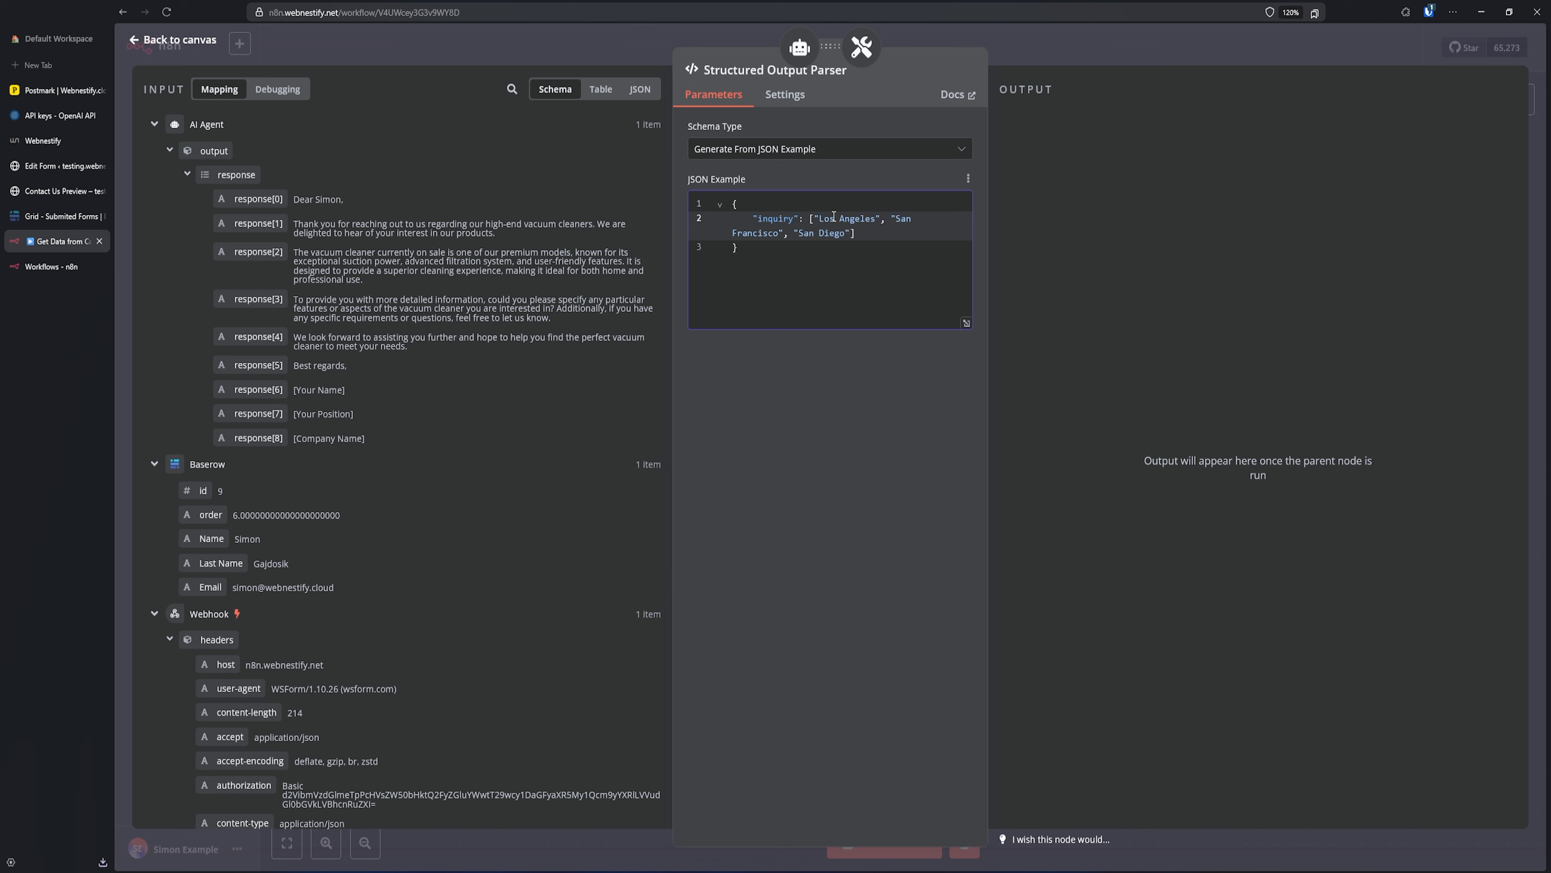
pyautogui.moveTo(819, 218); pyautogui.dragTo(851, 233)
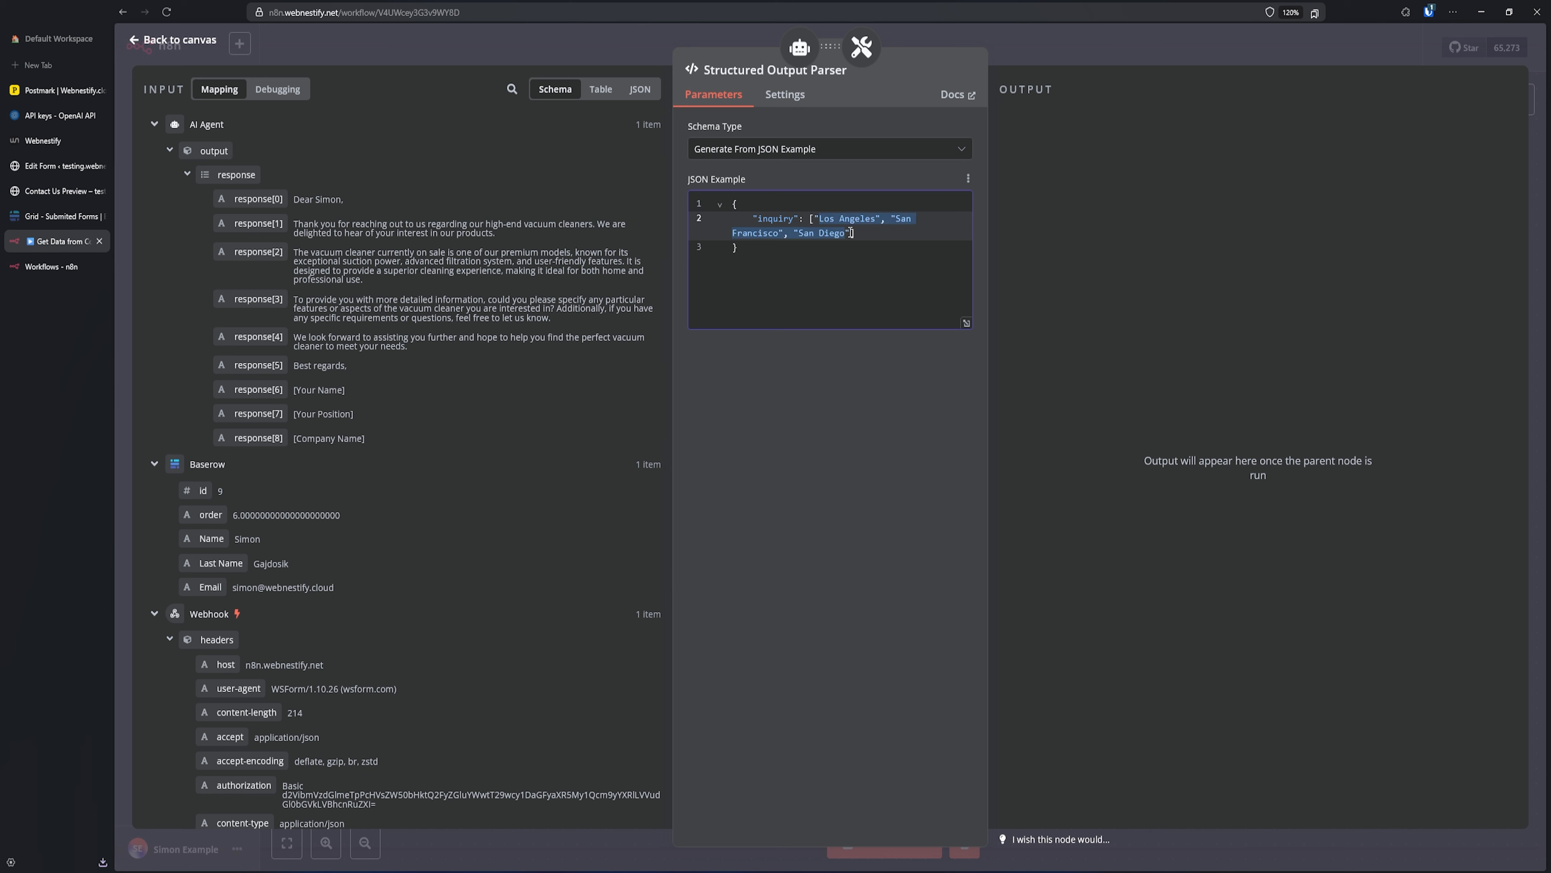
pyautogui.write('iniquiry')
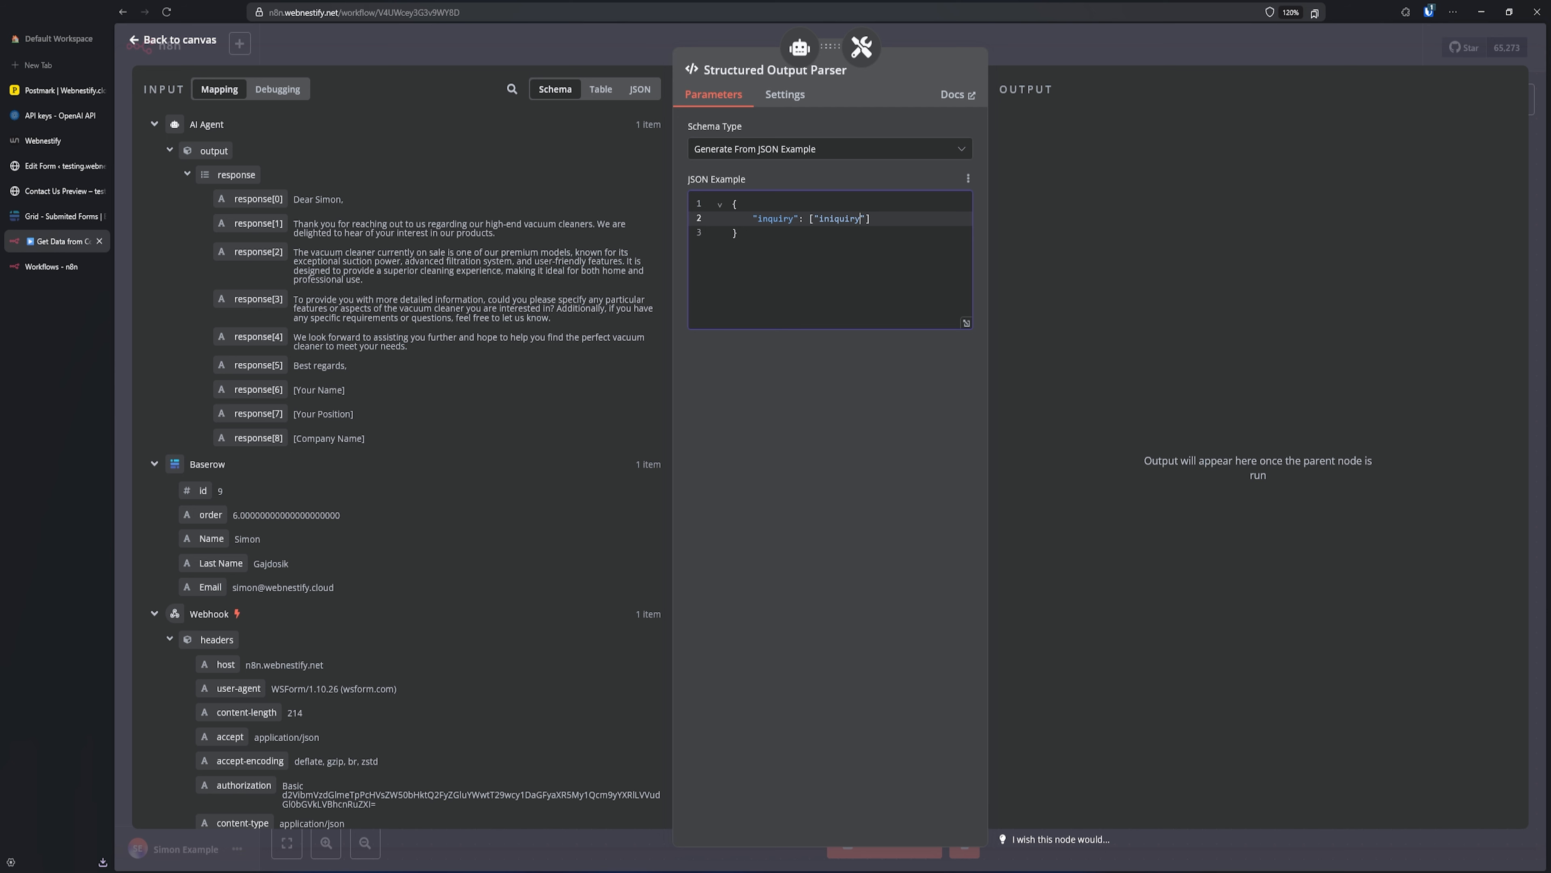
pyautogui.write(' text')
pyautogui.click(1050, 47)
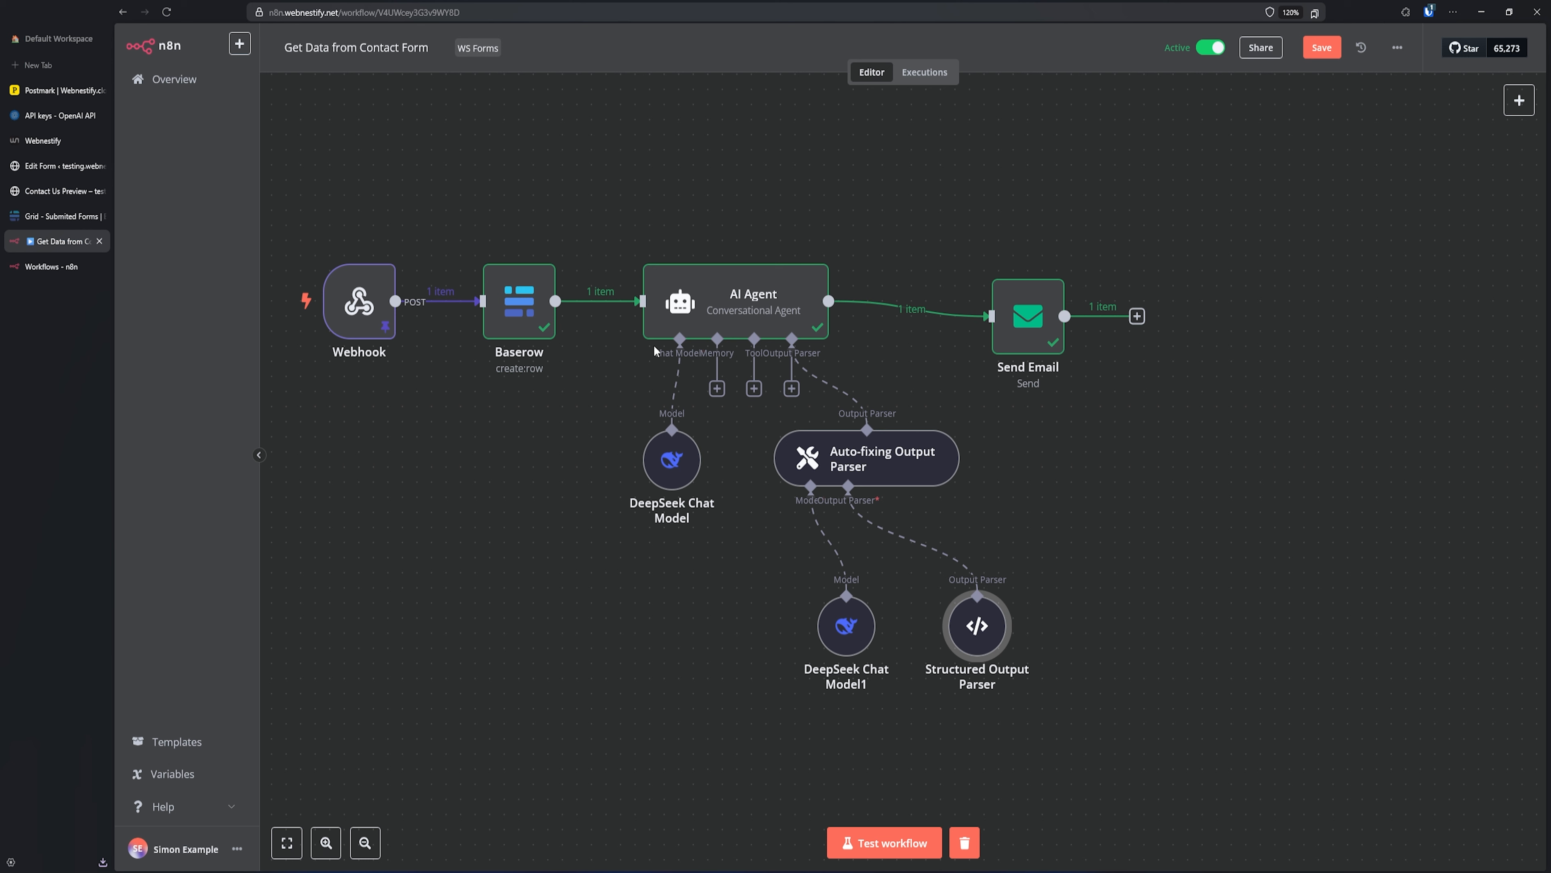
# - Run the workflow through the AI Agent and view the Structured Output Parser's inquiry array as a table
pyautogui.click(764, 248)
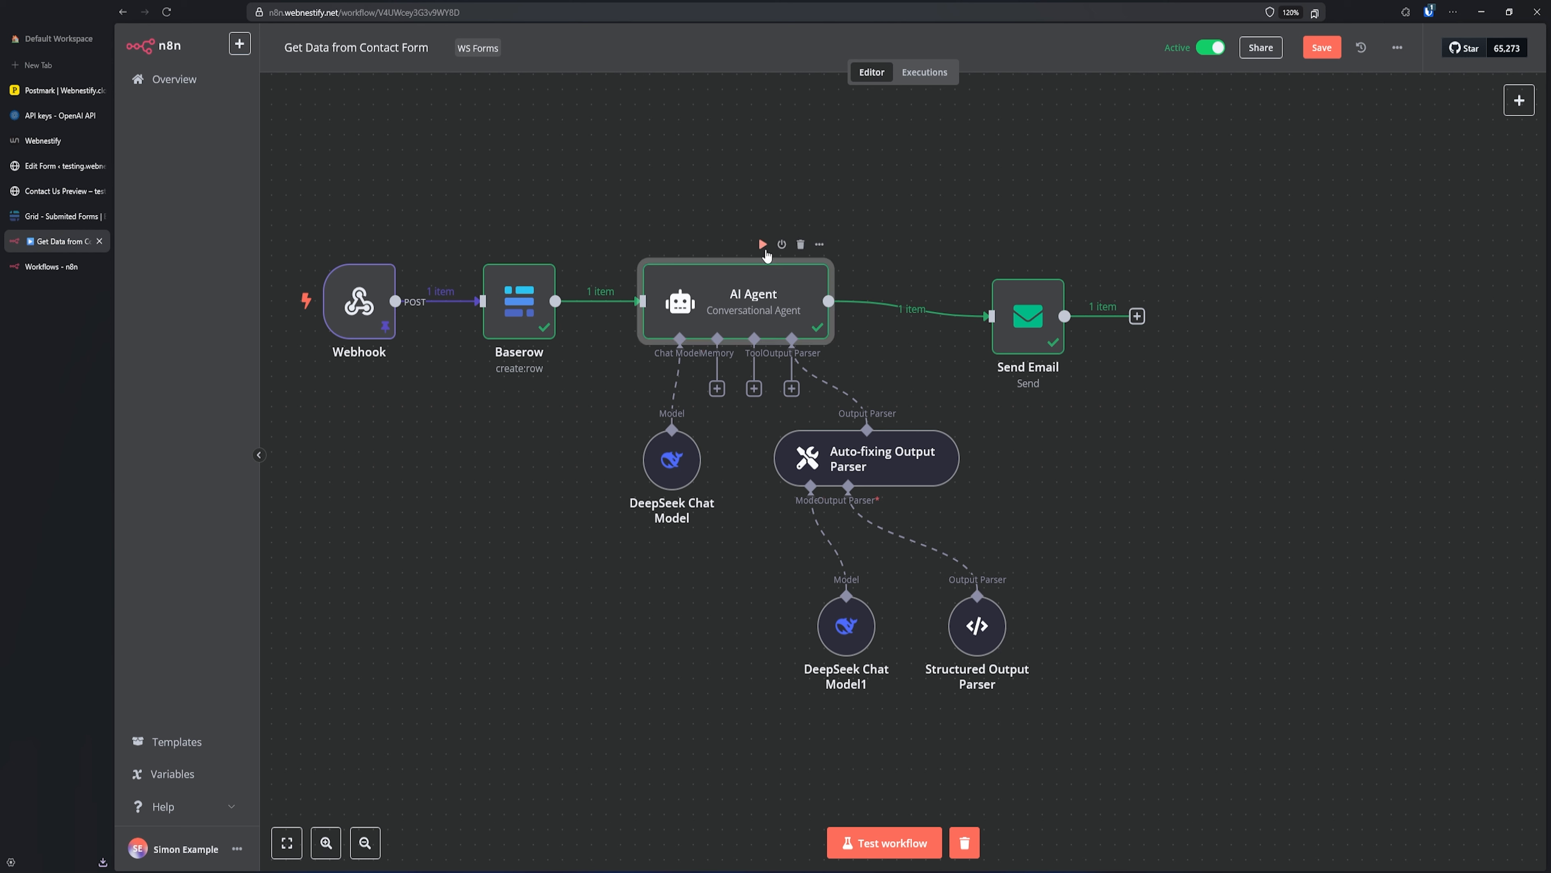
pyautogui.click(764, 246)
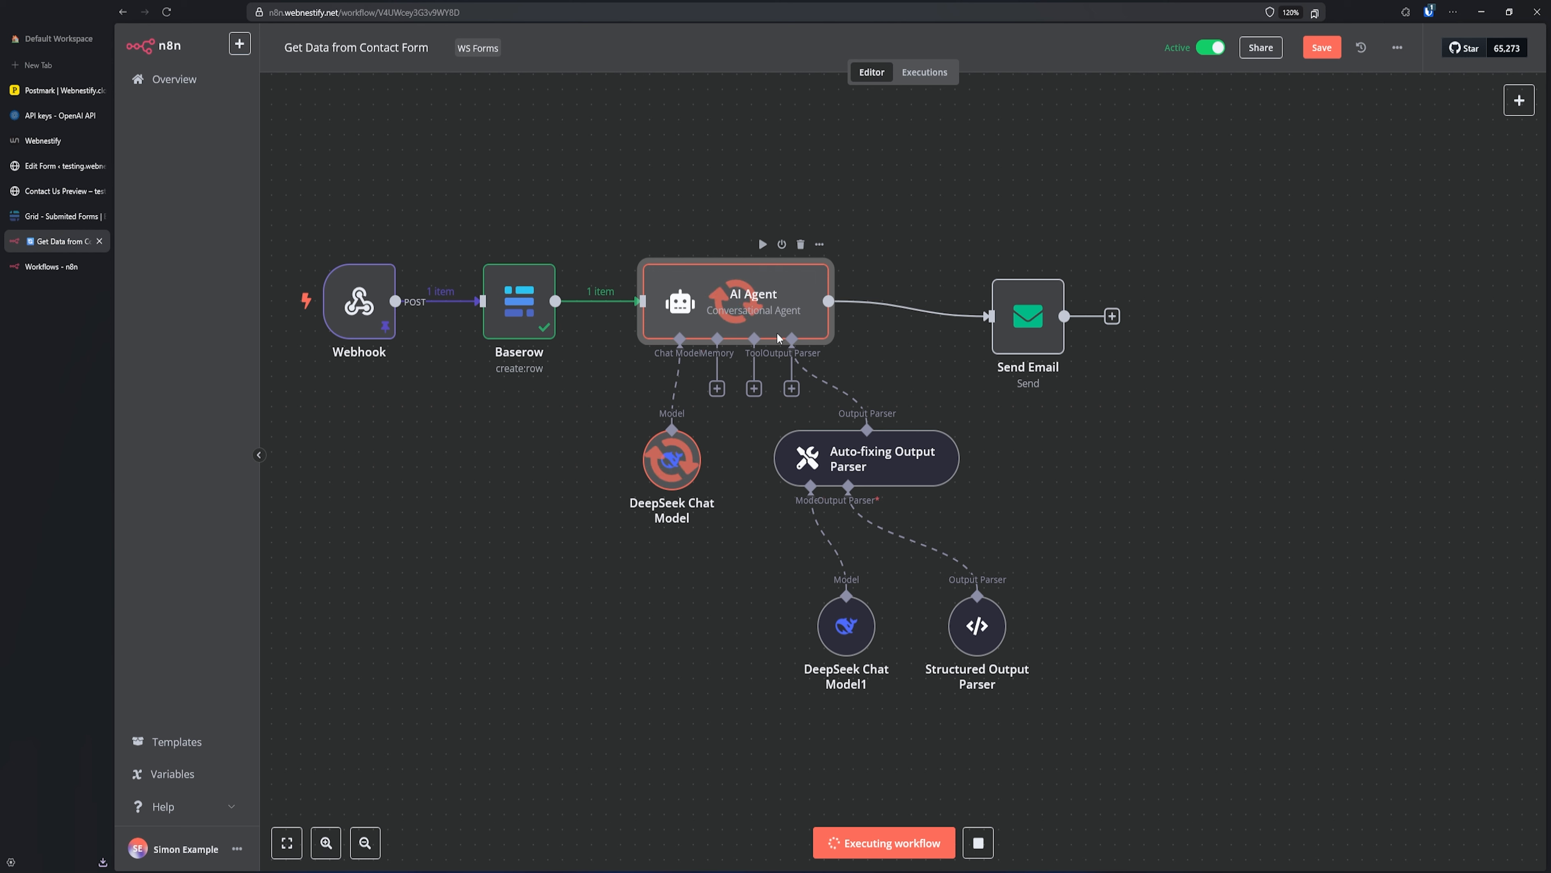
pyautogui.moveTo(993, 622)
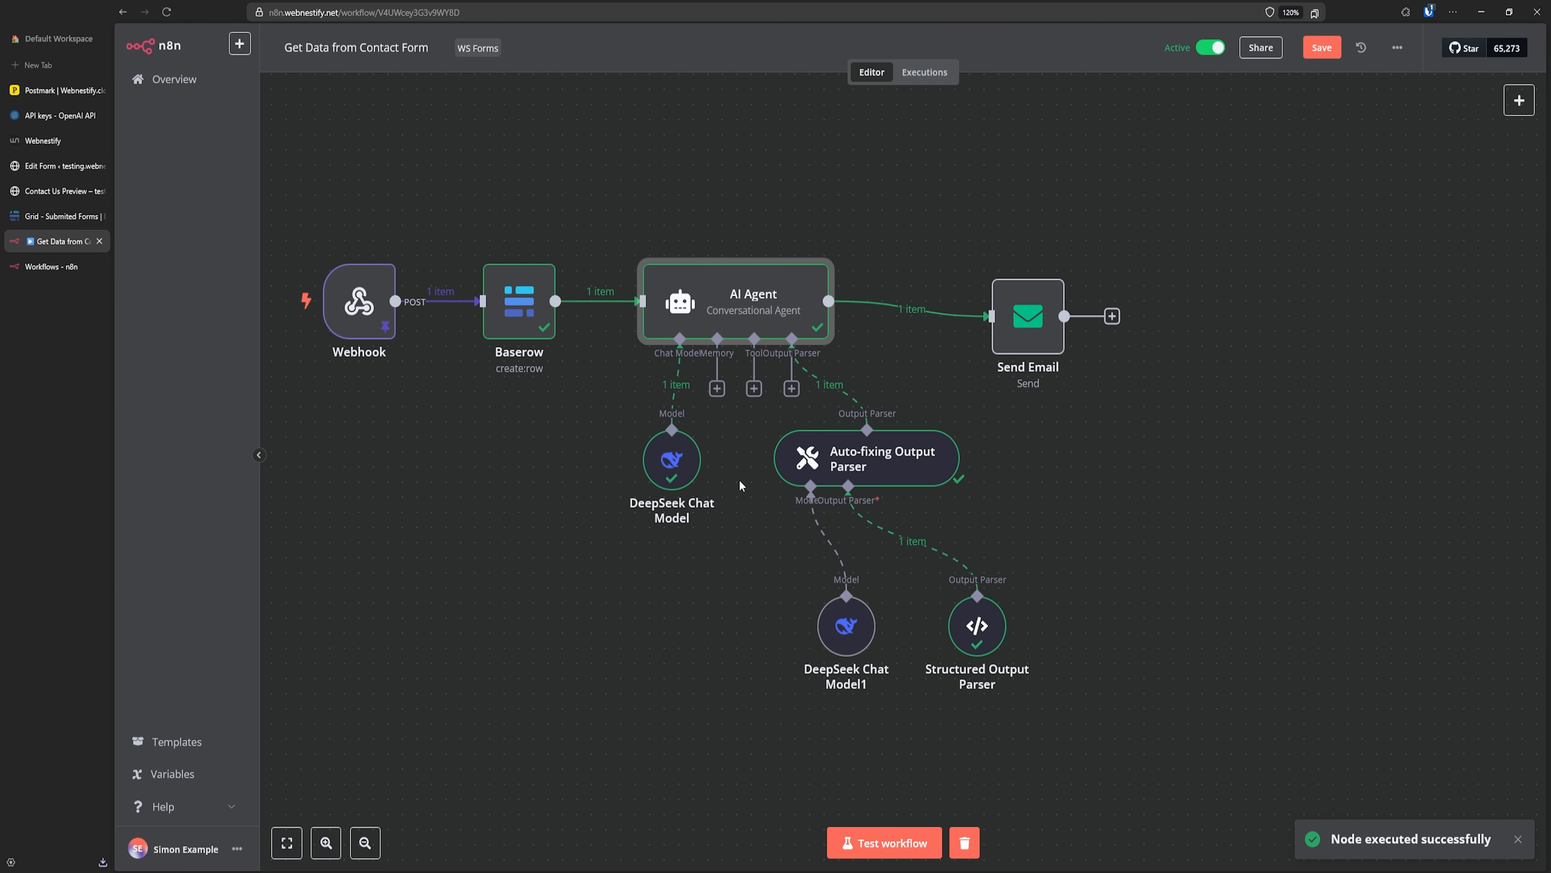
pyautogui.doubleClick(981, 636)
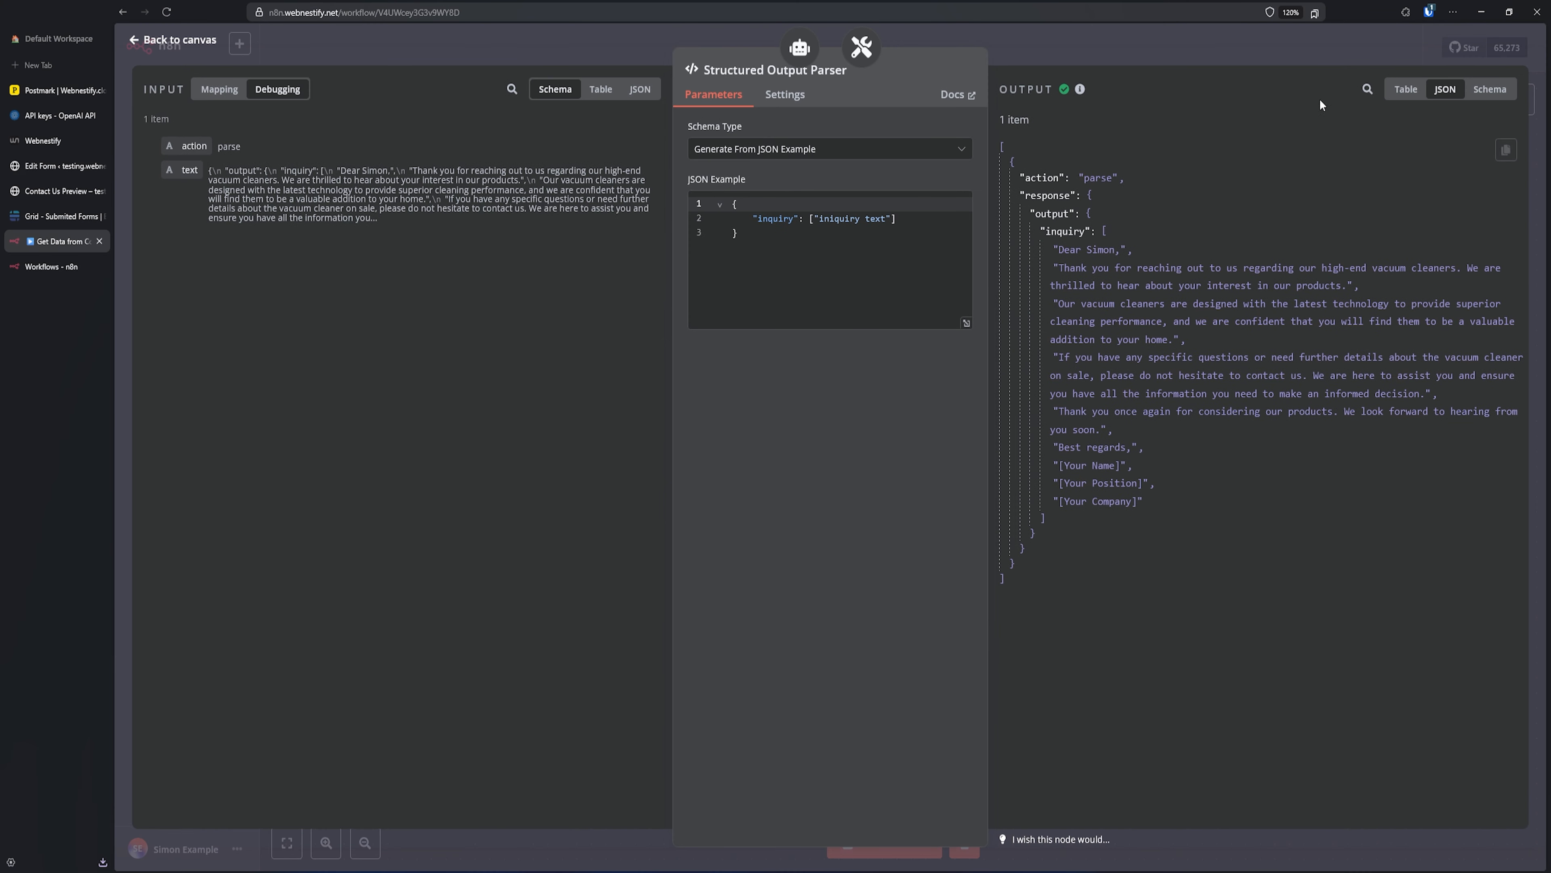
pyautogui.click(1404, 87)
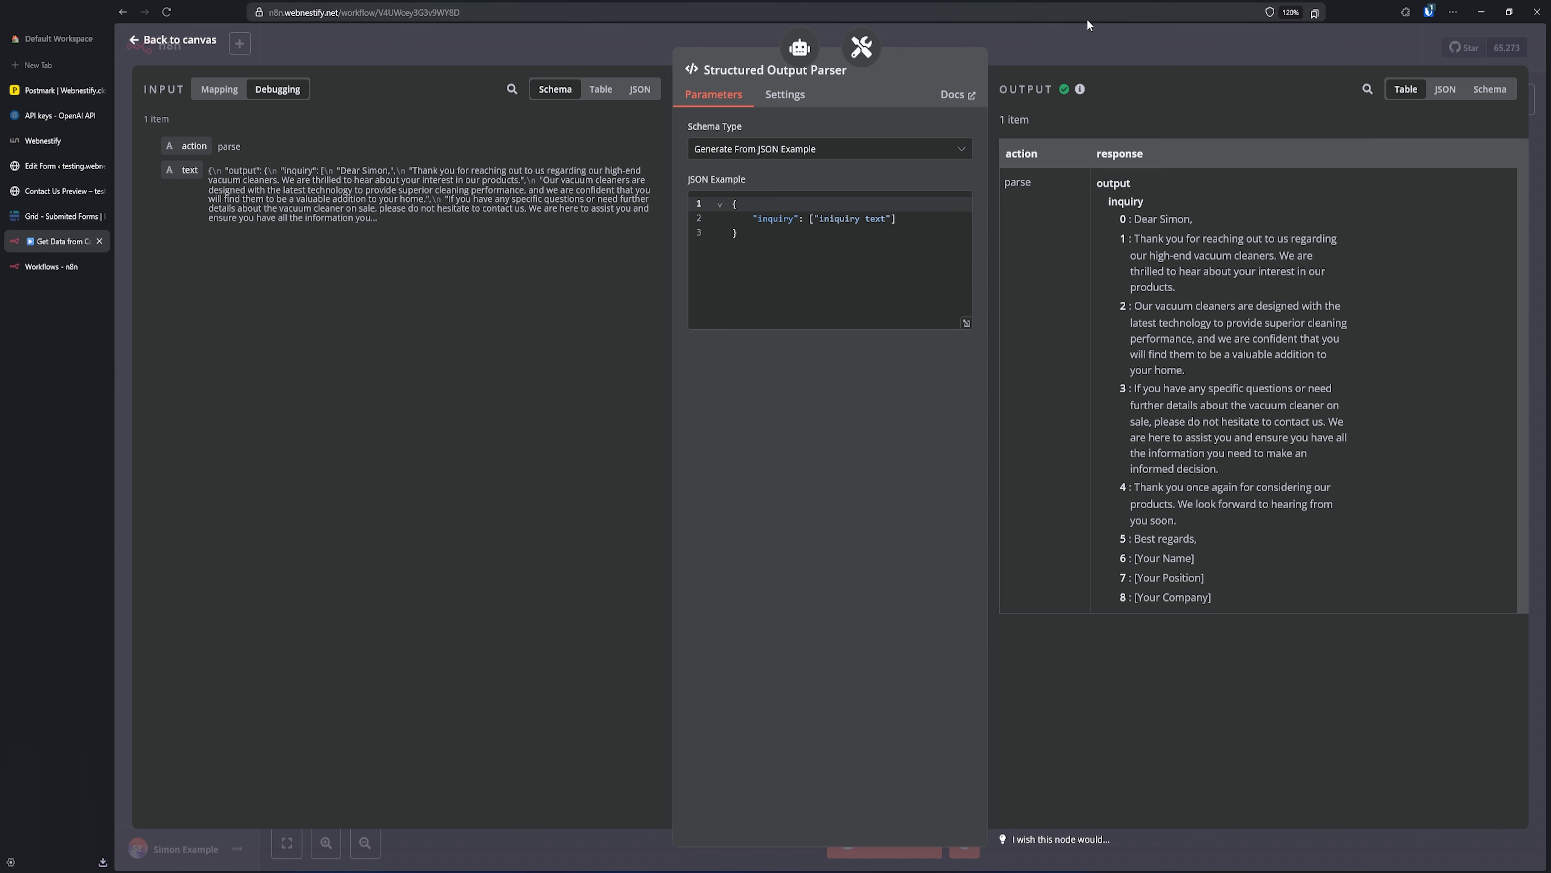
pyautogui.click(1142, 50)
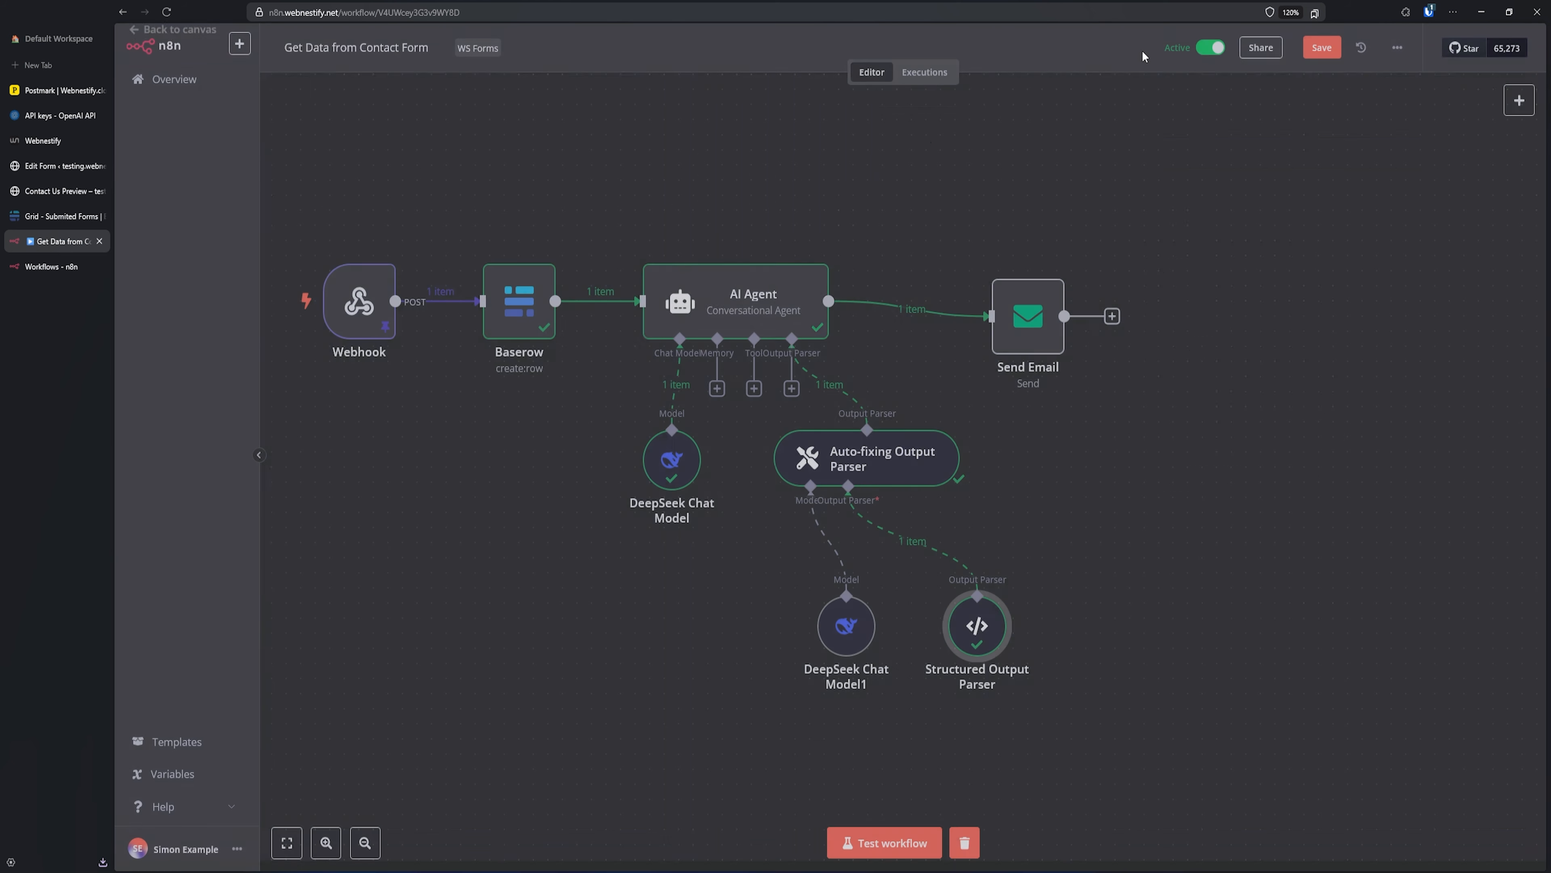
# - In the Send Email HTML body expression, insert inquiry[0] followed by <br><br>
pyautogui.doubleClick(1024, 329)
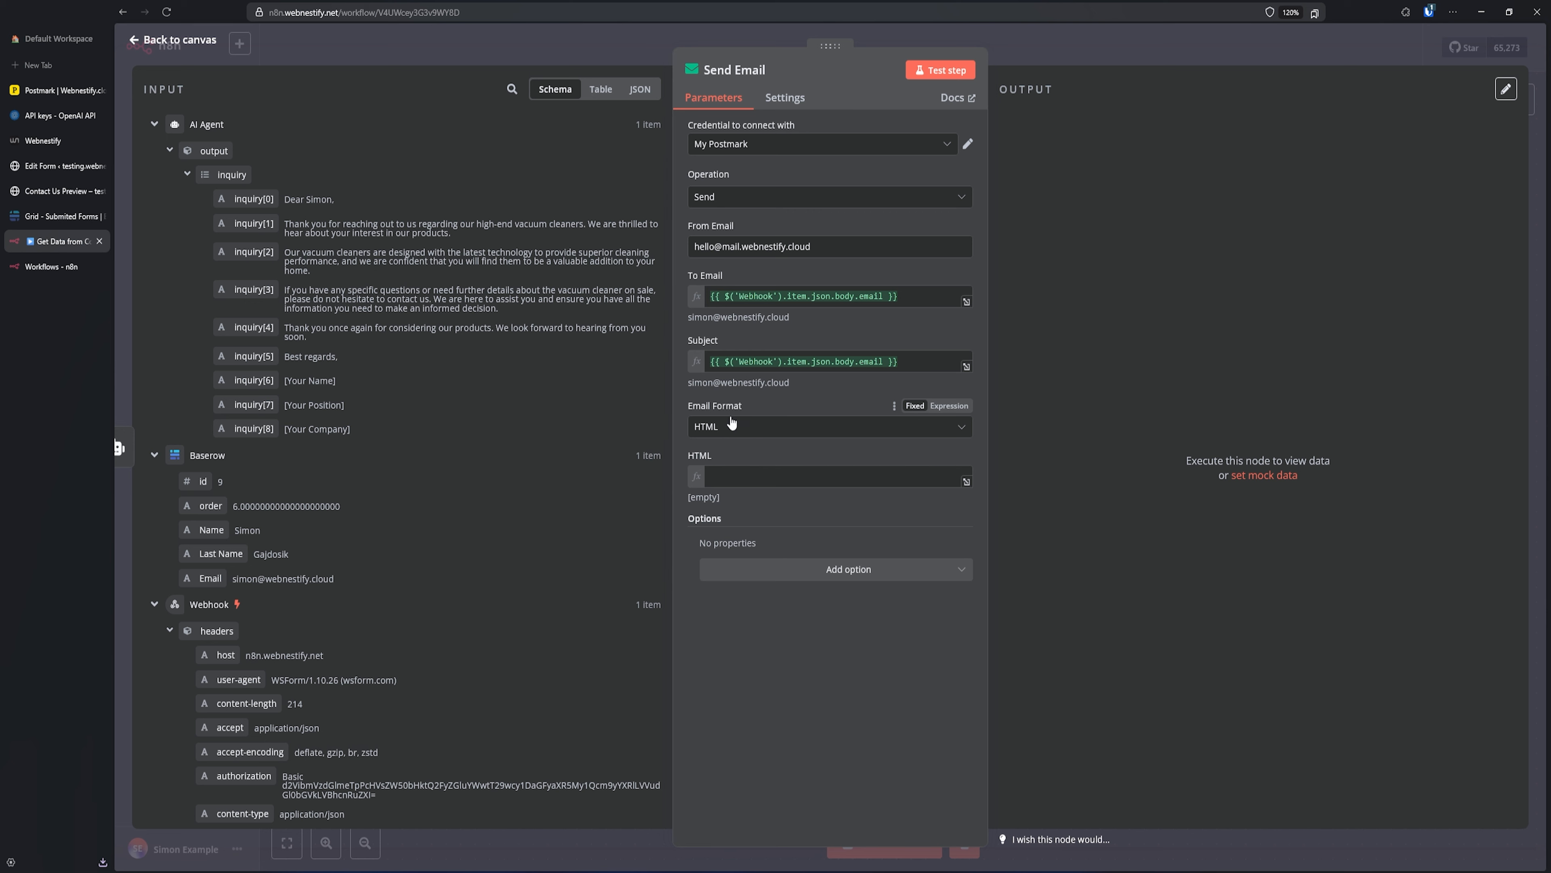
pyautogui.click(746, 479)
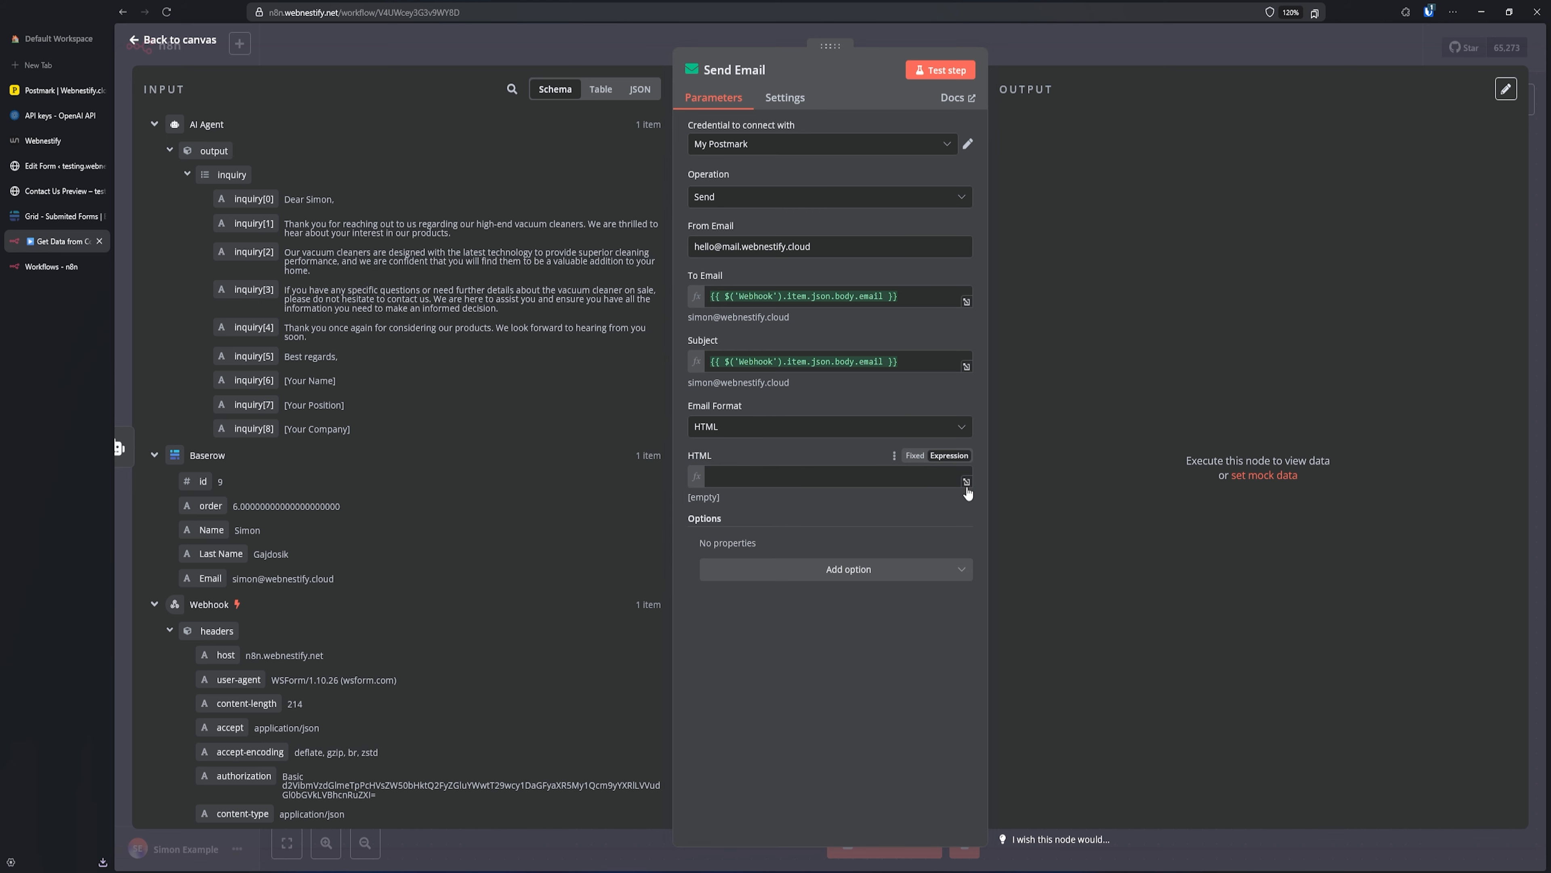
pyautogui.click(967, 482)
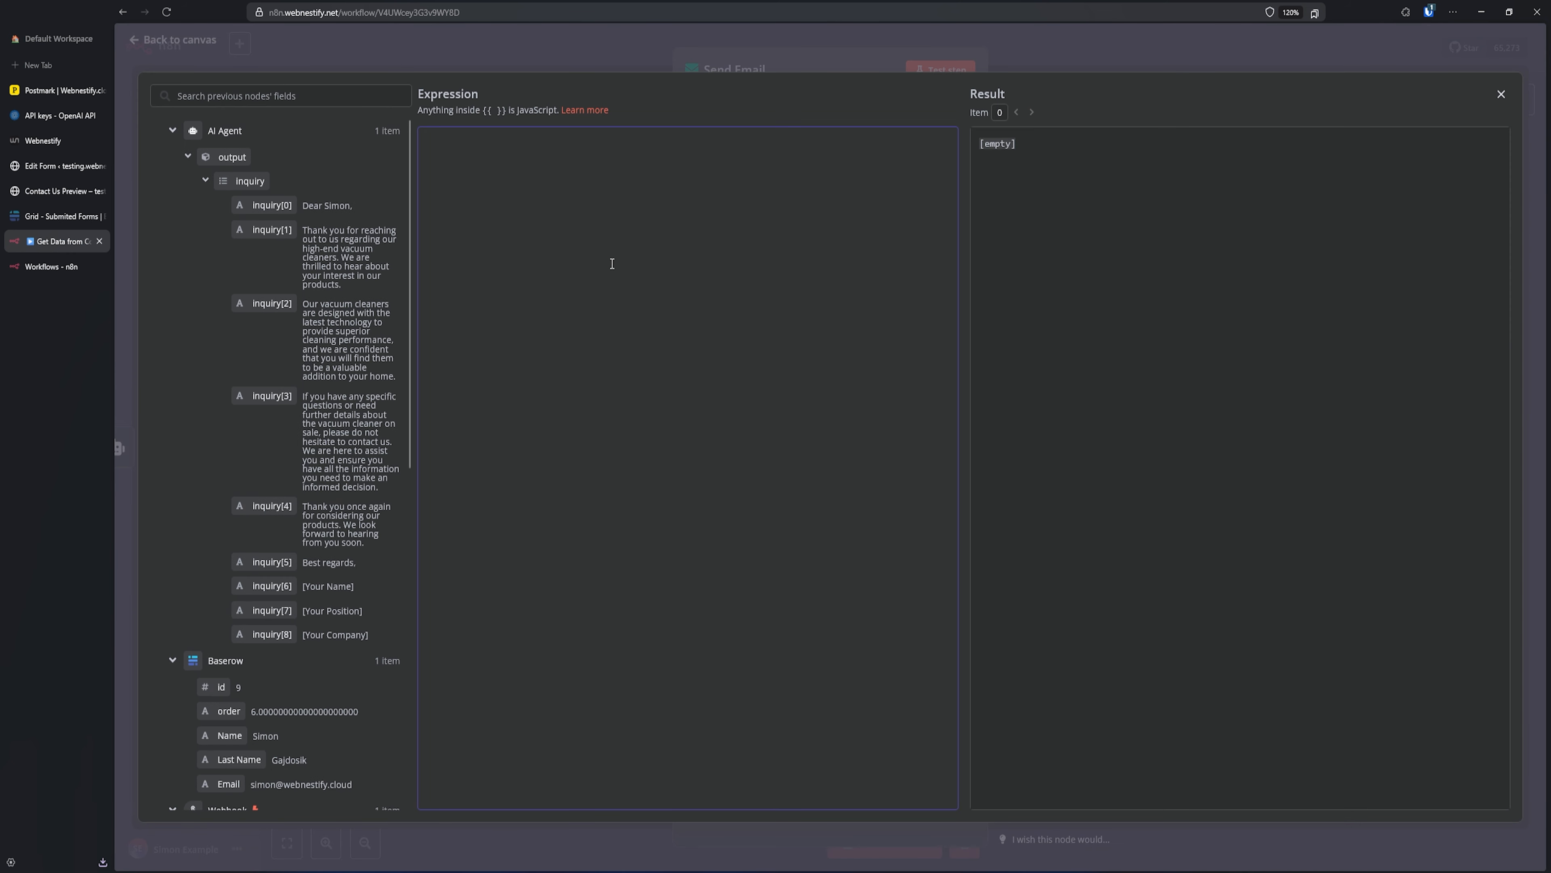
pyautogui.moveTo(276, 206); pyautogui.dragTo(536, 166)
pyautogui.click(618, 147)
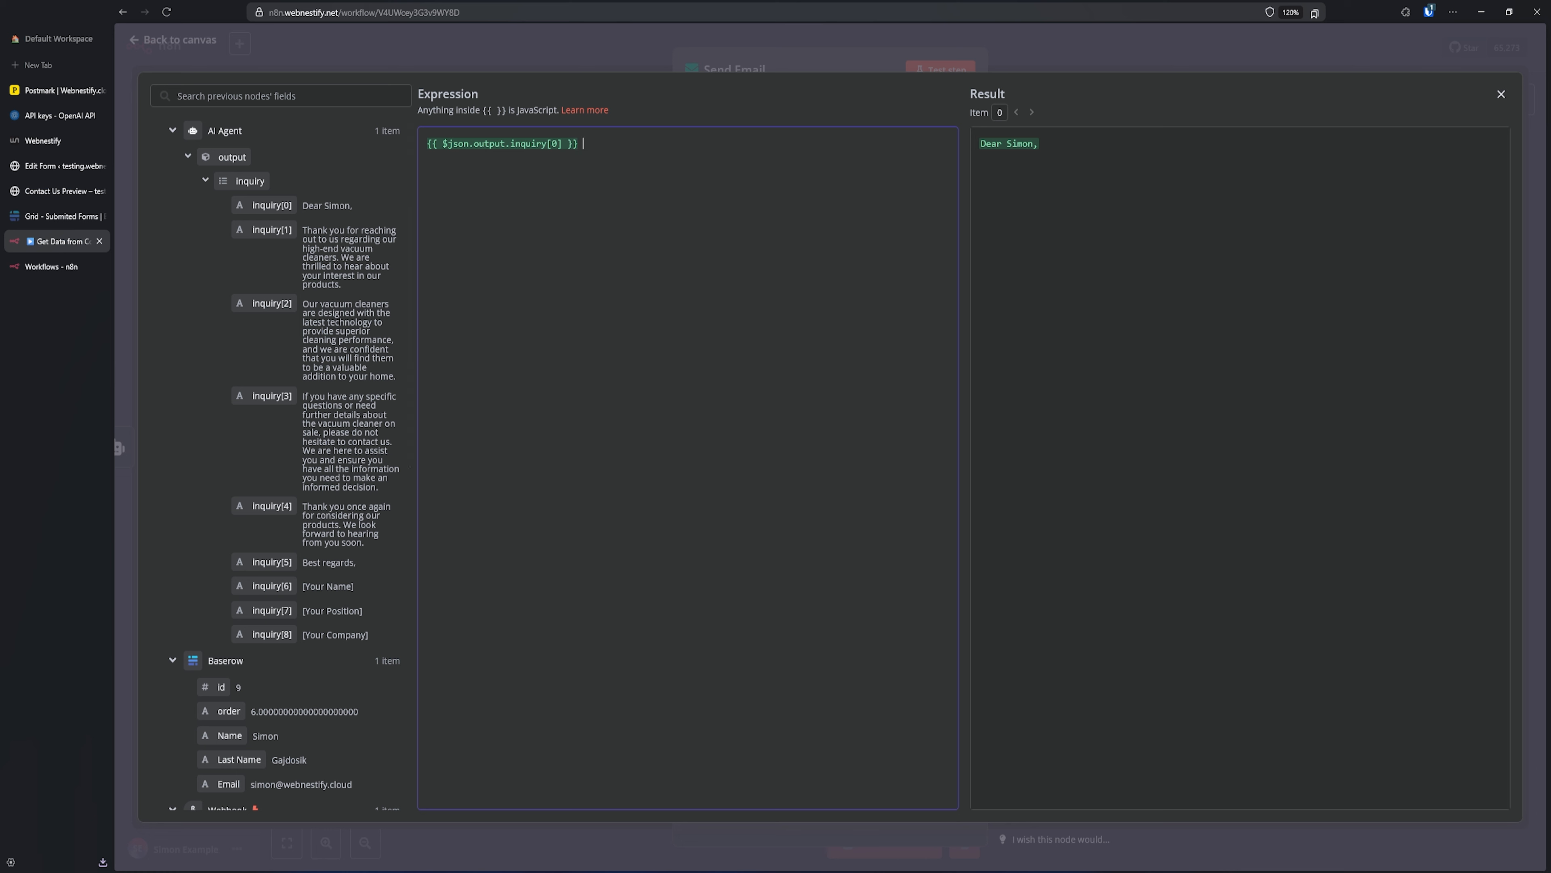
pyautogui.write('<br><br>')
pyautogui.moveTo(660, 137); pyautogui.dragTo(585, 143)
pyautogui.hotkey('ctrl', 'c')
pyautogui.click(650, 145)
# - Append inquiry[1] through inquiry[4] separated by <br><br>, then send a test email
pyautogui.moveTo(262, 230); pyautogui.dragTo(787, 153)
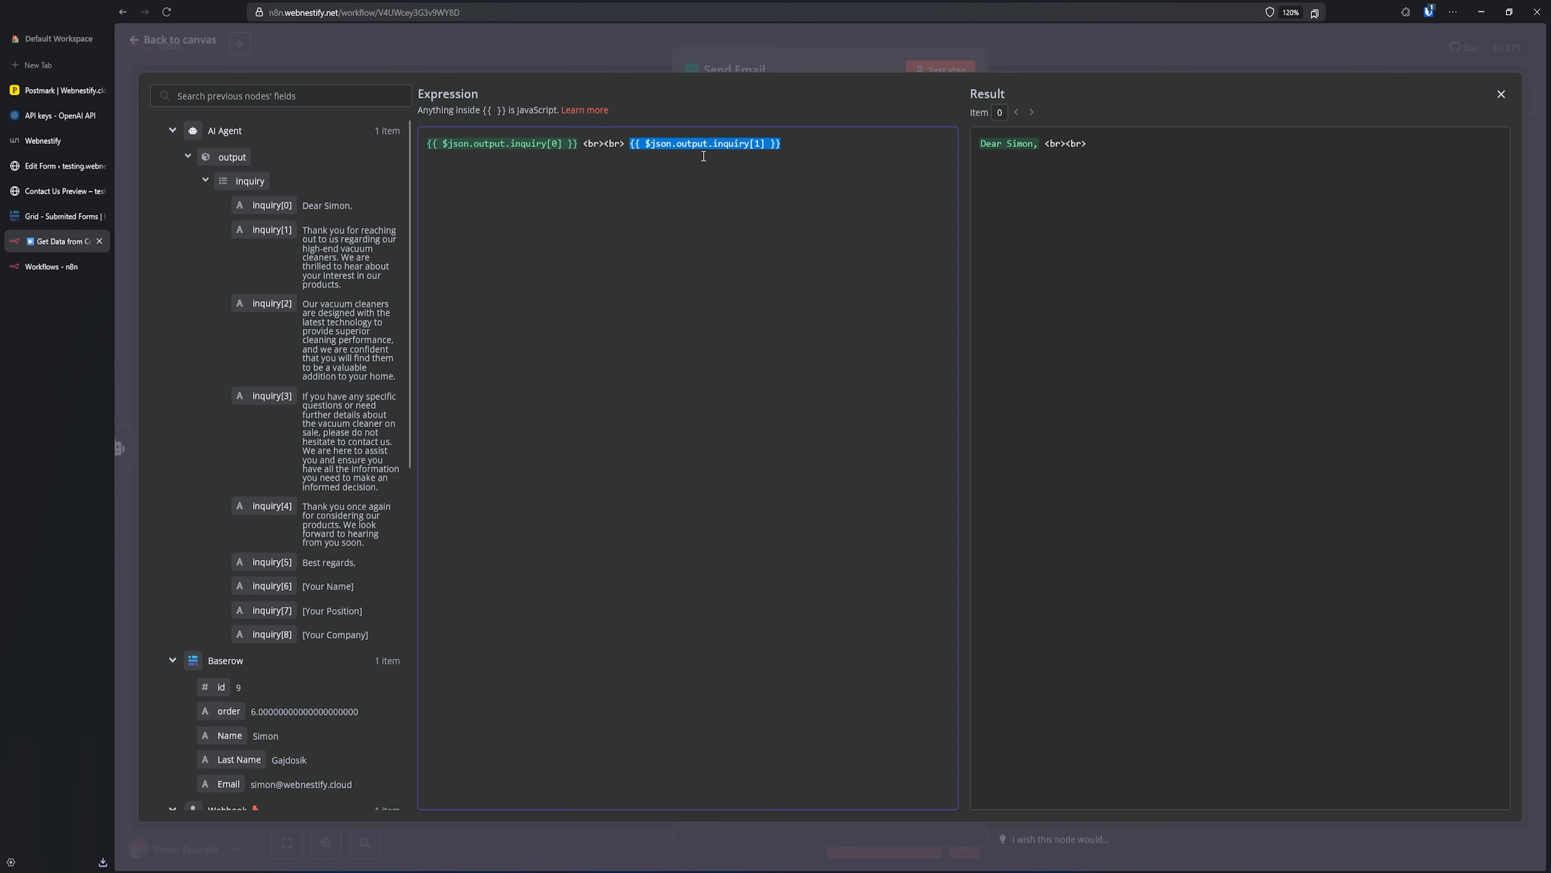
pyautogui.click(833, 149)
pyautogui.hotkey('ctrl', 'v')
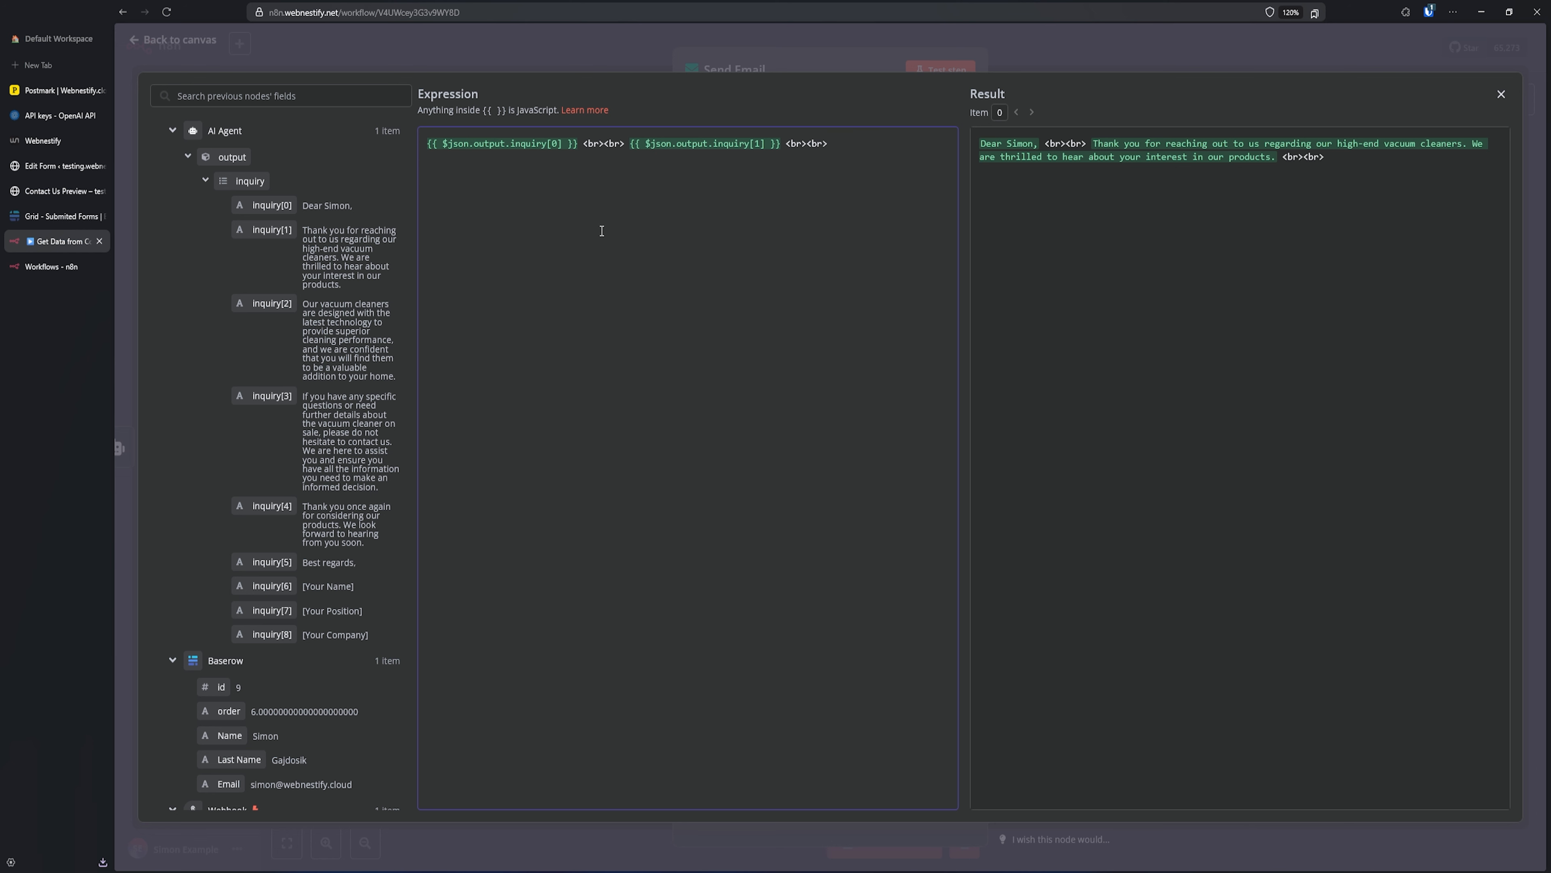
pyautogui.moveTo(264, 305); pyautogui.dragTo(916, 156)
pyautogui.click(737, 168)
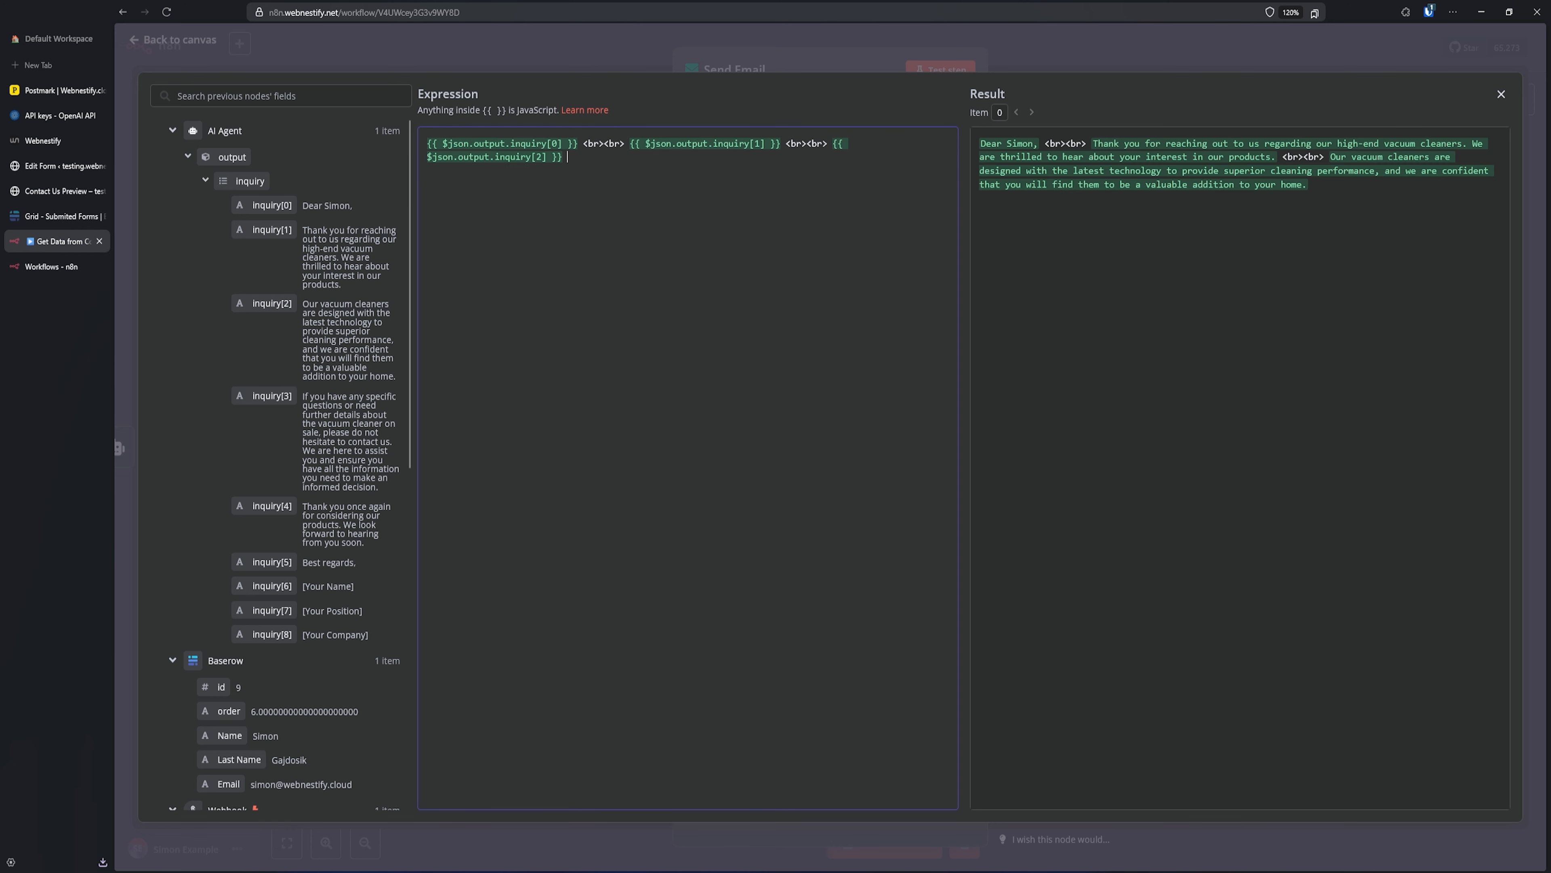
pyautogui.hotkey('ctrl', 'v')
pyautogui.moveTo(272, 395); pyautogui.dragTo(735, 185)
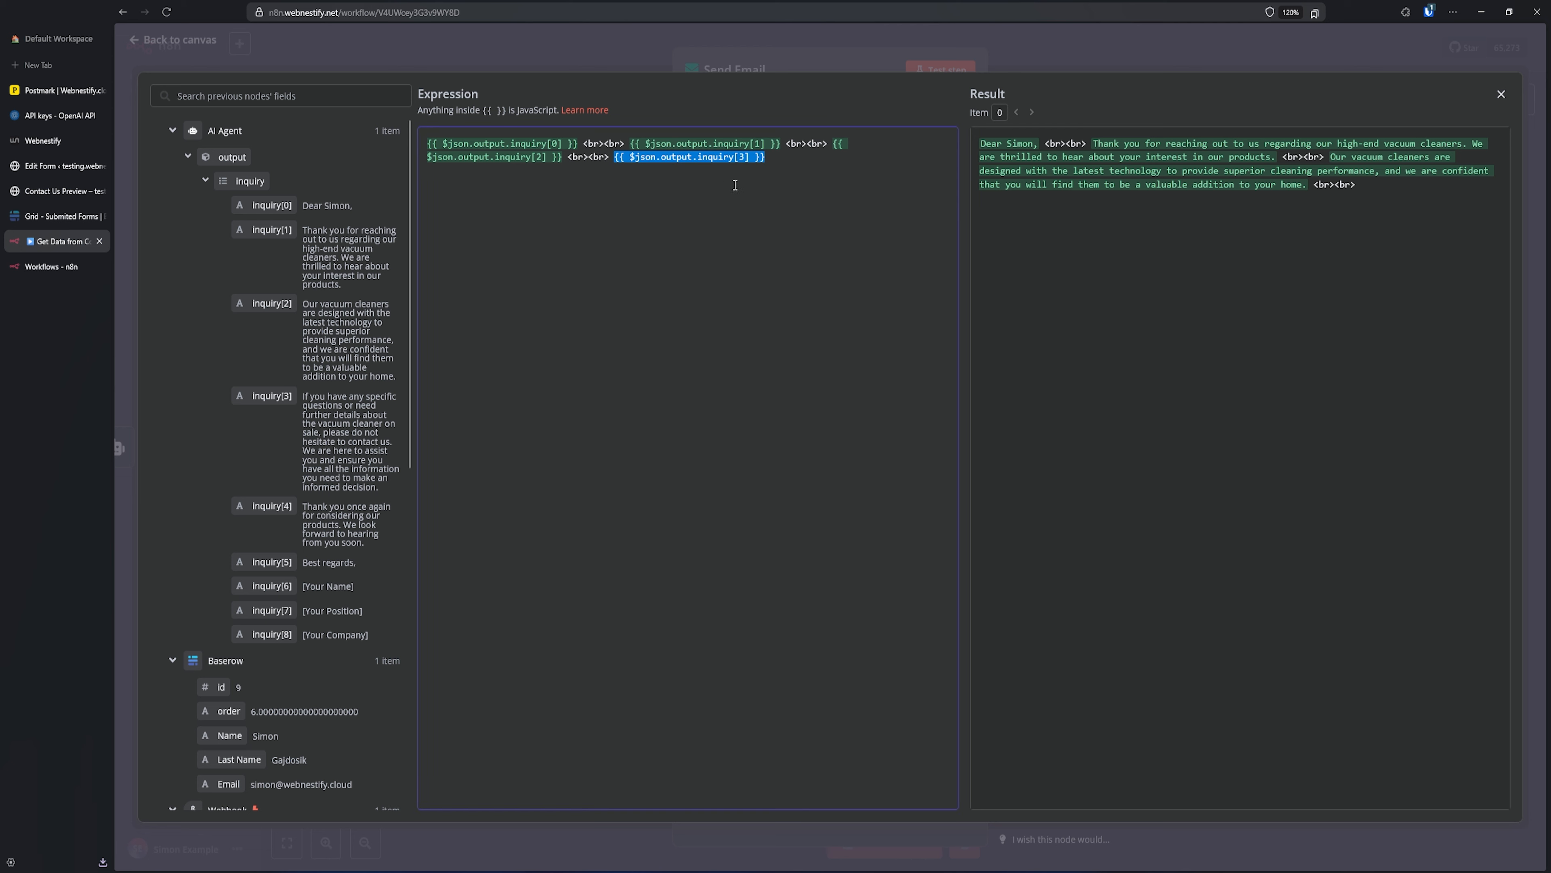
pyautogui.click(811, 165)
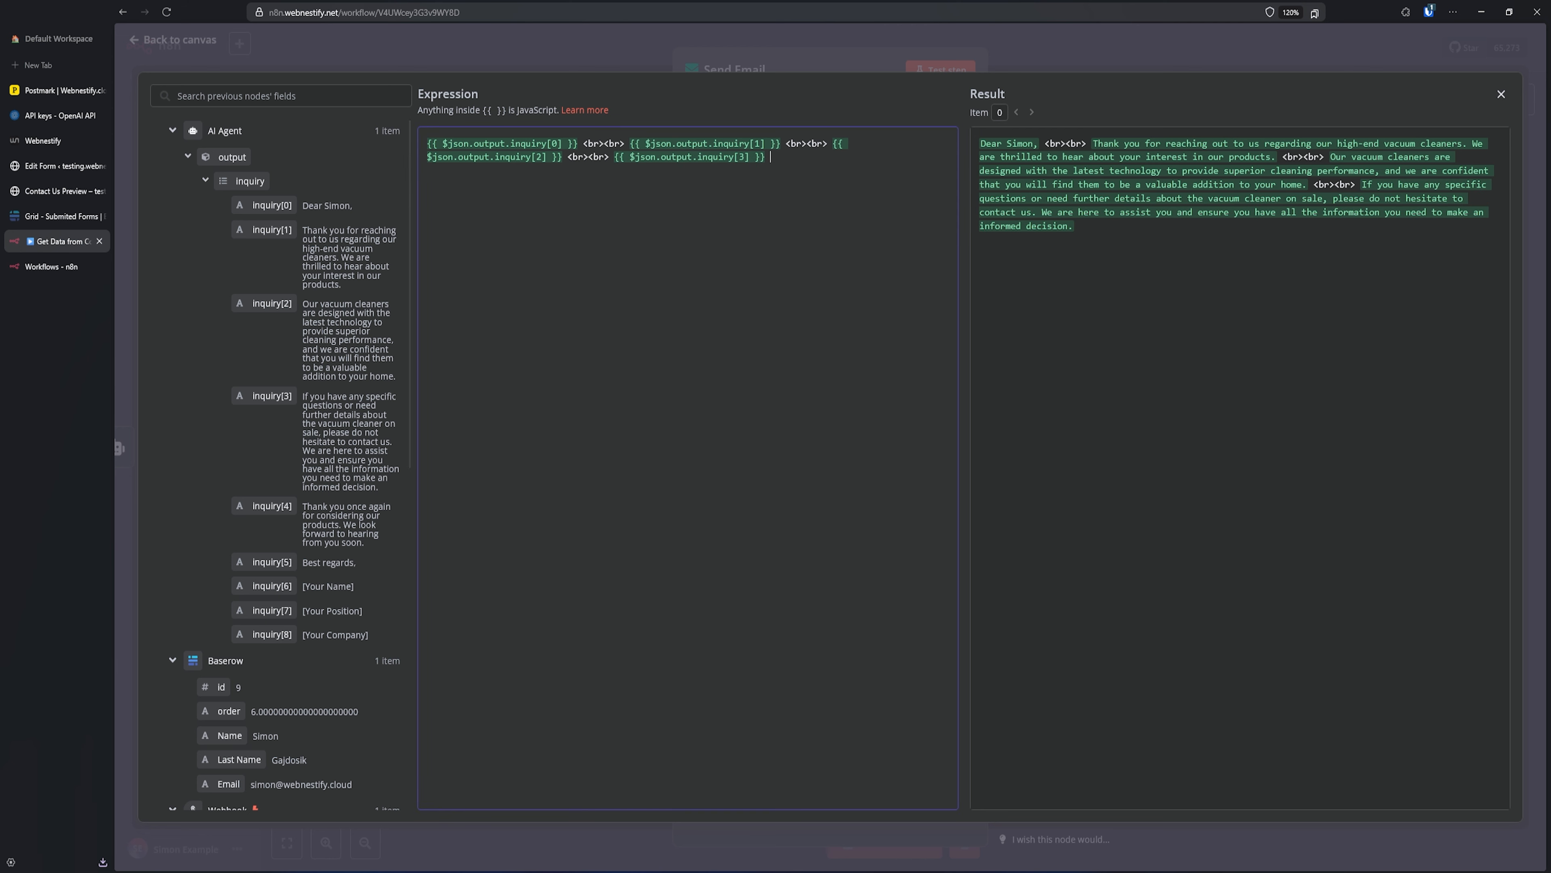
pyautogui.hotkey('ctrl', 'v')
pyautogui.moveTo(250, 498); pyautogui.dragTo(935, 177)
pyautogui.click(766, 188)
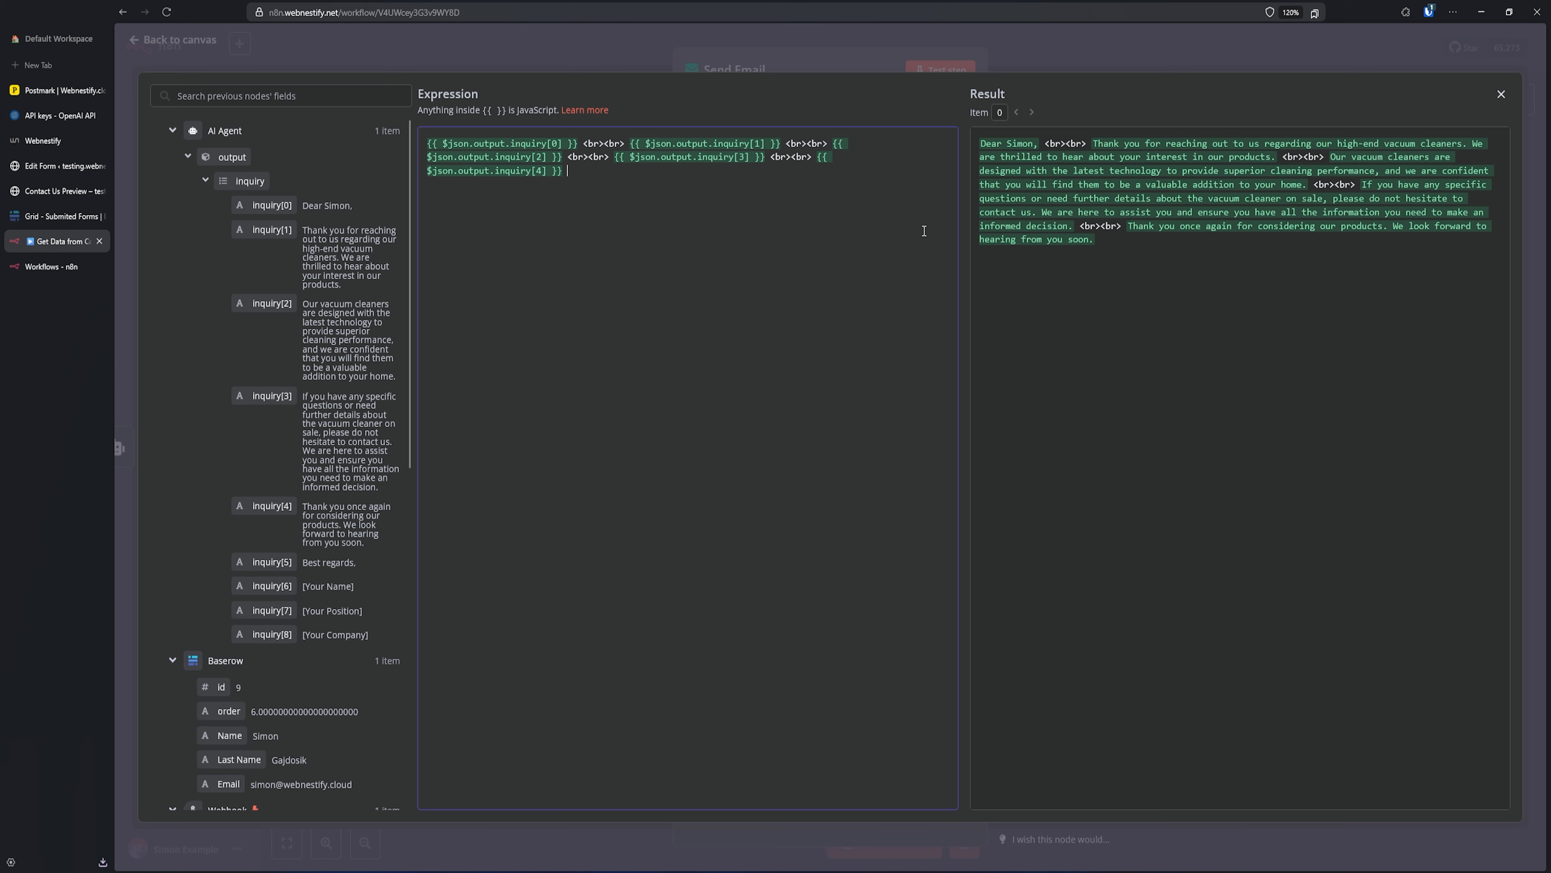
pyautogui.click(1097, 65)
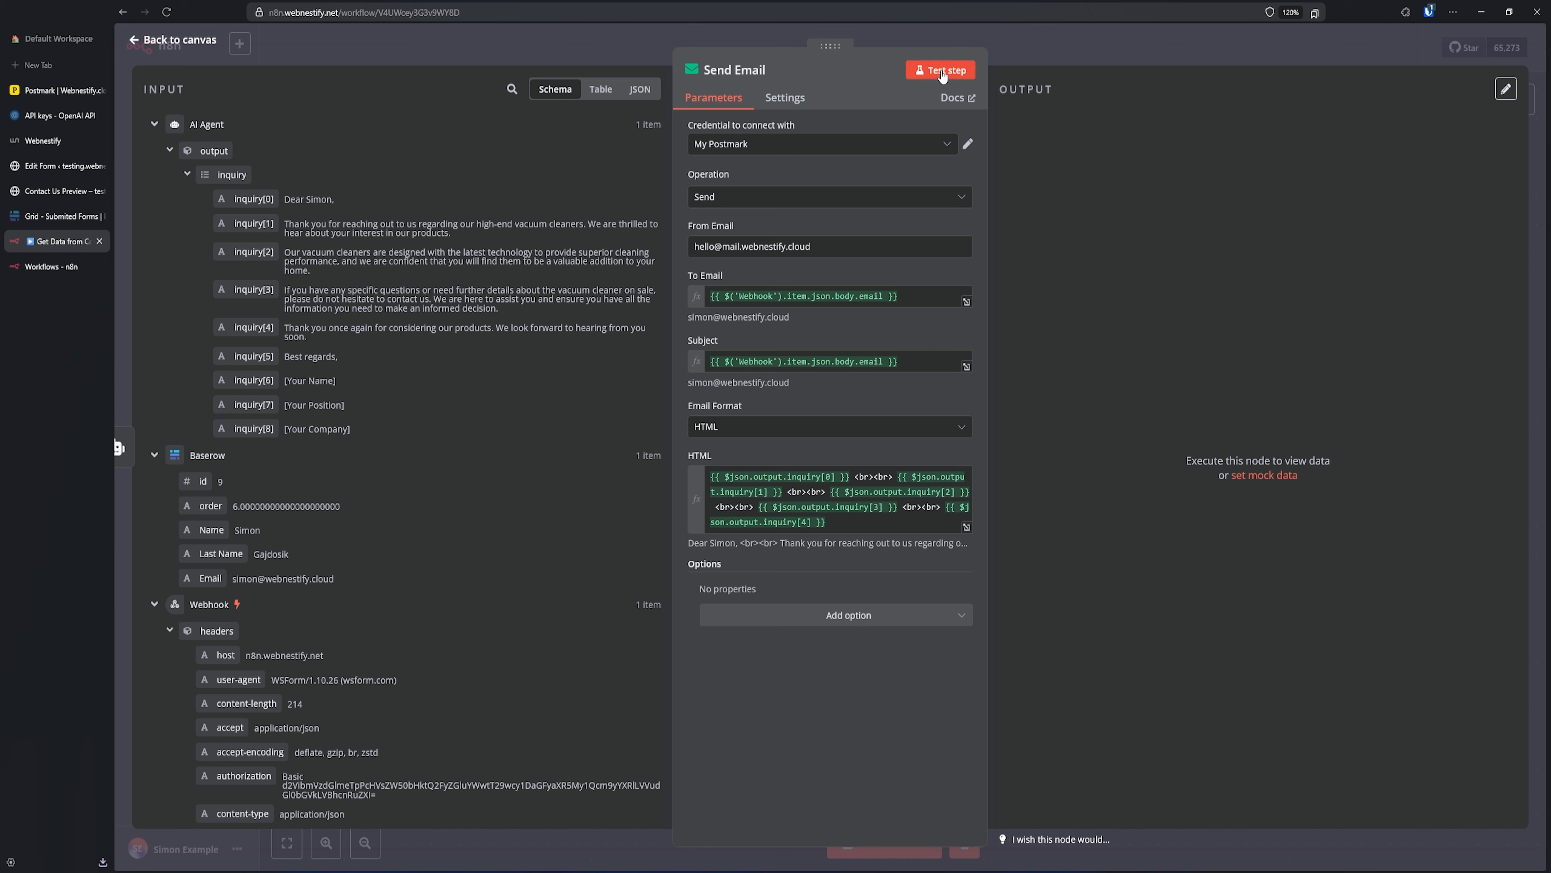
pyautogui.click(944, 71)
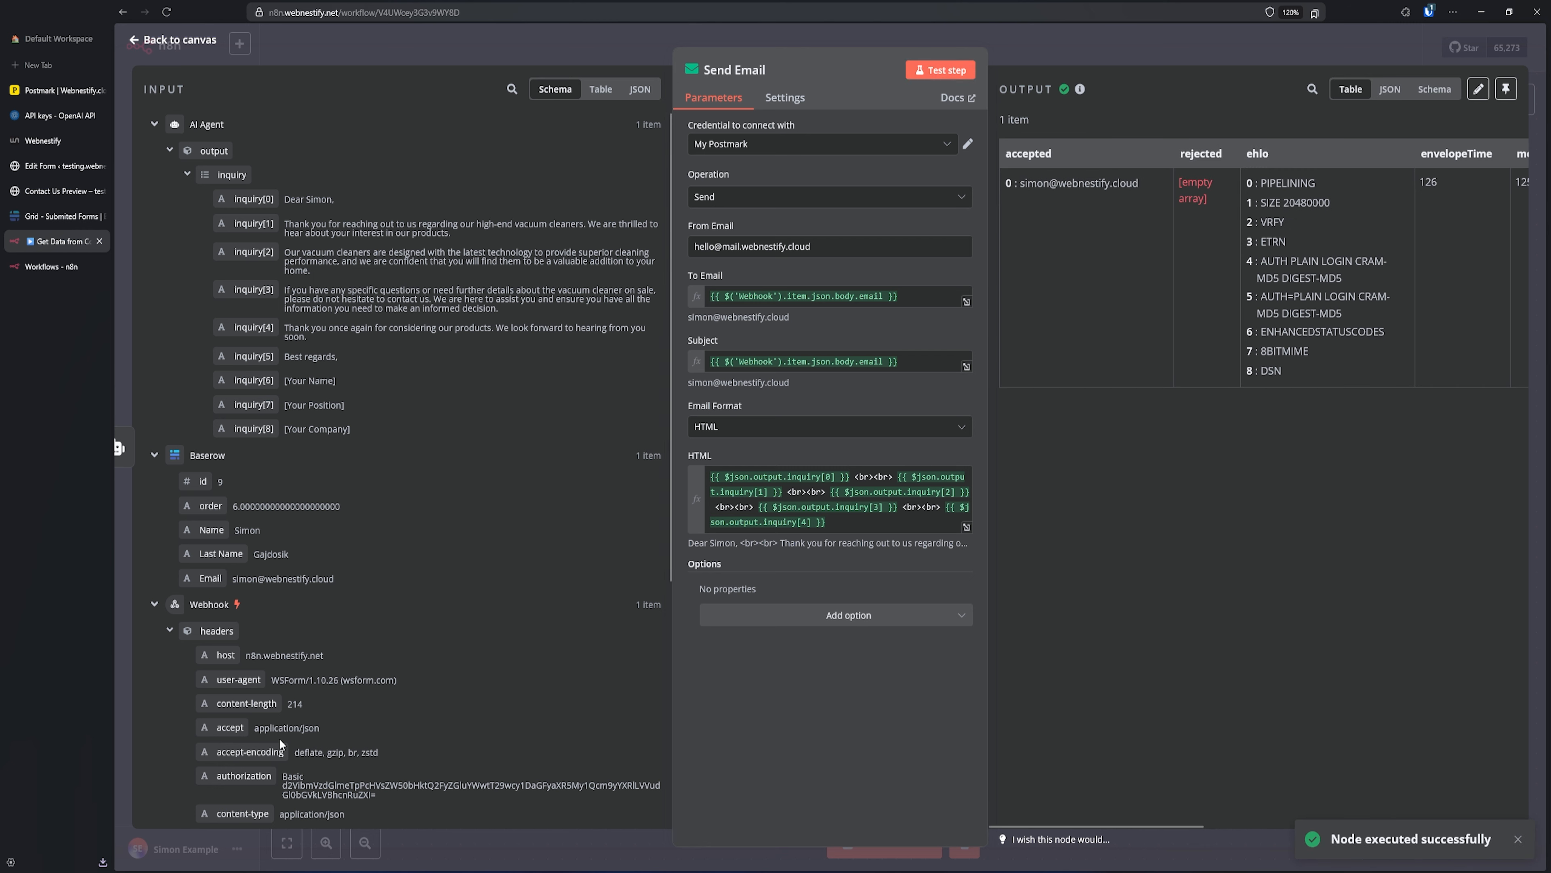
# - Open the new Webnestify reply email in the Gmail inbox and read its paragraphs
pyautogui.moveTo(287, 871)
pyautogui.click(288, 828)
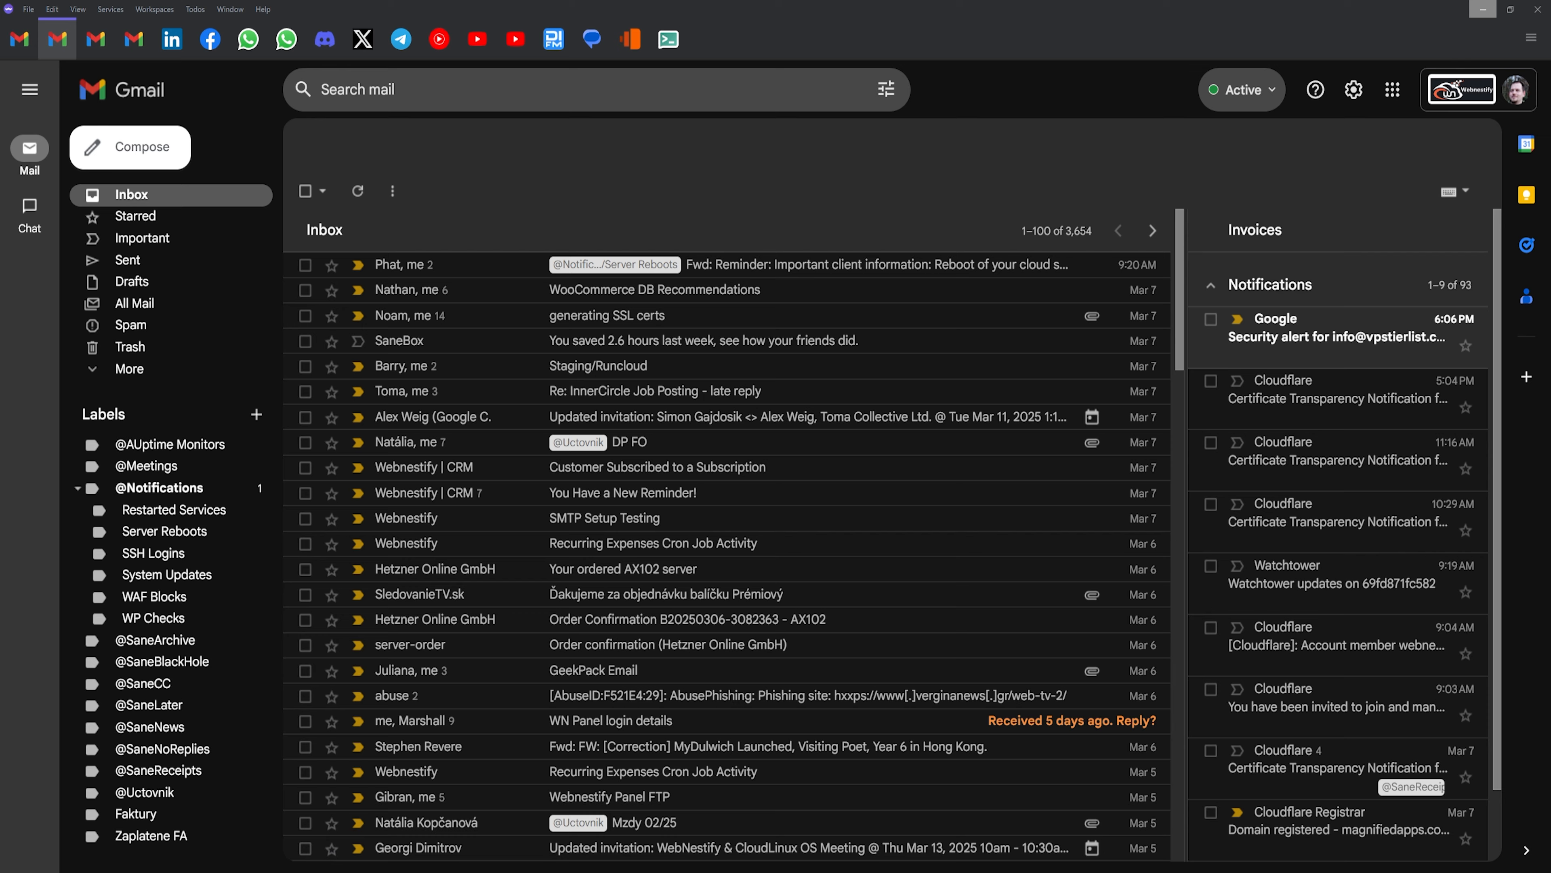
pyautogui.click(729, 269)
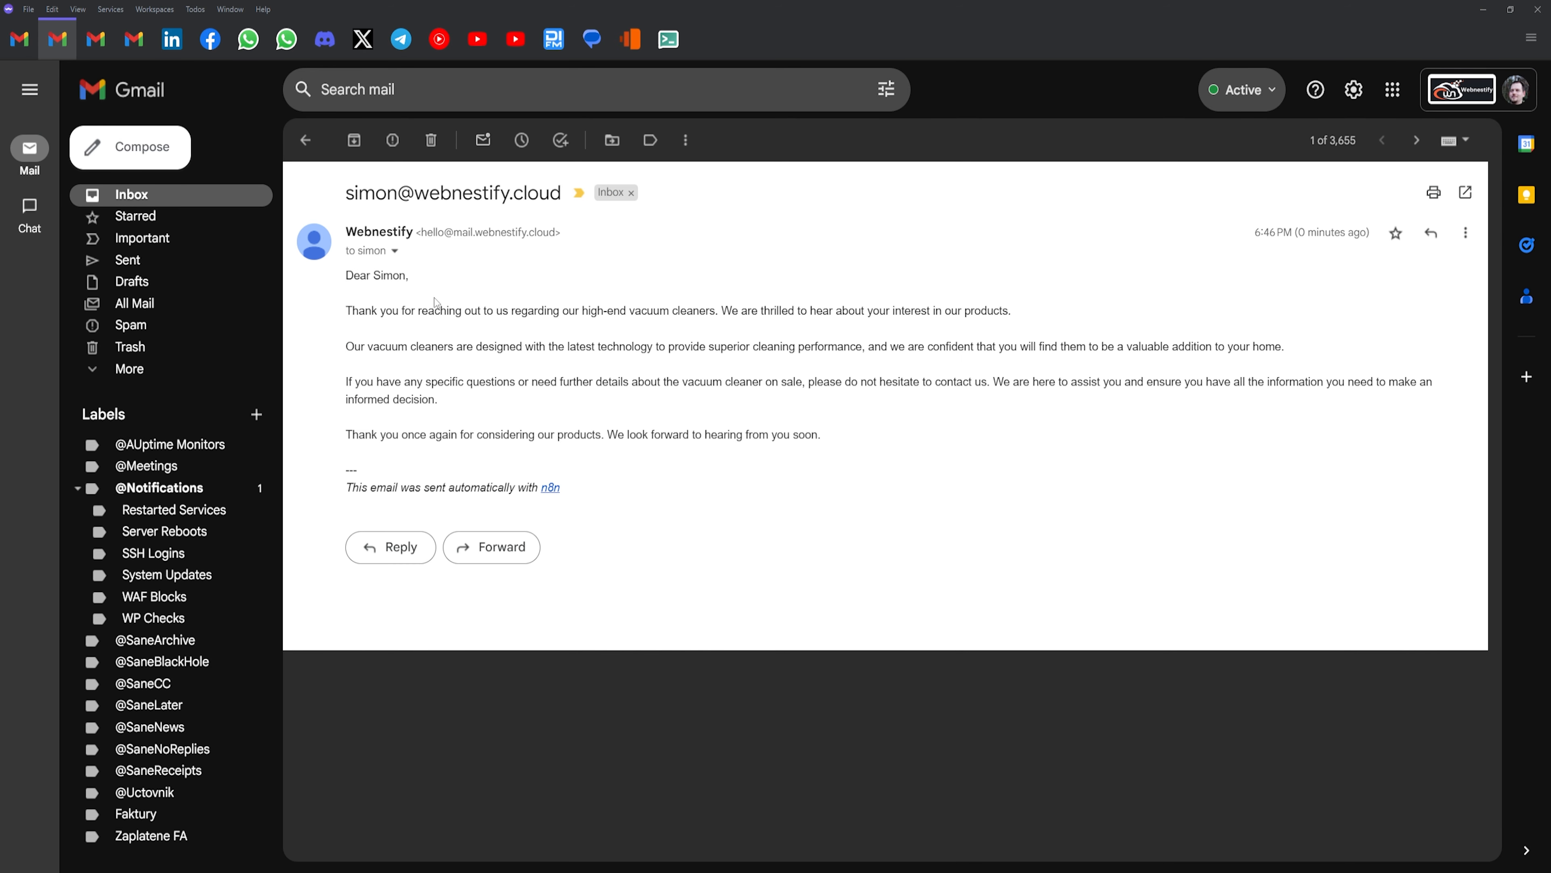
pyautogui.moveTo(354, 278); pyautogui.dragTo(449, 312)
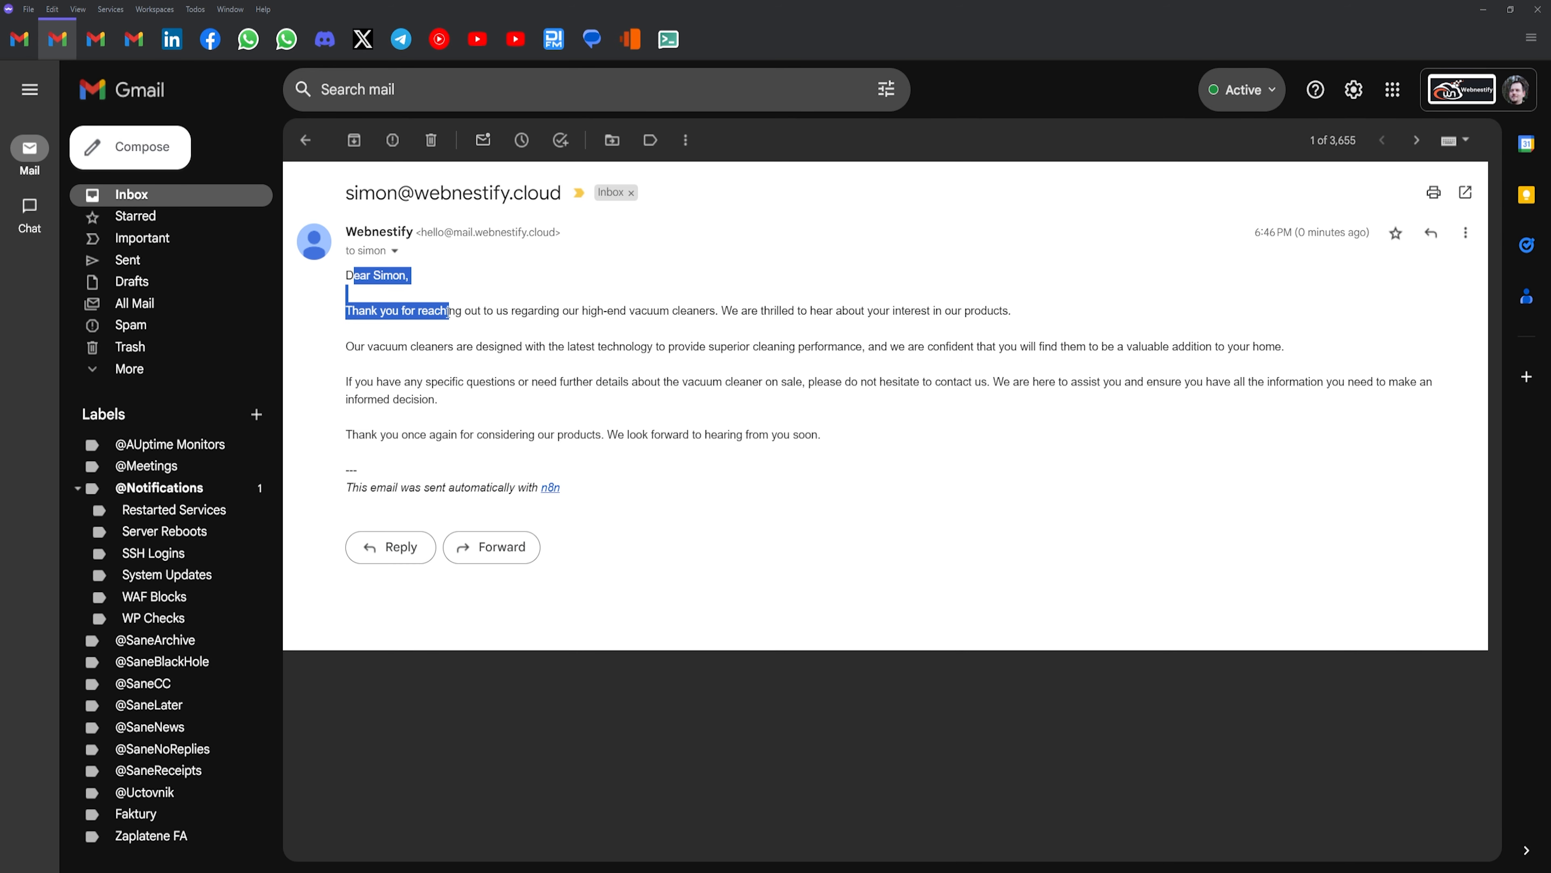
pyautogui.click(379, 300)
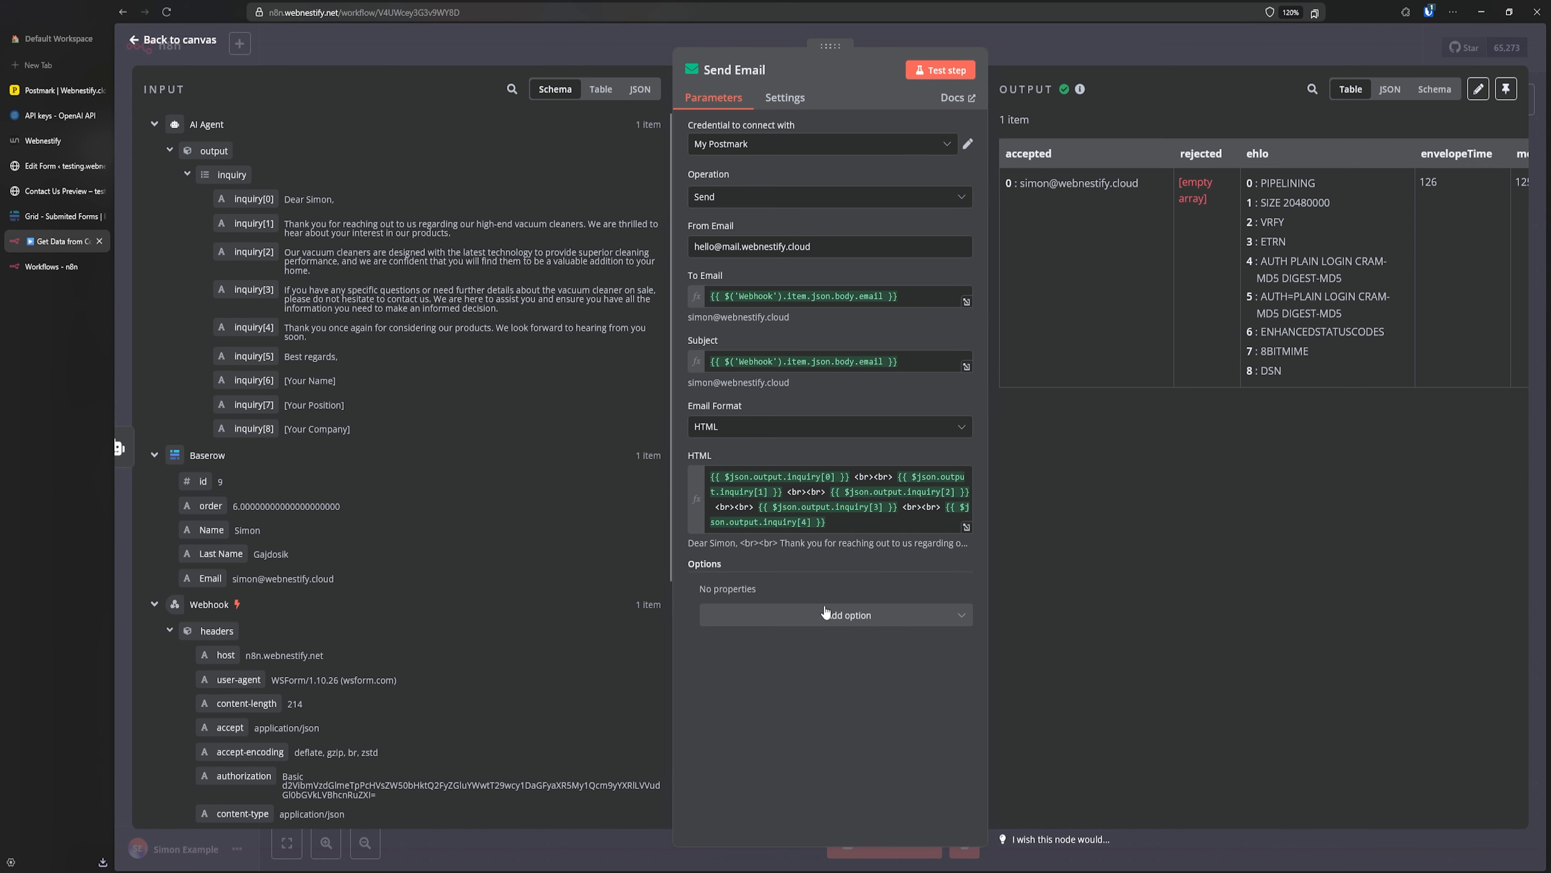
# - Add the Append n8n Attribution option switched off, then re-send the test email
pyautogui.click(849, 616)
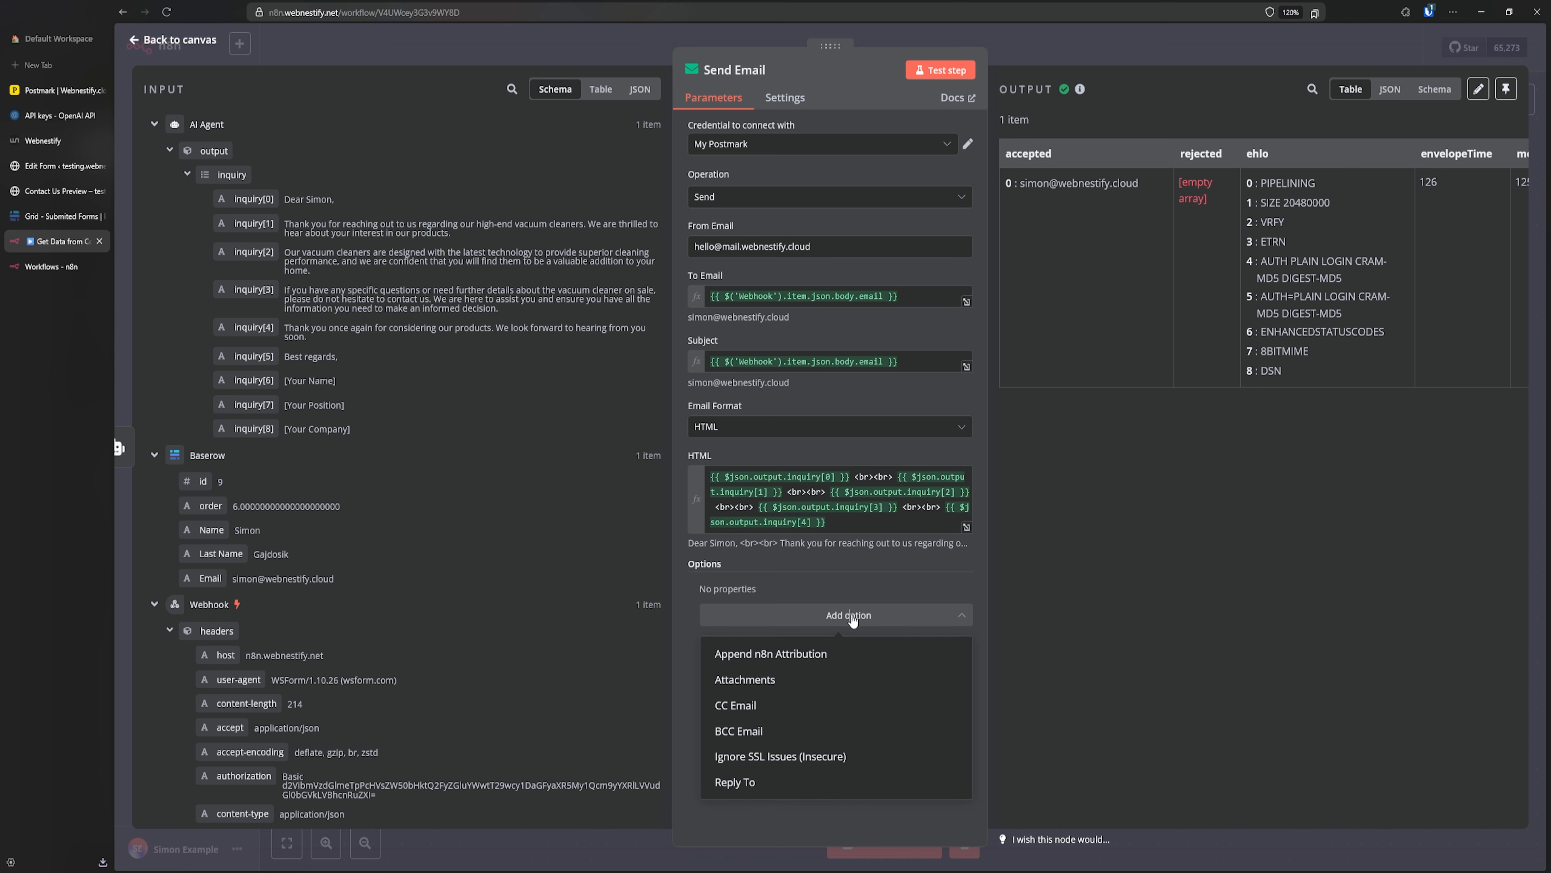
pyautogui.click(813, 655)
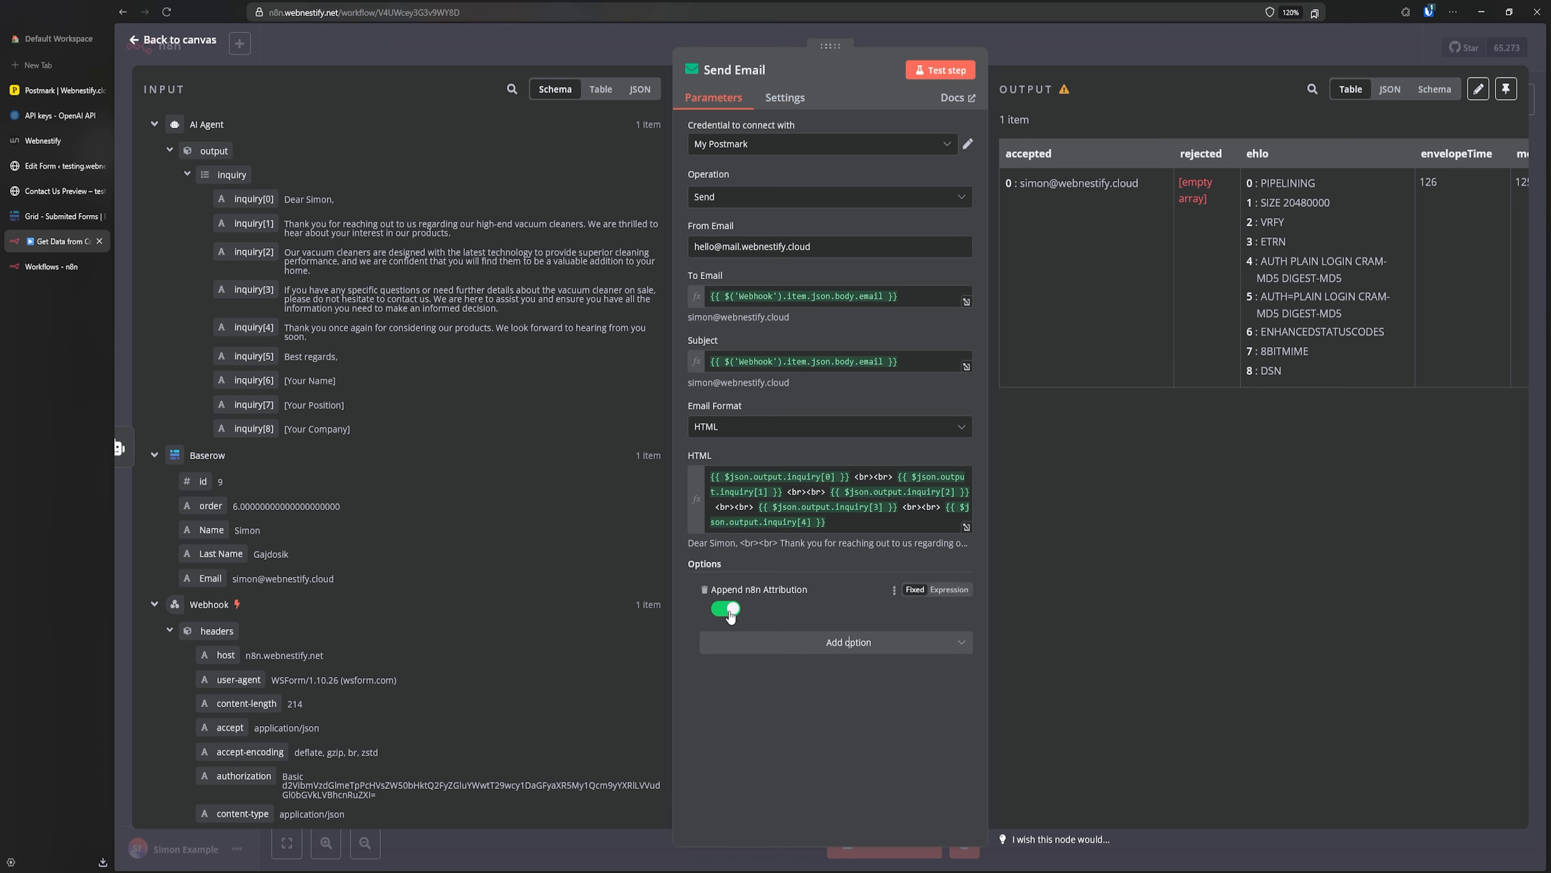
pyautogui.click(726, 609)
pyautogui.click(955, 70)
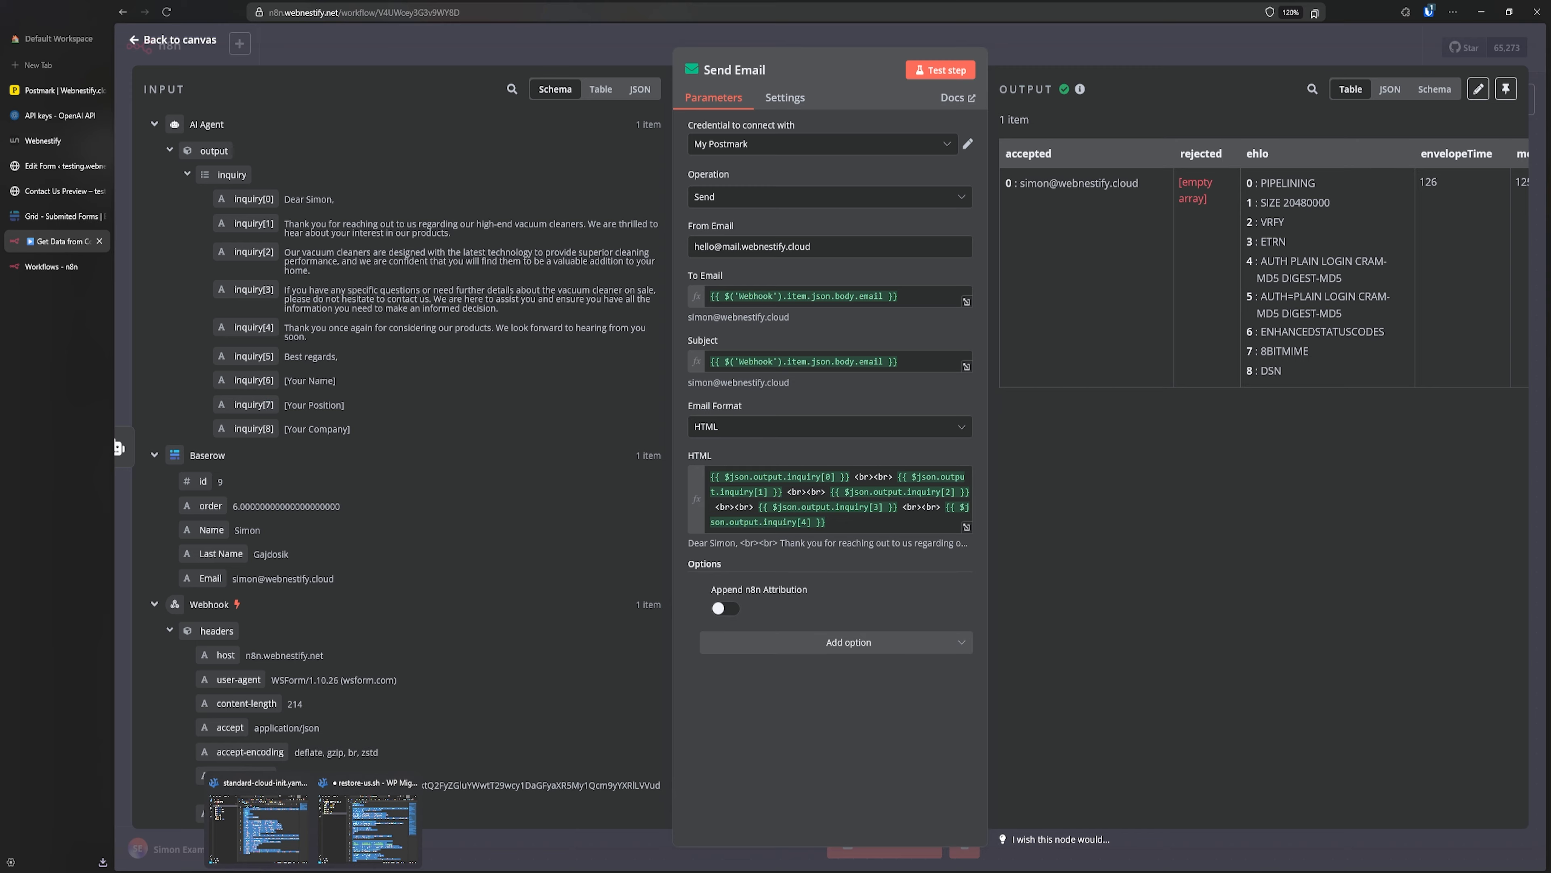
pyautogui.hotkey('alt', 'Tab')
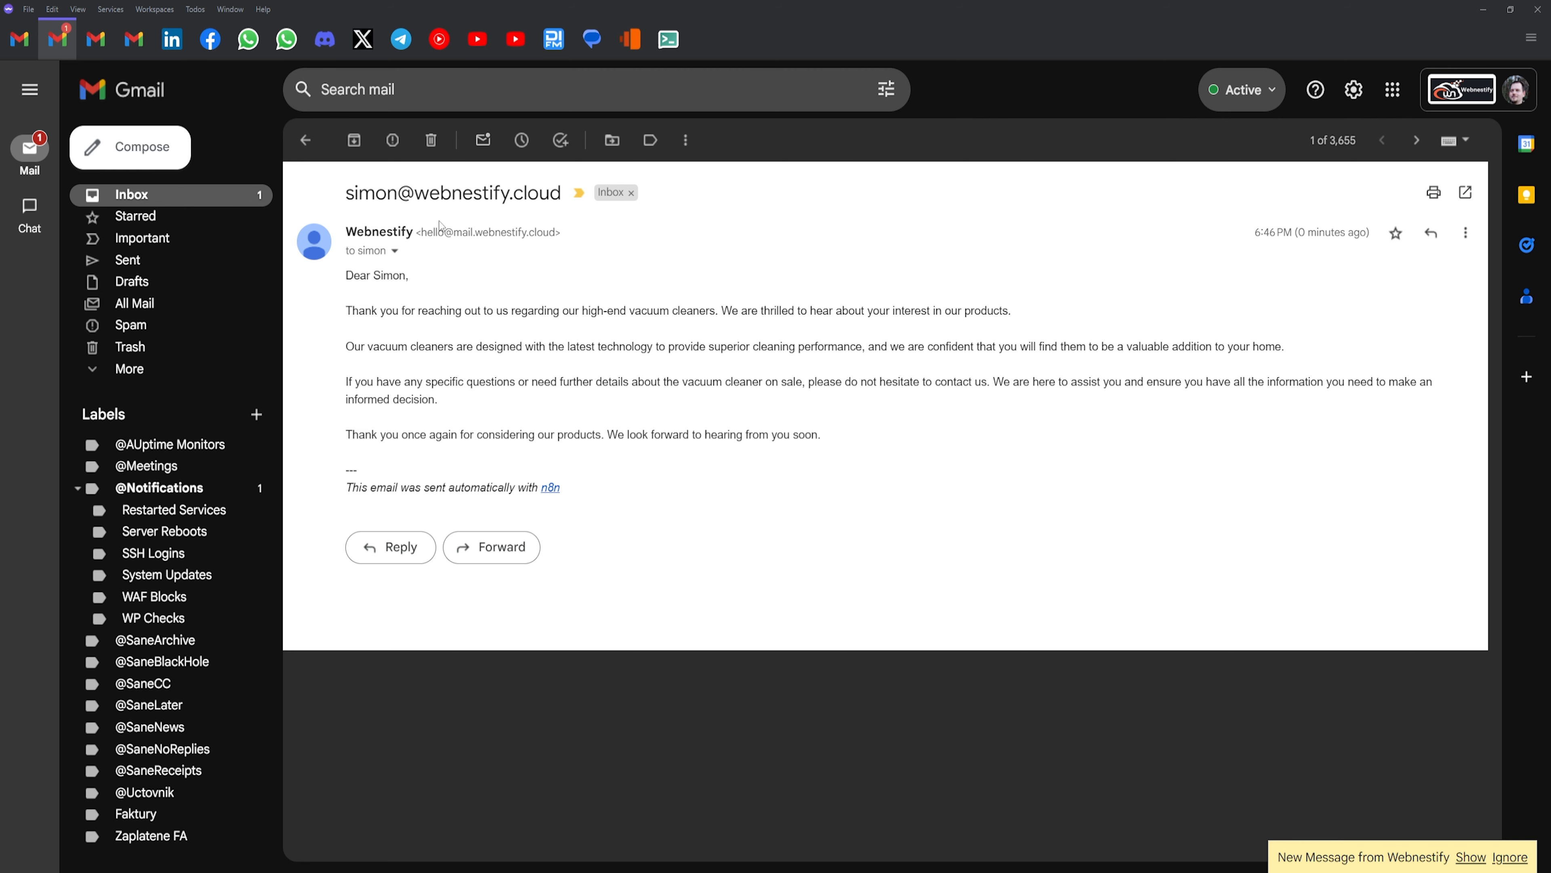
# - Show the newly arrived test message in the thread and scroll to its end
pyautogui.click(1469, 856)
pyautogui.scroll(-1, 594, 700)
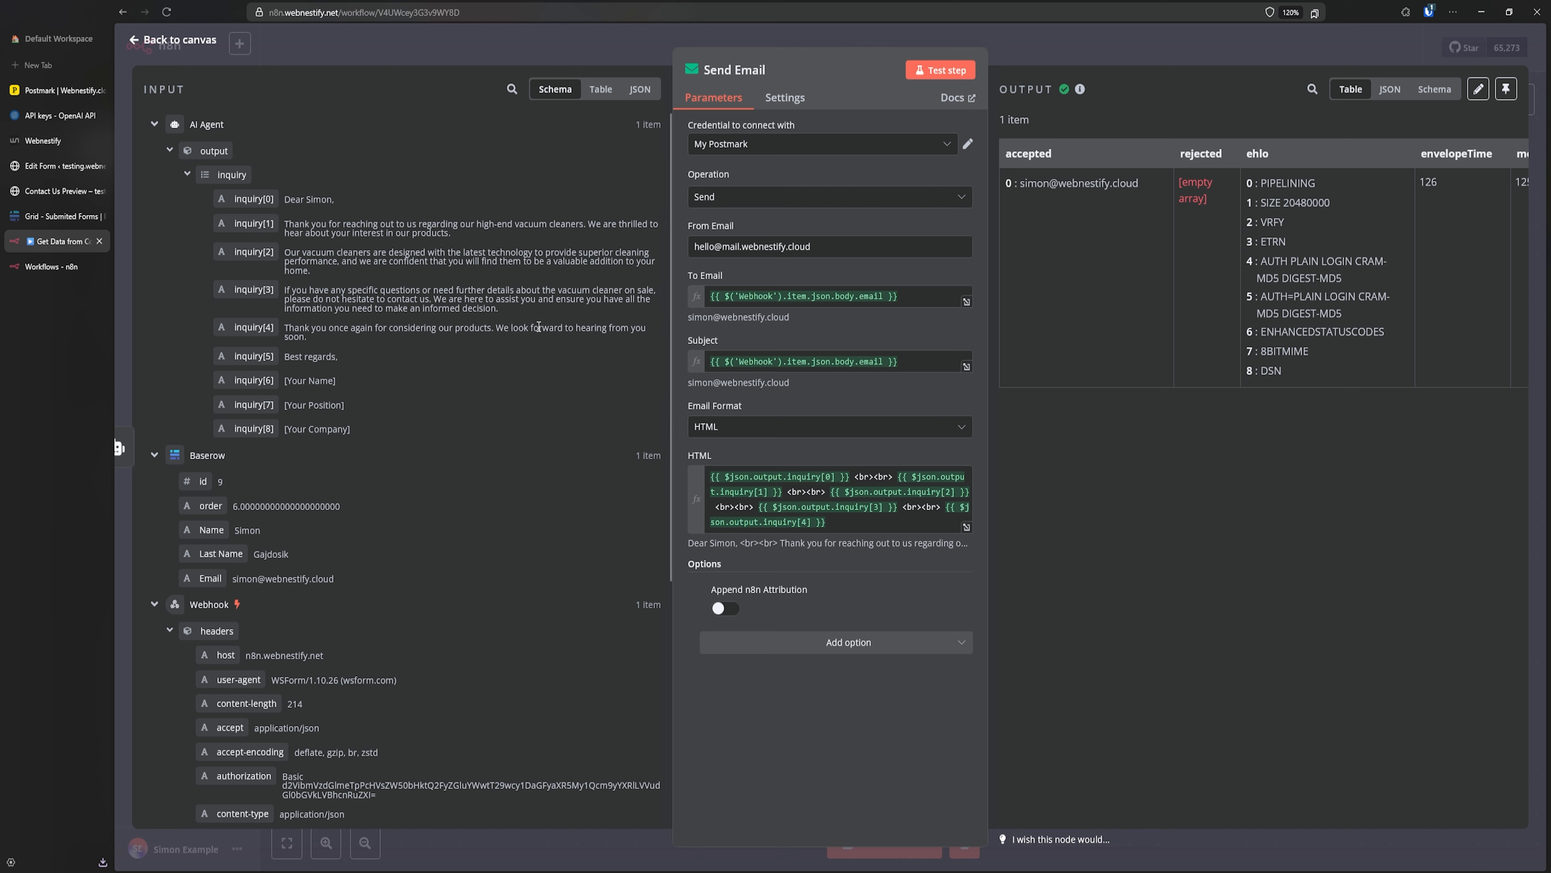
# - Preview the Send Email step's rendered HTML result, then return to the workflow canvas
pyautogui.click(786, 100)
pyautogui.click(728, 105)
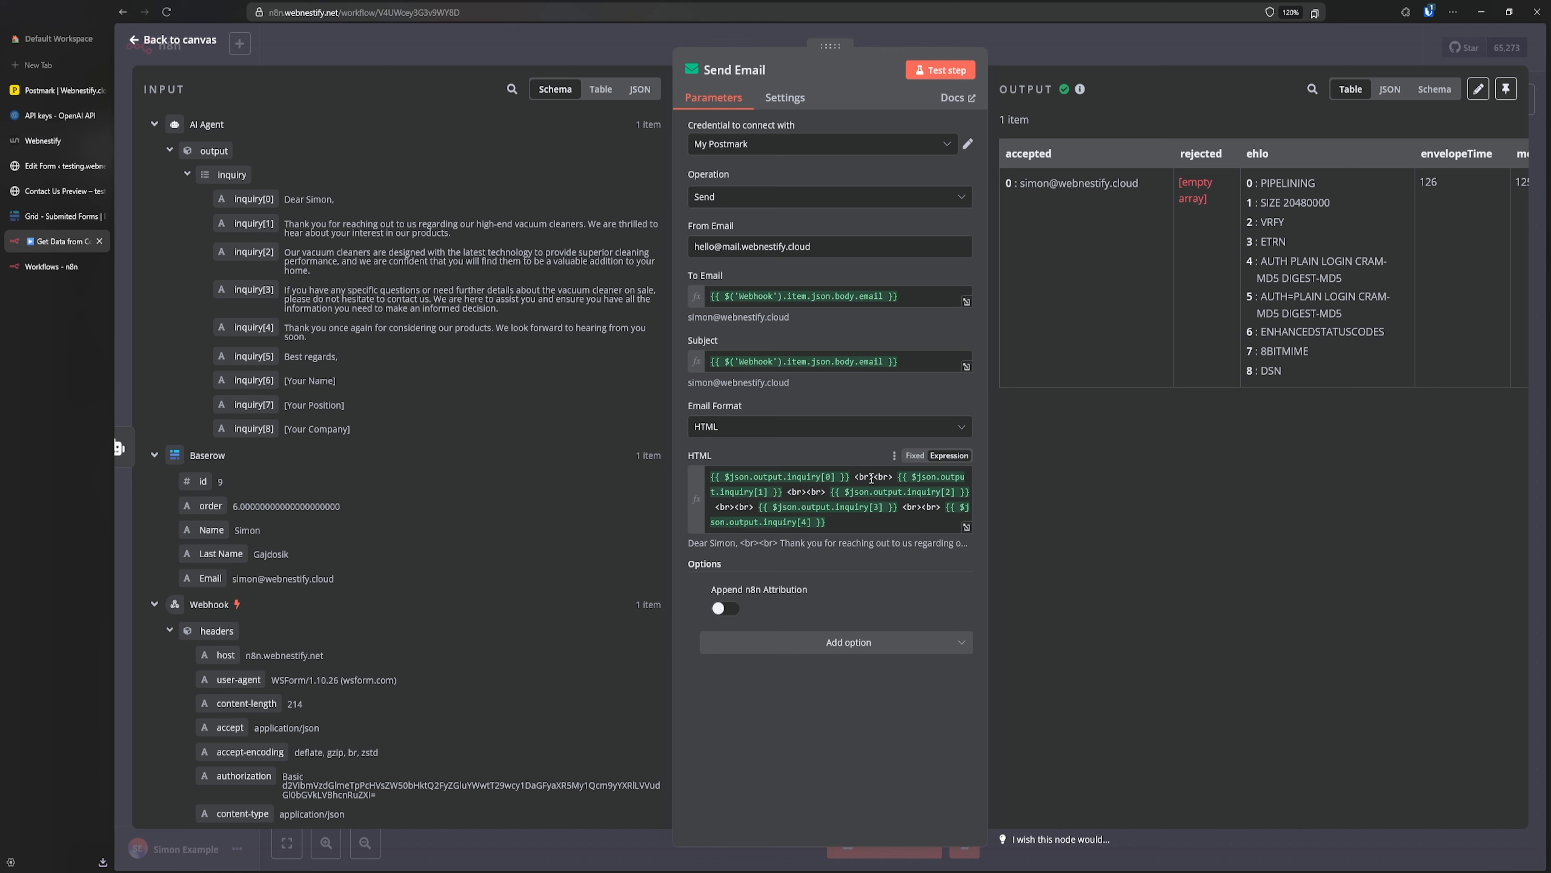
pyautogui.click(859, 476)
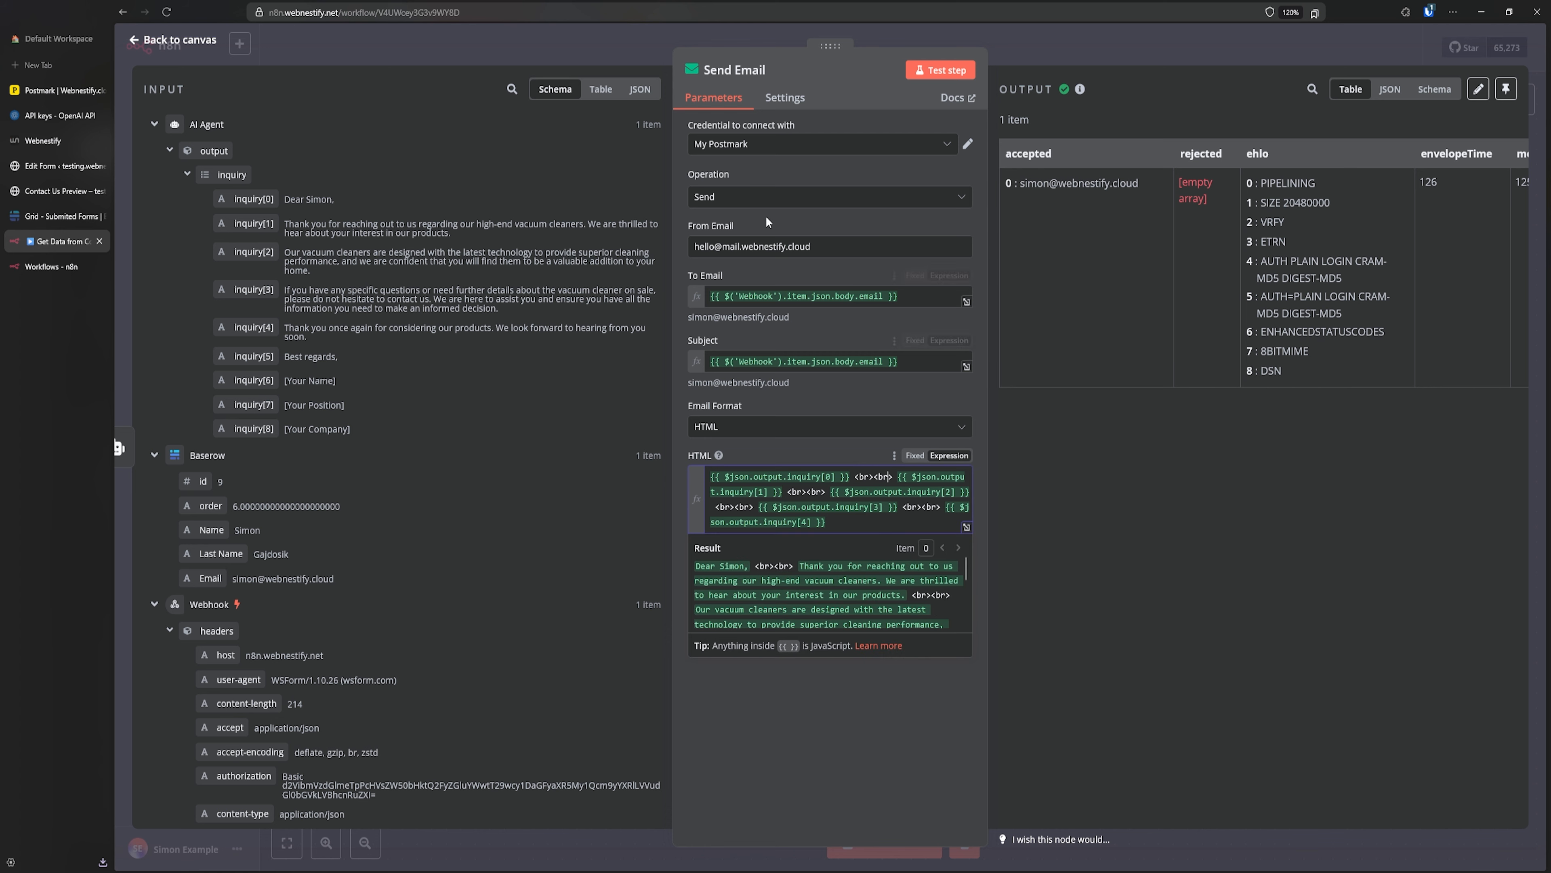
pyautogui.click(626, 61)
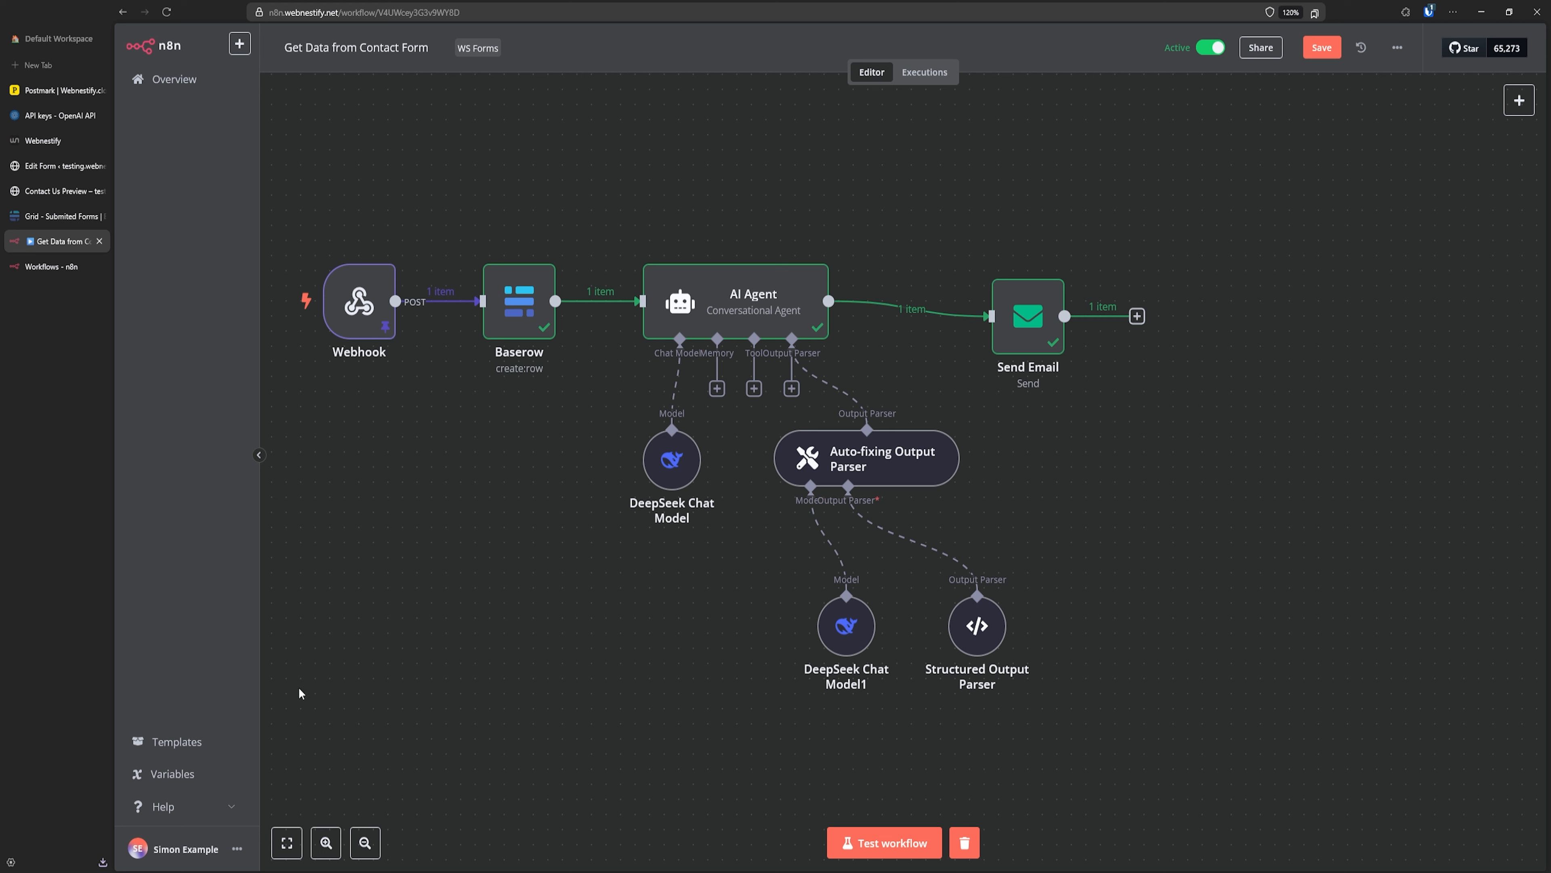
# - Search the template library for 'gmai' and open the Invoices from Gmail to Drive and Google Sheets template
pyautogui.click(197, 740)
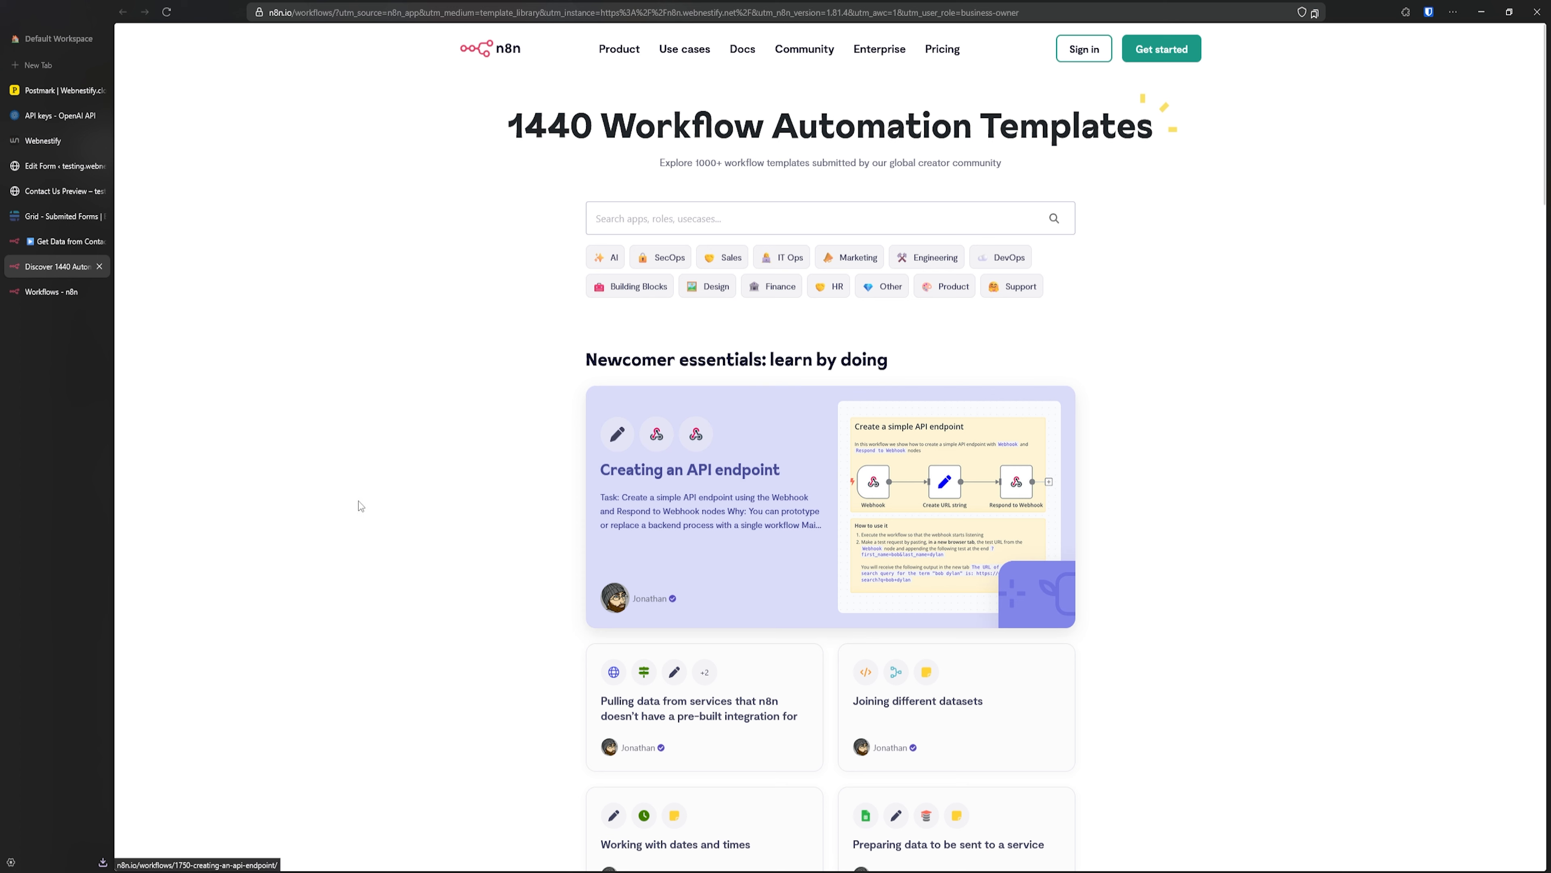
pyautogui.click(656, 215)
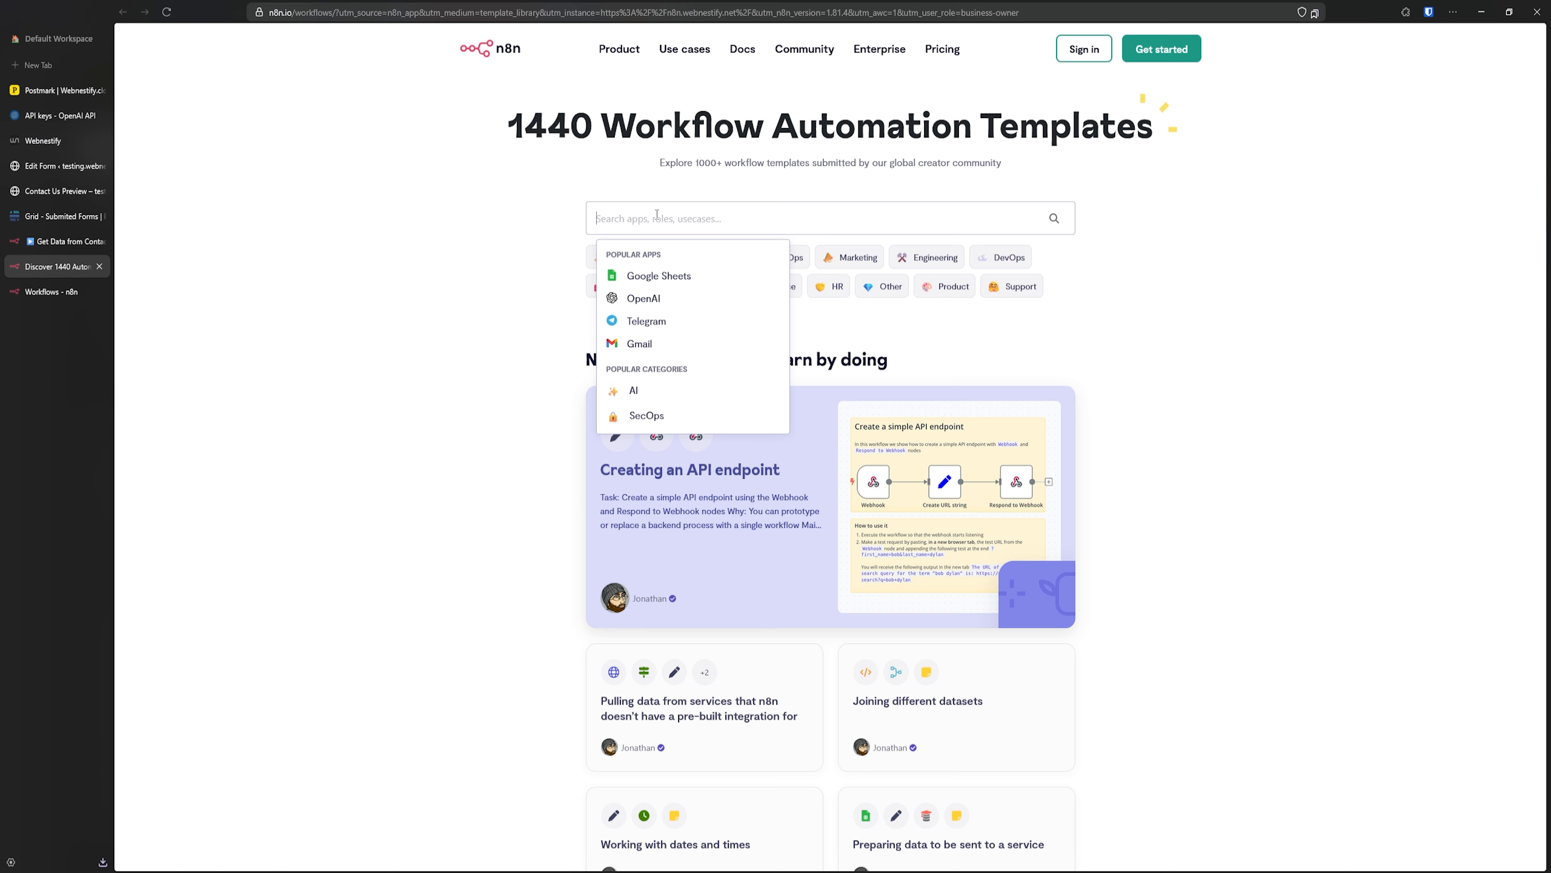
pyautogui.write('gmail')
pyautogui.press('Return')
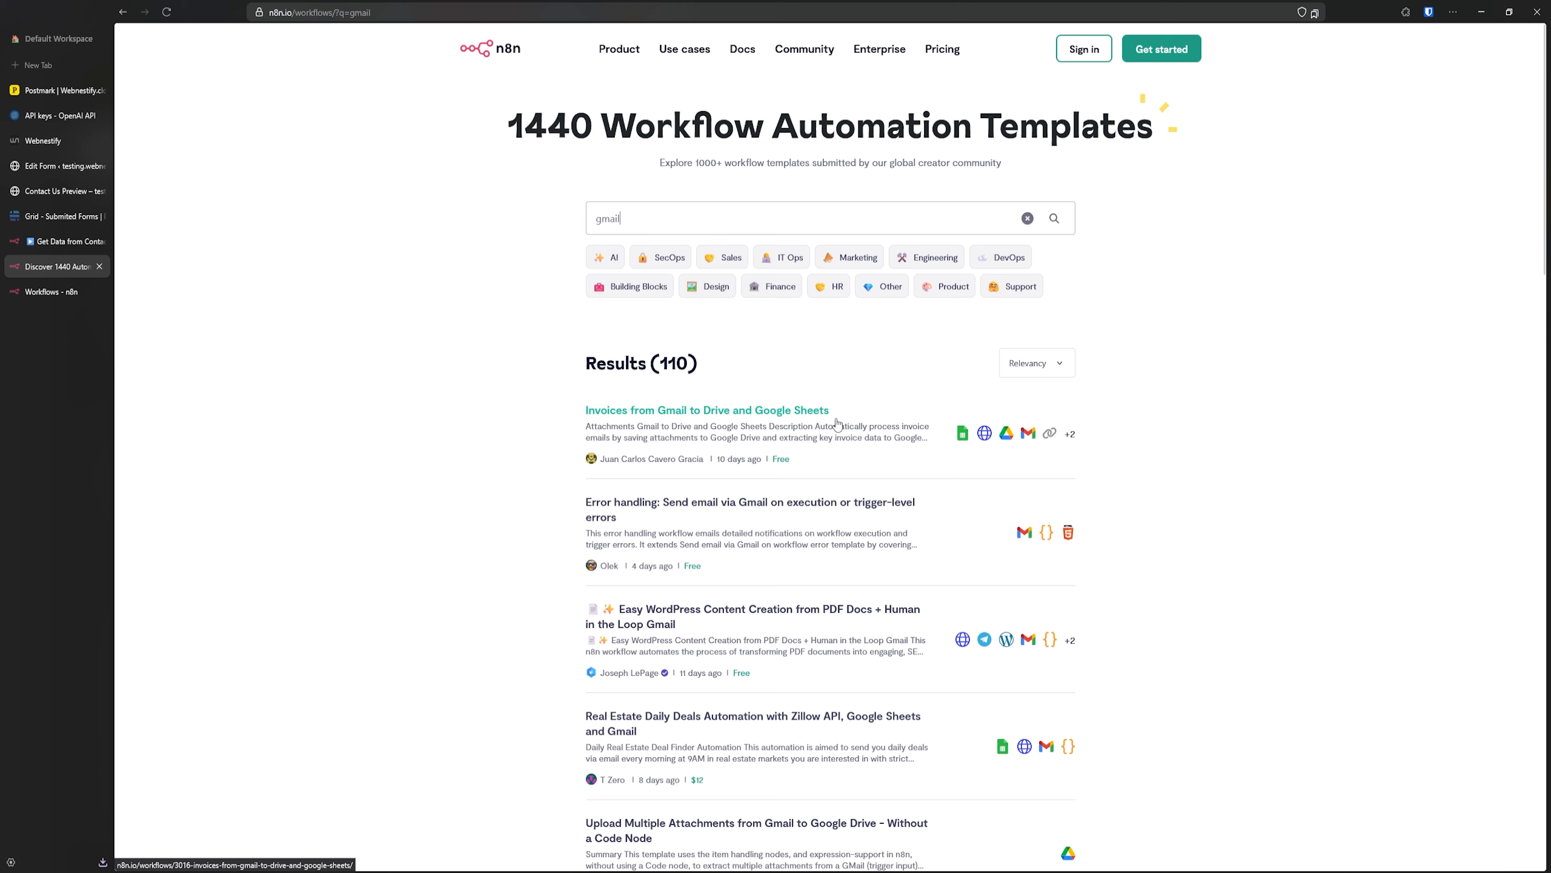
pyautogui.click(664, 416)
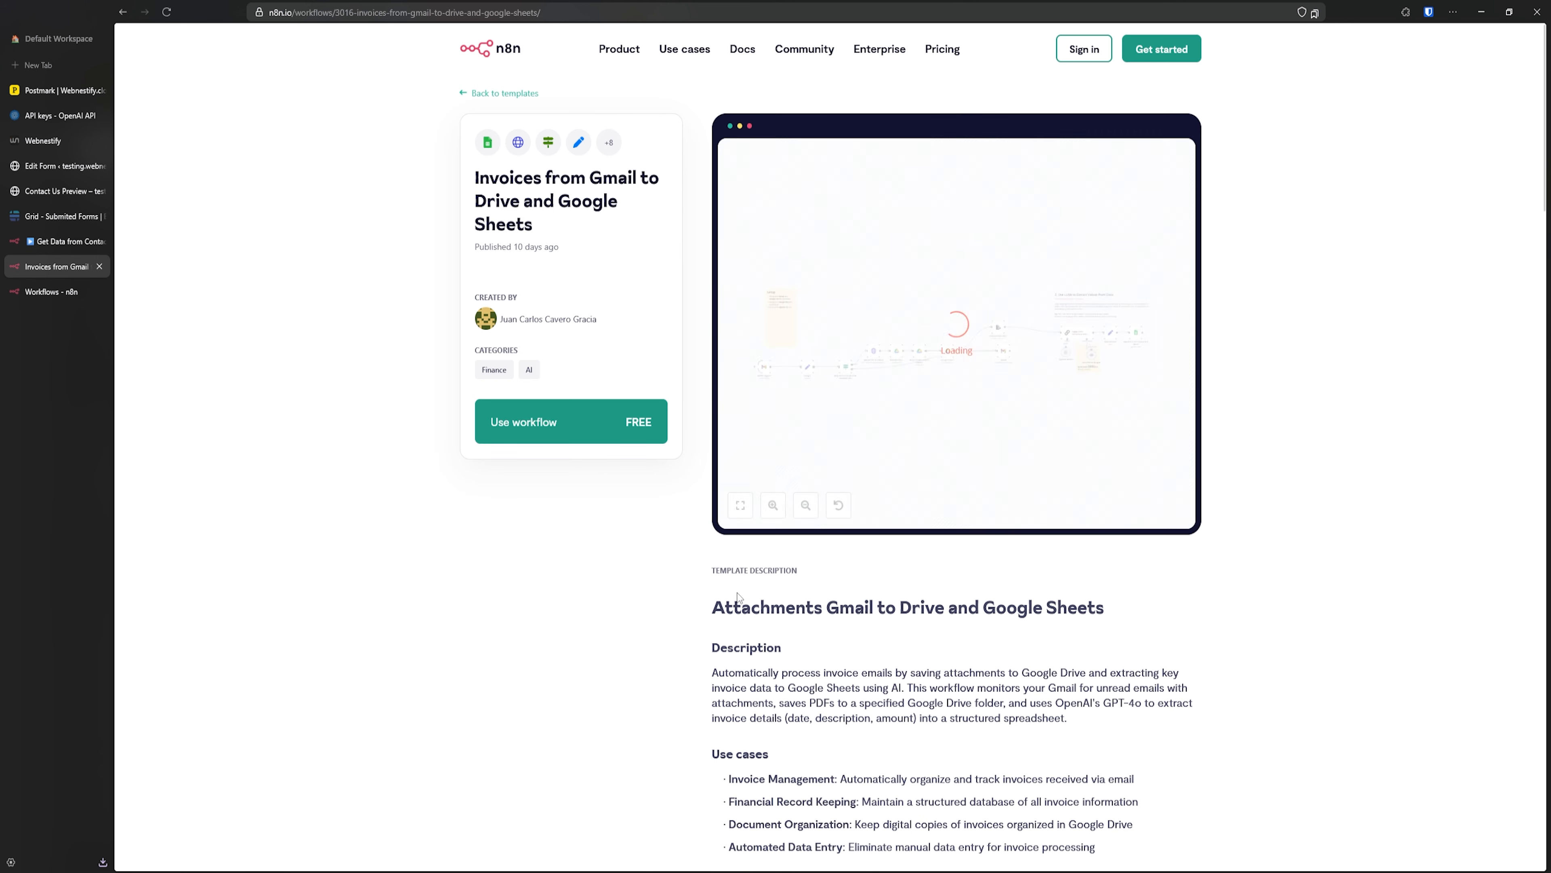
pyautogui.scroll(-4, 737, 596)
pyautogui.scroll(-10, 715, 529)
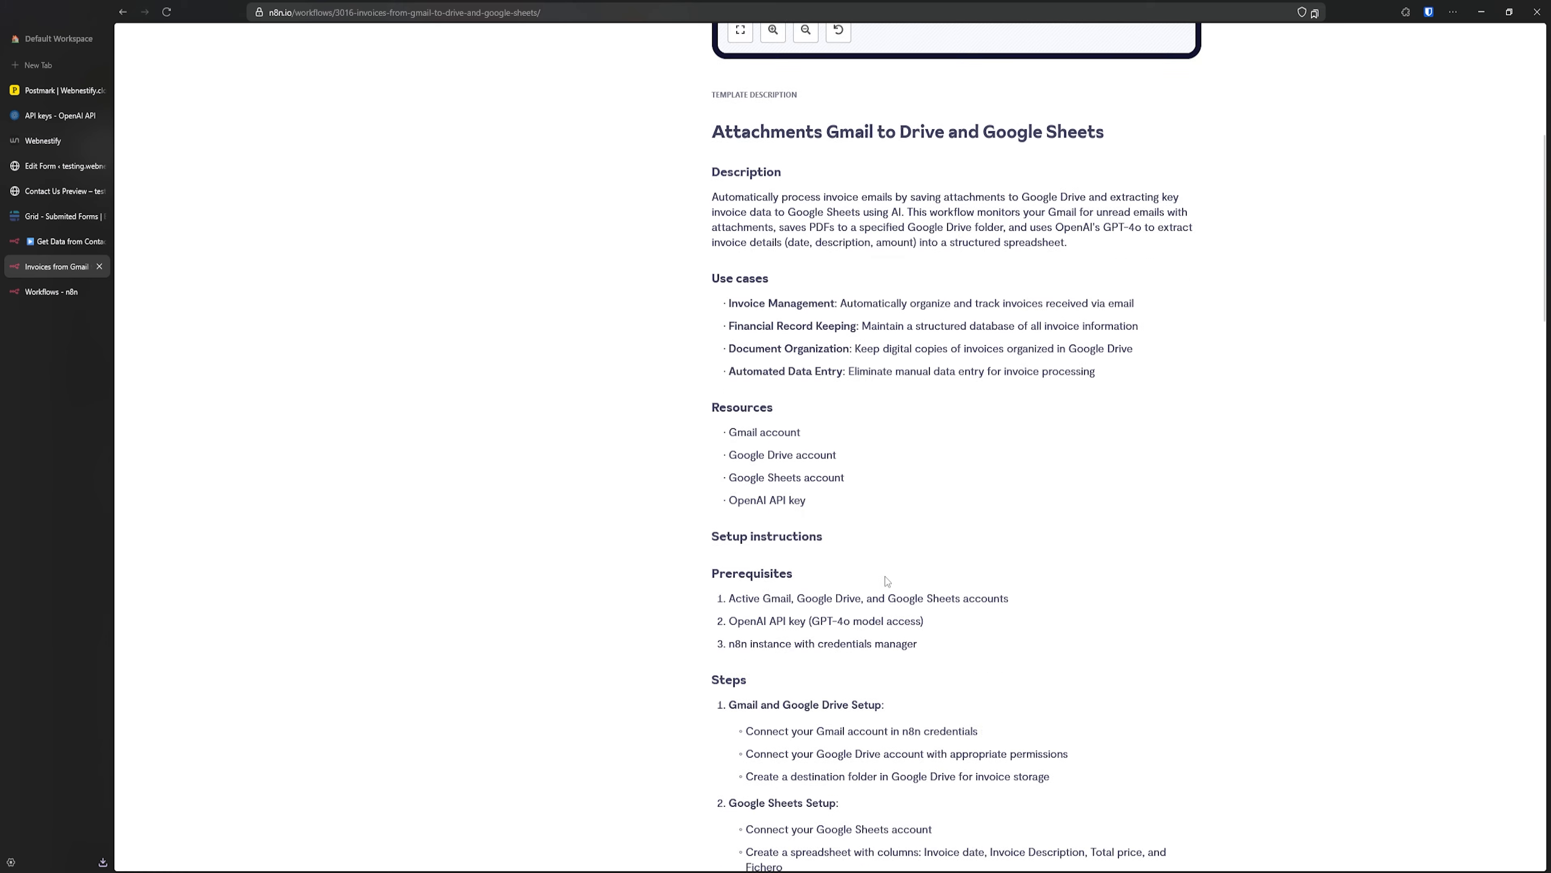
pyautogui.scroll(14, 816, 543)
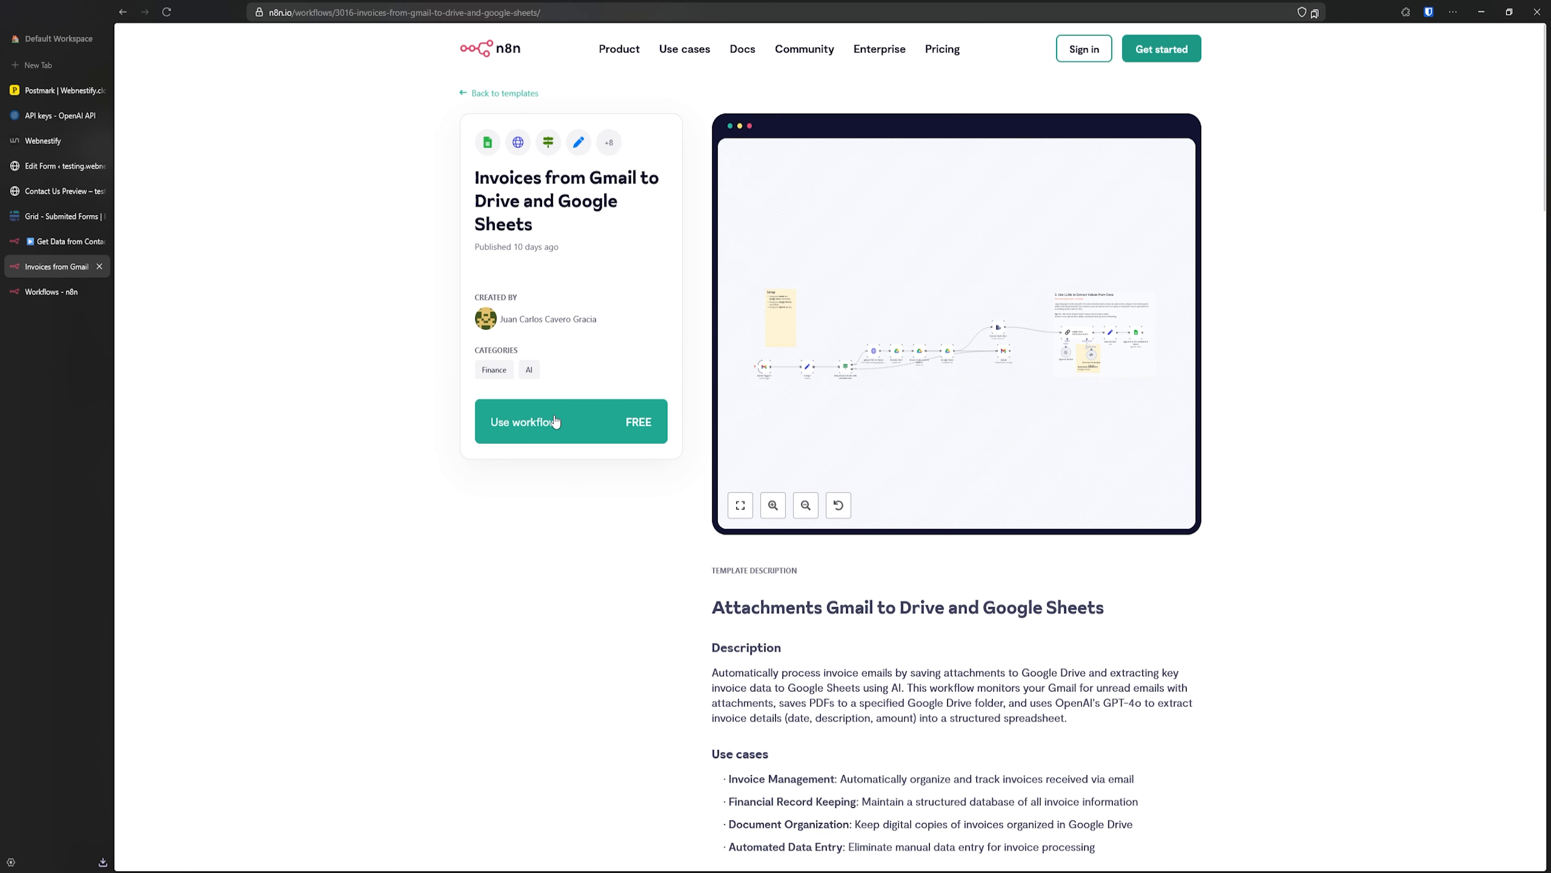
# - Import the template into the self-hosted instance, skipping the credential setup page
pyautogui.click(550, 420)
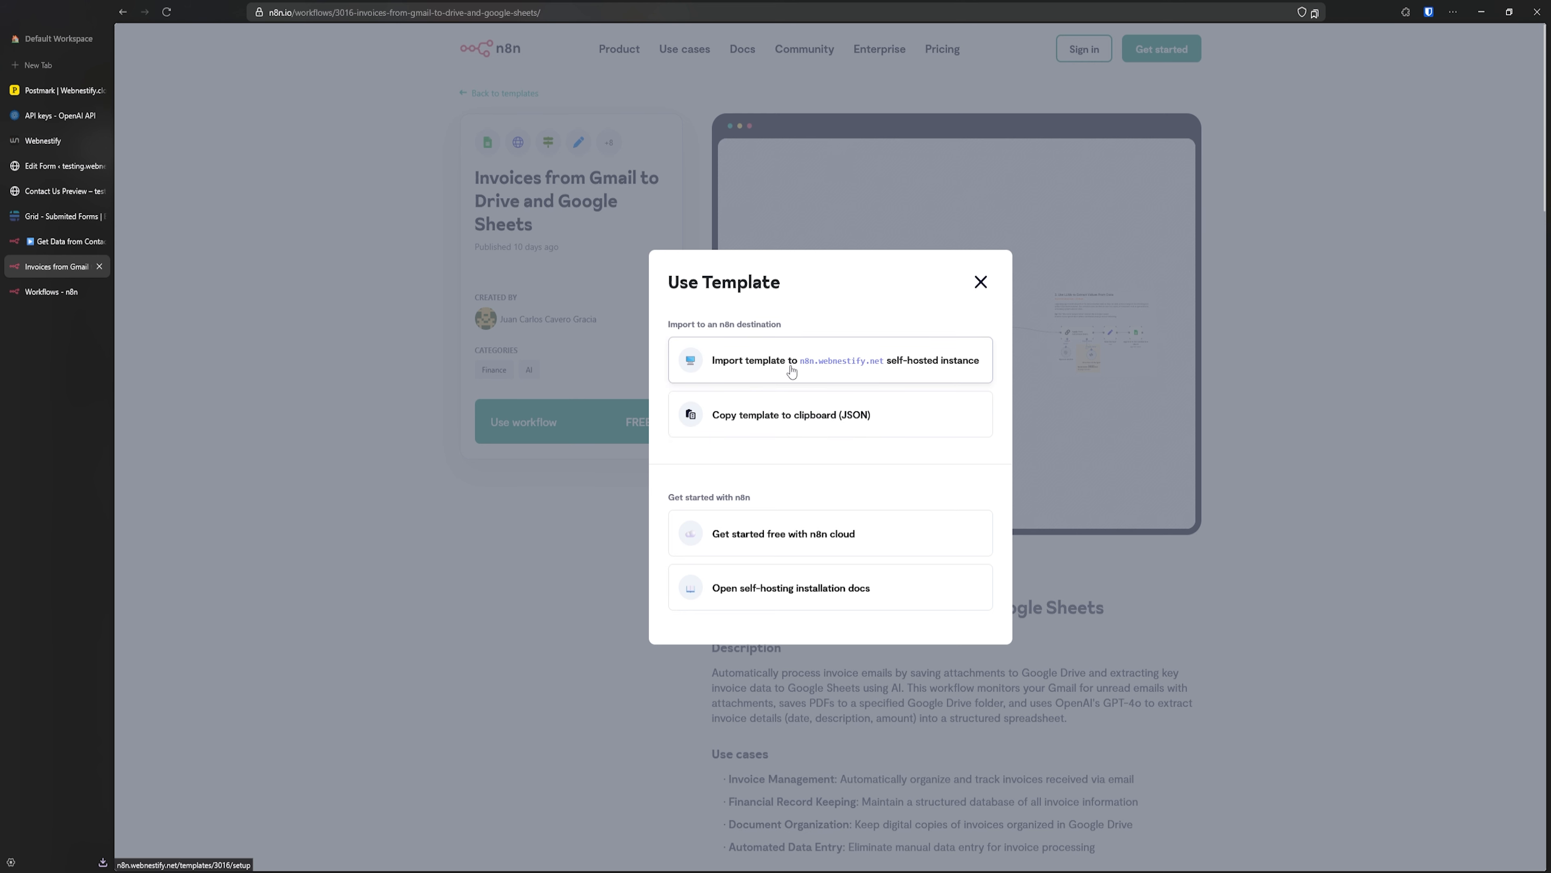
pyautogui.click(813, 366)
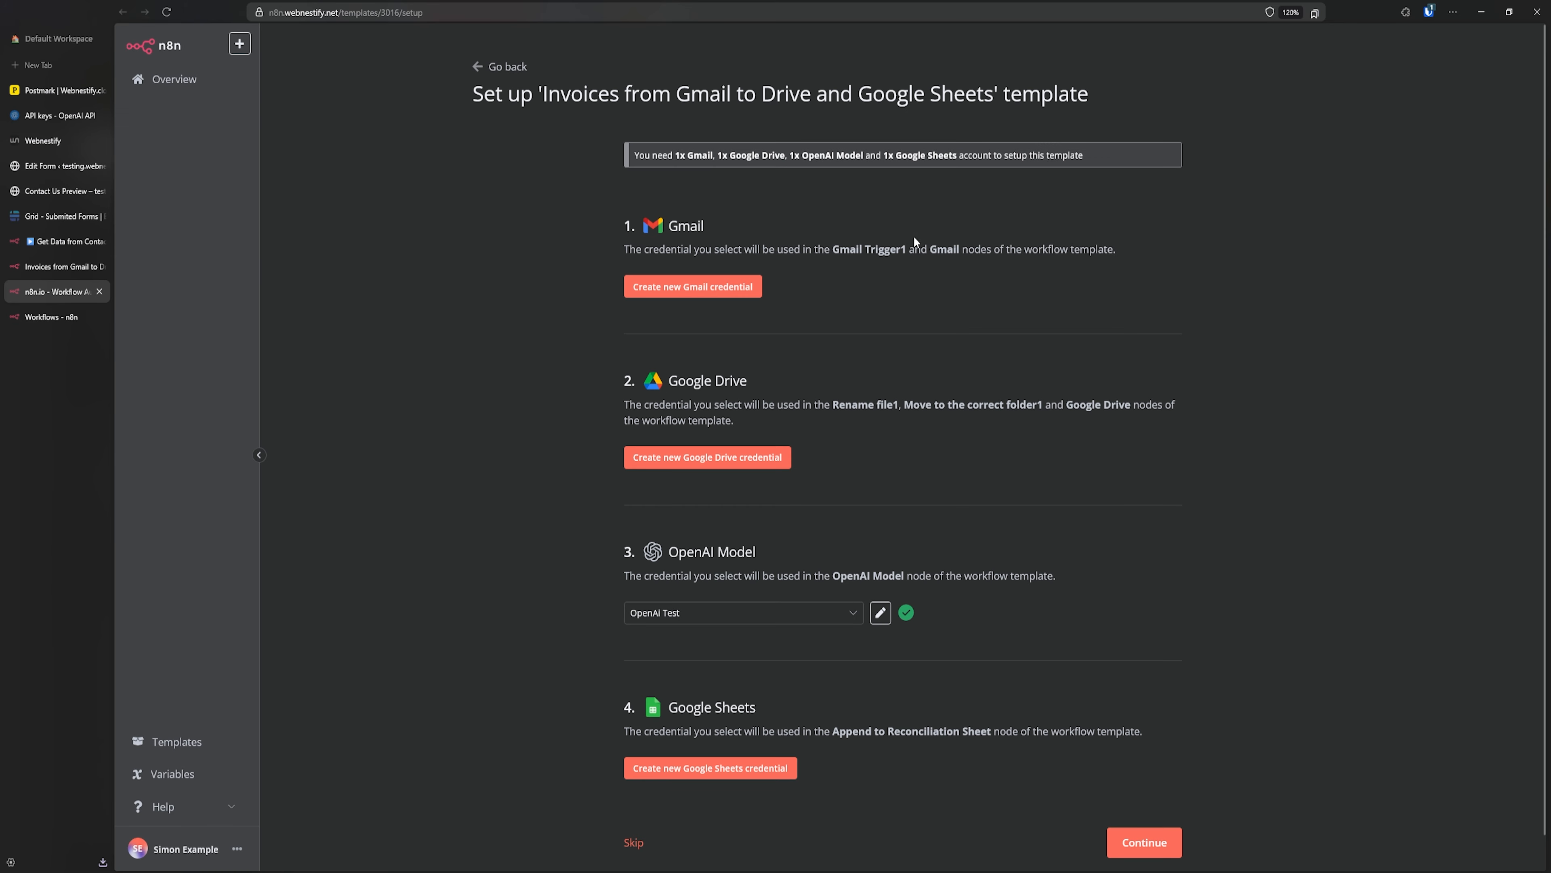
pyautogui.moveTo(713, 249); pyautogui.dragTo(777, 250)
pyautogui.click(720, 250)
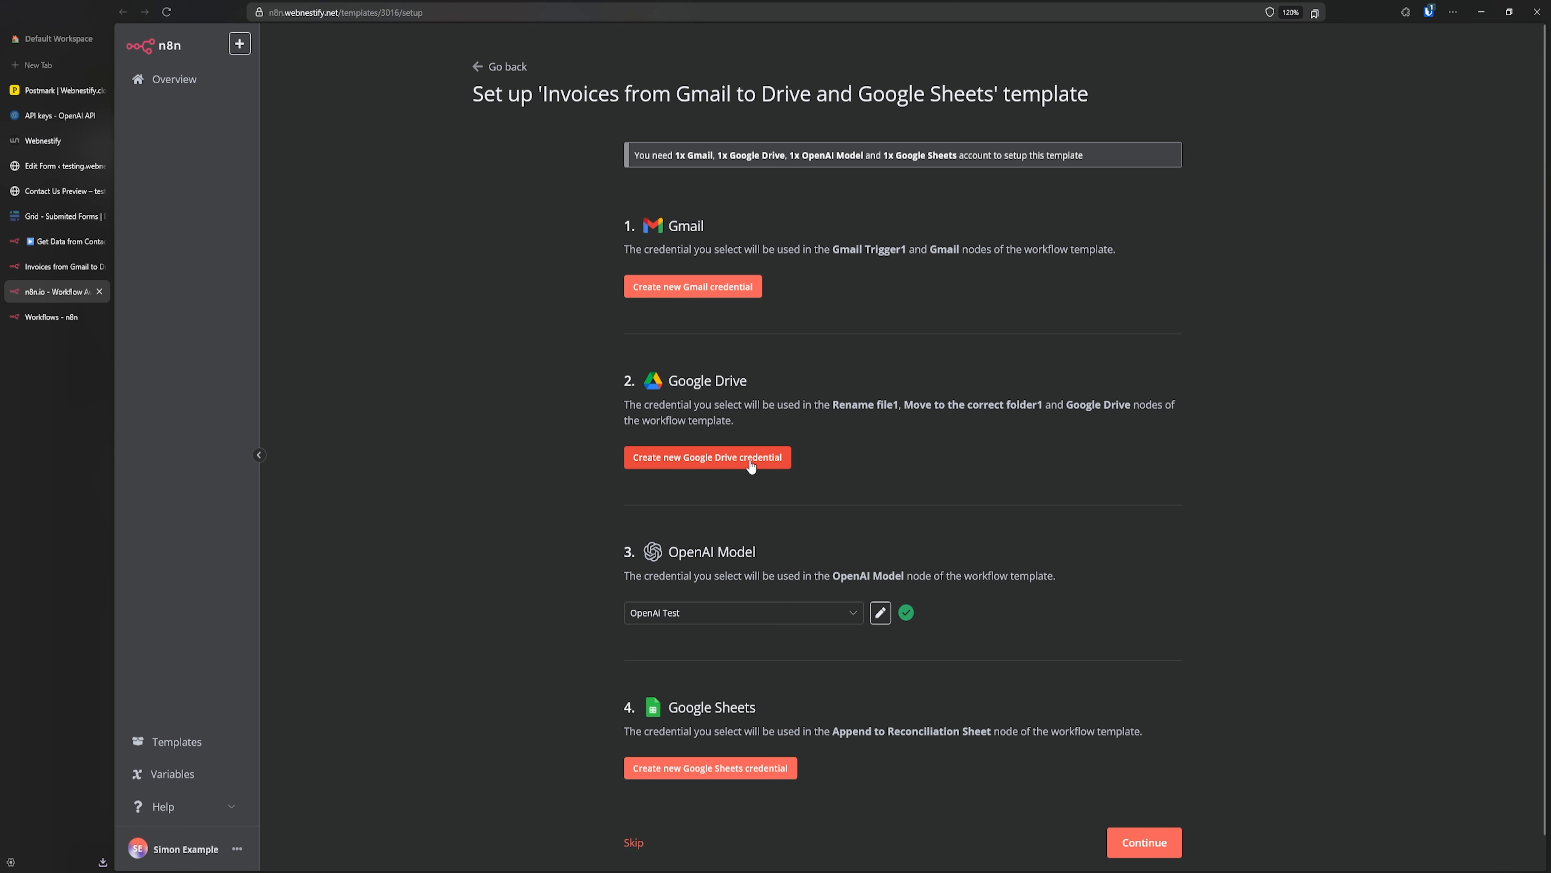
pyautogui.scroll(-1, 767, 555)
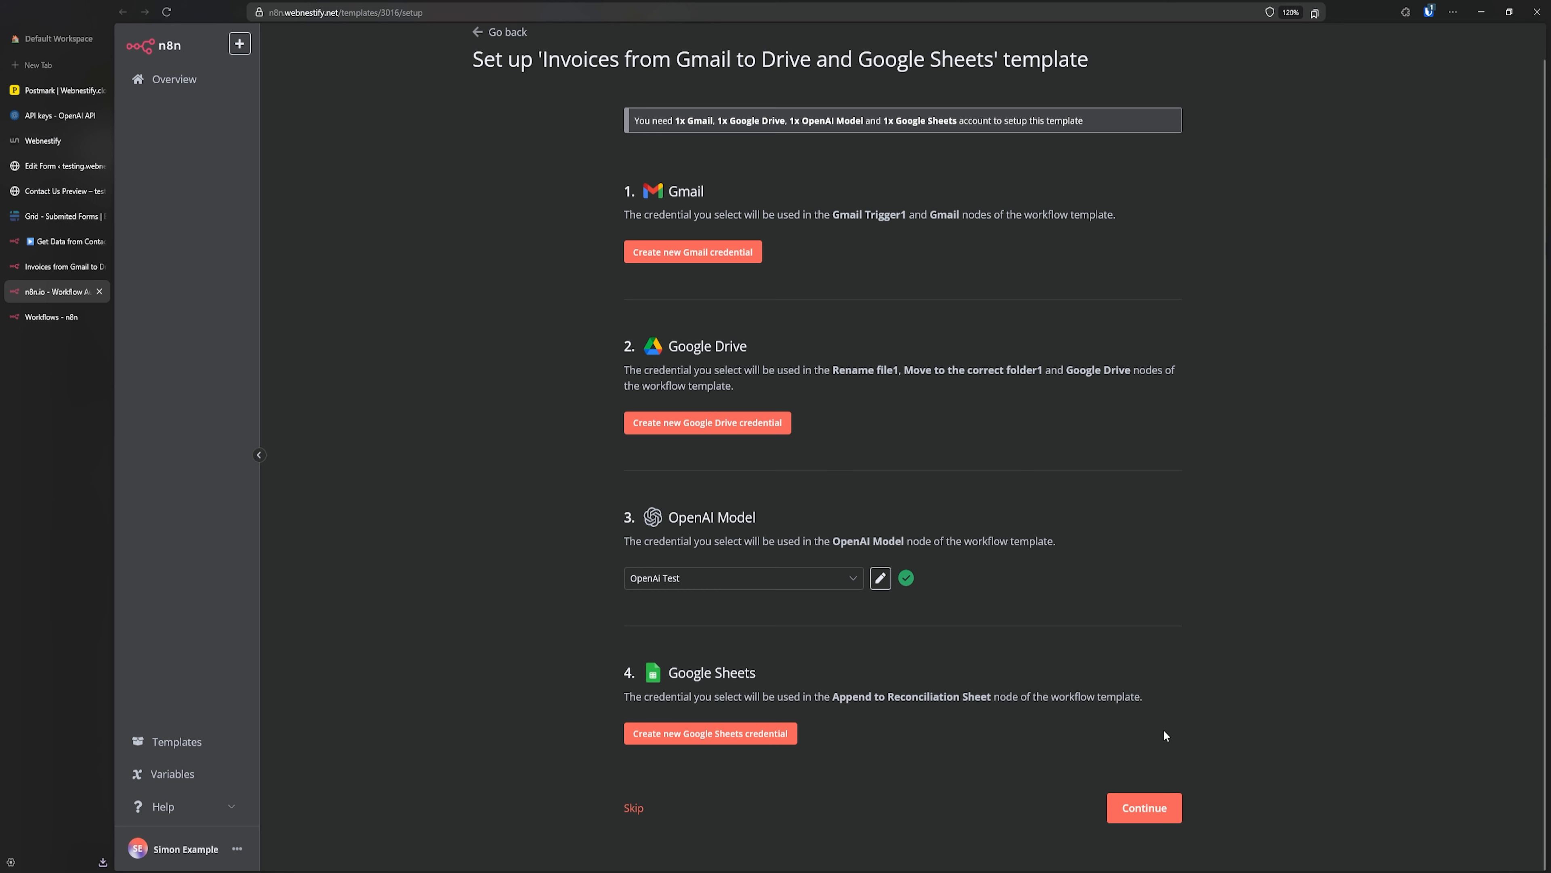
pyautogui.click(638, 808)
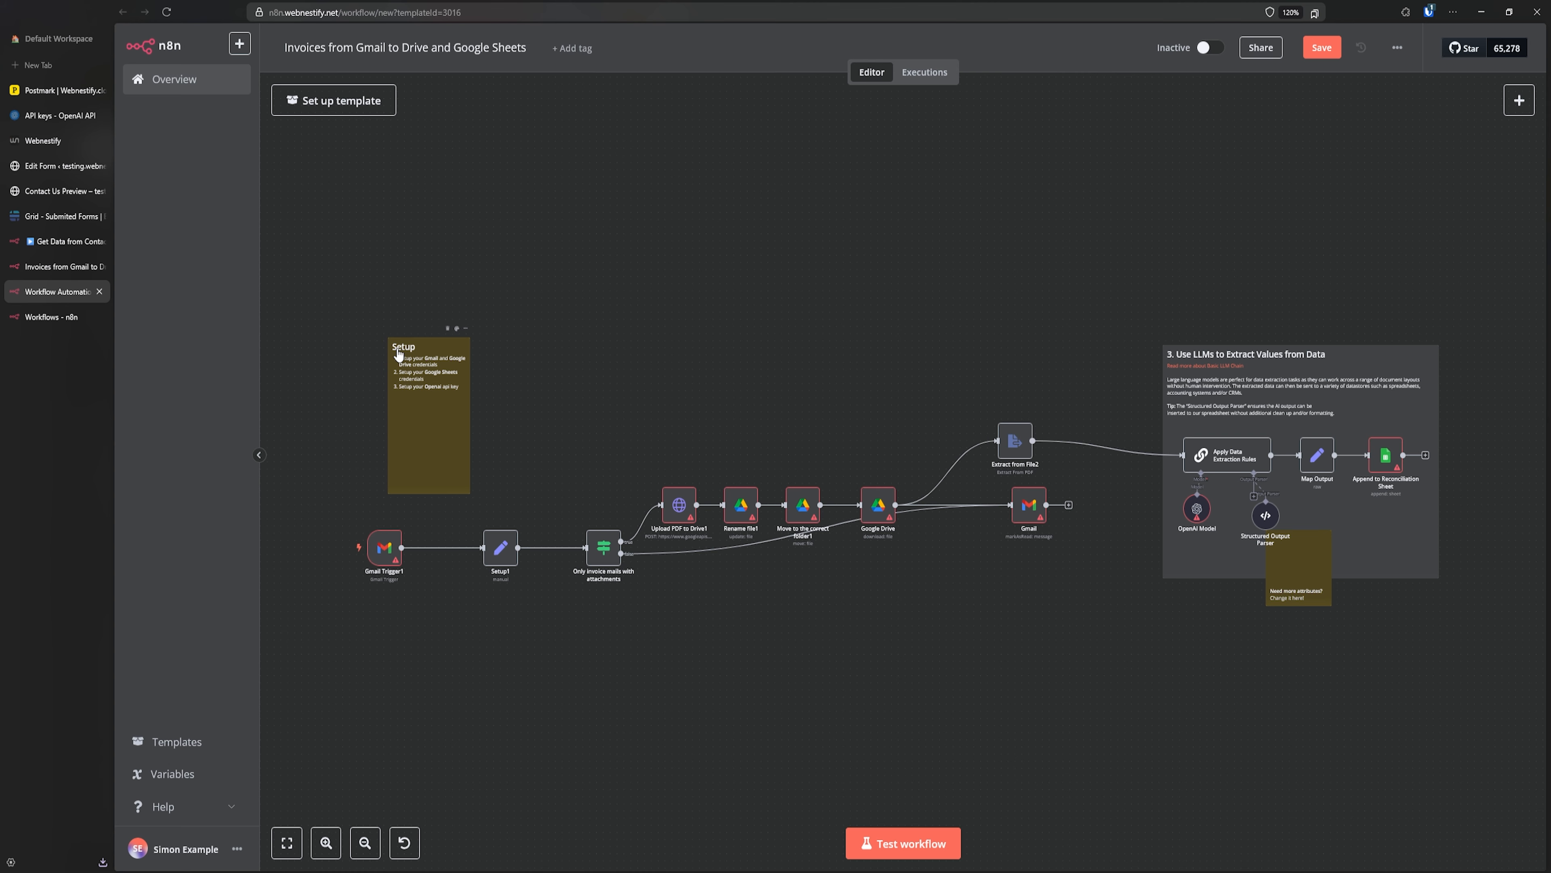
# - Pan and zoom across the imported workflow toward the LLM extraction section, then return to the workflows list
pyautogui.scroll(4, 399, 355)
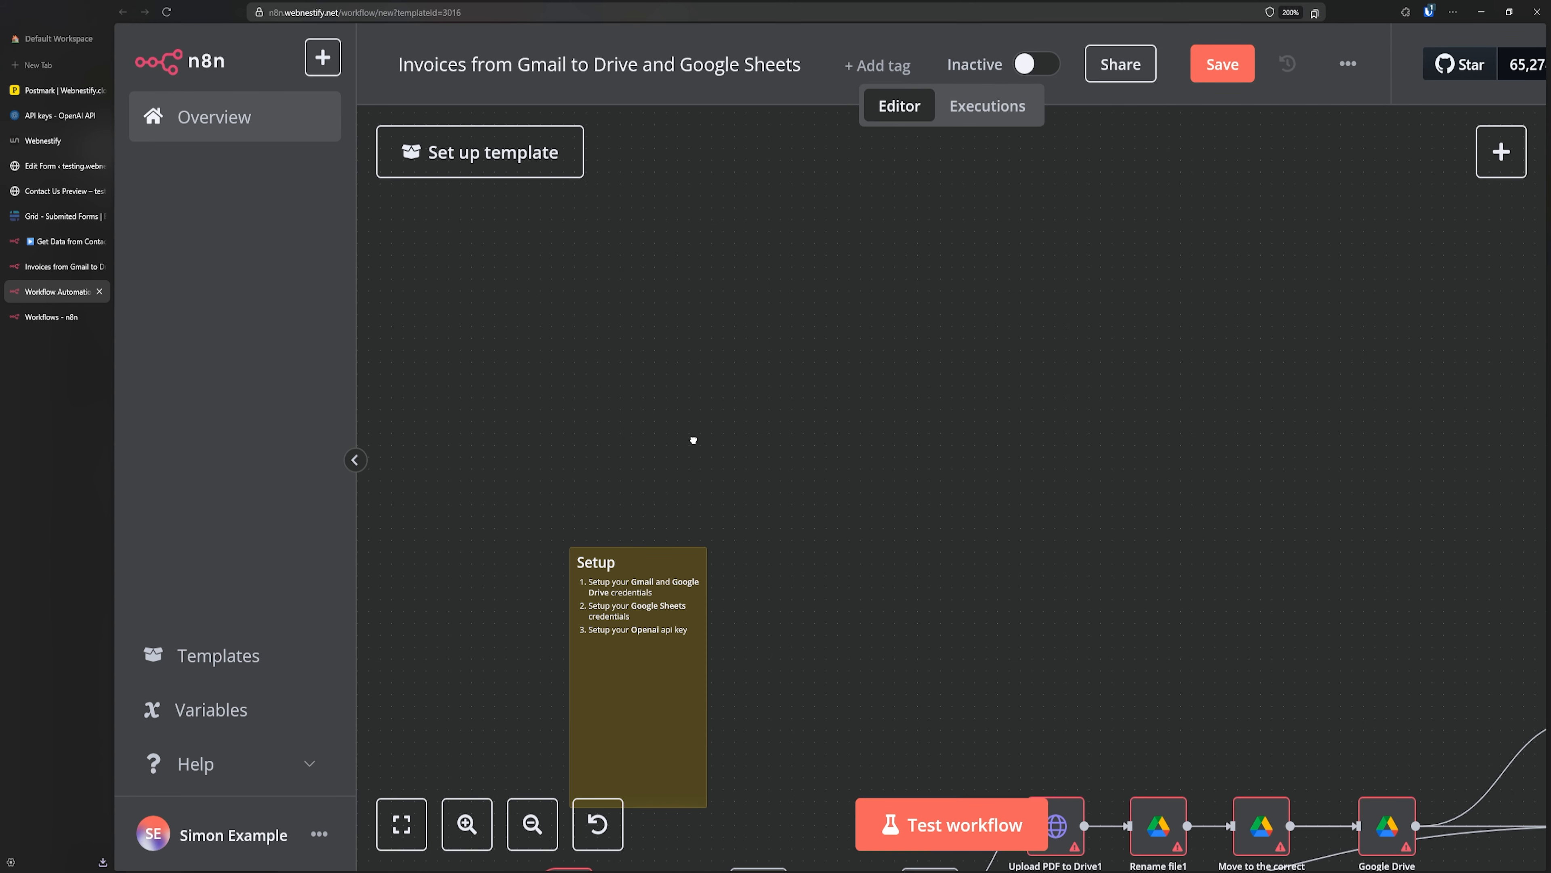
pyautogui.moveTo(694, 440); pyautogui.dragTo(675, 259)
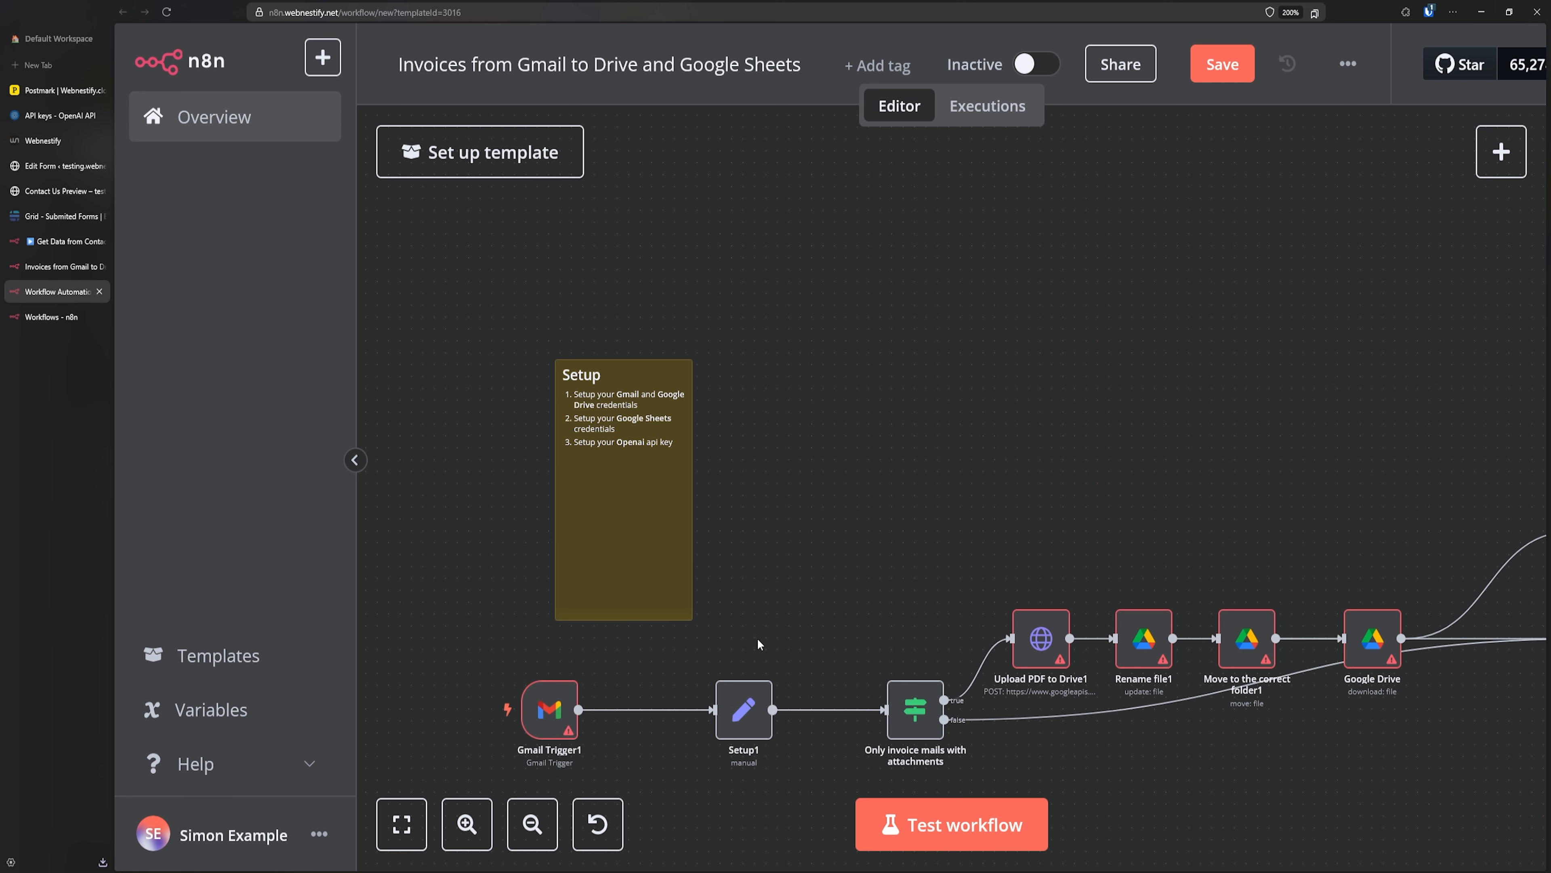
pyautogui.hscroll(10, 759, 645)
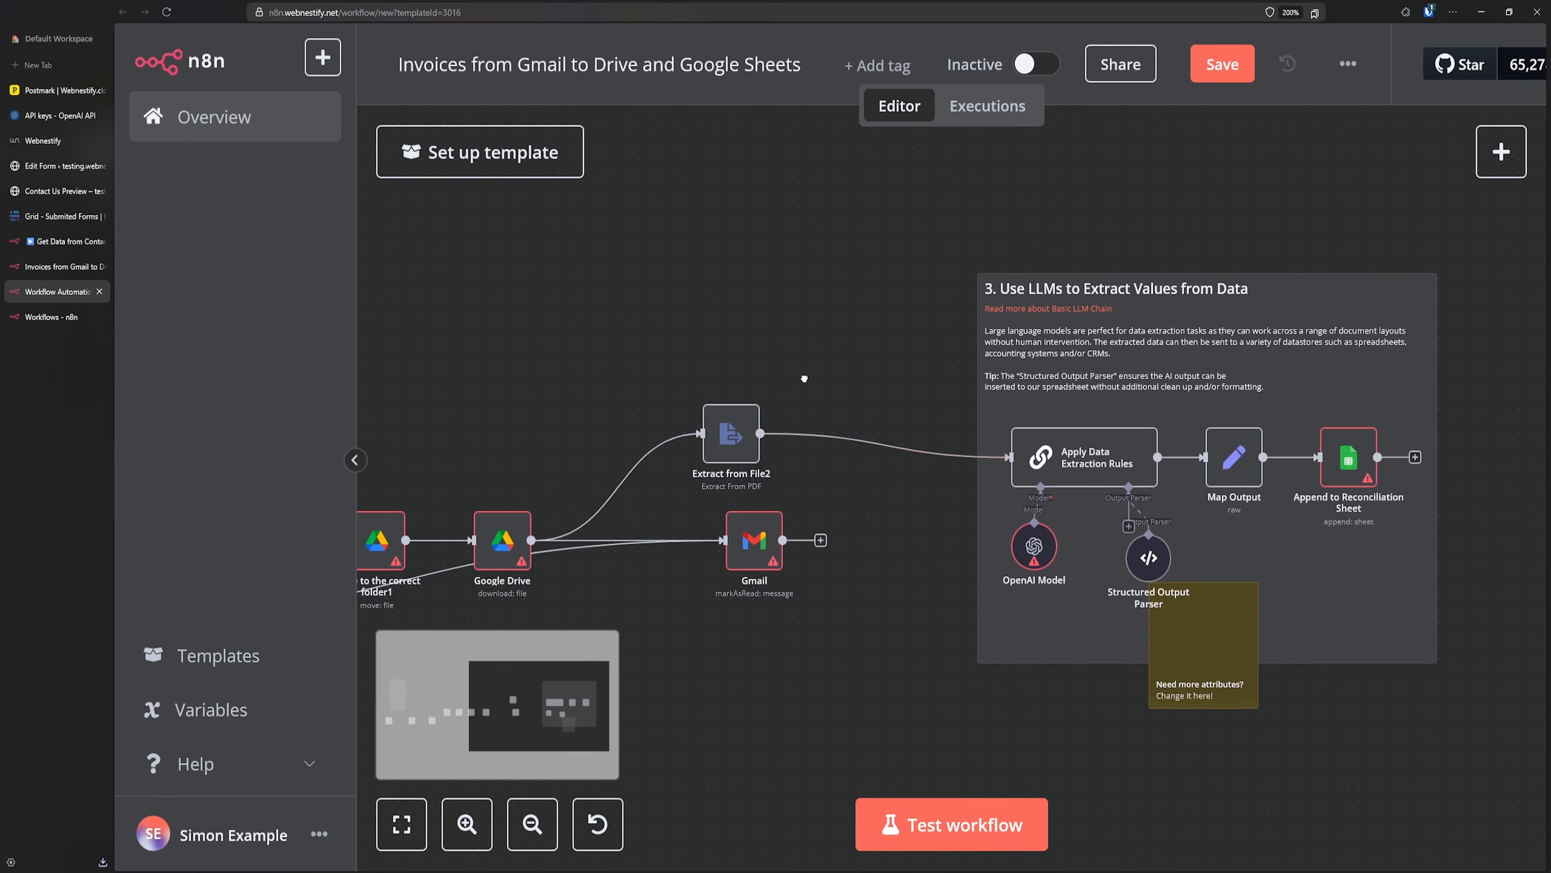
pyautogui.hscroll(3, 805, 379)
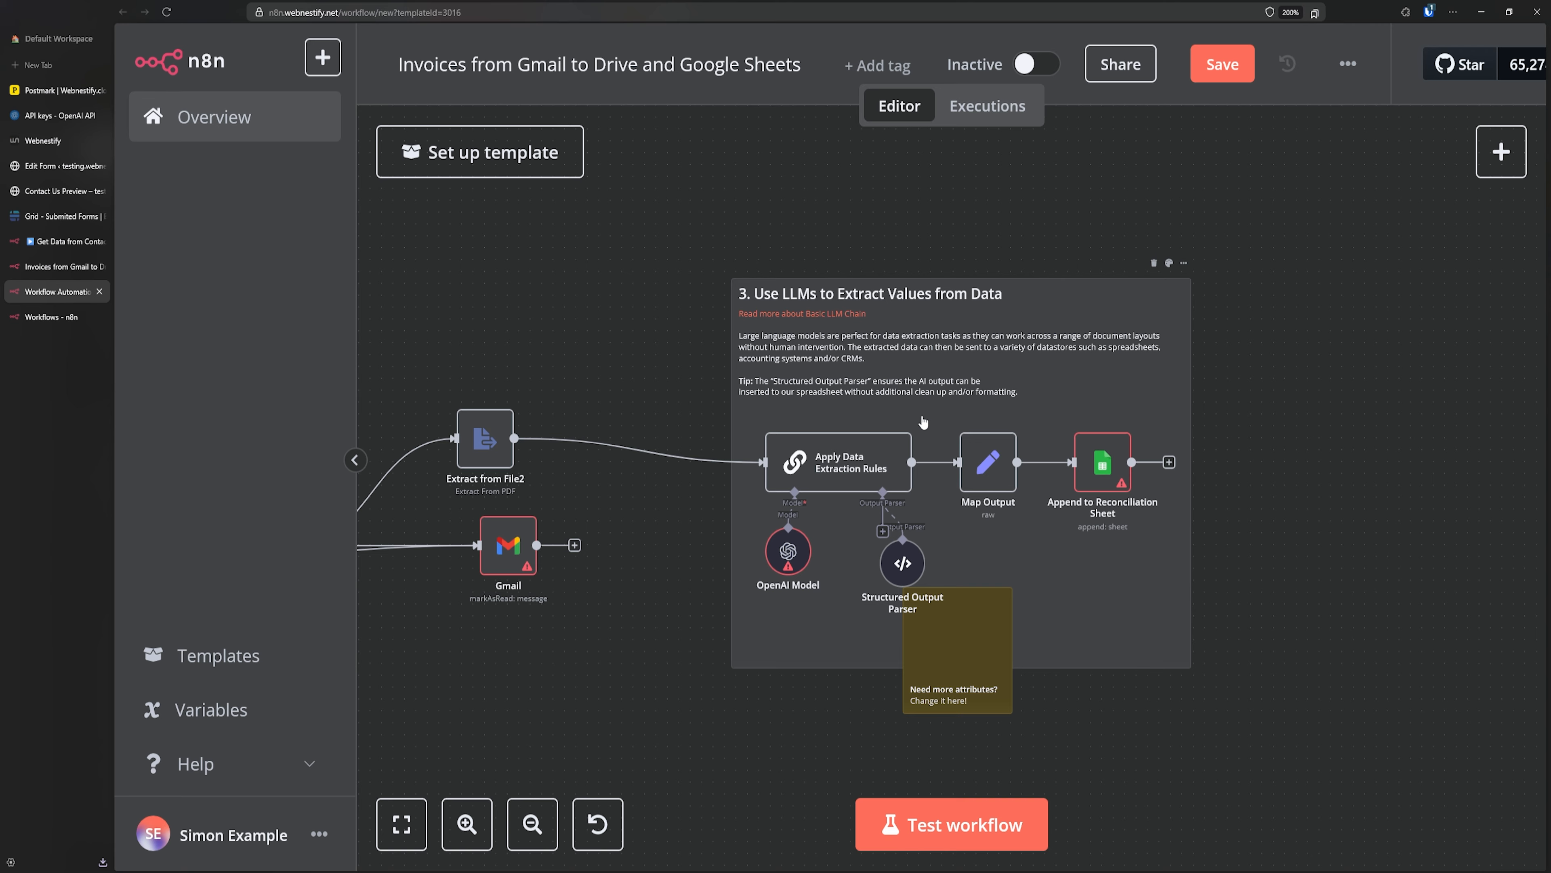
pyautogui.hotkey('ctrl', '+')
pyautogui.hotkey('ctrl', '+')
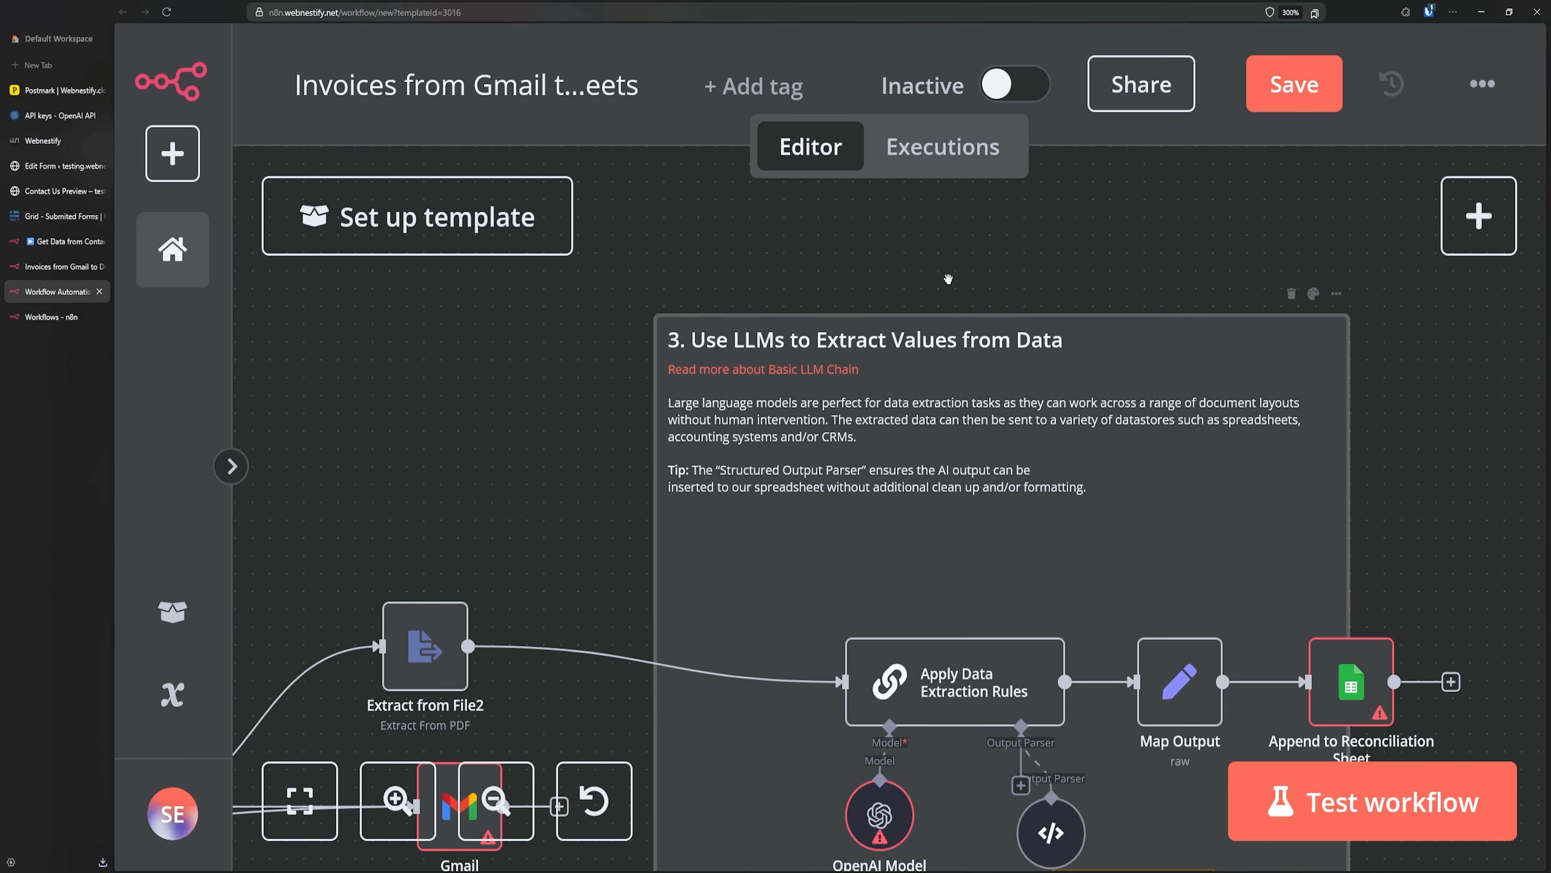
pyautogui.scroll(-2, 1129, 257)
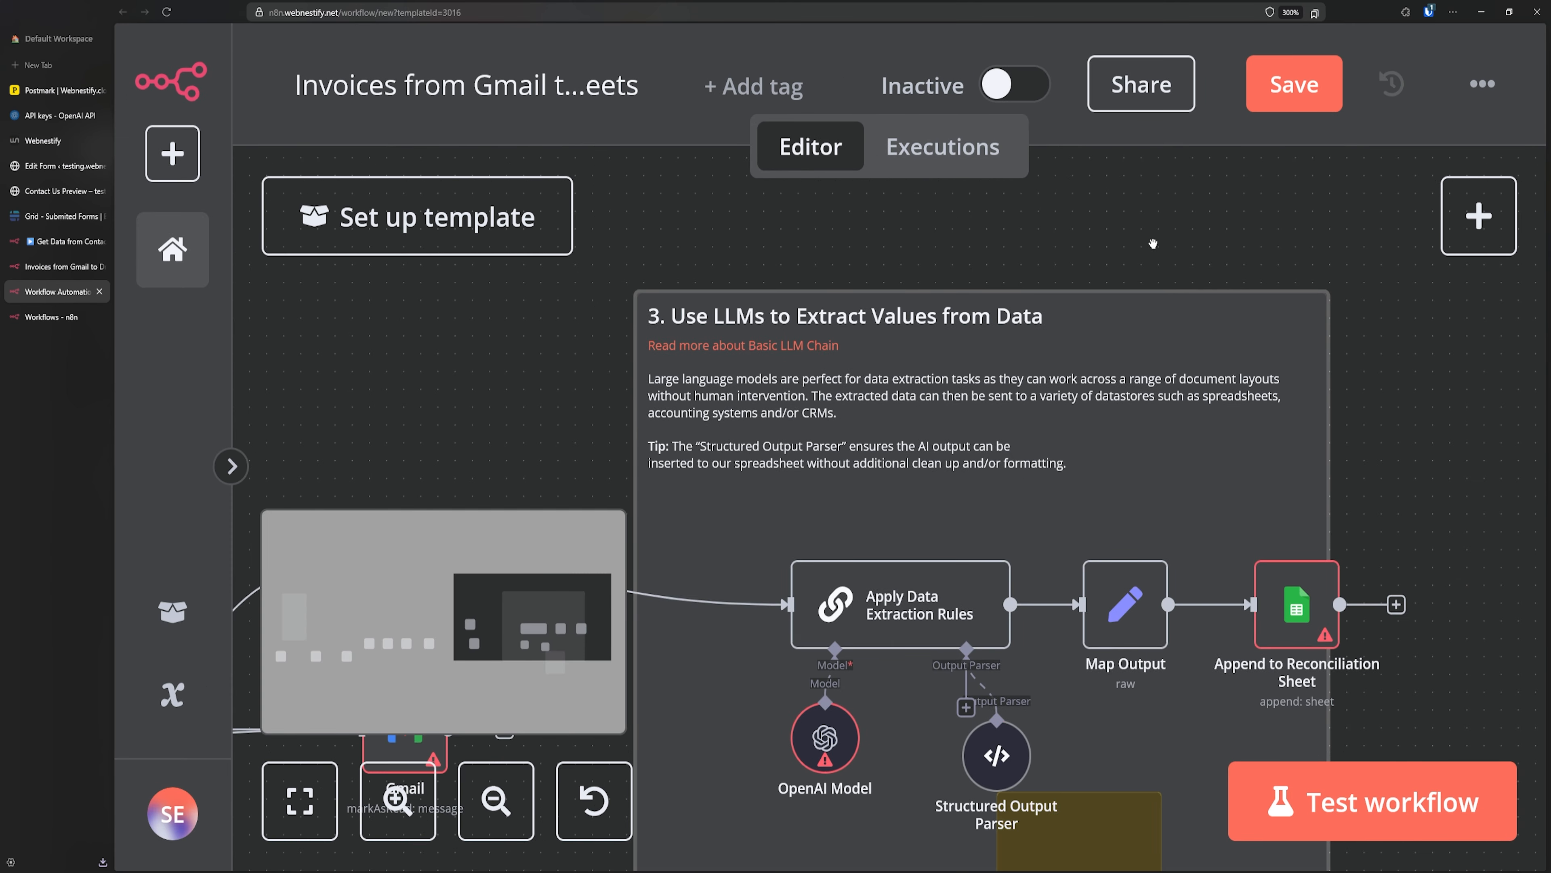
pyautogui.hotkey('ctrl', '-')
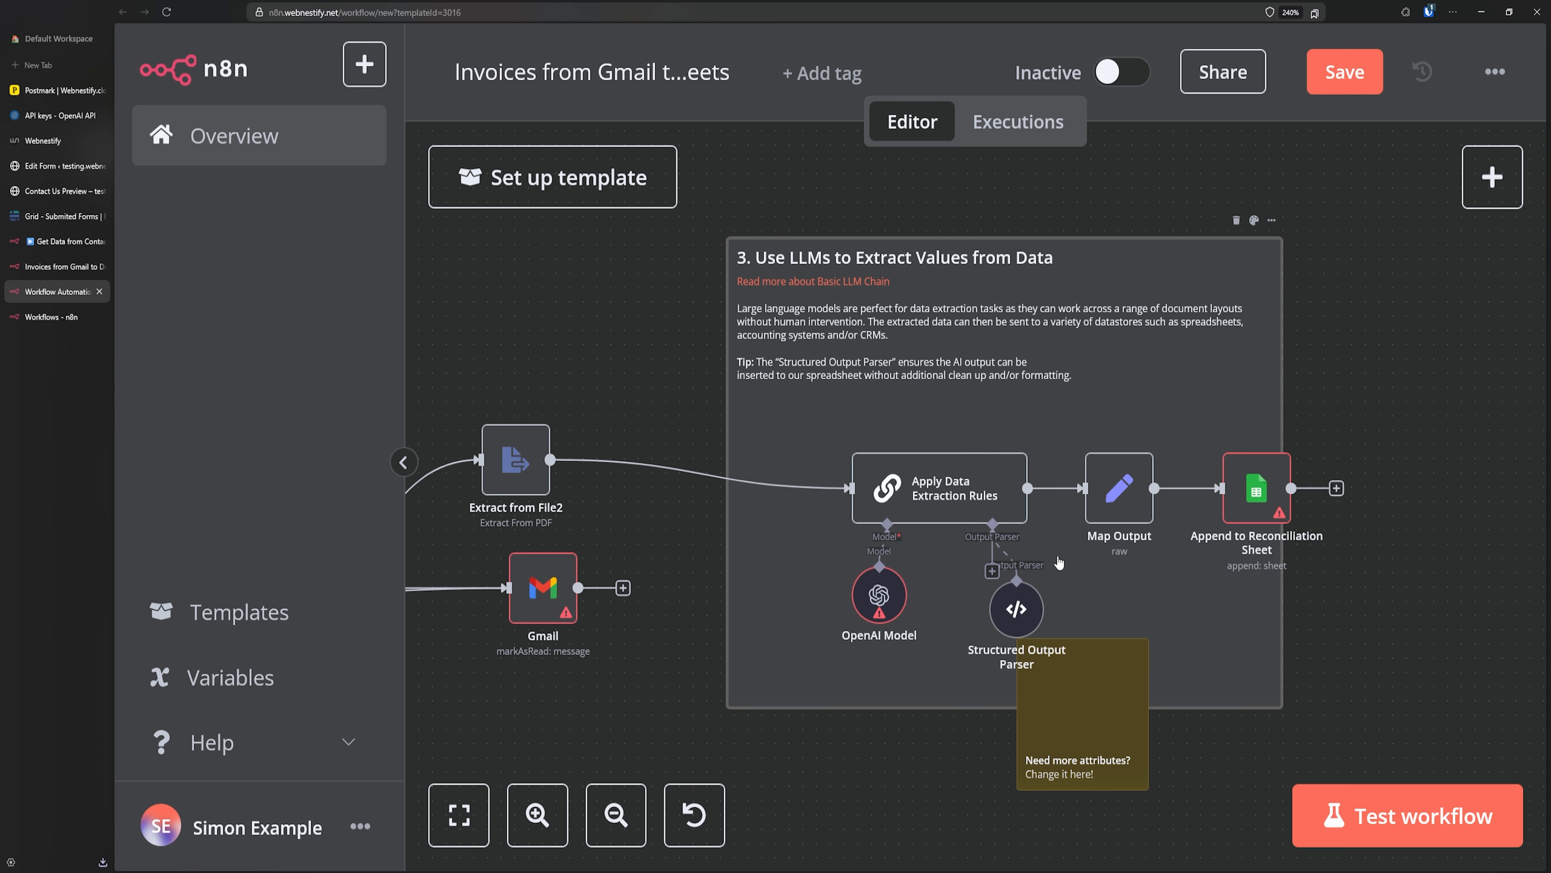
pyautogui.hotkey('ctrl', '-')
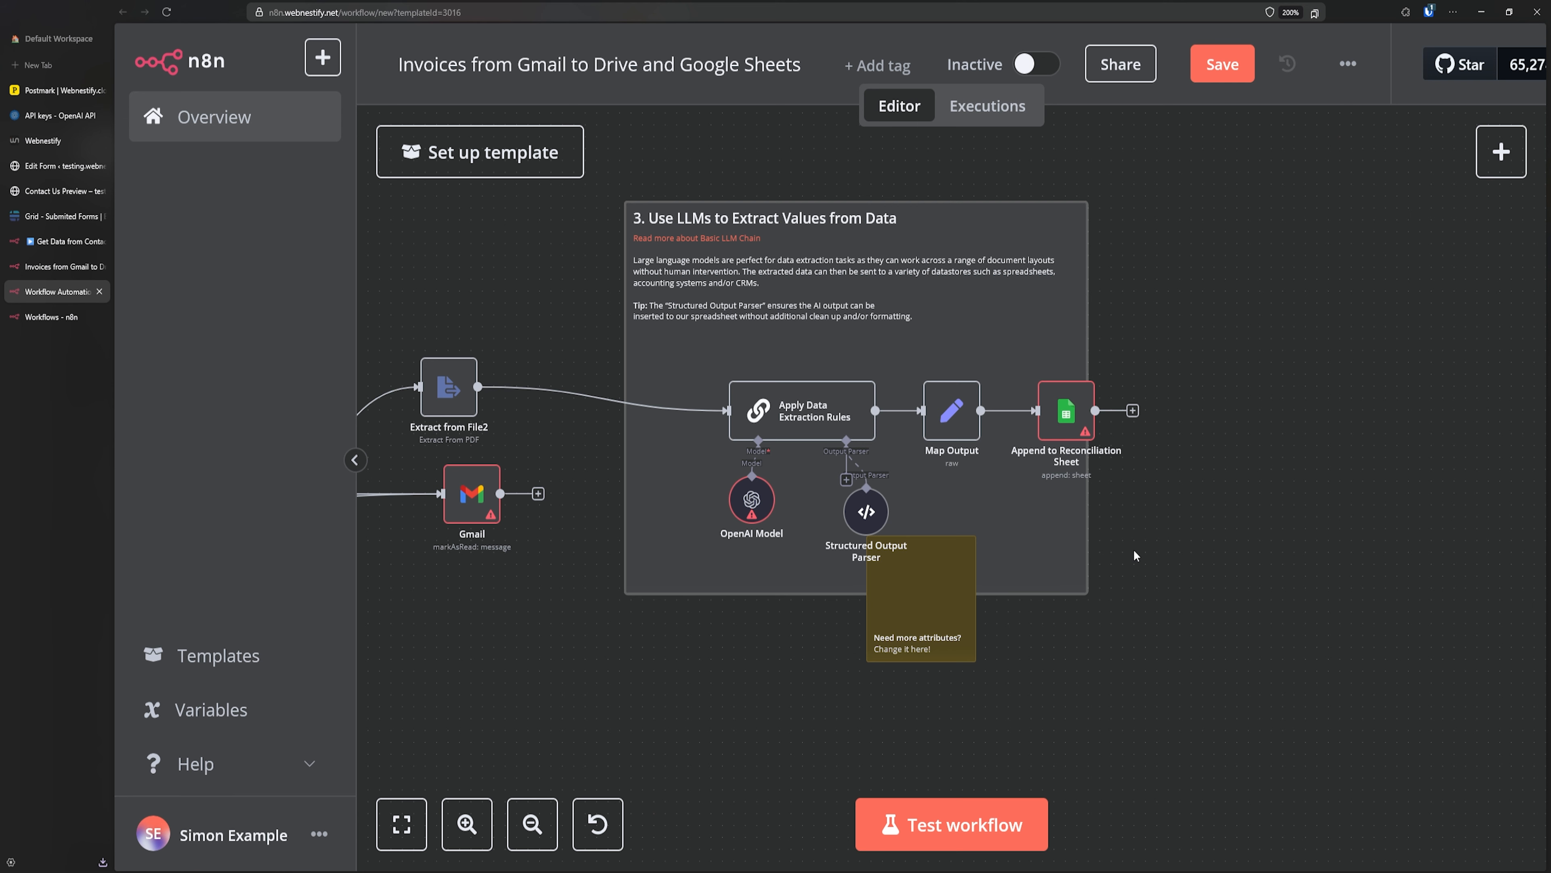
pyautogui.click(40, 318)
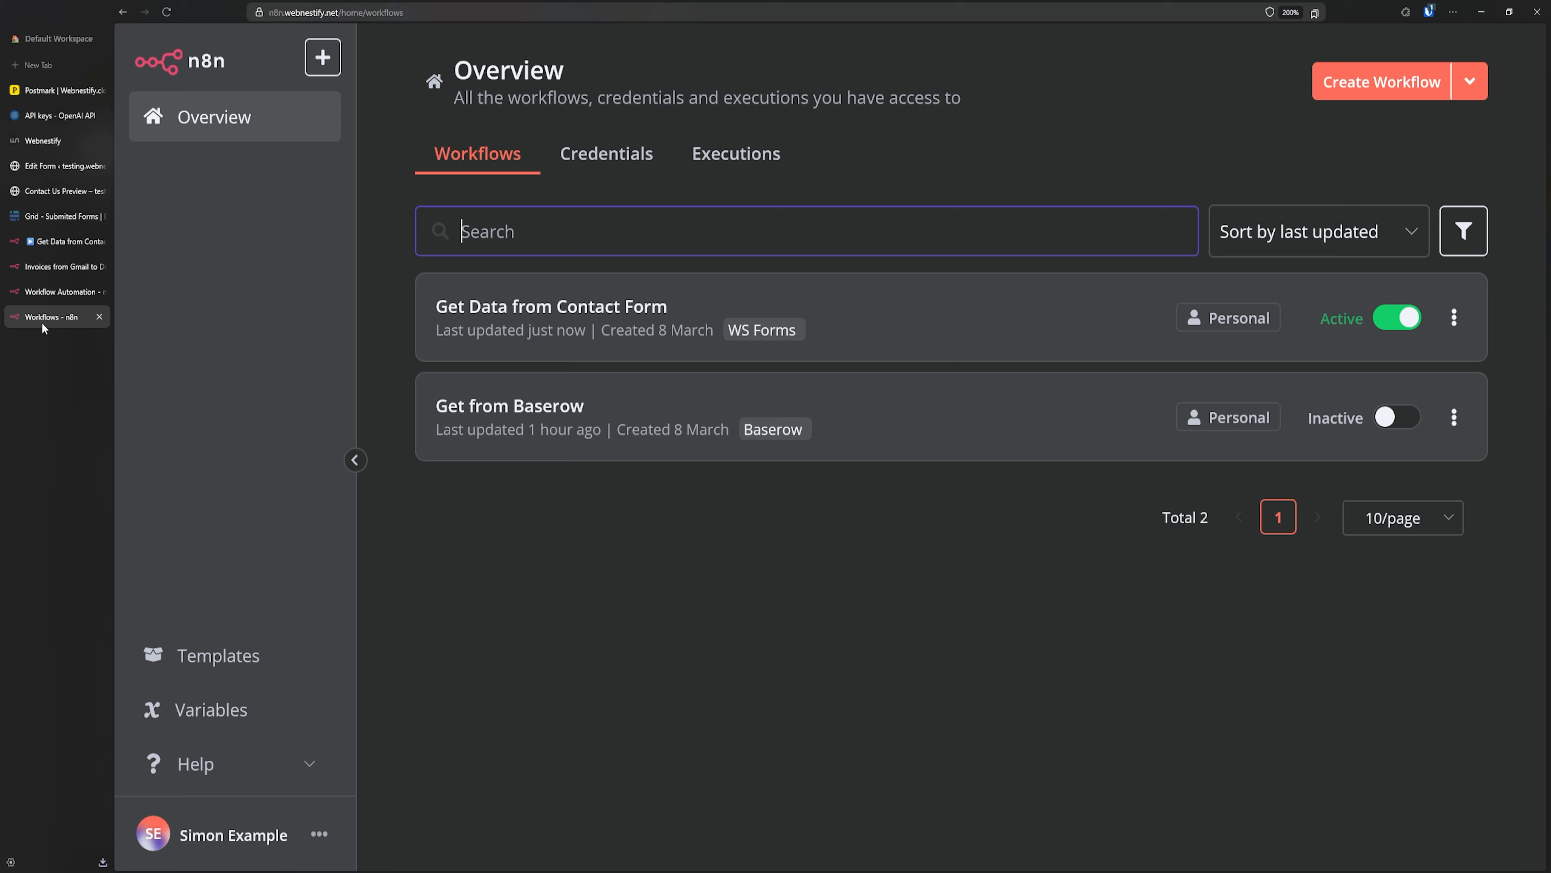
# - Leave the Invoices from Gmail template, filter by Marketing, and open the Publish WordPress Posts template
pyautogui.click(67, 267)
pyautogui.click(982, 282)
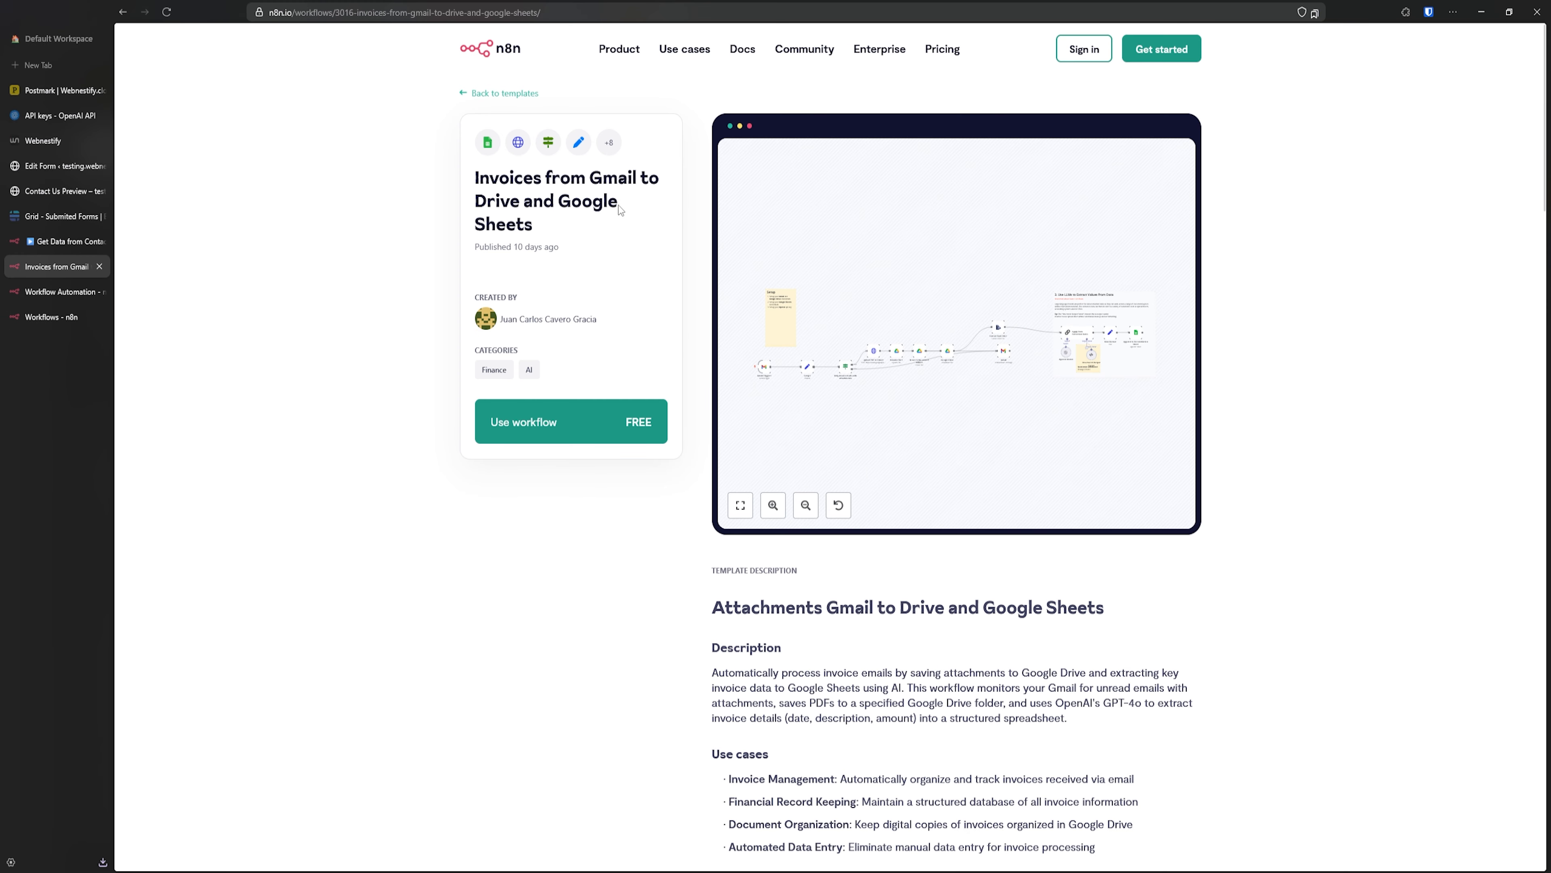
pyautogui.click(492, 93)
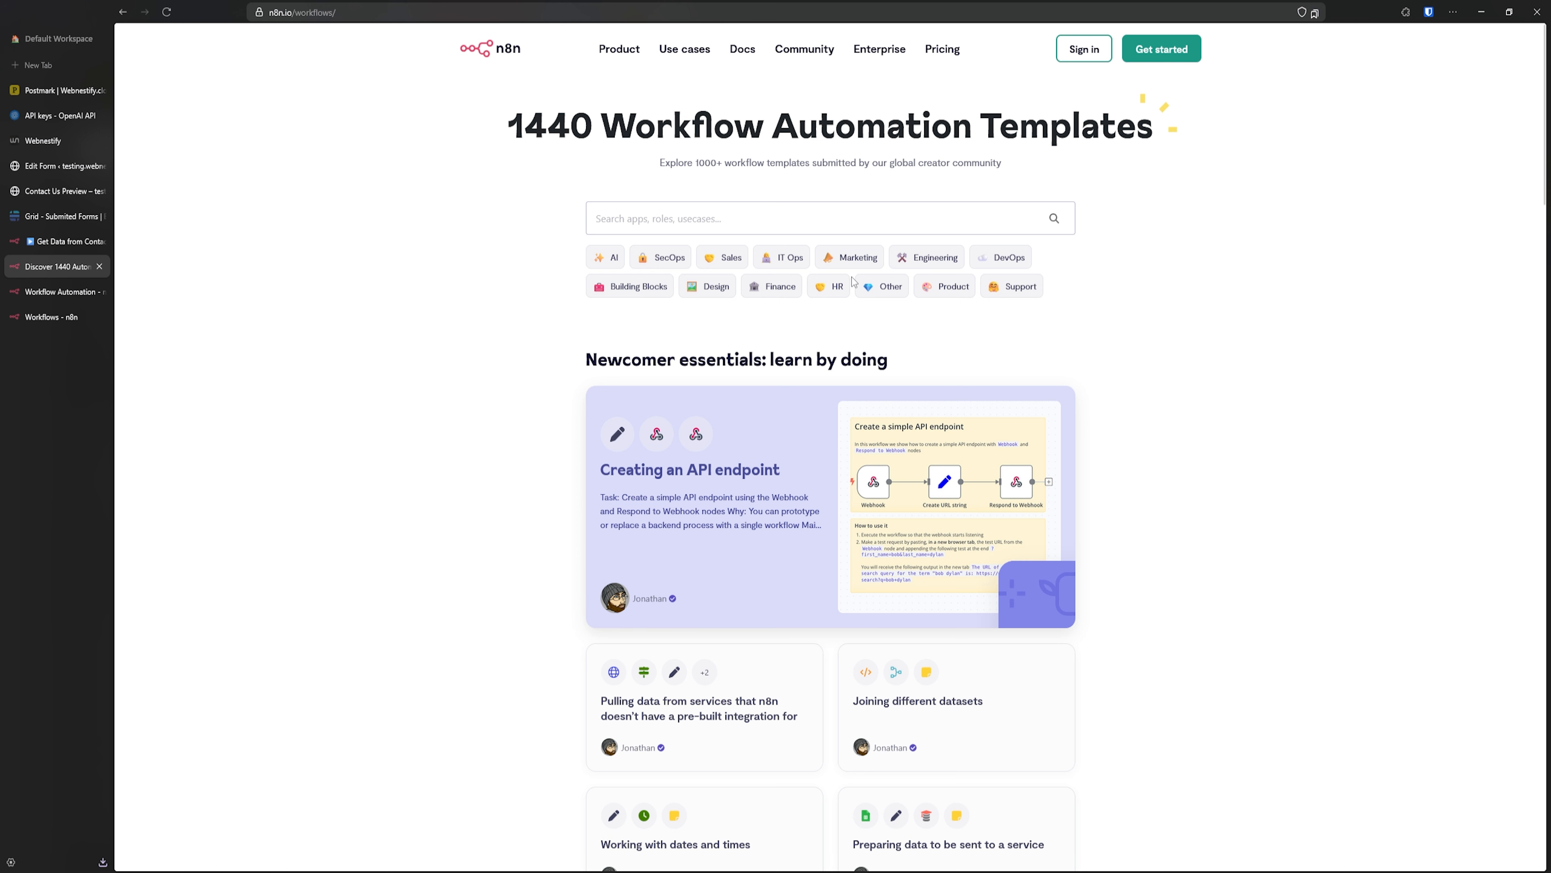
pyautogui.click(875, 269)
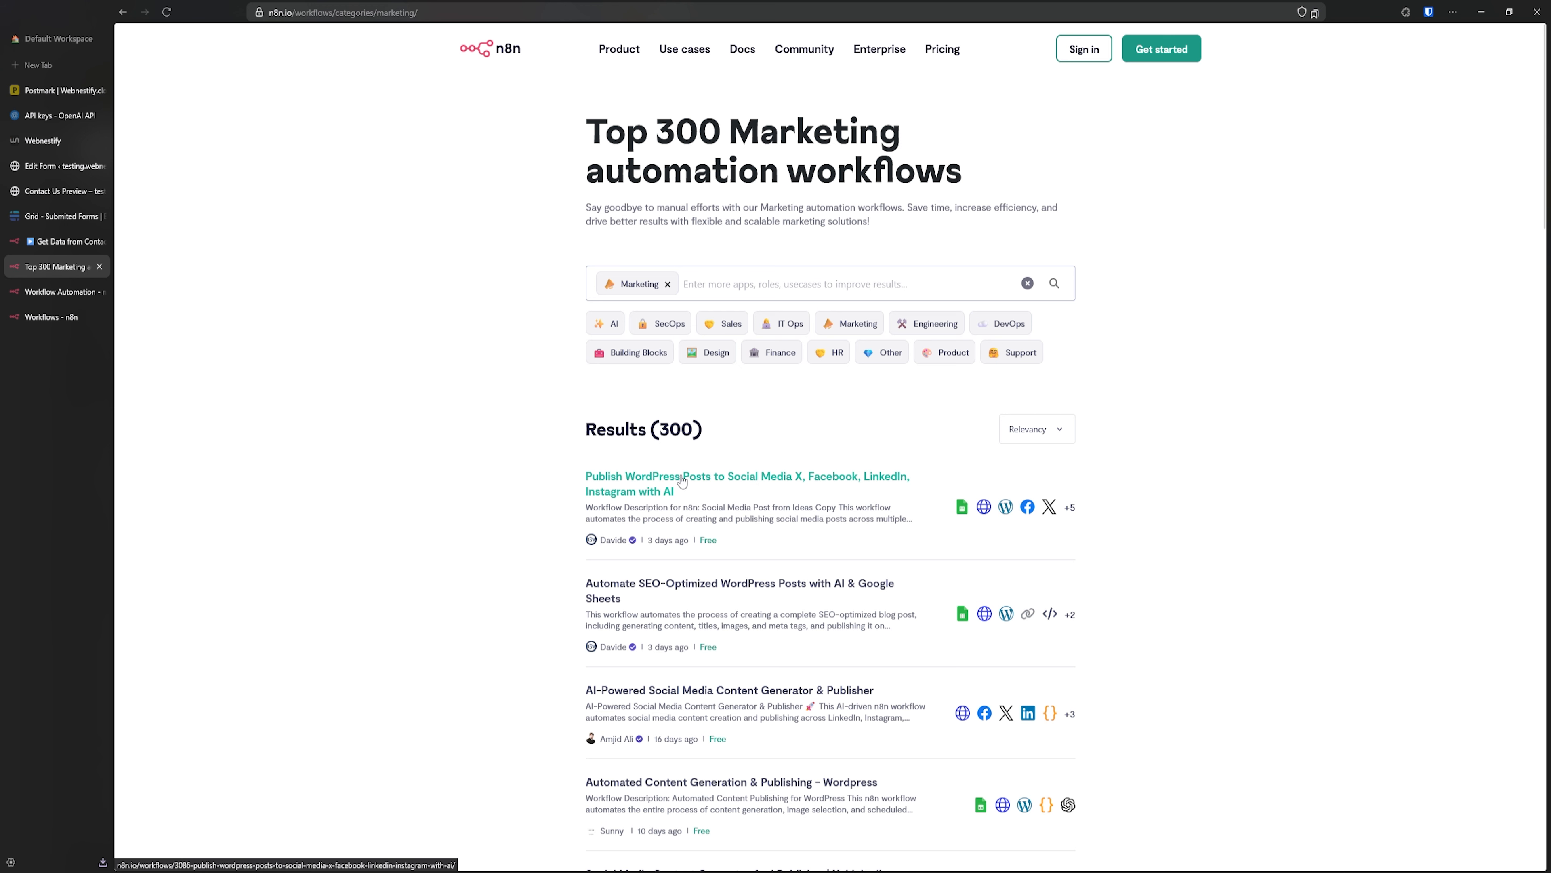
pyautogui.click(638, 484)
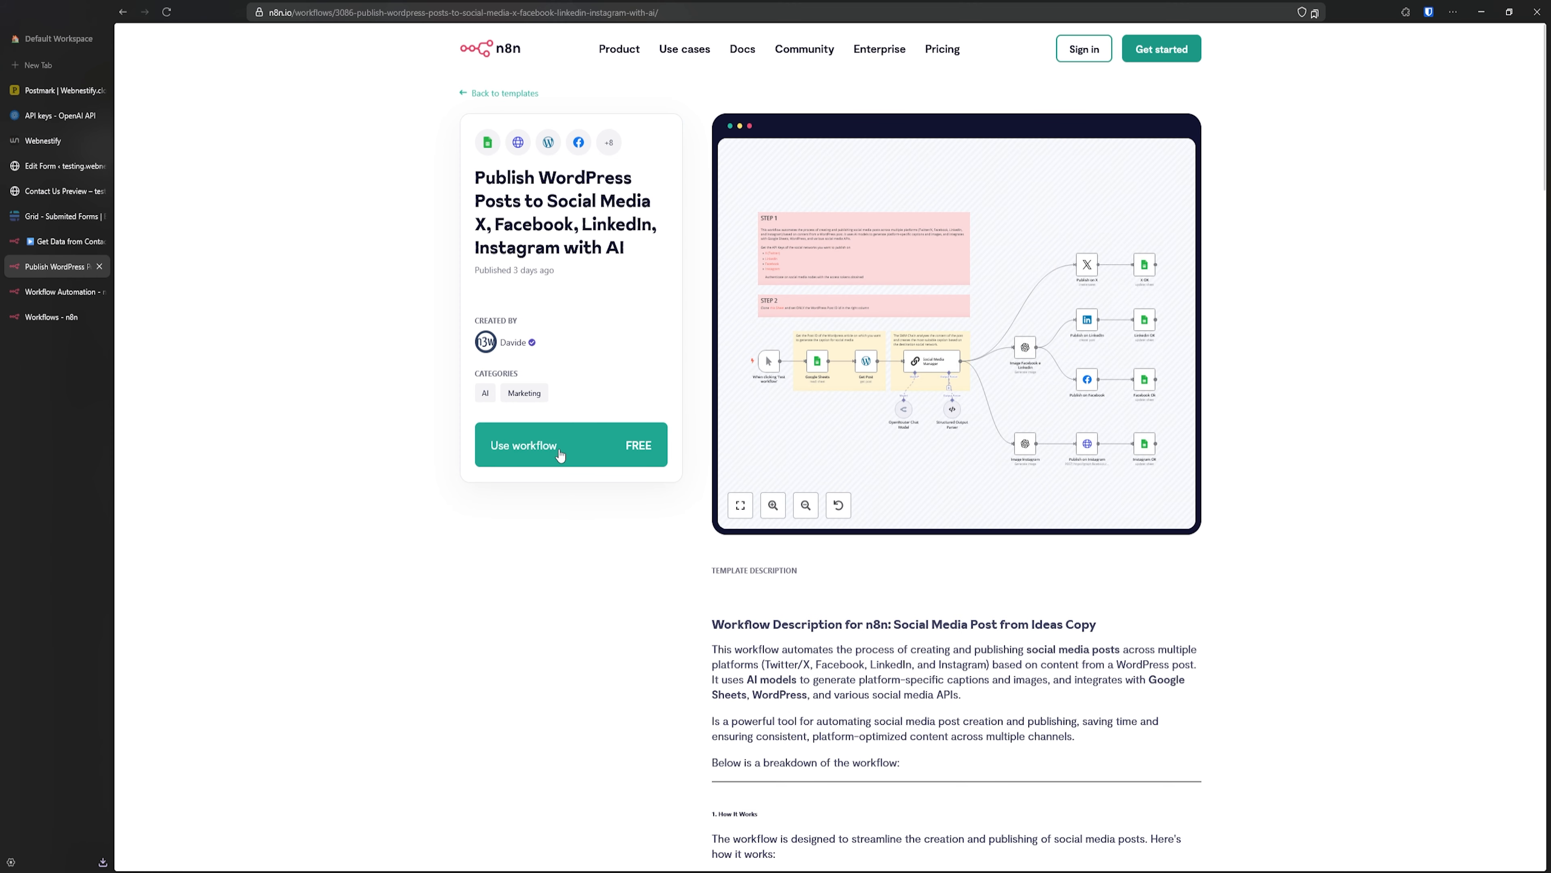
# - Import the Publish WordPress Posts to Social Media template into the self-hosted n8n as a new workflow
pyautogui.click(573, 459)
pyautogui.click(857, 368)
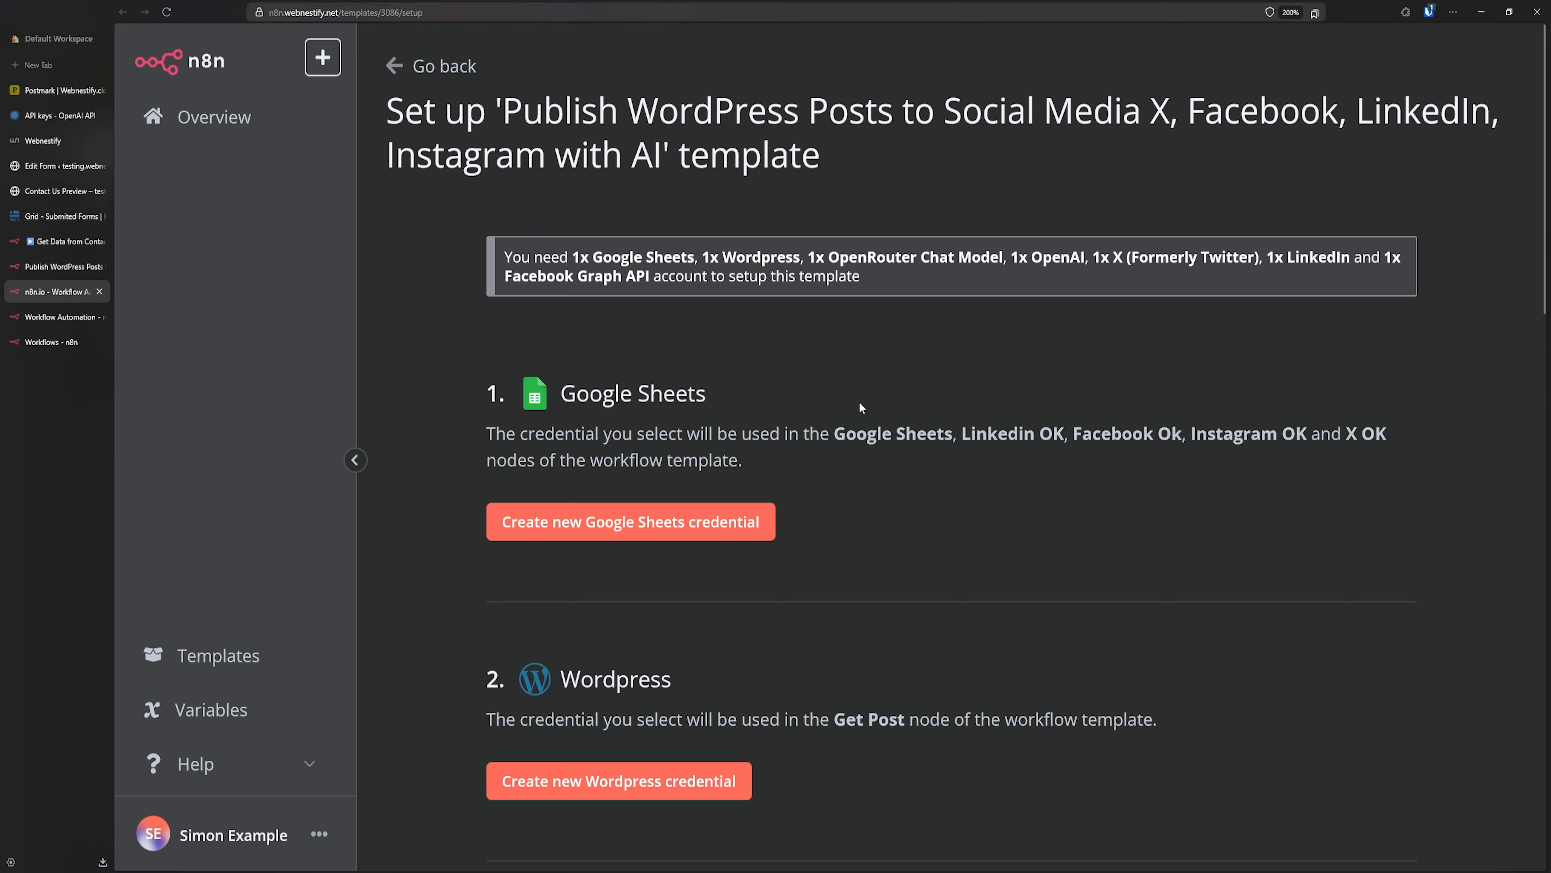
pyautogui.hotkey('ctrl', '-')
pyautogui.hotkey('ctrl', '-')
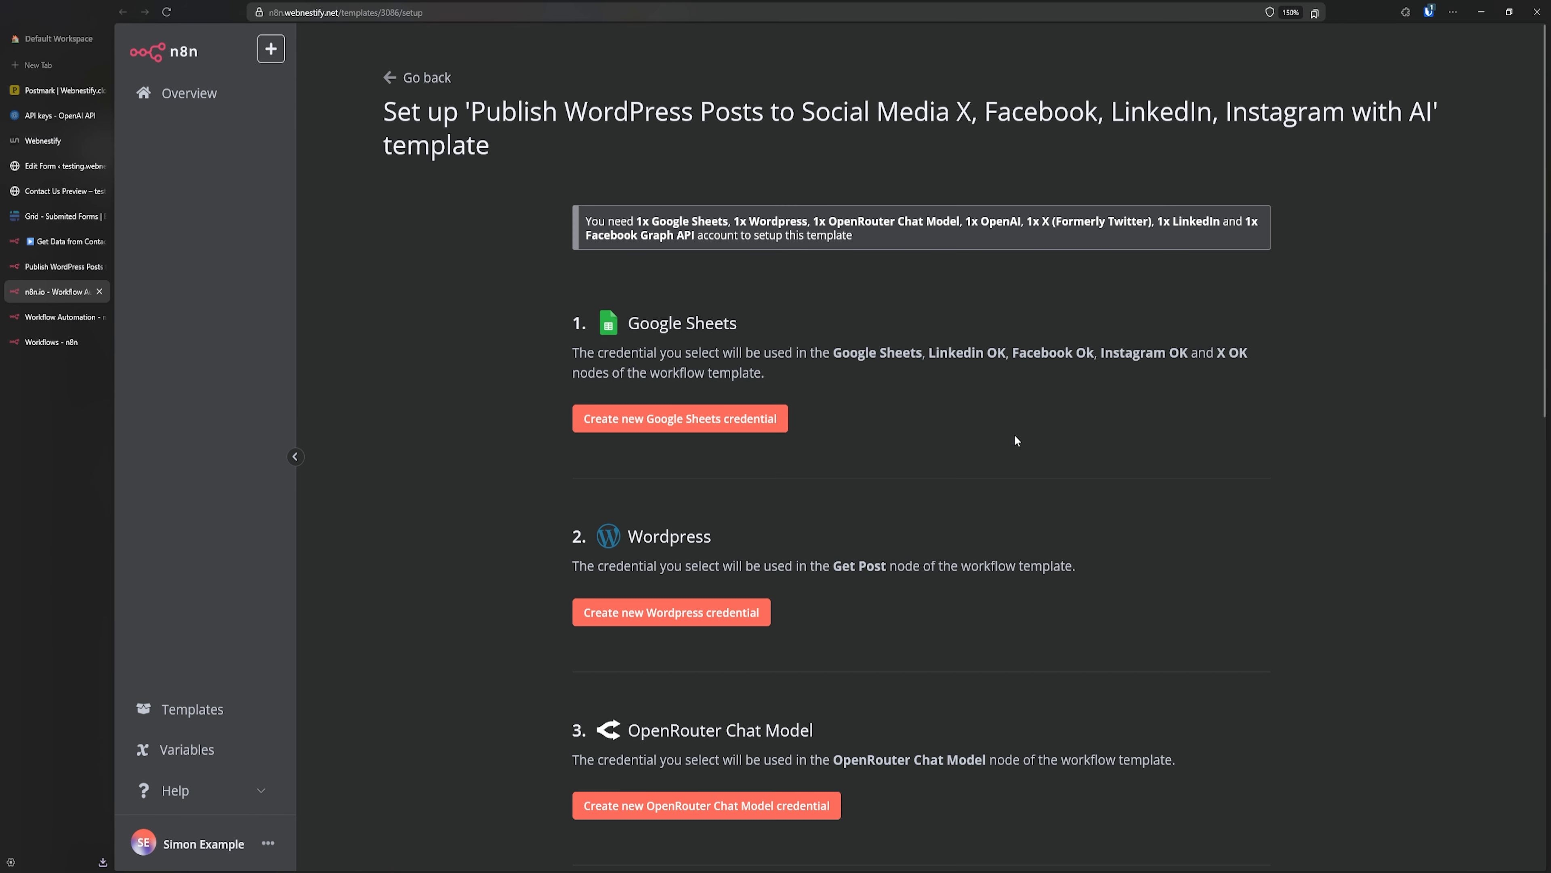
pyautogui.scroll(-4, 1015, 440)
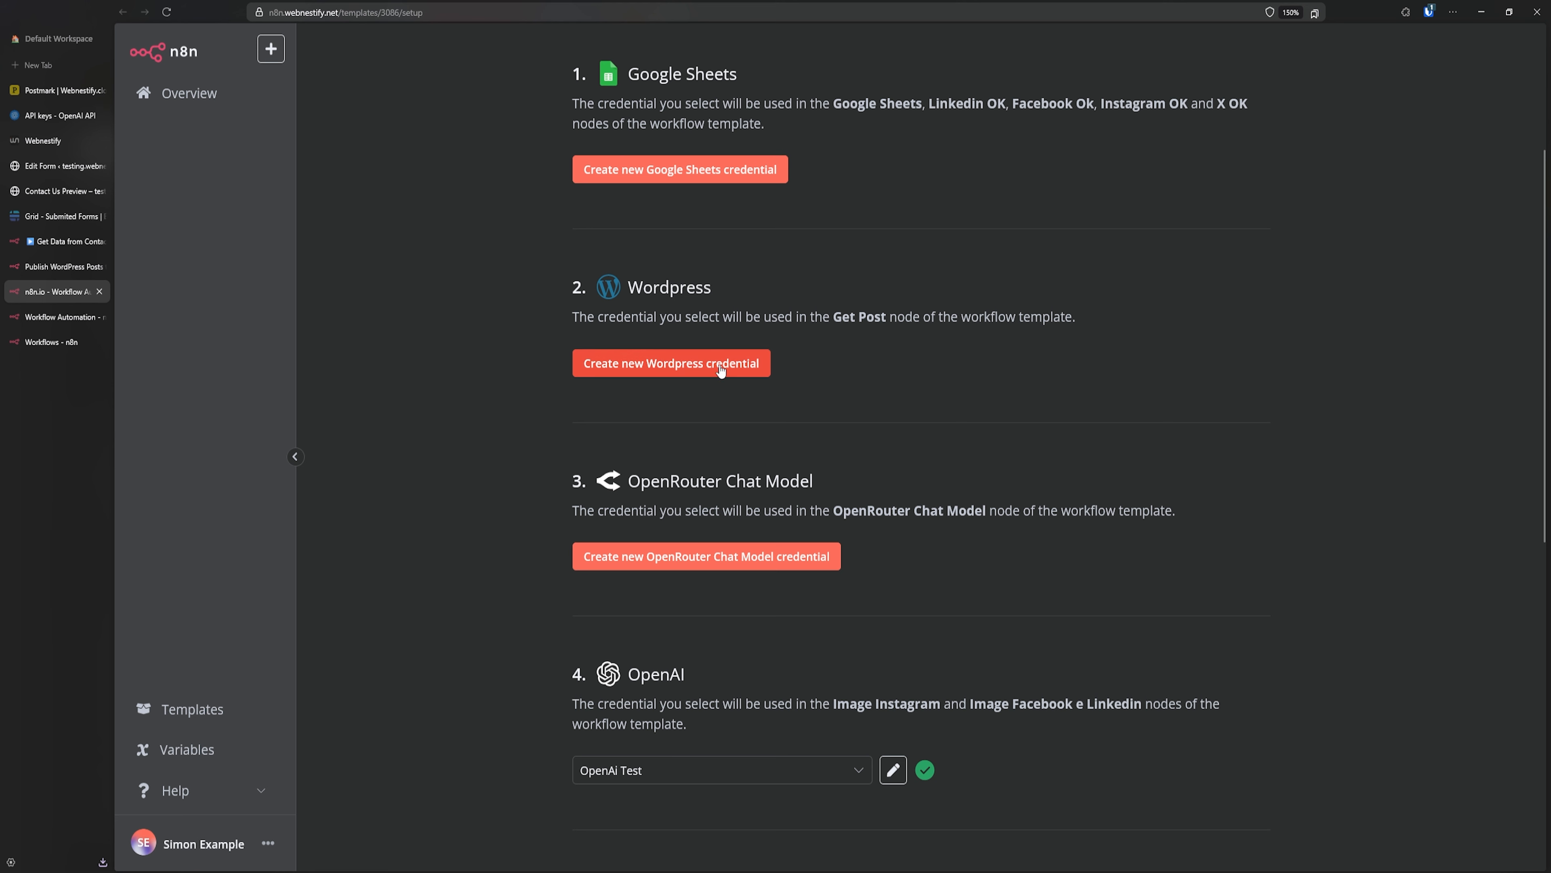
pyautogui.scroll(-4, 930, 399)
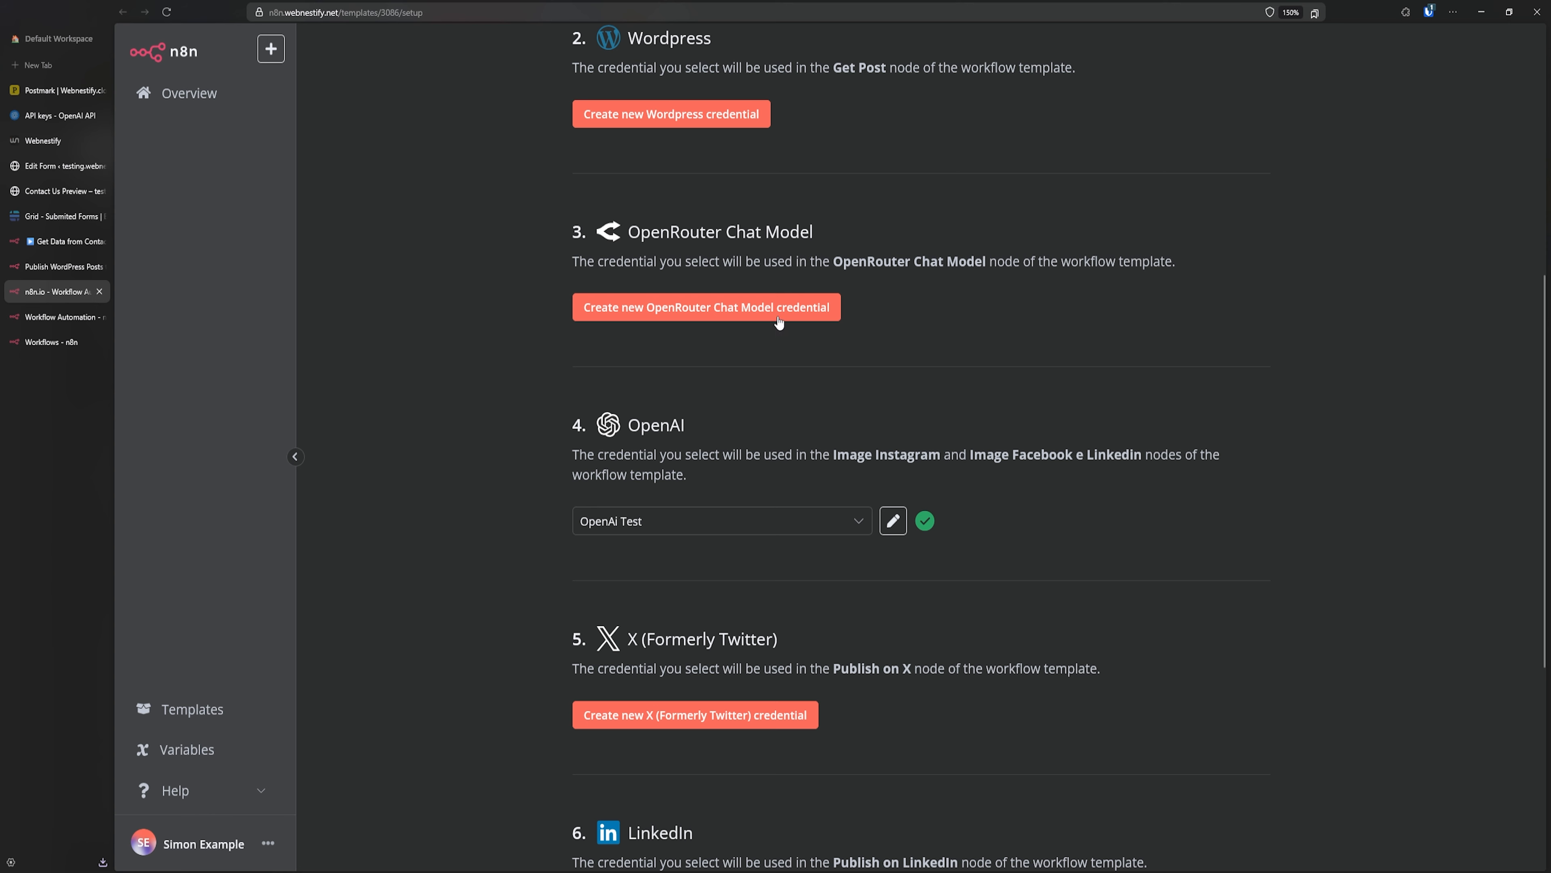
pyautogui.scroll(-5, 779, 322)
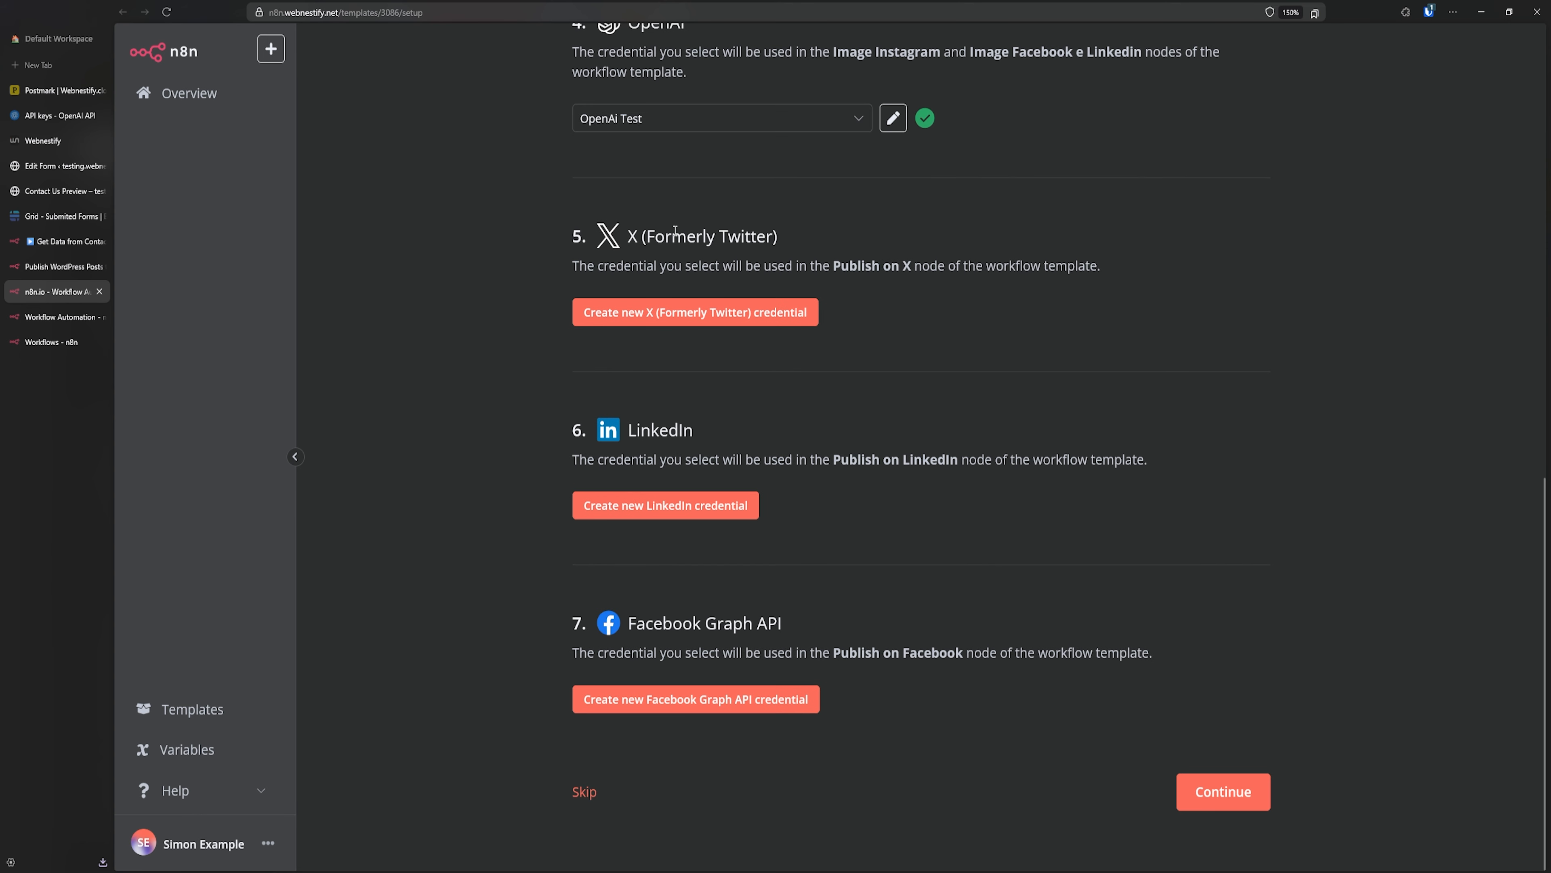
pyautogui.click(586, 793)
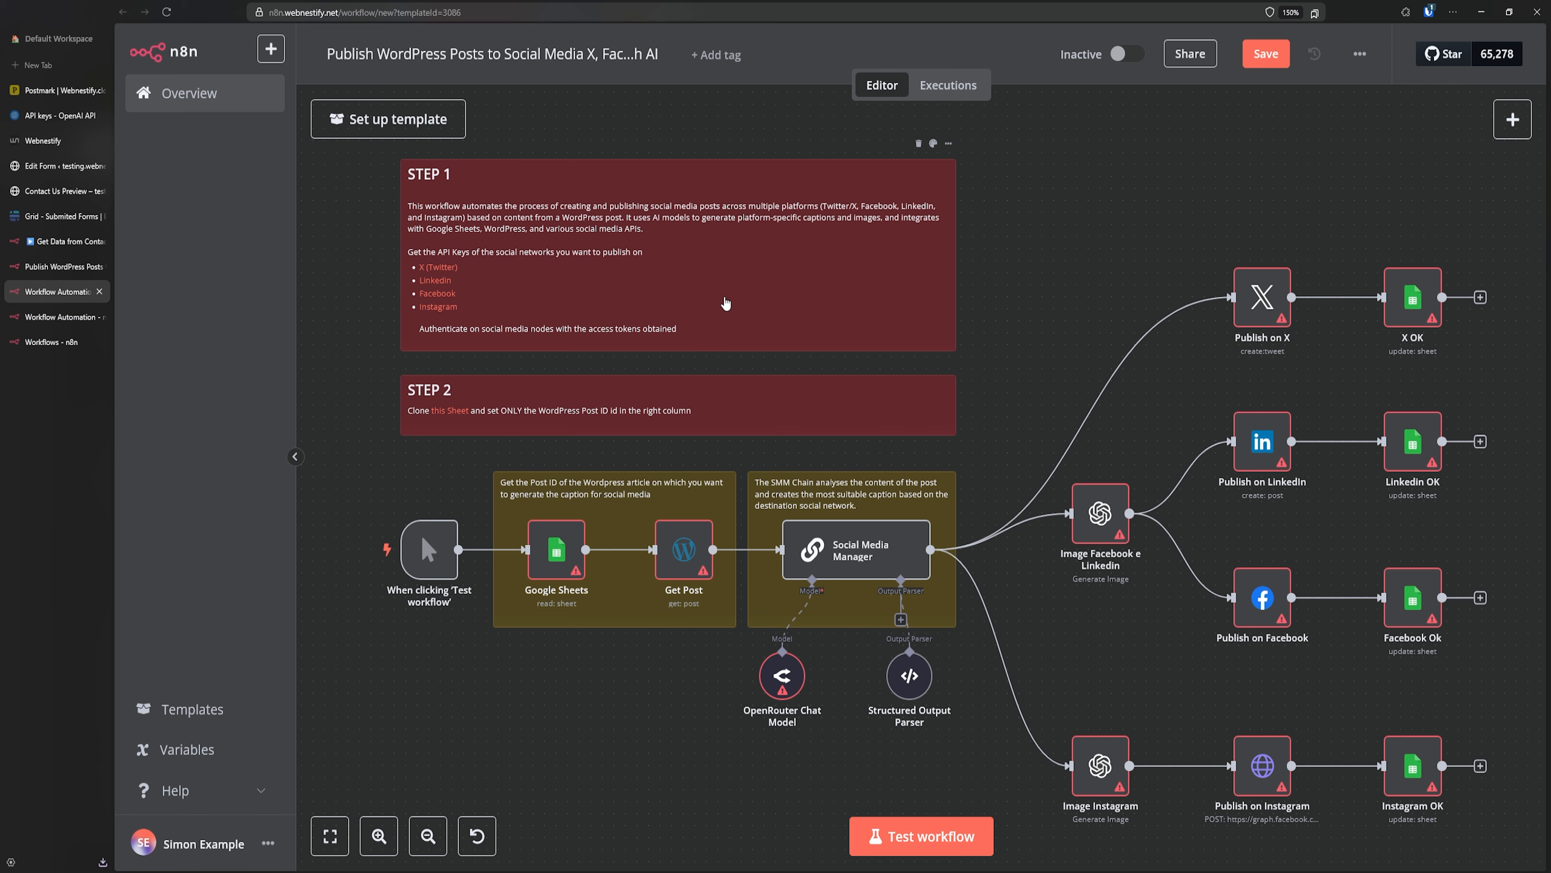
# - Return to the WordPress template page and close its Use Template dialog
pyautogui.click(52, 266)
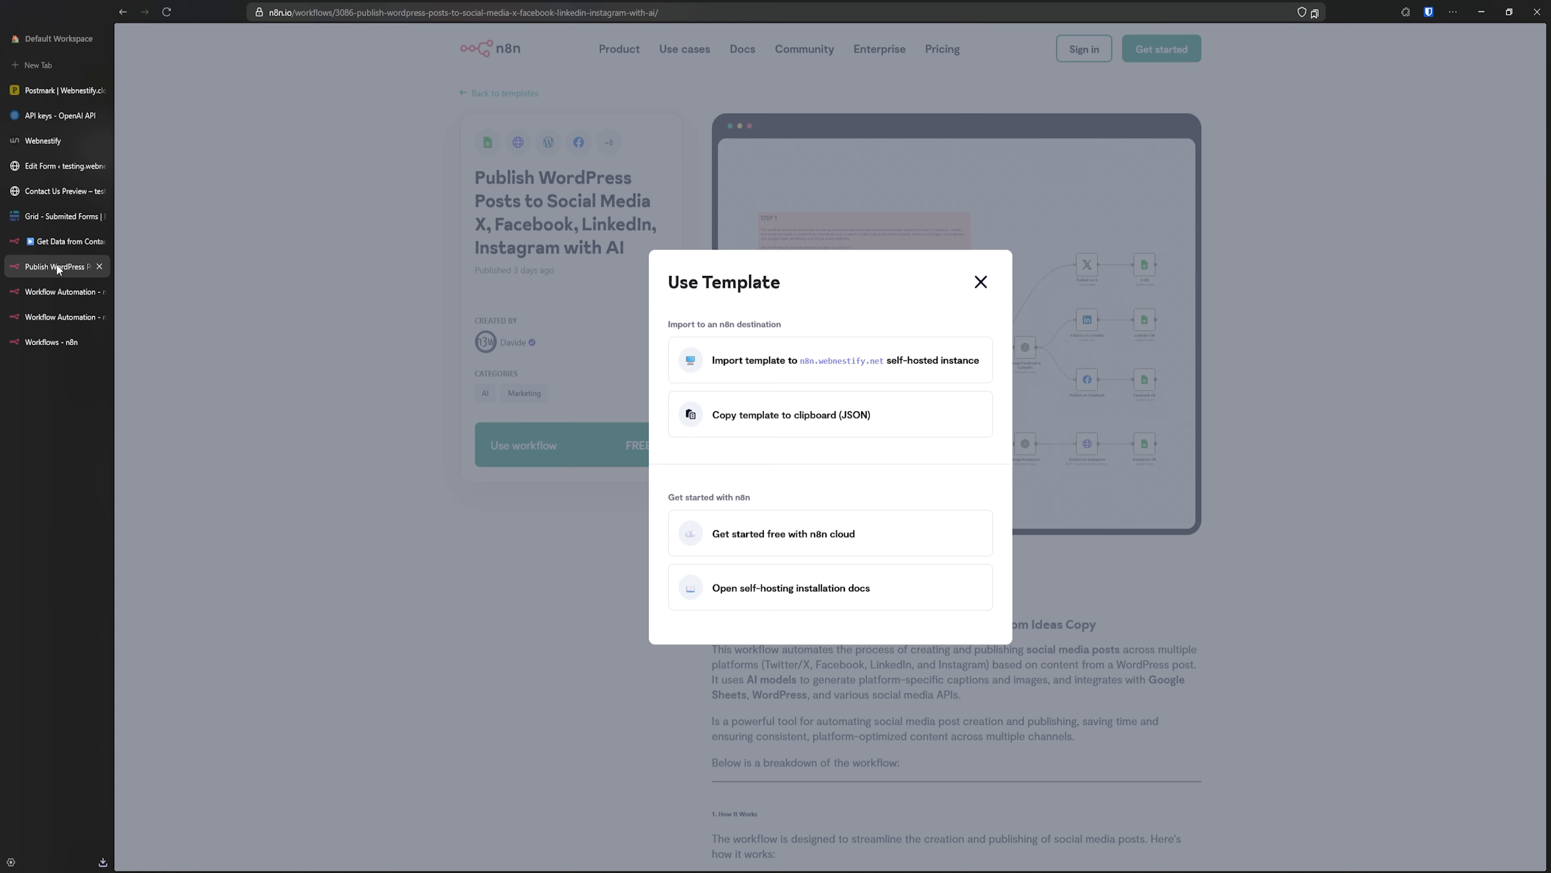
pyautogui.click(980, 283)
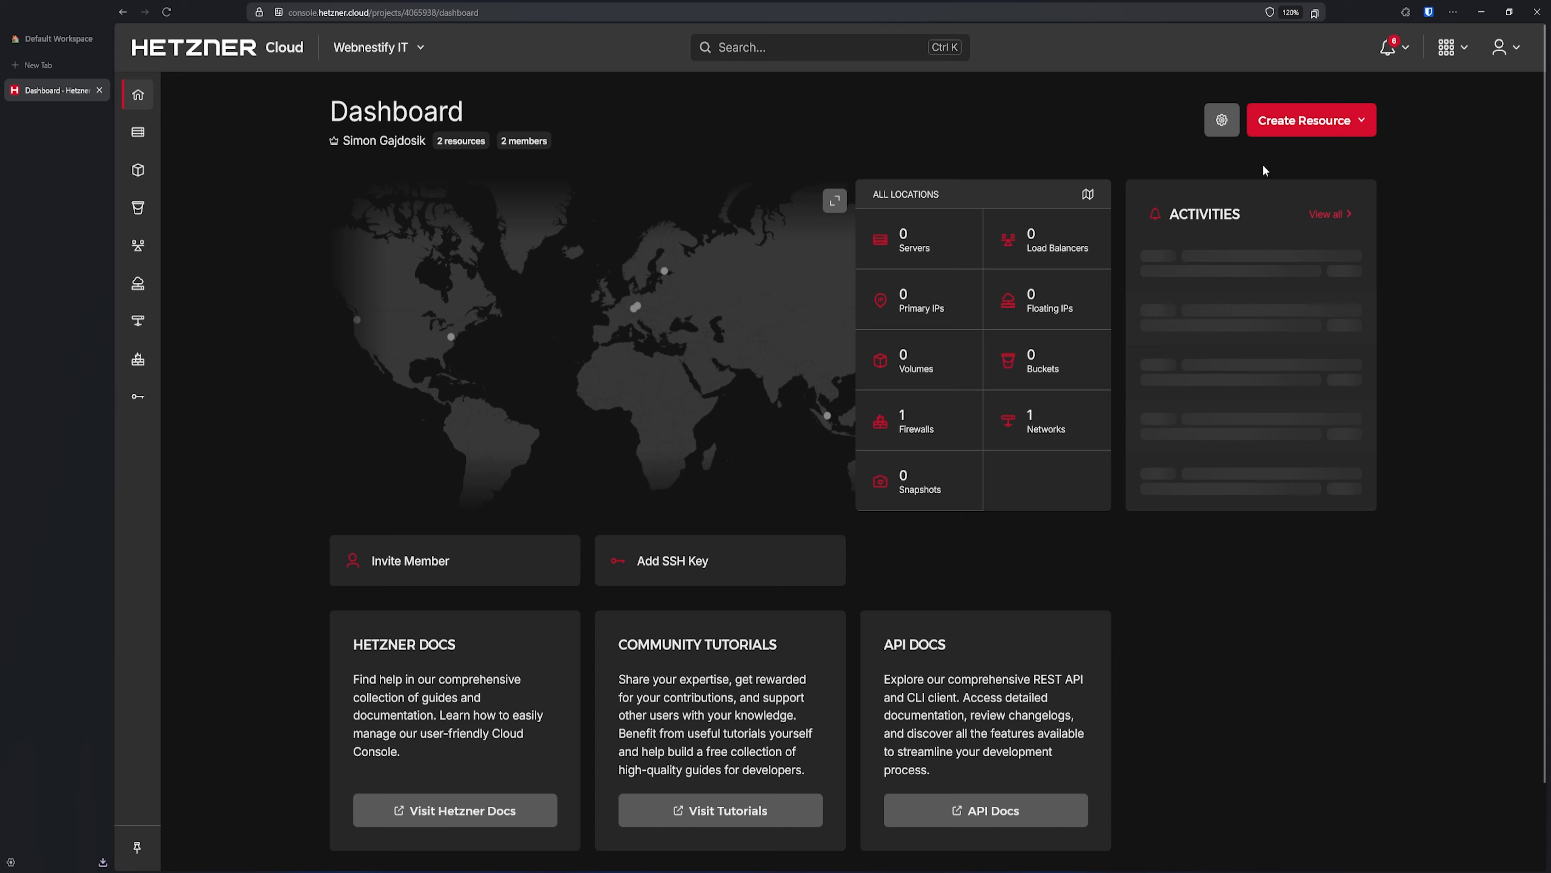
# - Start a new server in Falkenstein with Debian 12 on the Arm64 shared-vCPU CAX21 type
pyautogui.click(1301, 122)
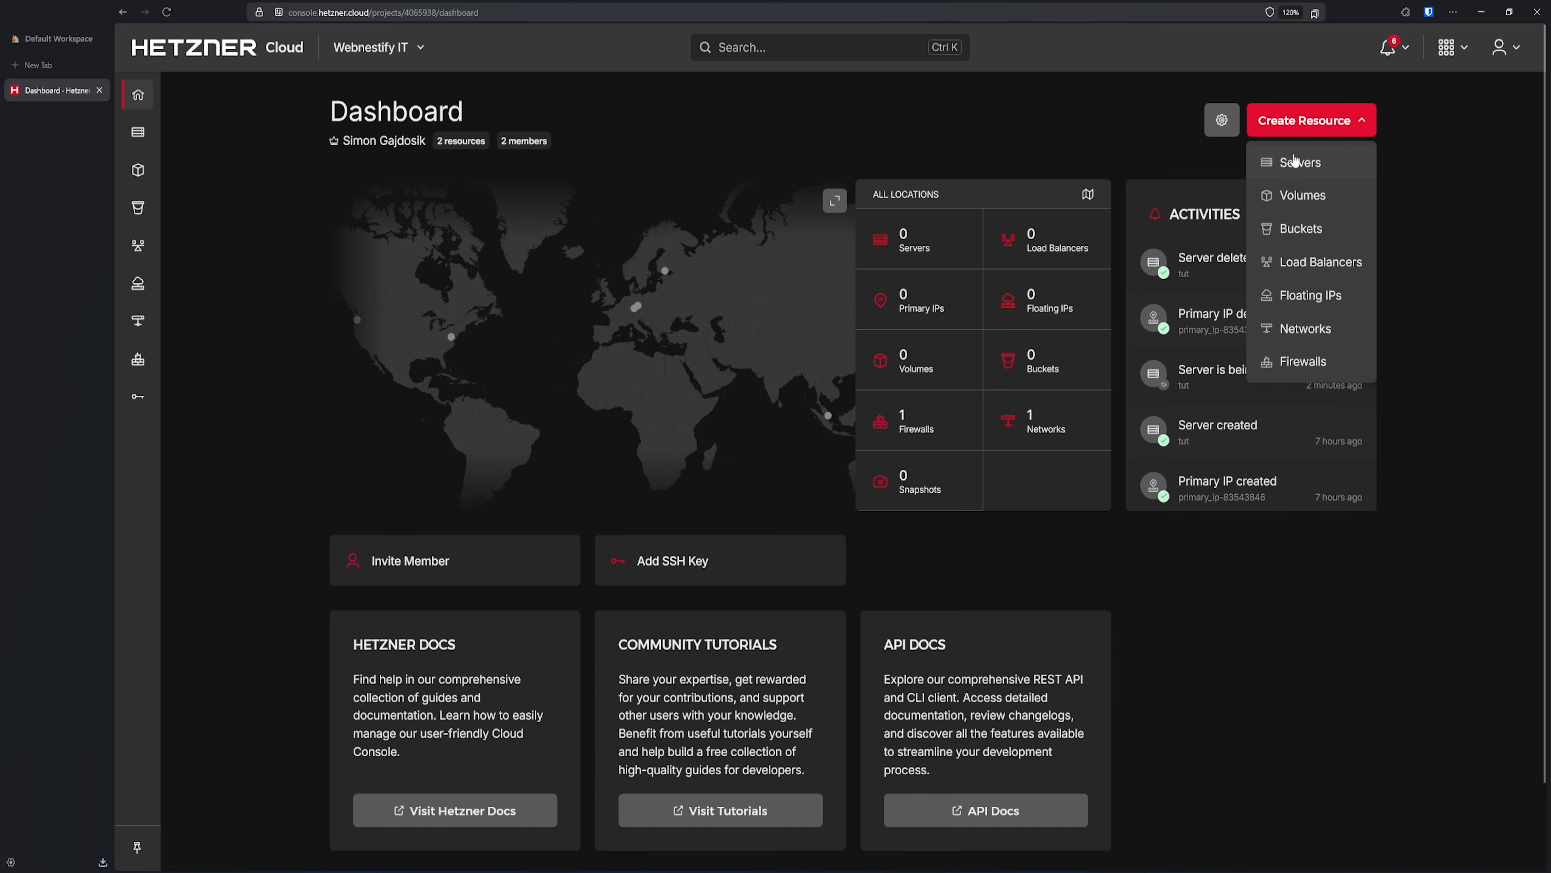
pyautogui.click(1298, 162)
pyautogui.click(561, 331)
pyautogui.scroll(-4, 561, 330)
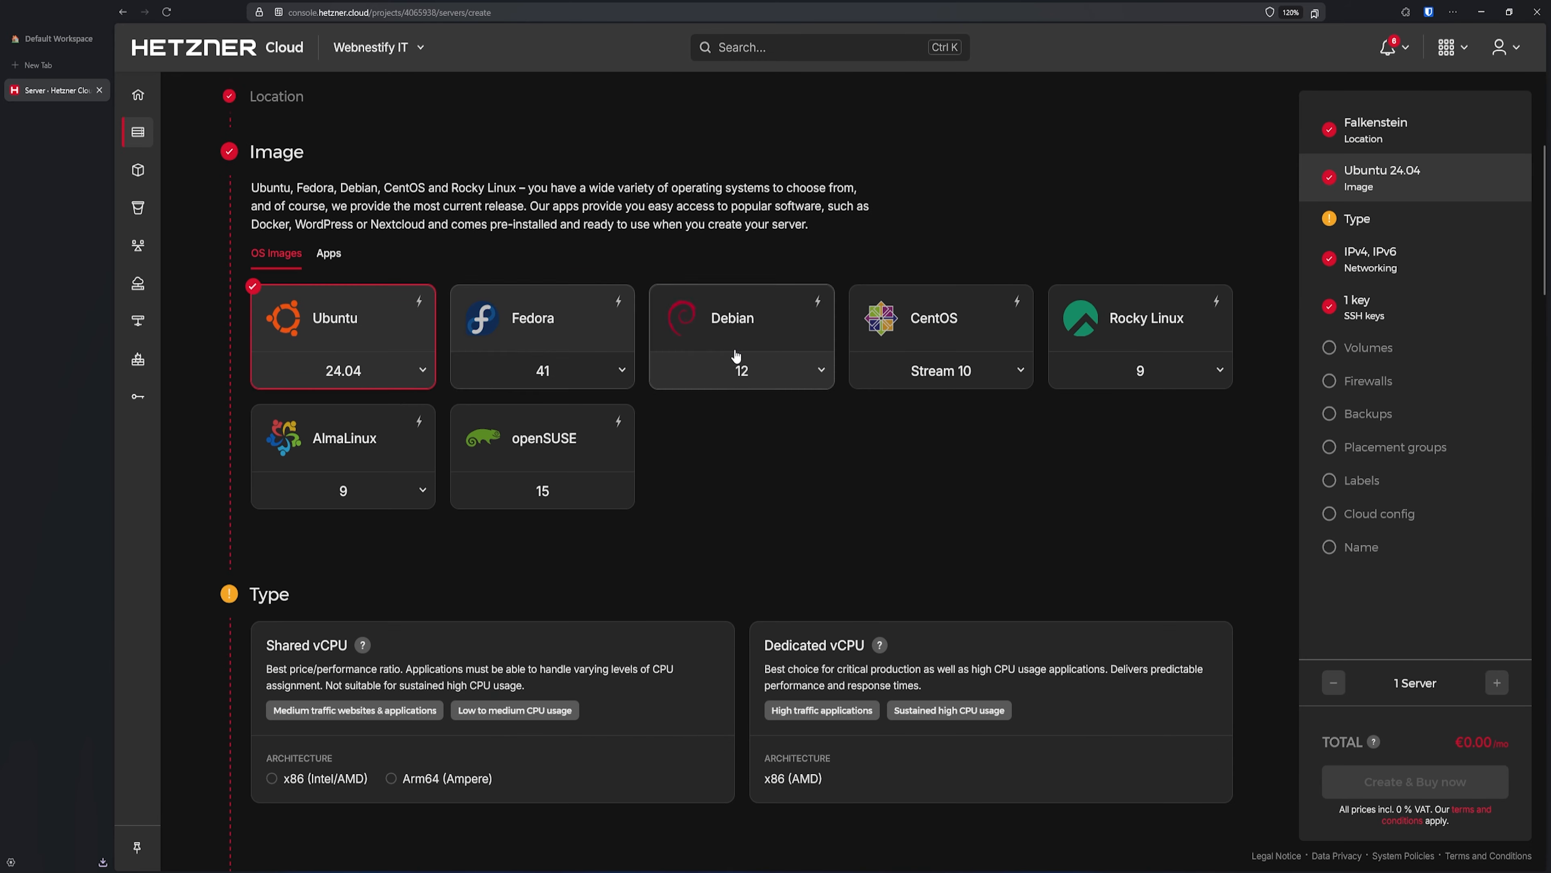
pyautogui.click(733, 357)
pyautogui.scroll(-5, 433, 391)
pyautogui.click(433, 391)
pyautogui.click(453, 335)
pyautogui.click(434, 469)
pyautogui.scroll(-3, 433, 469)
pyautogui.scroll(-1, 433, 470)
# - Drop public IPv6, attach the tutorials firewall, join the webnestify placement group, and enable backups
pyautogui.click(299, 495)
pyautogui.scroll(-8, 644, 485)
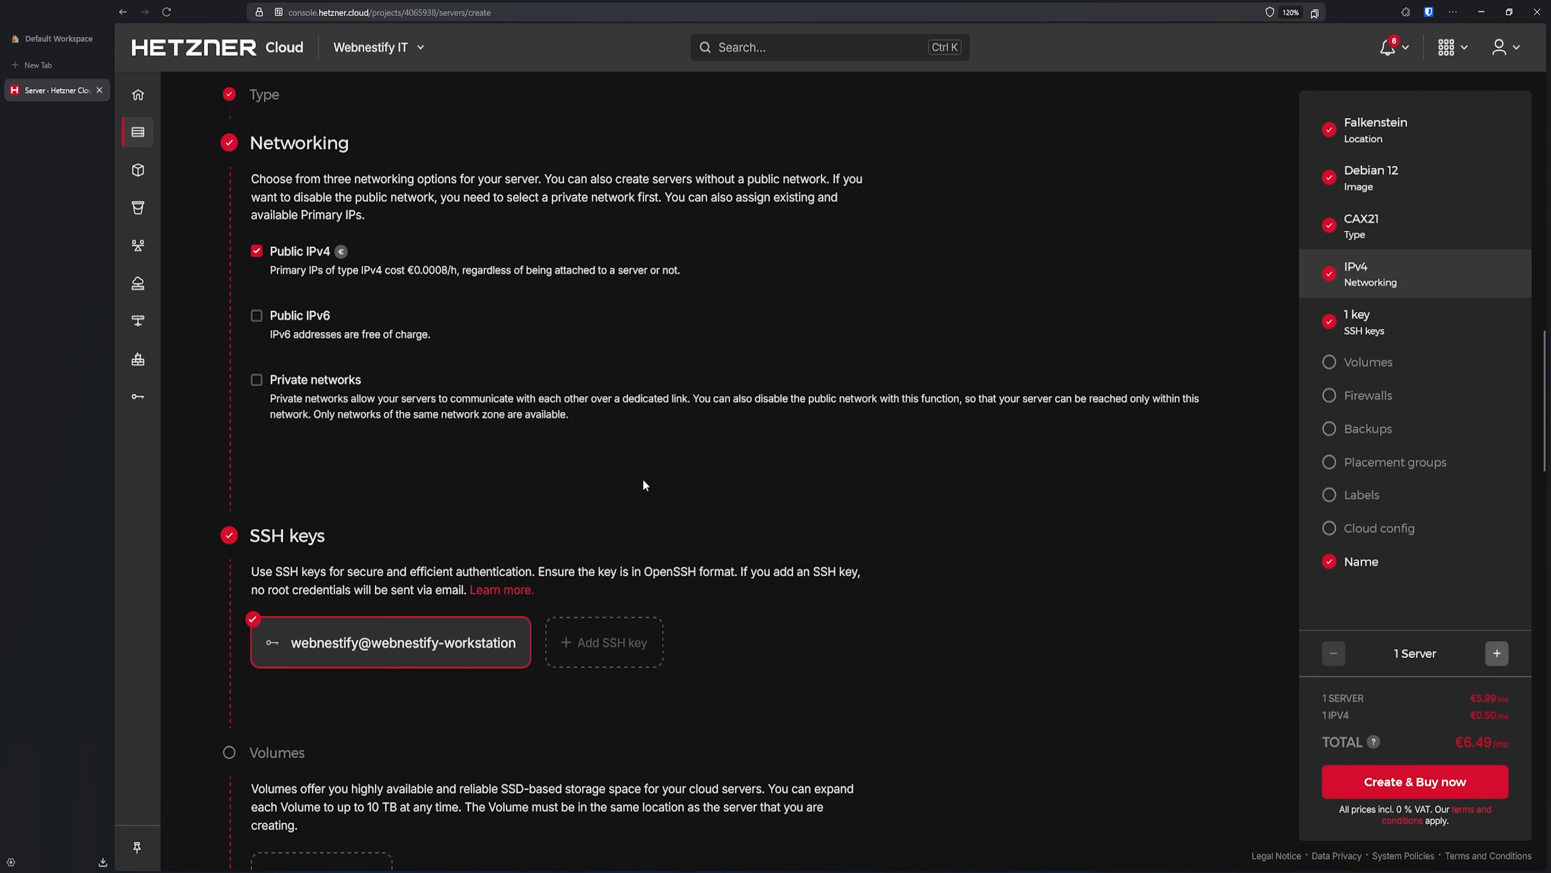
pyautogui.click(353, 561)
pyautogui.scroll(-4, 342, 586)
pyautogui.click(326, 637)
pyautogui.click(299, 436)
pyautogui.scroll(-4, 330, 461)
# - Name the server tutorial, paste the cloud-config script, and create and buy it
pyautogui.scroll(-5, 330, 462)
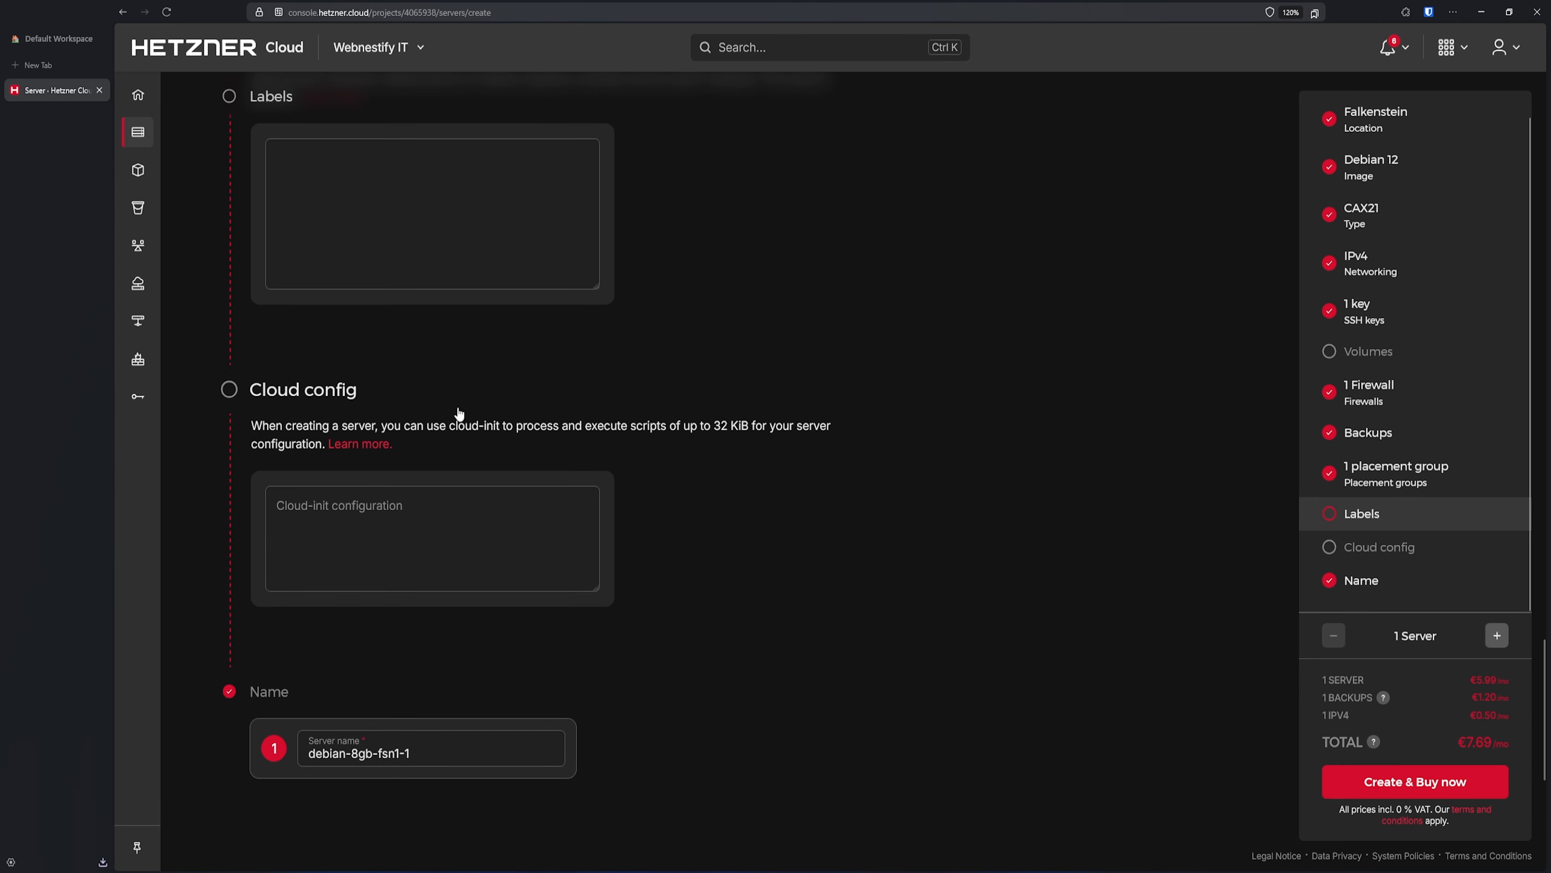
pyautogui.tripleClick(410, 751)
pyautogui.write('tutorial')
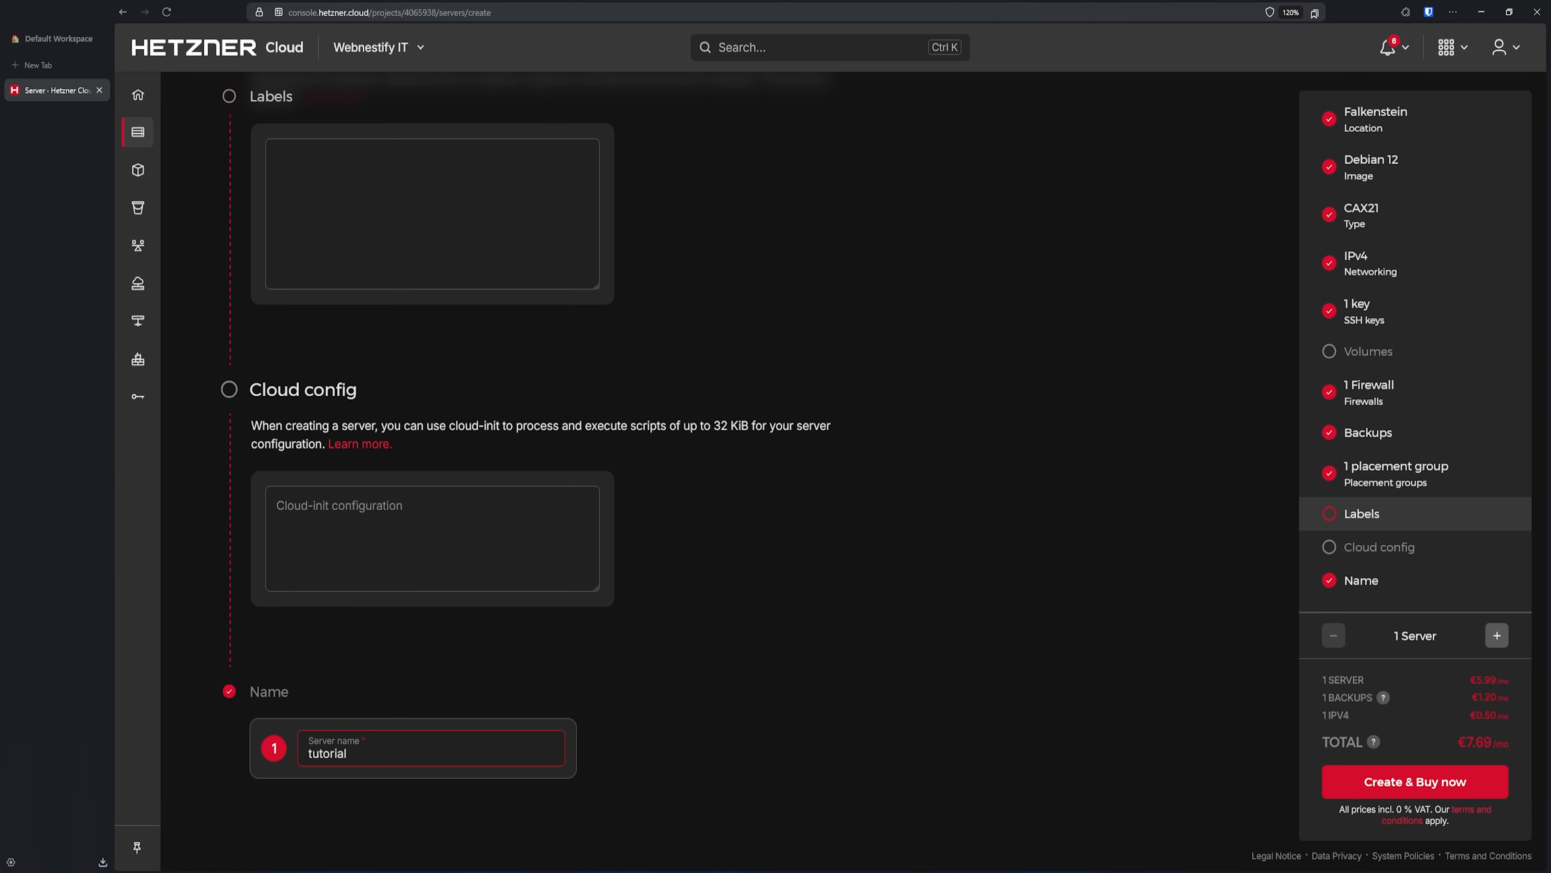
pyautogui.scroll(4, 399, 703)
pyautogui.click(398, 704)
pyautogui.hotkey('ctrl', 'v')
pyautogui.scroll(-8, 916, 733)
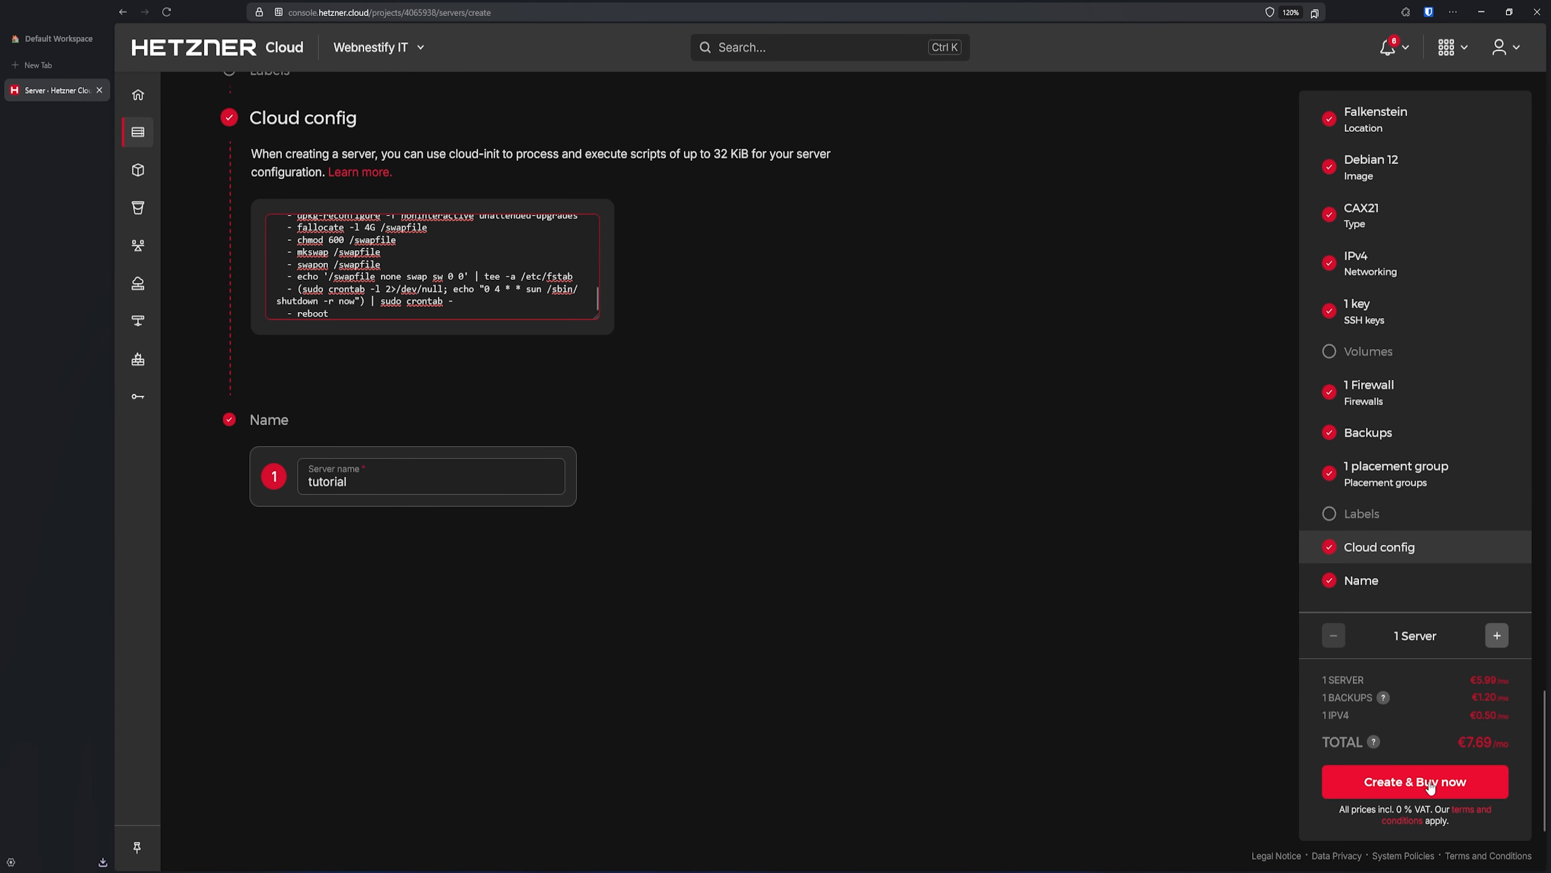
pyautogui.click(1429, 782)
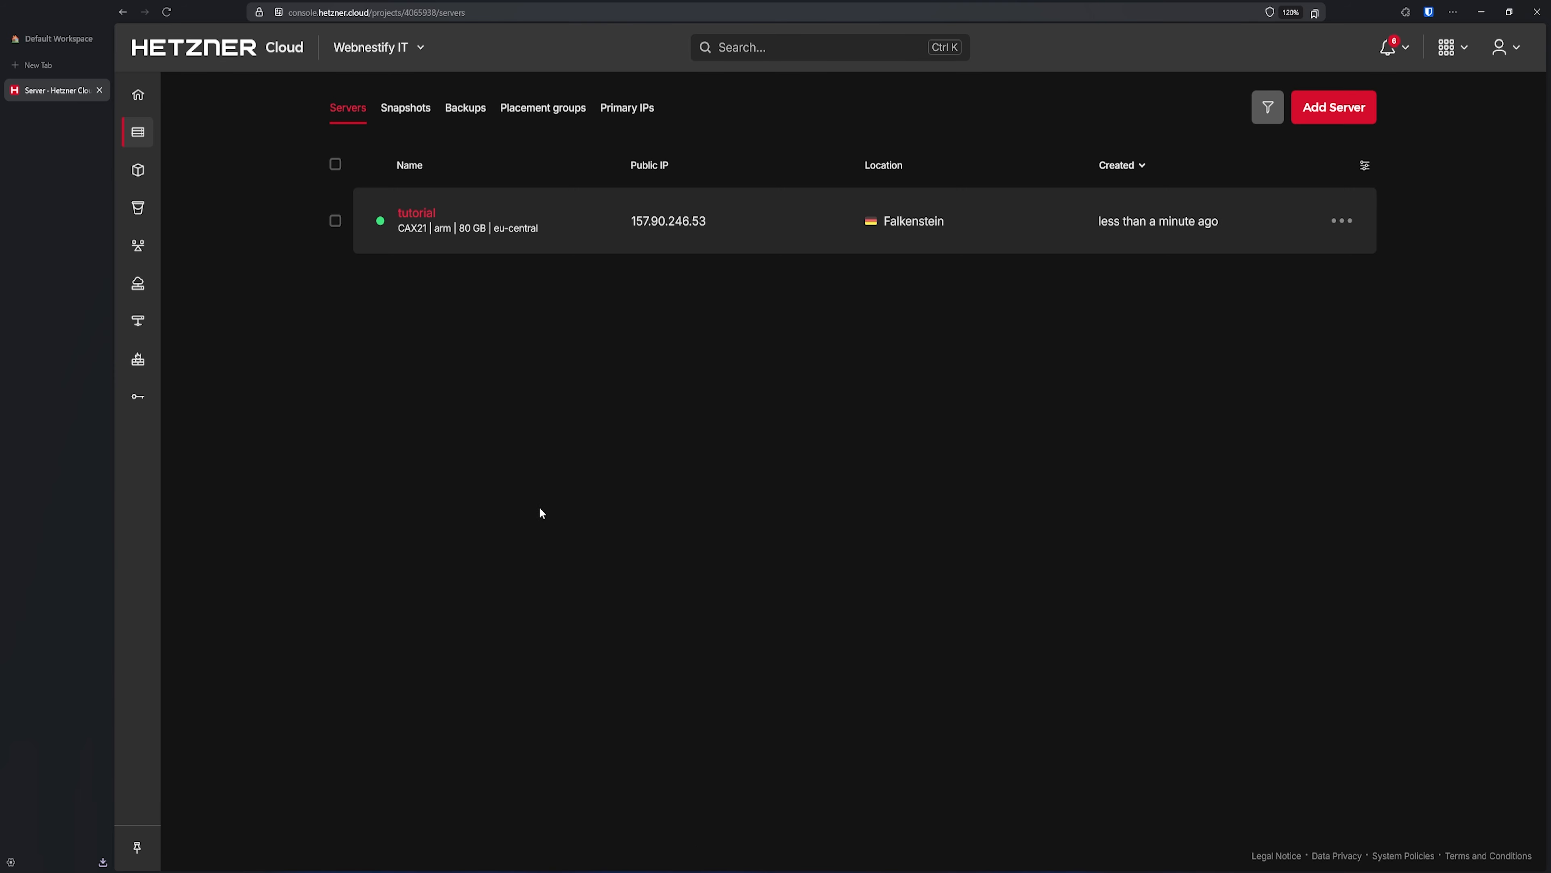
pyautogui.click(419, 215)
pyautogui.click(1238, 117)
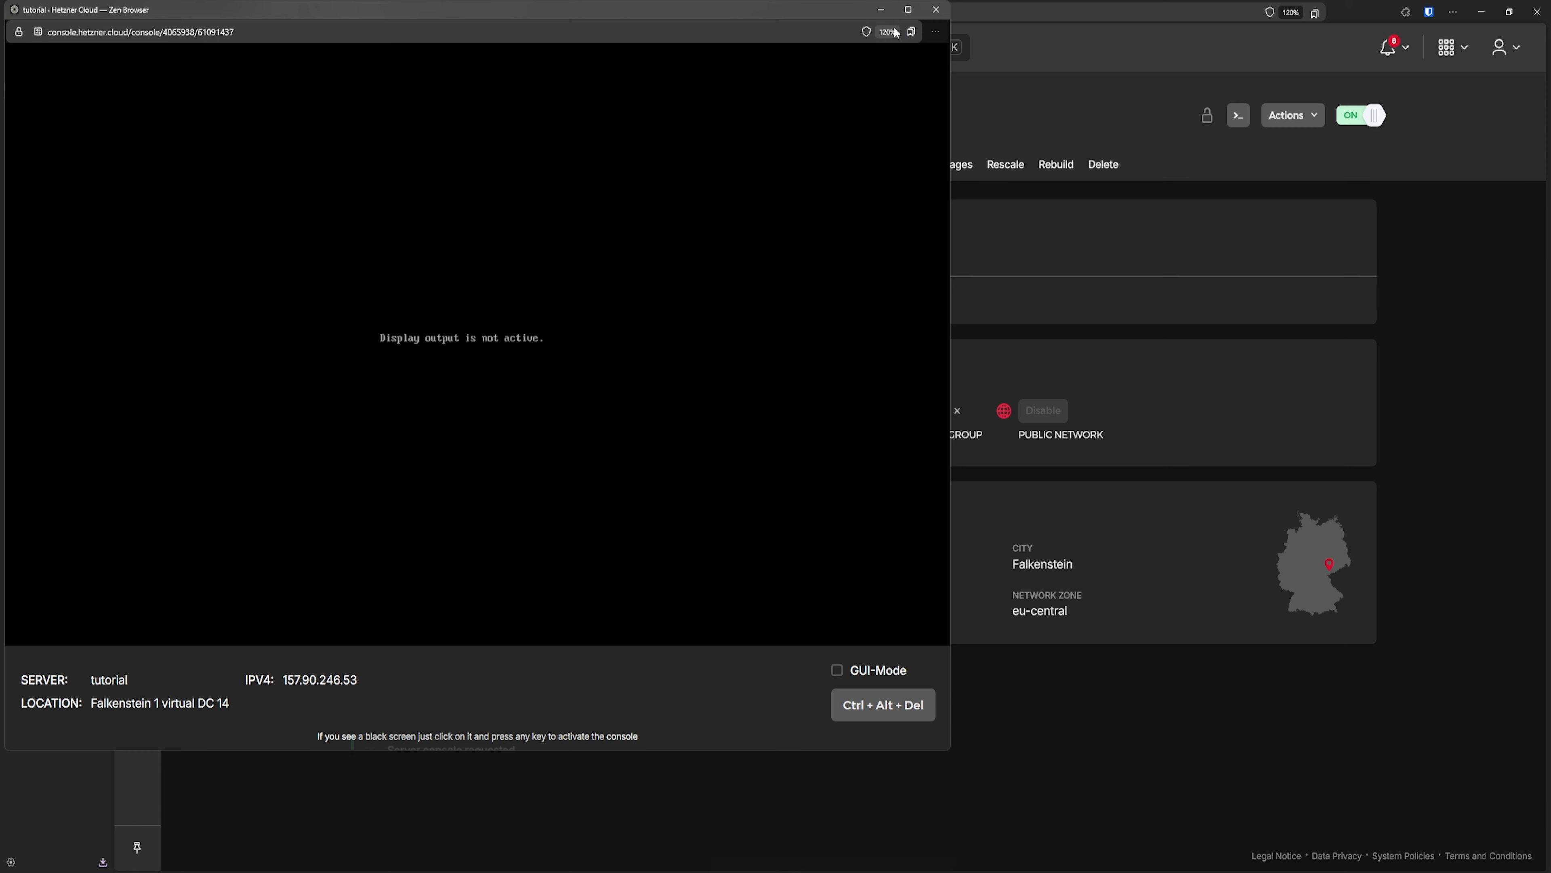
pyautogui.click(939, 15)
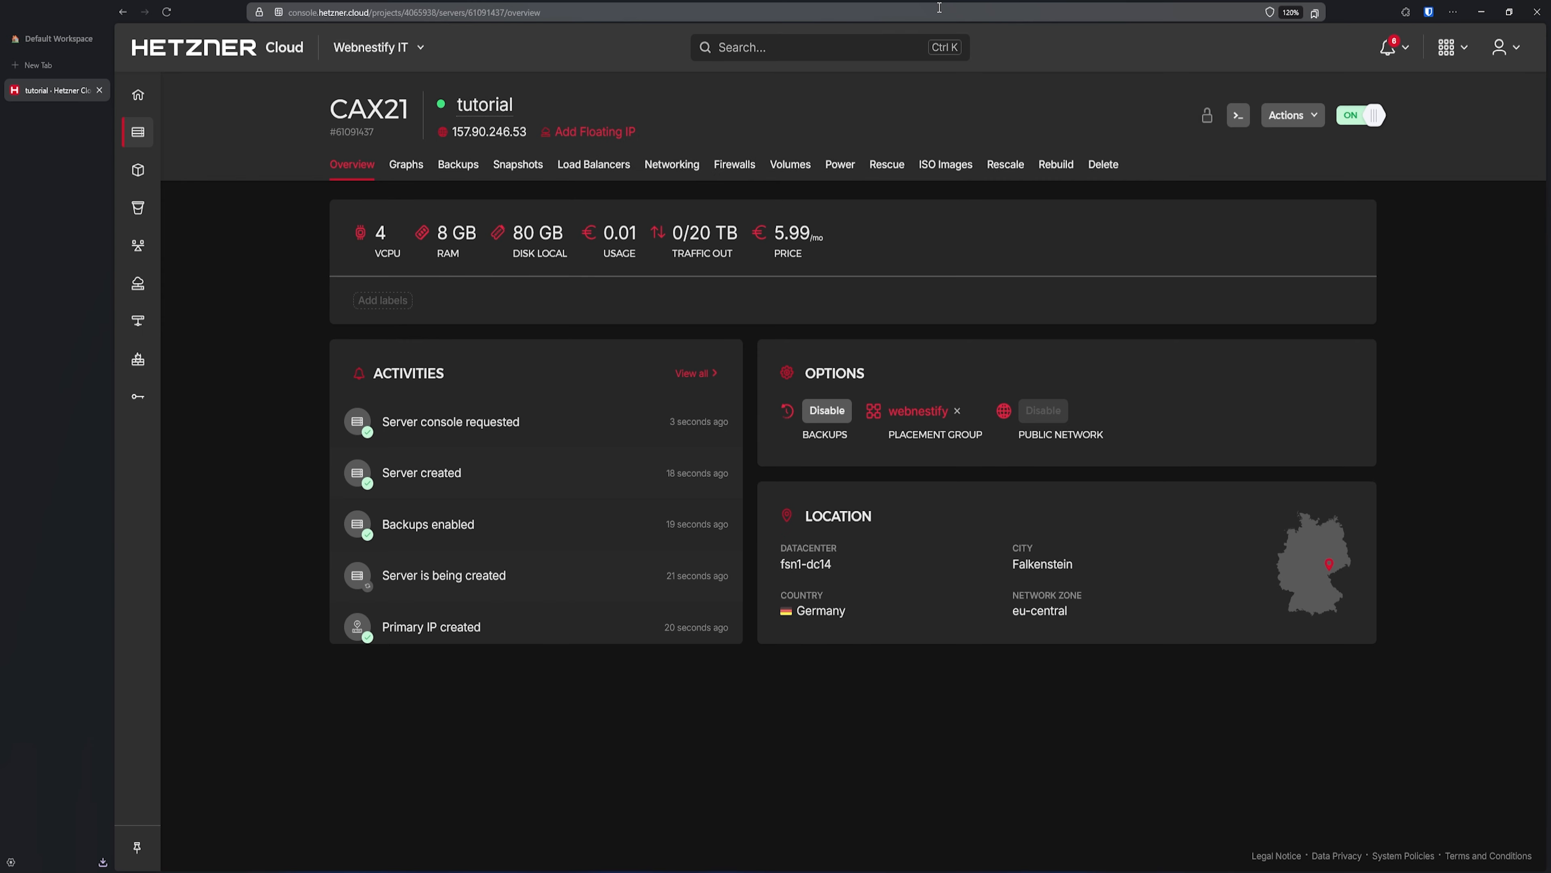
pyautogui.press('super+x')
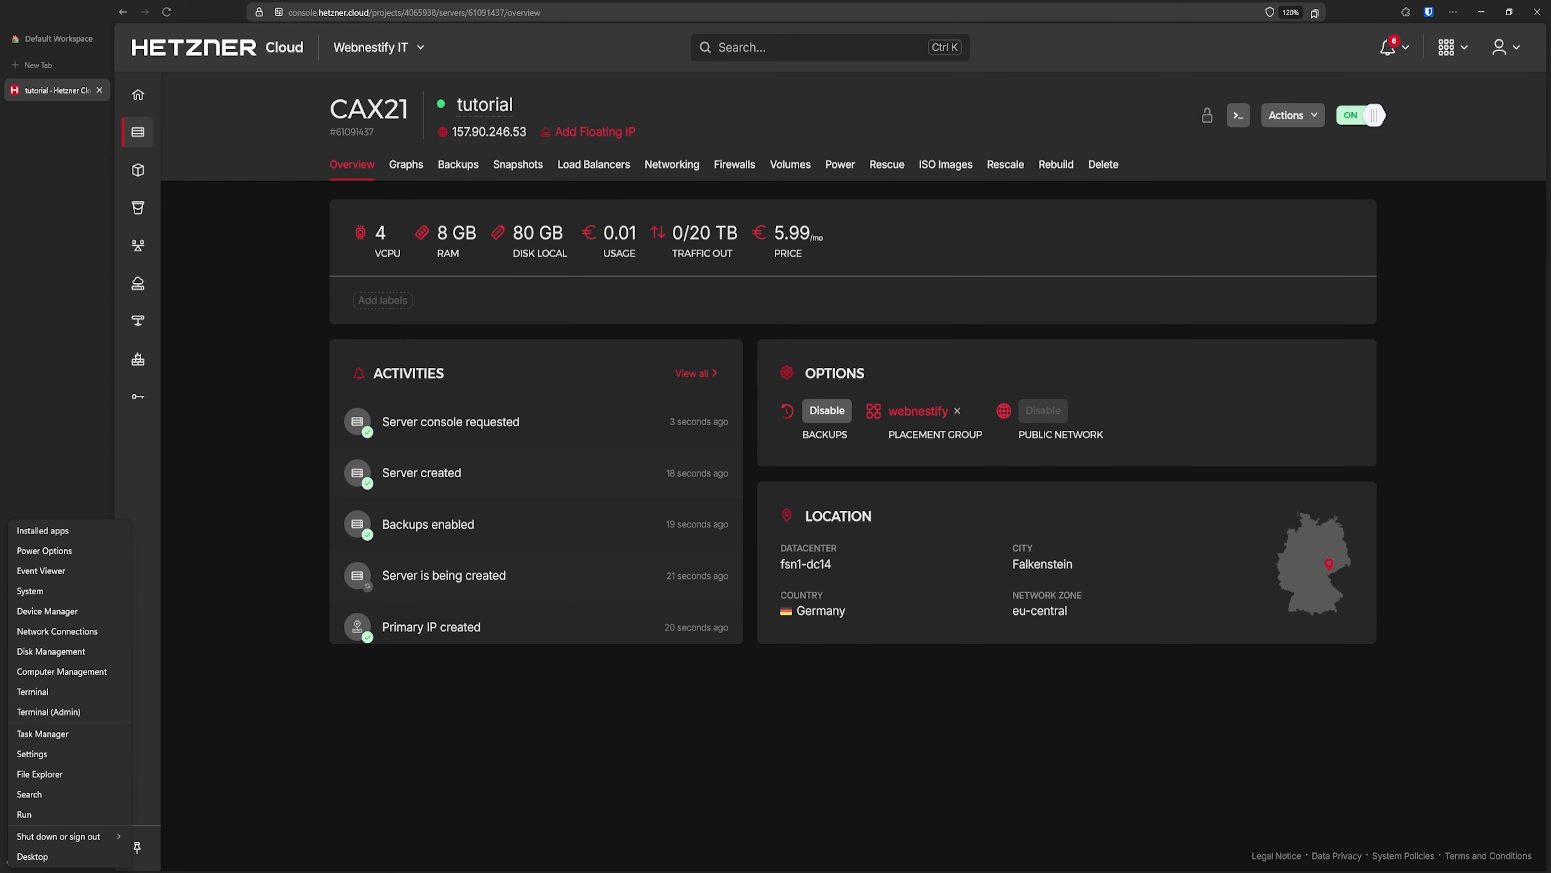
pyautogui.click(54, 692)
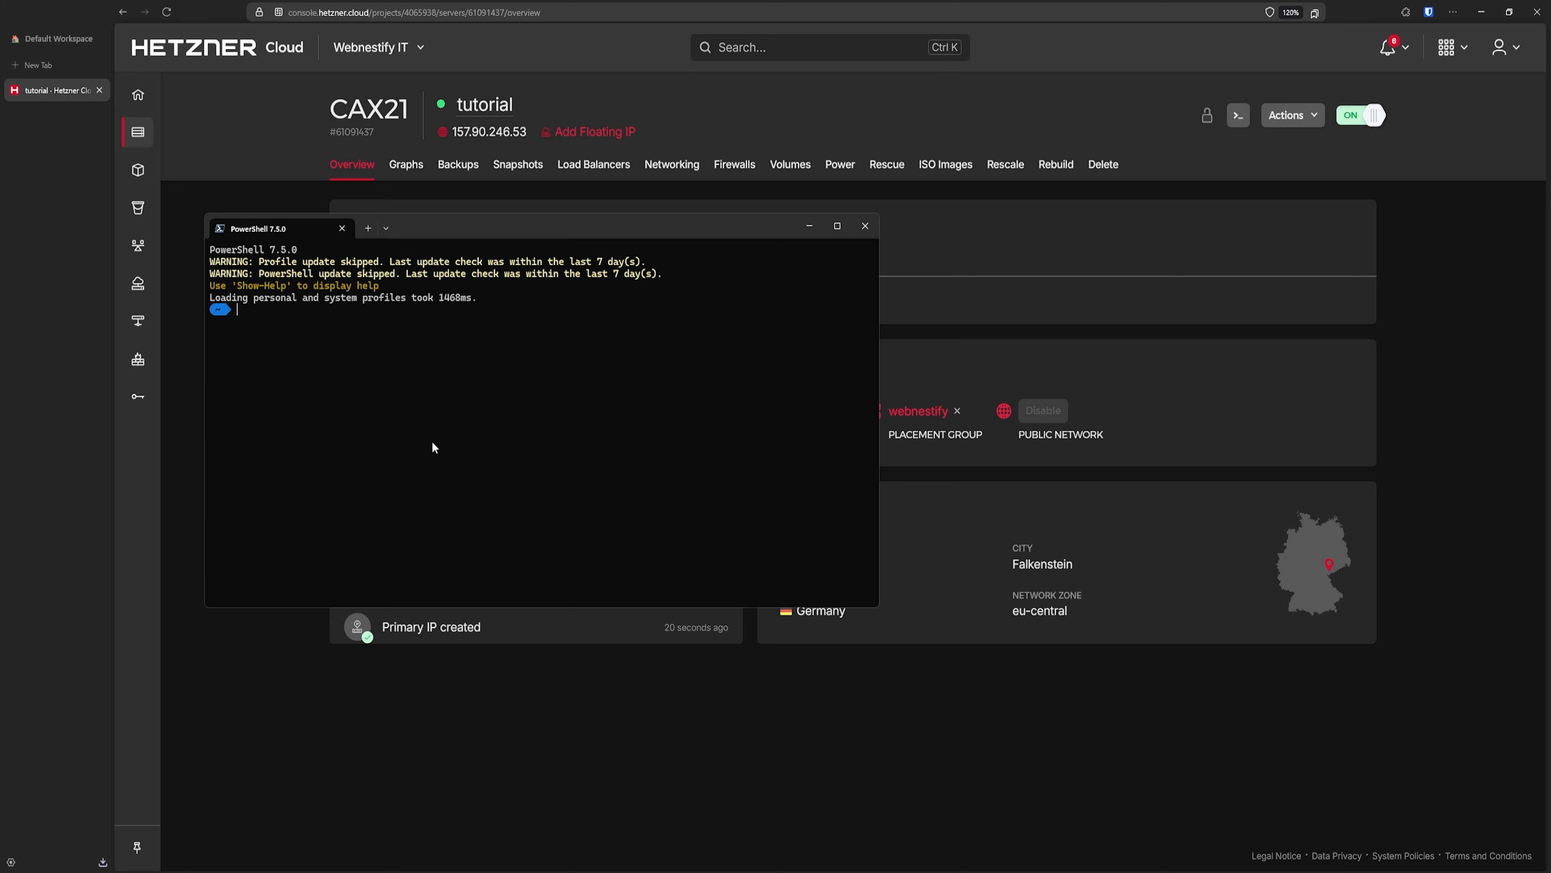
pyautogui.write('ssh webnestify@157.90.246.53')
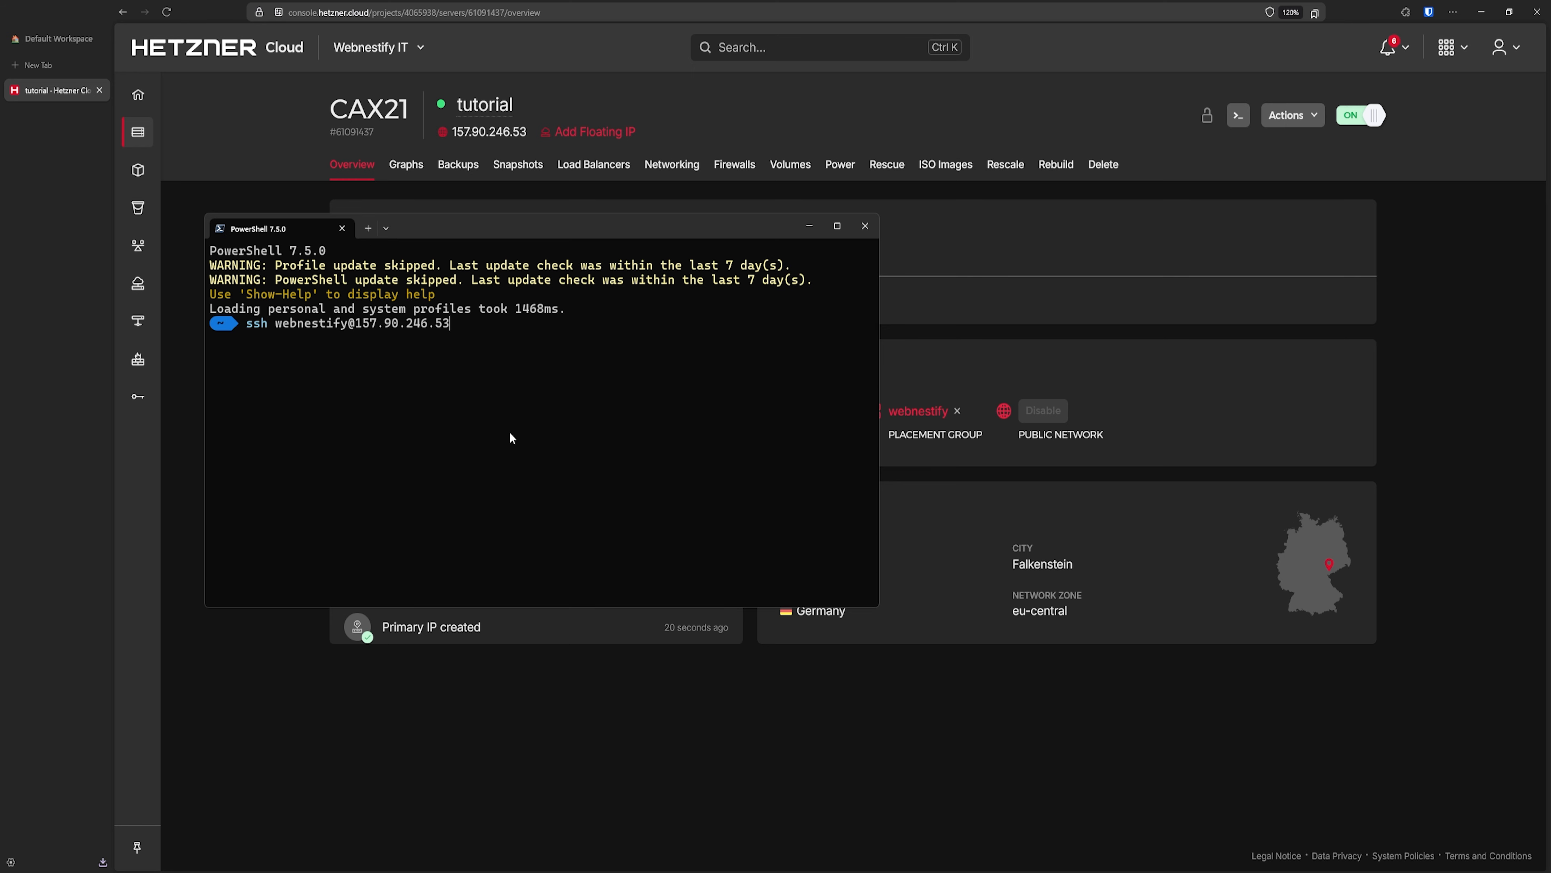
# - Log in over SSH, accept the host key, and change the initial password
pyautogui.press('Return')
pyautogui.write('yes')
pyautogui.press('Return')
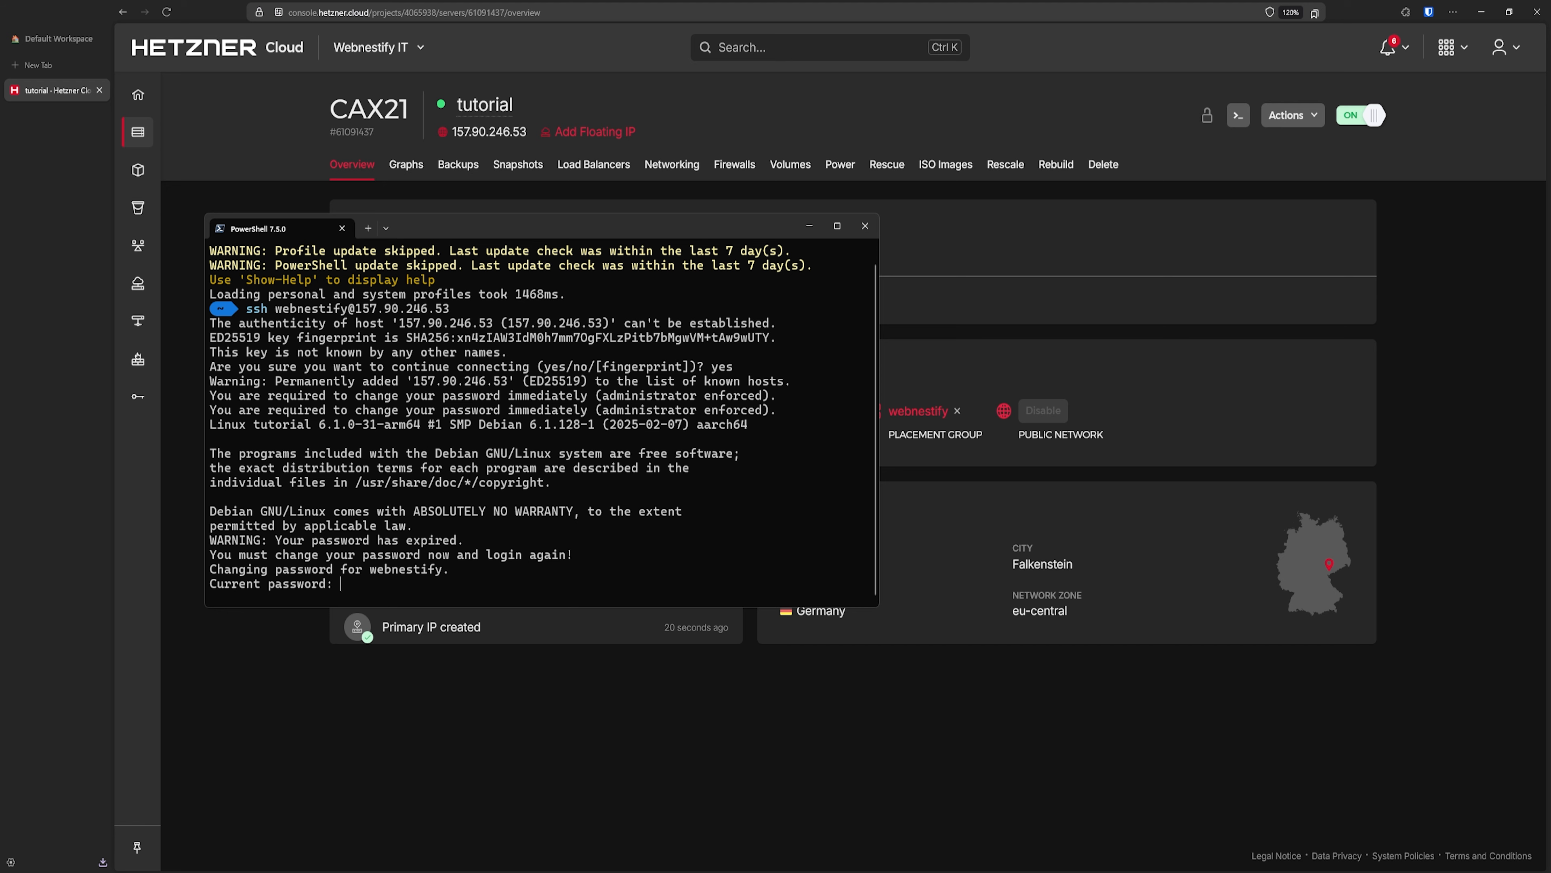
pyautogui.press('Return')
pyautogui.press('Return')
pyautogui.press('Return')
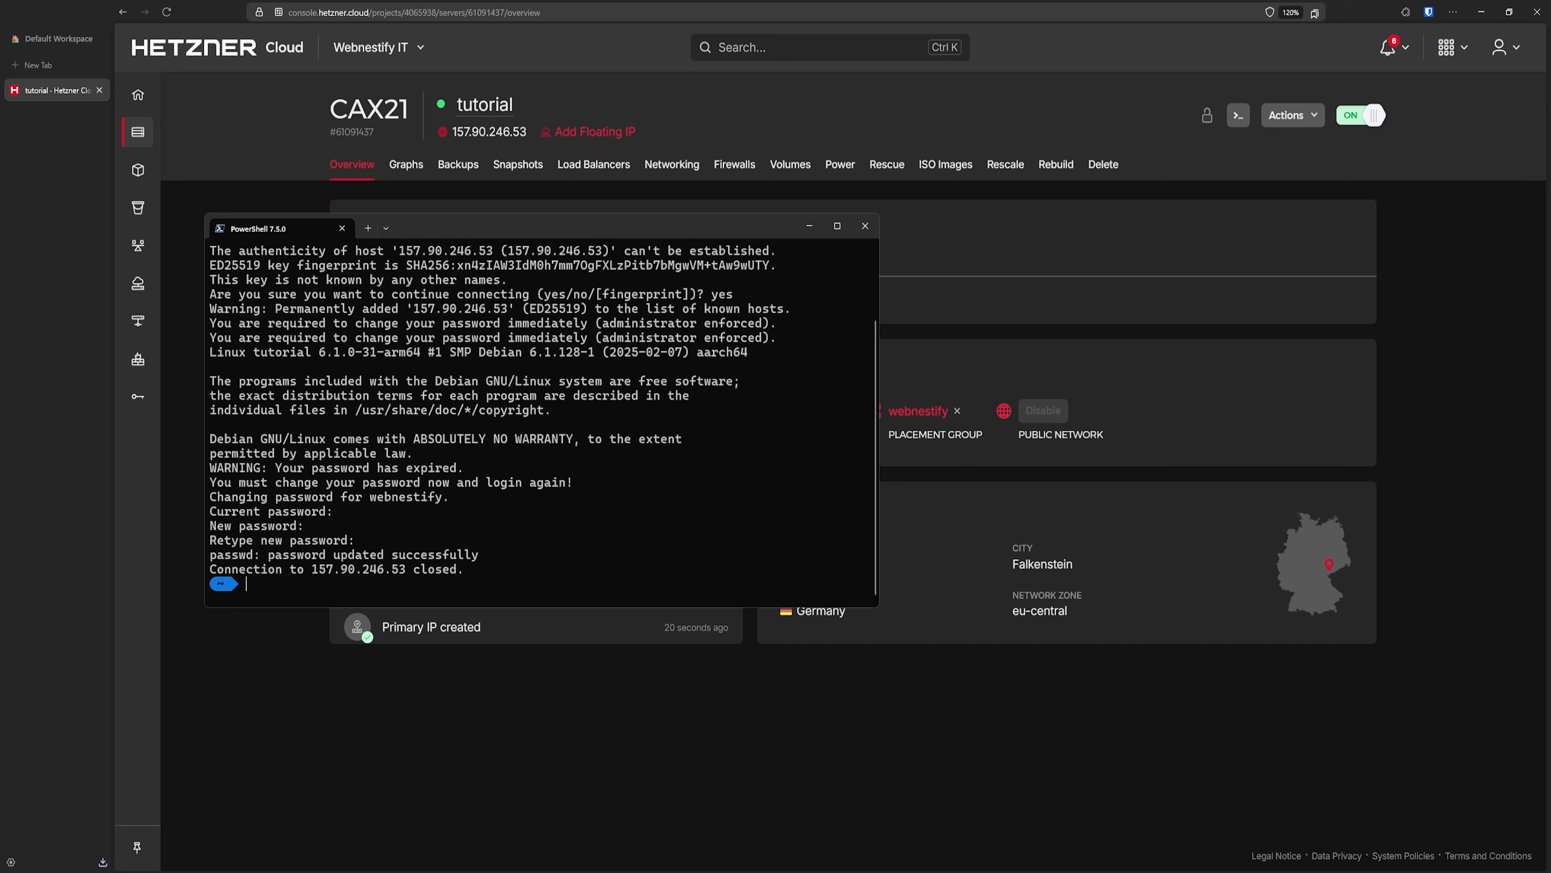
pyautogui.press('Up')
pyautogui.press('Return')
pyautogui.hotkey('ctrl', 'l')
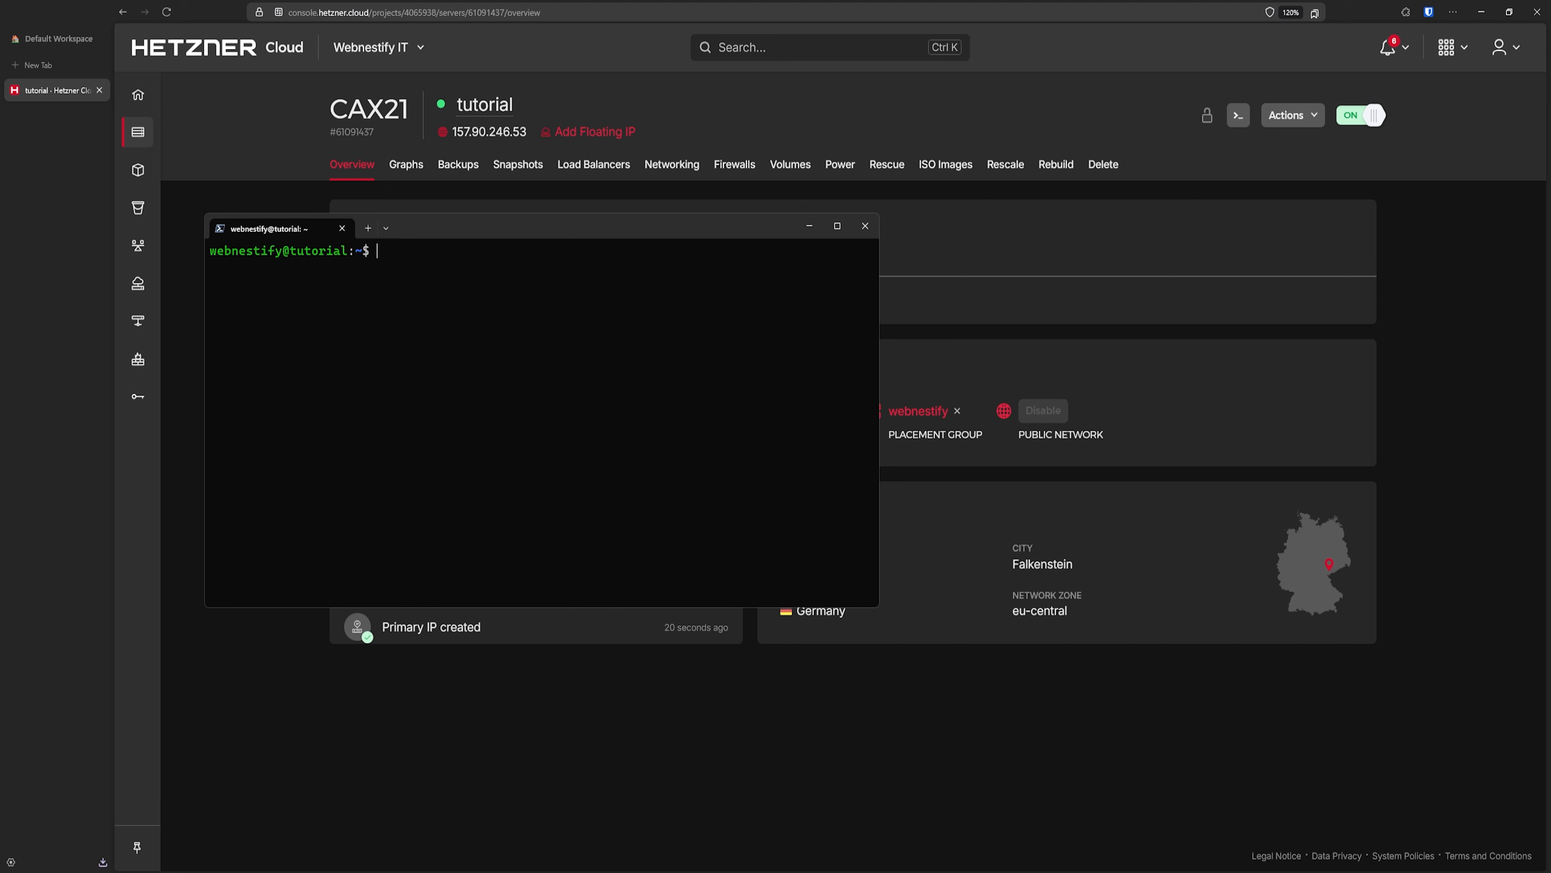
# - Become root with sudo -i and run the pasted Docker install script
pyautogui.write('sudo -i')
pyautogui.press('Return')
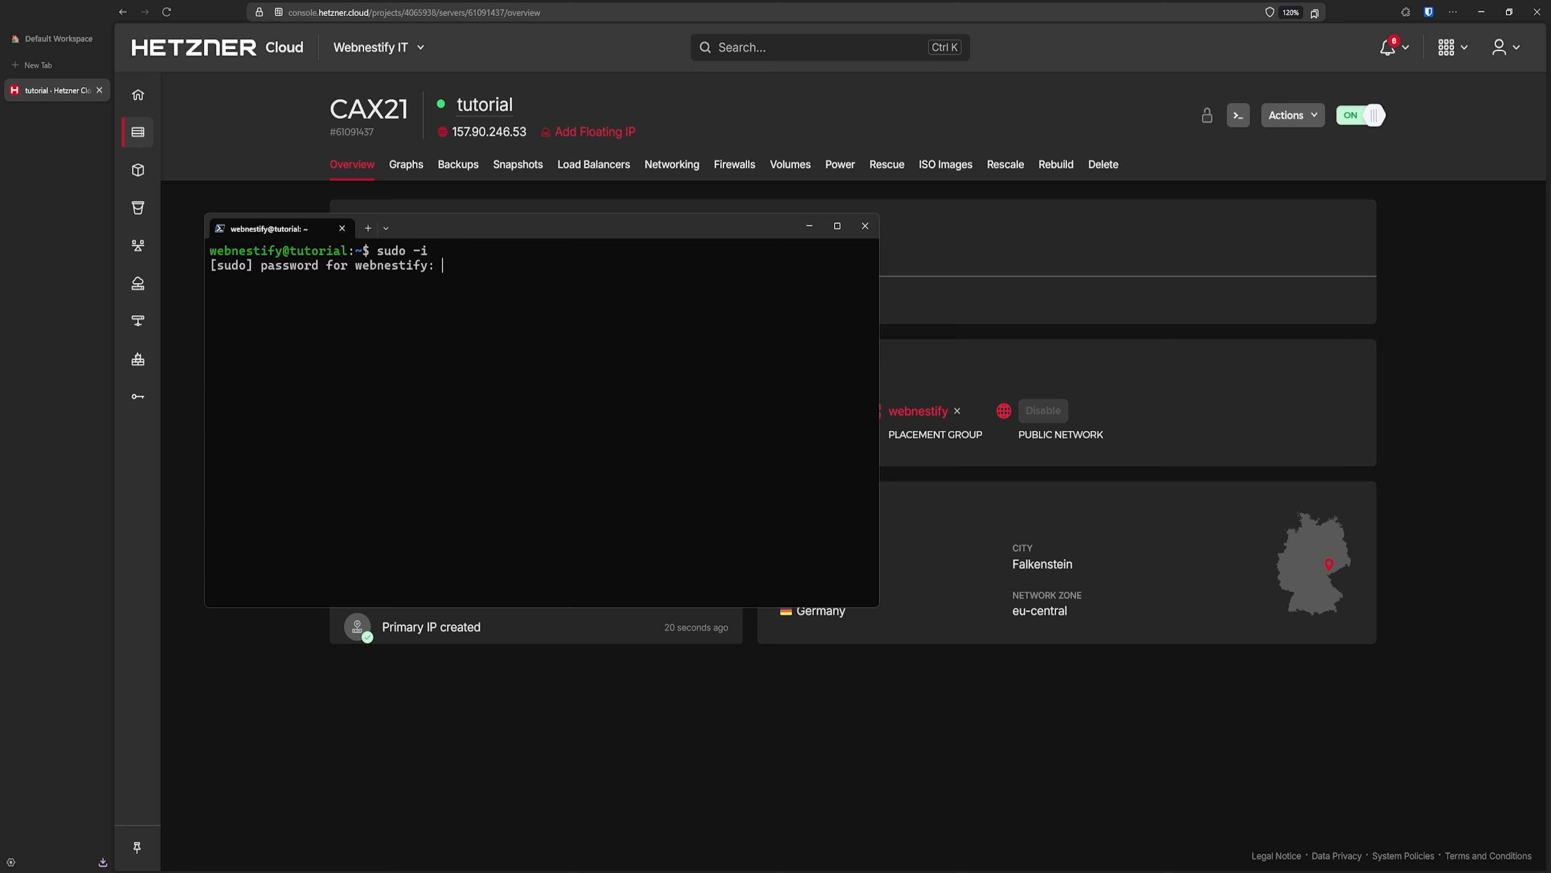
pyautogui.press('Return')
pyautogui.hotkey('ctrl', 'l')
pyautogui.hotkey('ctrl', 'v')
pyautogui.press('Return')
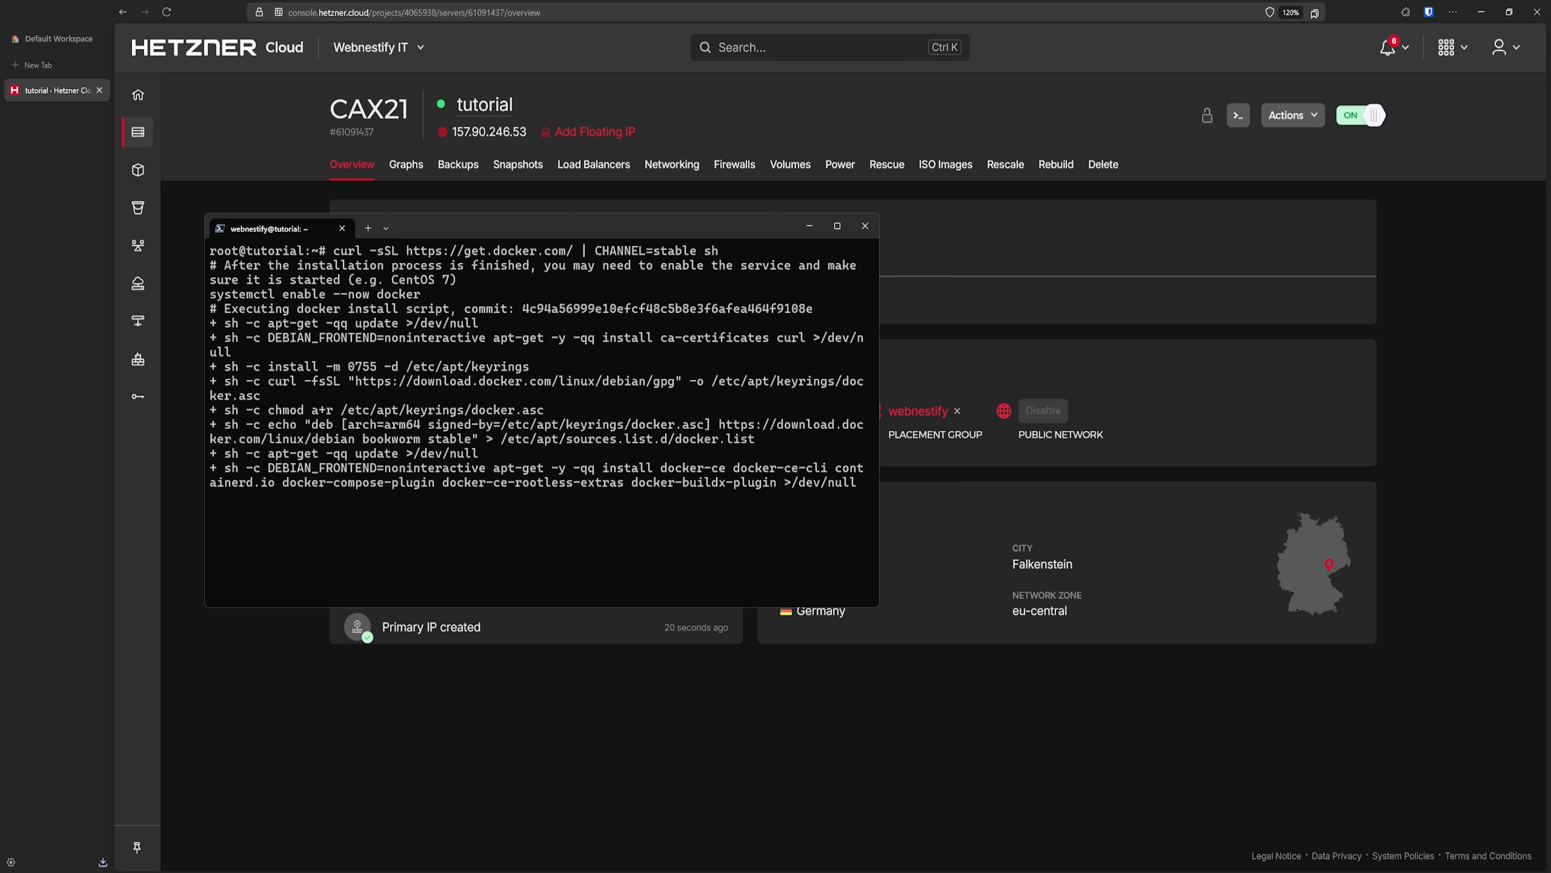
pyautogui.write('clear')
pyautogui.press('Return')
# - Add webnestify to the docker group, confirm Docker 28.0.1 with docker -v, and reboot
pyautogui.write('usermod -aG ')
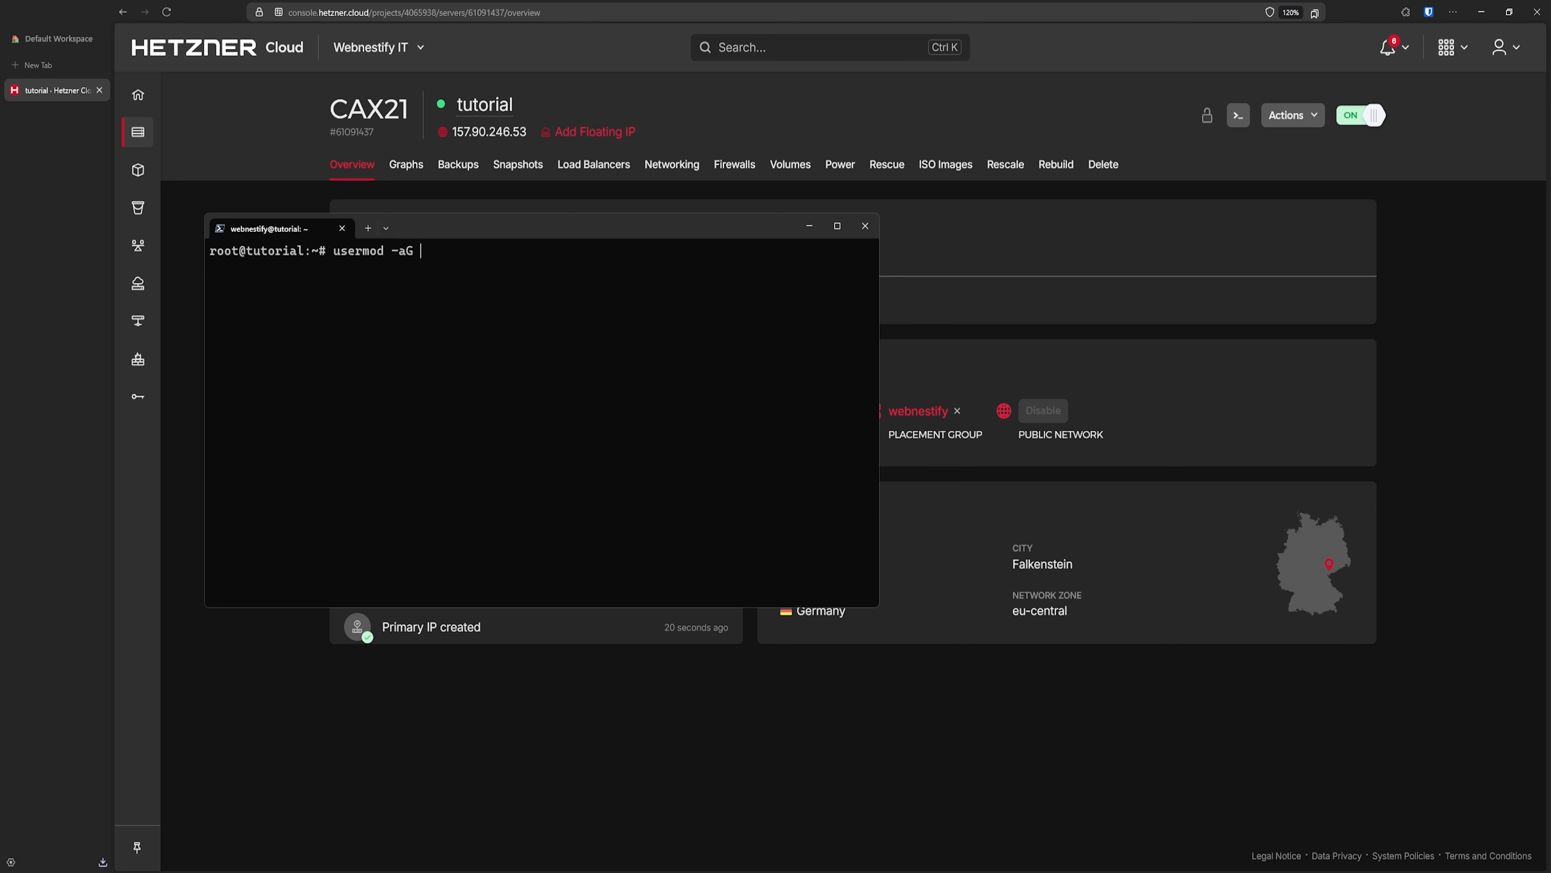
pyautogui.write('docker webnestify')
pyautogui.press('Return')
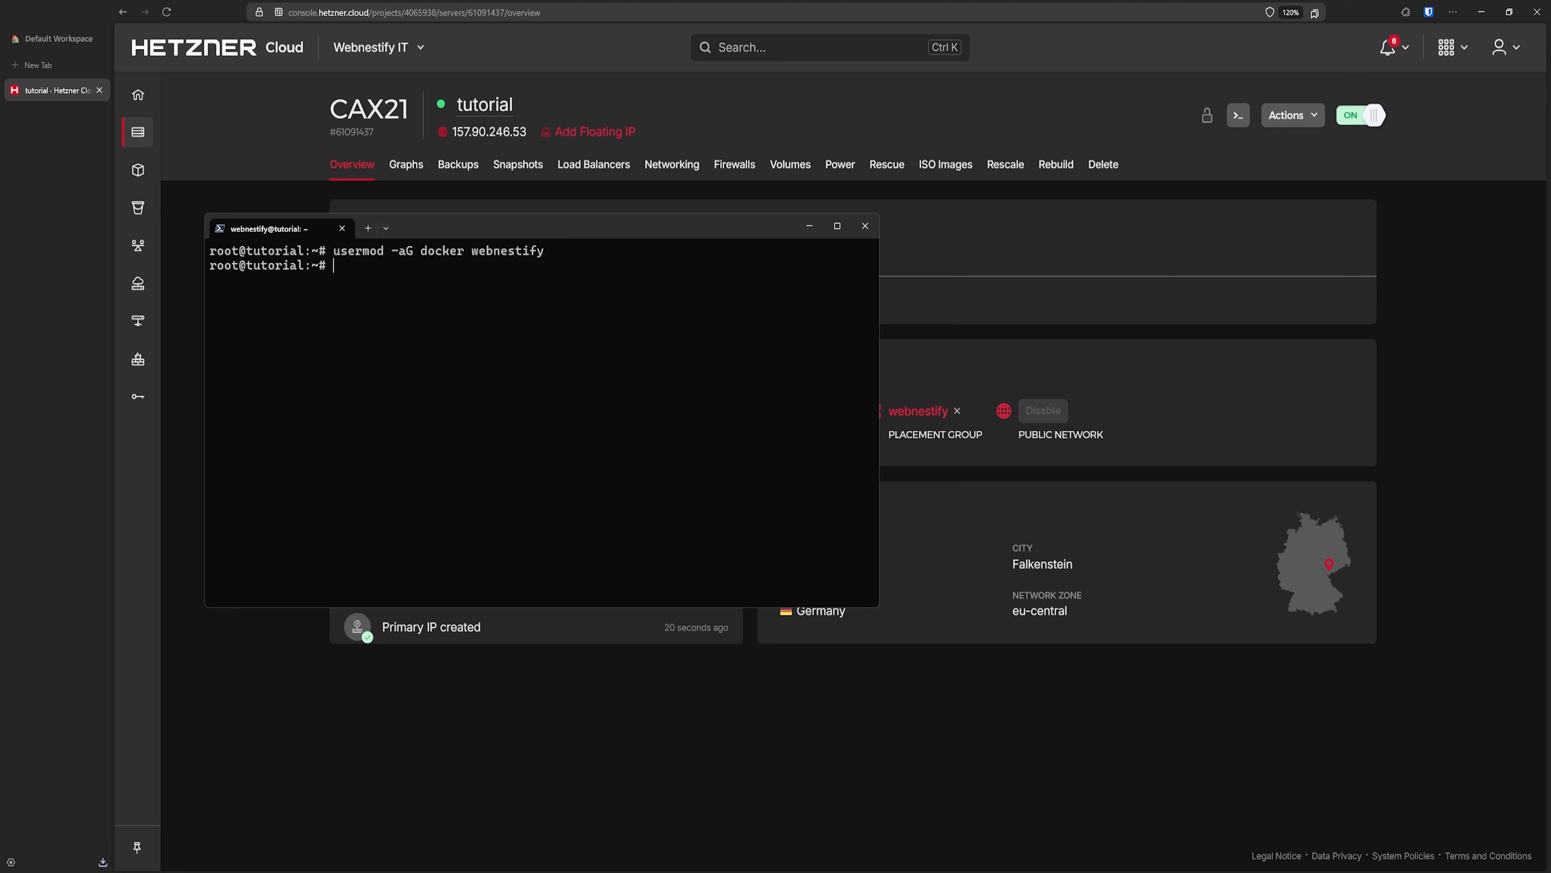
pyautogui.write('docker --v')
pyautogui.press('Return')
pyautogui.press('Up')
pyautogui.press('BackSpace')
pyautogui.press('BackSpace')
pyautogui.write('v')
pyautogui.press('Return')
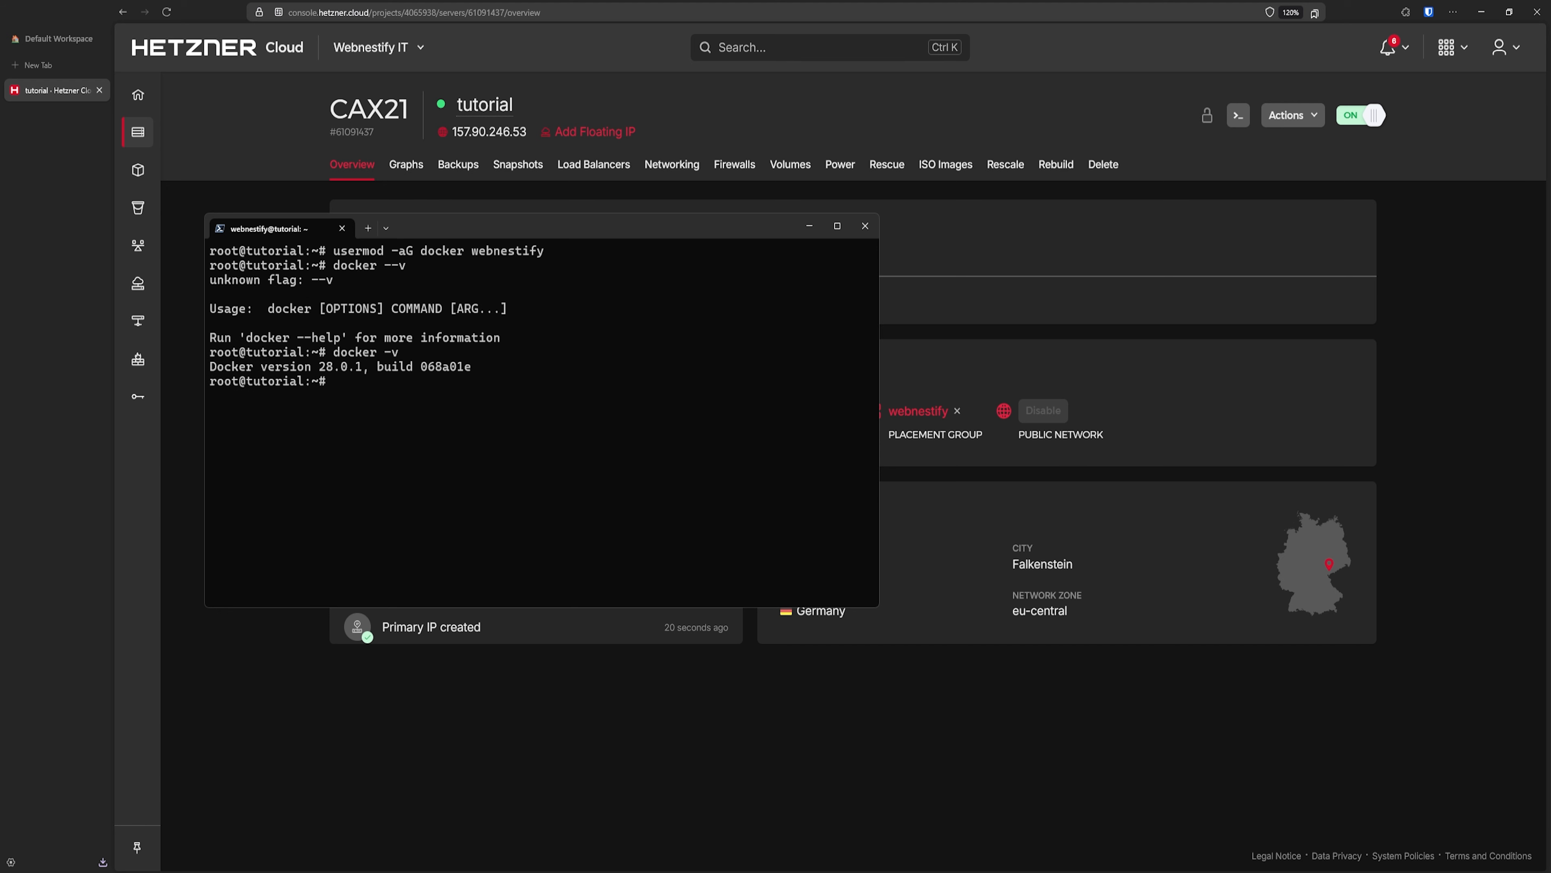
pyautogui.write('reboot')
pyautogui.press('Return')
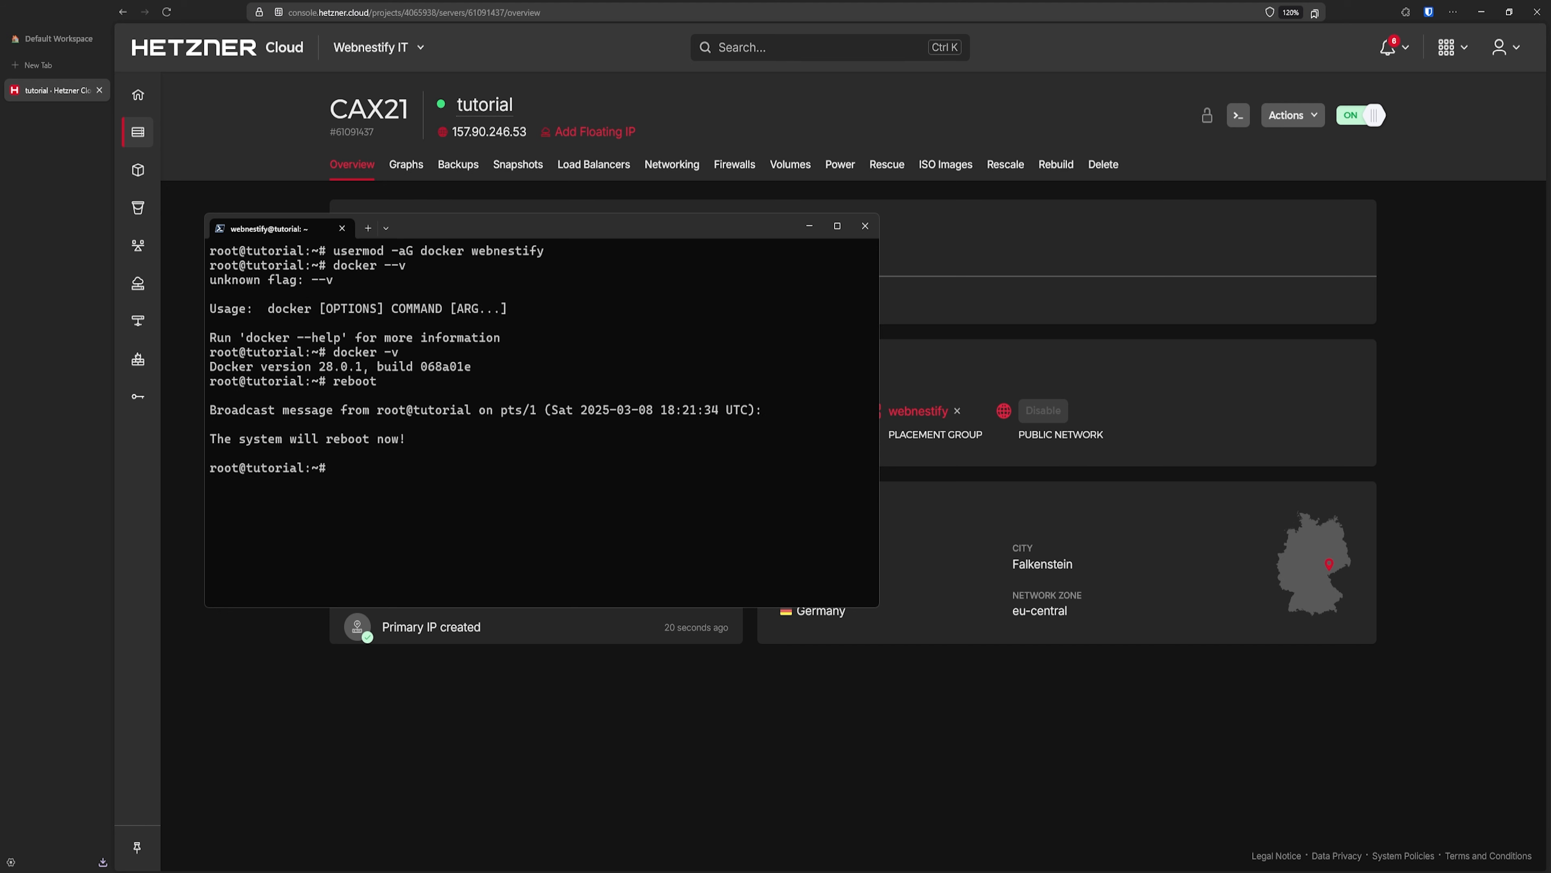
# - Close the terminal, copy the docker repository's HTTPS clone URL from GitHub, and return to VSCodium
pyautogui.click(867, 227)
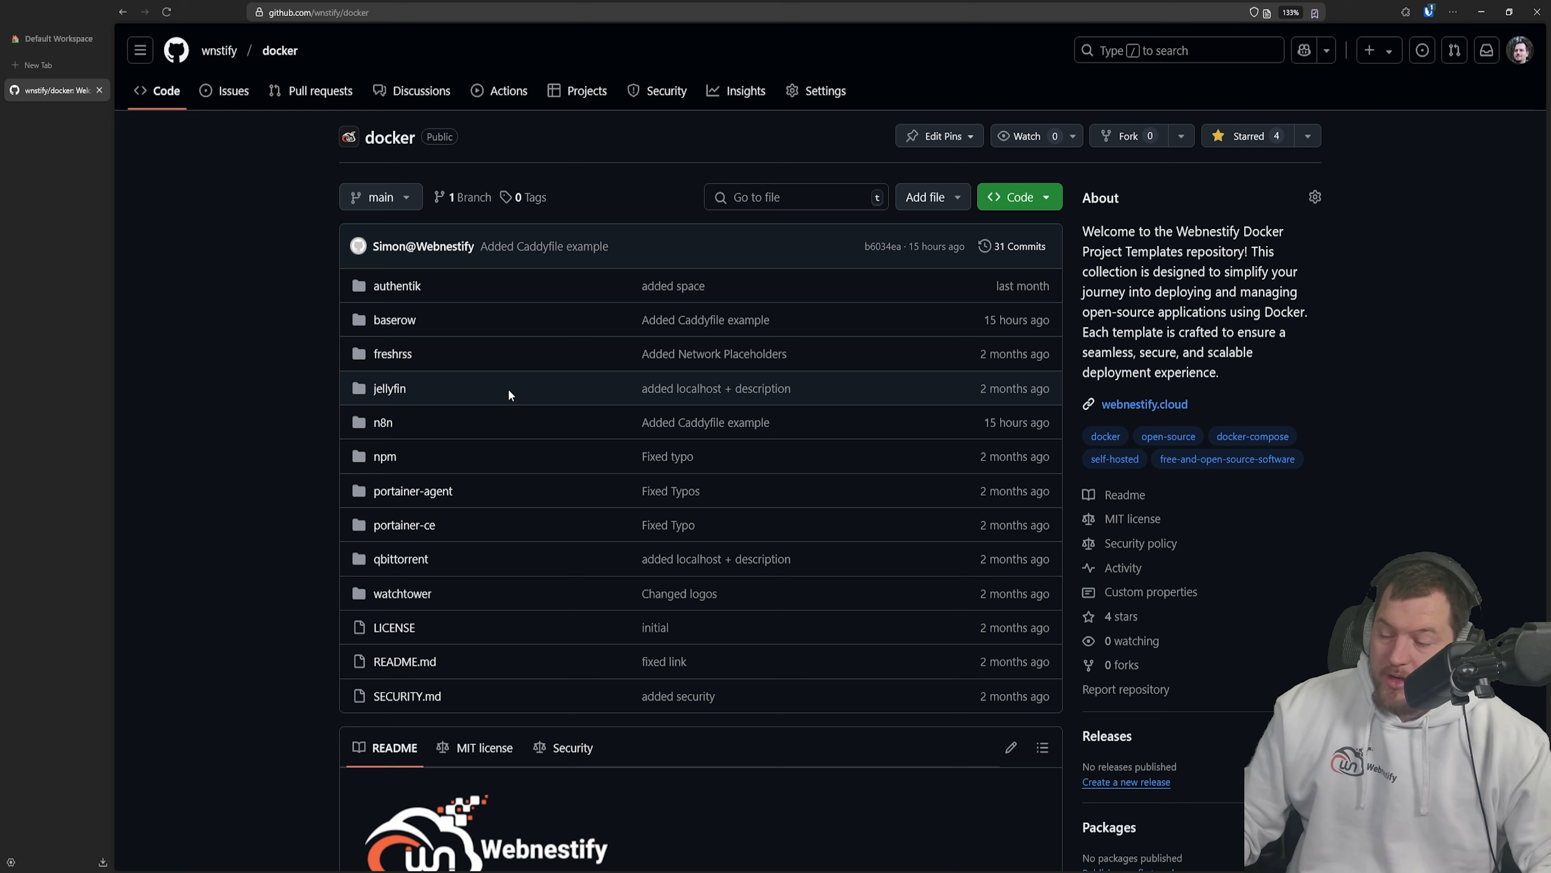
pyautogui.scroll(-8, 540, 438)
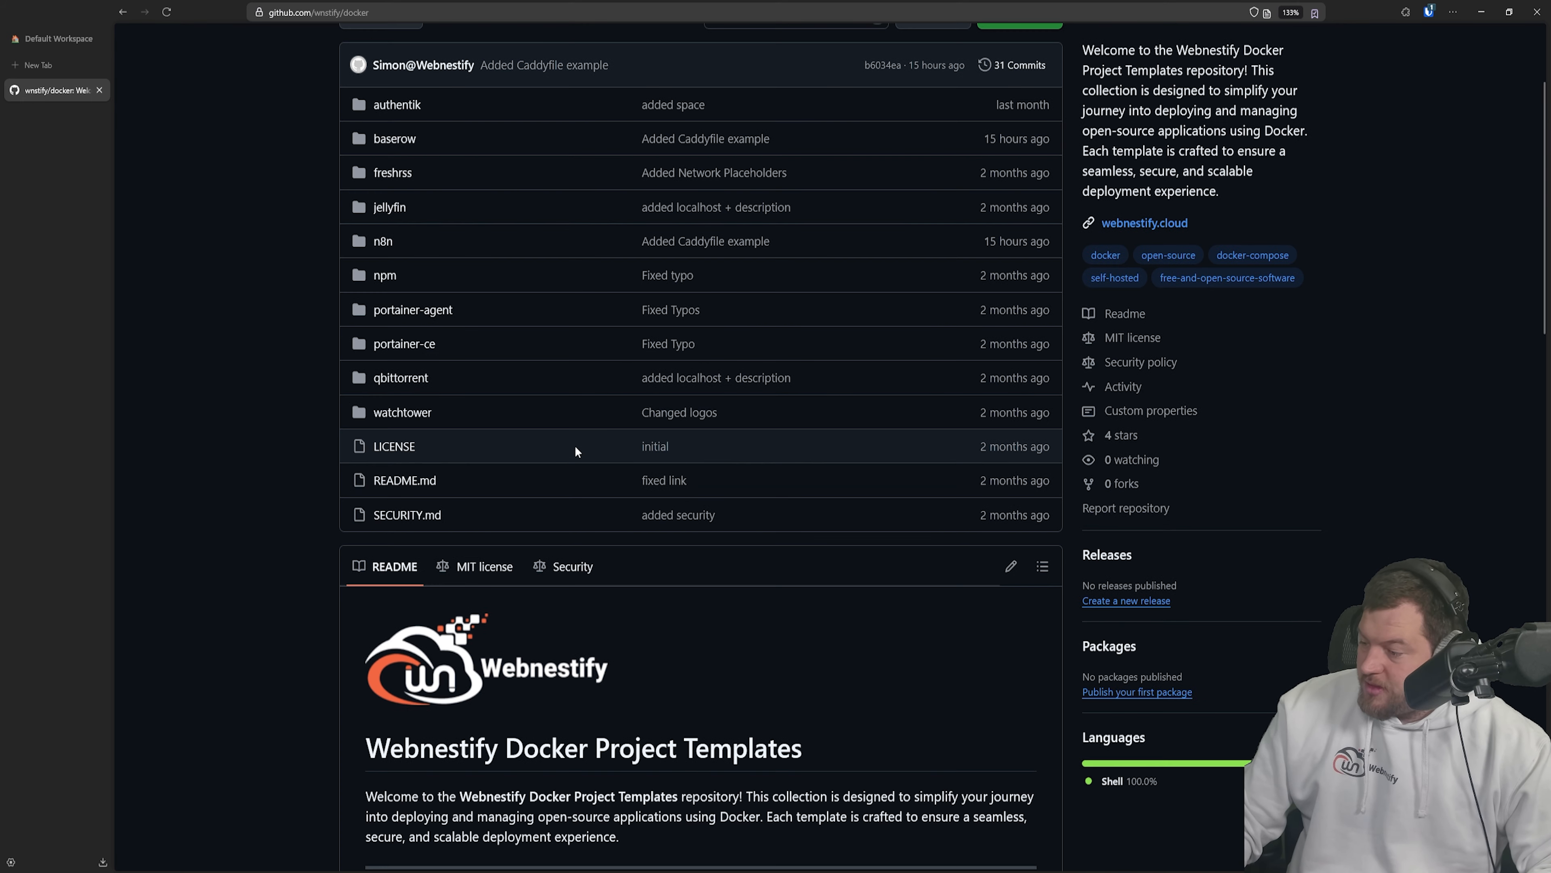
pyautogui.scroll(8, 632, 413)
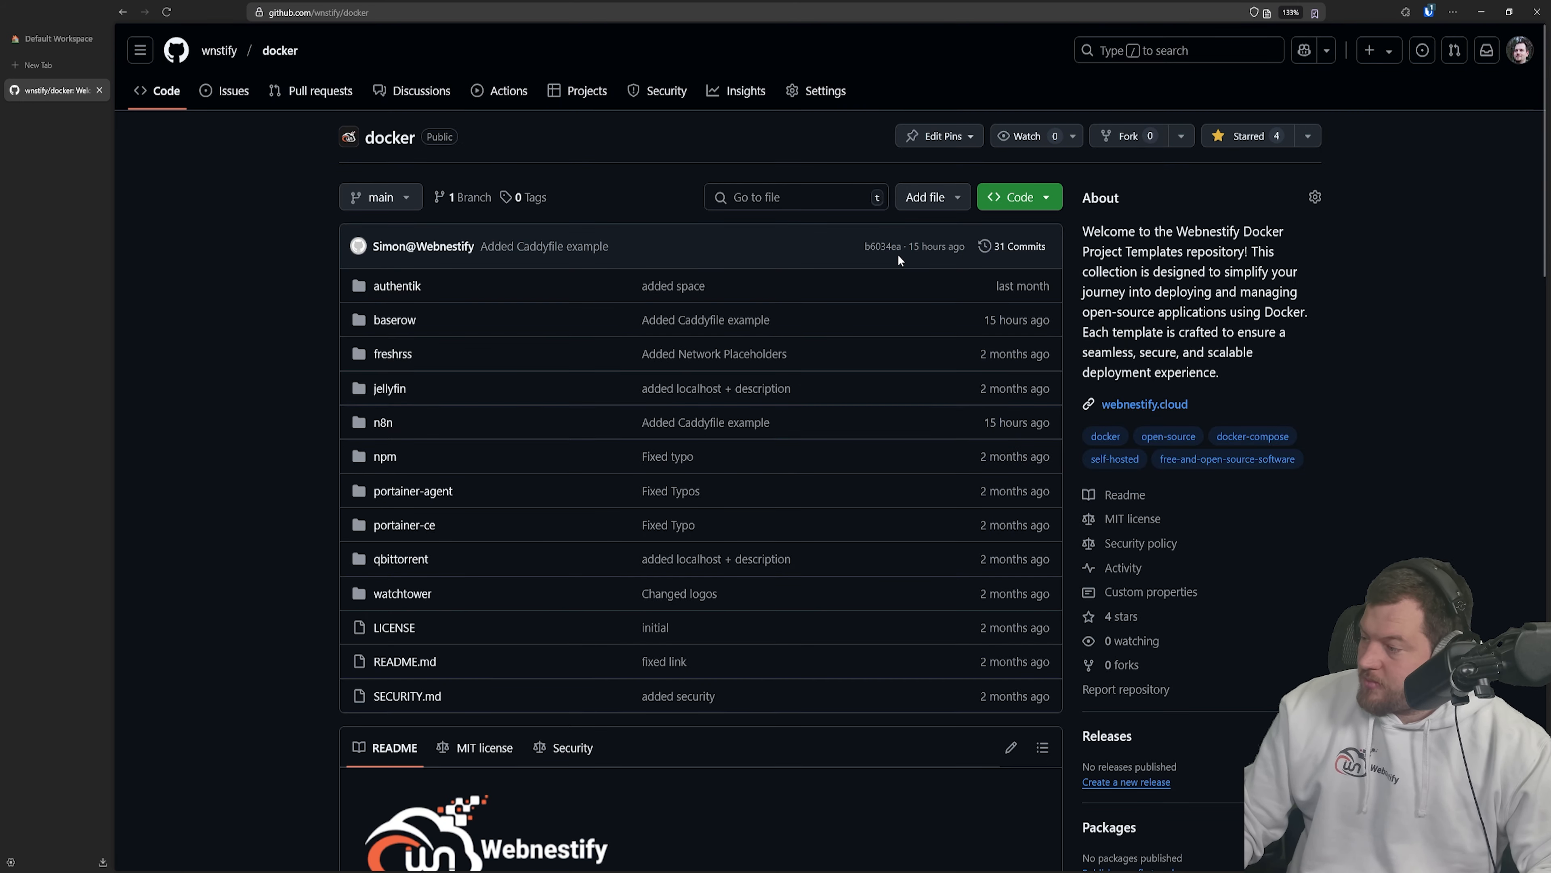
pyautogui.click(1033, 204)
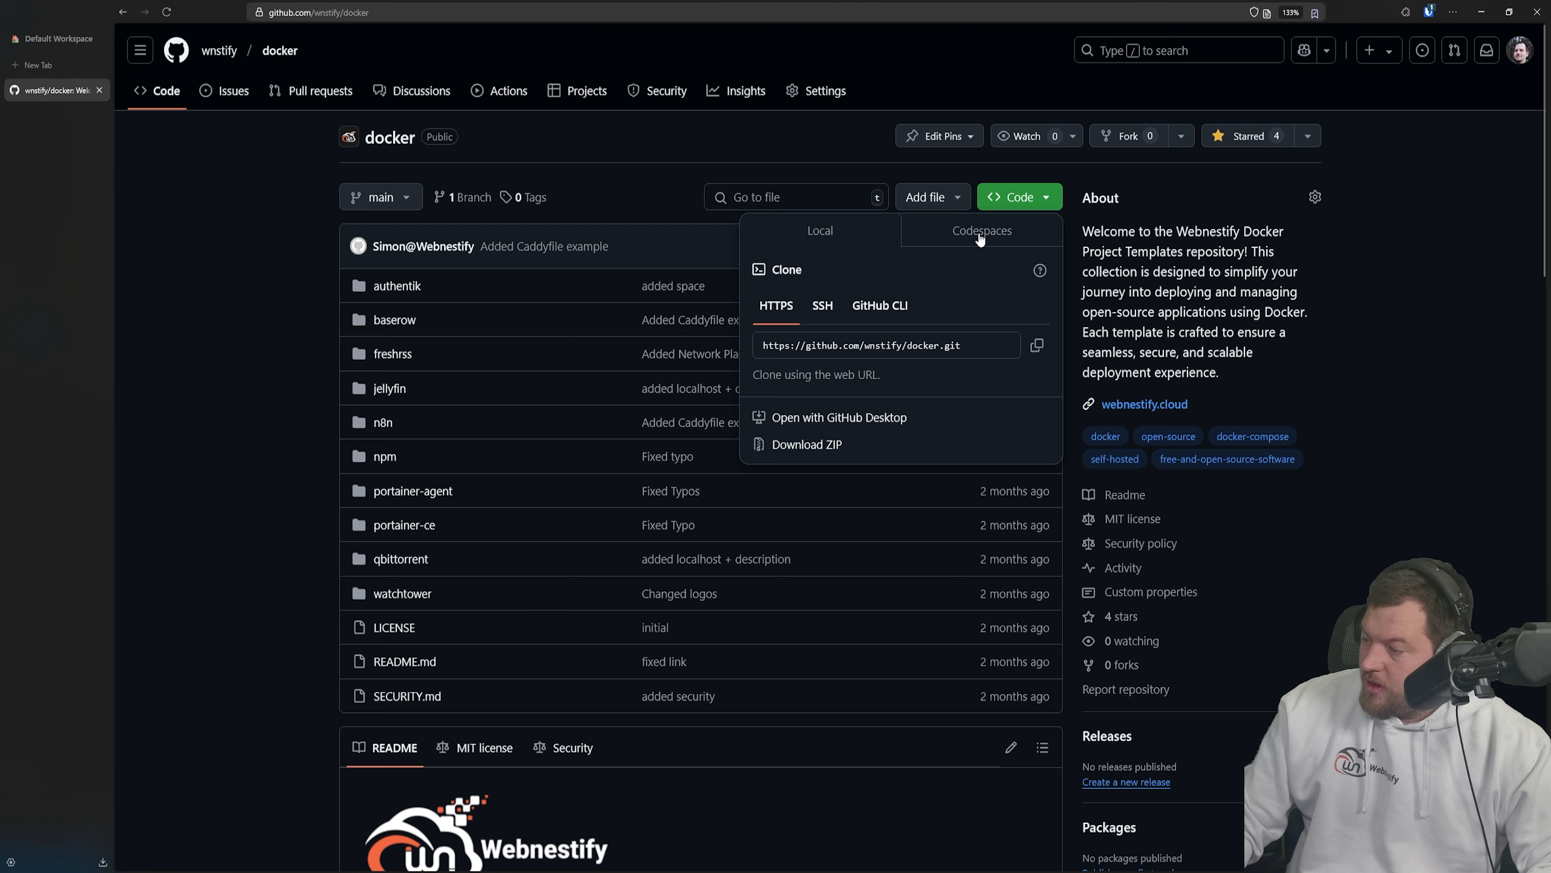
pyautogui.click(1037, 345)
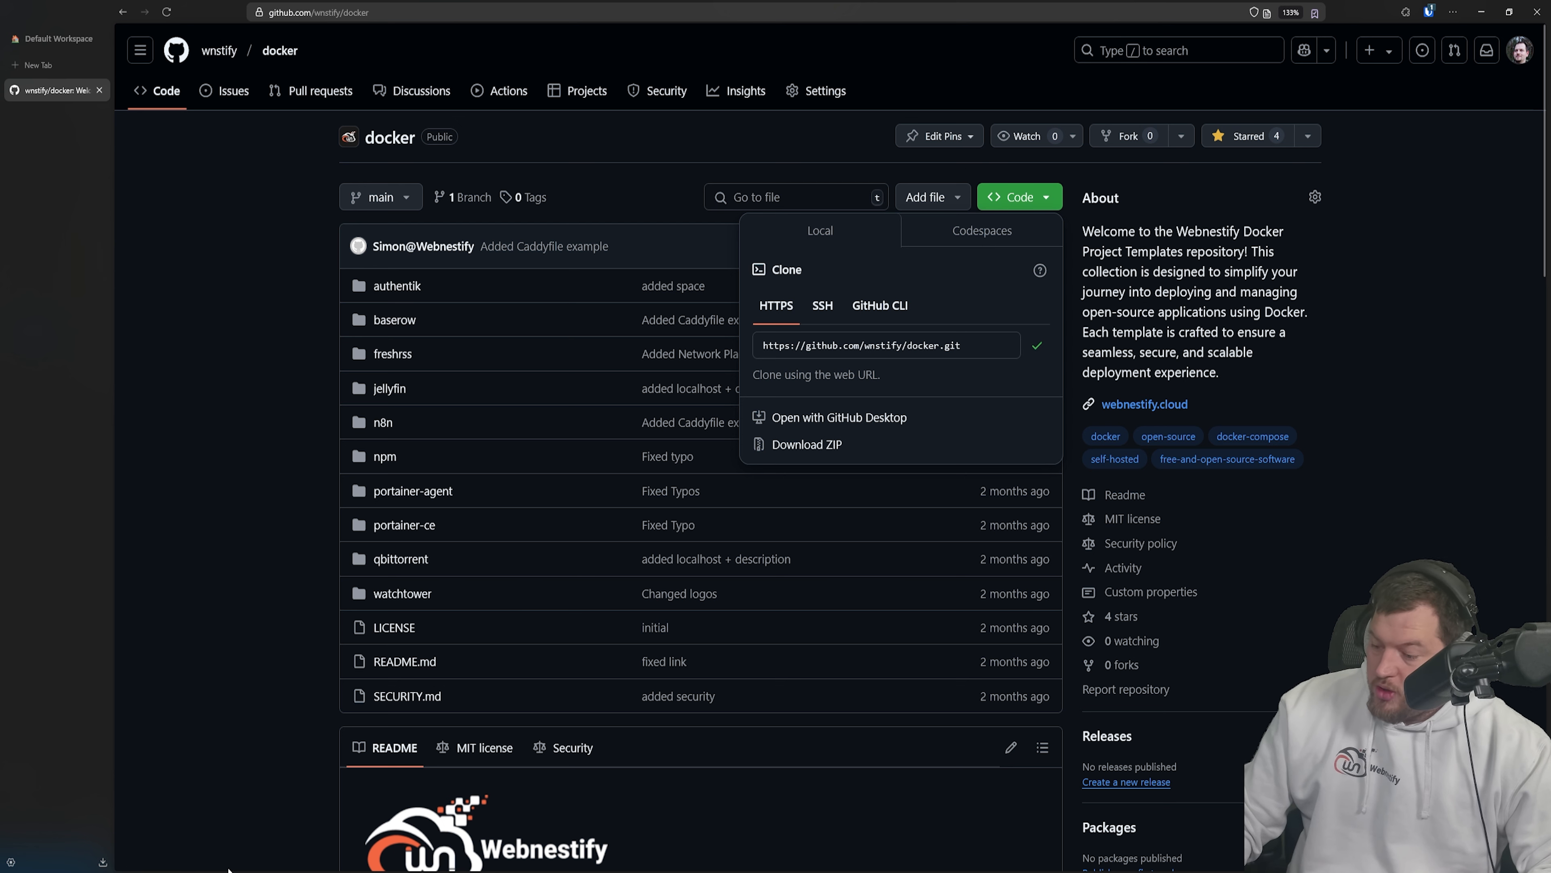
pyautogui.moveTo(228, 869)
pyautogui.click(326, 819)
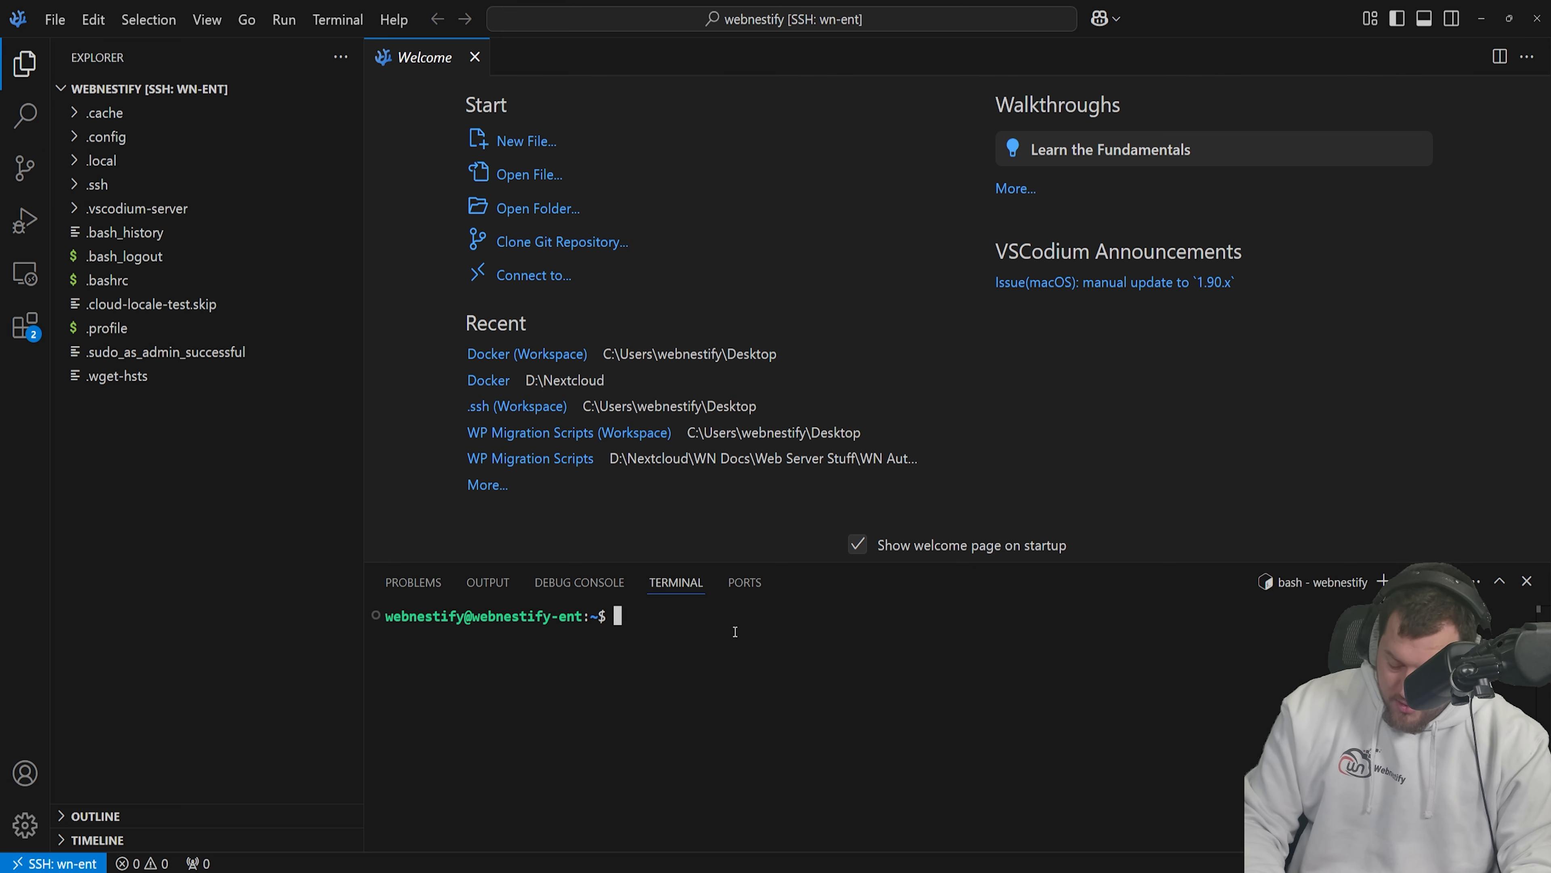
# - Git clone the docker repository on the server and open docker/n8n/docker-compose.yml
pyautogui.write('git clone')
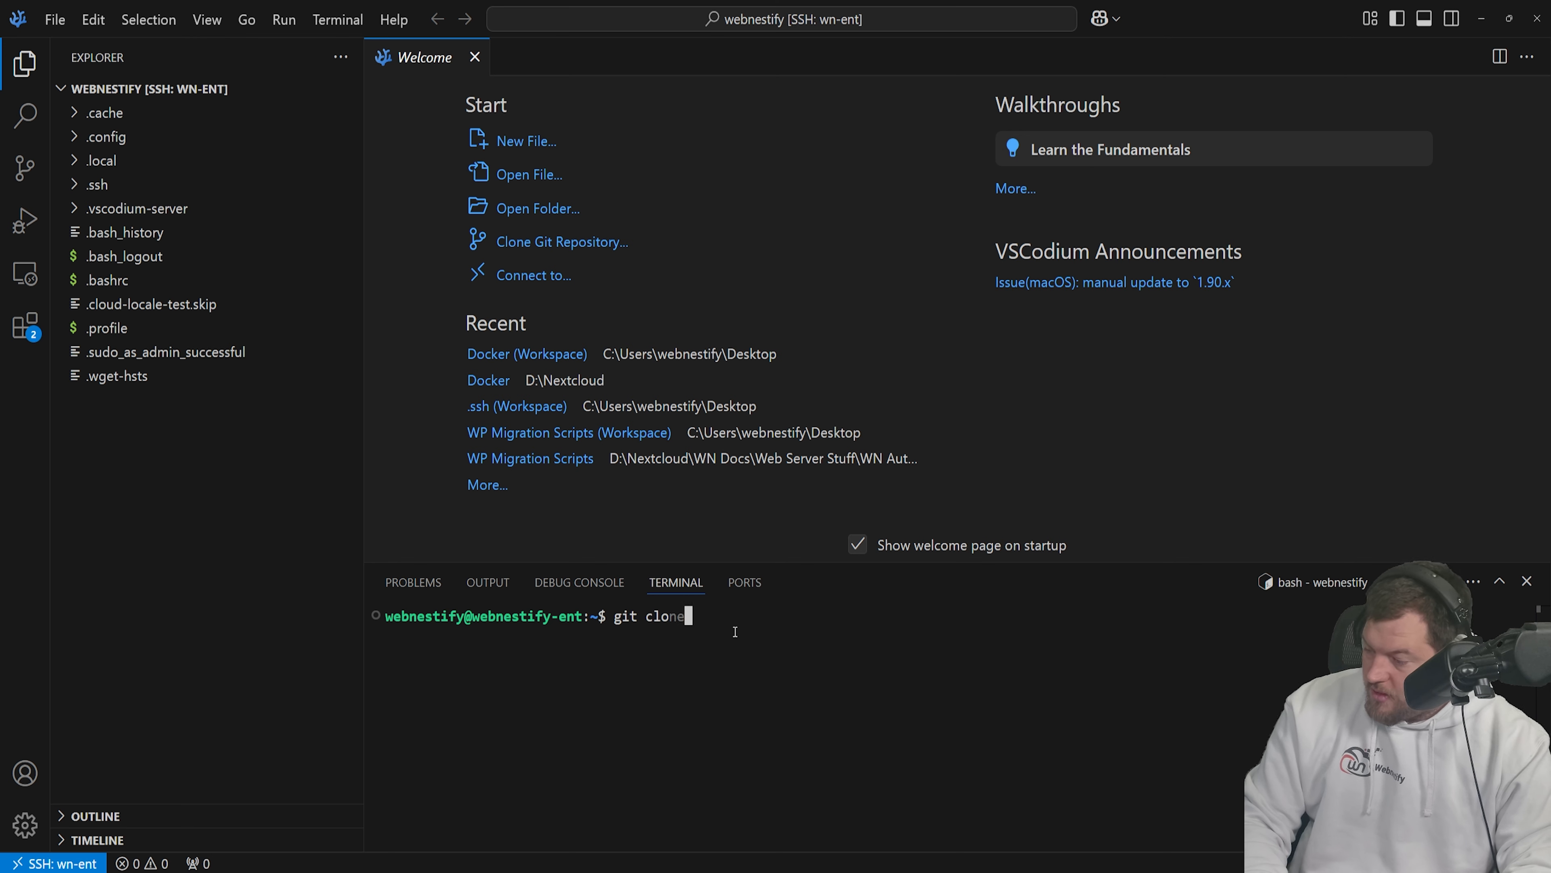
pyautogui.write('https://github.com/wnstify/docker.git')
pyautogui.press('Return')
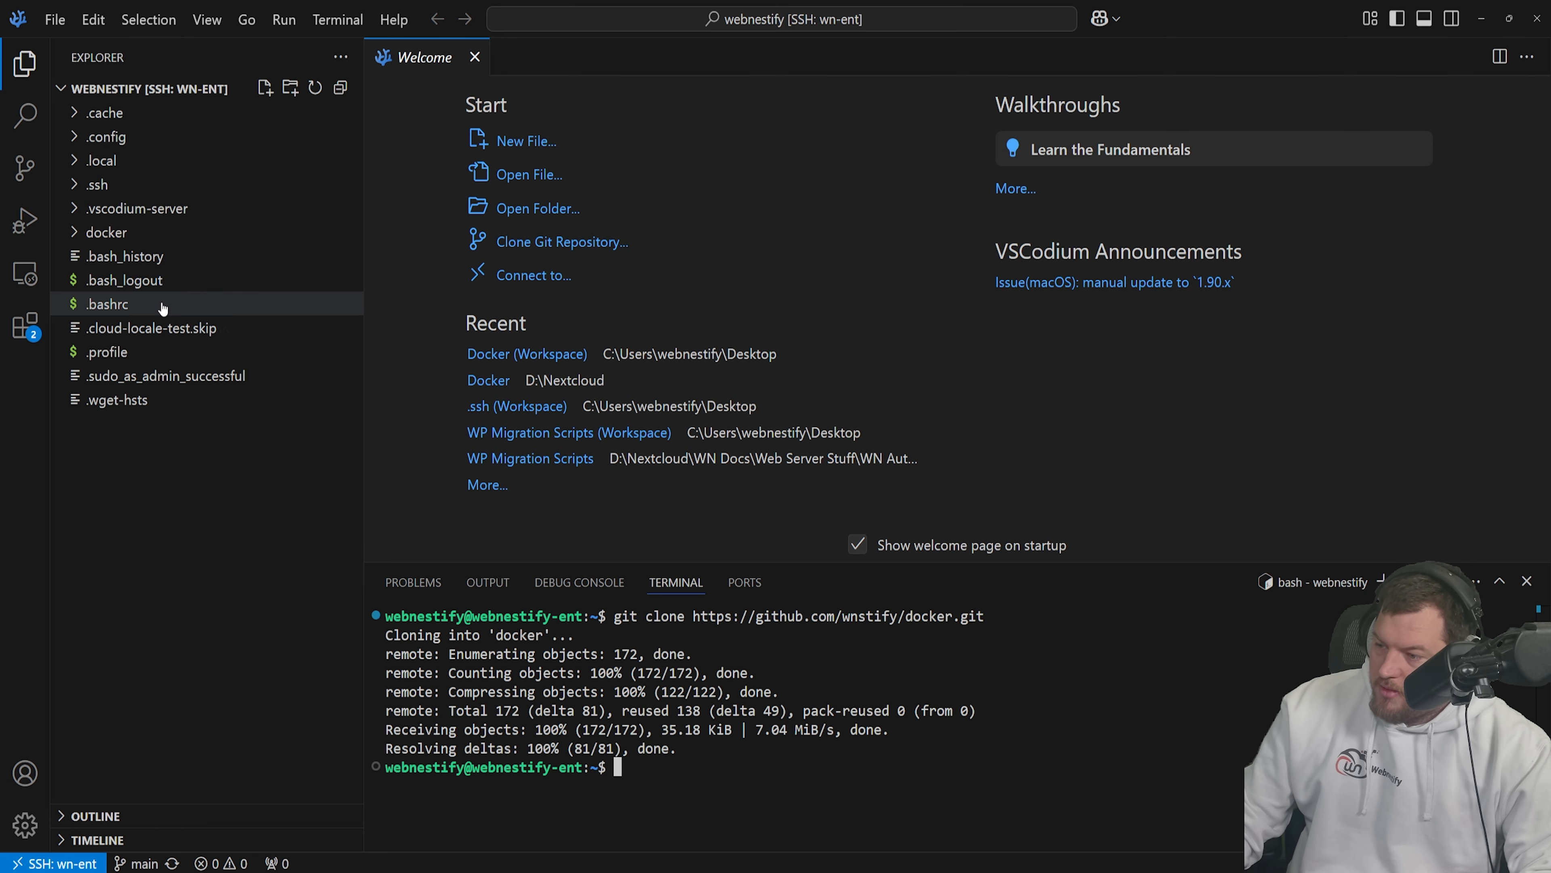
pyautogui.click(182, 240)
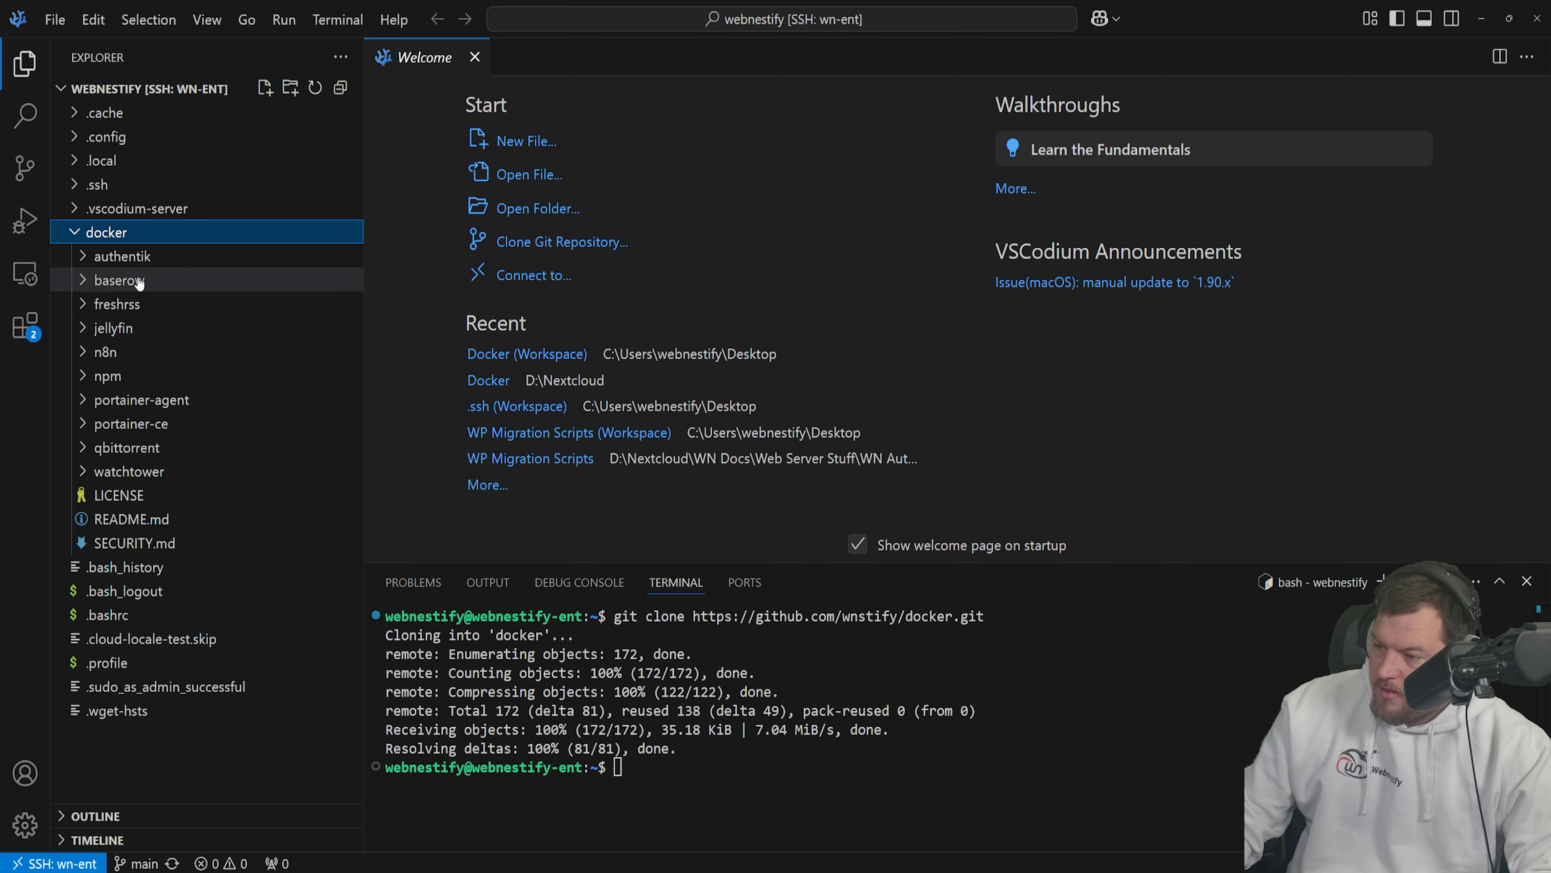
pyautogui.click(124, 351)
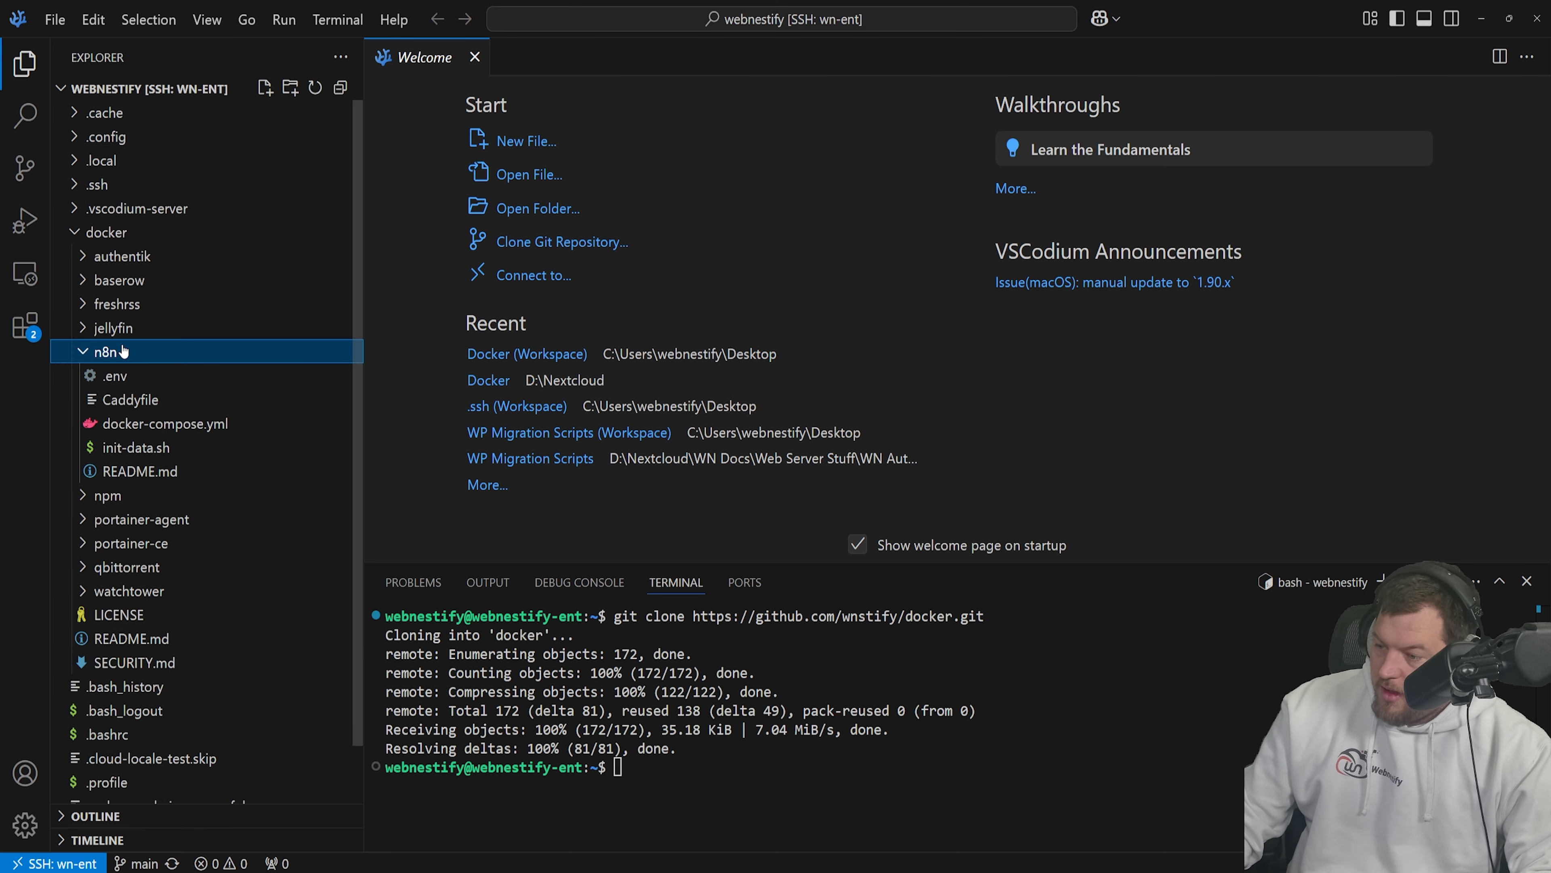
pyautogui.click(183, 424)
# - Inspect the Change Value comment on line 27, then return to GitHub and close the clone options
pyautogui.scroll(-1, 675, 347)
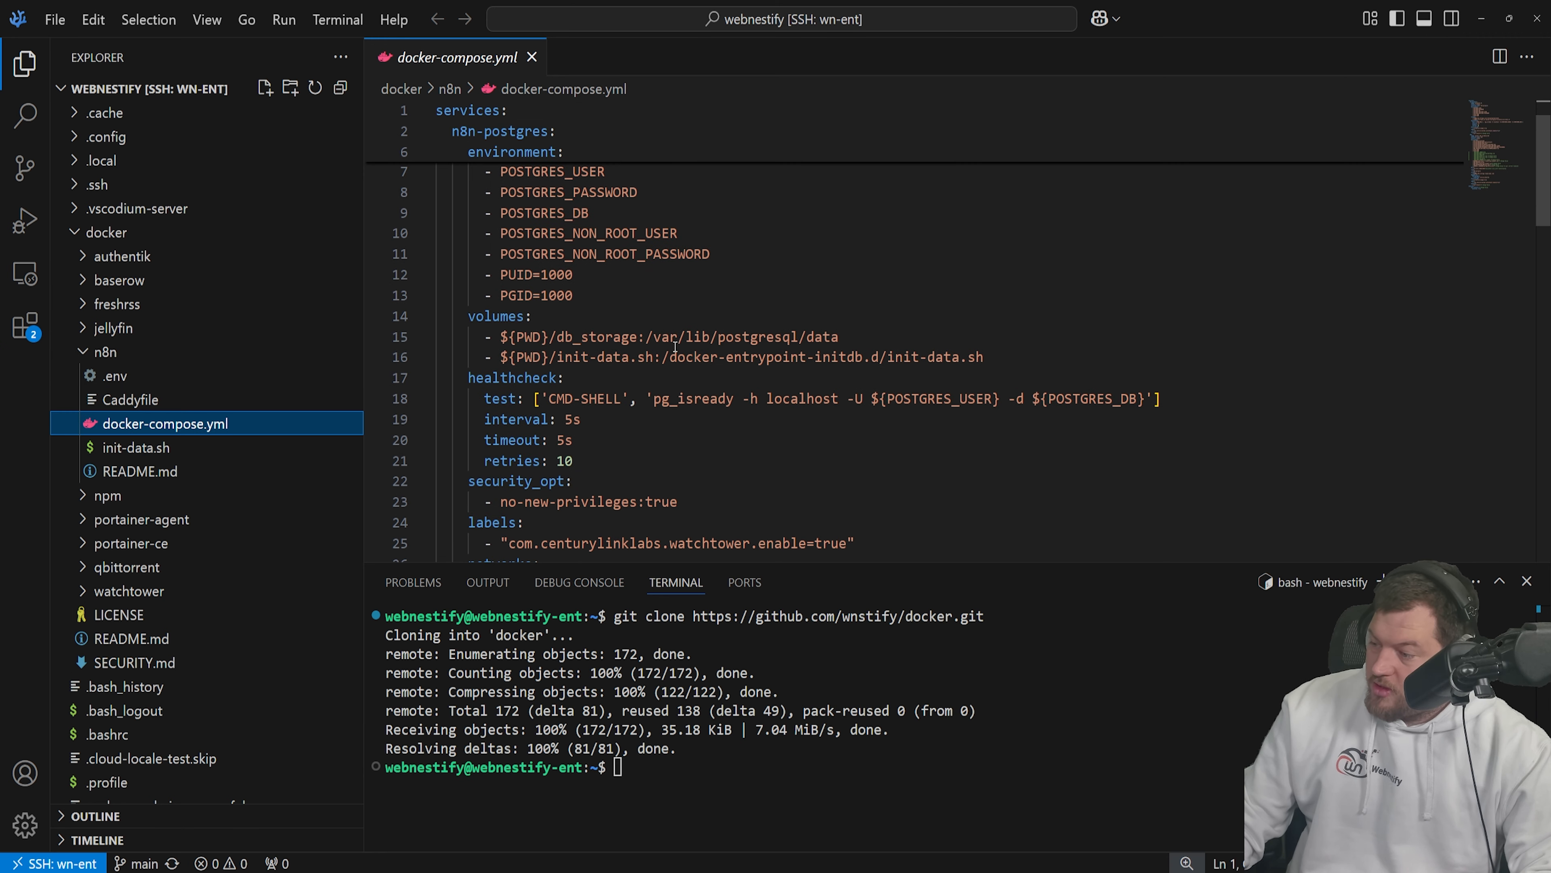
pyautogui.scroll(-2, 661, 276)
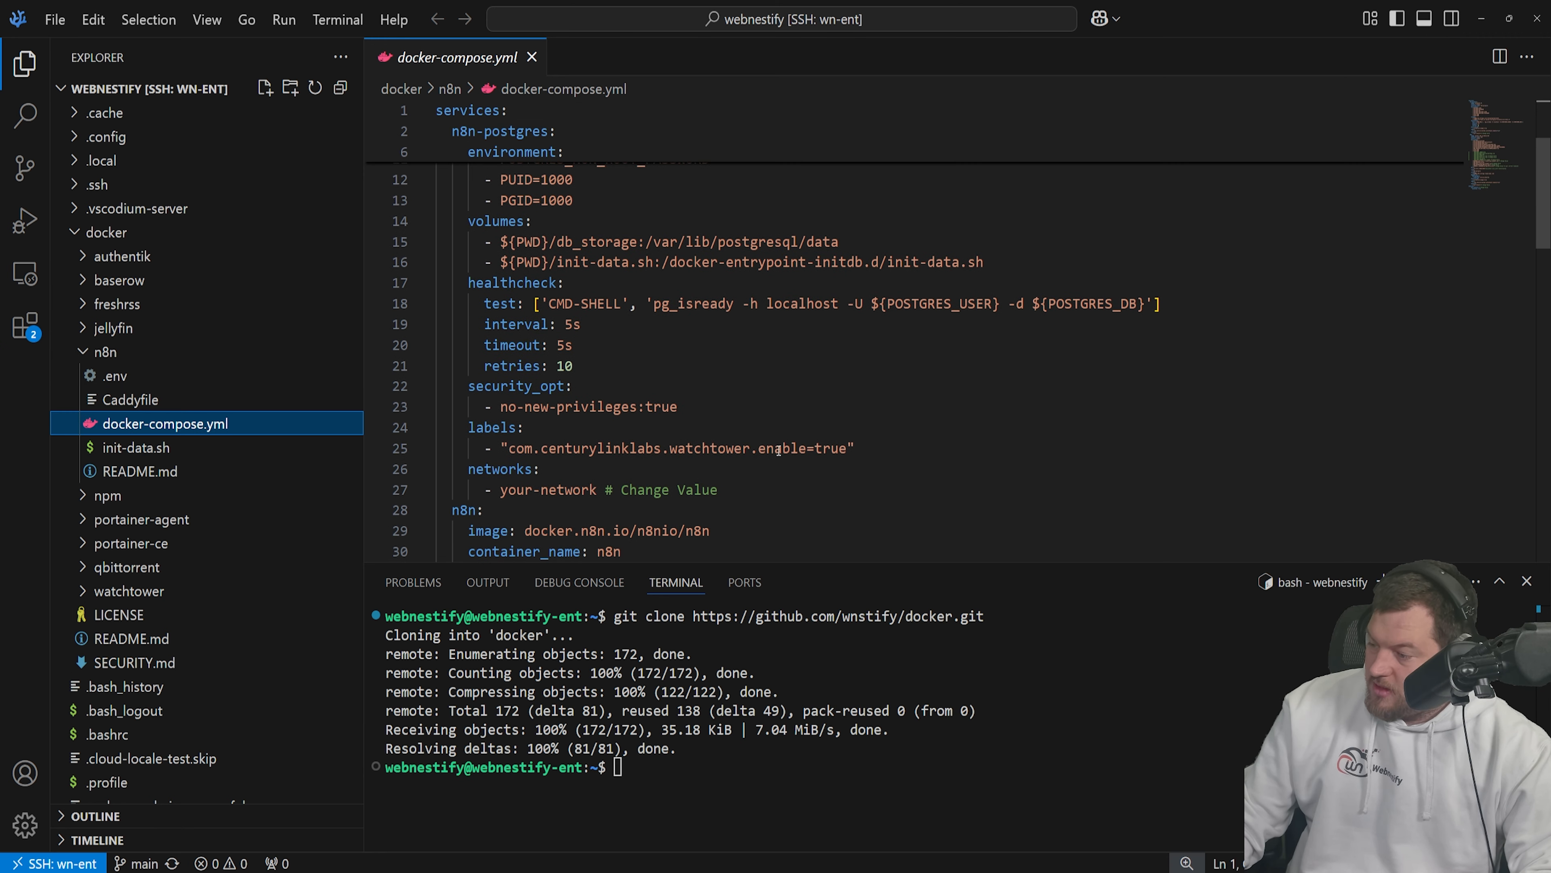
pyautogui.moveTo(719, 460); pyautogui.dragTo(616, 456)
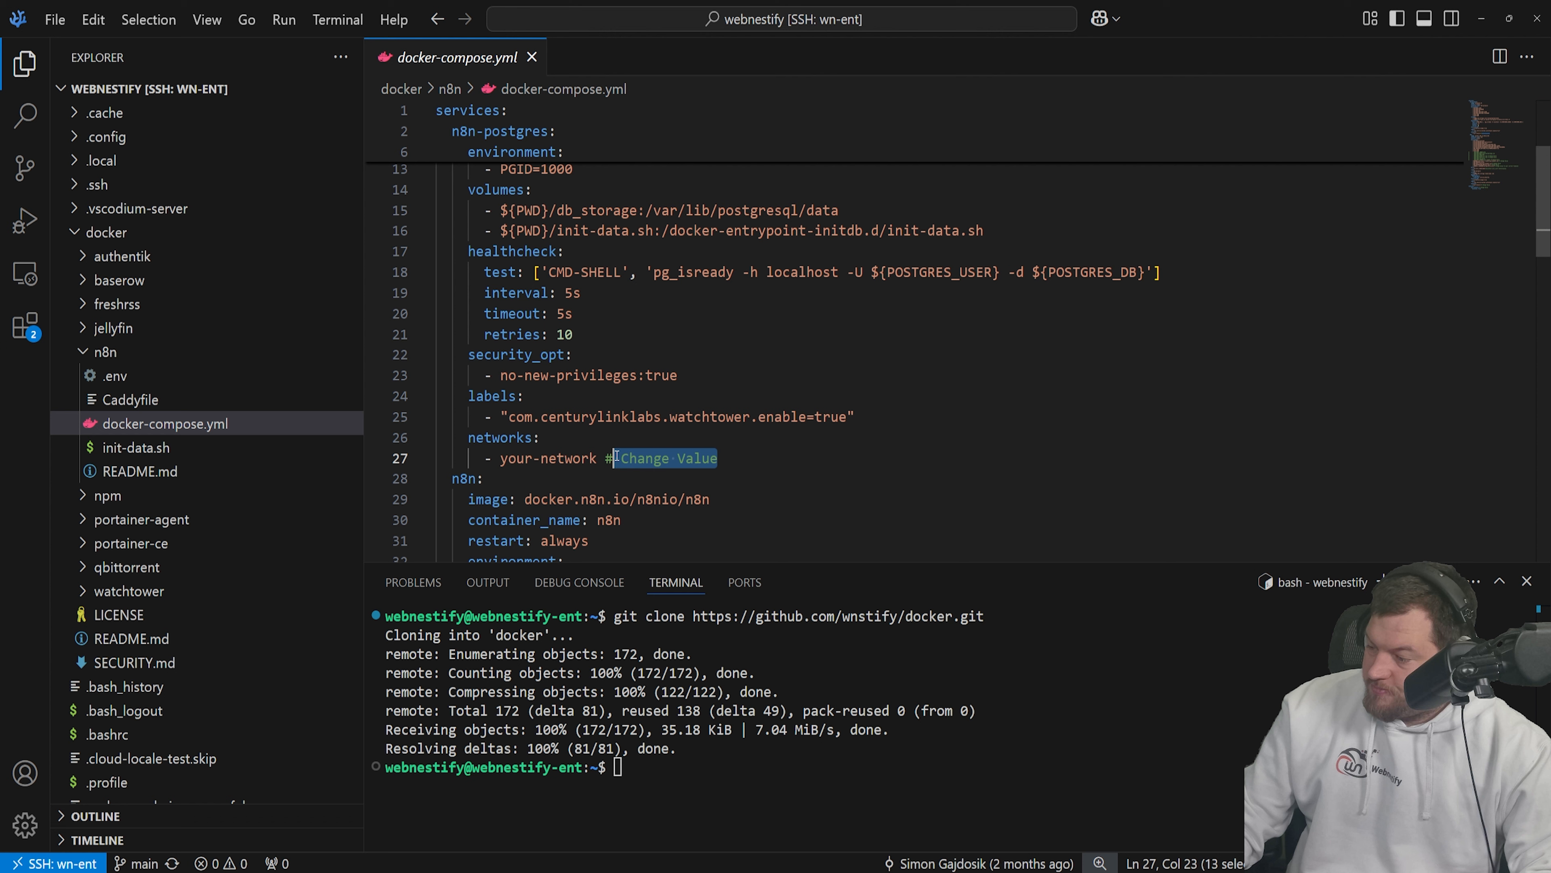
pyautogui.doubleClick(648, 457)
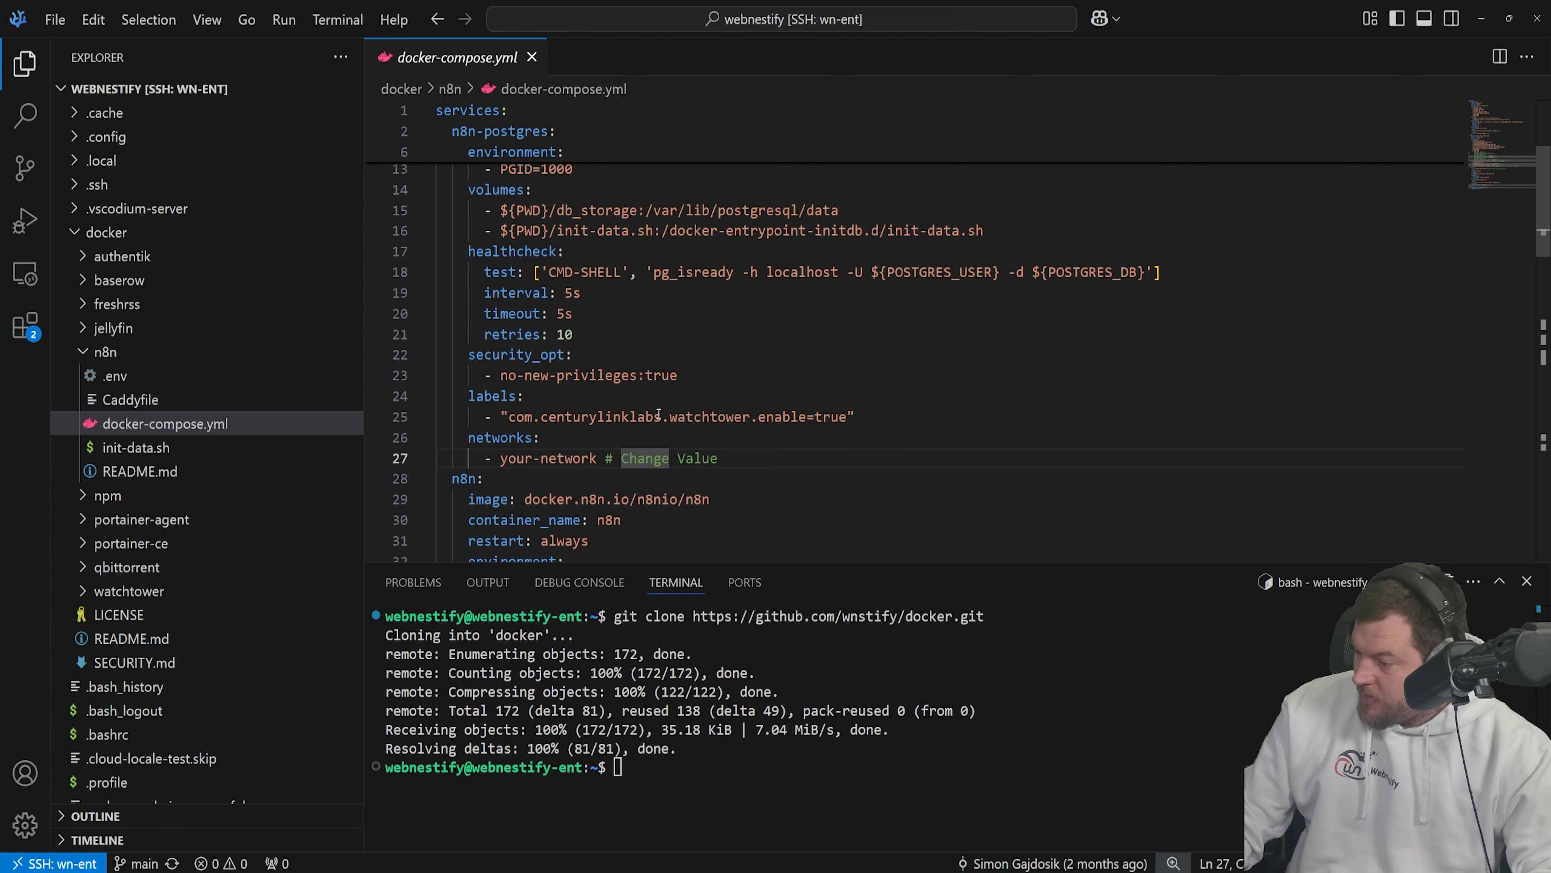
pyautogui.click(527, 395)
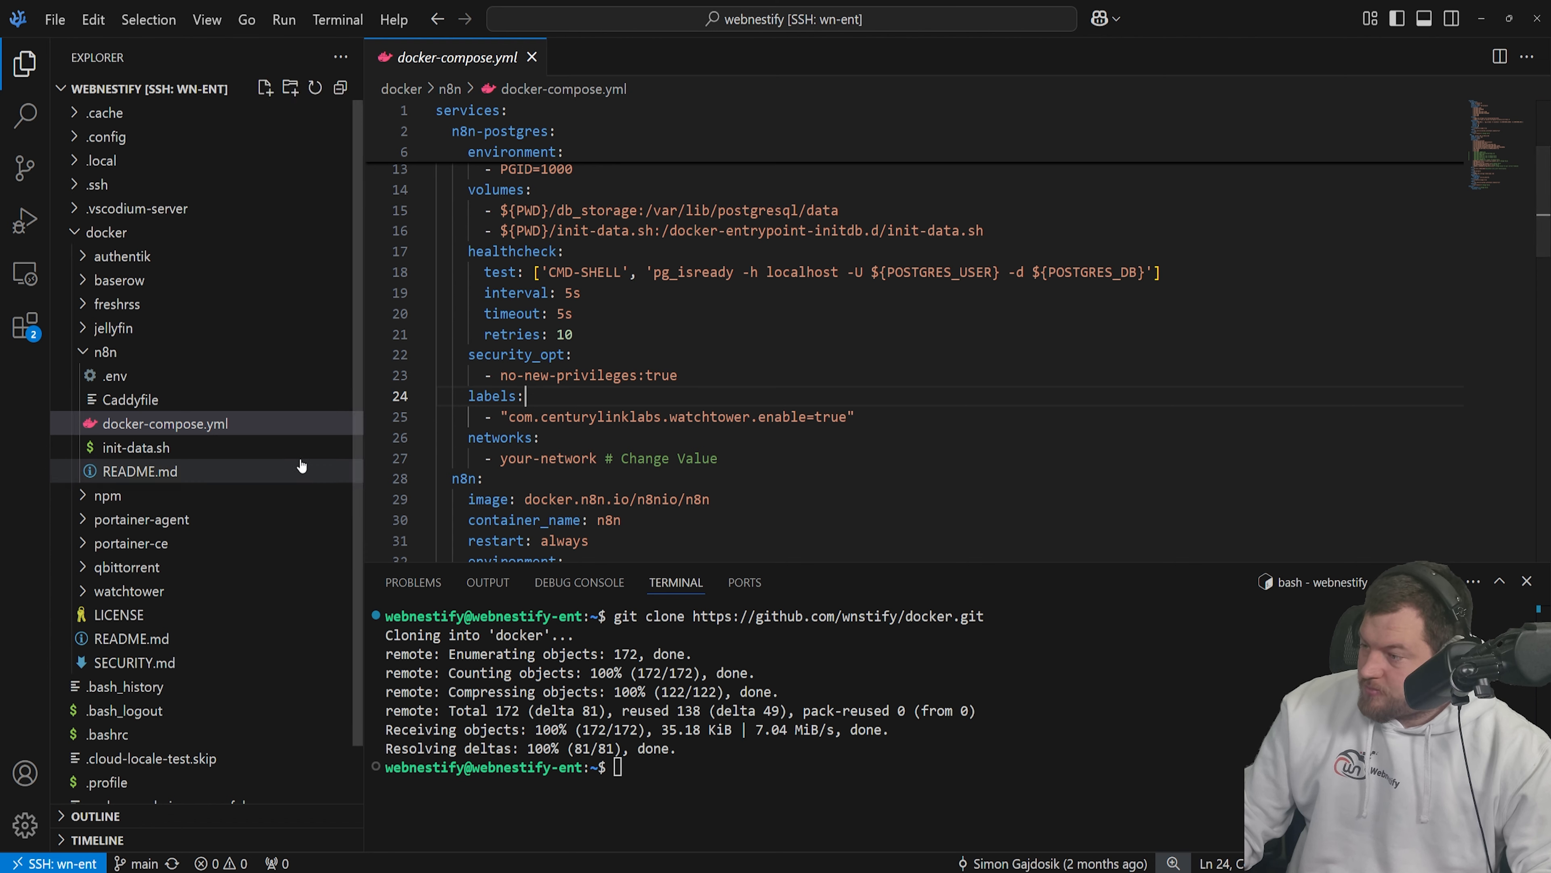
pyautogui.moveTo(61, 872)
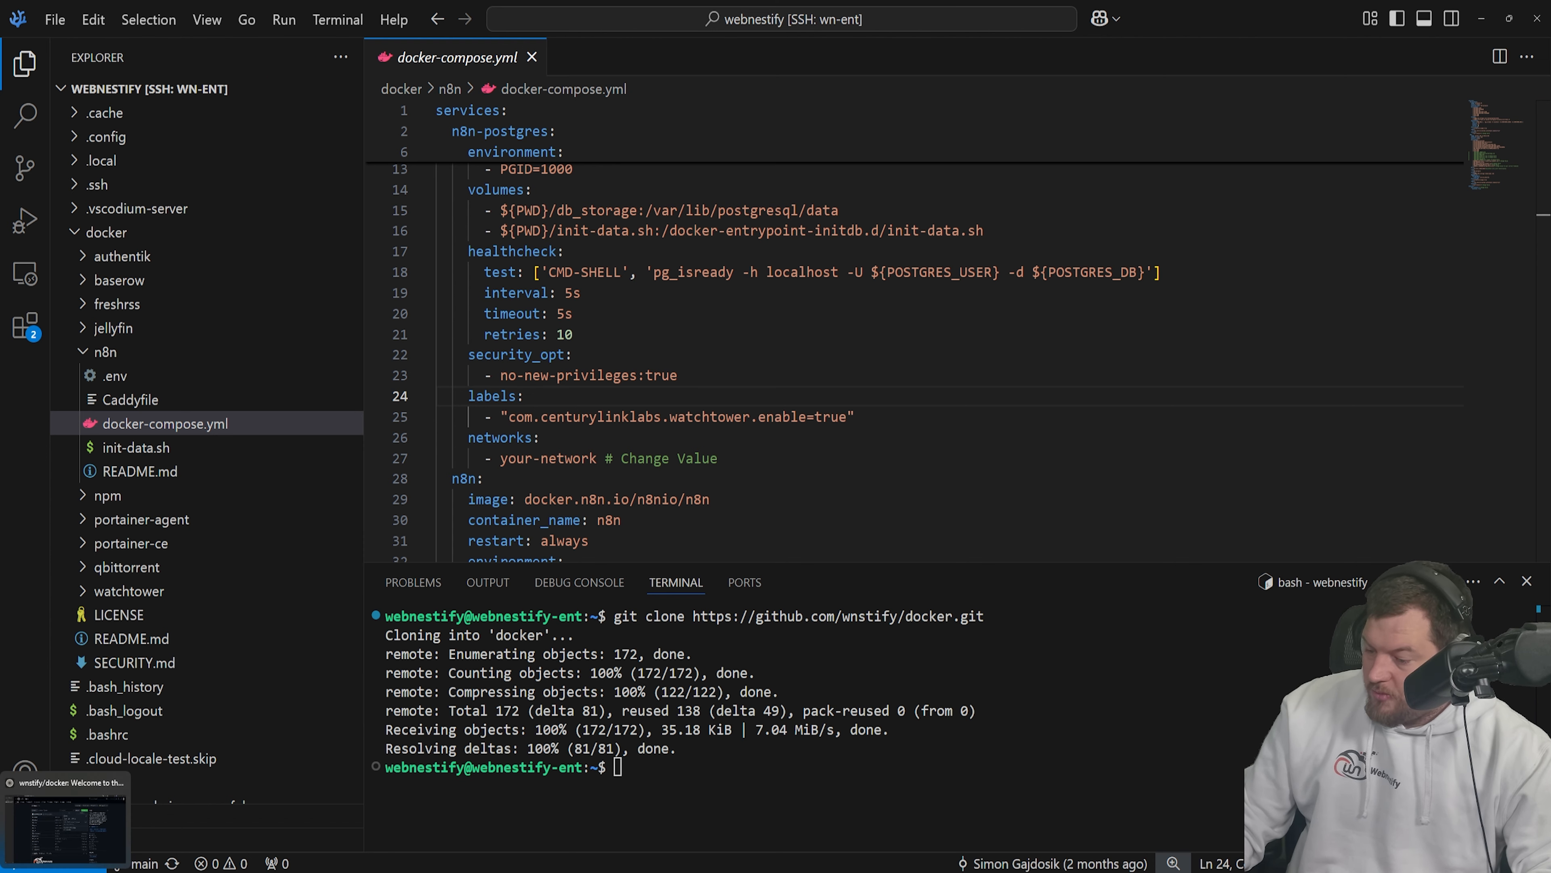
pyautogui.click(76, 833)
pyautogui.click(780, 164)
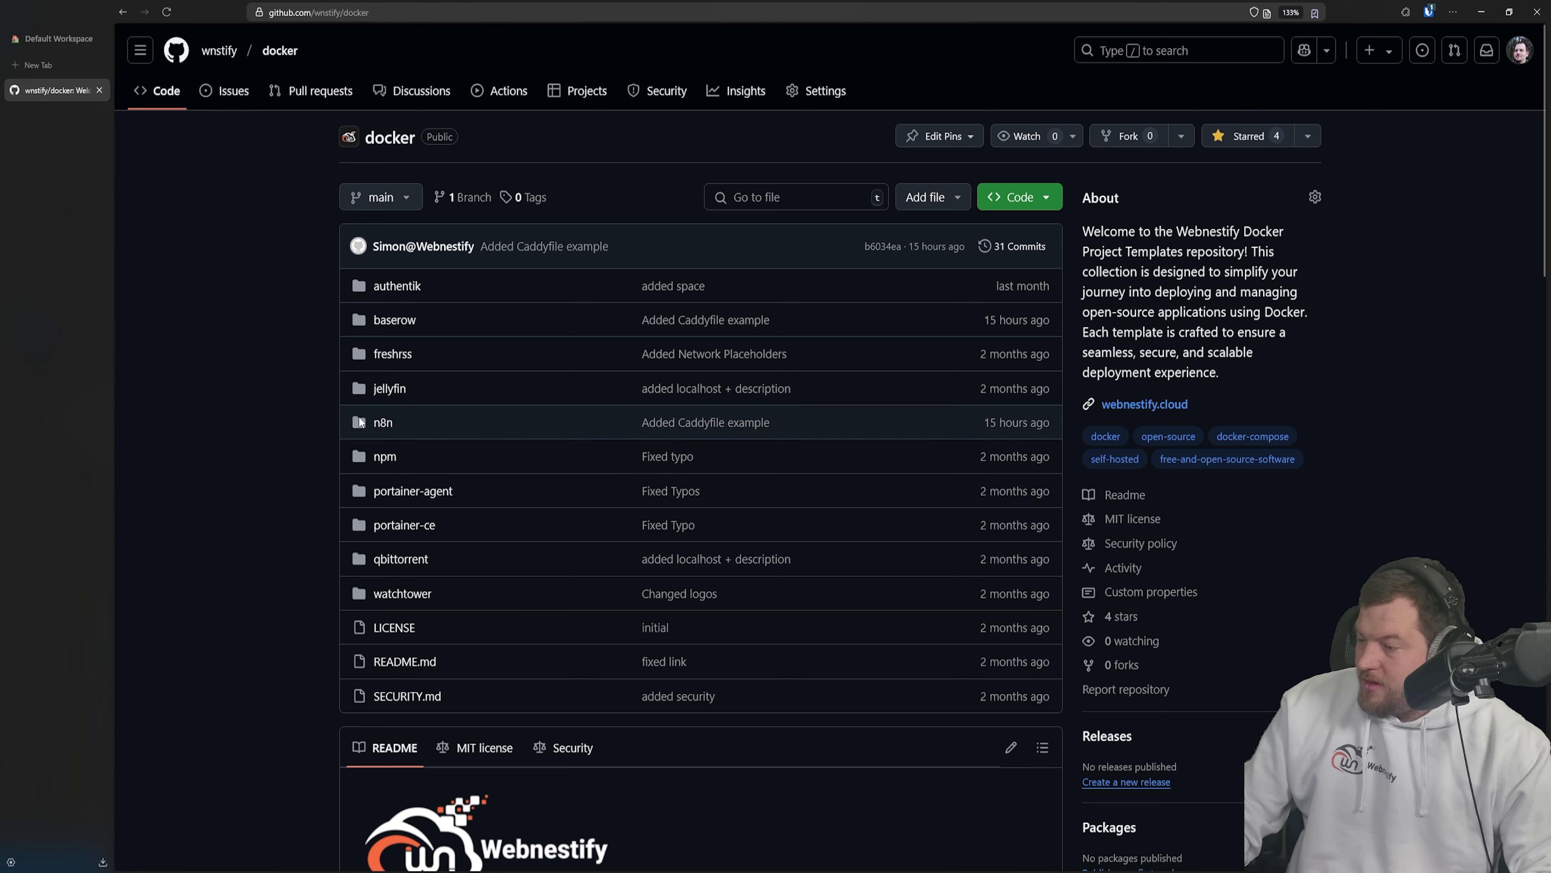
pyautogui.click(391, 319)
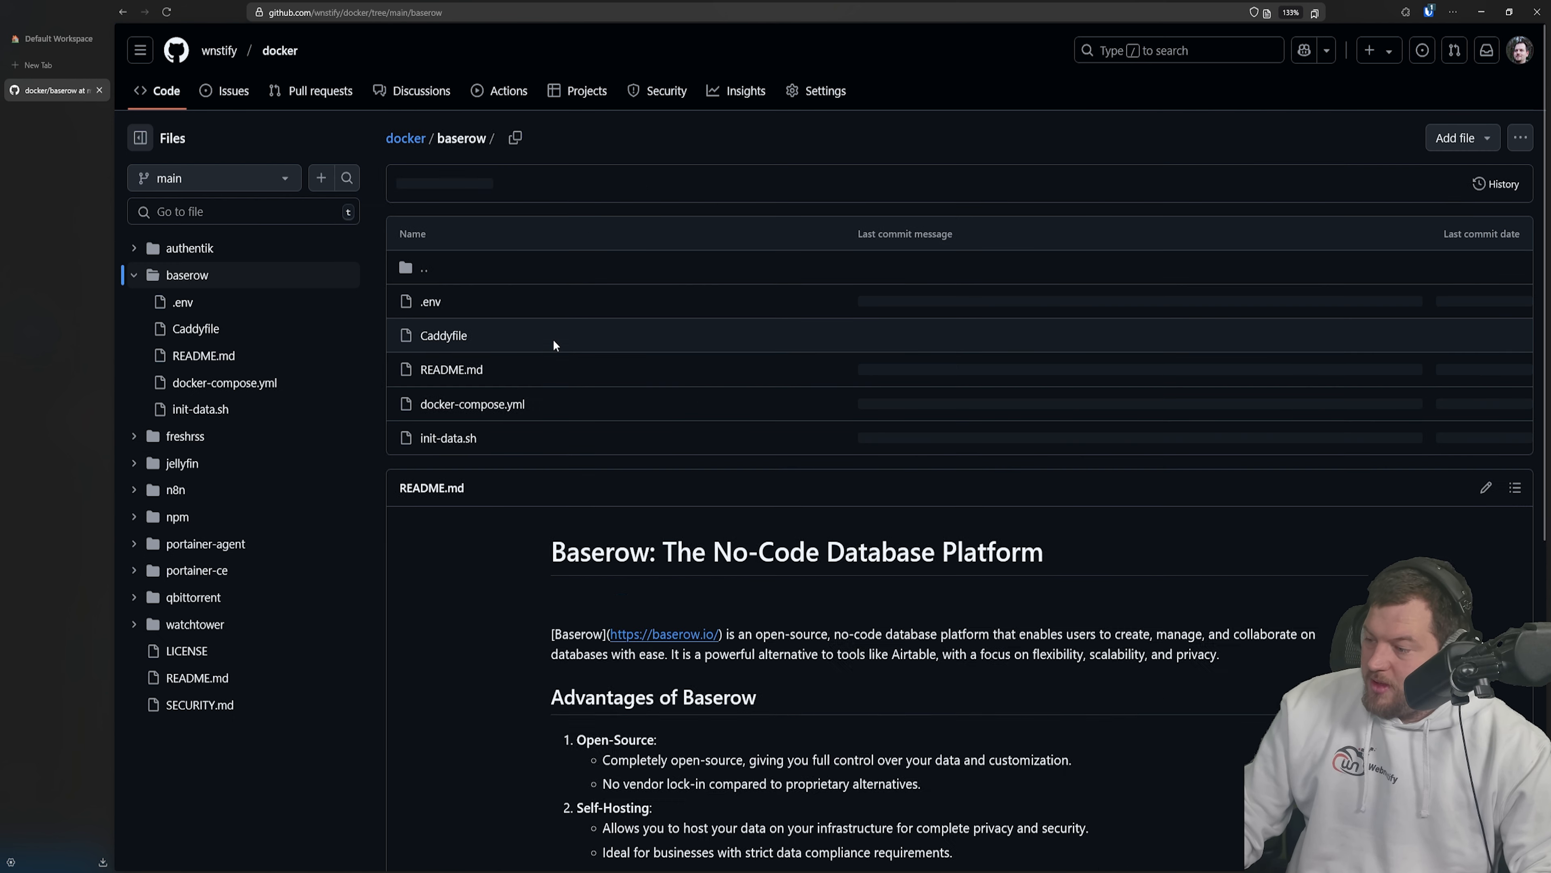
pyautogui.click(479, 404)
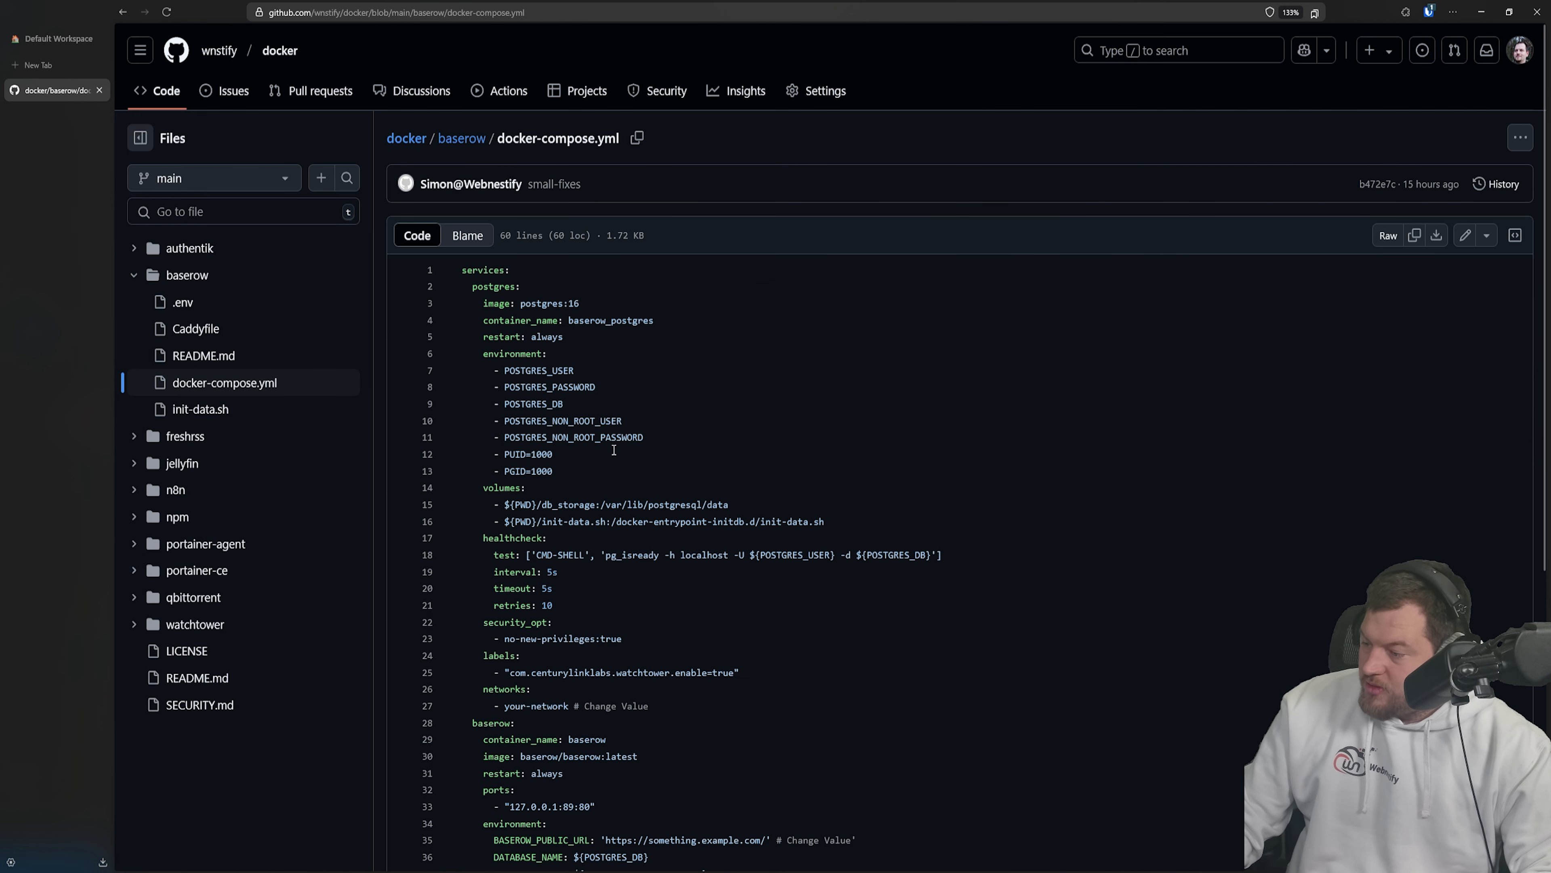
pyautogui.click(537, 504)
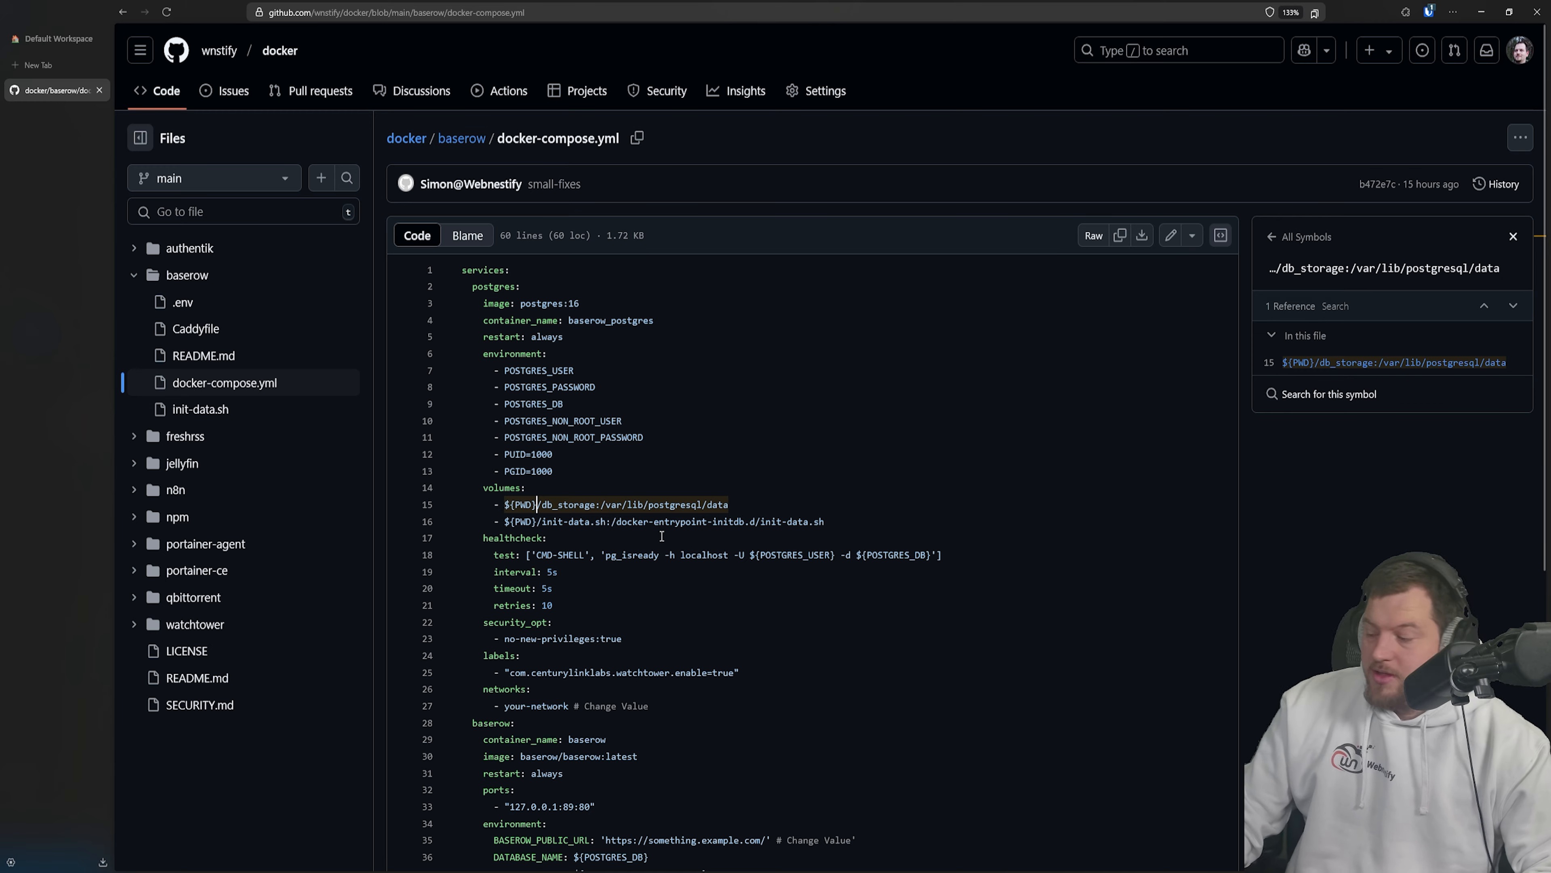
pyautogui.scroll(-5, 662, 536)
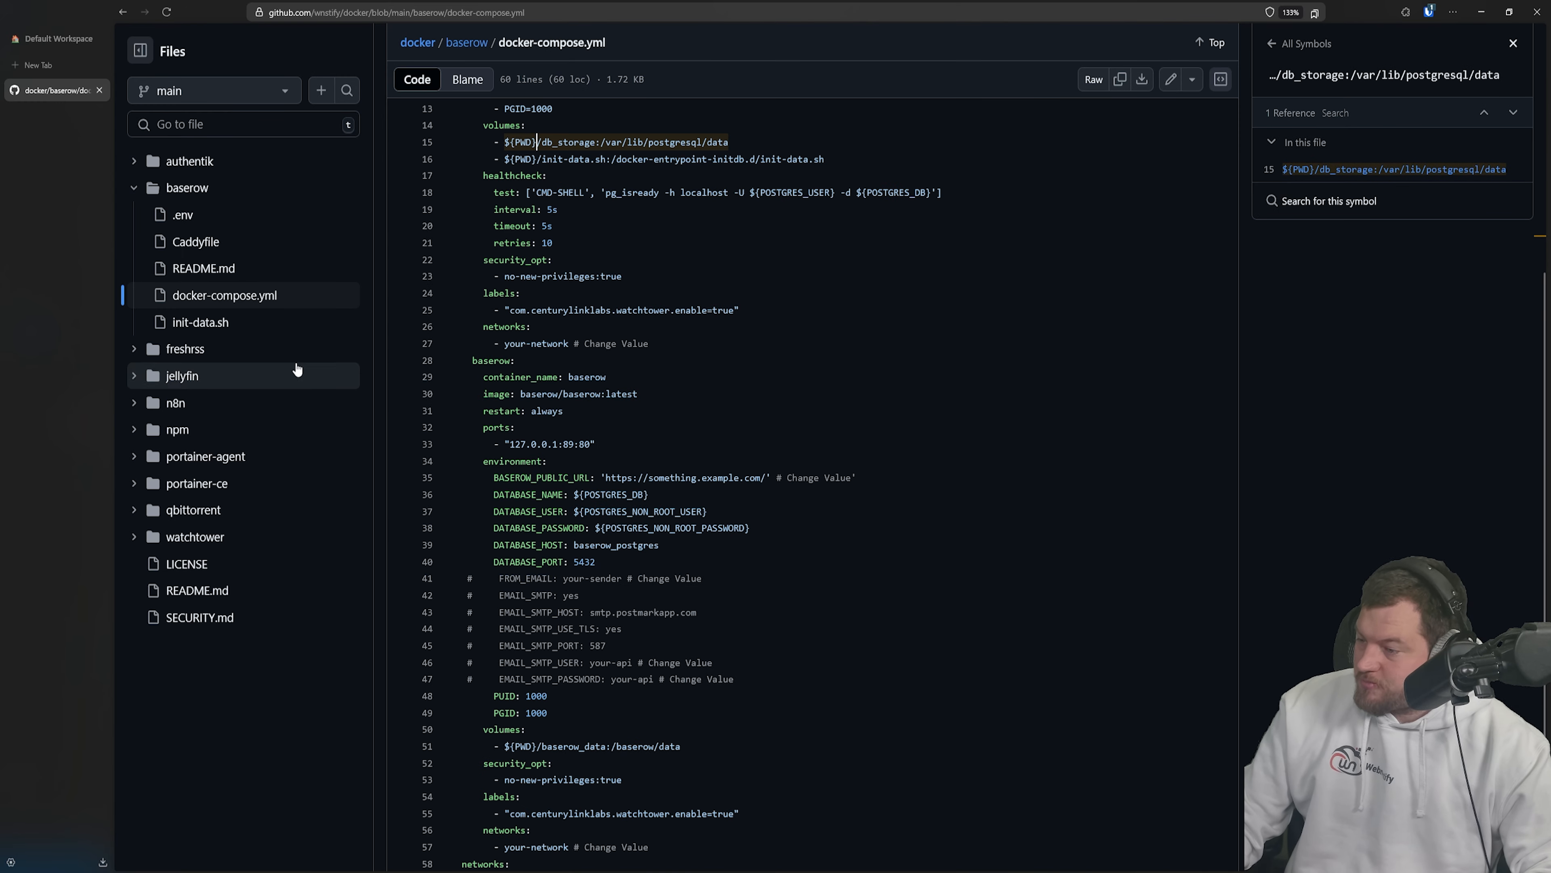
pyautogui.scroll(5, 721, 279)
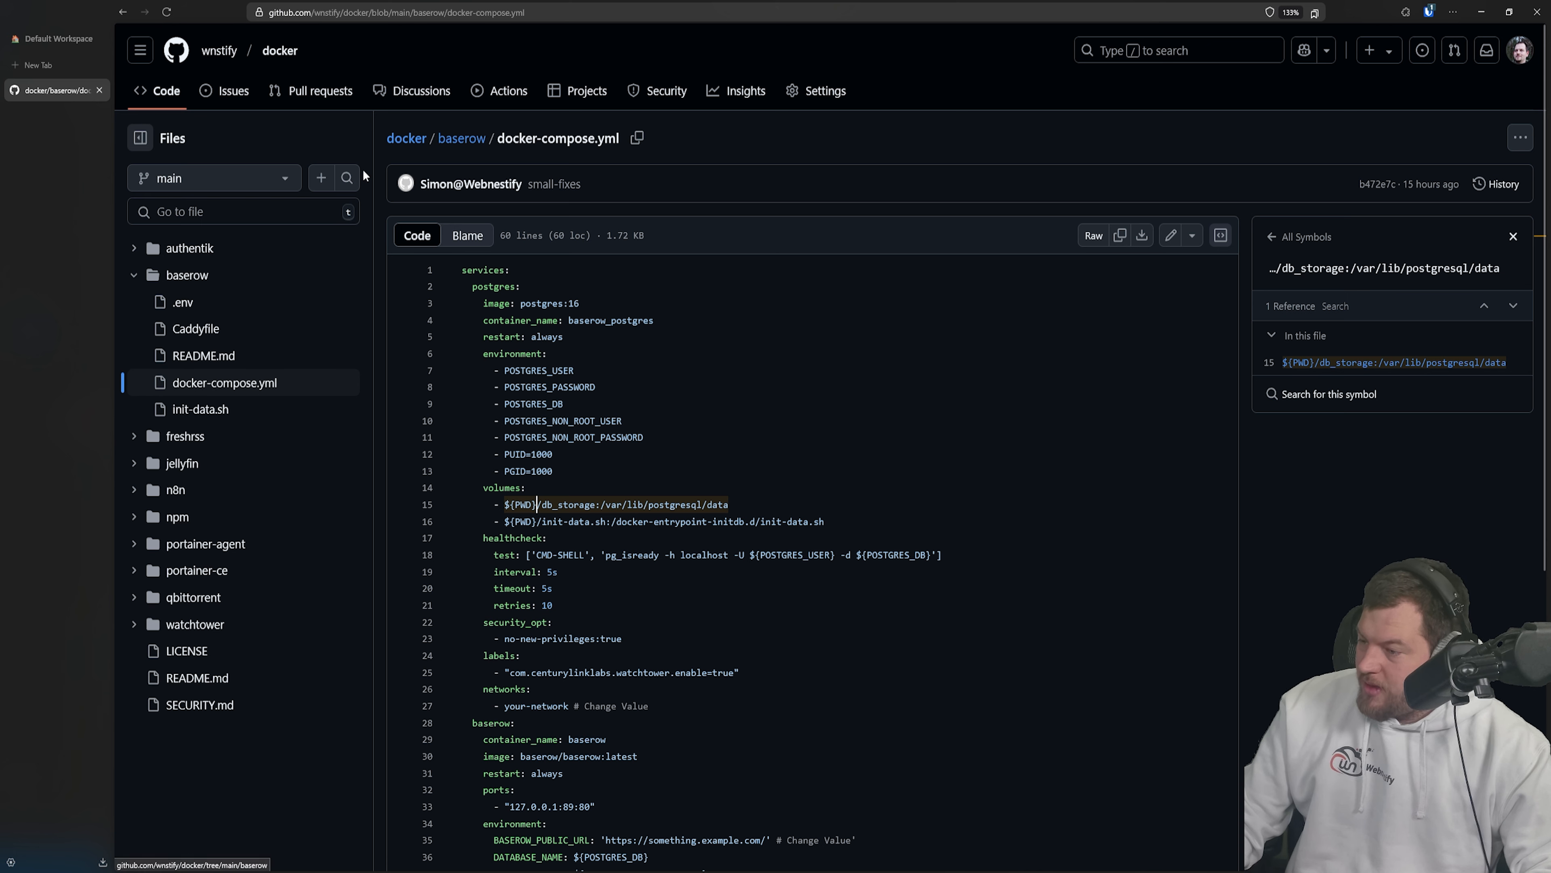
pyautogui.click(213, 280)
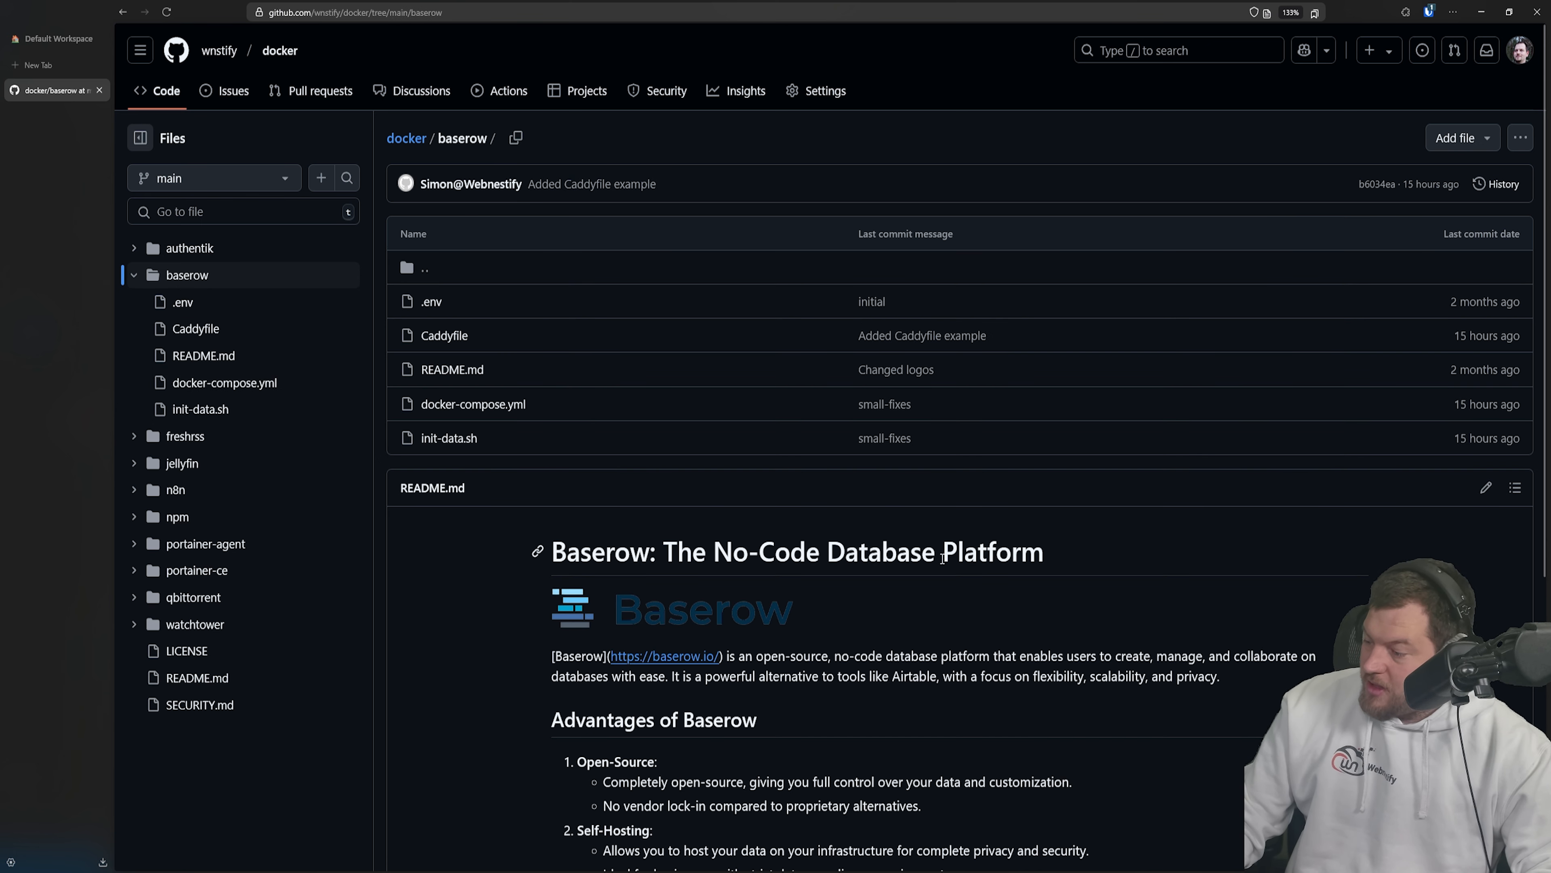
pyautogui.scroll(-4, 777, 383)
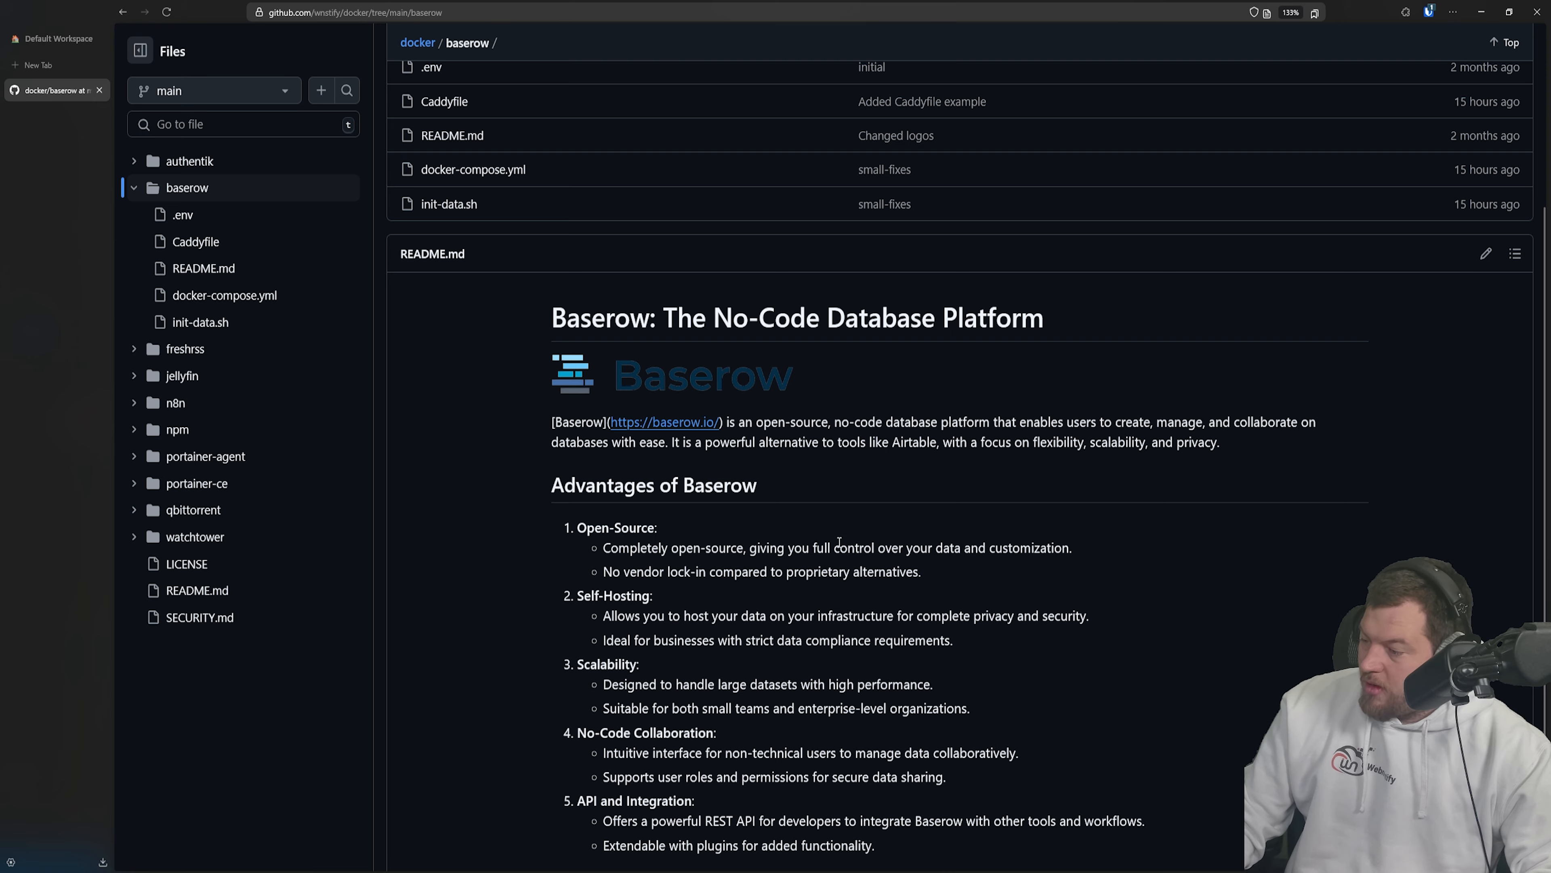
pyautogui.scroll(-3, 777, 383)
pyautogui.click(194, 377)
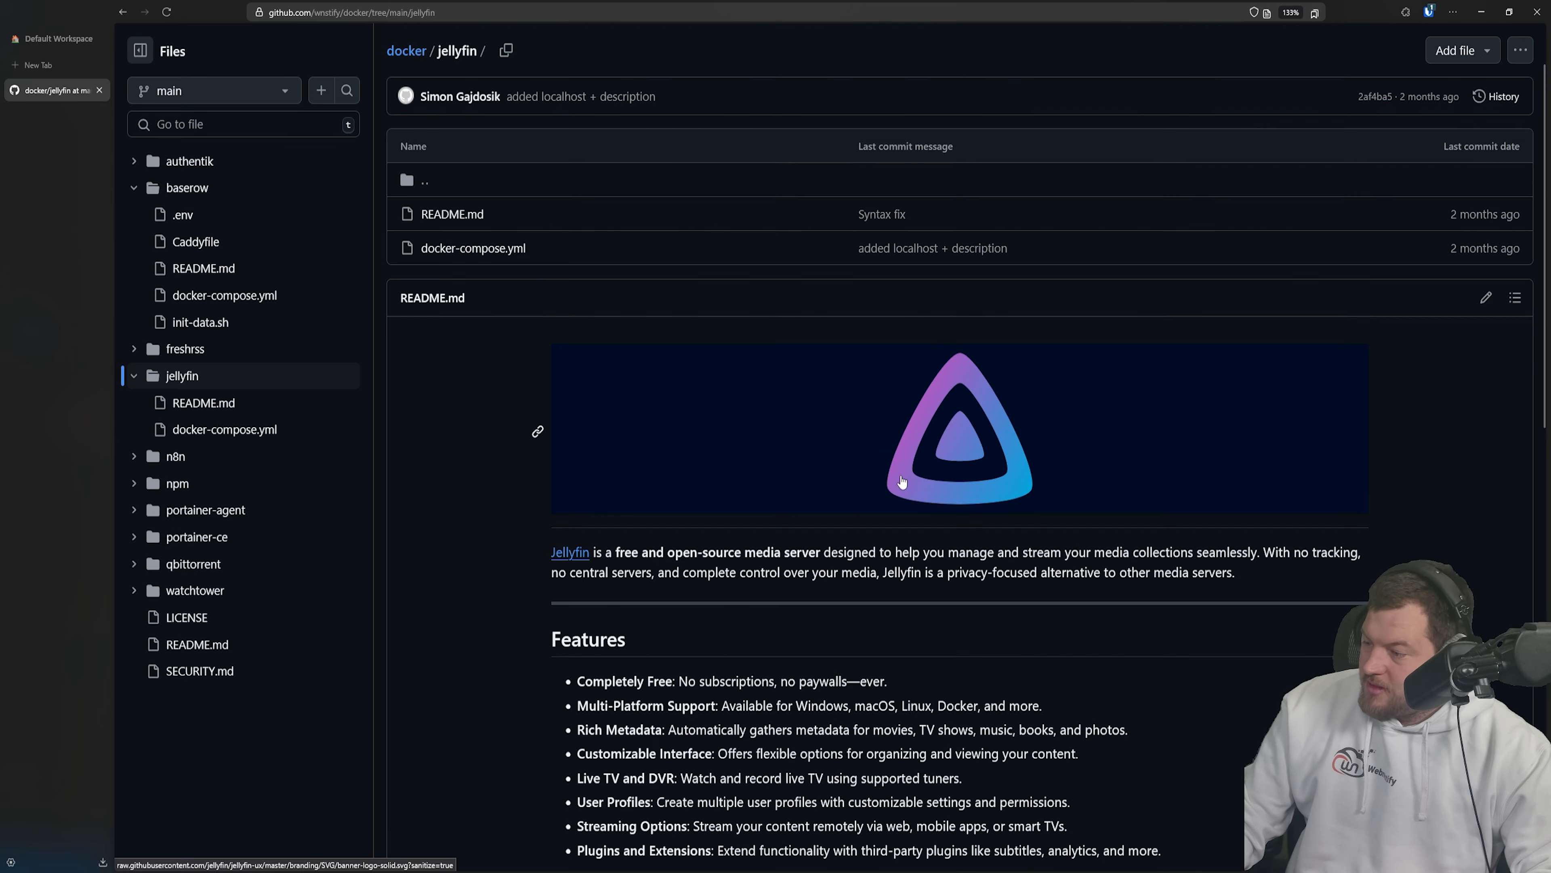
pyautogui.scroll(-5, 956, 544)
pyautogui.scroll(7, 891, 557)
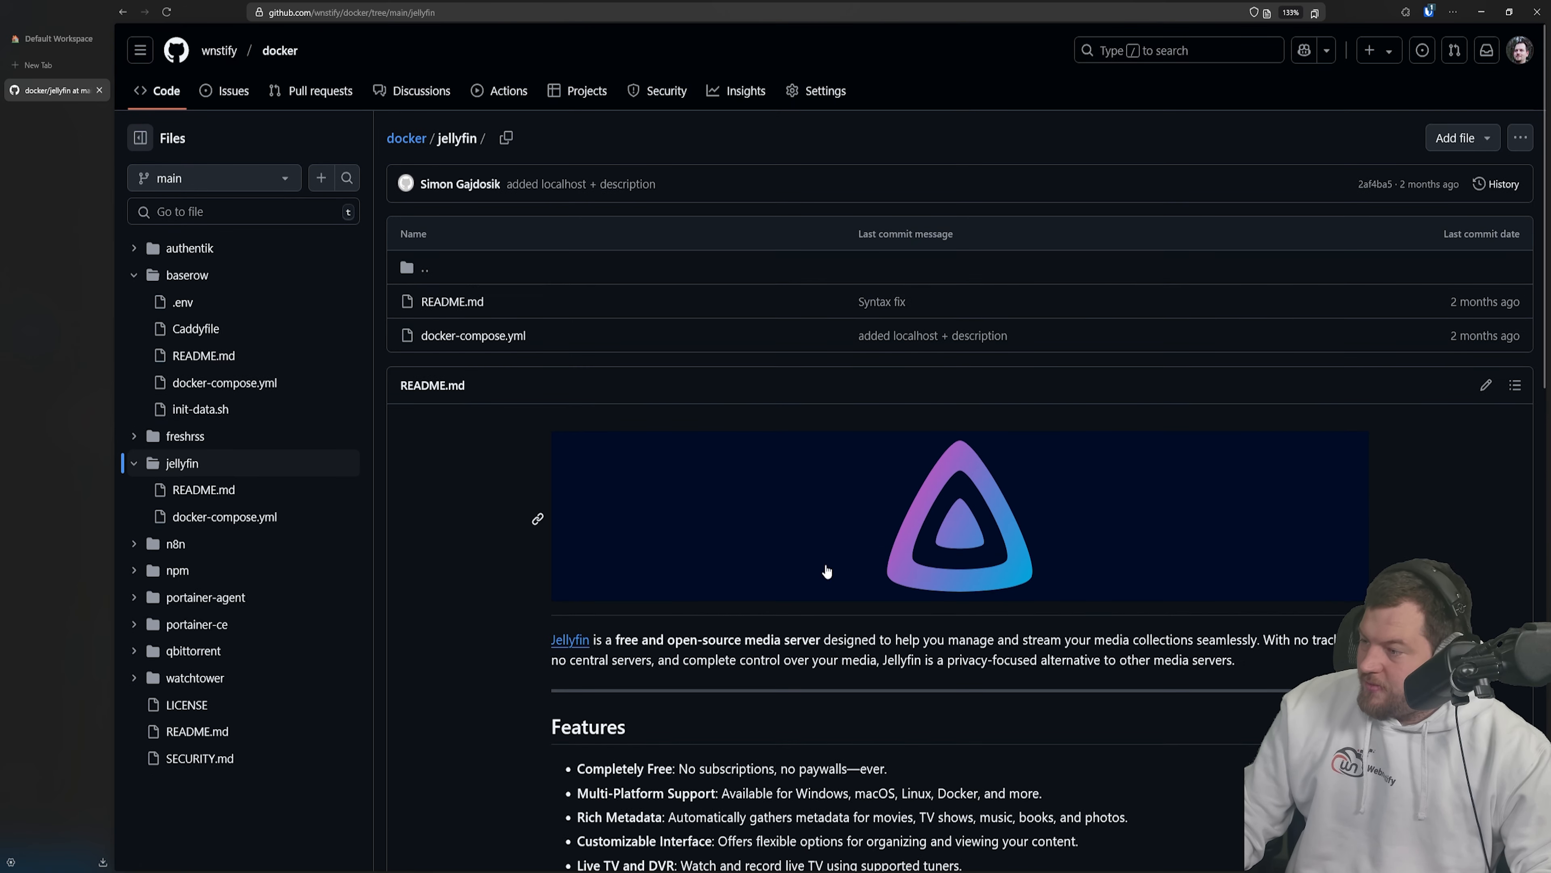
pyautogui.click(406, 138)
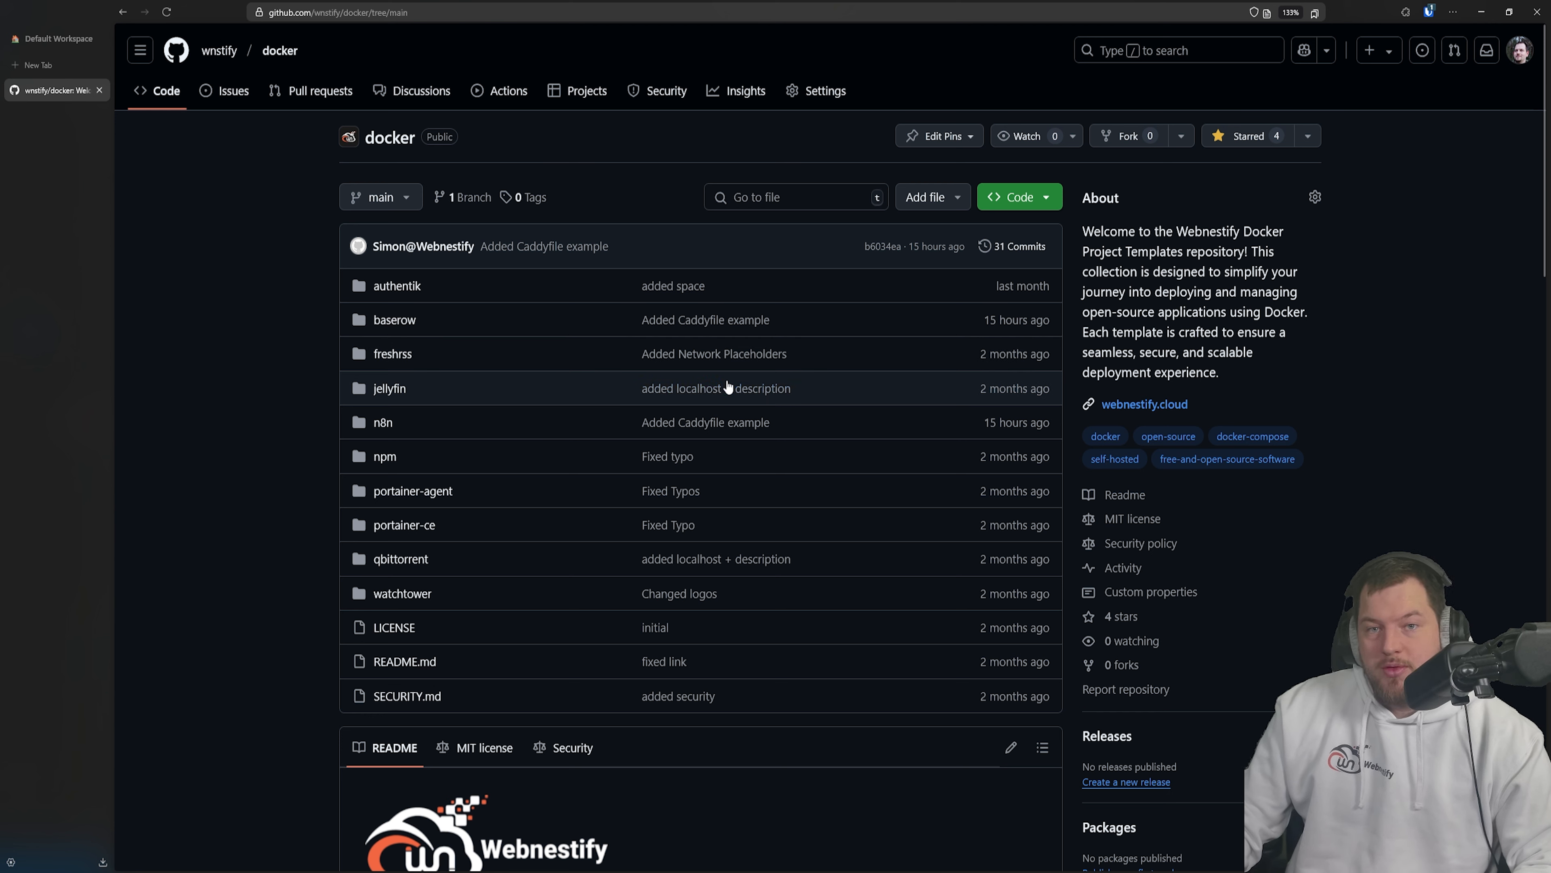
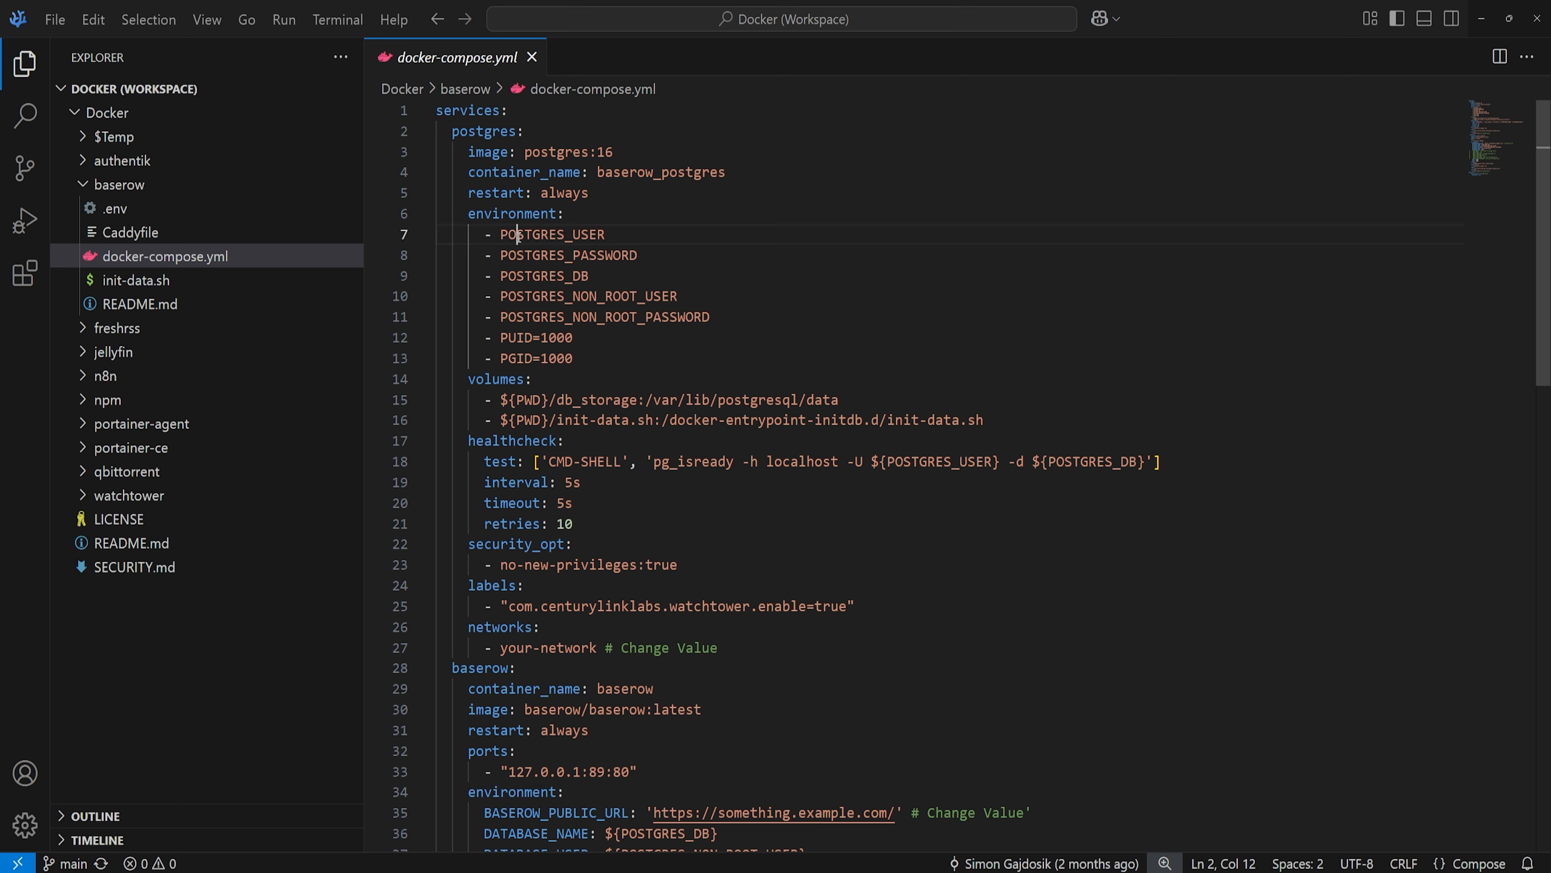
# - Review the Baserow compose file's POSTGRES_USER, db_storage folder, your-network name and 127.0.0.1:89 port mapping
pyautogui.click(567, 235)
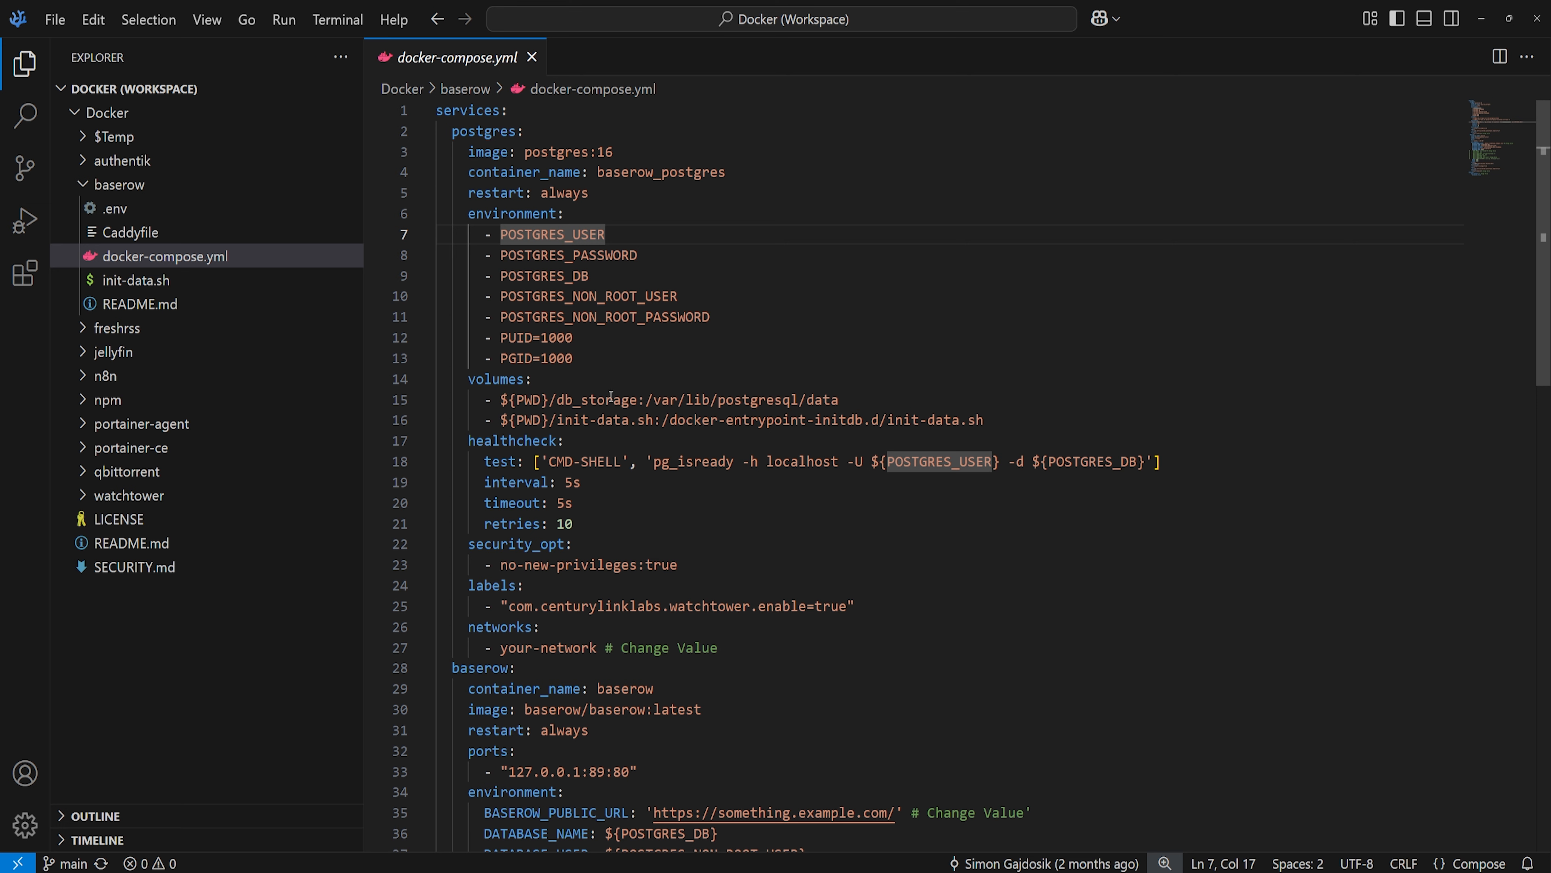
pyautogui.moveTo(557, 400); pyautogui.dragTo(631, 401)
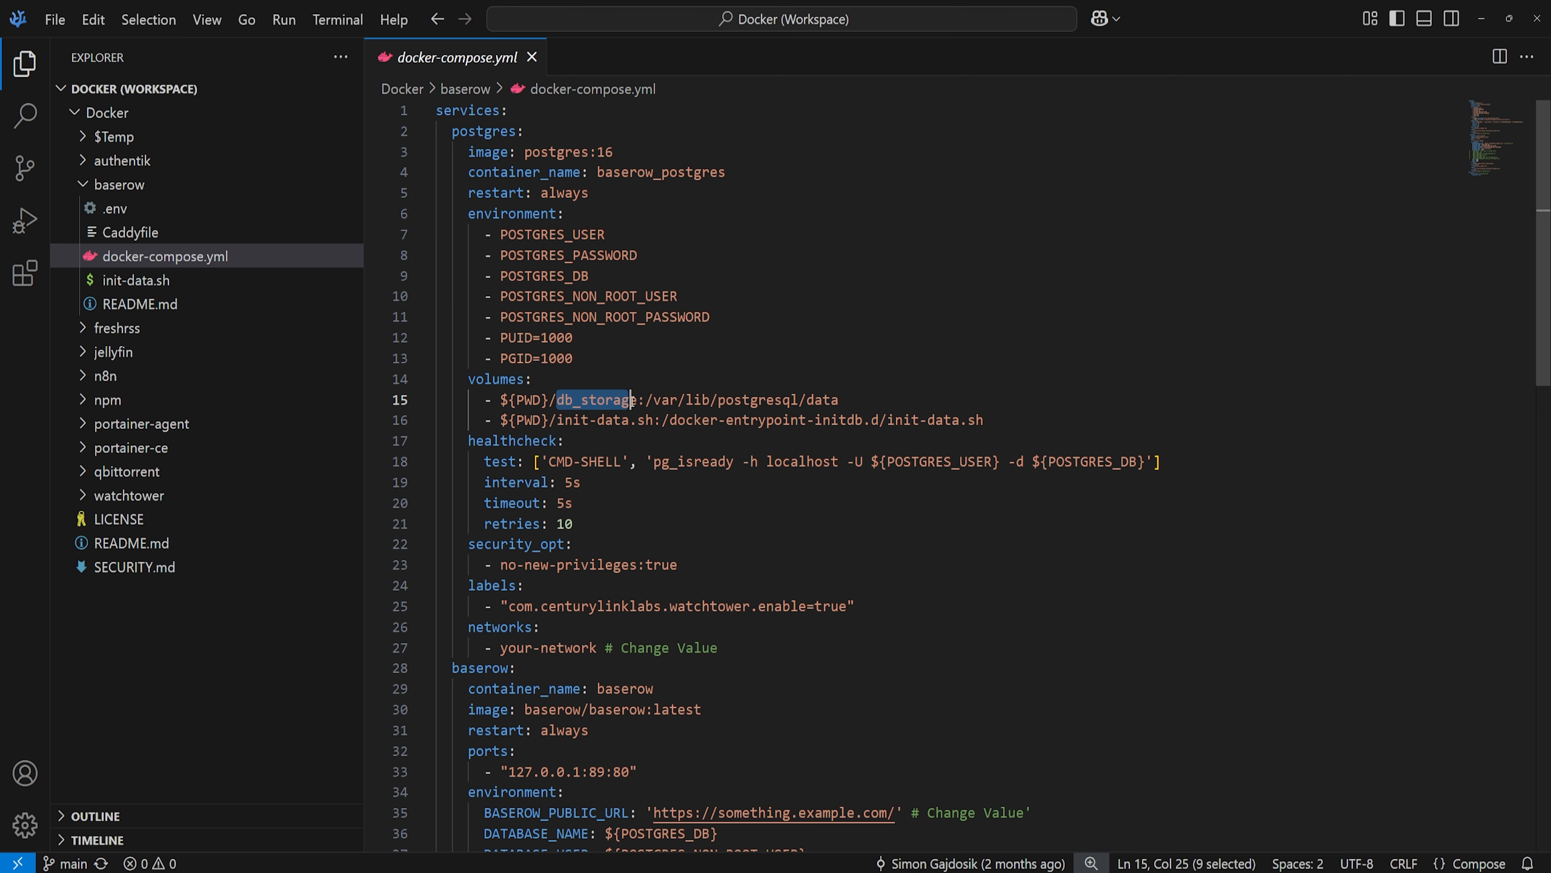
pyautogui.click(630, 401)
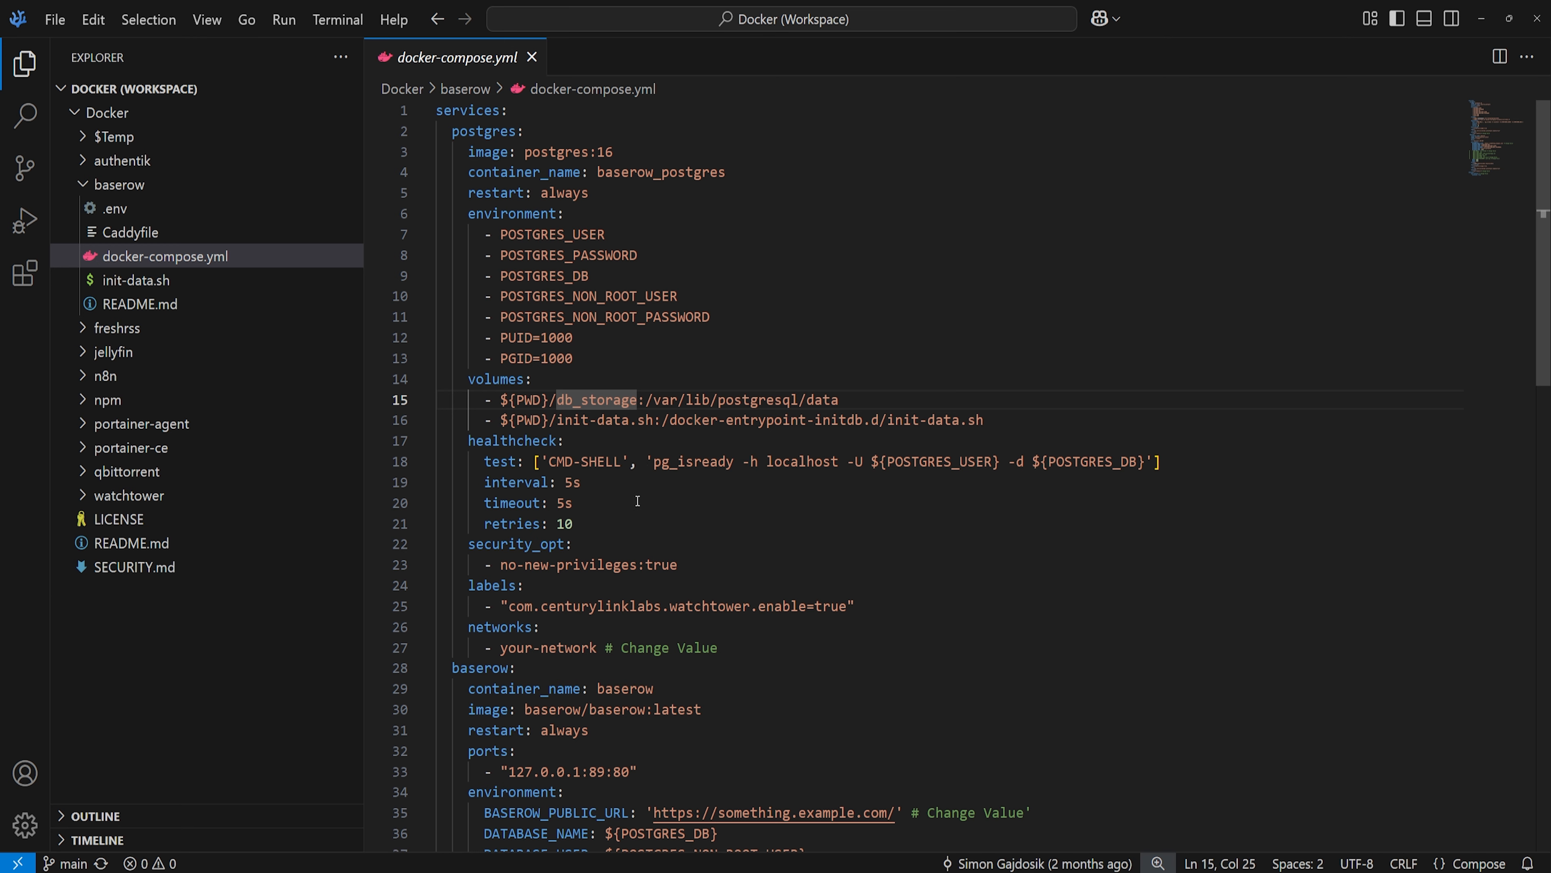
pyautogui.scroll(-1, 596, 510)
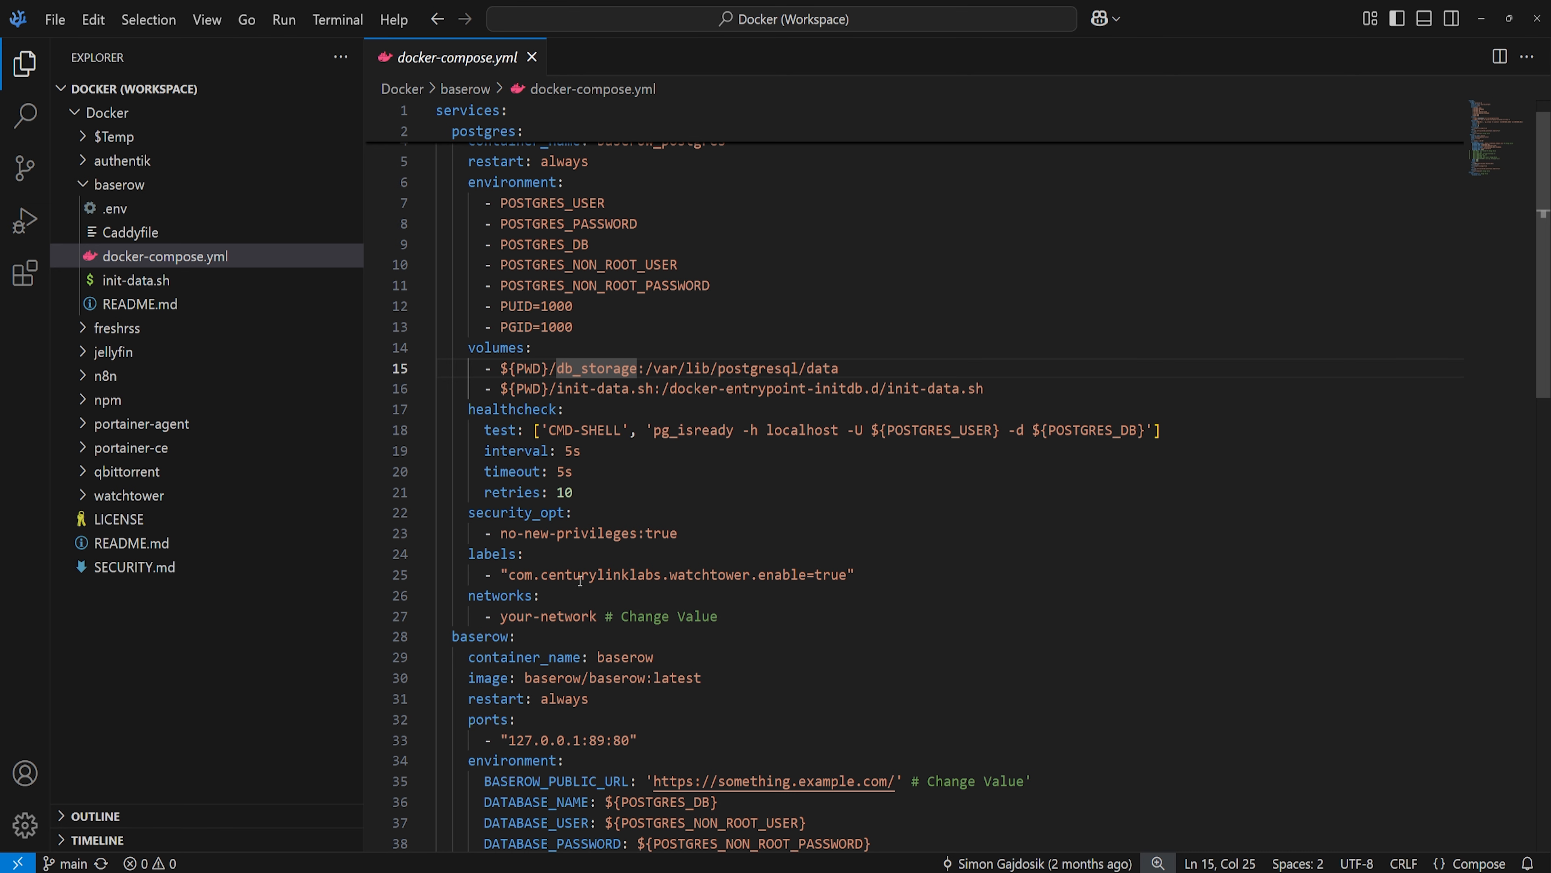
pyautogui.scroll(-1, 592, 572)
pyautogui.scroll(-1, 559, 520)
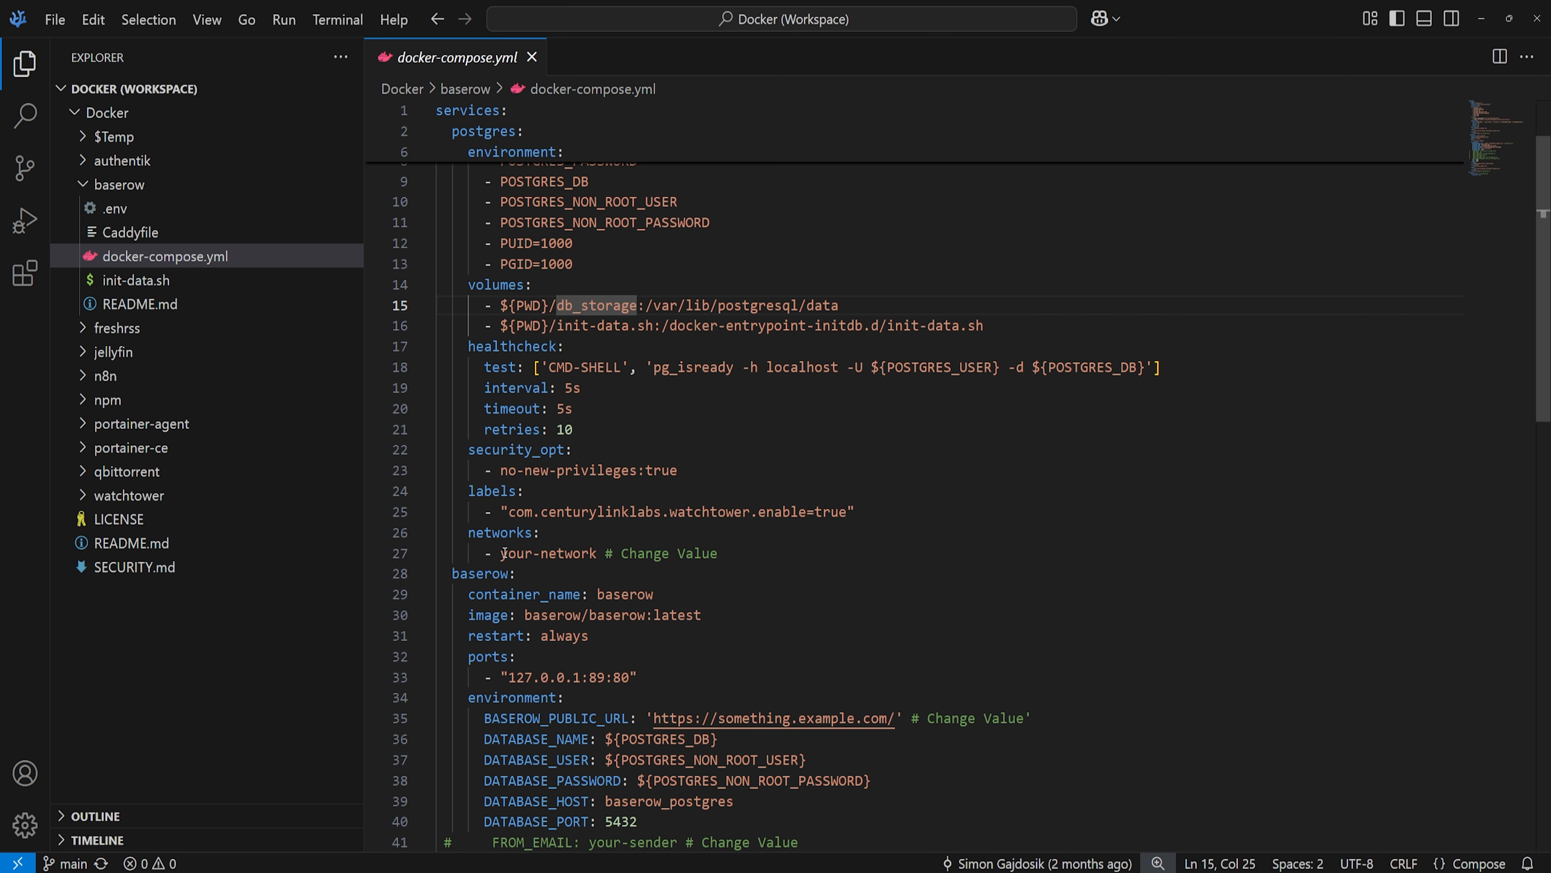
pyautogui.moveTo(501, 553)
pyautogui.mouseDown()
pyautogui.moveTo(596, 553)
pyautogui.moveTo(503, 554)
pyautogui.mouseUp()
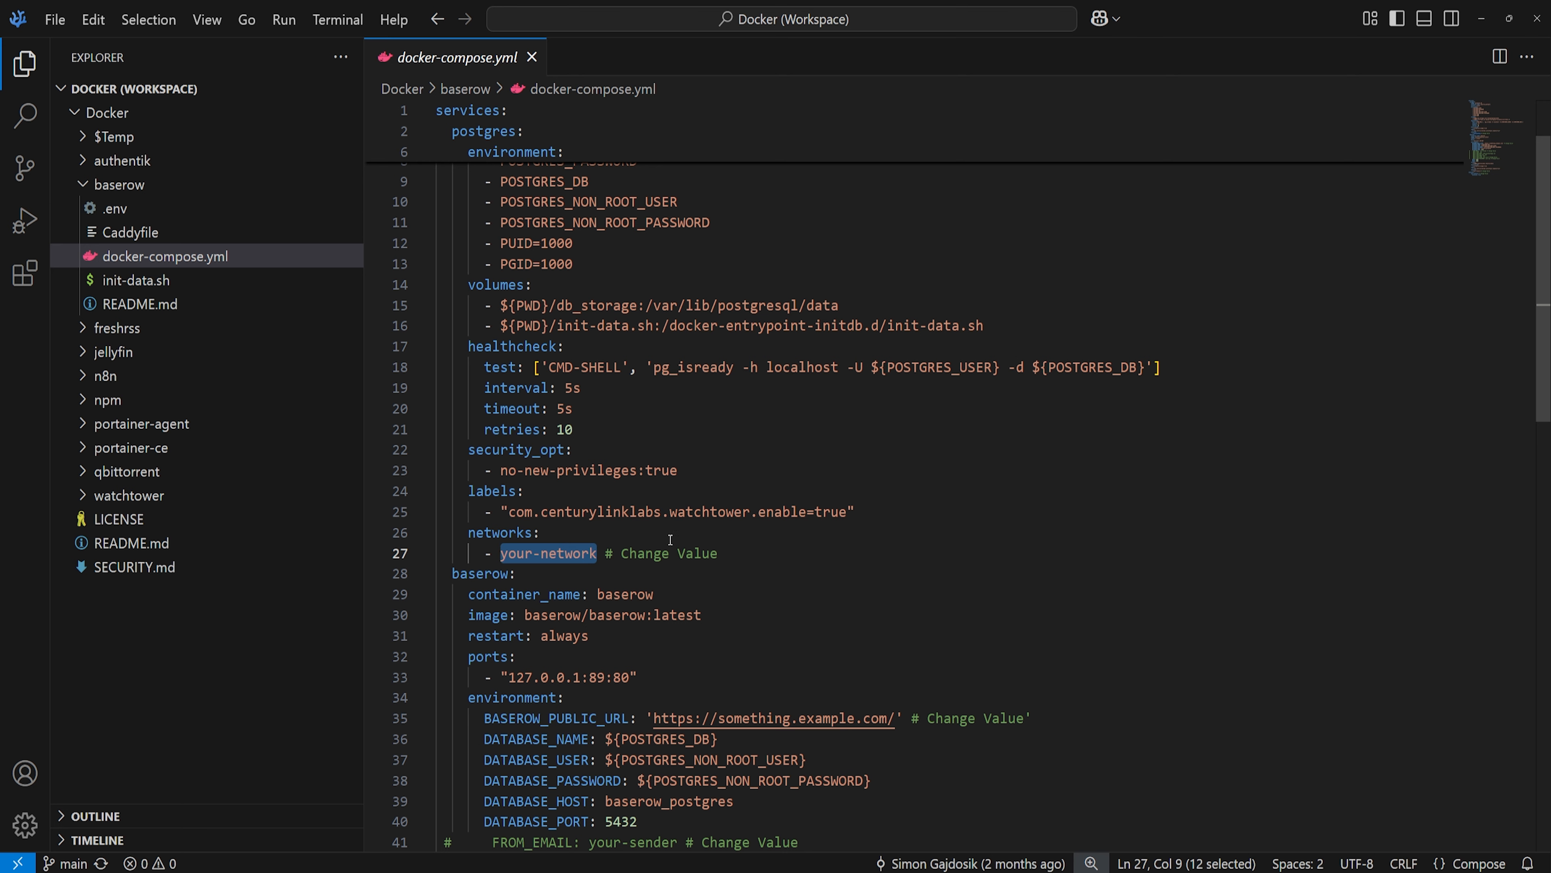
pyautogui.scroll(-1, 778, 526)
pyautogui.click(485, 509)
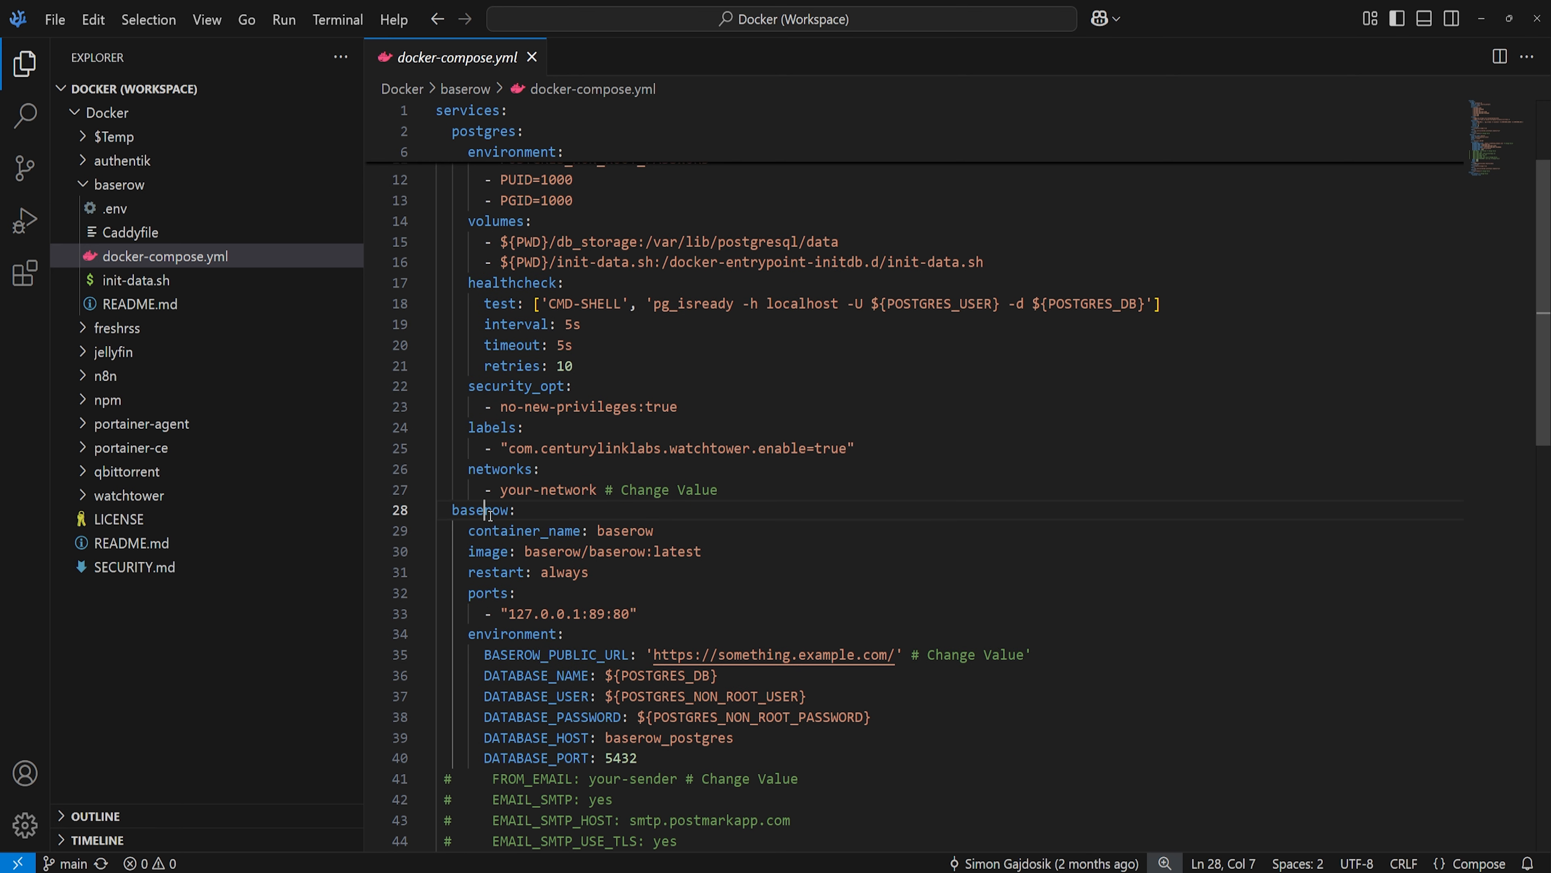
pyautogui.scroll(-2, 715, 518)
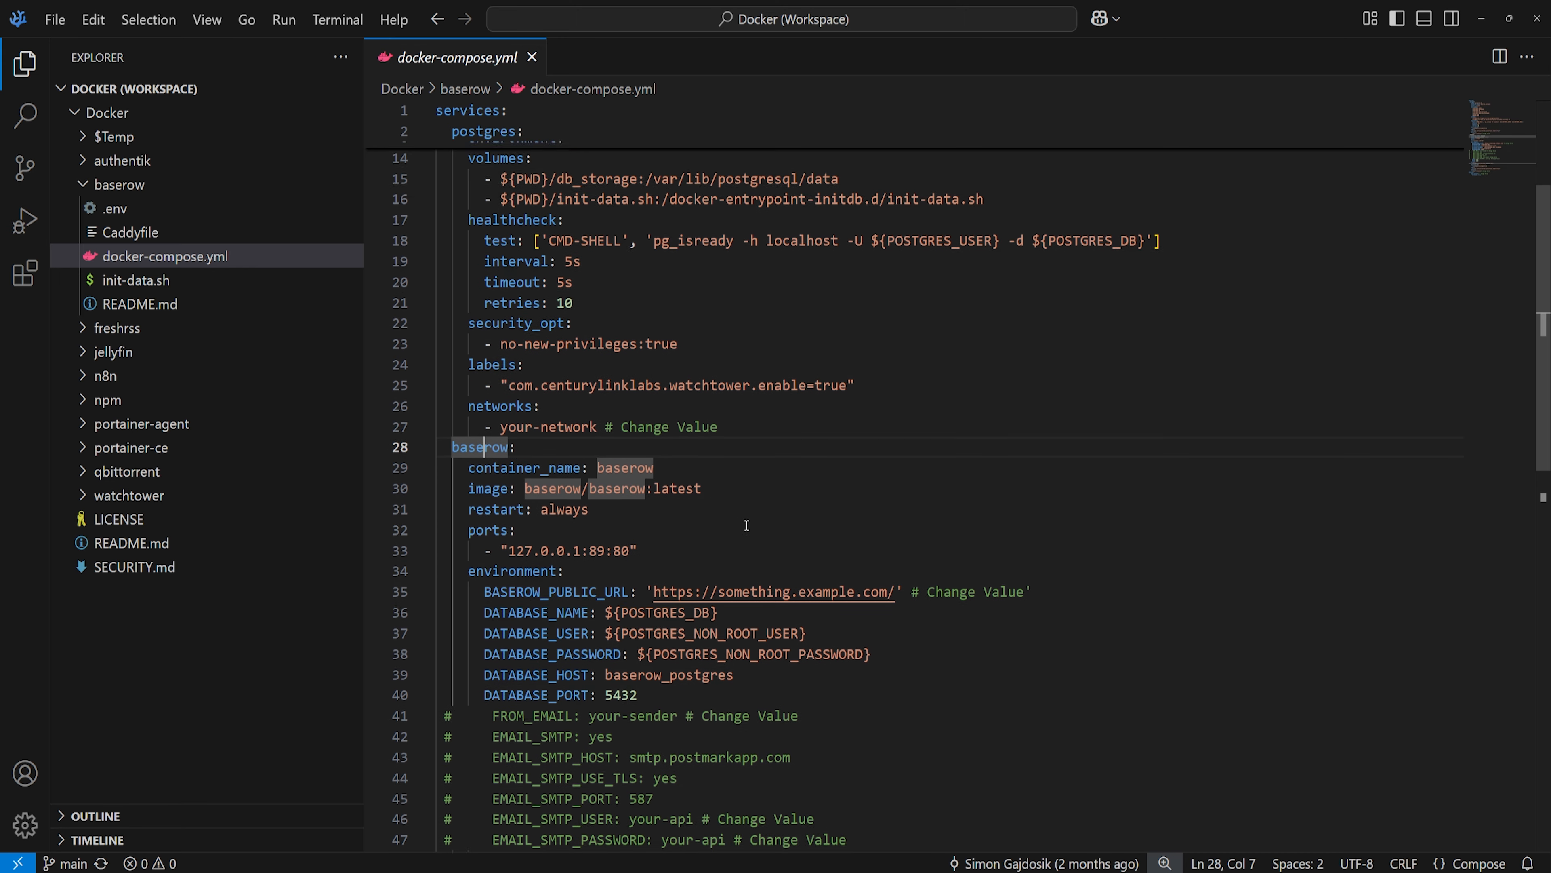
pyautogui.moveTo(508, 520); pyautogui.dragTo(581, 521)
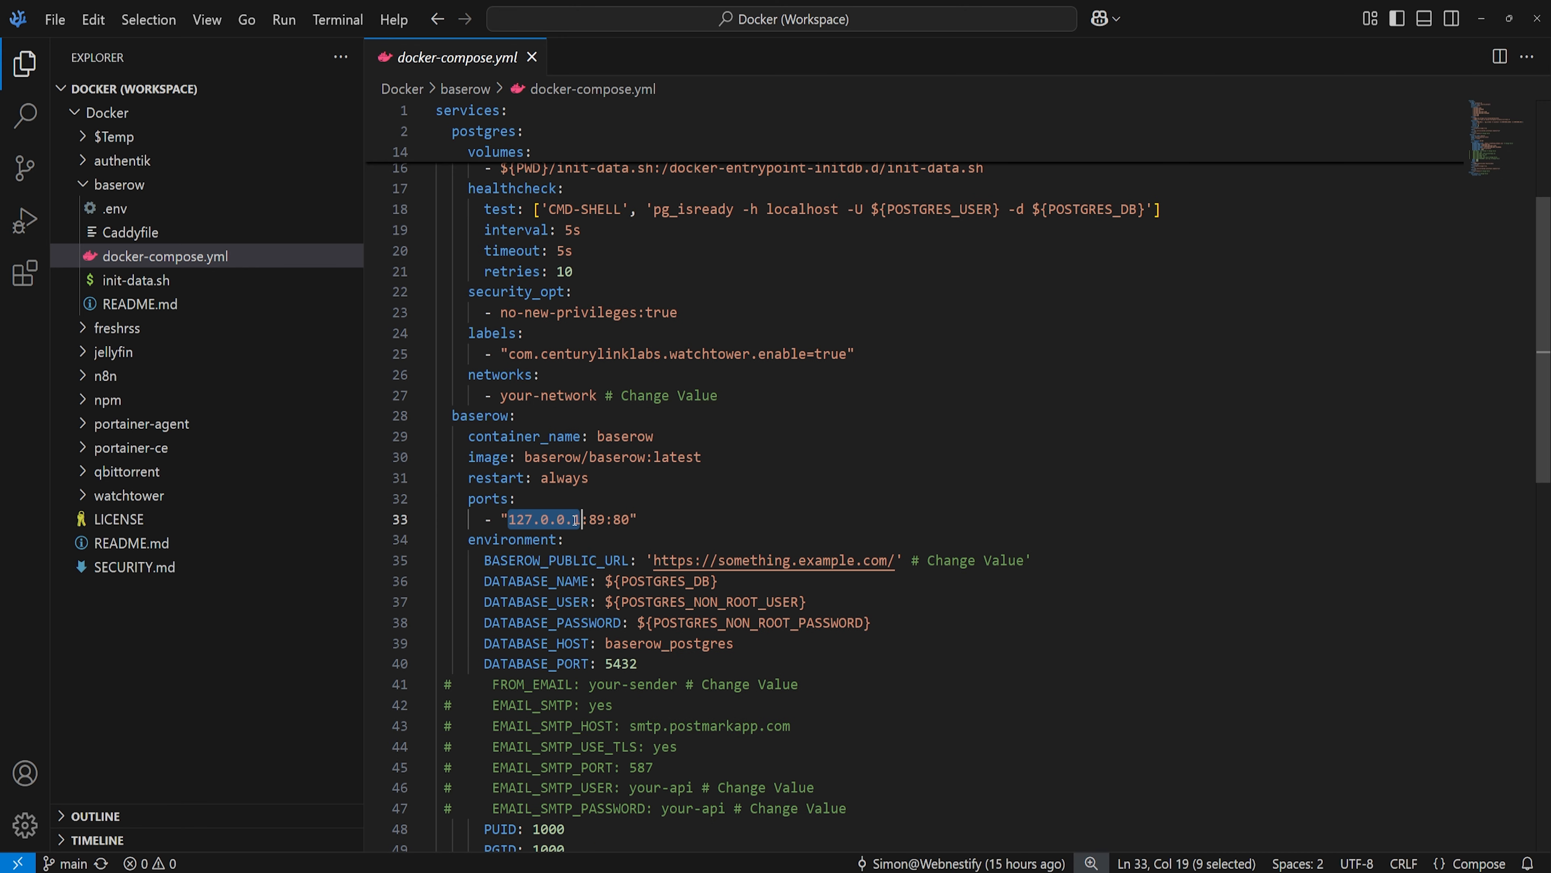
pyautogui.click(575, 521)
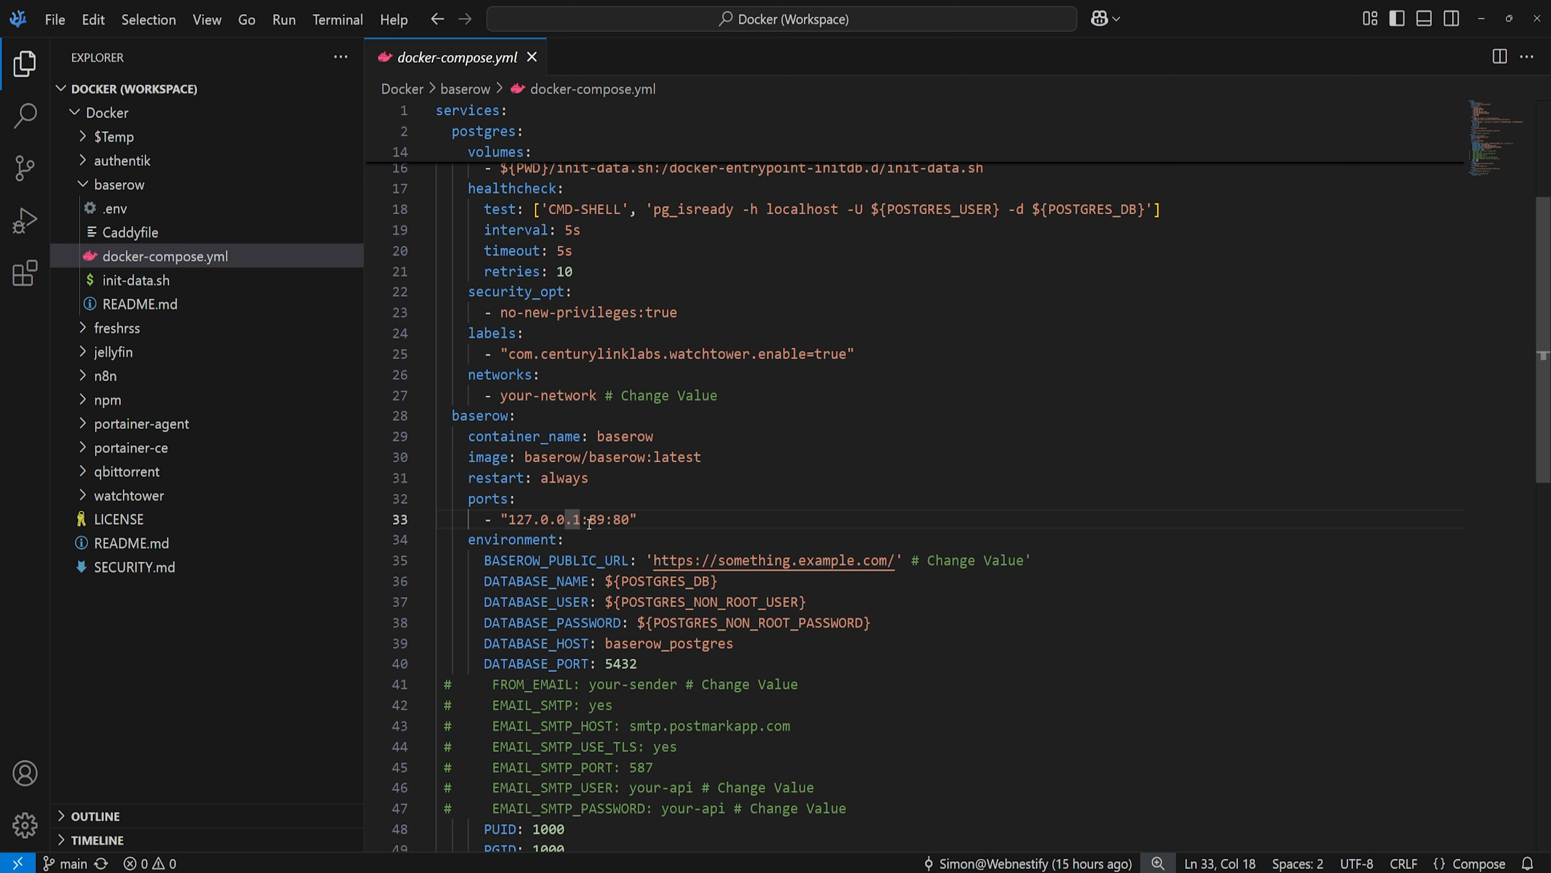
pyautogui.moveTo(588, 520); pyautogui.dragTo(603, 520)
pyautogui.click(602, 520)
pyautogui.scroll(-2, 604, 523)
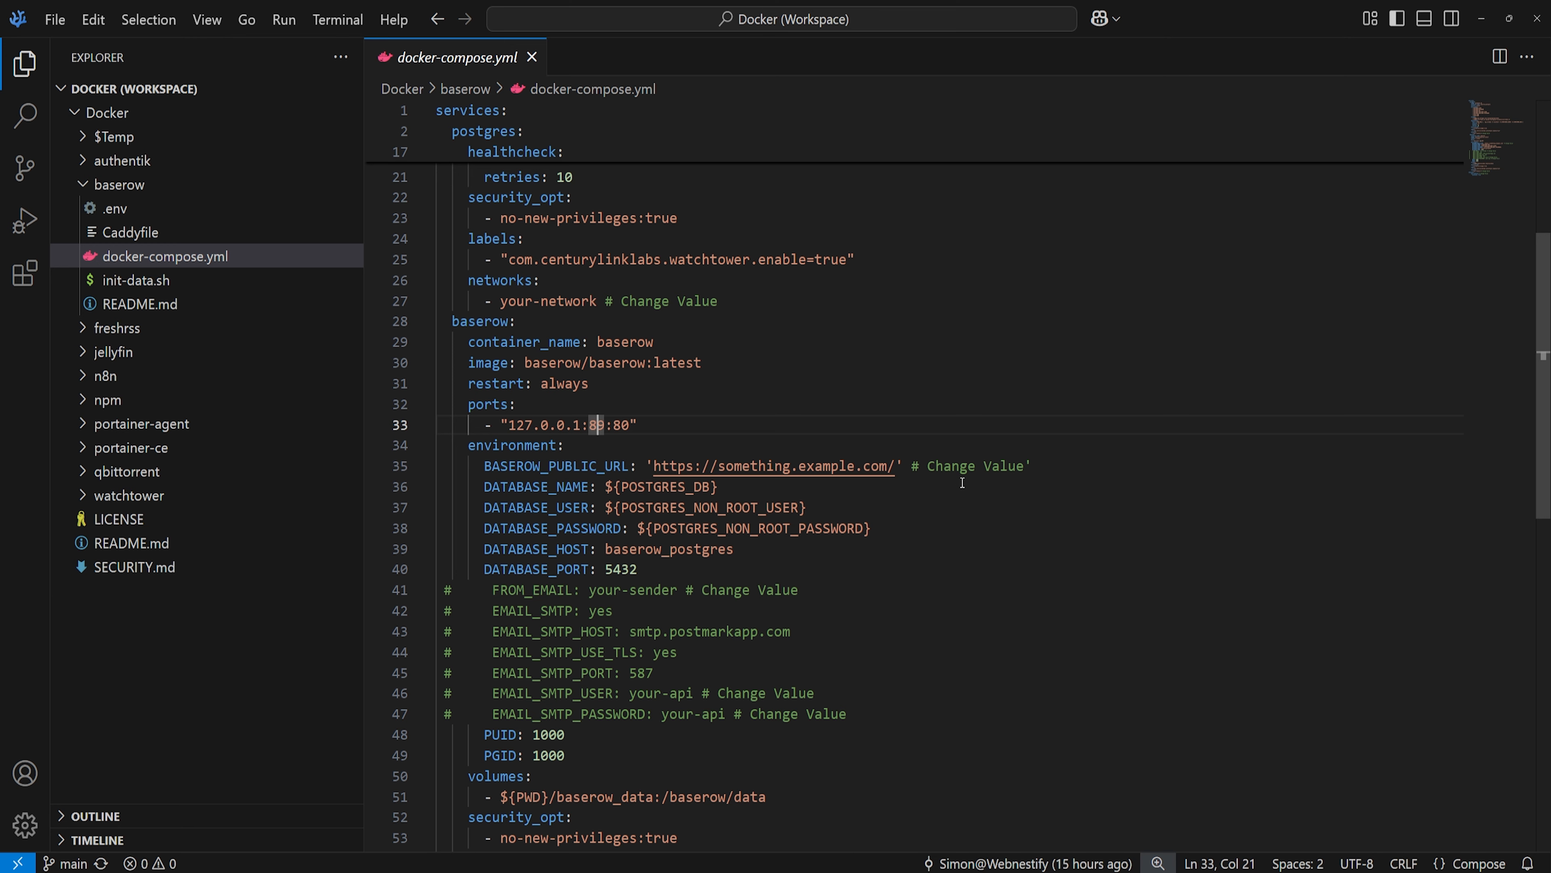
pyautogui.scroll(-1, 648, 482)
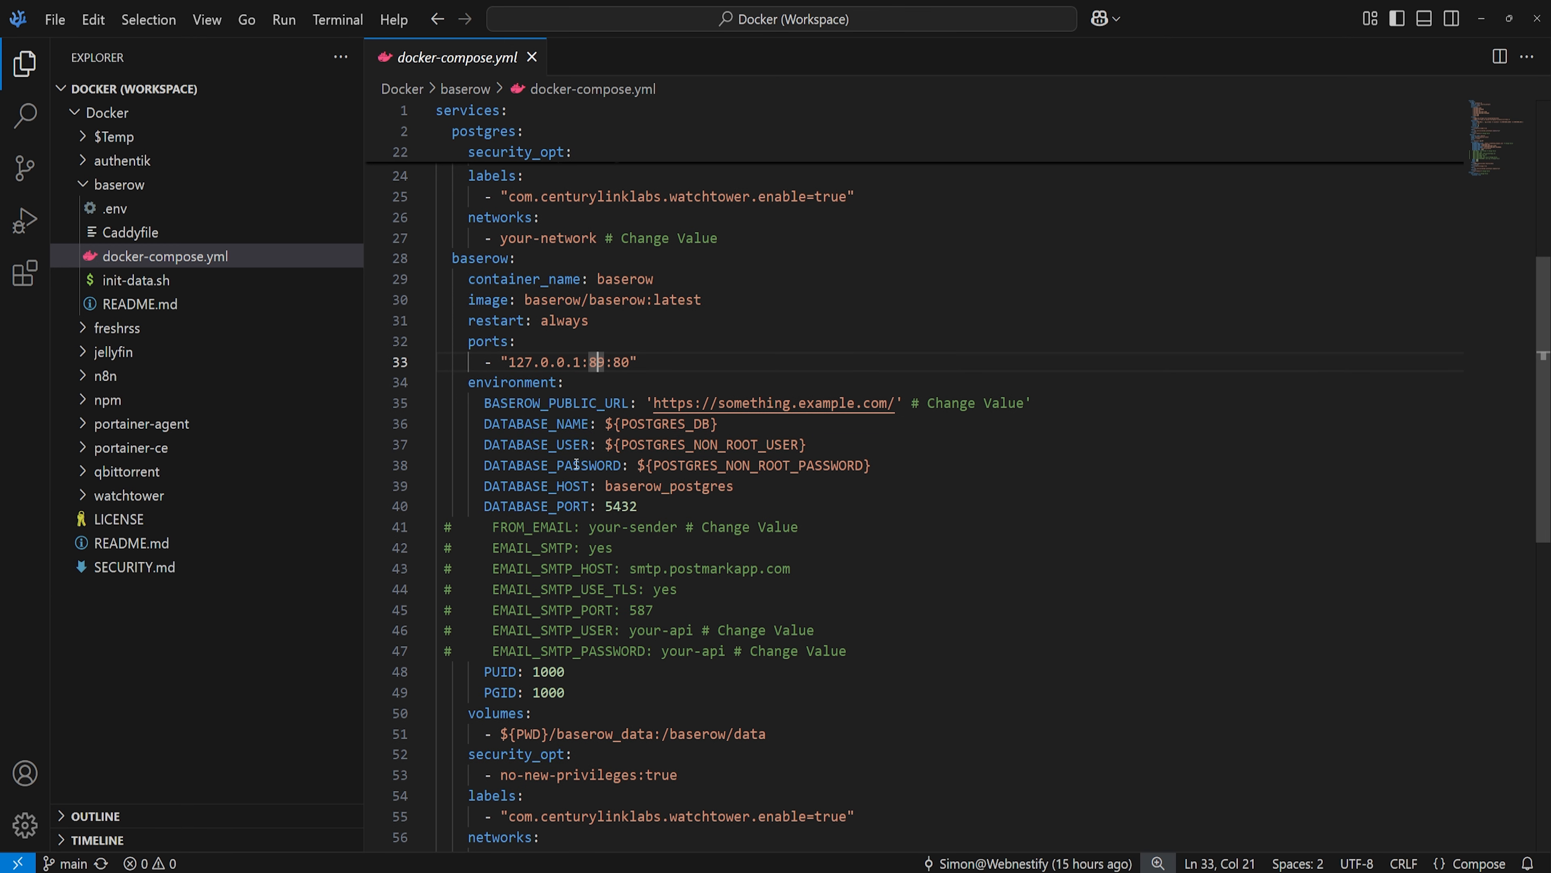
pyautogui.scroll(-1, 794, 481)
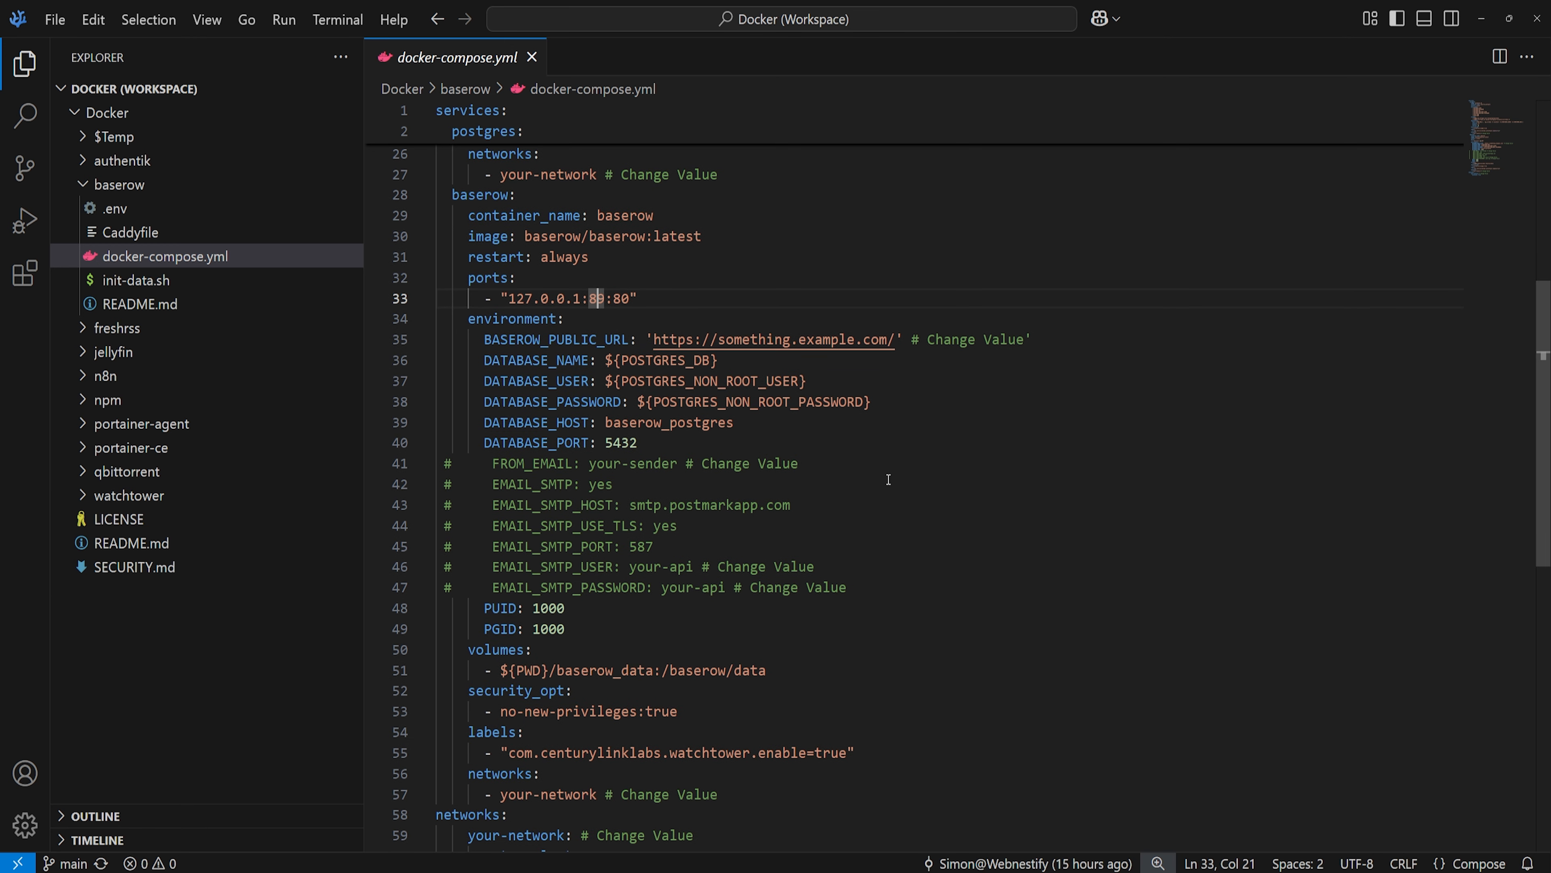
# - Briefly uncomment the FROM_EMAIL and EMAIL_SMTP lines, then restore their comment markers
pyautogui.click(527, 467)
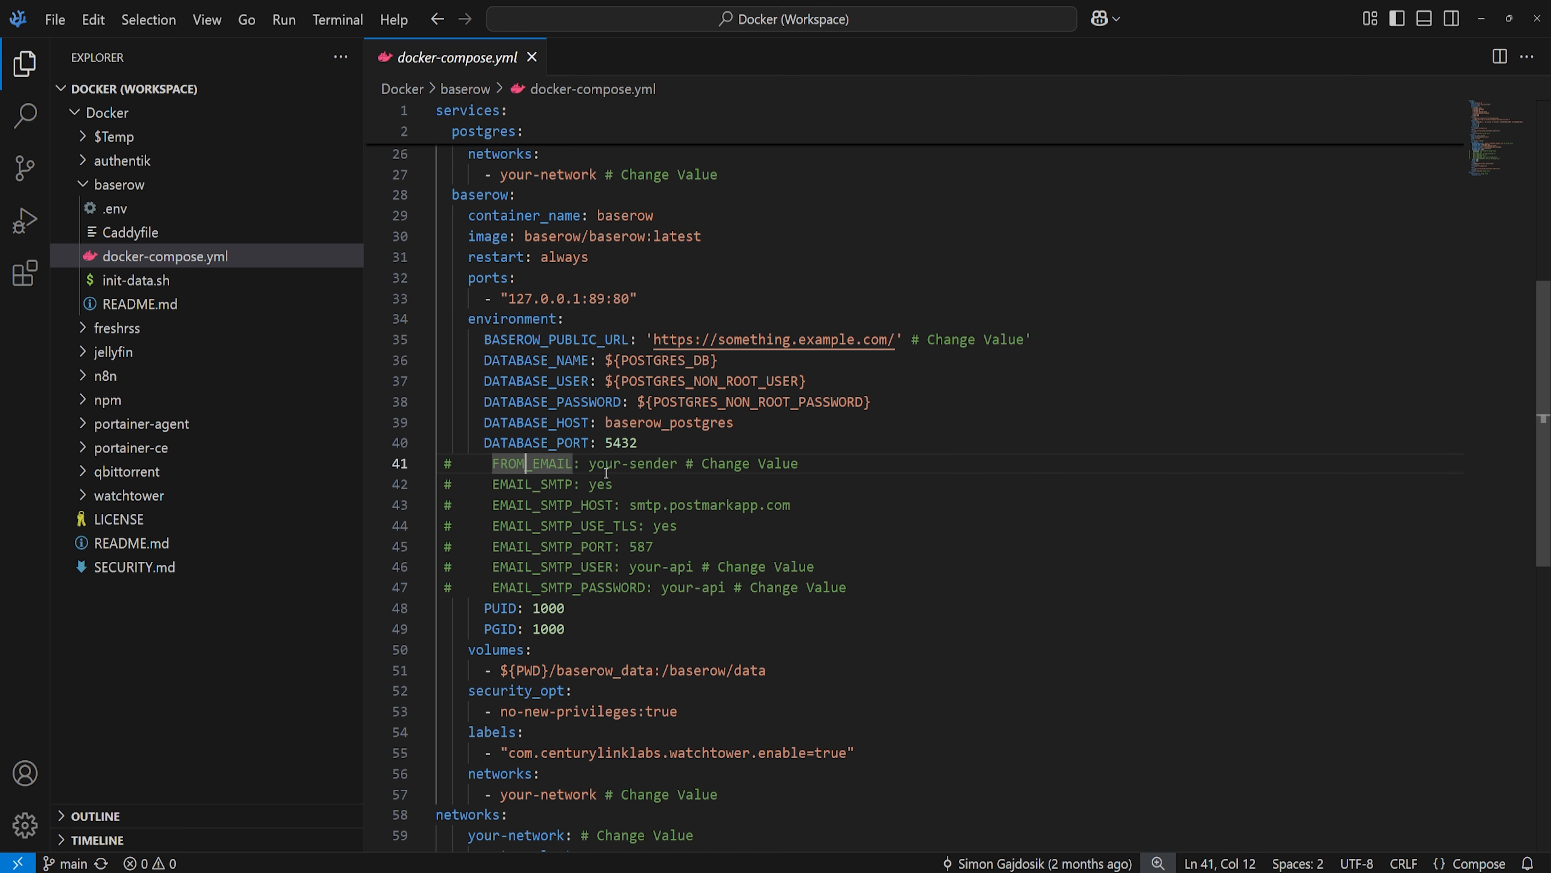
pyautogui.click(454, 465)
pyautogui.press('BackSpace')
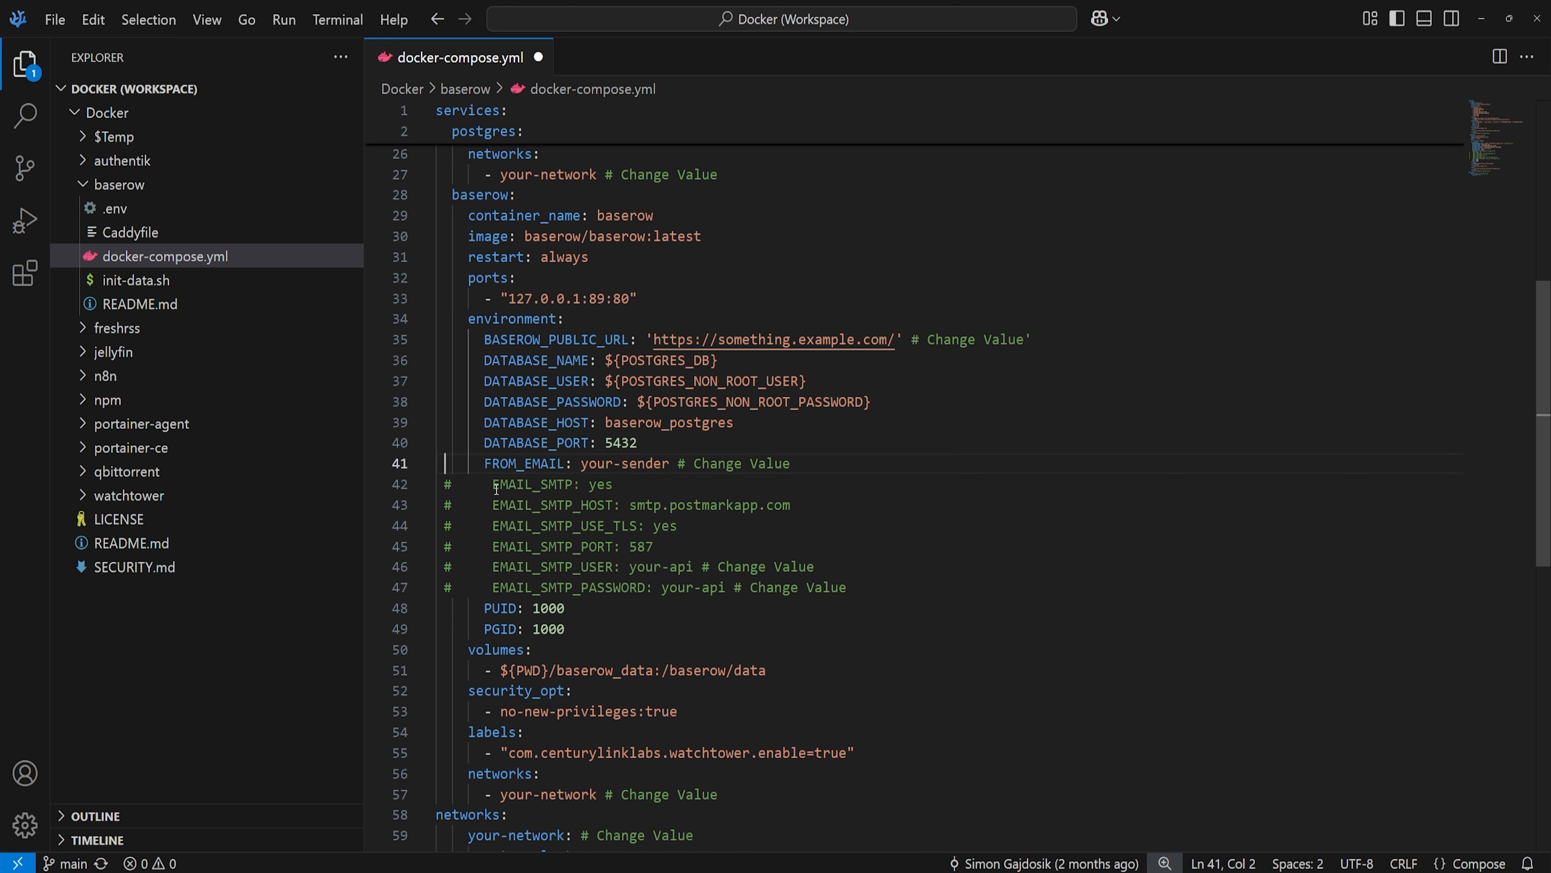
pyautogui.click(454, 487)
pyautogui.press('BackSpace')
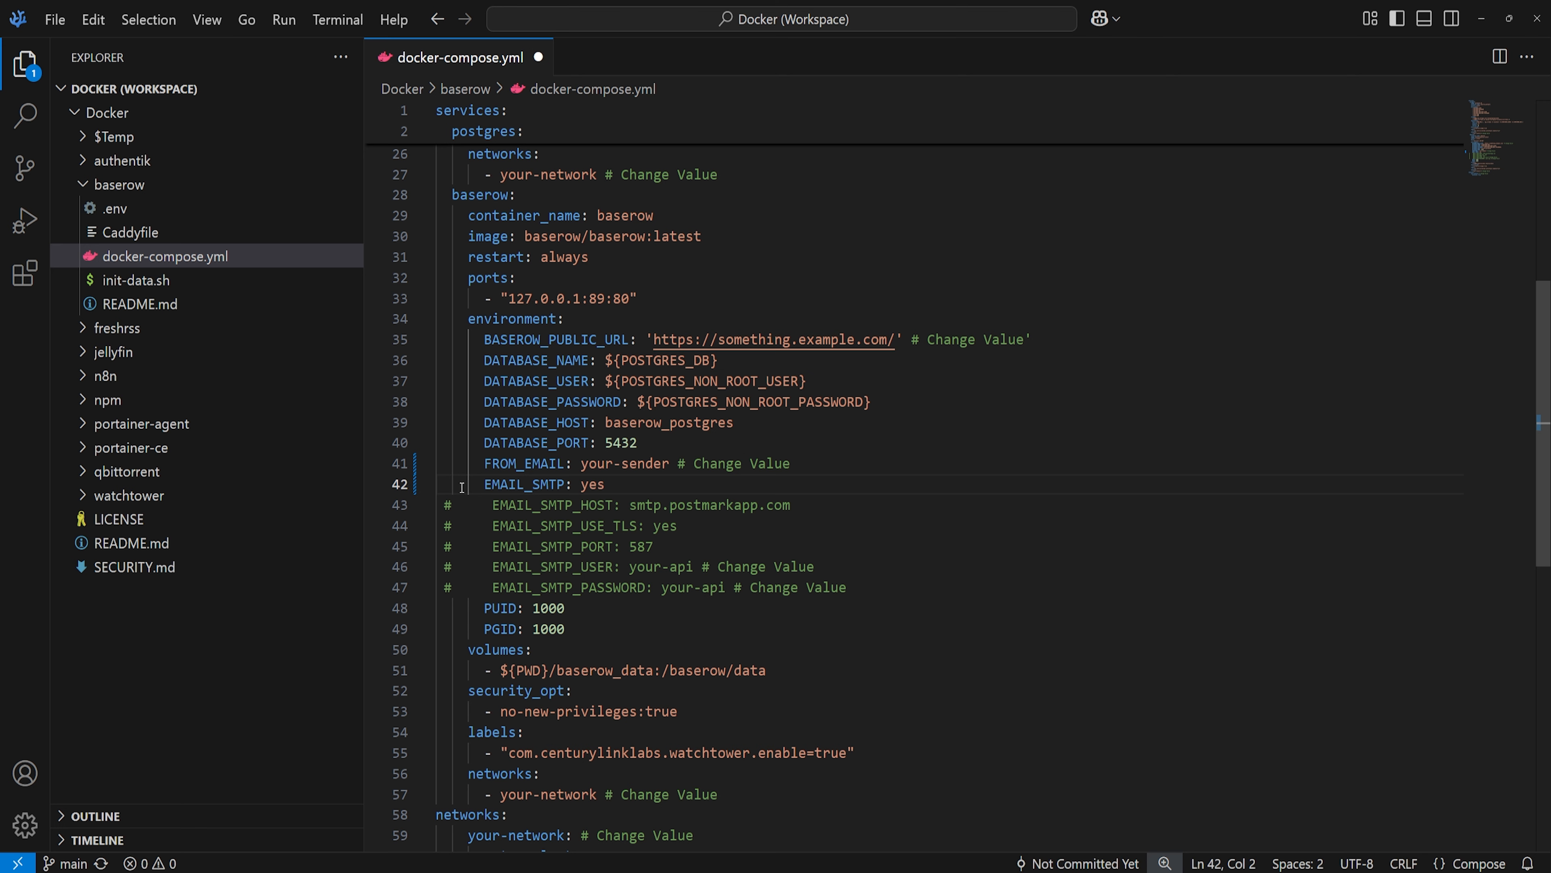
pyautogui.write('#')
pyautogui.click(448, 471)
pyautogui.write('#')
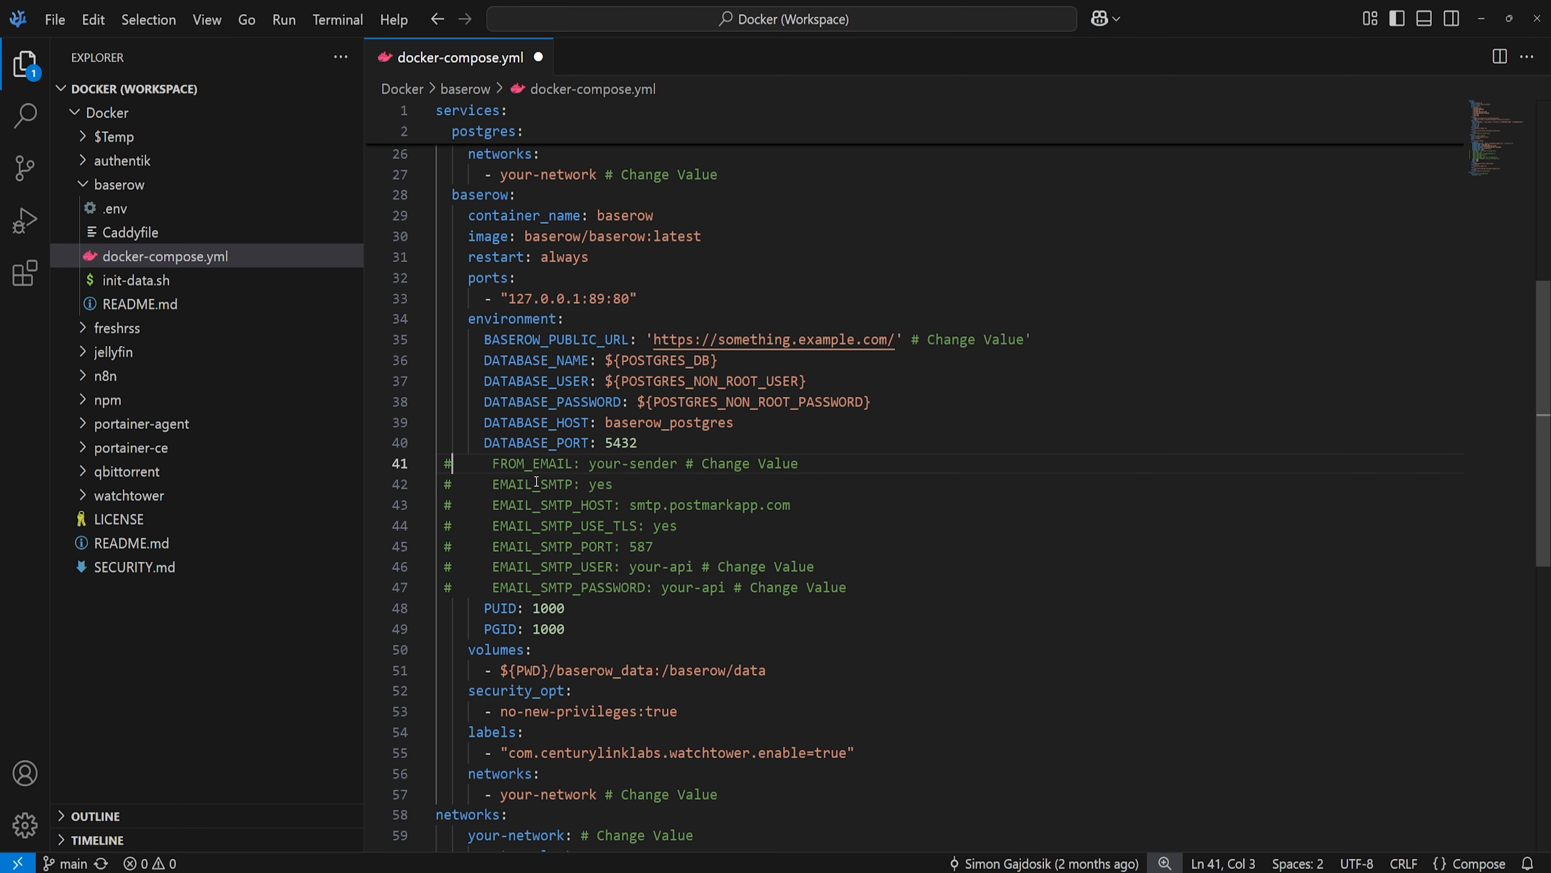
# - Inspect the baserow_data volume, no-new-privileges option, watchtower label and top-level your-network section
pyautogui.scroll(-1, 571, 520)
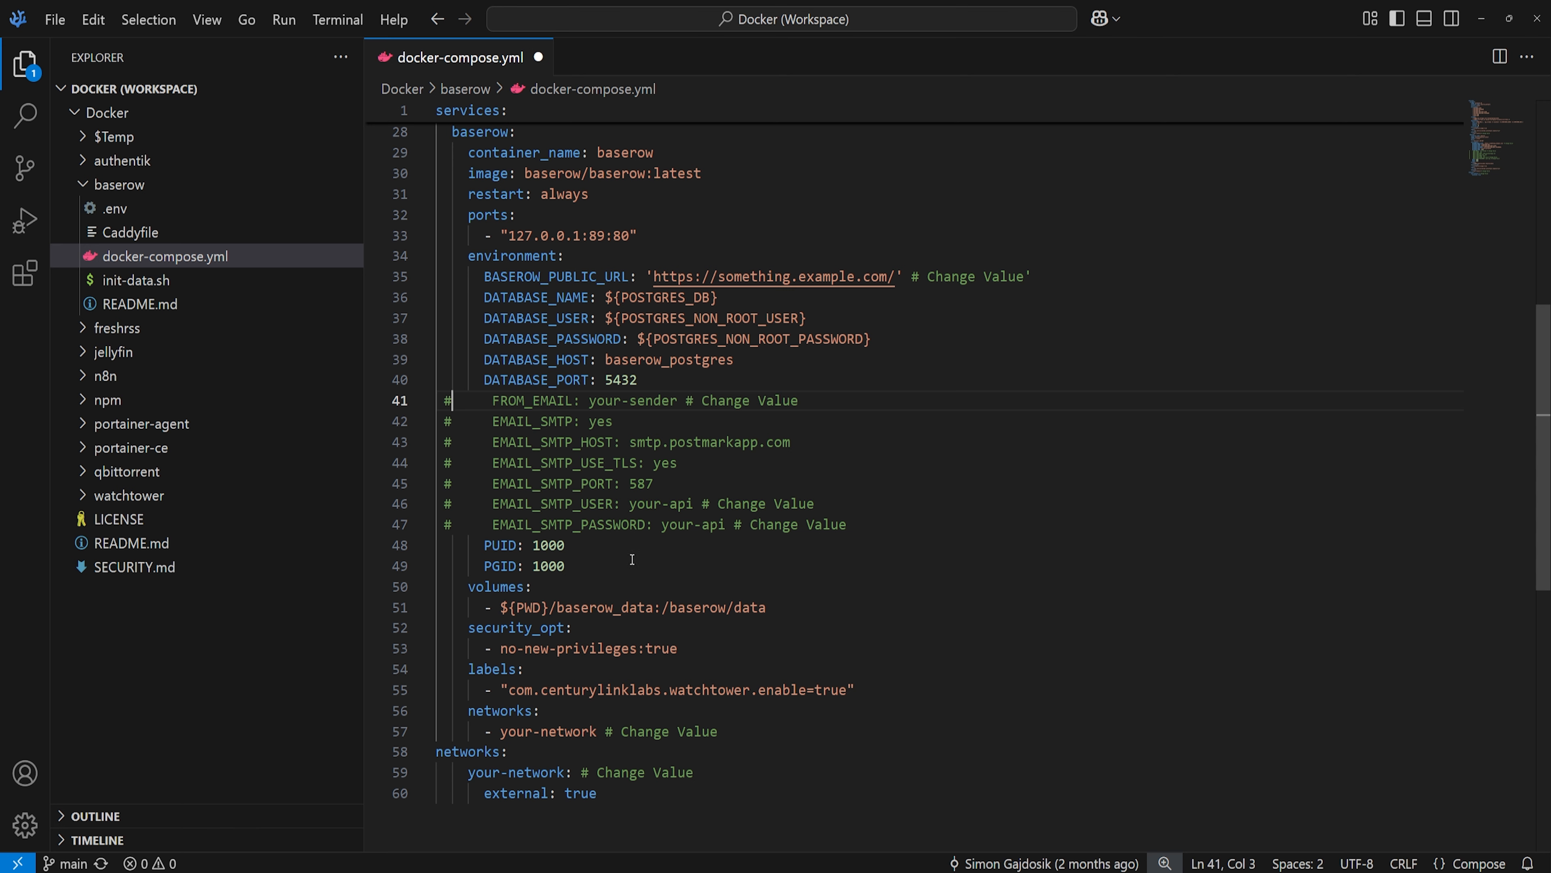
pyautogui.scroll(-2, 632, 560)
pyautogui.moveTo(542, 513); pyautogui.dragTo(614, 515)
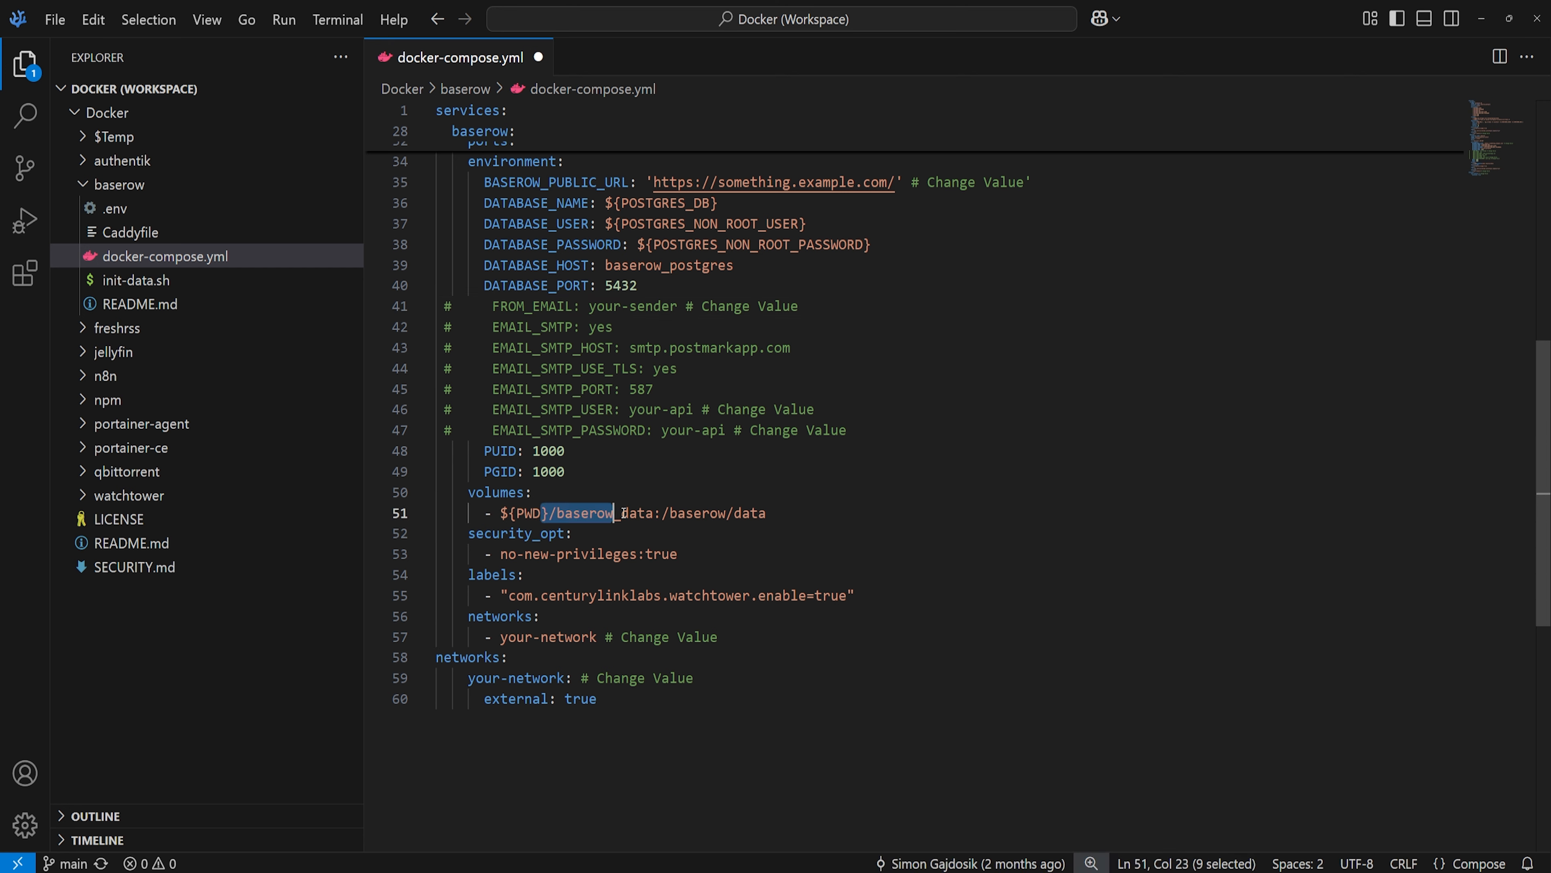
pyautogui.click(621, 514)
pyautogui.moveTo(541, 554); pyautogui.dragTo(598, 554)
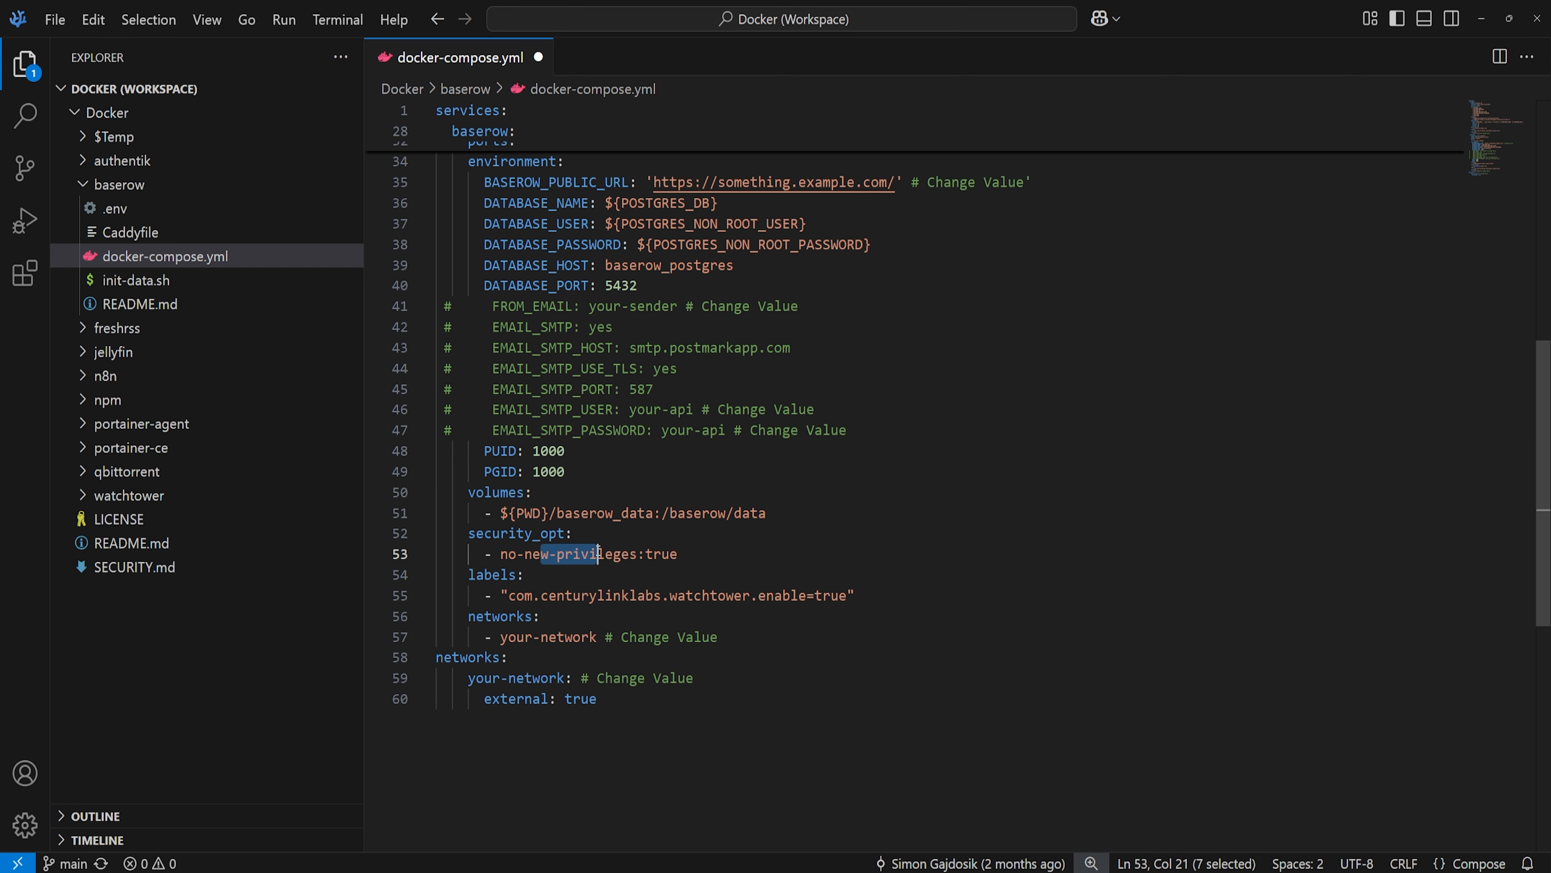
pyautogui.doubleClick(625, 553)
pyautogui.scroll(-1, 625, 553)
pyautogui.moveTo(516, 532); pyautogui.dragTo(503, 574)
pyautogui.click(670, 532)
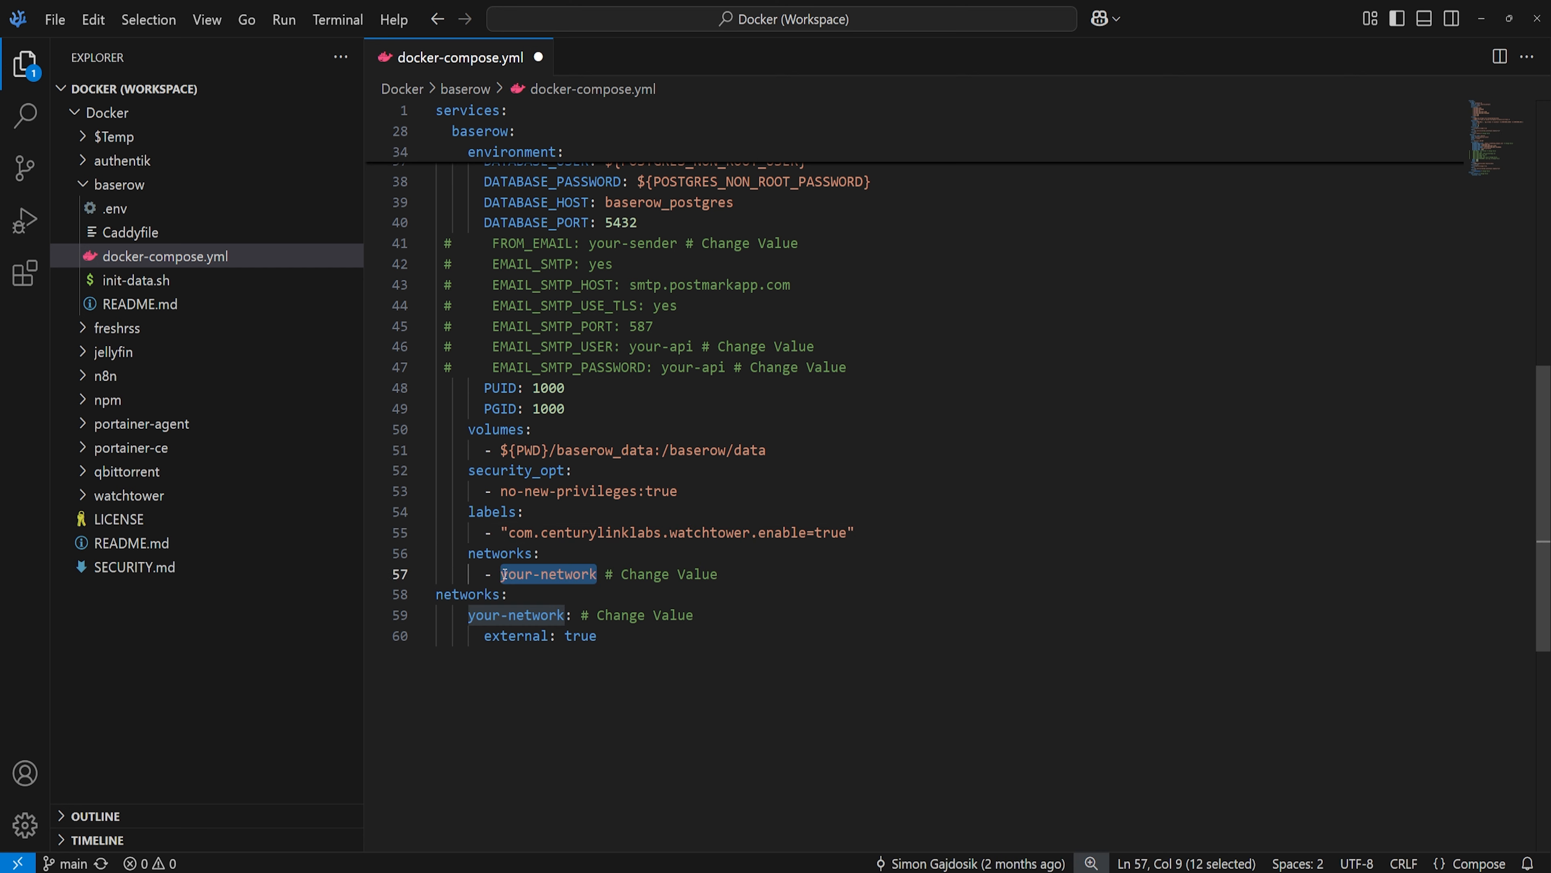
pyautogui.click(541, 615)
pyautogui.moveTo(564, 614); pyautogui.dragTo(468, 615)
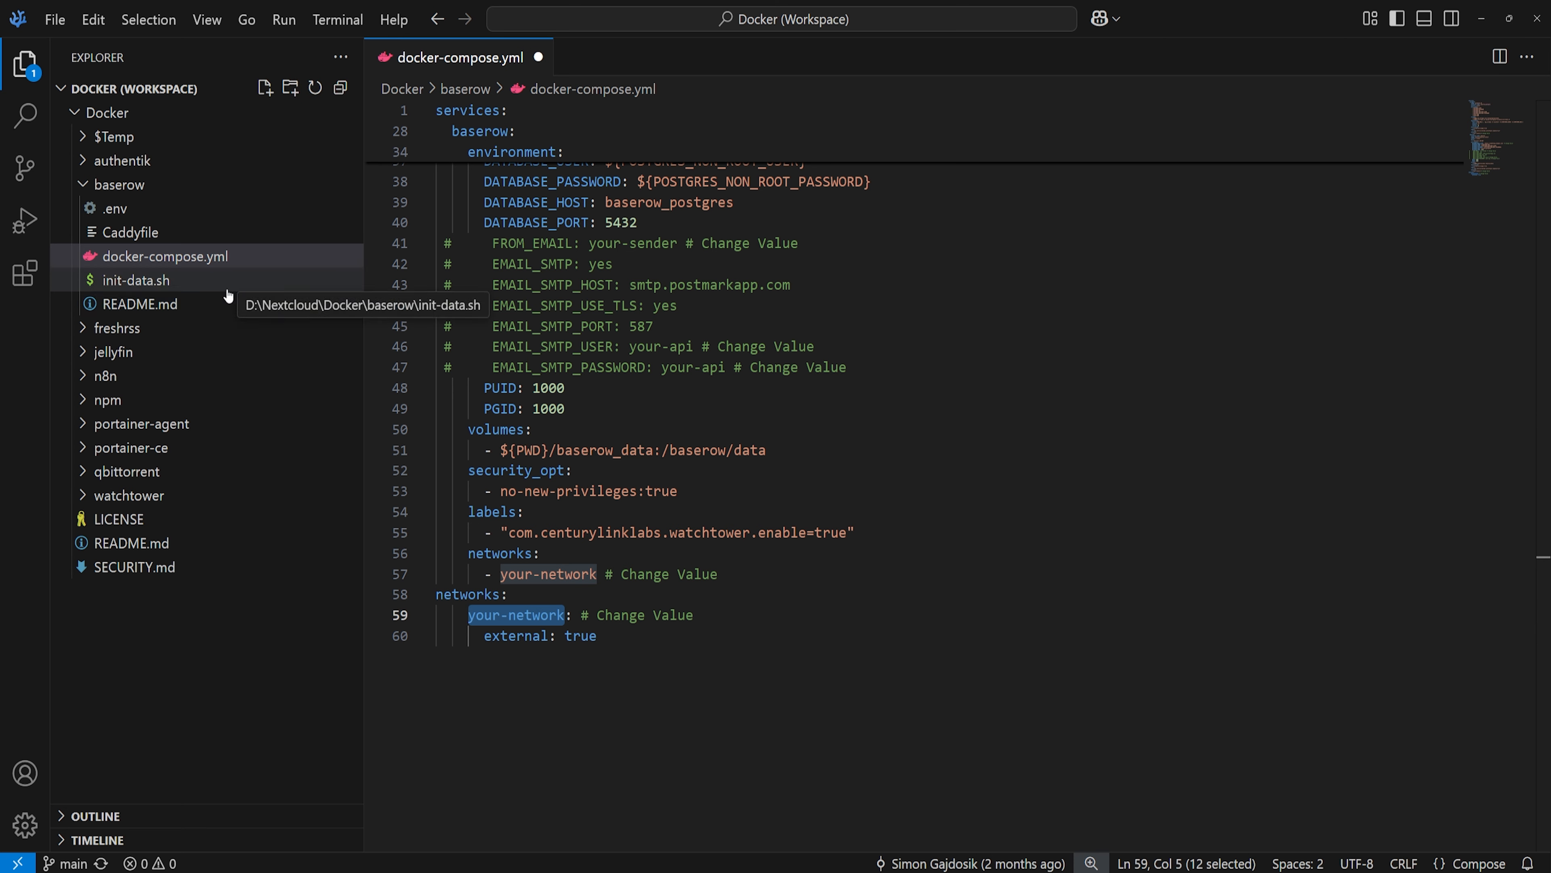
# - Open Baserow's .env, select the changeUser placeholder on line 2, and place Bitwarden beside the editor
pyautogui.click(110, 208)
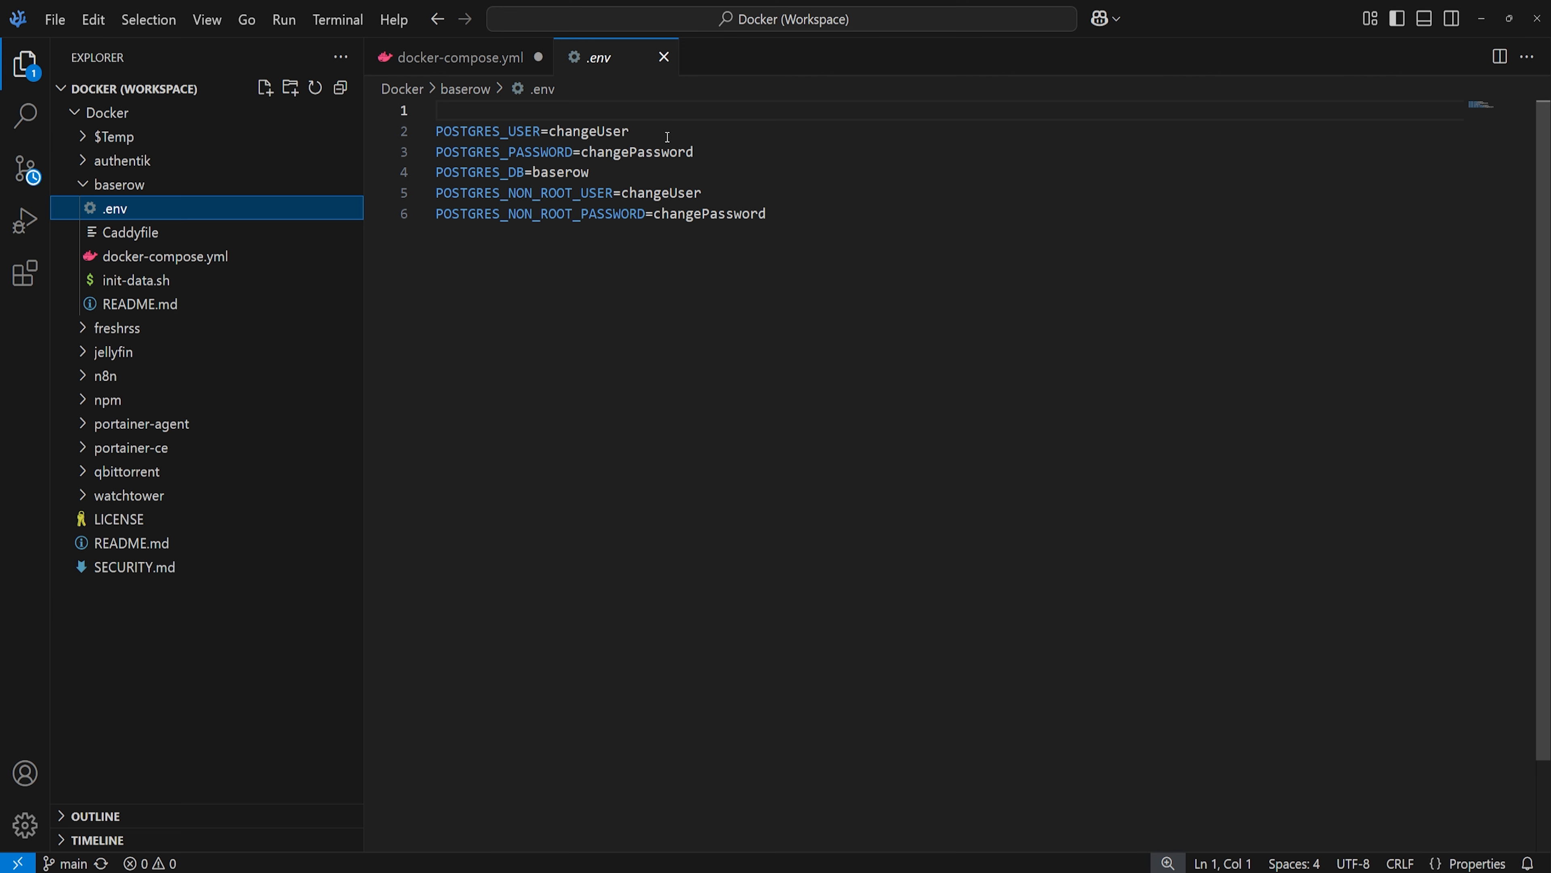
pyautogui.moveTo(630, 132); pyautogui.dragTo(549, 132)
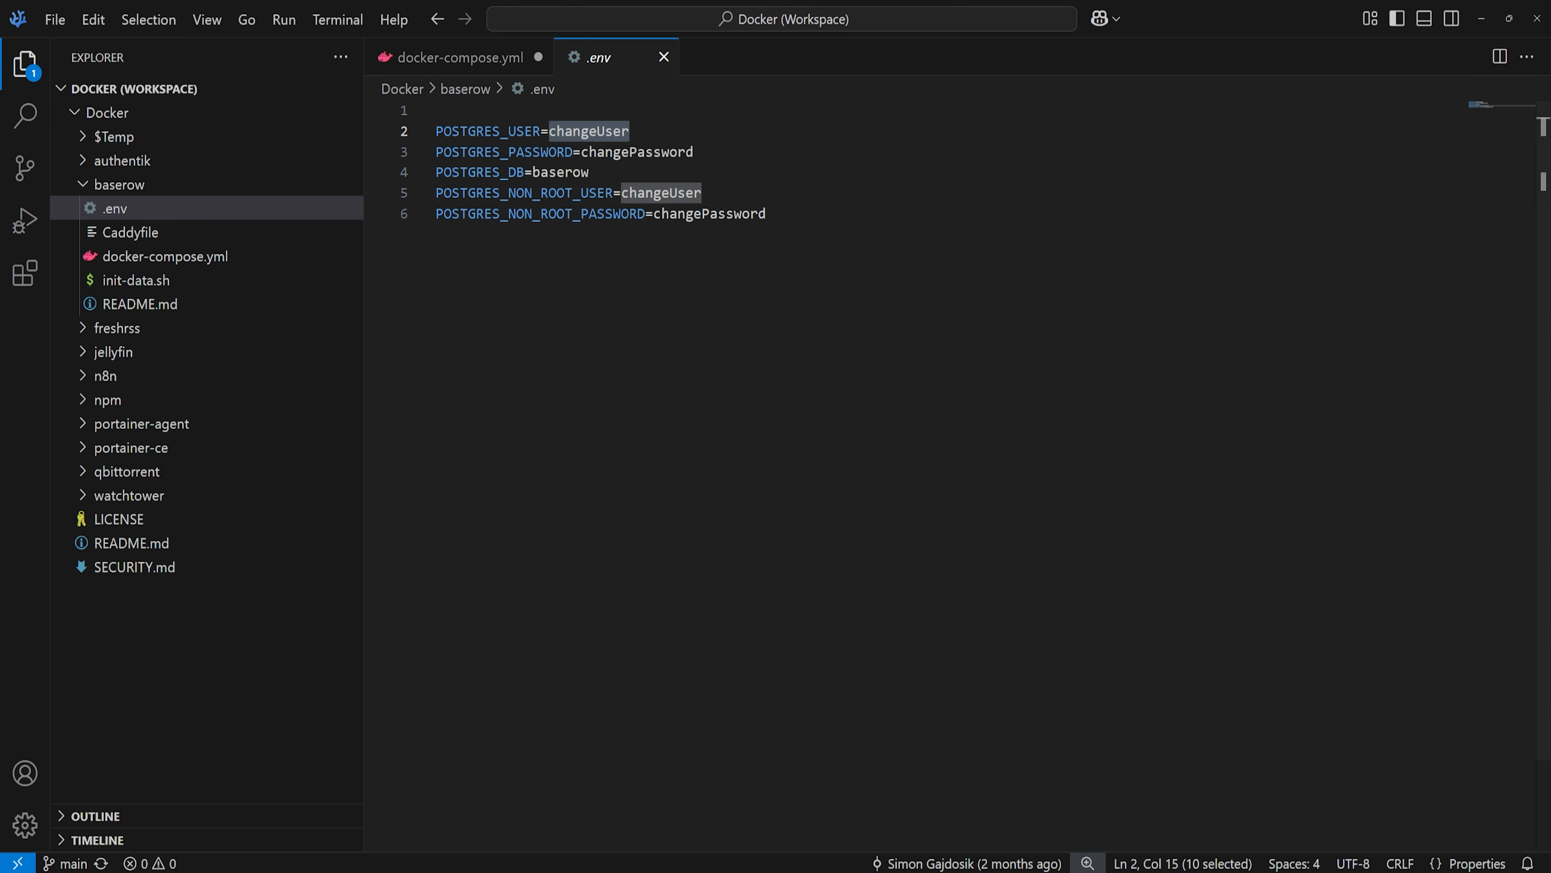
pyautogui.hotkey('alt', 'Tab')
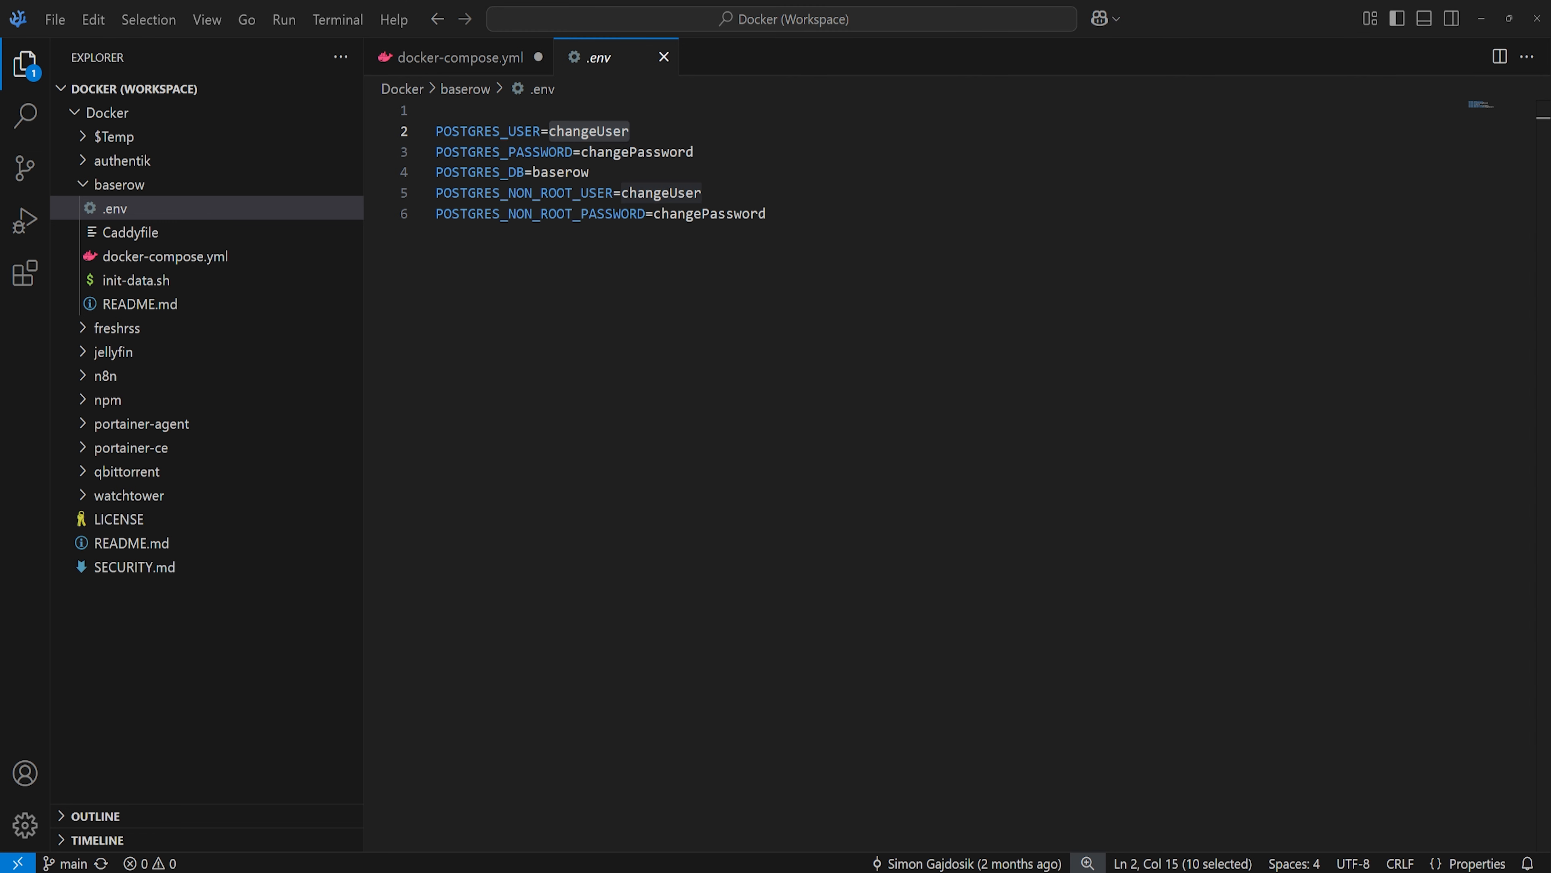
pyautogui.moveTo(0, 214); pyautogui.dragTo(947, 31)
pyautogui.moveTo(482, 41); pyautogui.dragTo(723, 198)
# - Generate a random username in Bitwarden and paste it over changeUser on .env line 2
pyautogui.moveTo(933, 207); pyautogui.dragTo(925, 87)
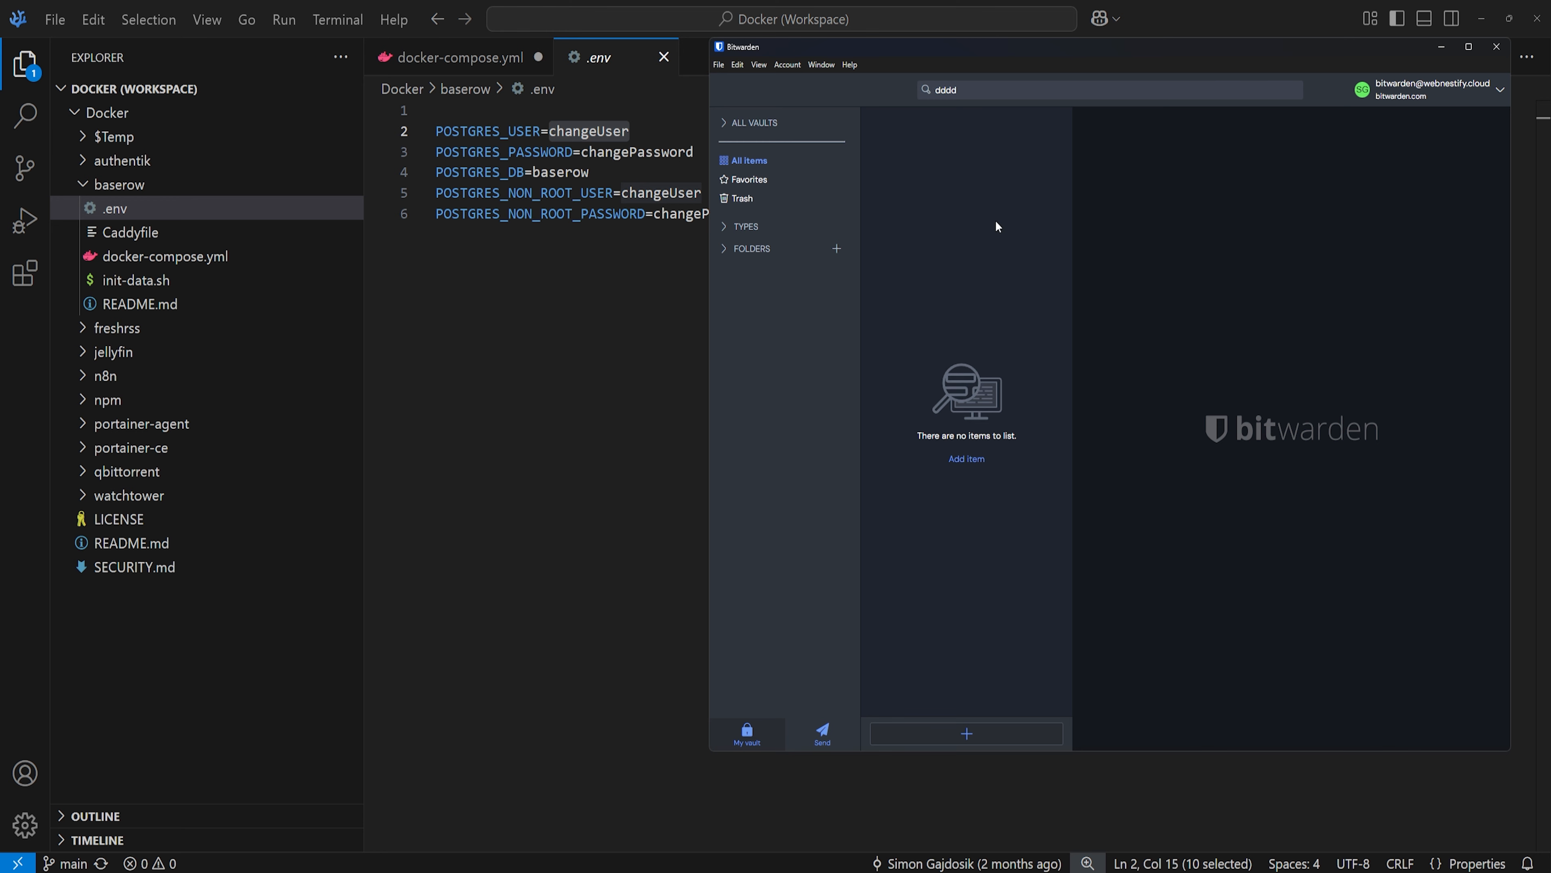
pyautogui.hotkey('ctrl', 'g')
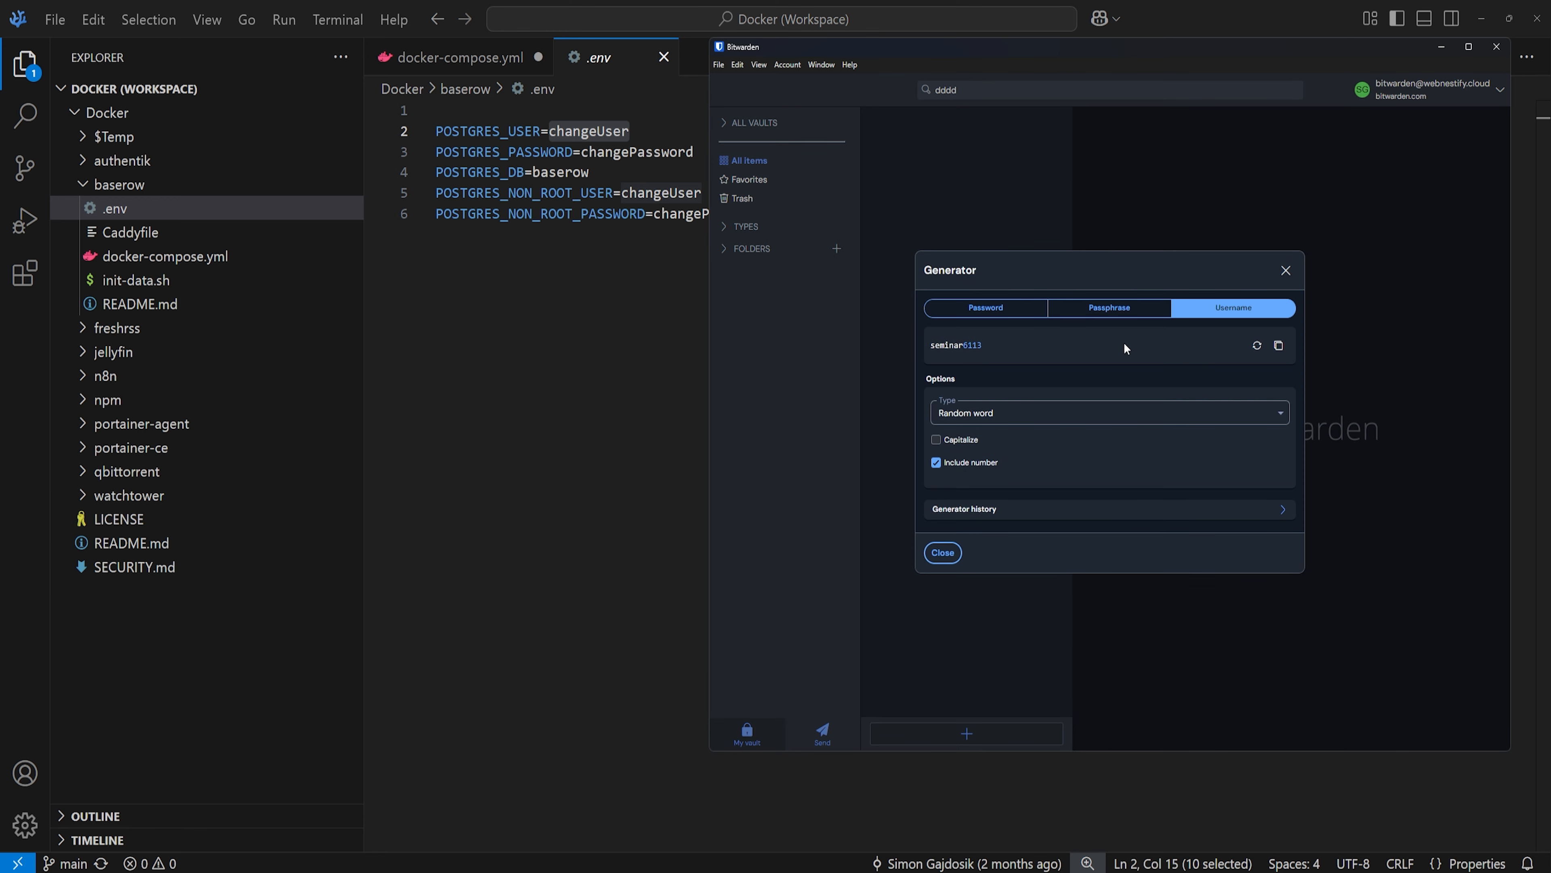
pyautogui.click(1258, 347)
pyautogui.click(1257, 347)
pyautogui.click(1258, 347)
pyautogui.click(1258, 347)
pyautogui.click(1282, 351)
pyautogui.moveTo(638, 134); pyautogui.dragTo(548, 131)
pyautogui.hotkey('ctrl', 'v')
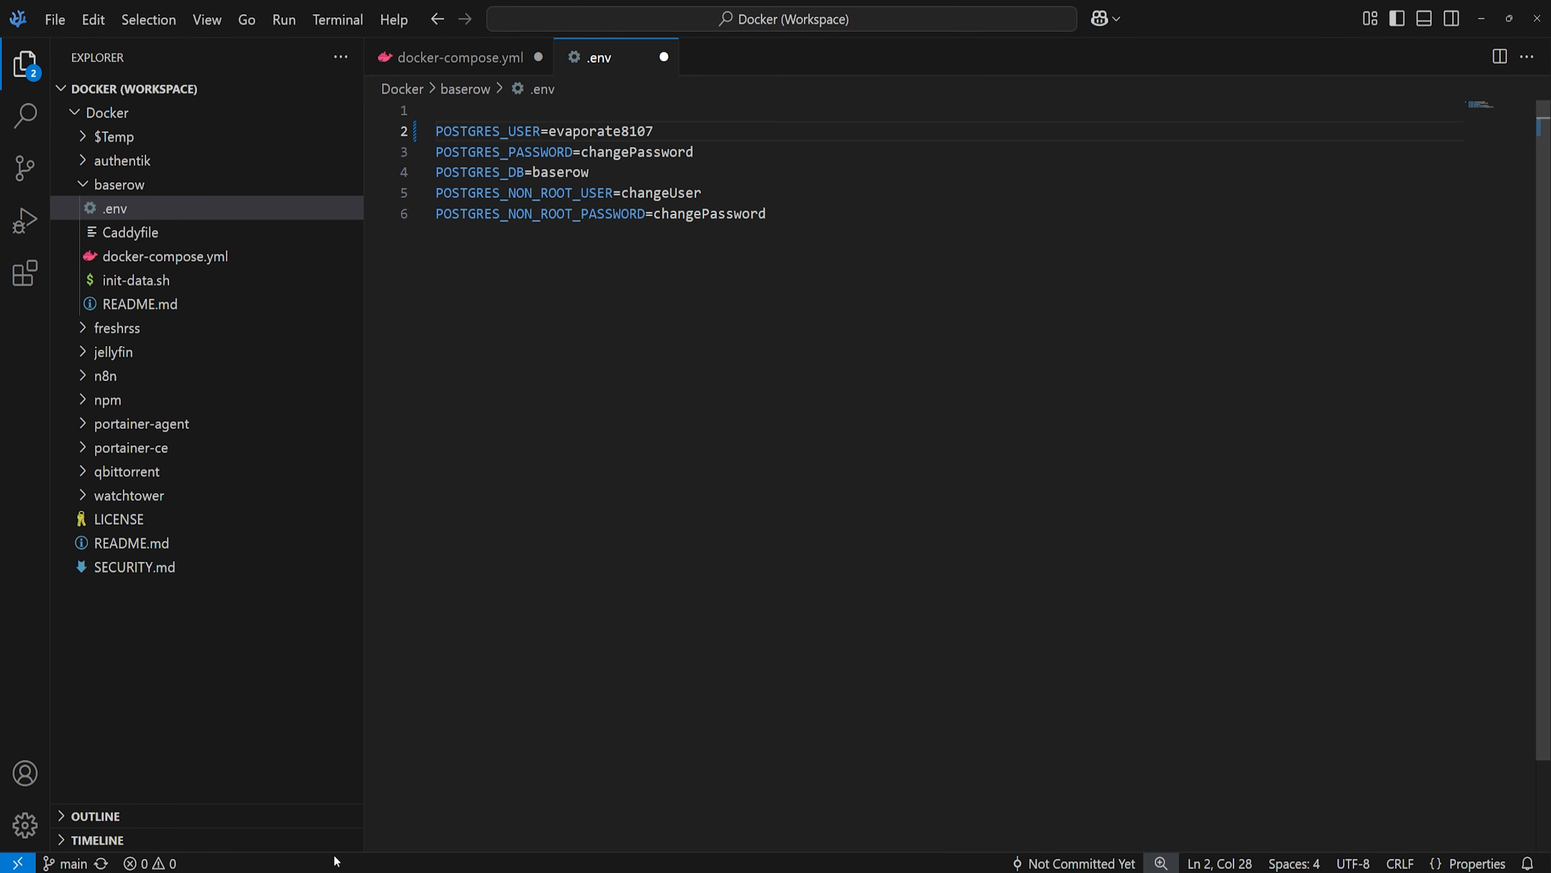
# - Generate a seven-word passphrase and paste it over changePassword on .env line 3
pyautogui.hotkey('alt', 'Tab')
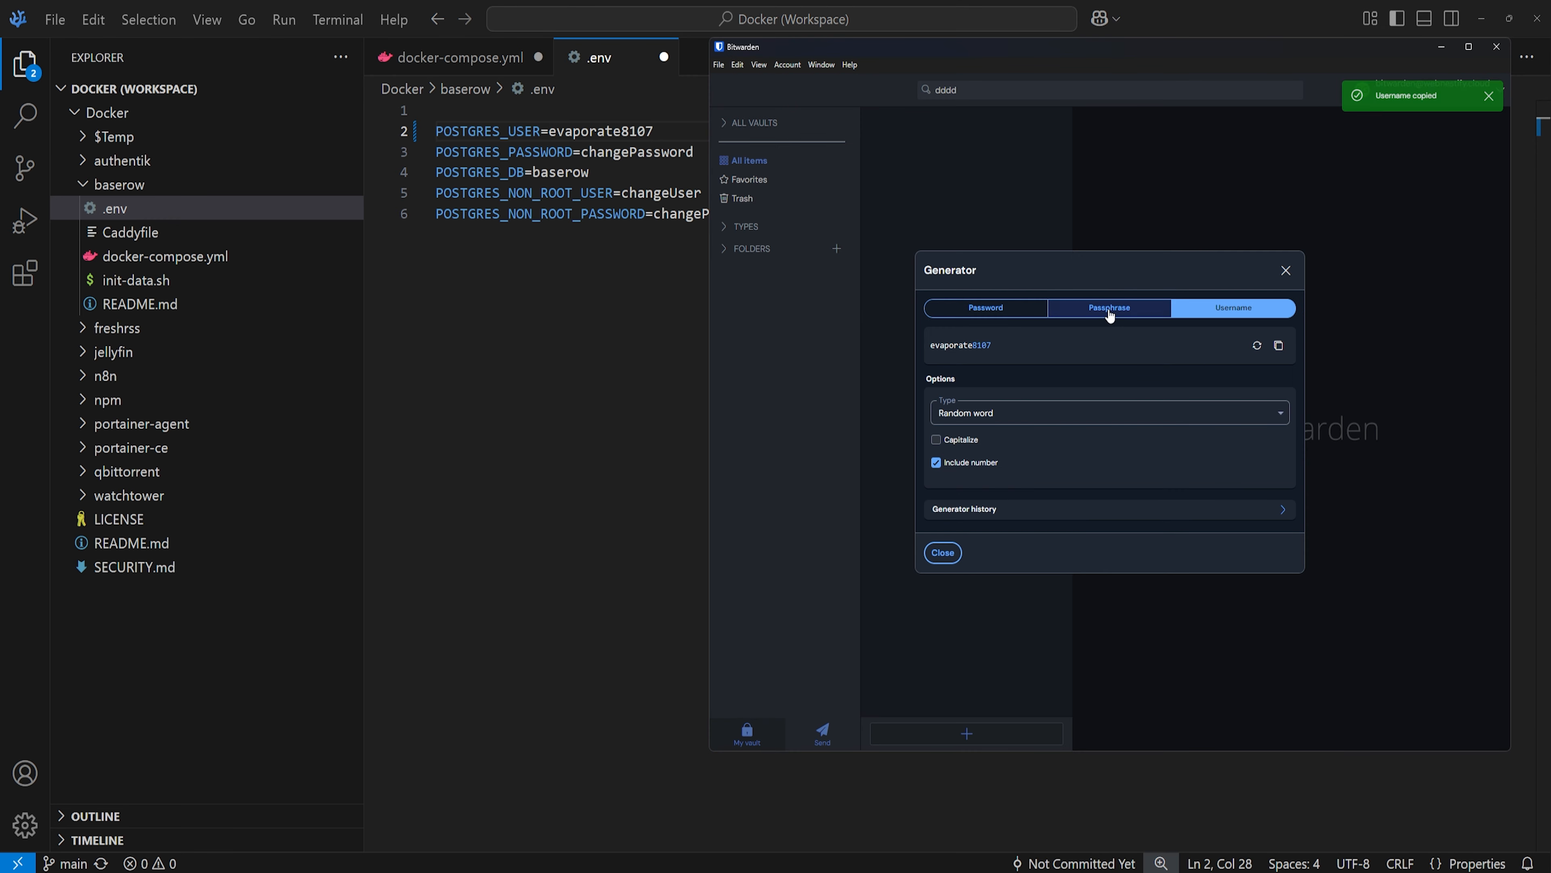
pyautogui.click(1110, 277)
pyautogui.click(1279, 379)
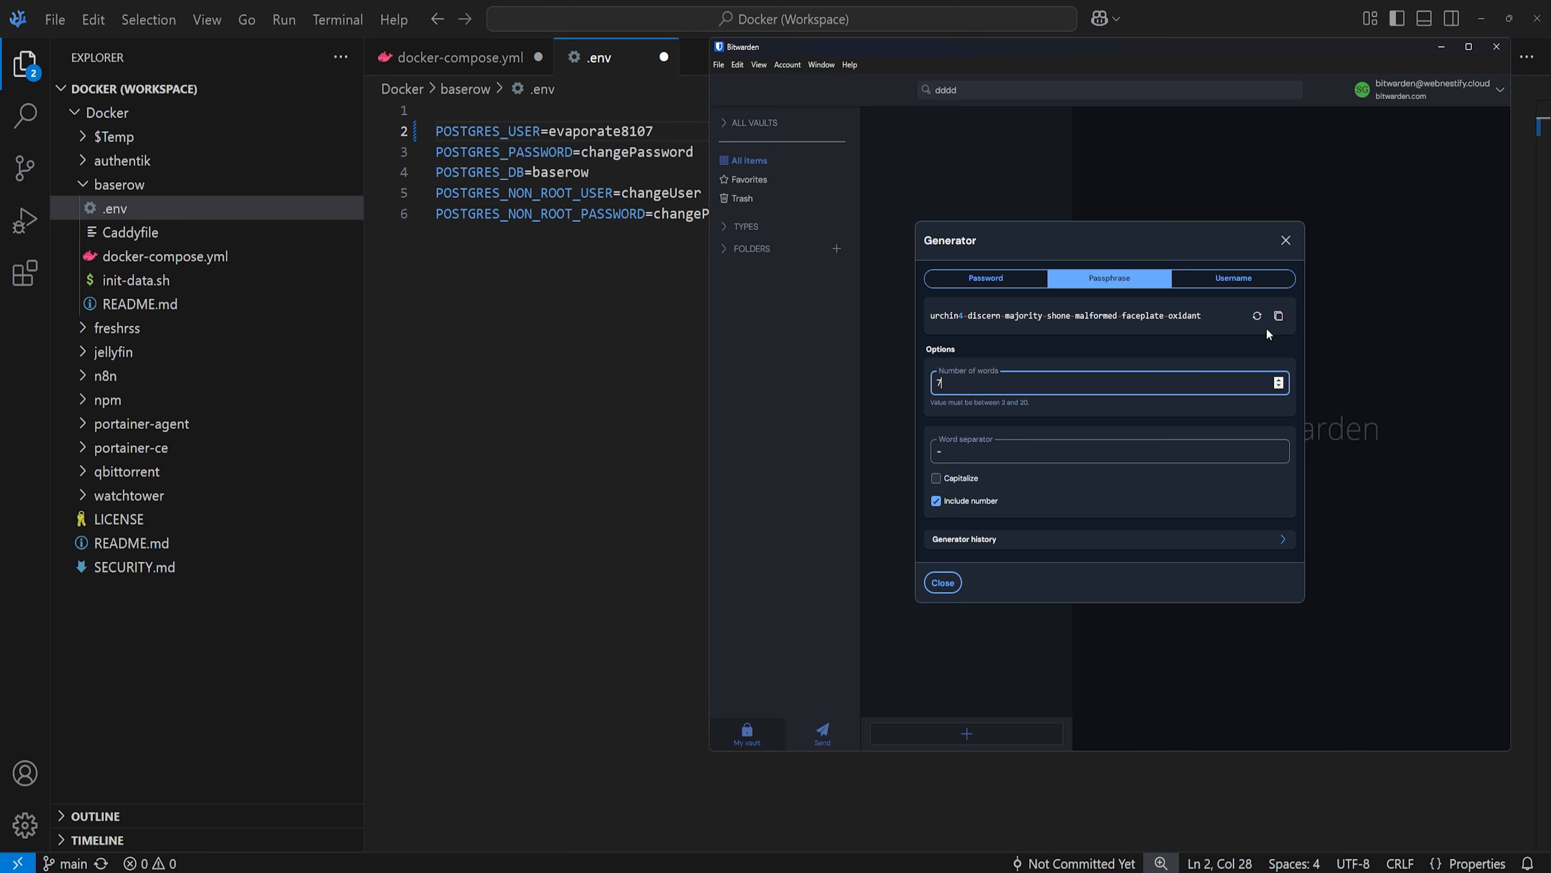
pyautogui.click(1257, 316)
pyautogui.click(1278, 316)
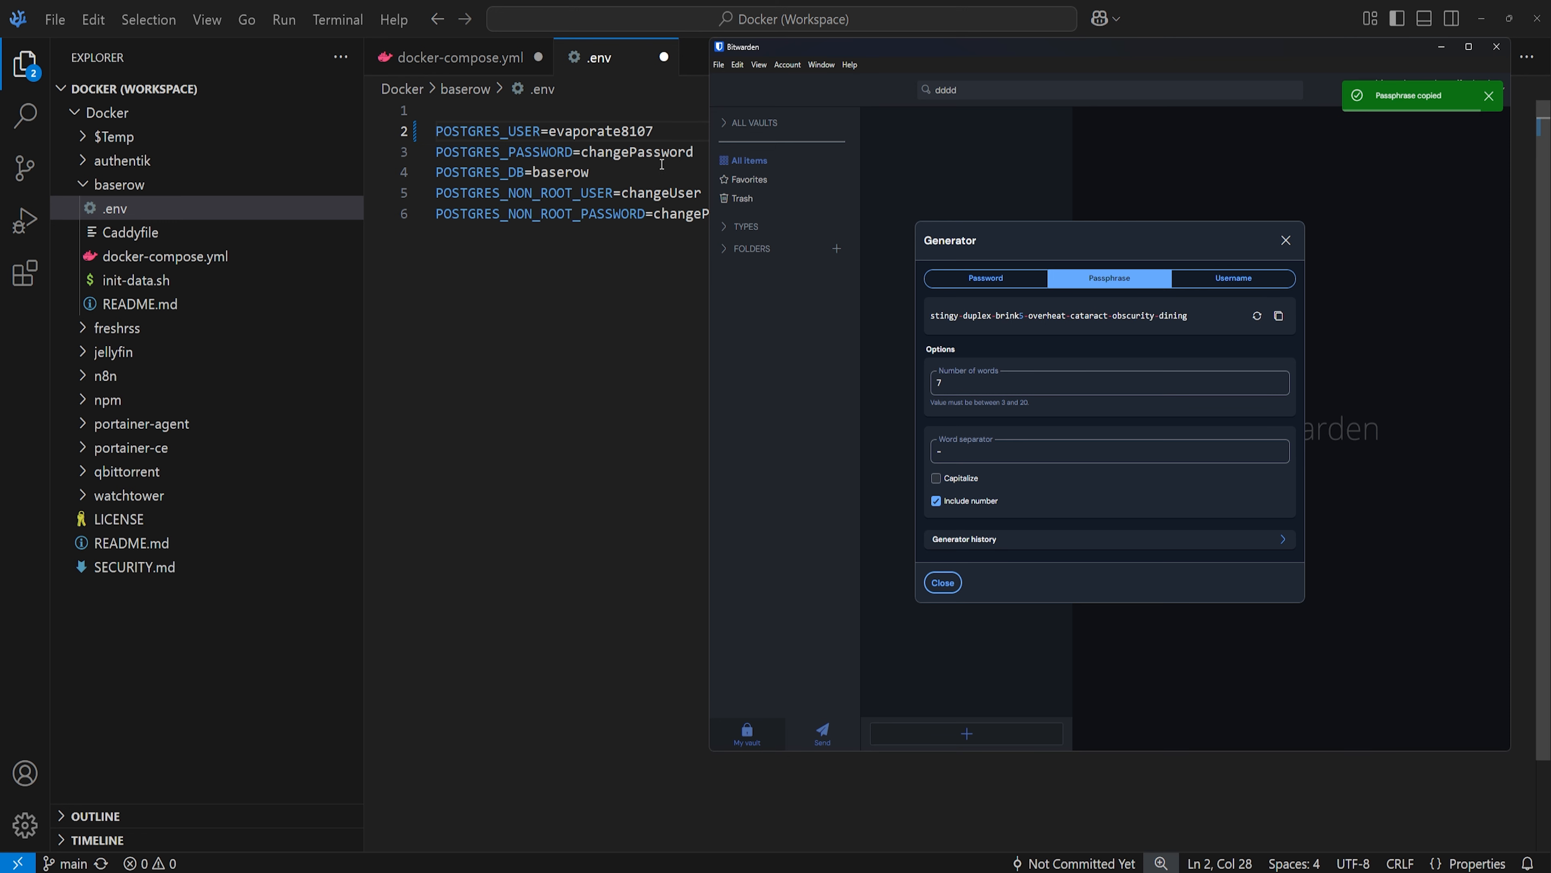
pyautogui.click(707, 152)
pyautogui.doubleClick(706, 153)
pyautogui.hotkey('ctrl', 'v')
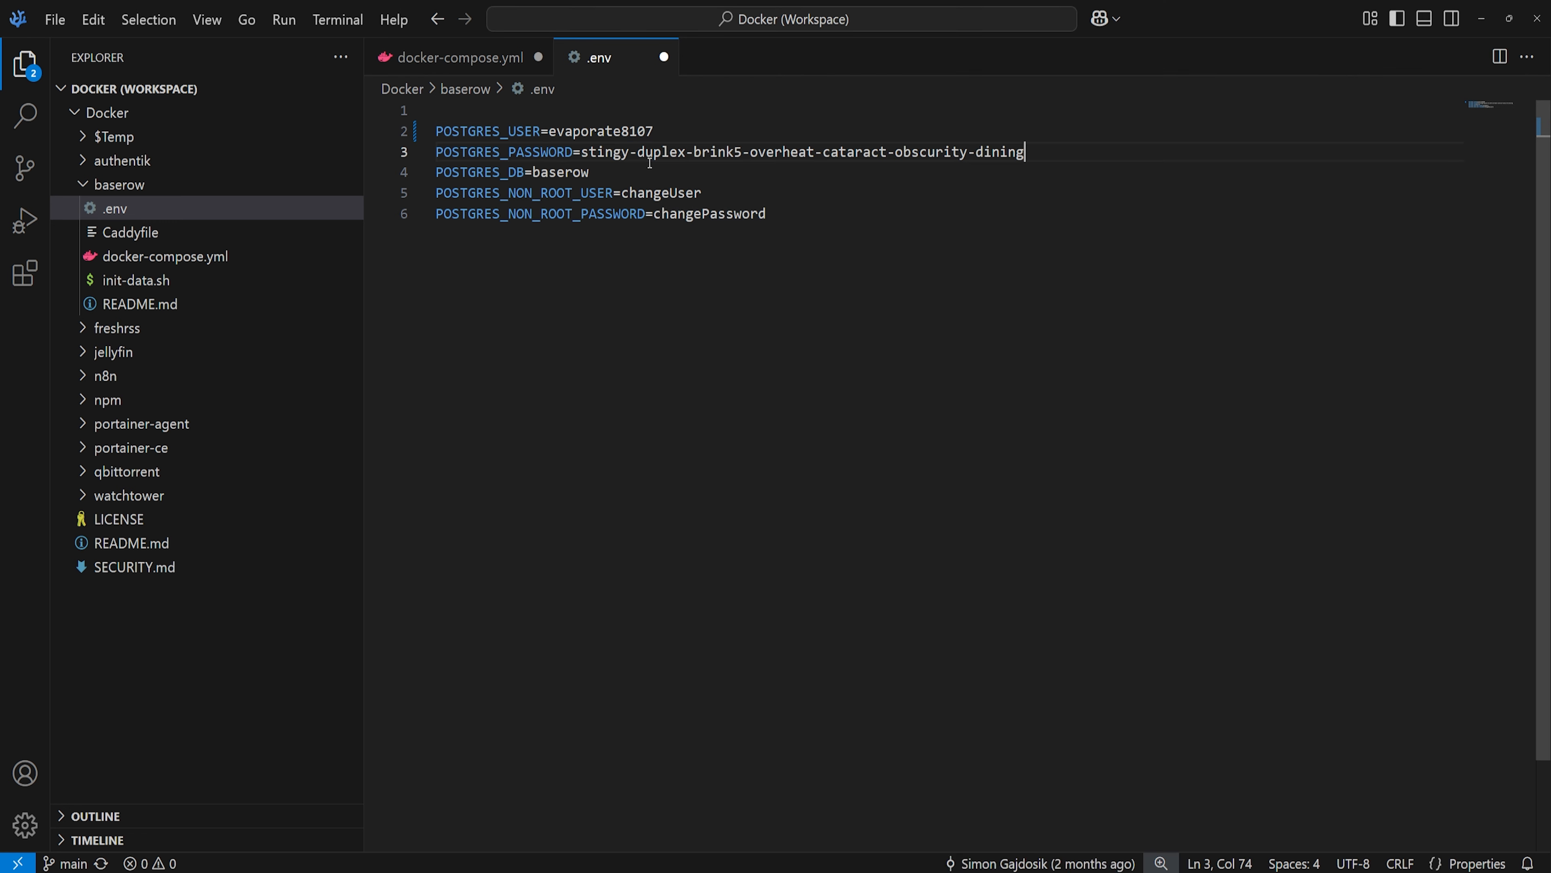
pyautogui.hotkey('alt', 'Tab')
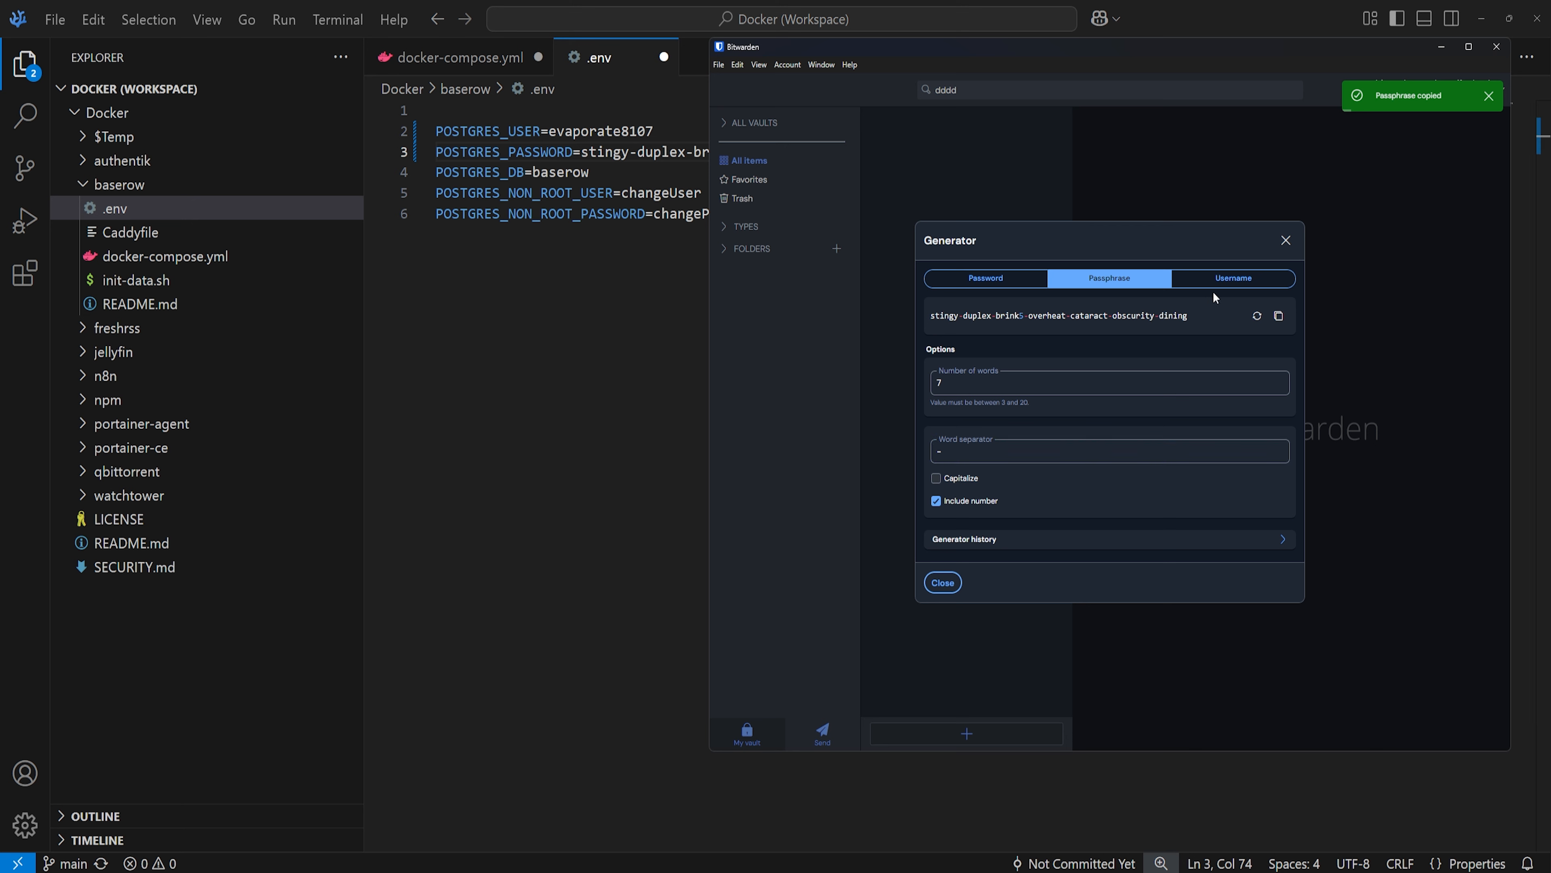
pyautogui.click(1223, 282)
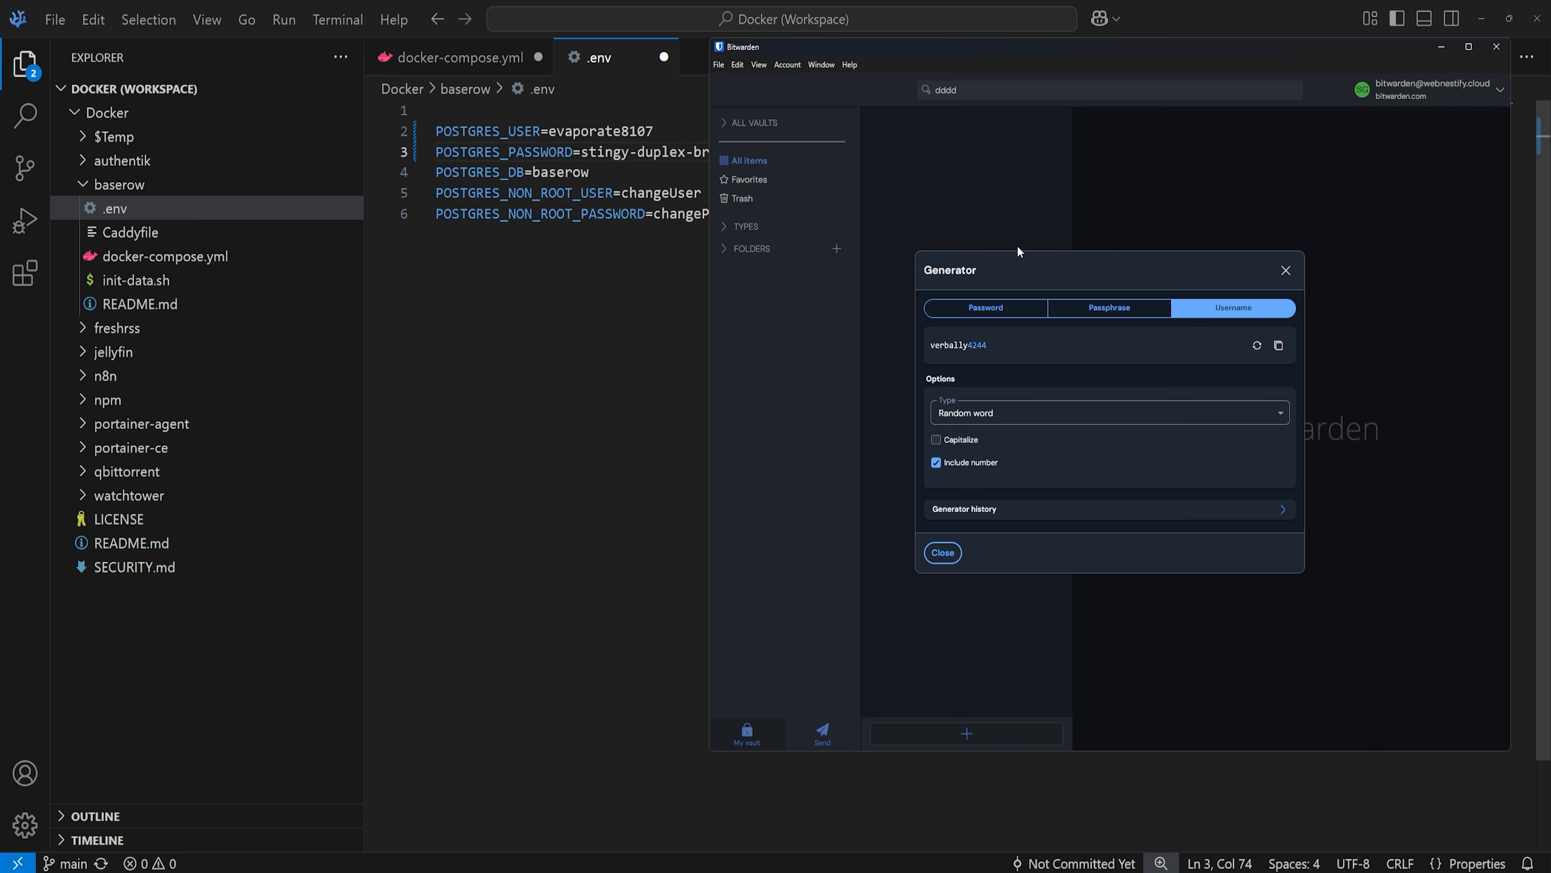
# - Generate a fresh username and paste it over the changeUser placeholder on .env line 5
pyautogui.click(1256, 346)
pyautogui.click(1279, 346)
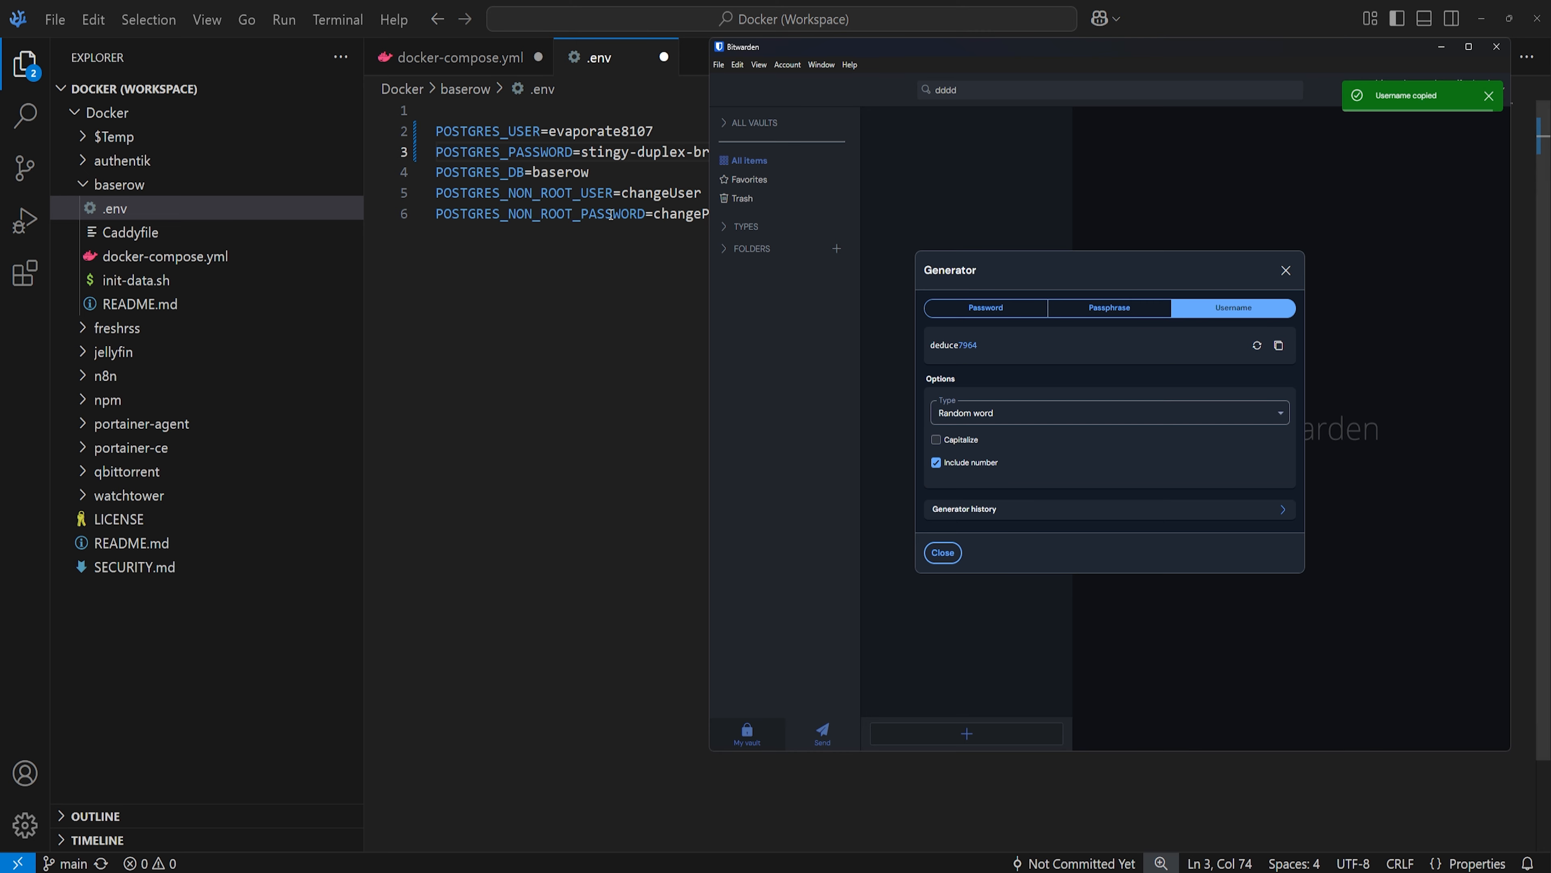
pyautogui.click(611, 214)
pyautogui.doubleClick(661, 193)
pyautogui.hotkey('ctrl', 'v')
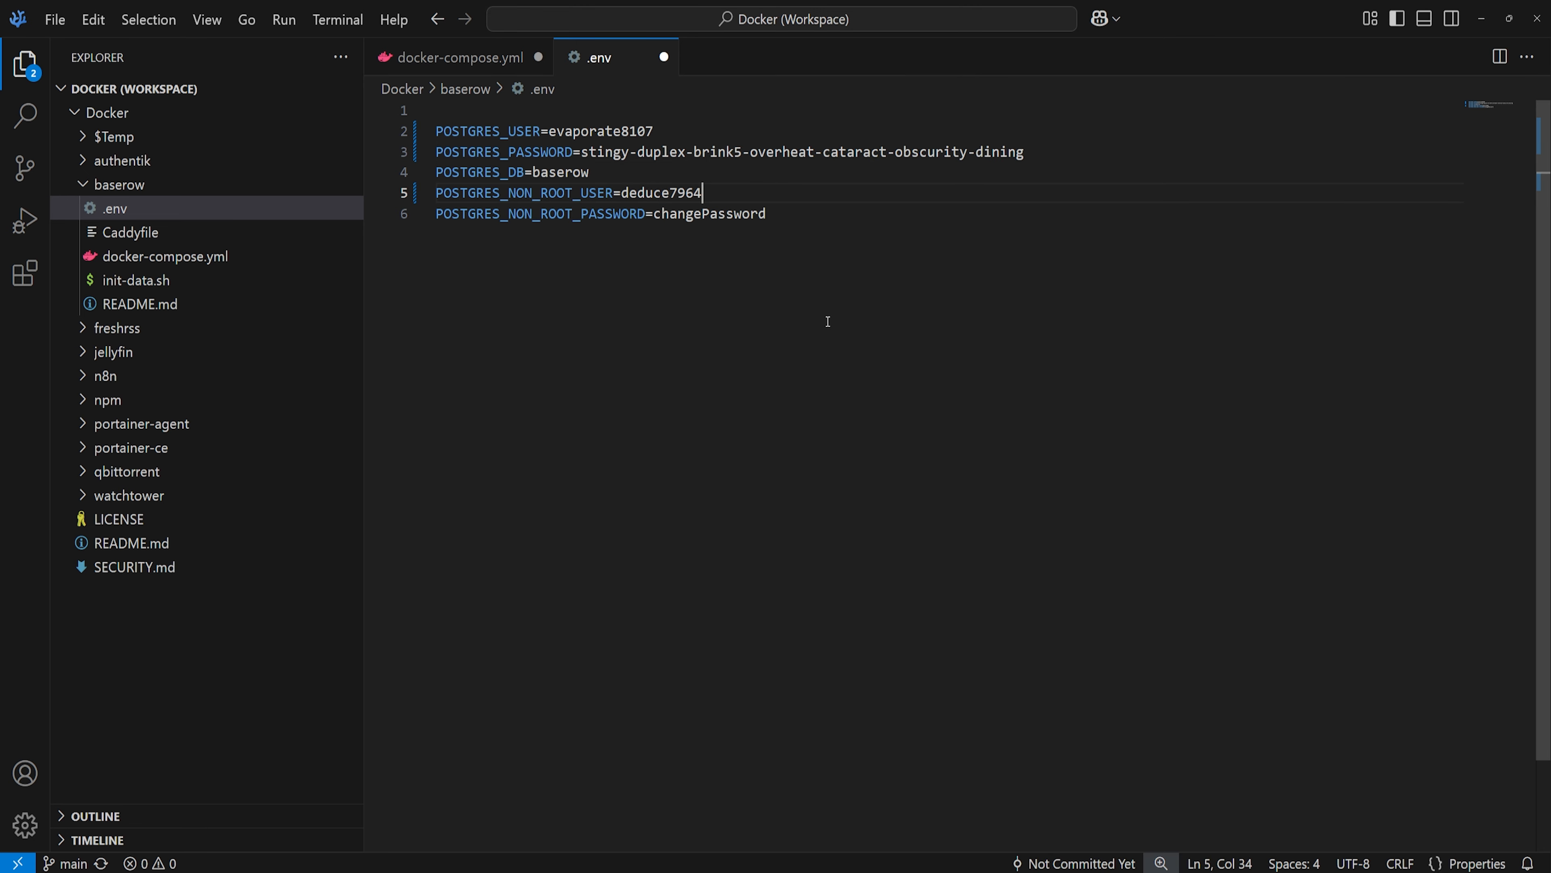
pyautogui.hotkey('alt', 'Tab')
pyautogui.click(1139, 279)
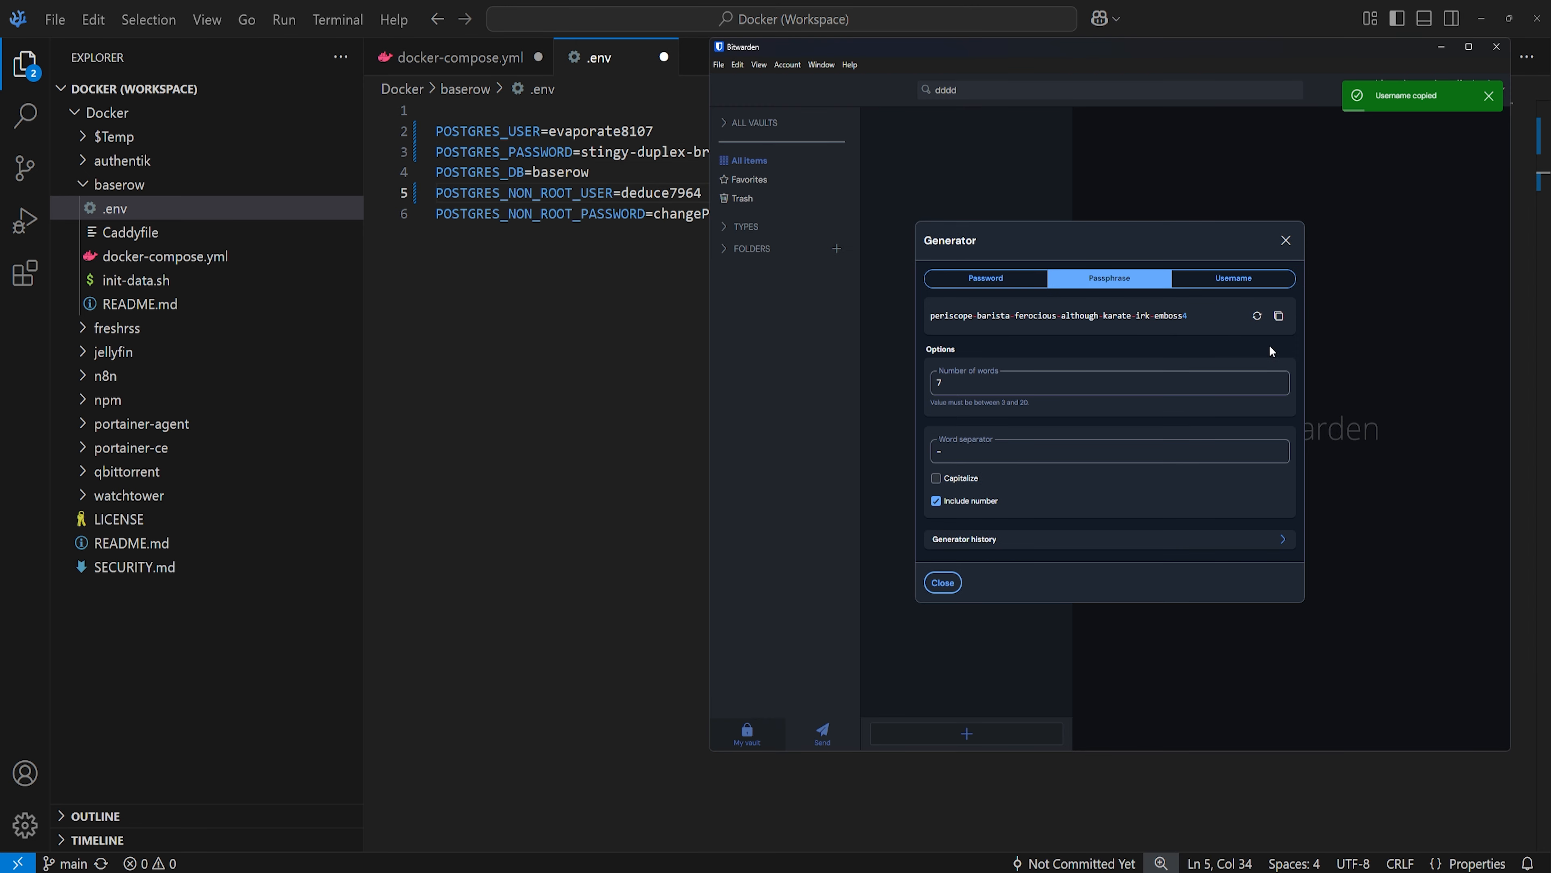
pyautogui.click(1257, 316)
pyautogui.click(1278, 316)
pyautogui.hotkey('alt', 'Tab')
pyautogui.click(774, 250)
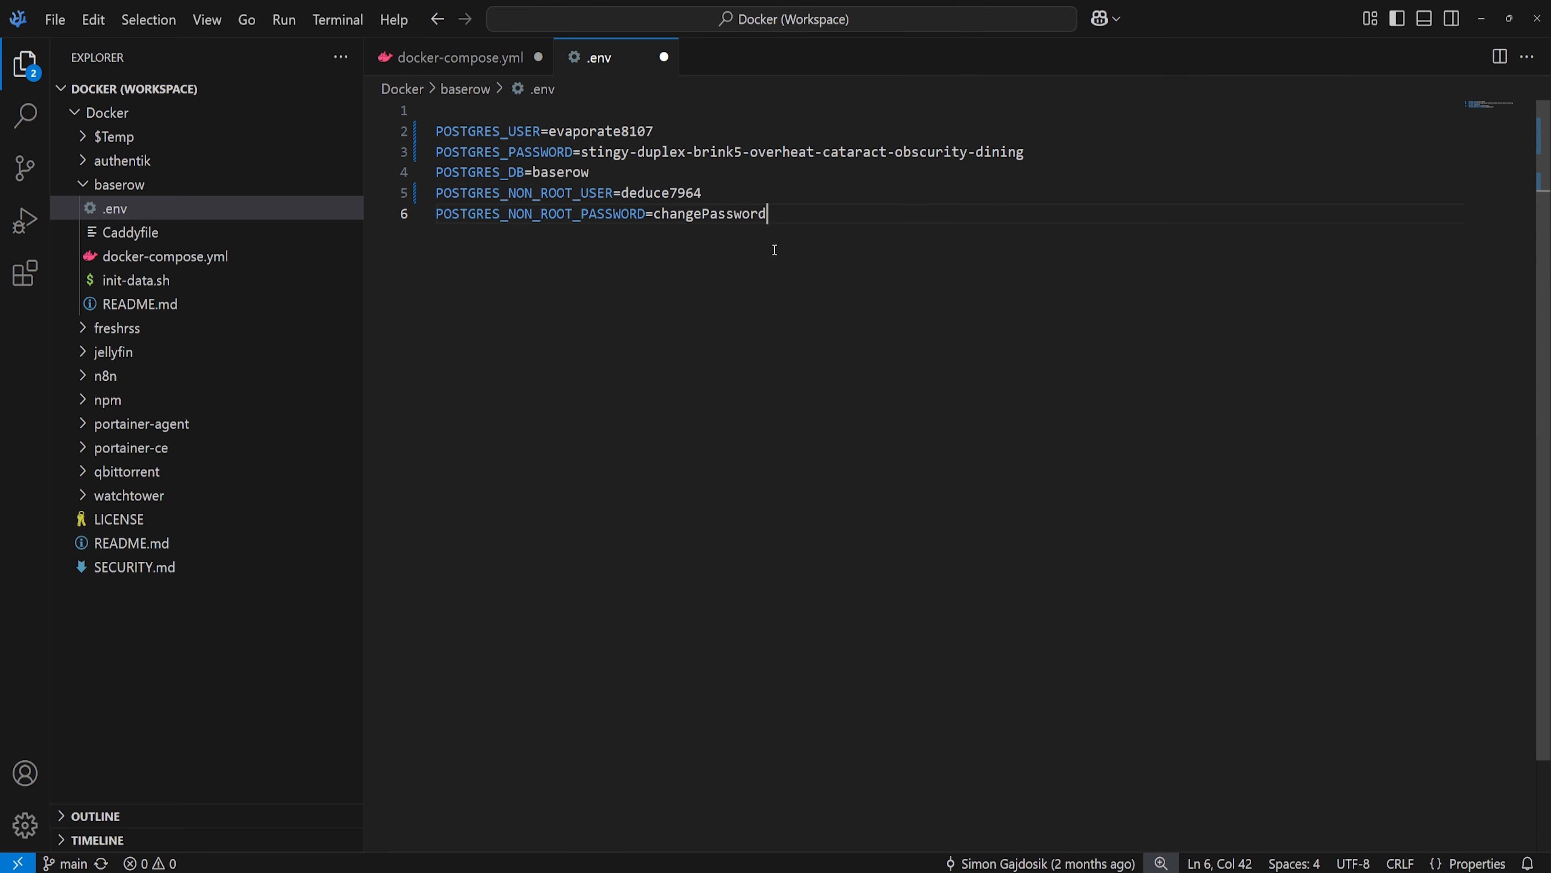
pyautogui.hotkey('ctrl', 'shift', 'Left')
pyautogui.hotkey('ctrl', 'v')
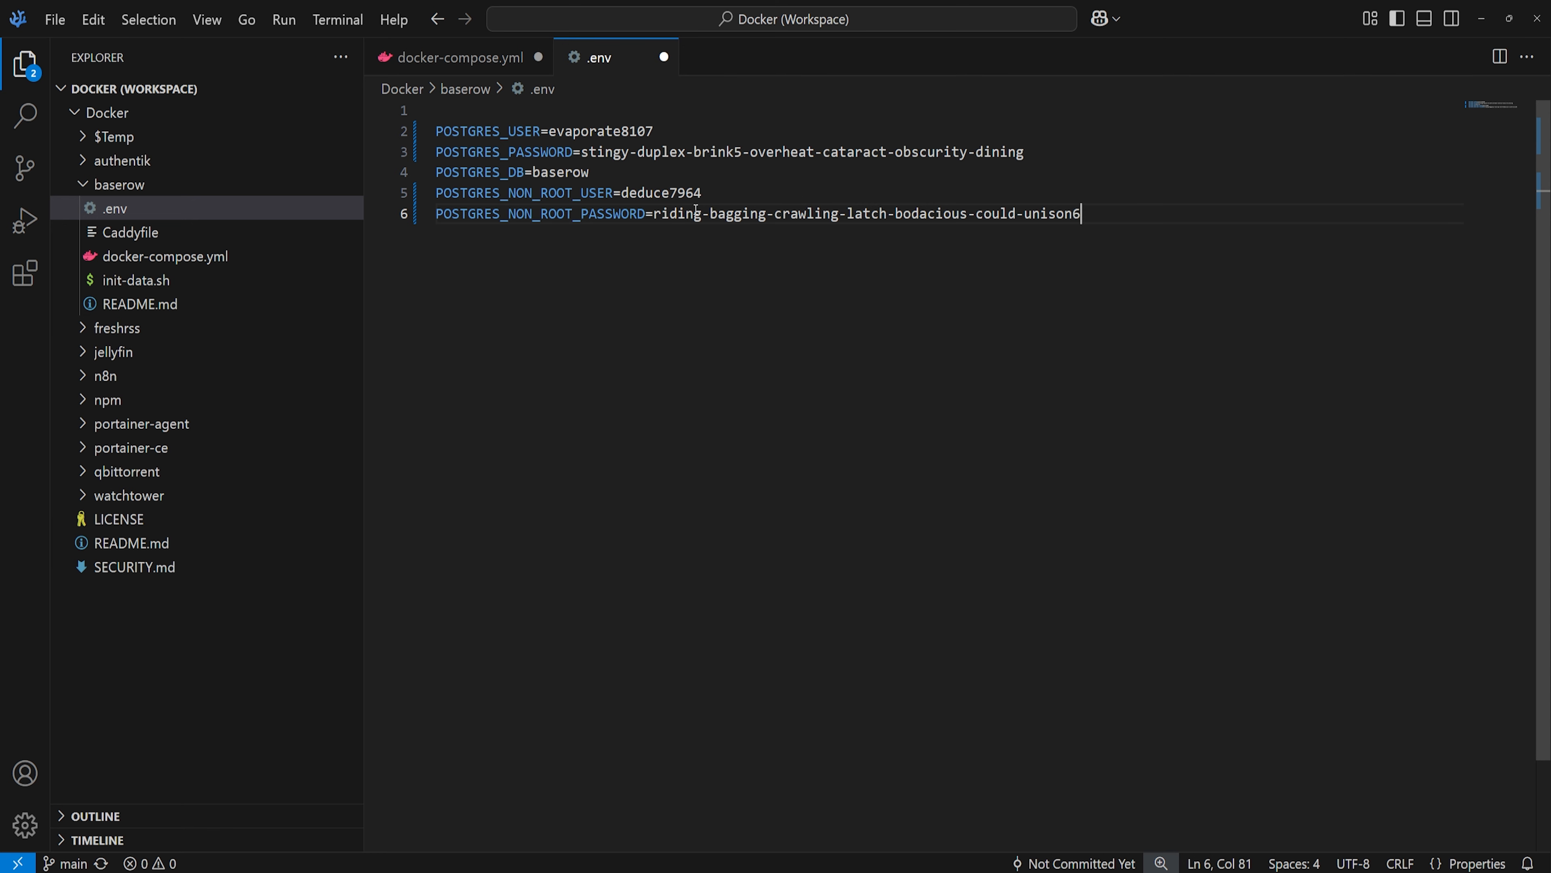
pyautogui.click(175, 289)
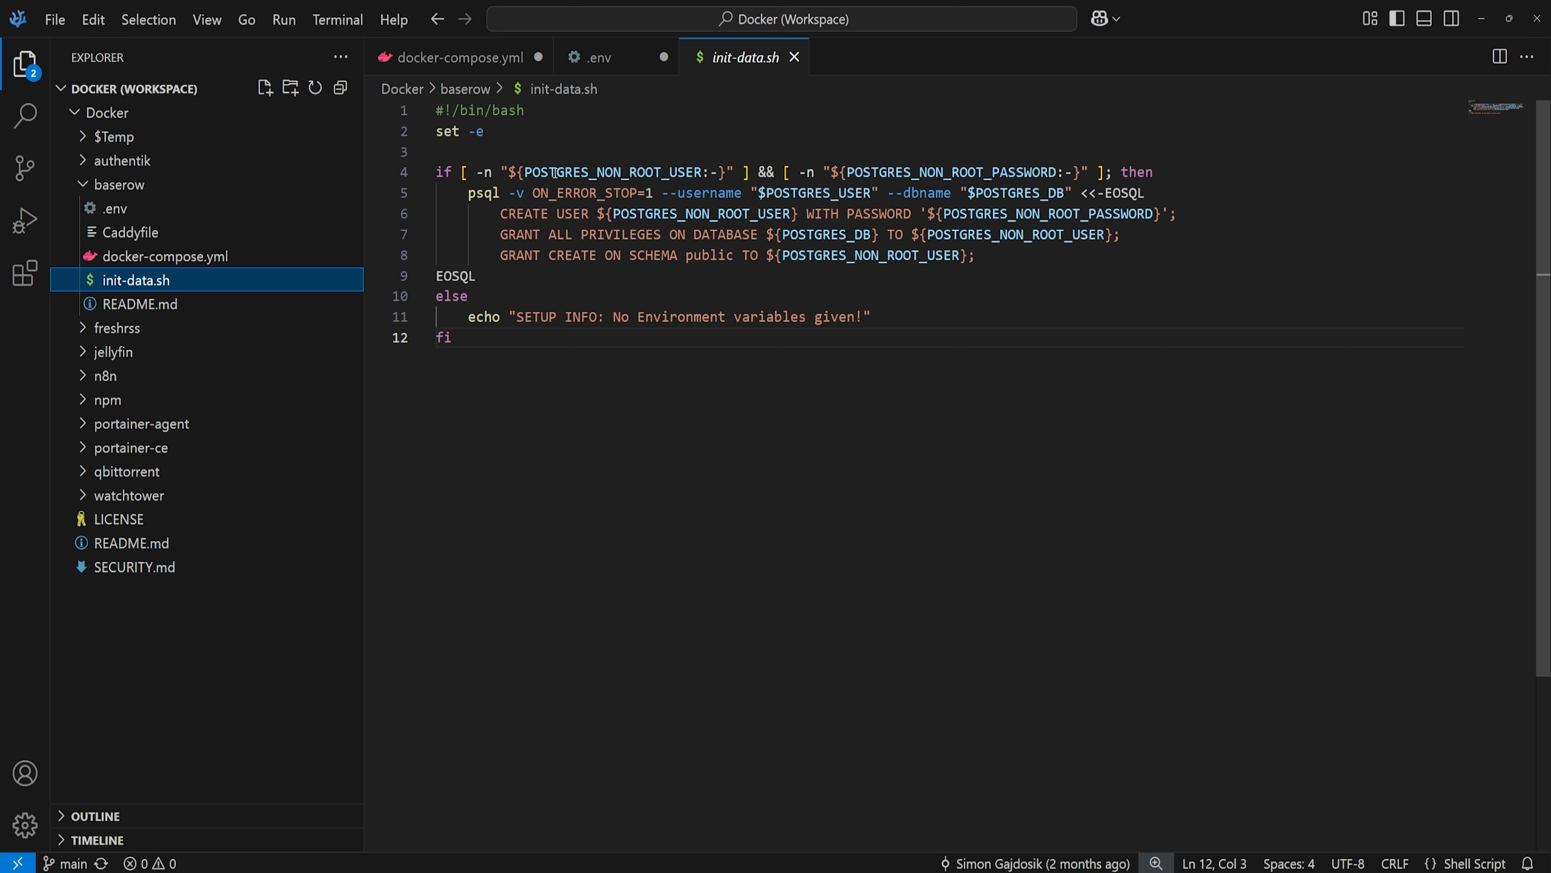
# - Check that init-data.sh uses POSTGRES_USER and docker-compose.yml mounts init-data.sh on line 16
pyautogui.click(188, 217)
pyautogui.click(150, 282)
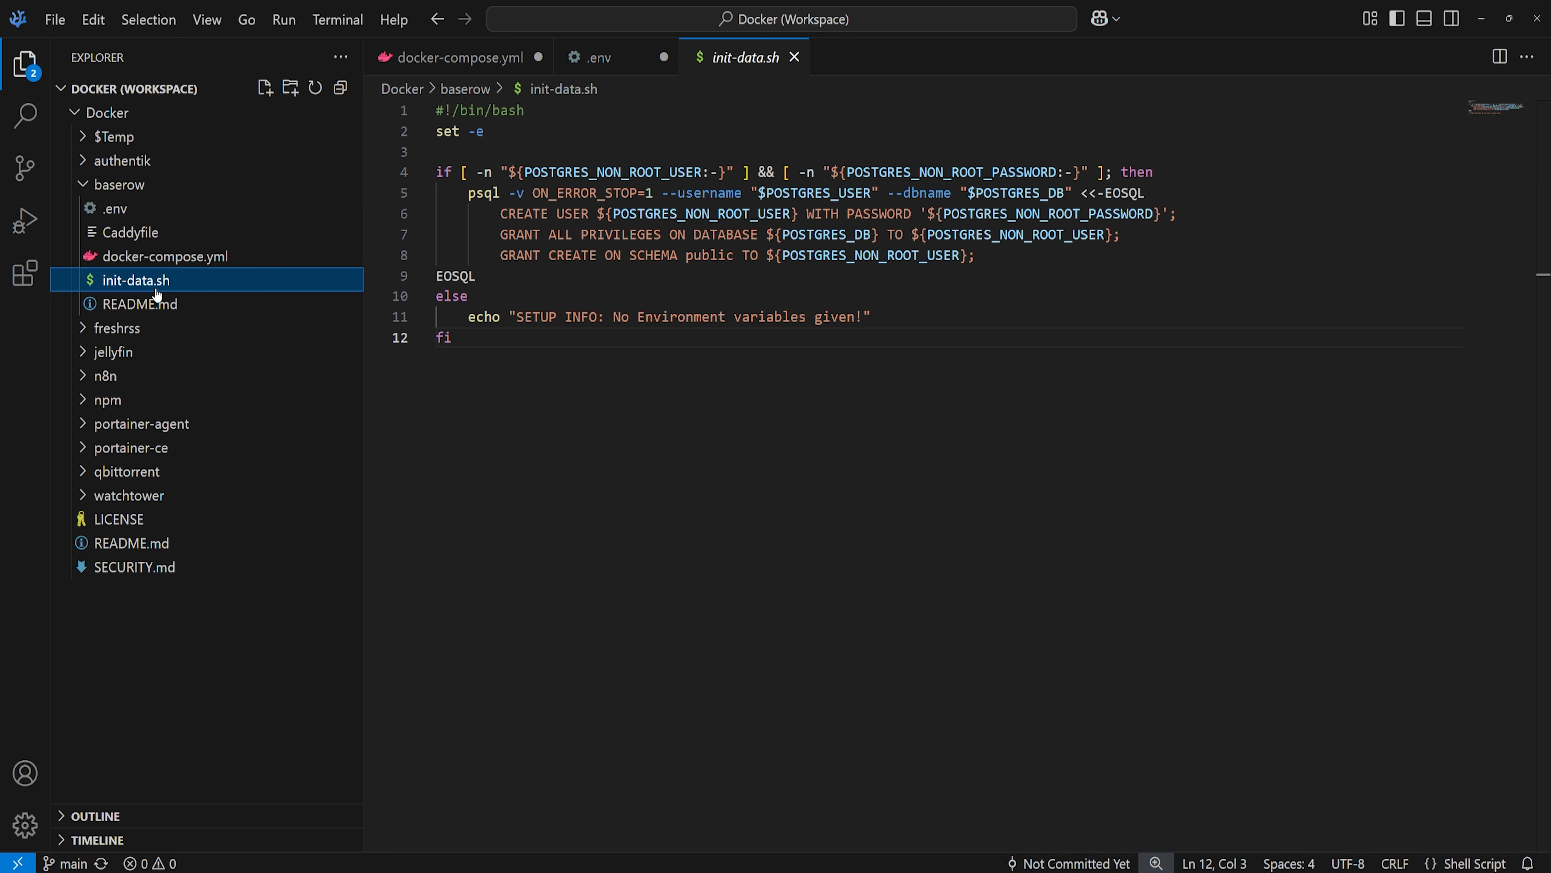
pyautogui.moveTo(774, 193); pyautogui.dragTo(847, 191)
pyautogui.click(782, 192)
pyautogui.click(849, 192)
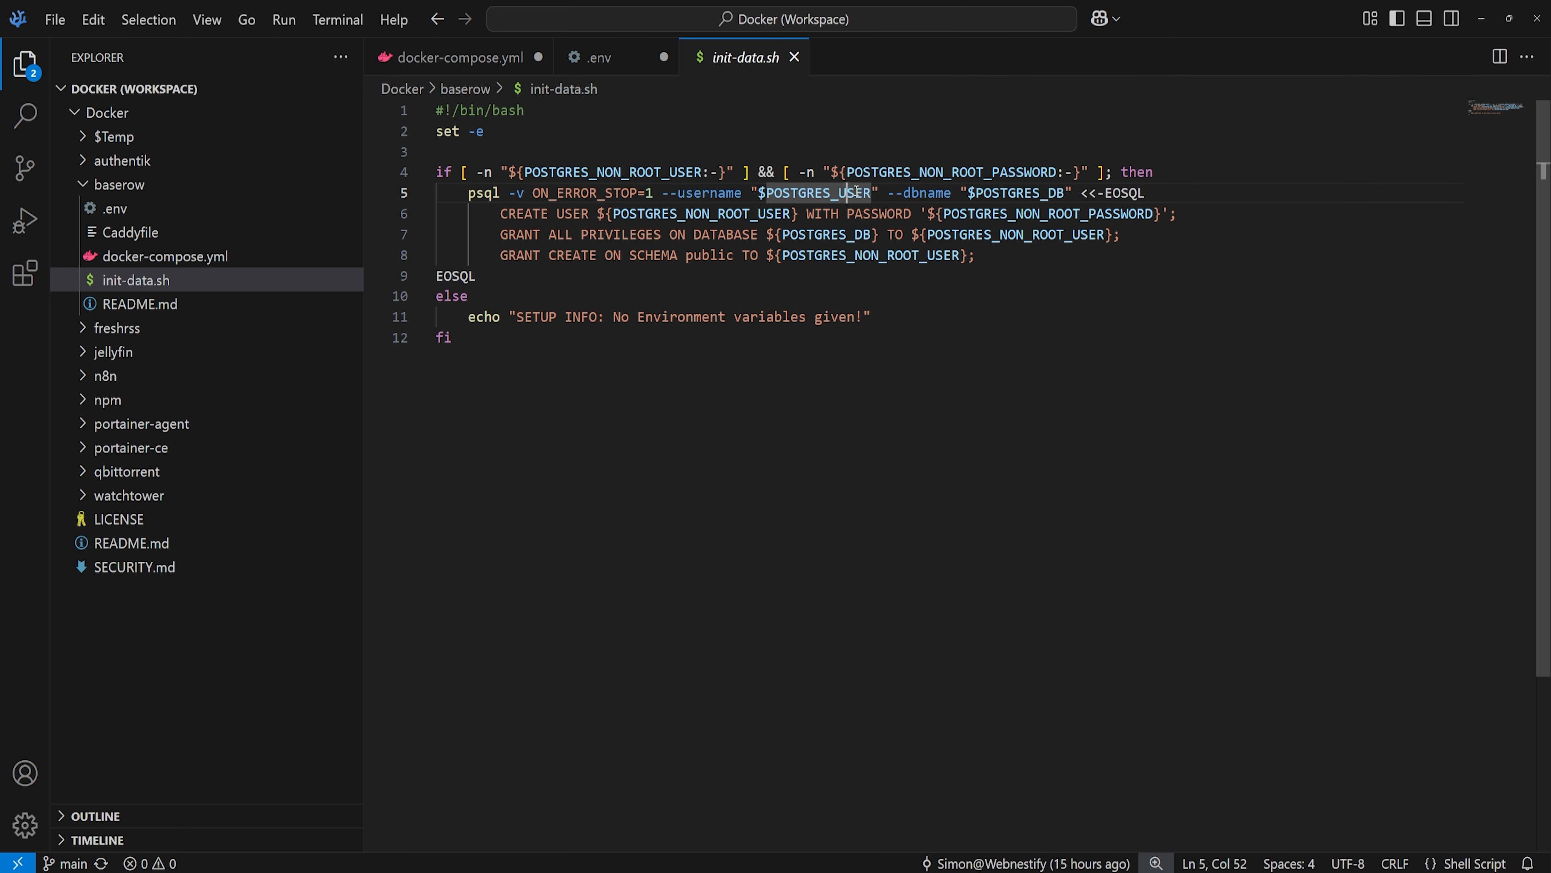
pyautogui.click(235, 262)
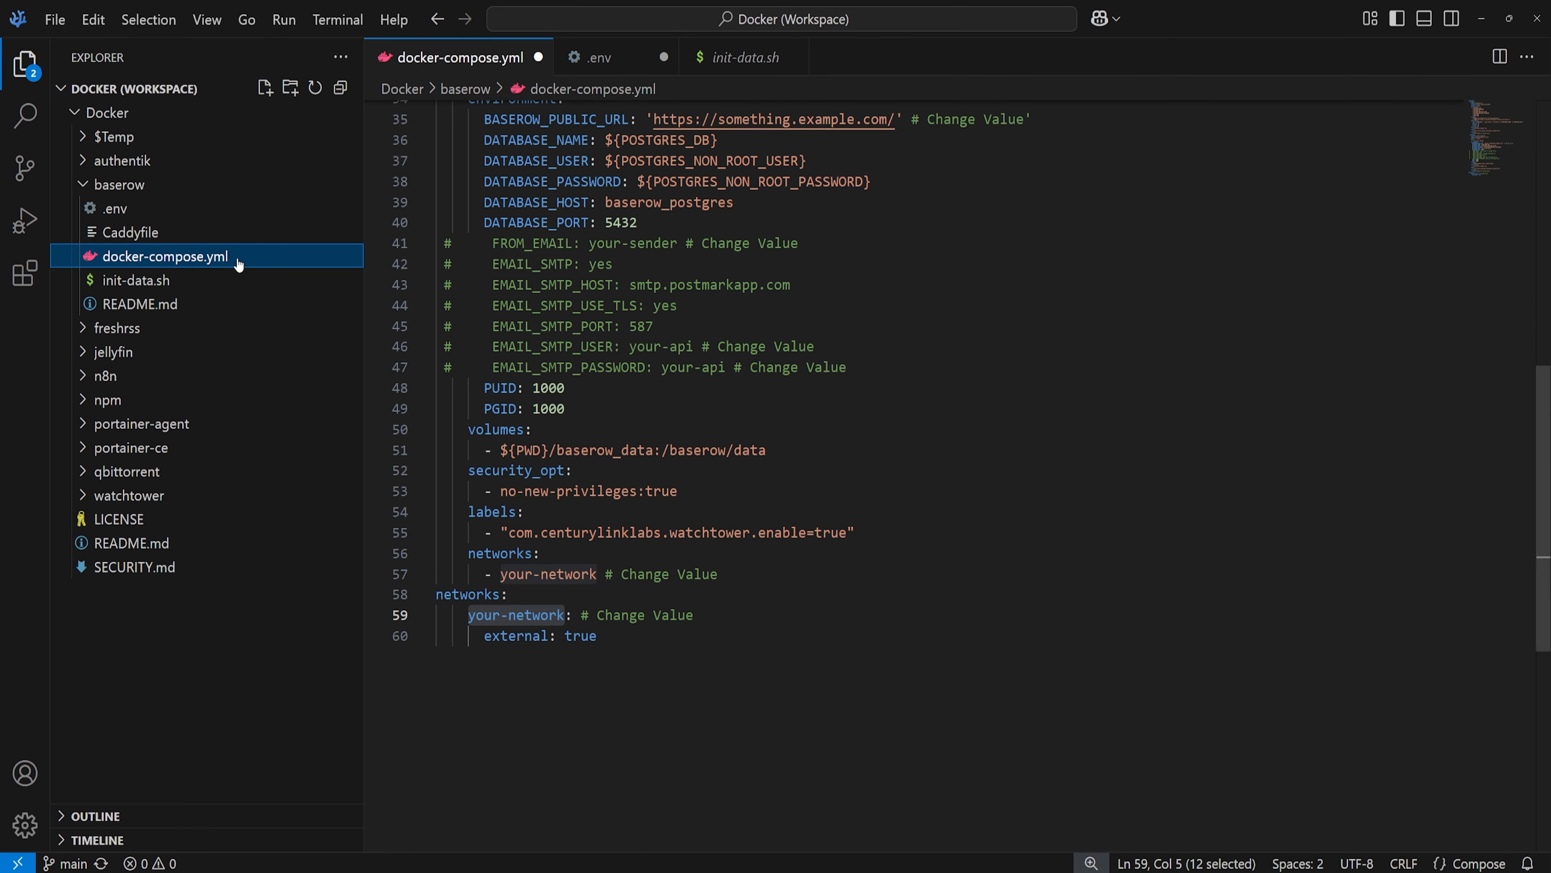
pyautogui.scroll(9, 664, 429)
pyautogui.scroll(4, 664, 429)
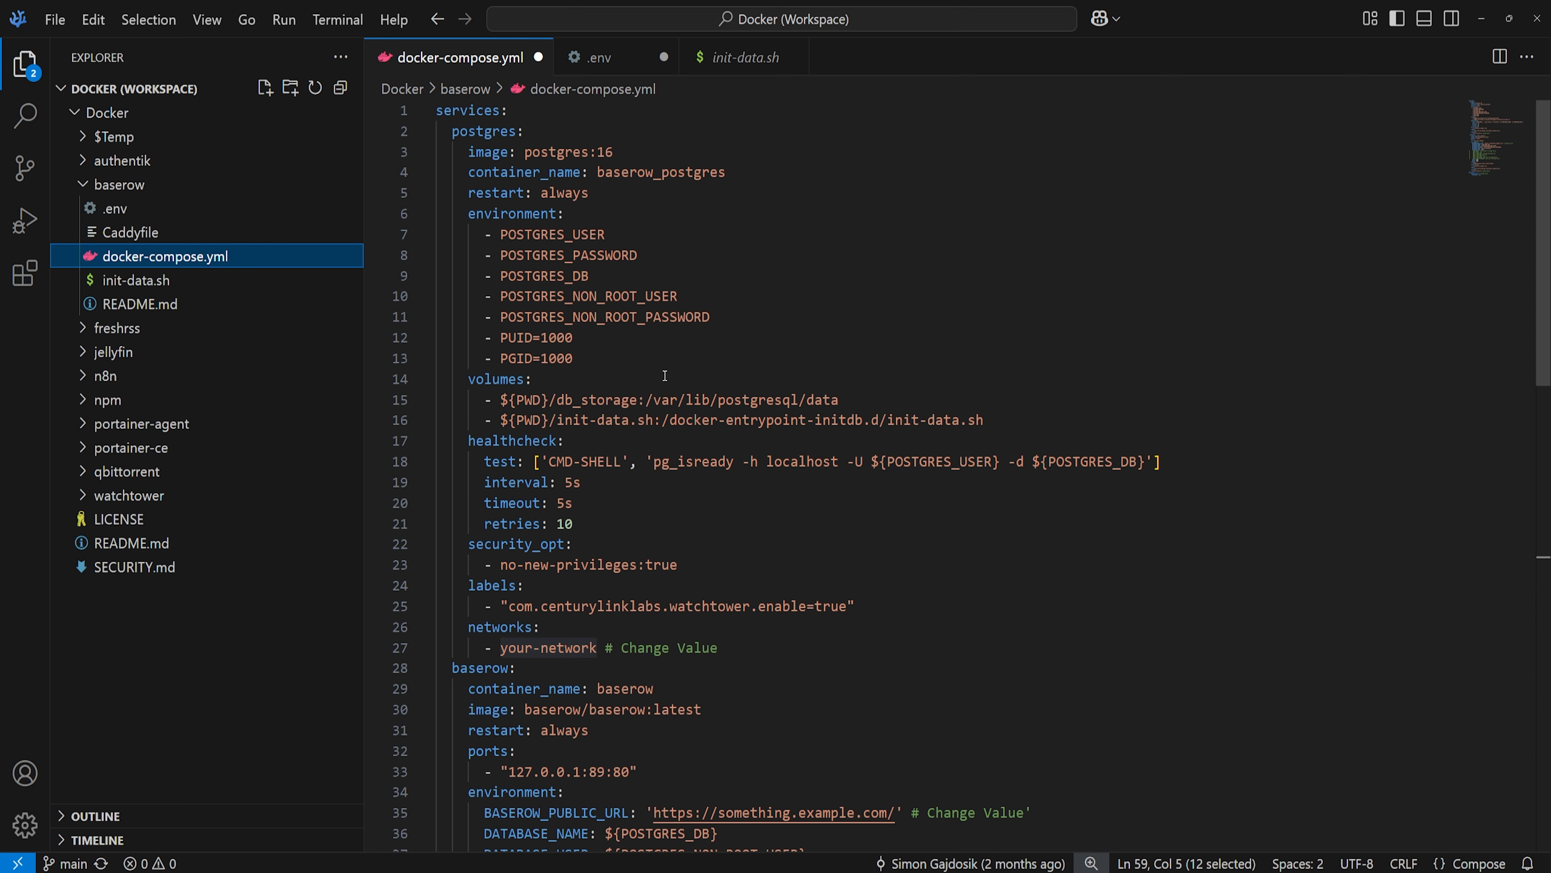
pyautogui.moveTo(574, 421); pyautogui.dragTo(662, 420)
pyautogui.click(807, 421)
pyautogui.click(936, 421)
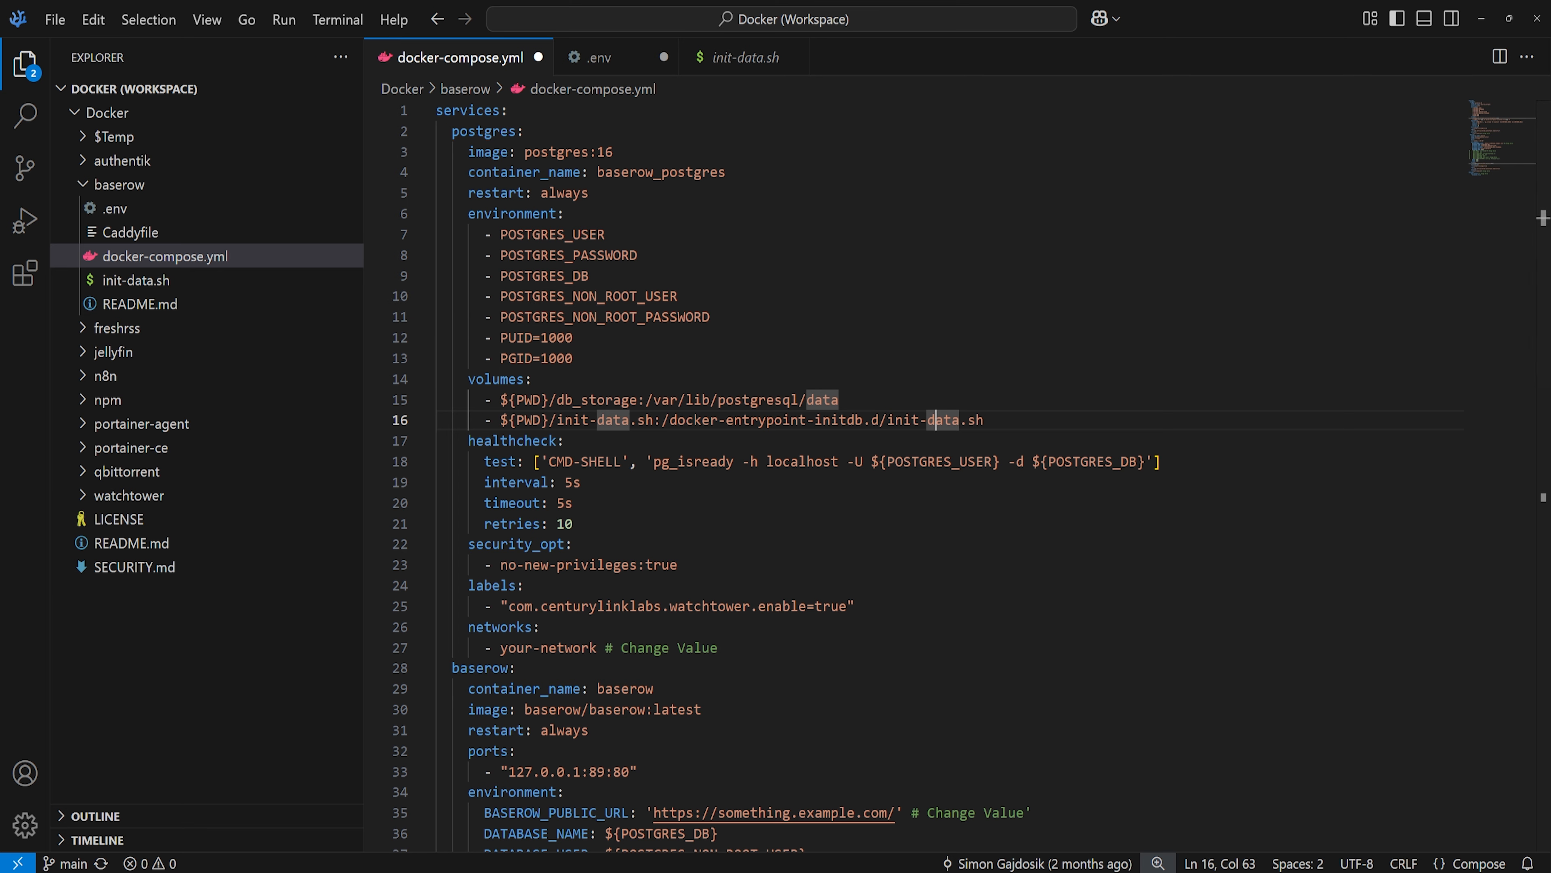
pyautogui.click(116, 233)
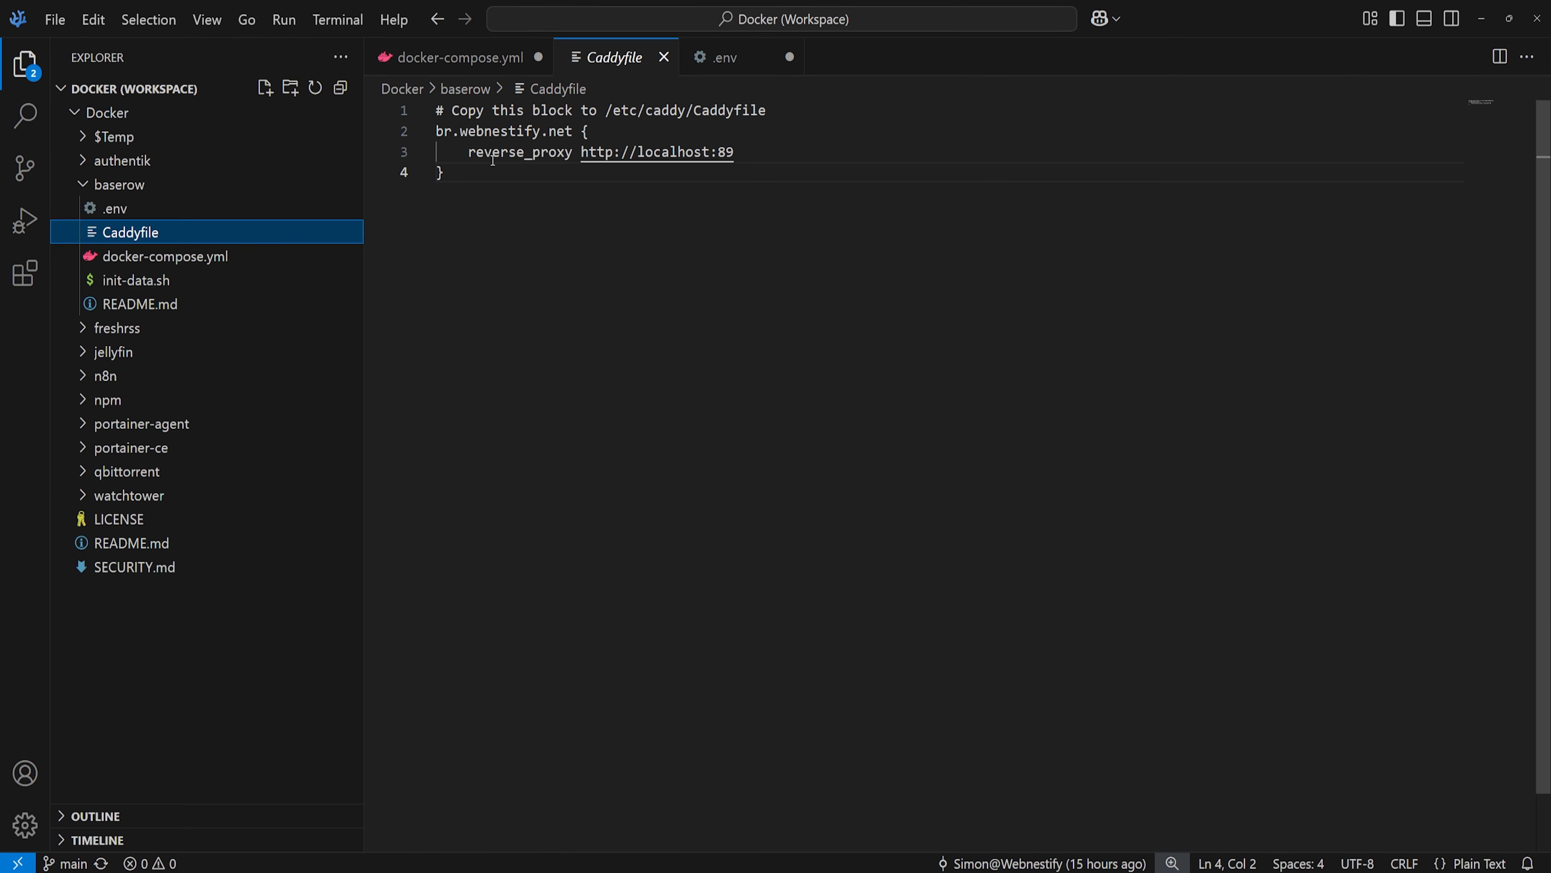
pyautogui.moveTo(478, 171); pyautogui.dragTo(435, 131)
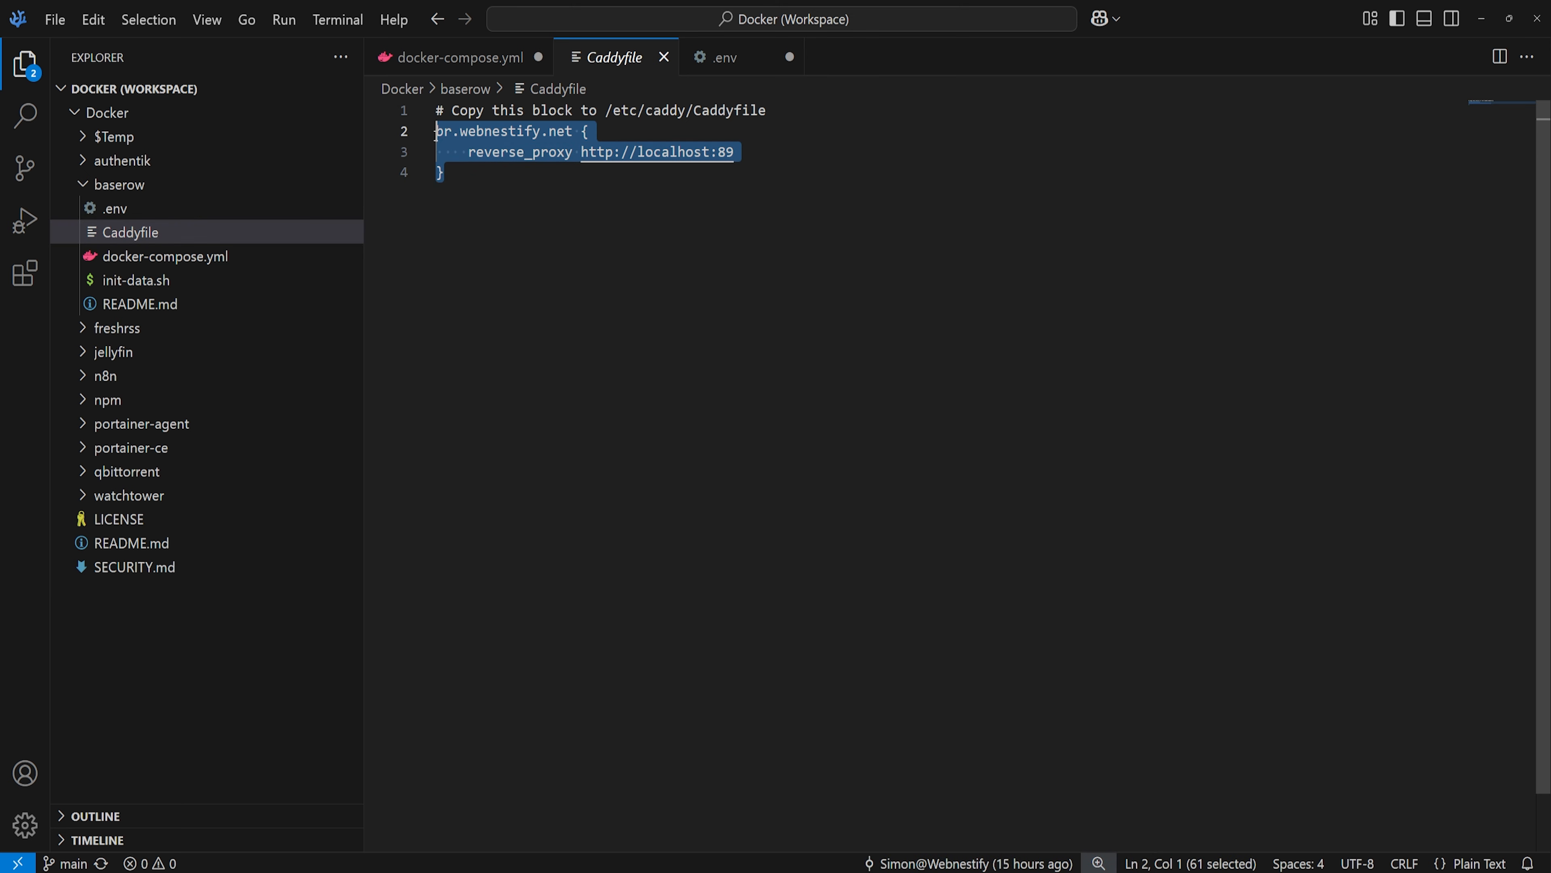
pyautogui.click(517, 131)
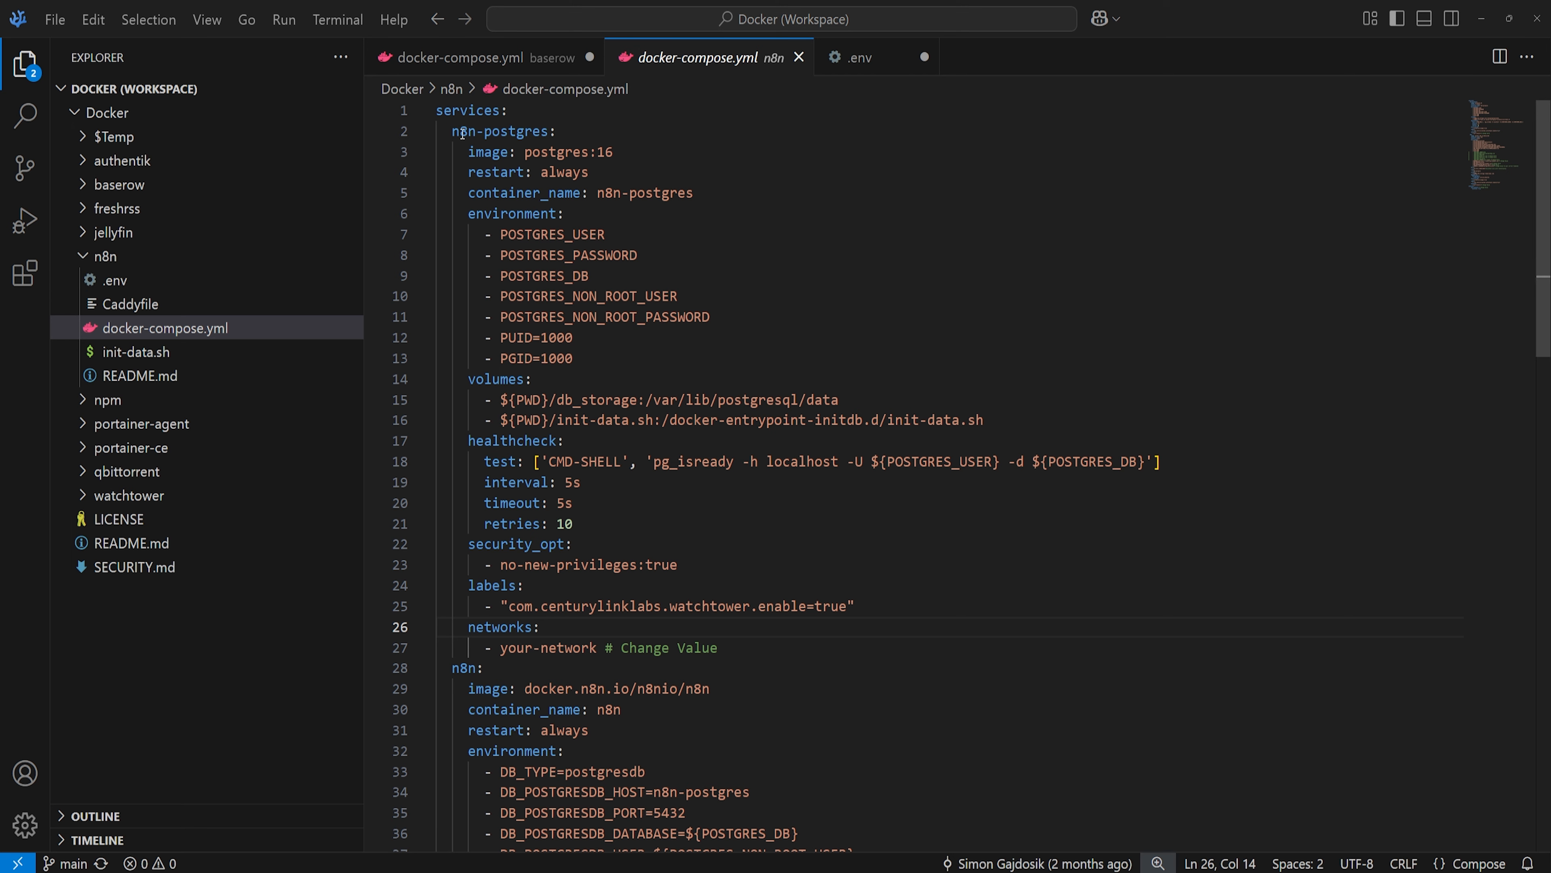
pyautogui.moveTo(463, 133); pyautogui.dragTo(483, 173)
pyautogui.click(614, 318)
pyautogui.click(550, 256)
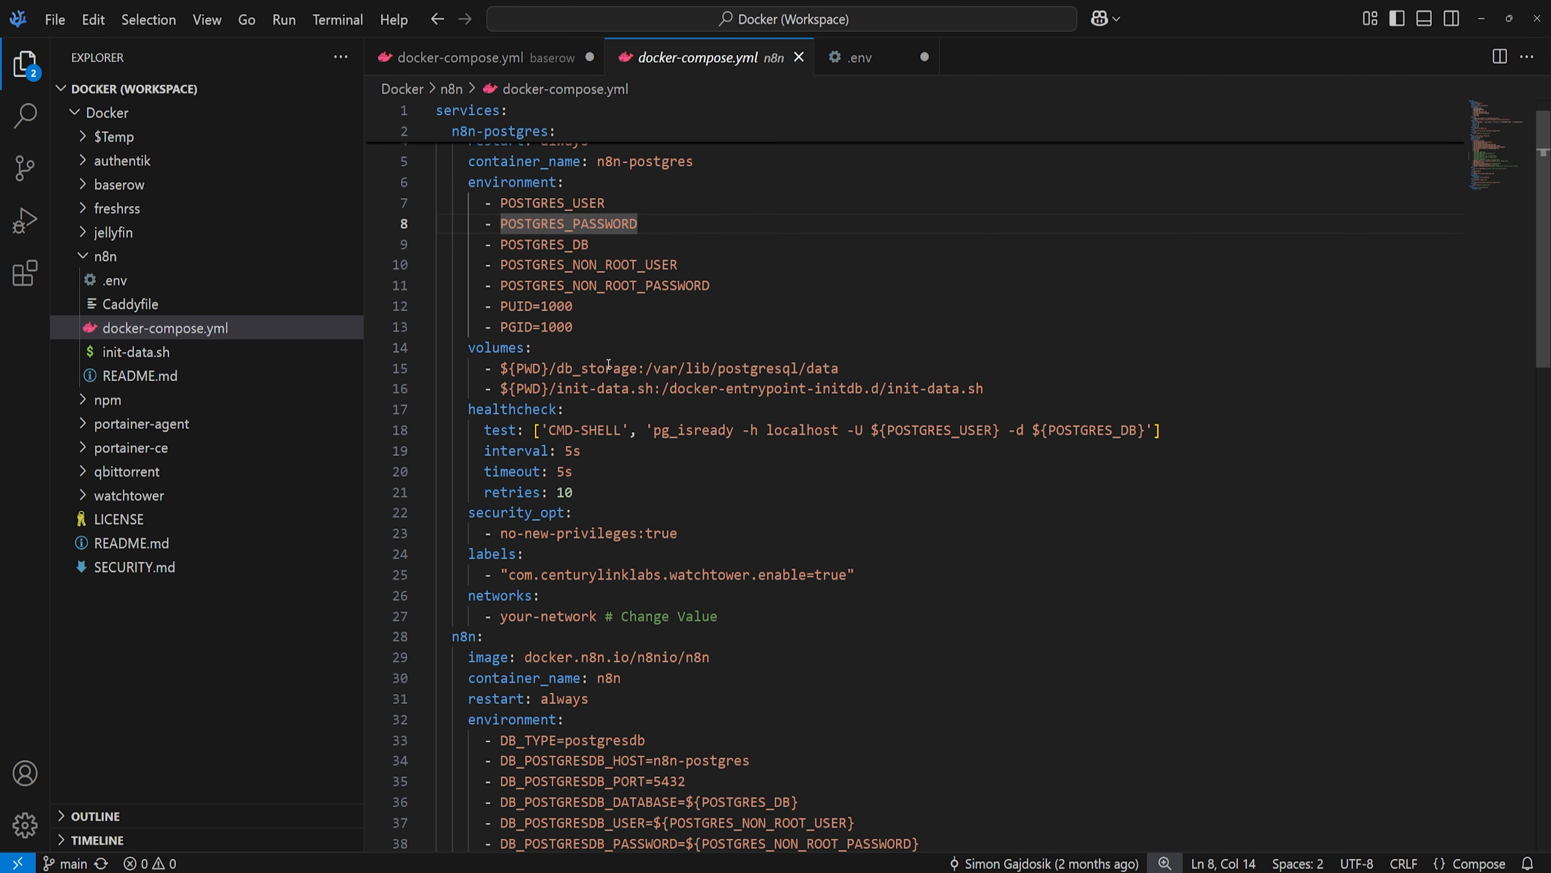
pyautogui.scroll(-2, 656, 382)
pyautogui.moveTo(528, 438); pyautogui.dragTo(613, 439)
pyautogui.click(613, 439)
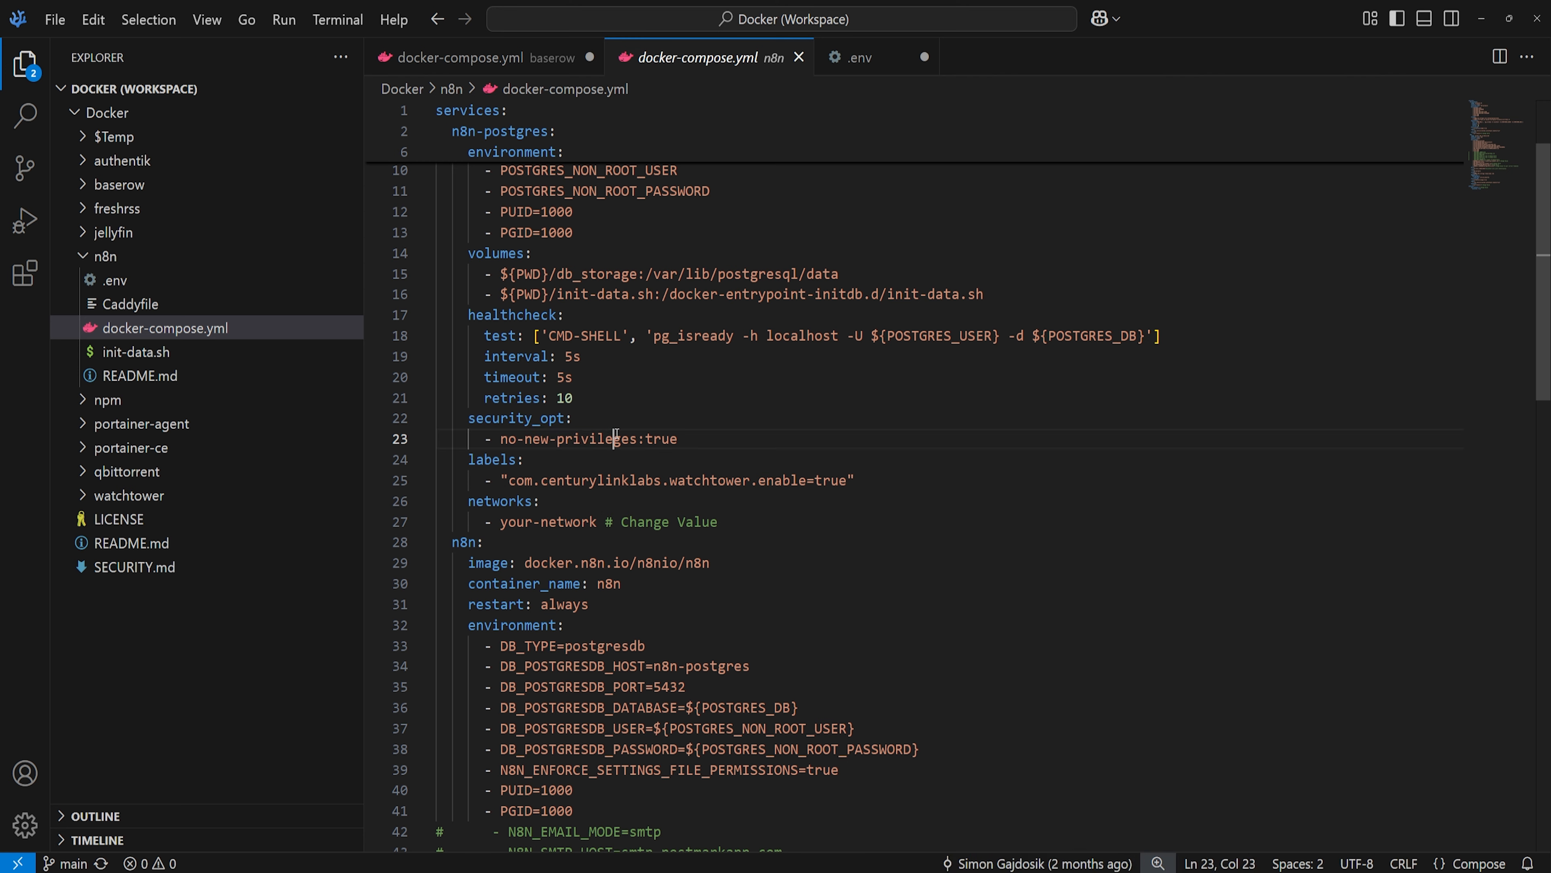
pyautogui.moveTo(533, 486); pyautogui.dragTo(629, 483)
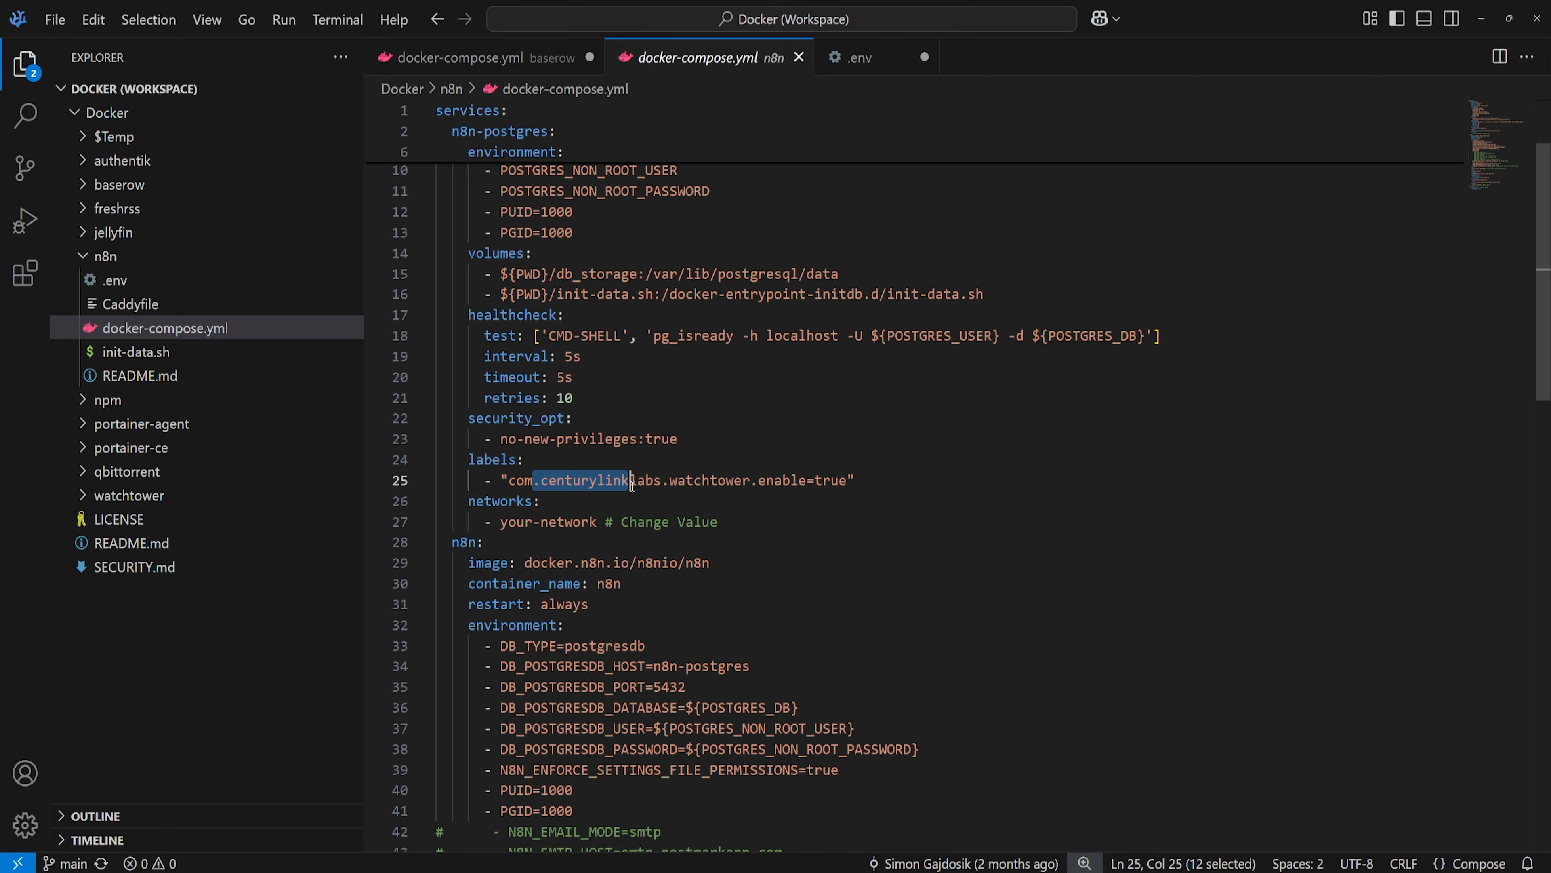
pyautogui.click(524, 525)
pyautogui.press('Right')
pyautogui.press('Right')
pyautogui.press('Right')
pyautogui.press('Right')
pyautogui.press('Right')
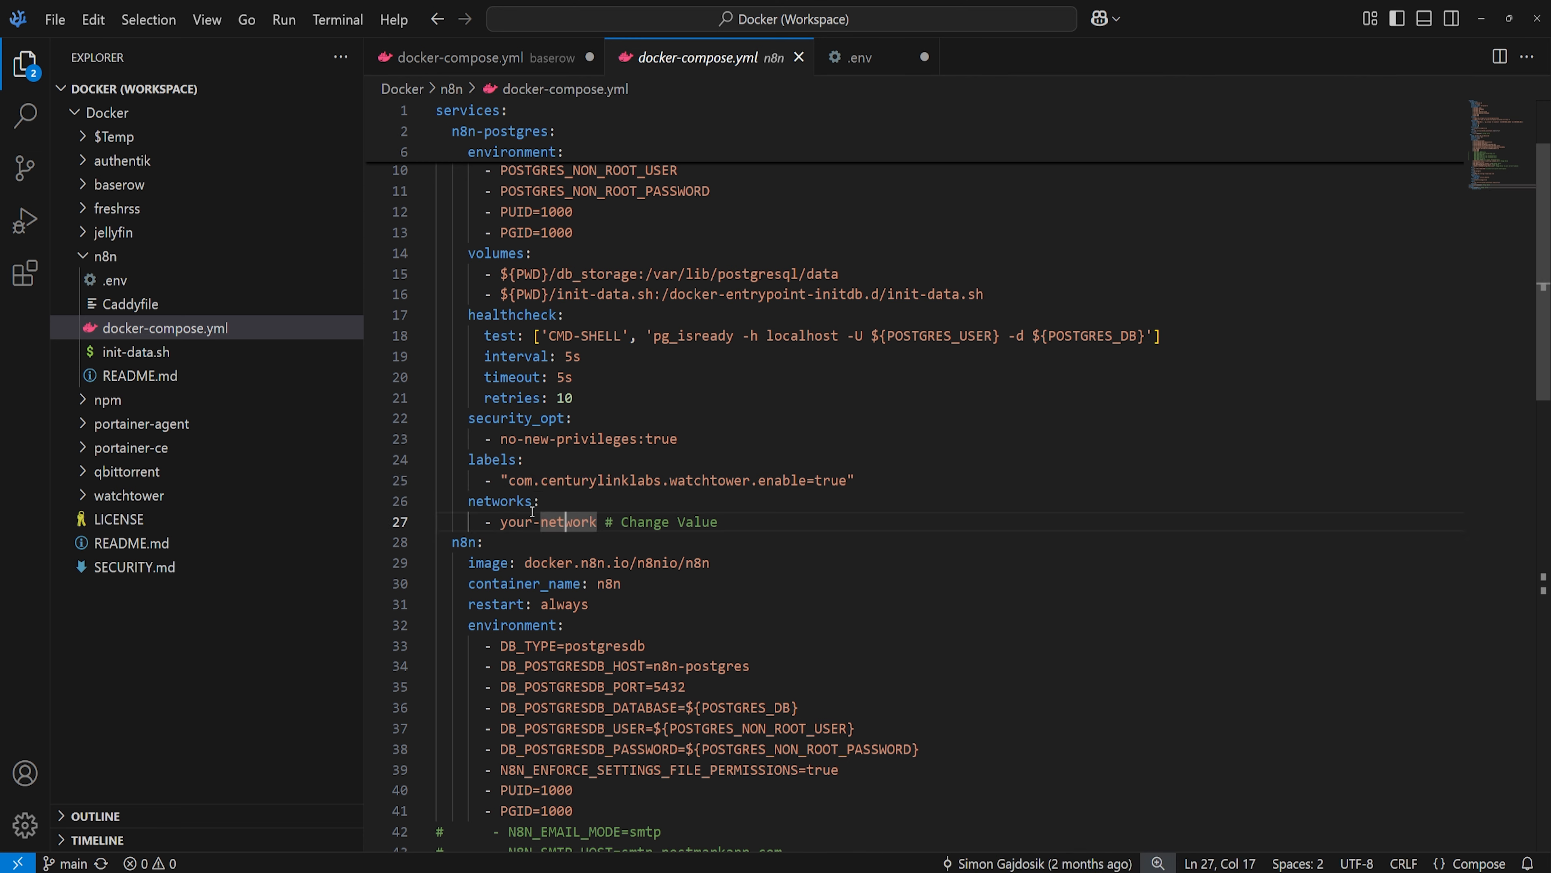
pyautogui.moveTo(594, 521); pyautogui.dragTo(501, 524)
pyautogui.write('proxy')
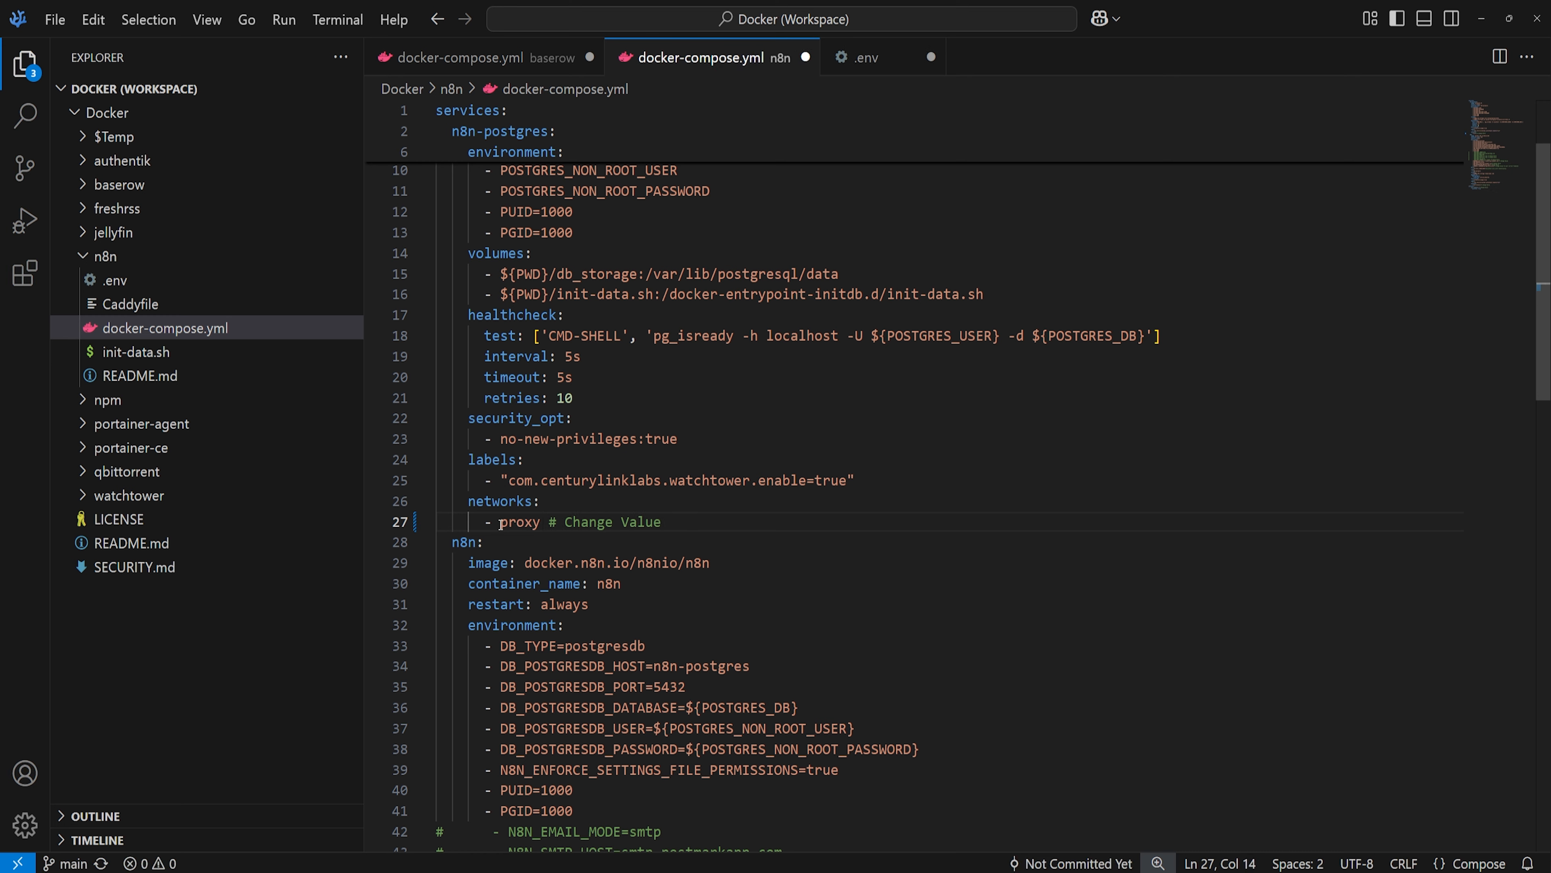
pyautogui.hotkey('ctrl', 'z')
pyautogui.scroll(-2, 647, 599)
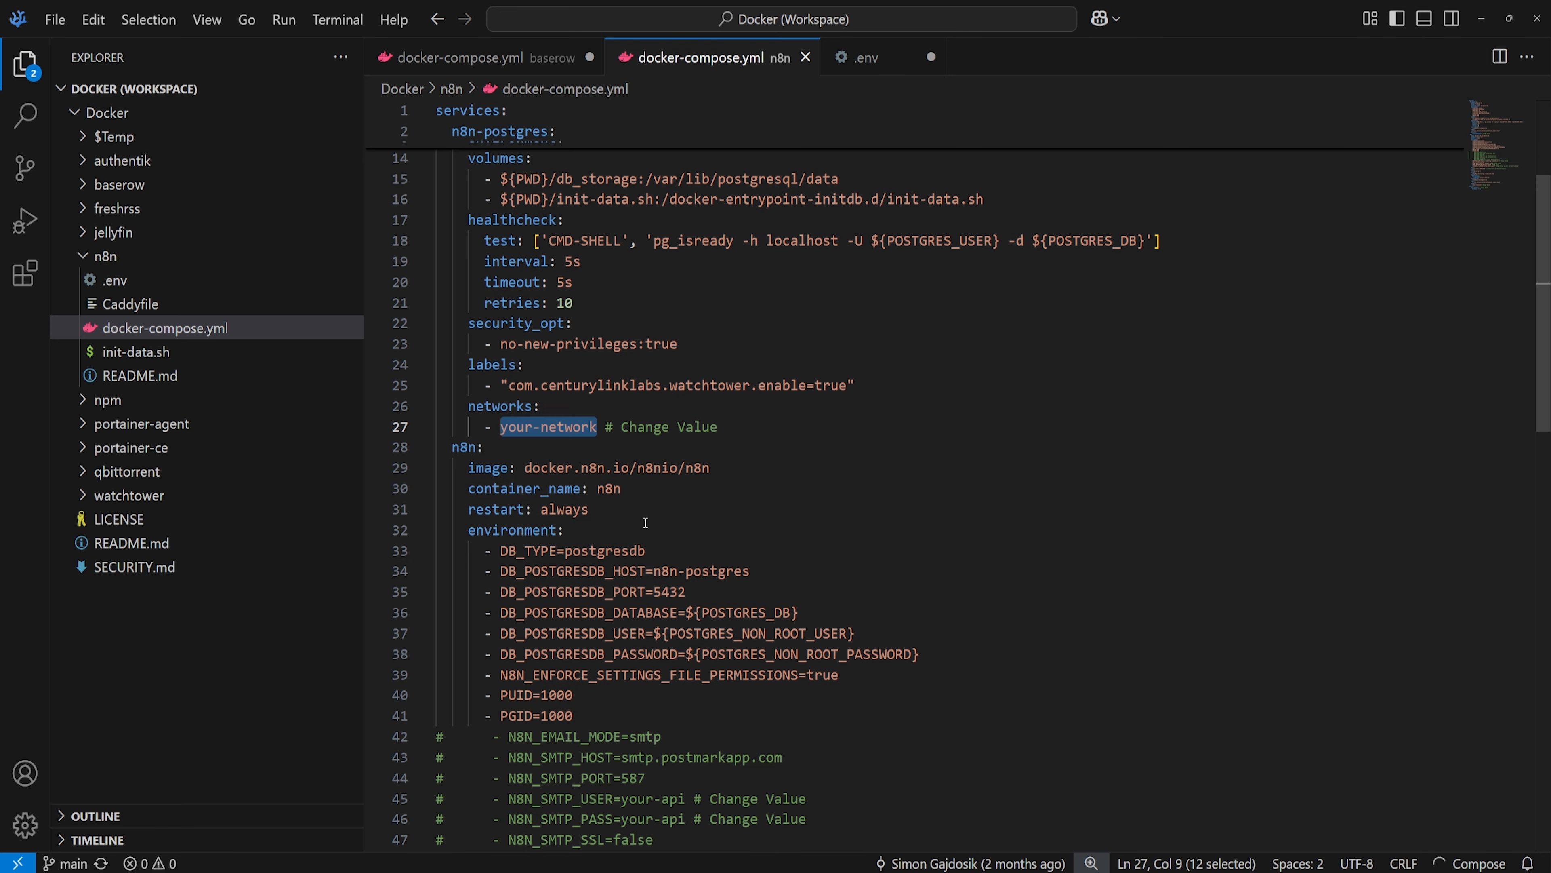
pyautogui.scroll(-2, 653, 447)
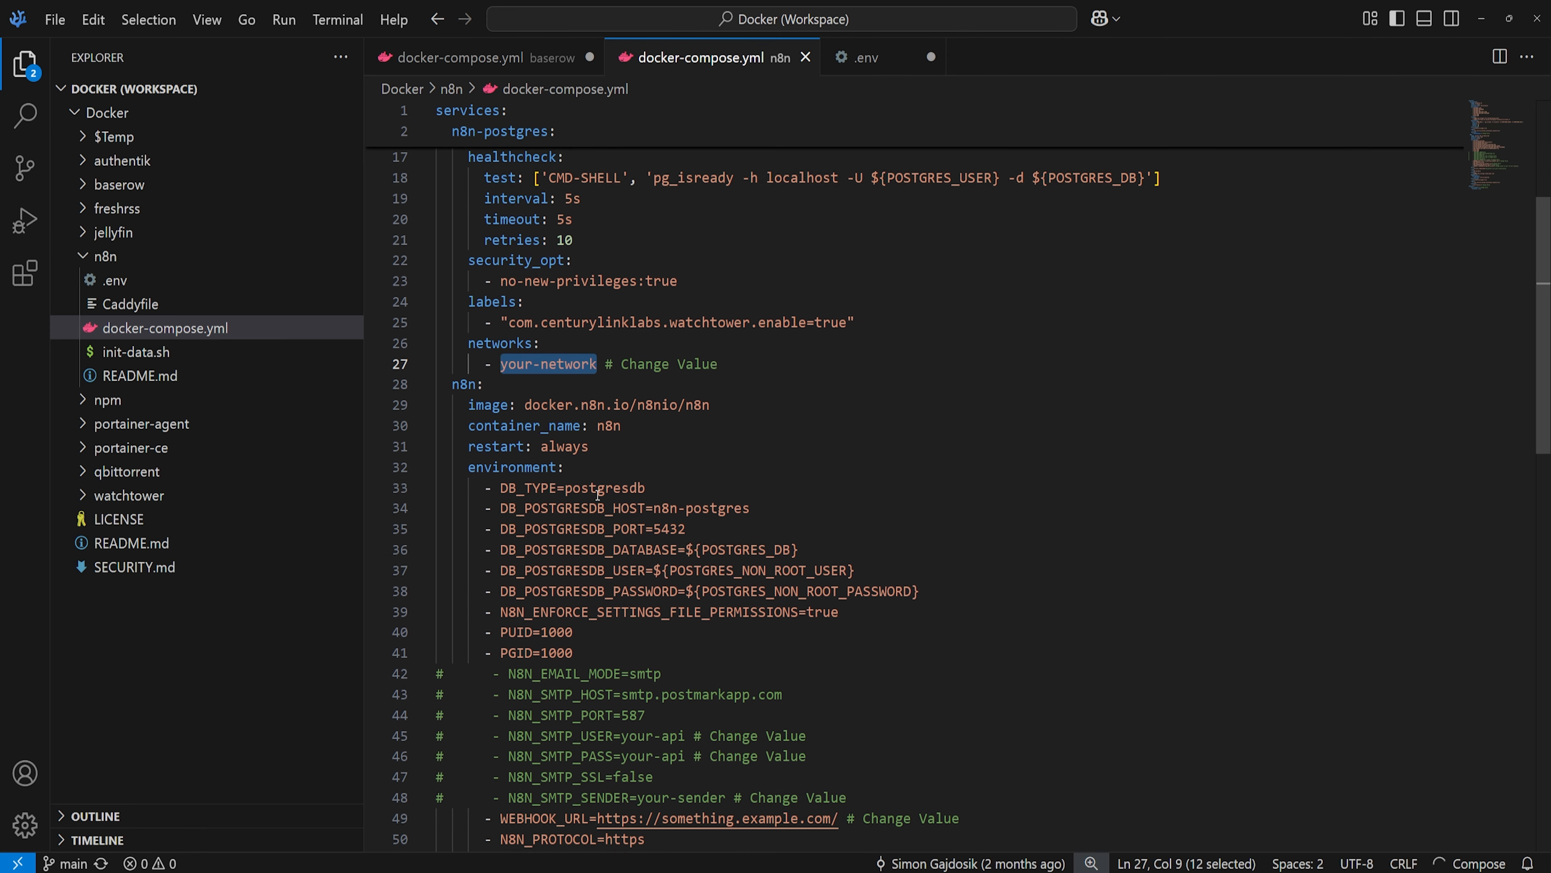
pyautogui.moveTo(545, 457); pyautogui.dragTo(678, 497)
pyautogui.click(719, 519)
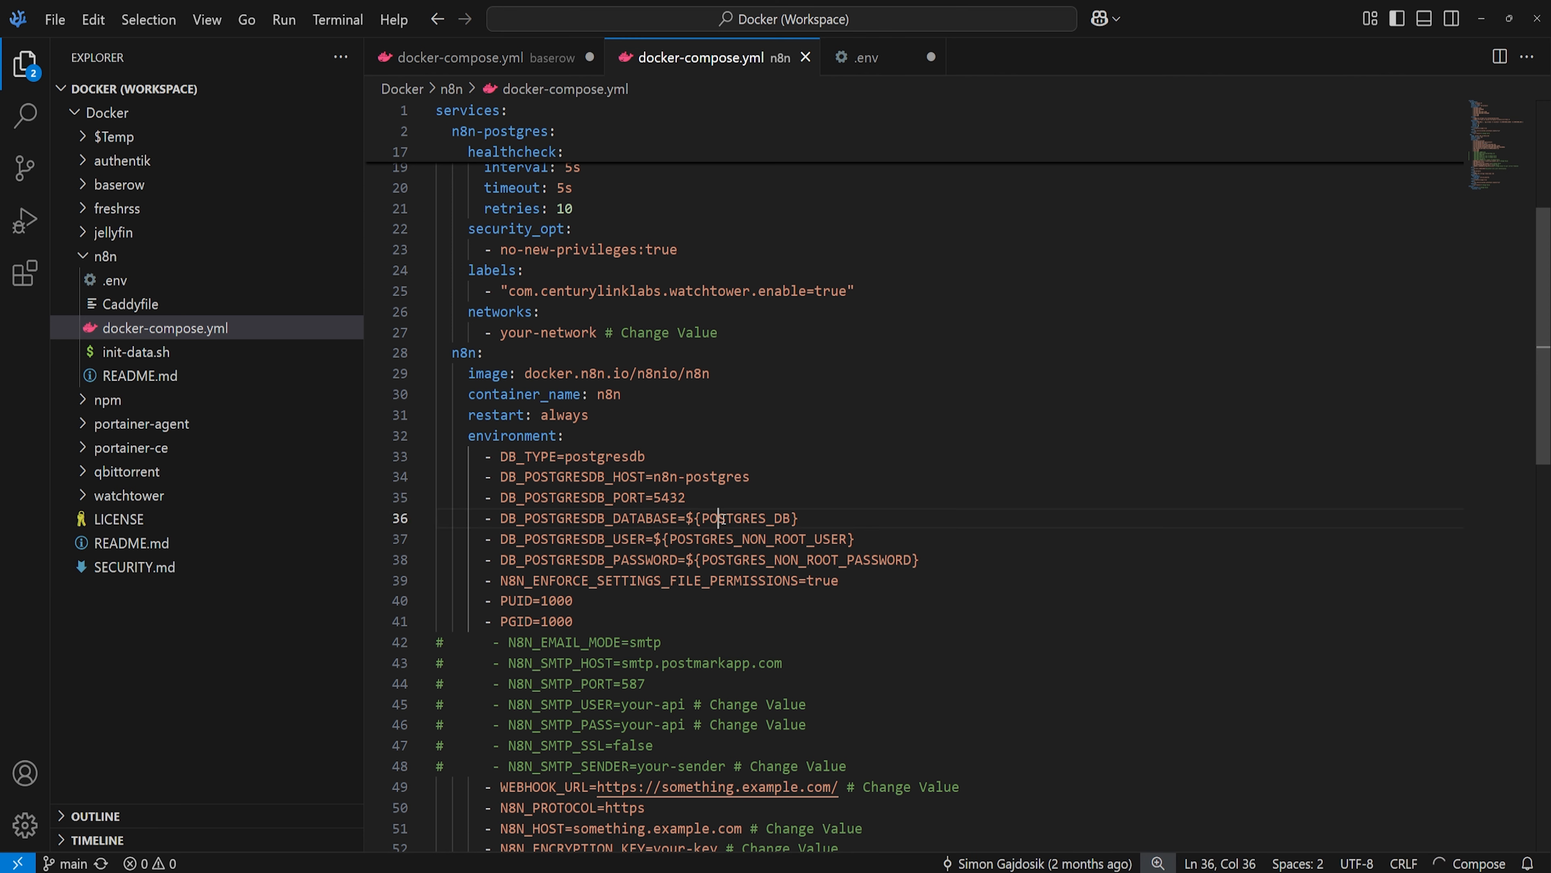
pyautogui.click(742, 539)
pyautogui.click(742, 580)
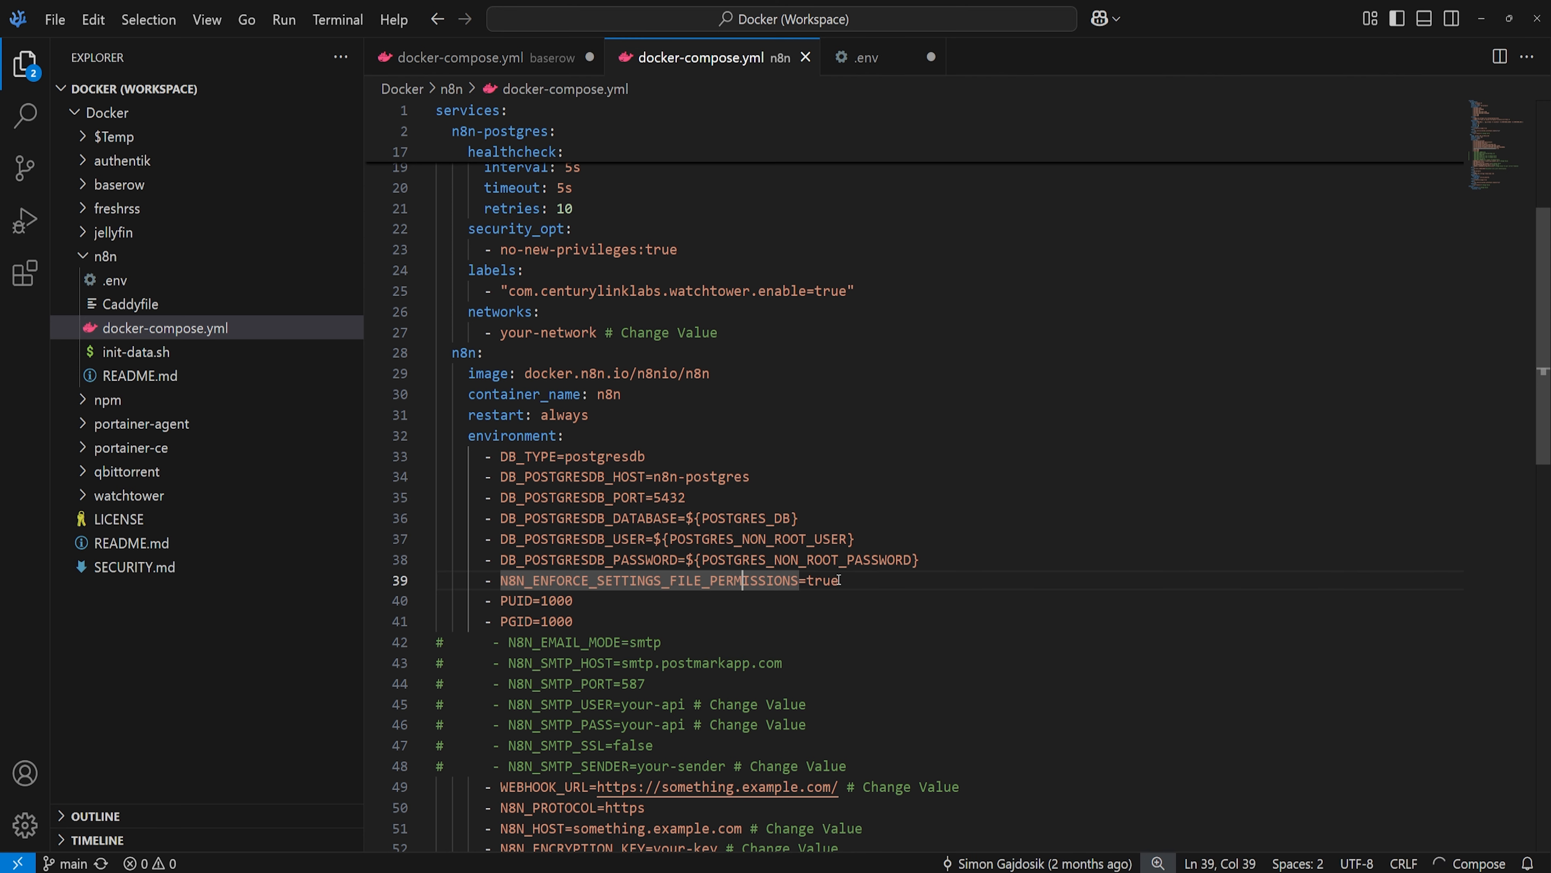
pyautogui.scroll(-2, 806, 569)
pyautogui.click(741, 545)
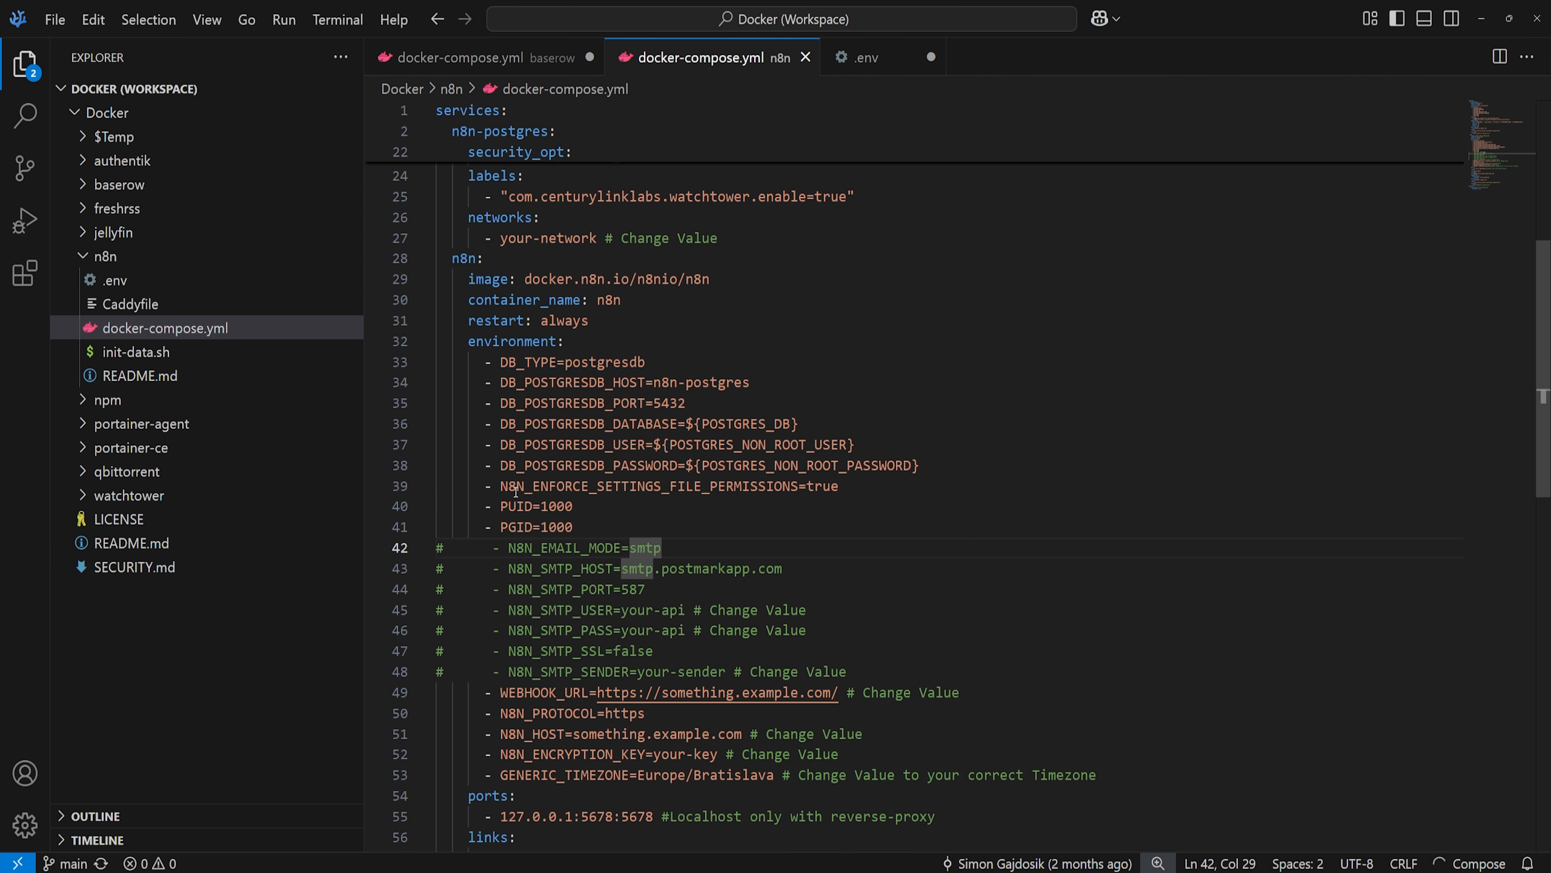
pyautogui.click(842, 489)
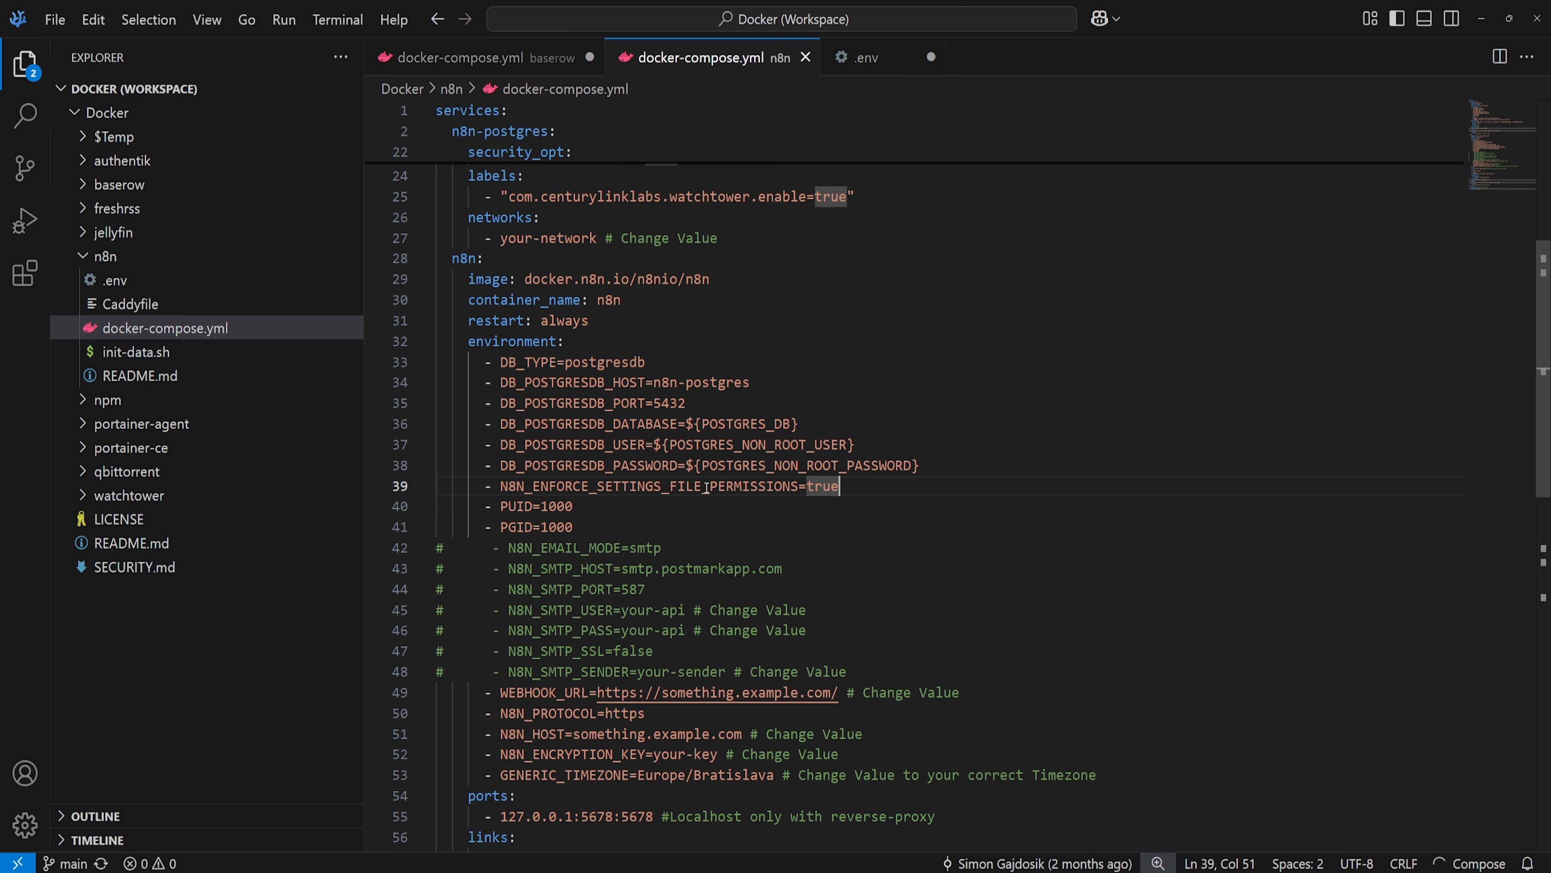
pyautogui.scroll(-3, 706, 489)
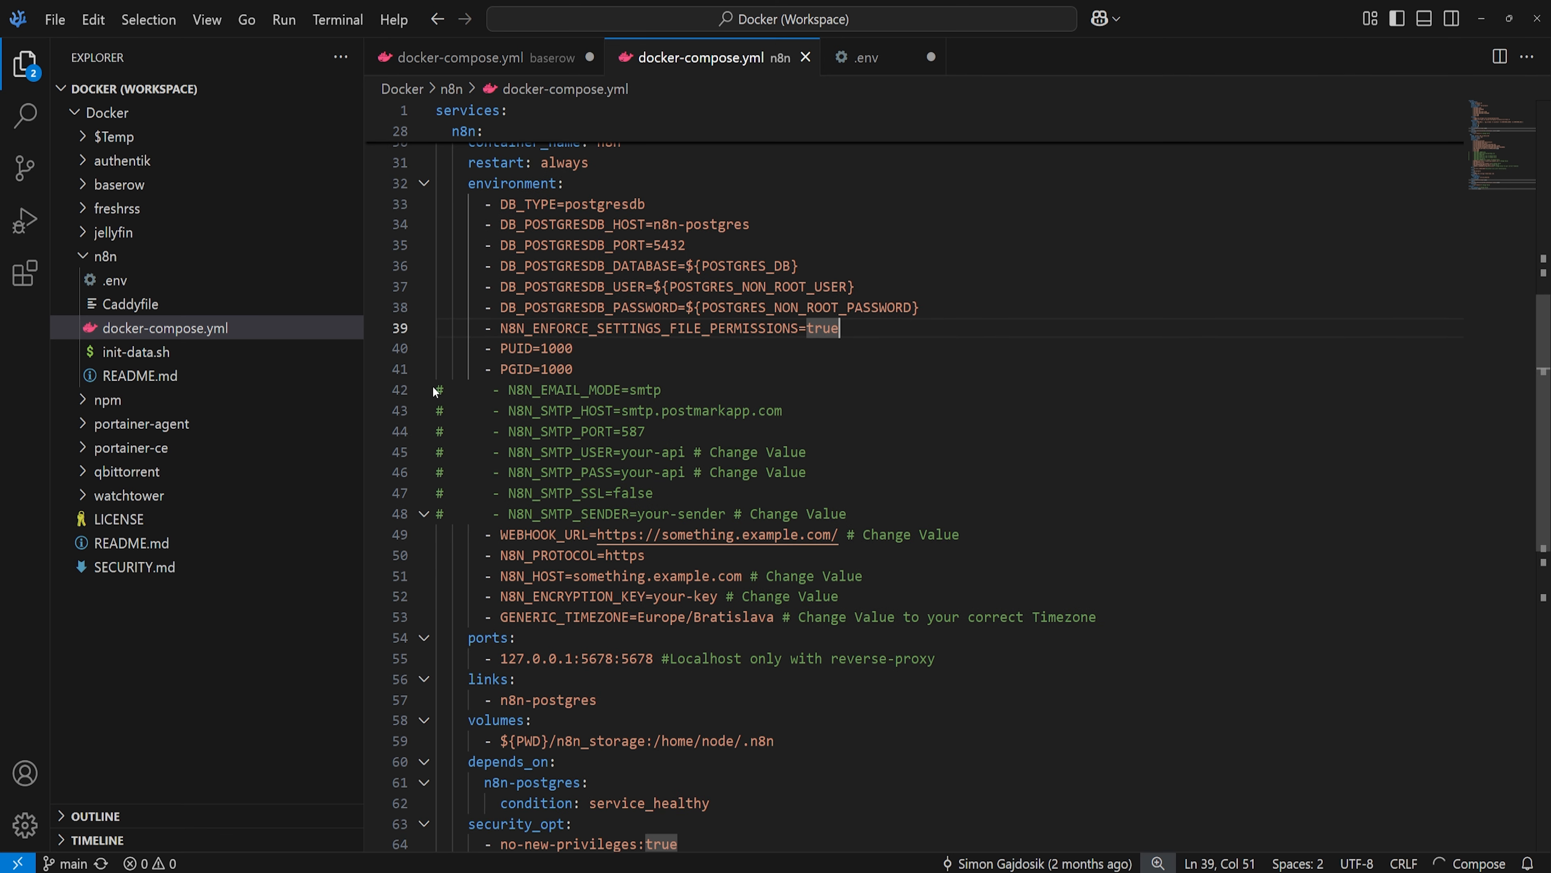
pyautogui.click(452, 390)
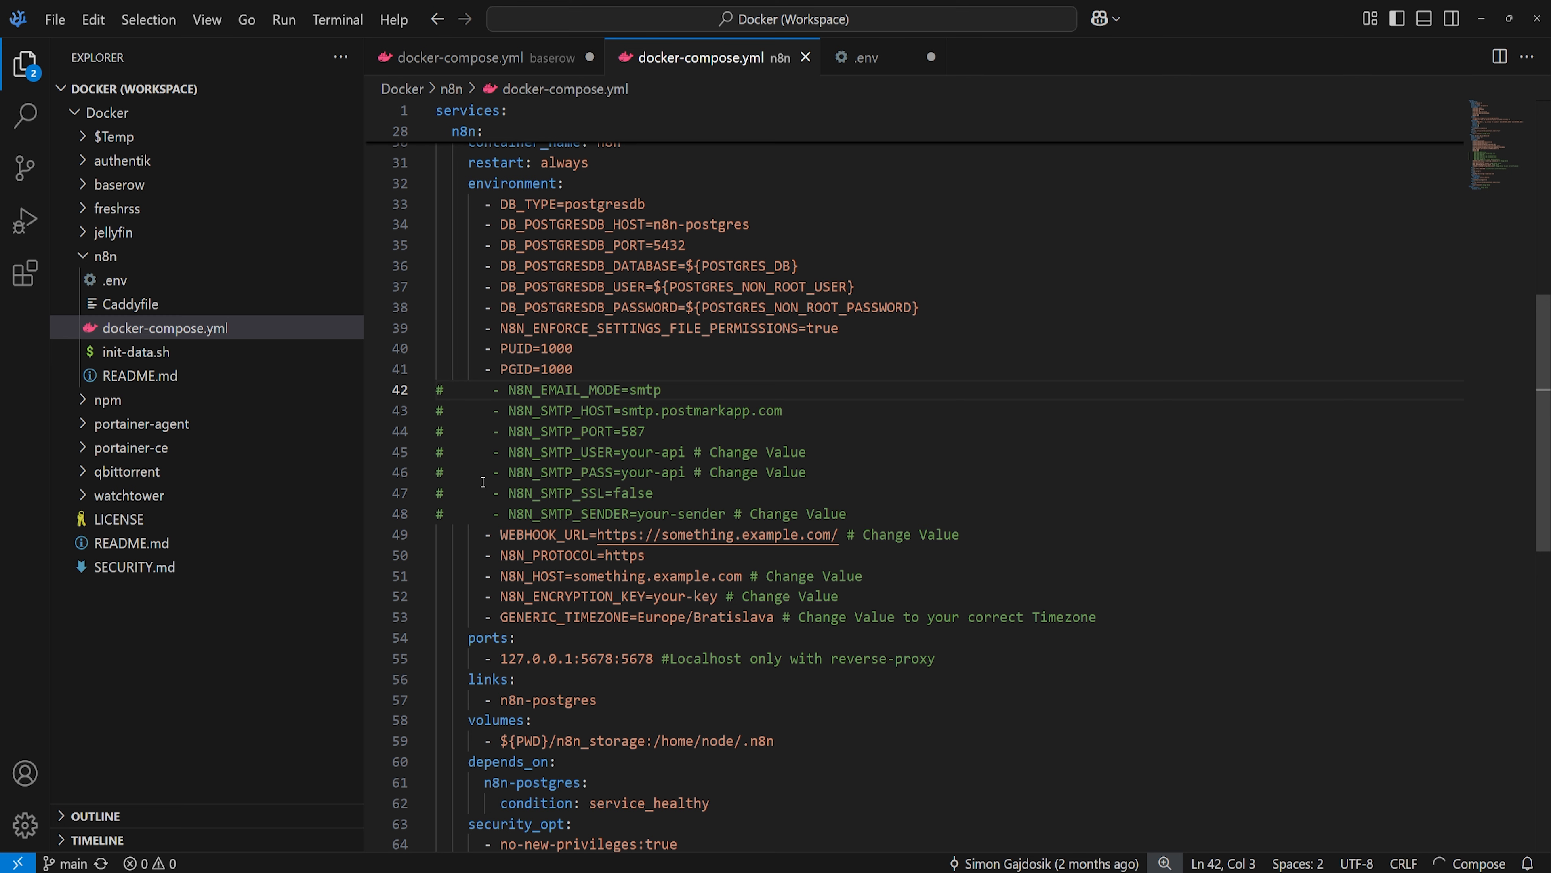
pyautogui.scroll(-1, 672, 562)
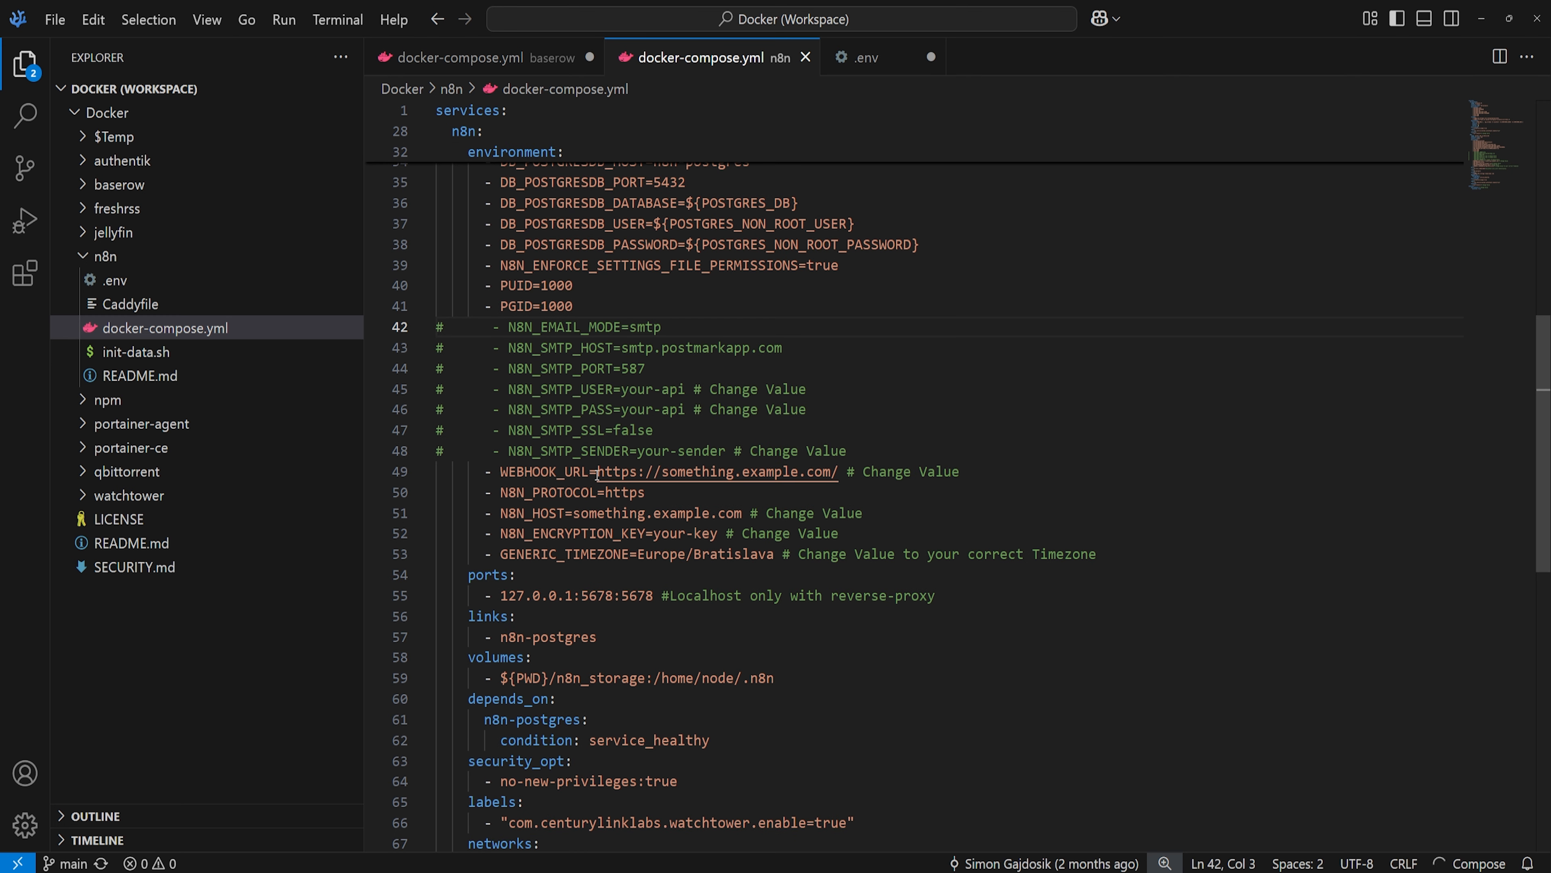
pyautogui.moveTo(831, 471); pyautogui.dragTo(664, 473)
pyautogui.click(623, 493)
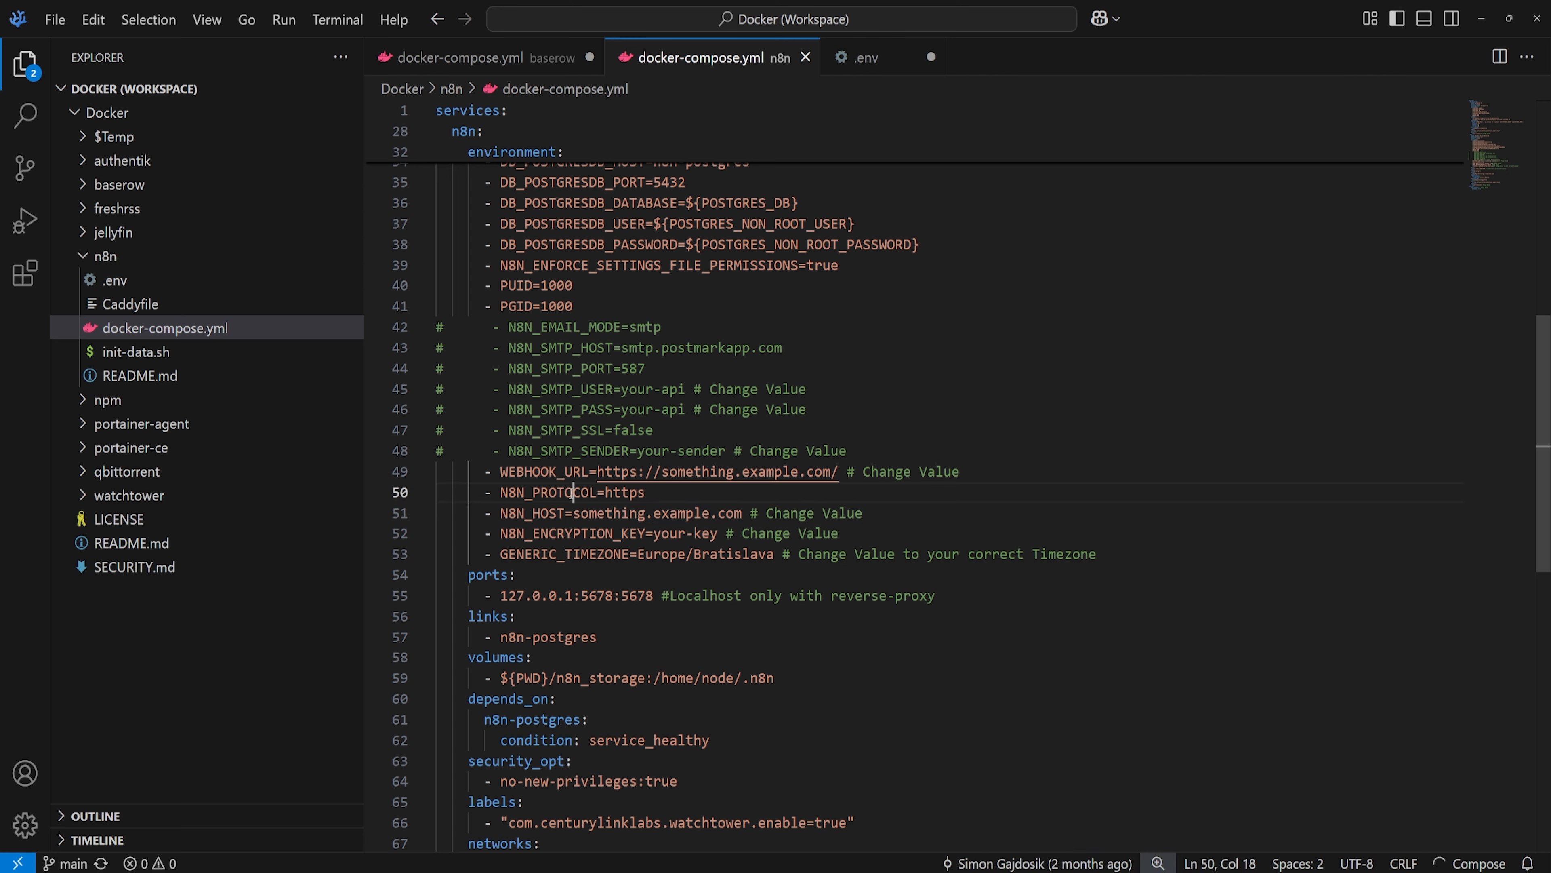
pyautogui.click(654, 532)
pyautogui.moveTo(574, 513); pyautogui.dragTo(726, 507)
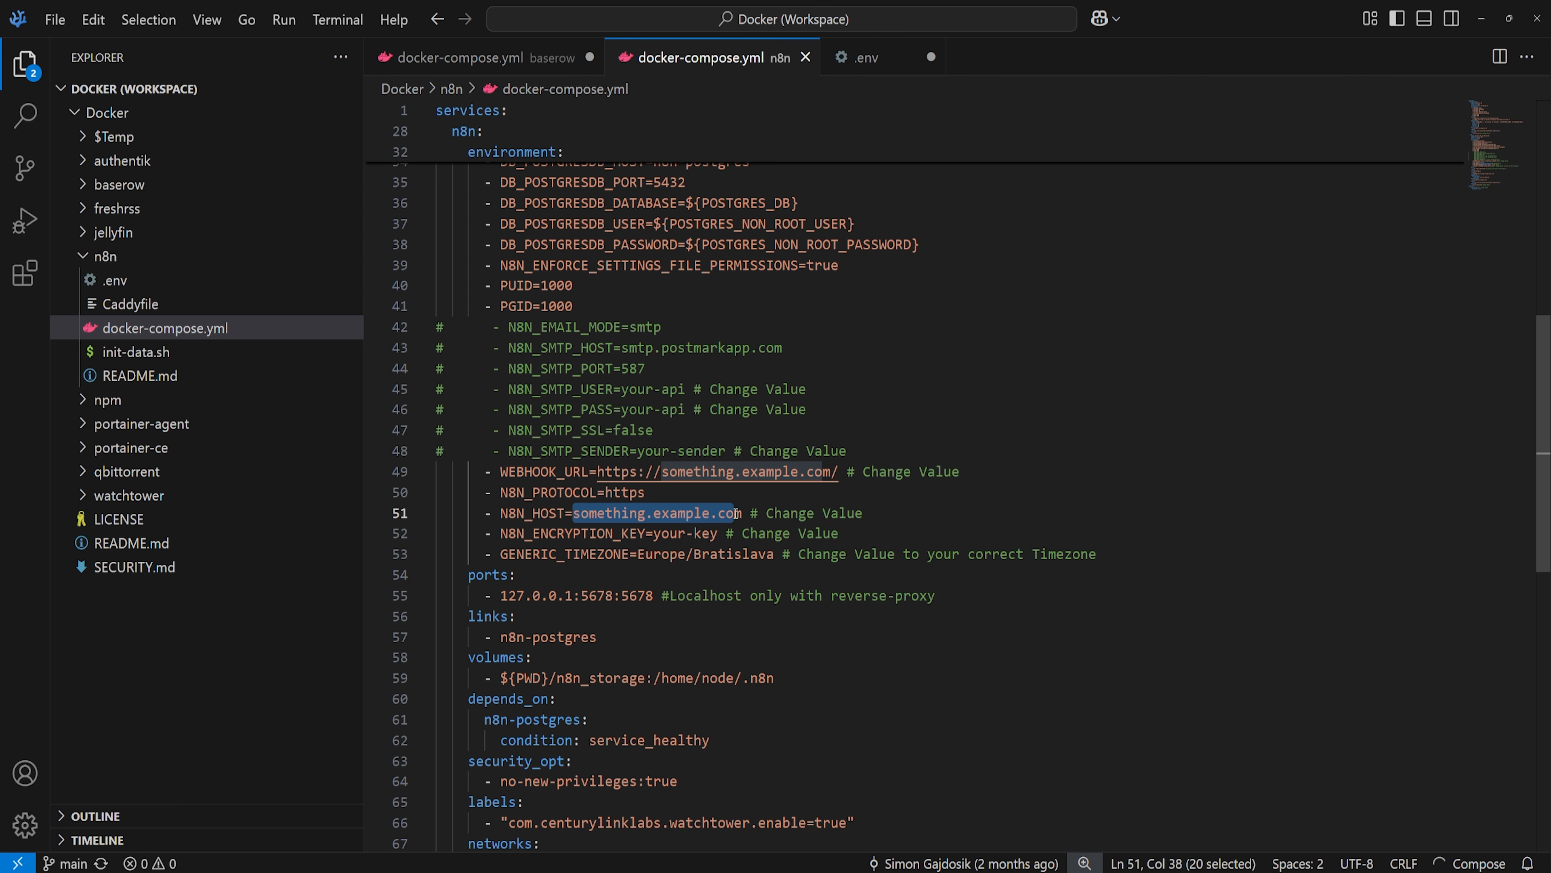
pyautogui.click(654, 533)
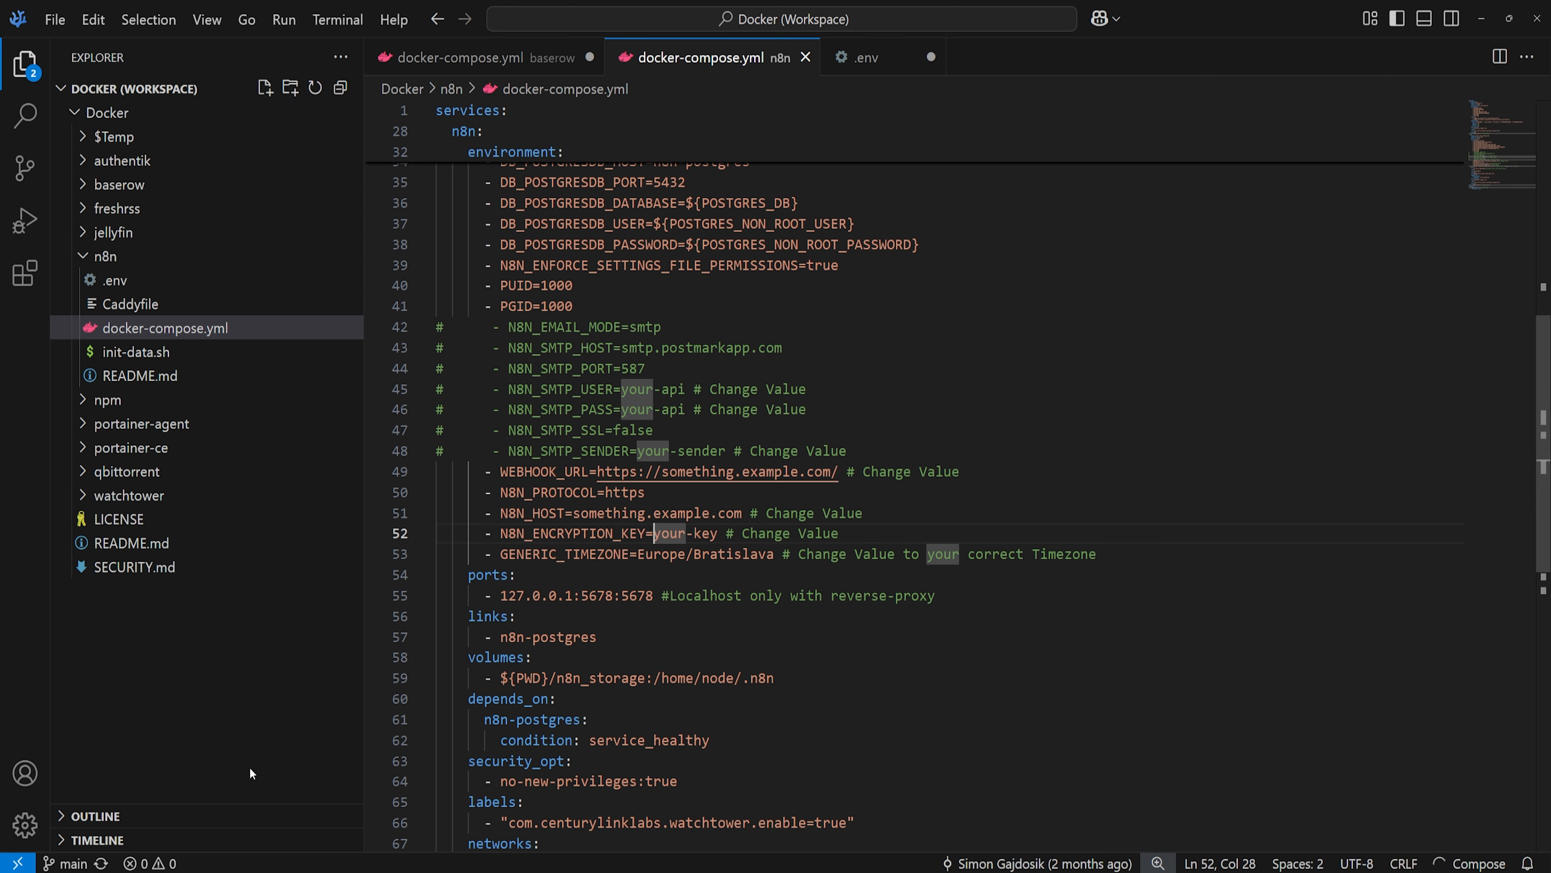
# - Regenerate the seven-word passphrase in Bitwarden twice, then go back to the n8n compose file
pyautogui.click(245, 871)
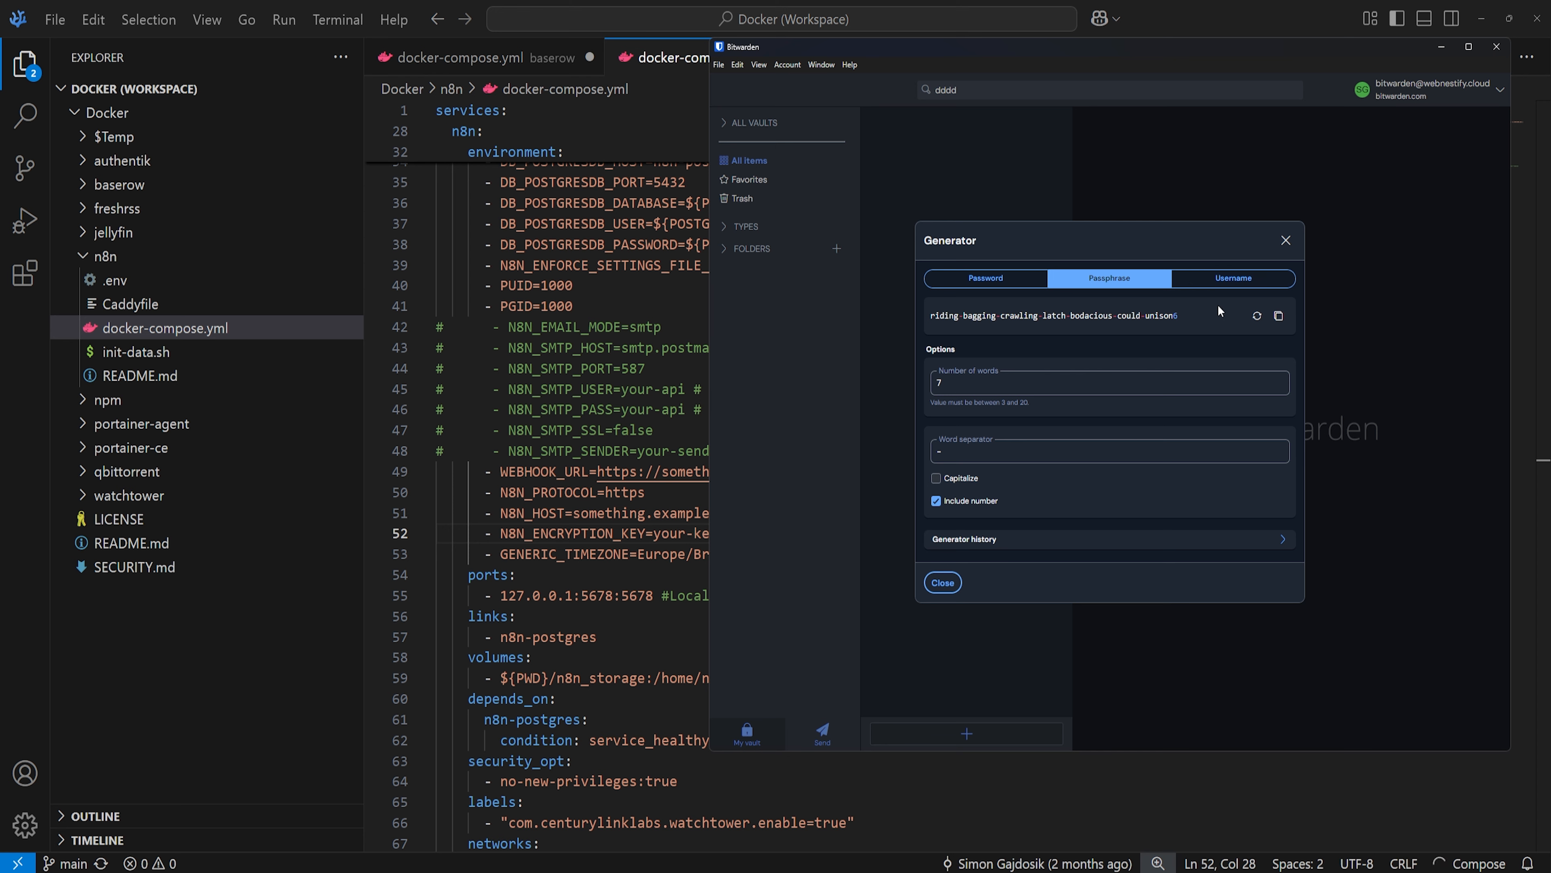
pyautogui.click(1257, 316)
pyautogui.click(1258, 317)
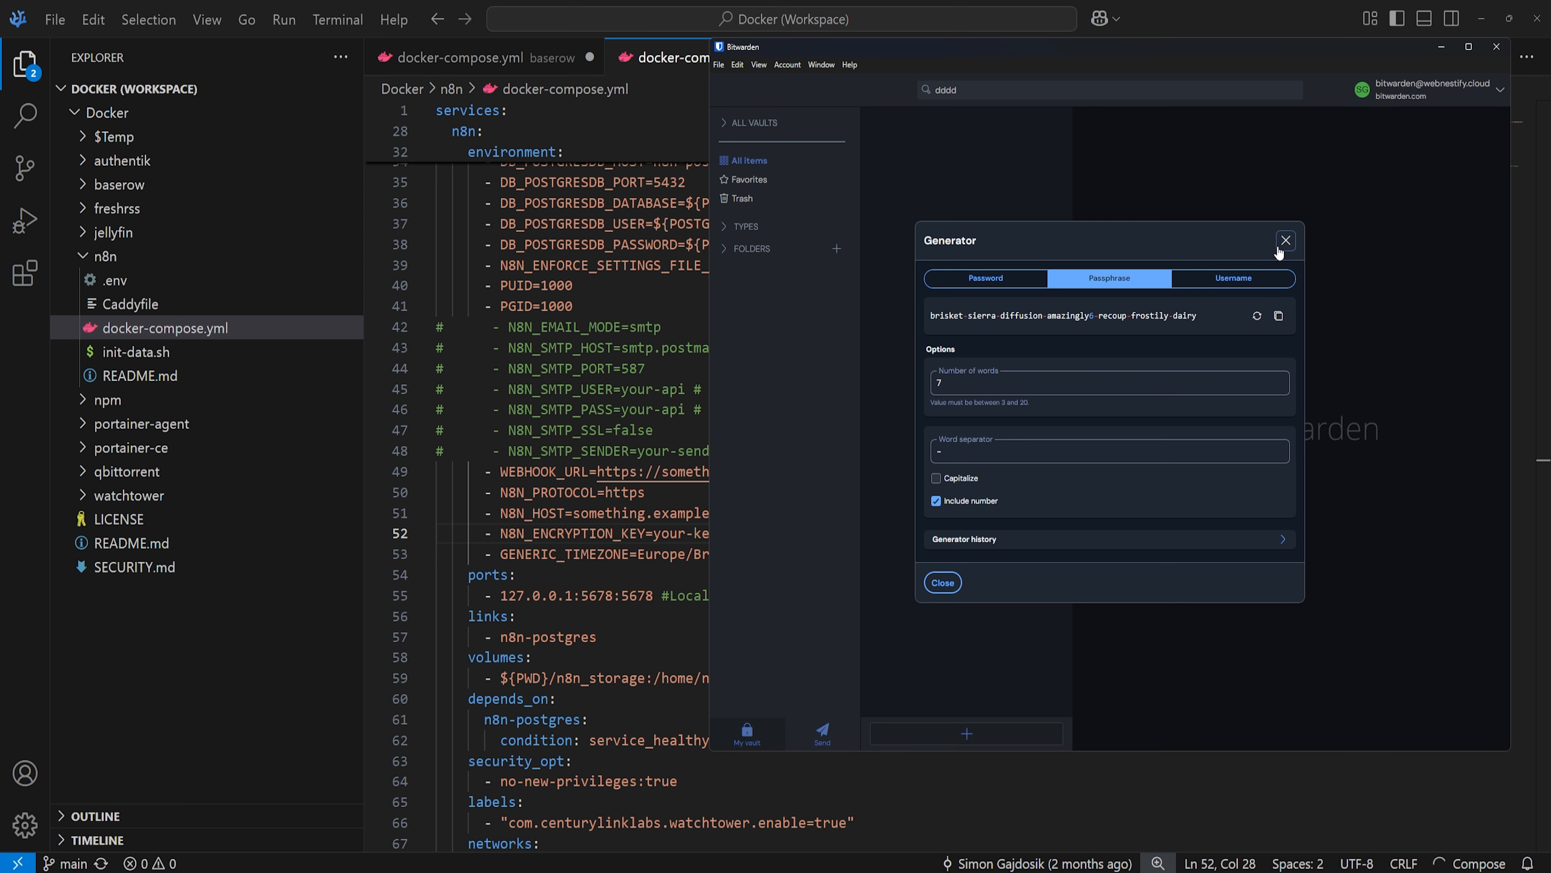
pyautogui.click(629, 512)
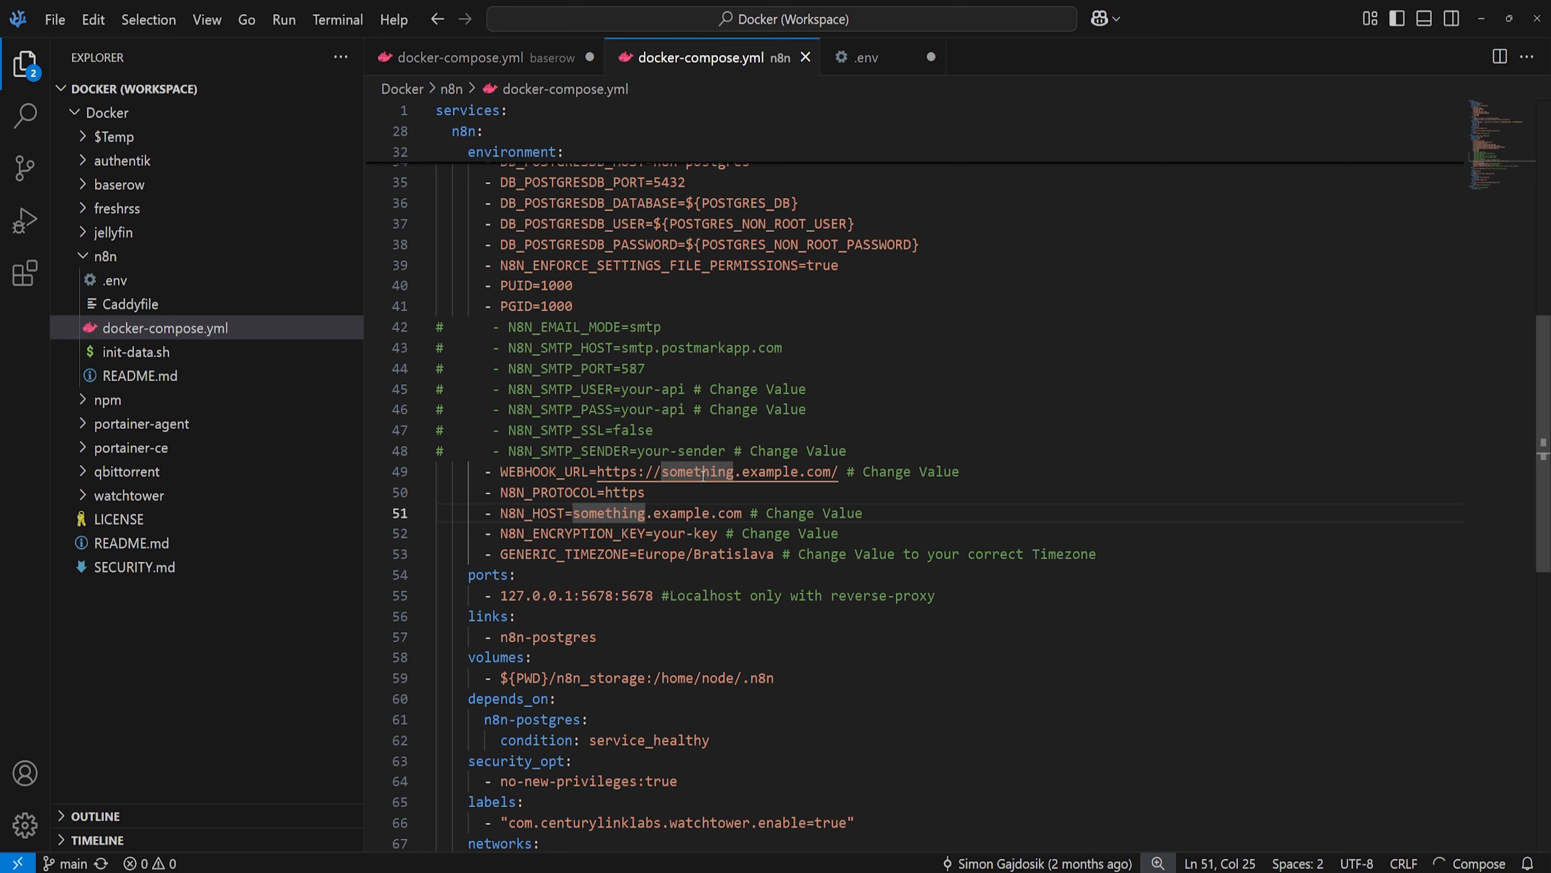
pyautogui.moveTo(769, 556); pyautogui.dragTo(662, 550)
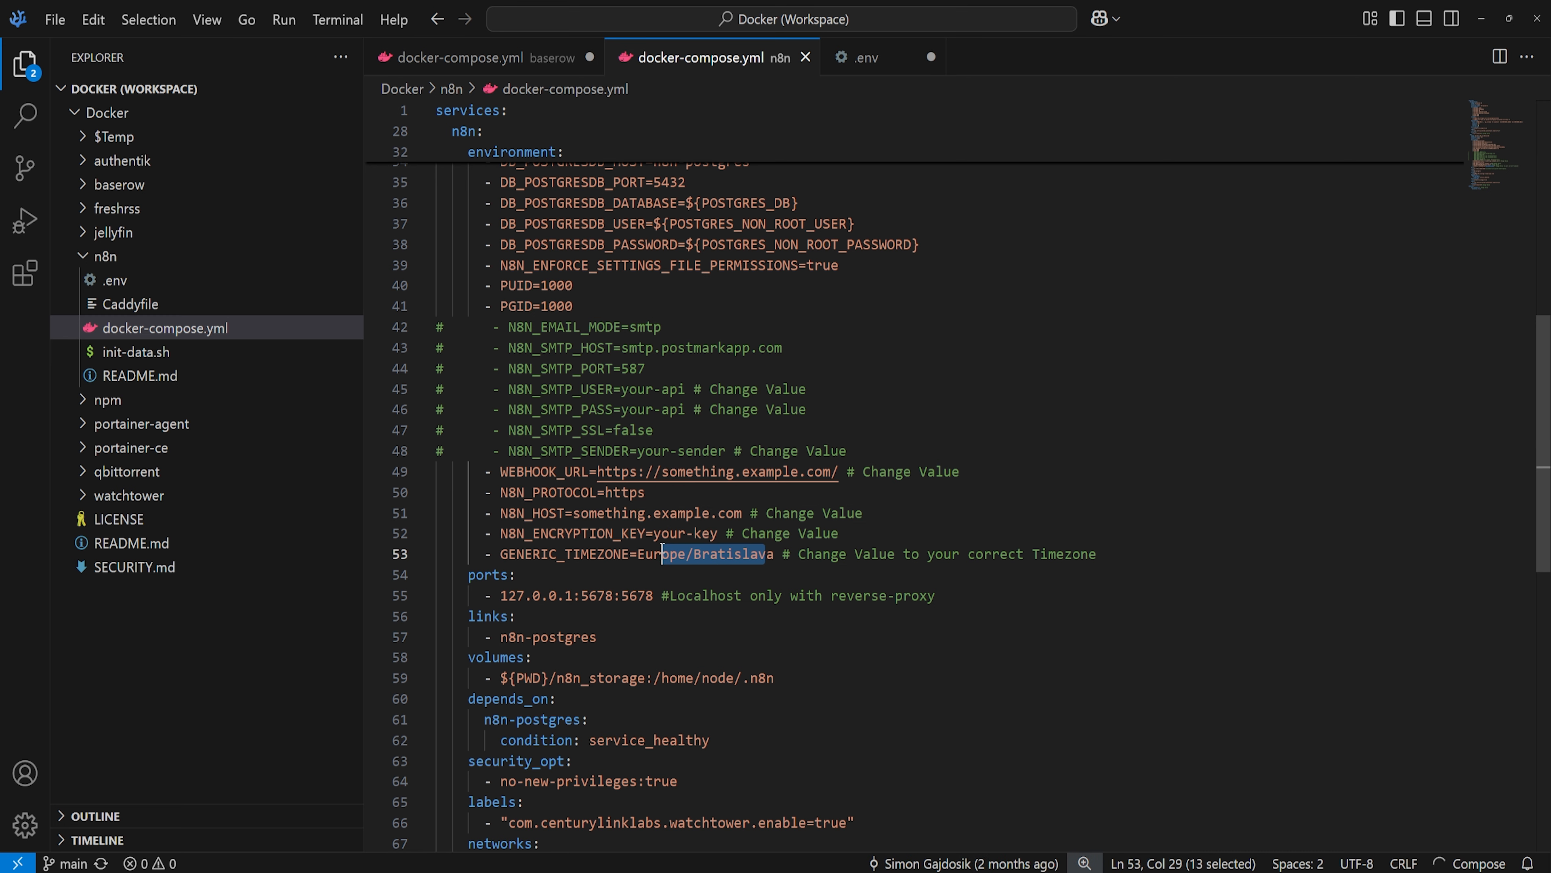
pyautogui.click(575, 553)
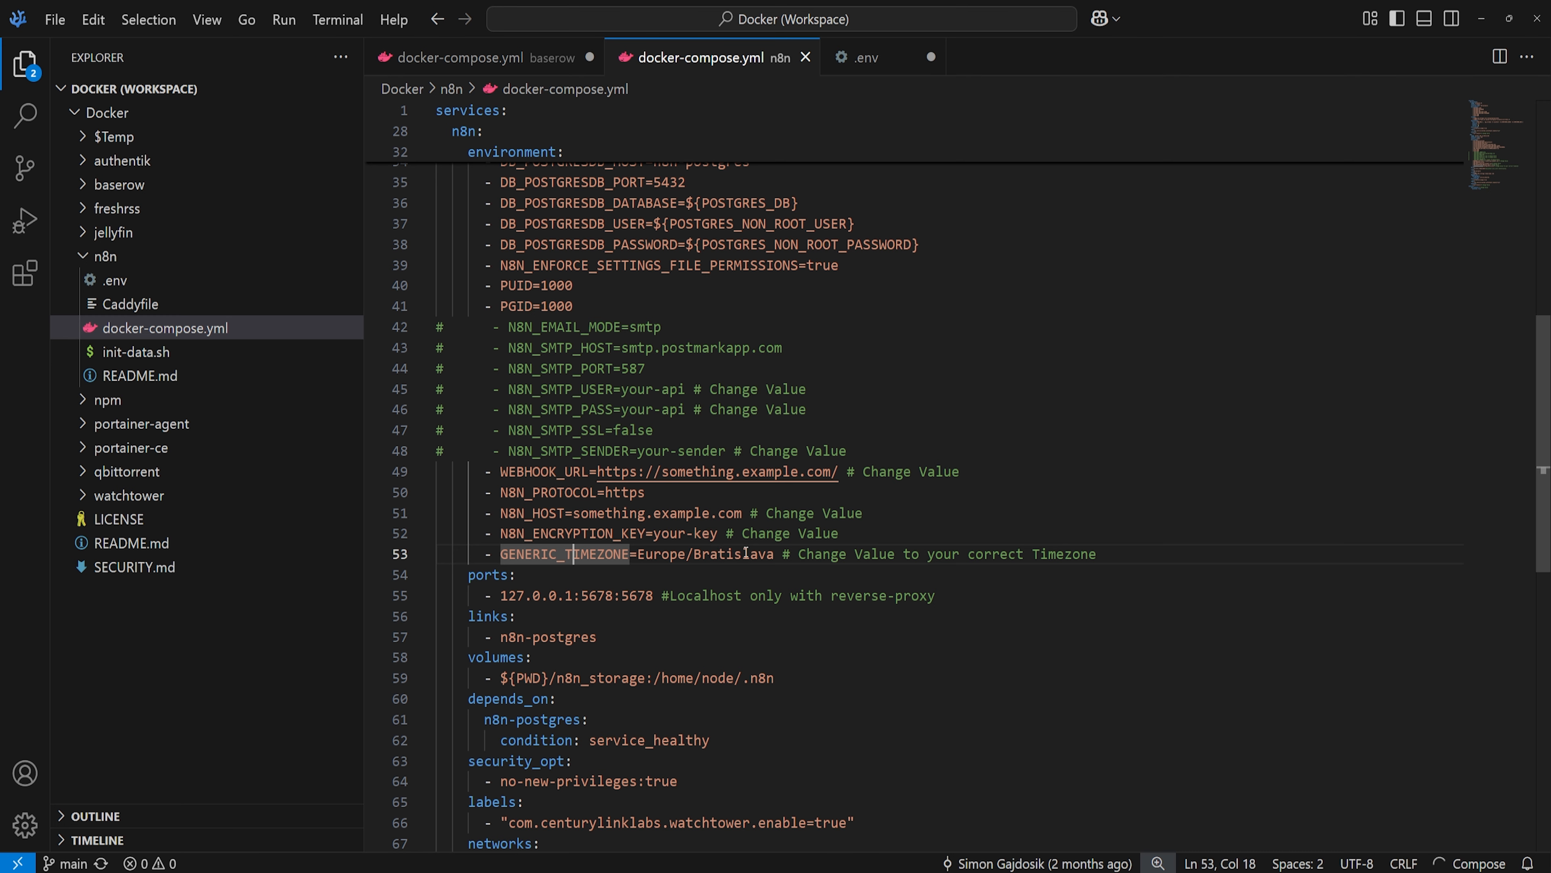
pyautogui.scroll(-2, 746, 552)
pyautogui.click(503, 501)
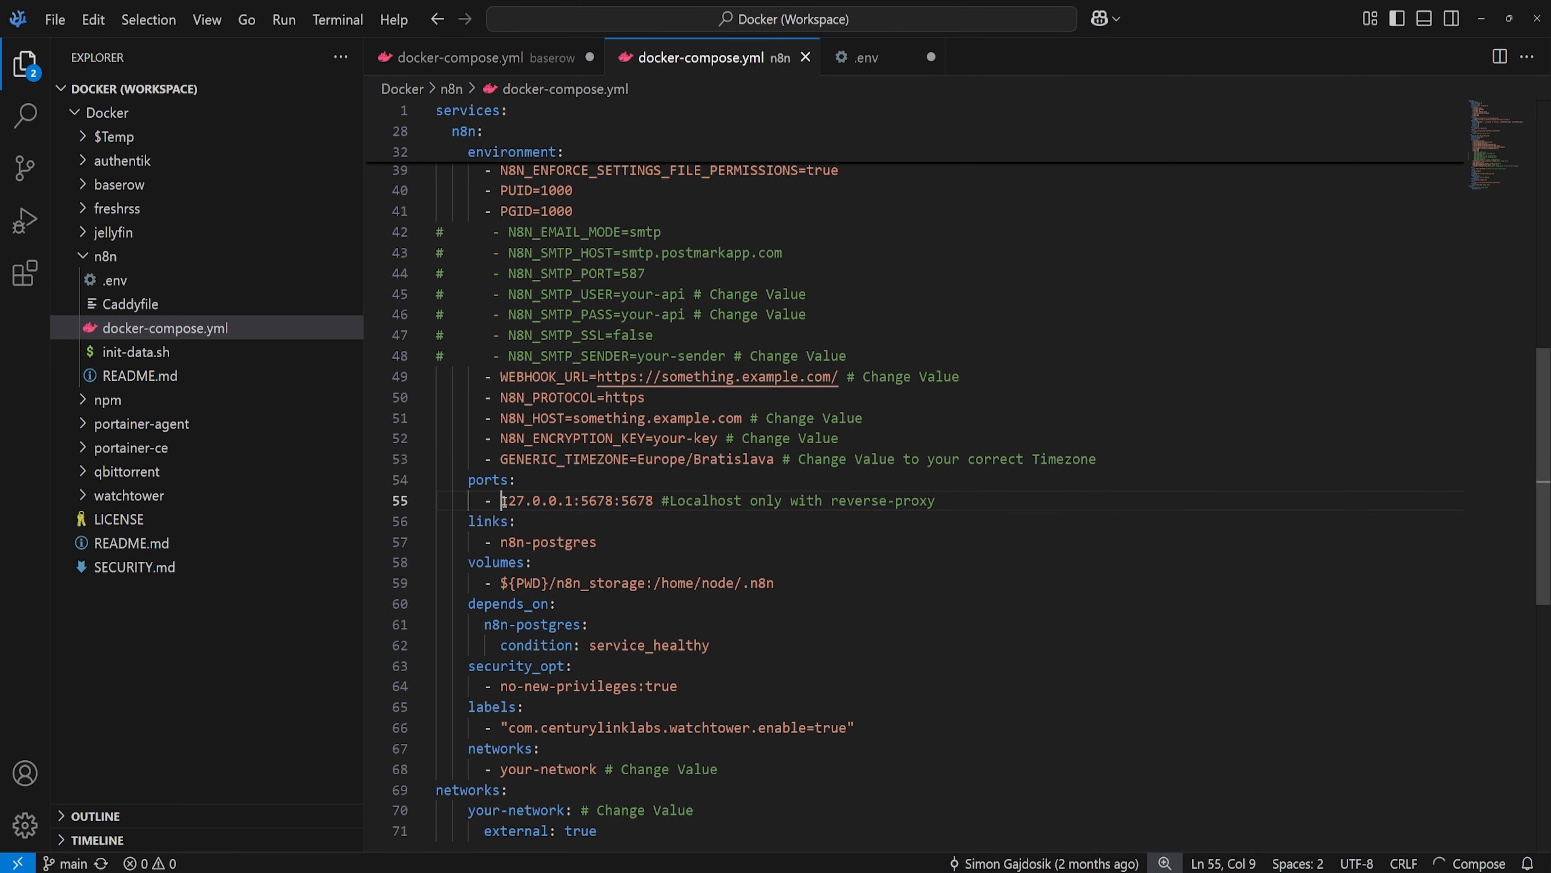
pyautogui.moveTo(503, 501); pyautogui.dragTo(575, 502)
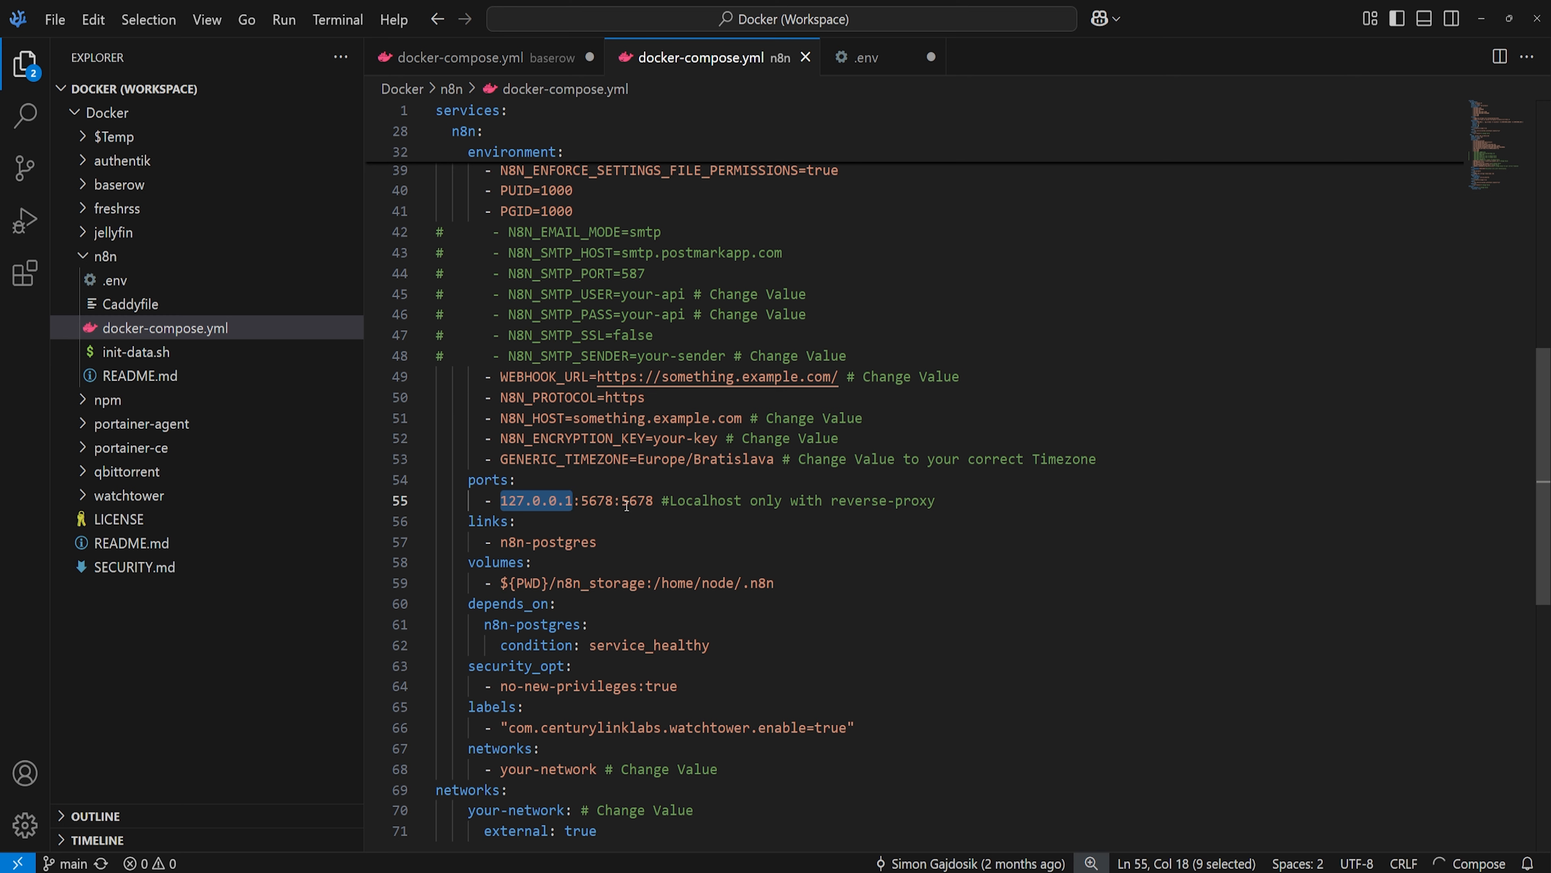
pyautogui.doubleClick(592, 502)
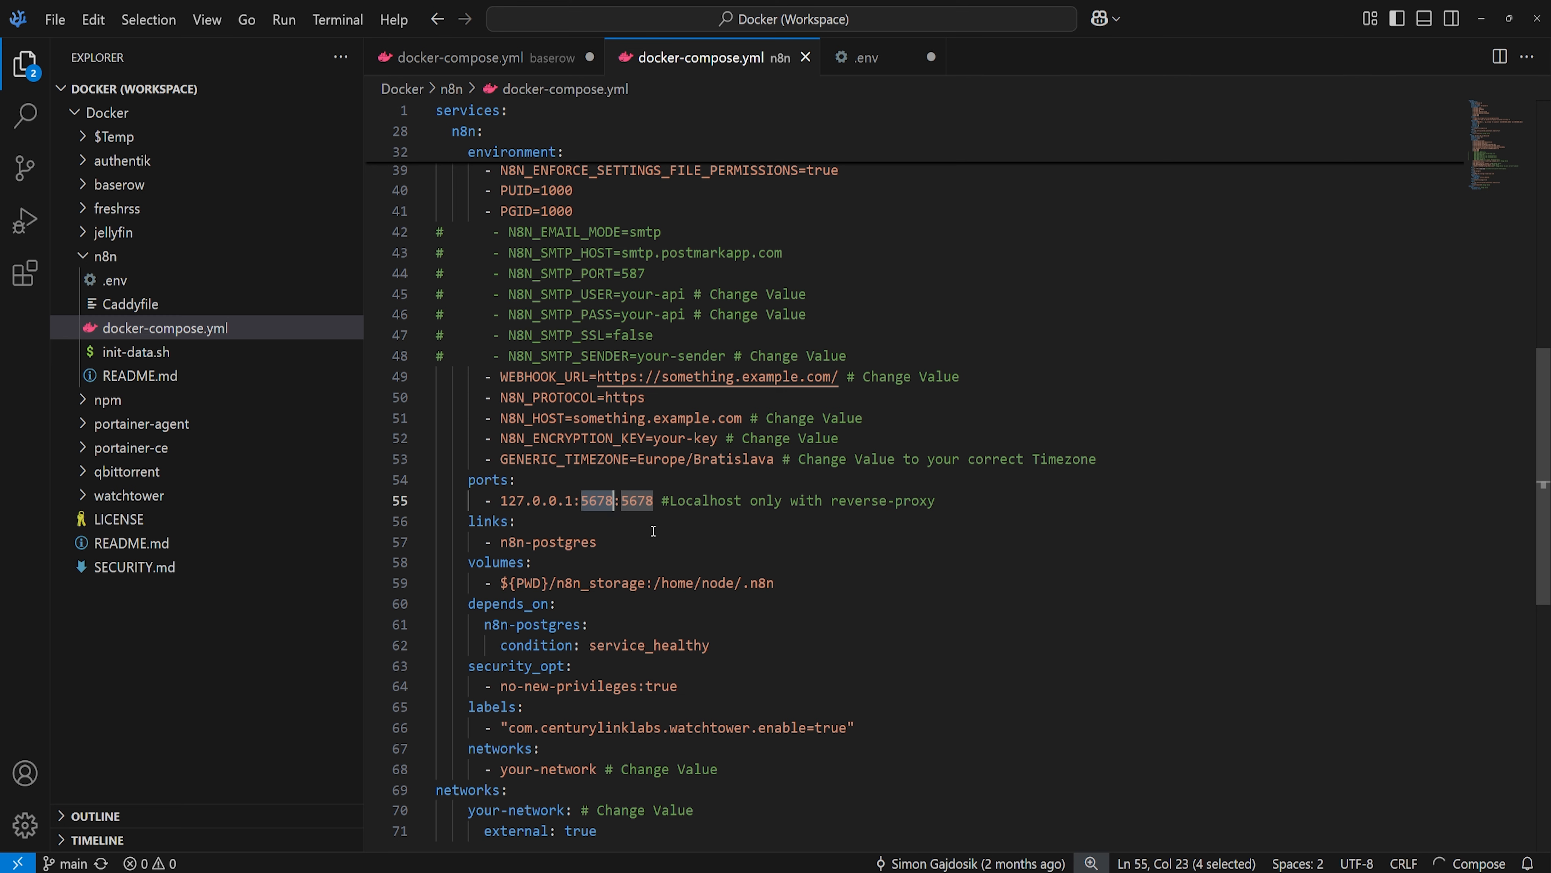
pyautogui.click(832, 564)
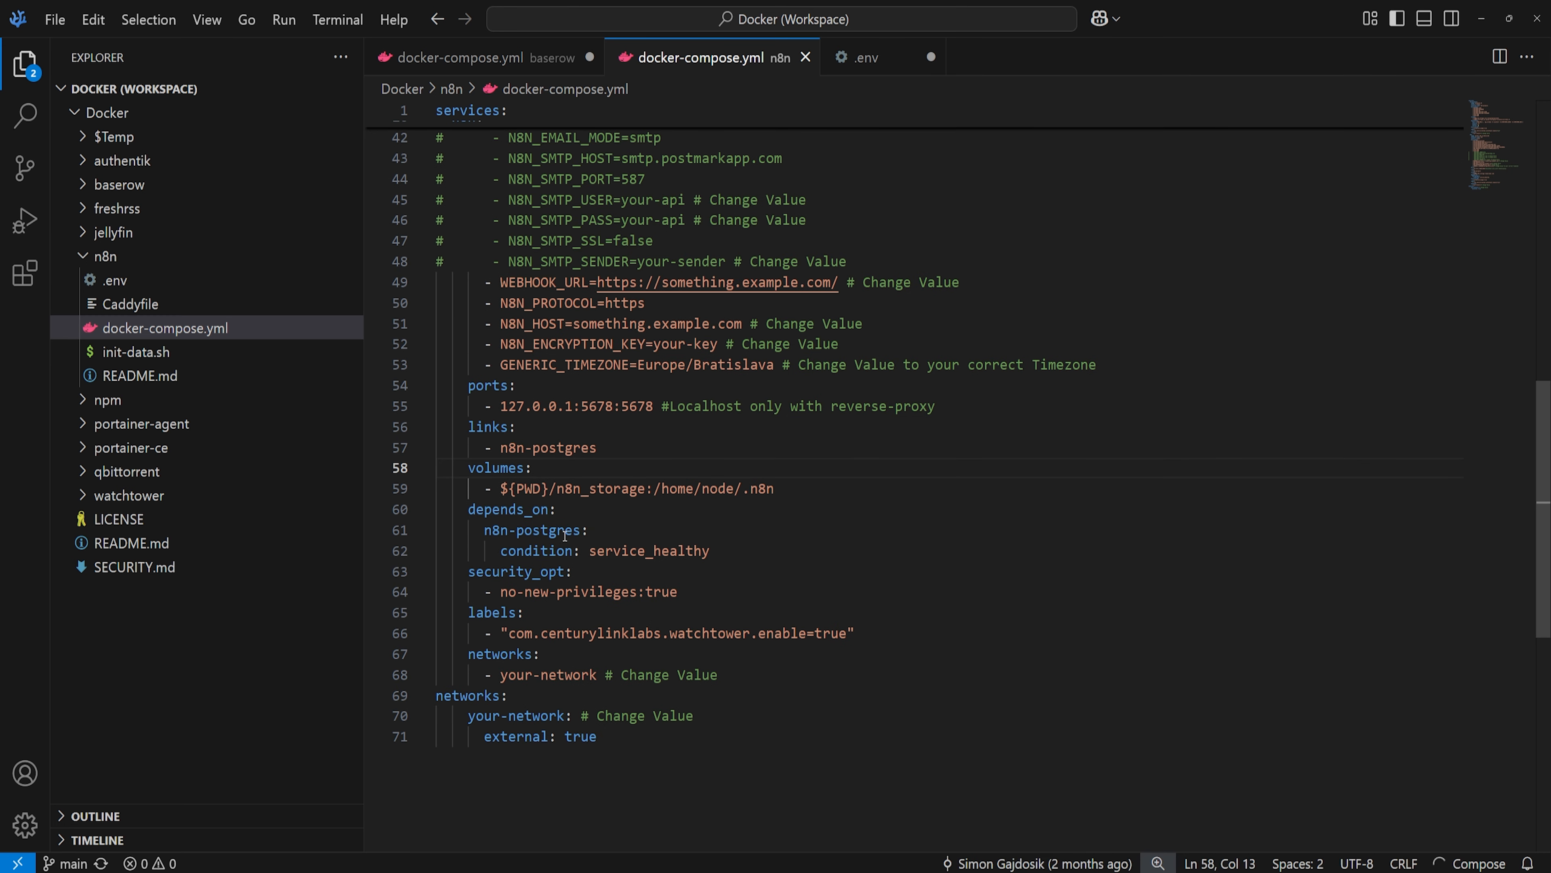
pyautogui.moveTo(599, 551); pyautogui.dragTo(670, 552)
pyautogui.click(671, 552)
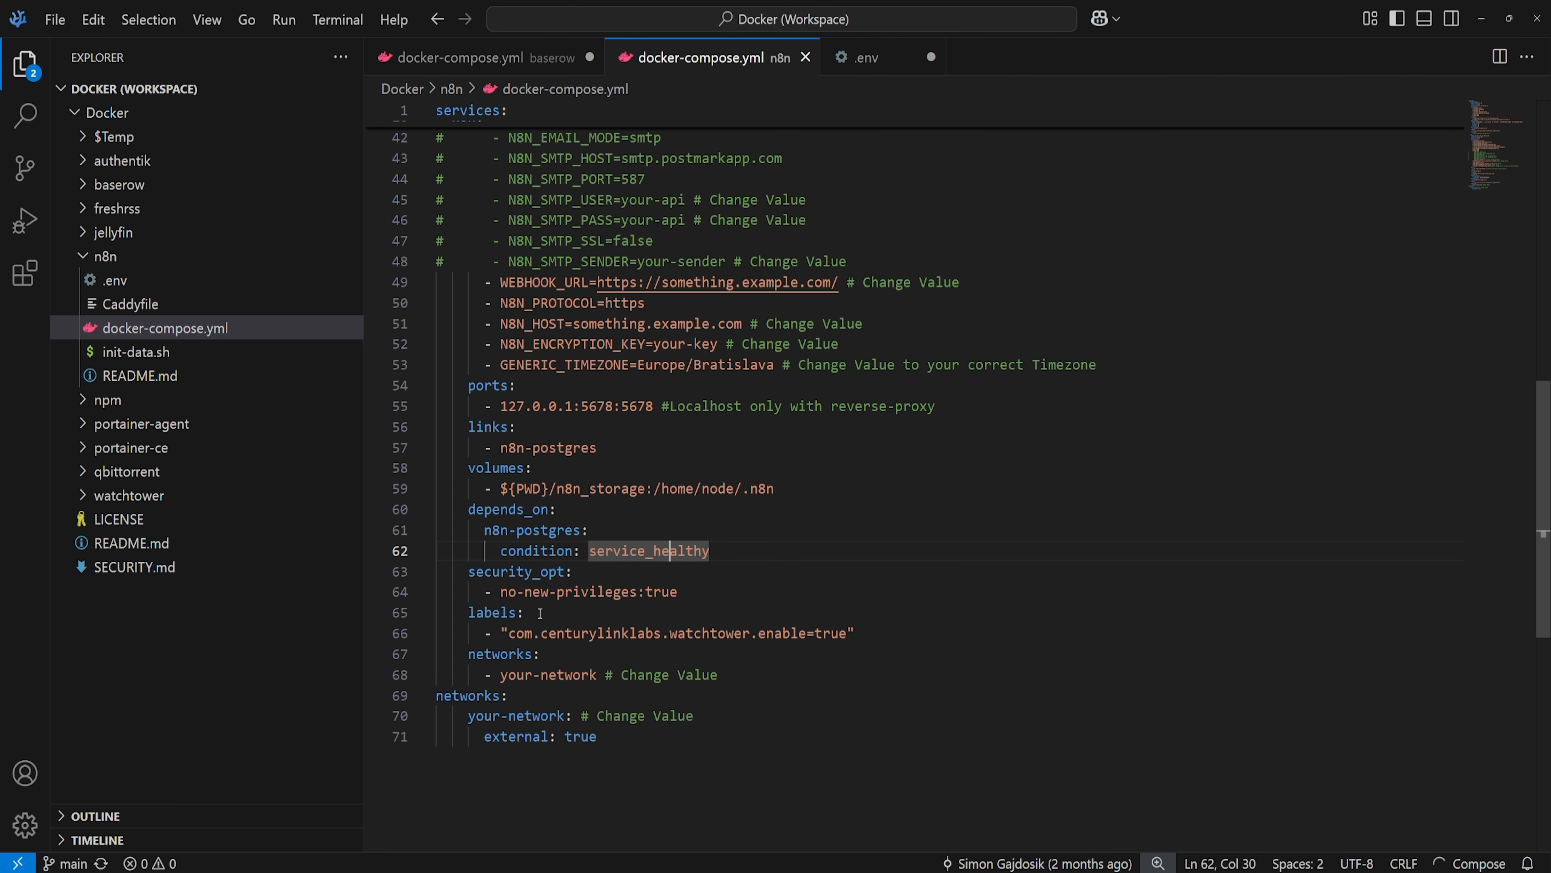
pyautogui.scroll(-1, 613, 585)
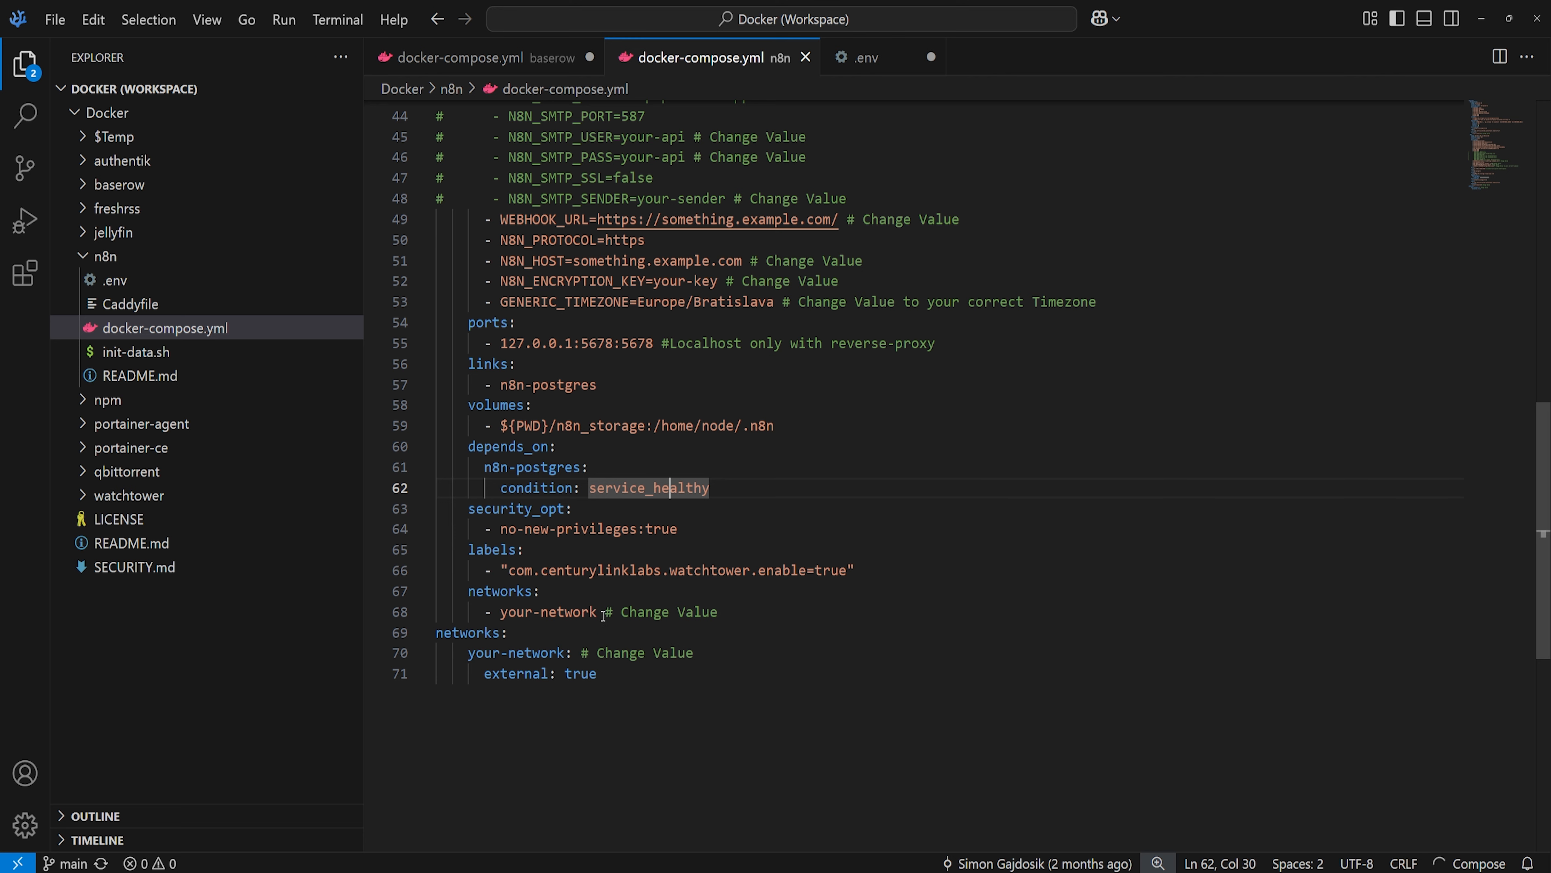
pyautogui.moveTo(604, 616); pyautogui.dragTo(477, 653)
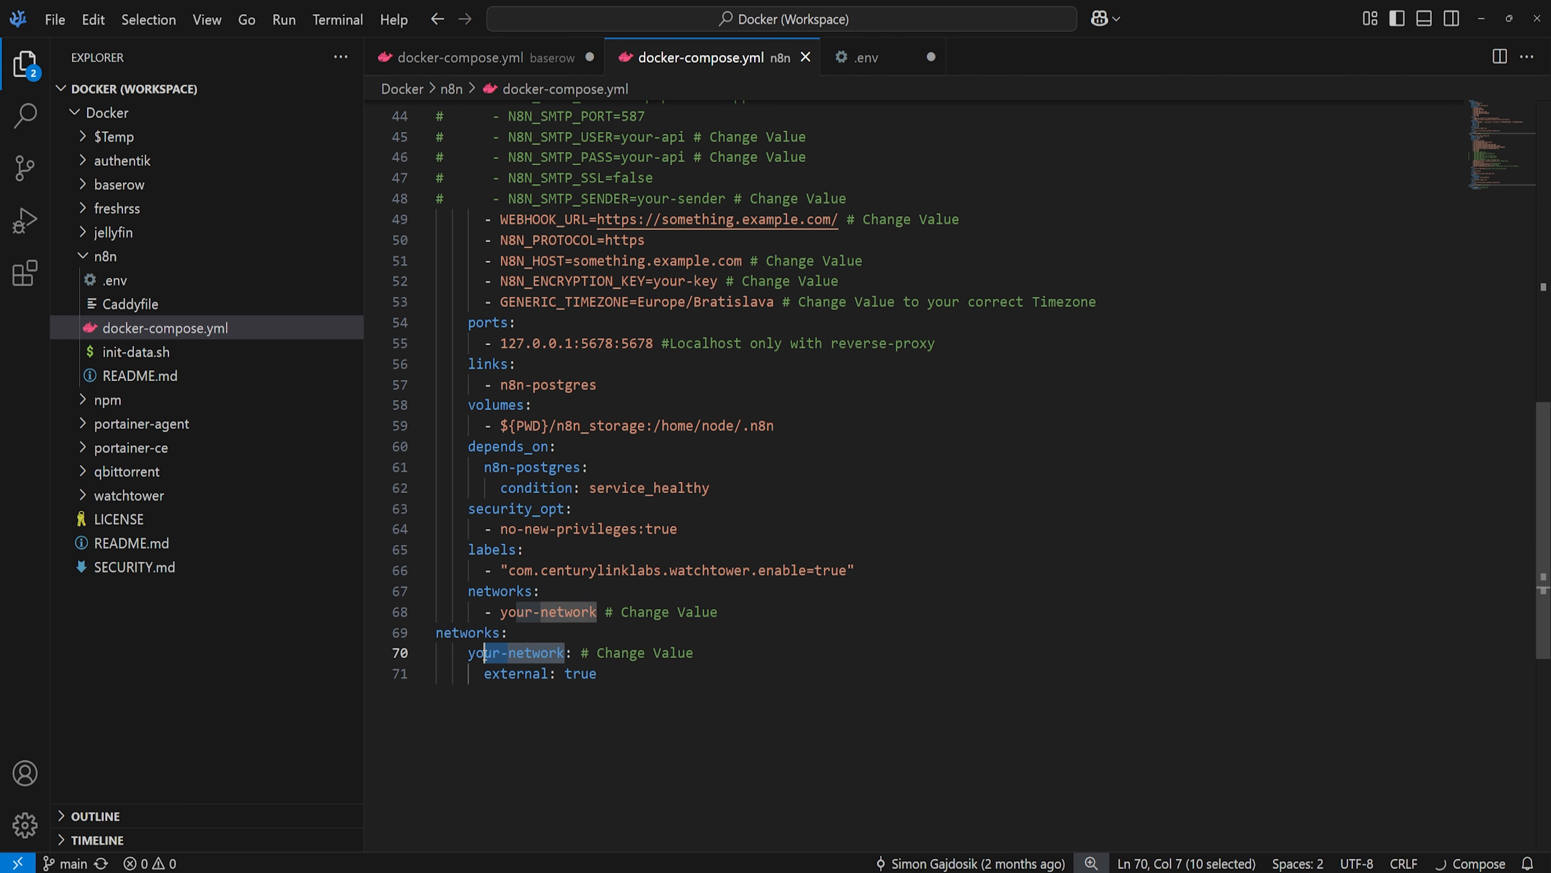
pyautogui.click(718, 618)
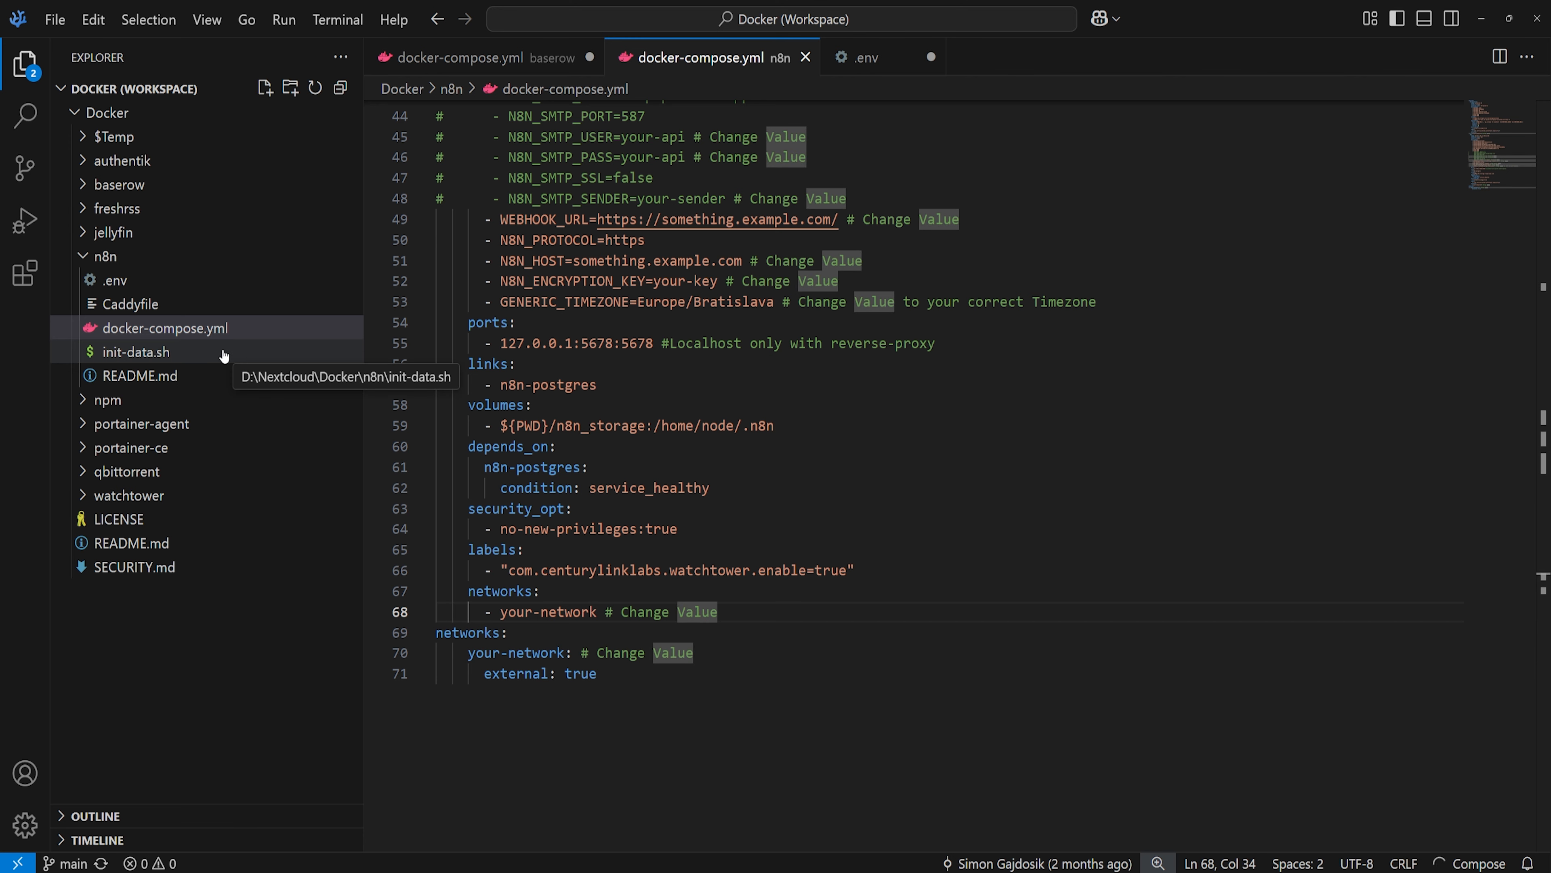
# - Open n8n's .env at its changeUser placeholder and generate a candidate username and passphrase in Bitwarden
pyautogui.click(183, 280)
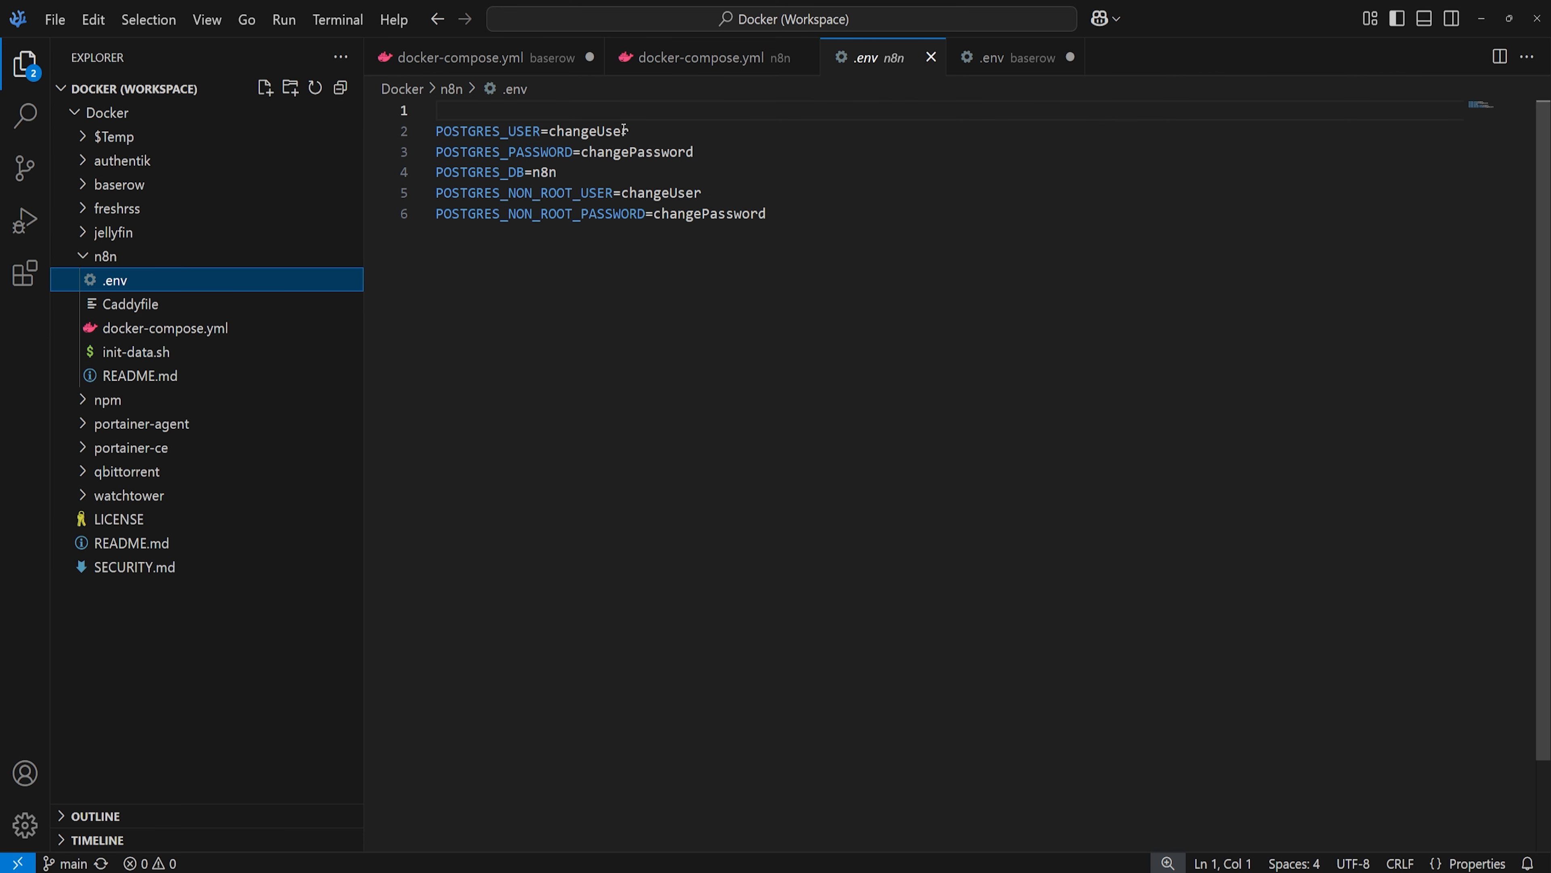
pyautogui.moveTo(623, 130); pyautogui.dragTo(557, 131)
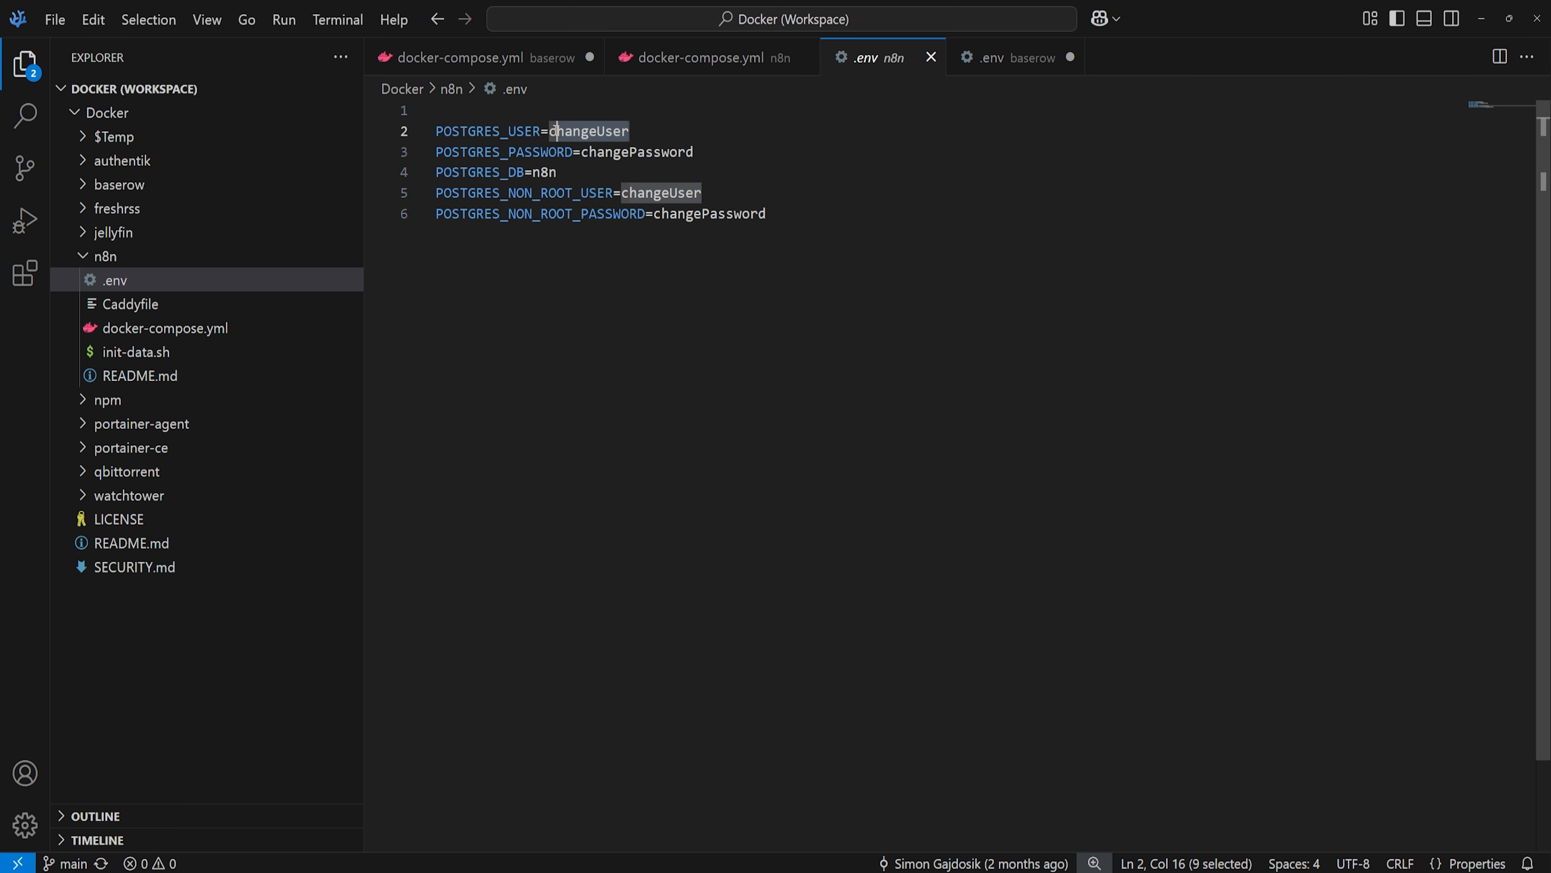
pyautogui.click(276, 872)
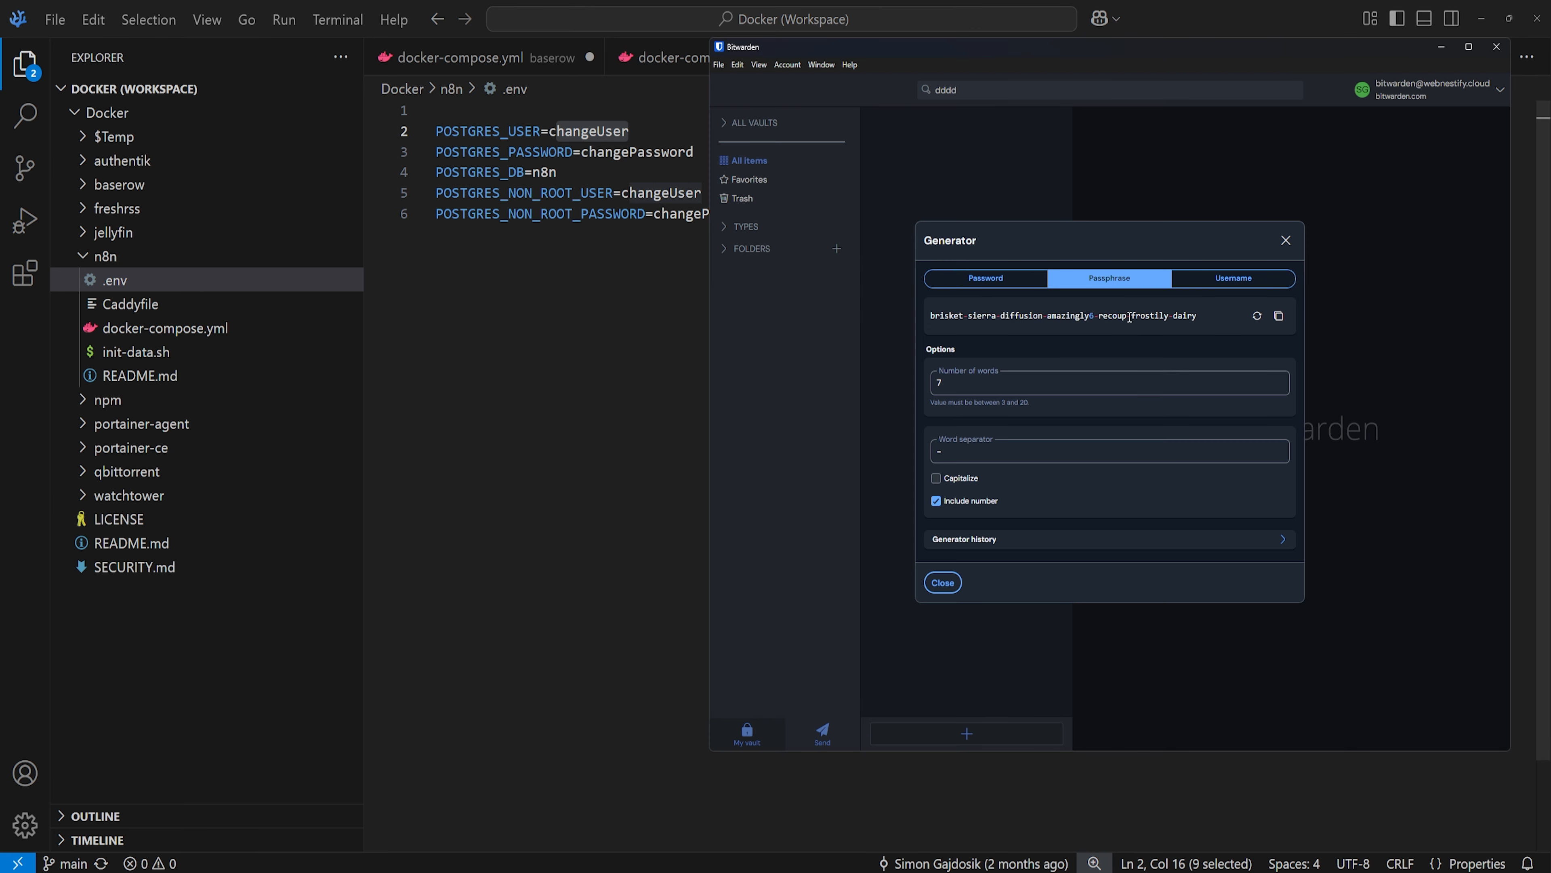
pyautogui.click(1232, 279)
pyautogui.click(1257, 346)
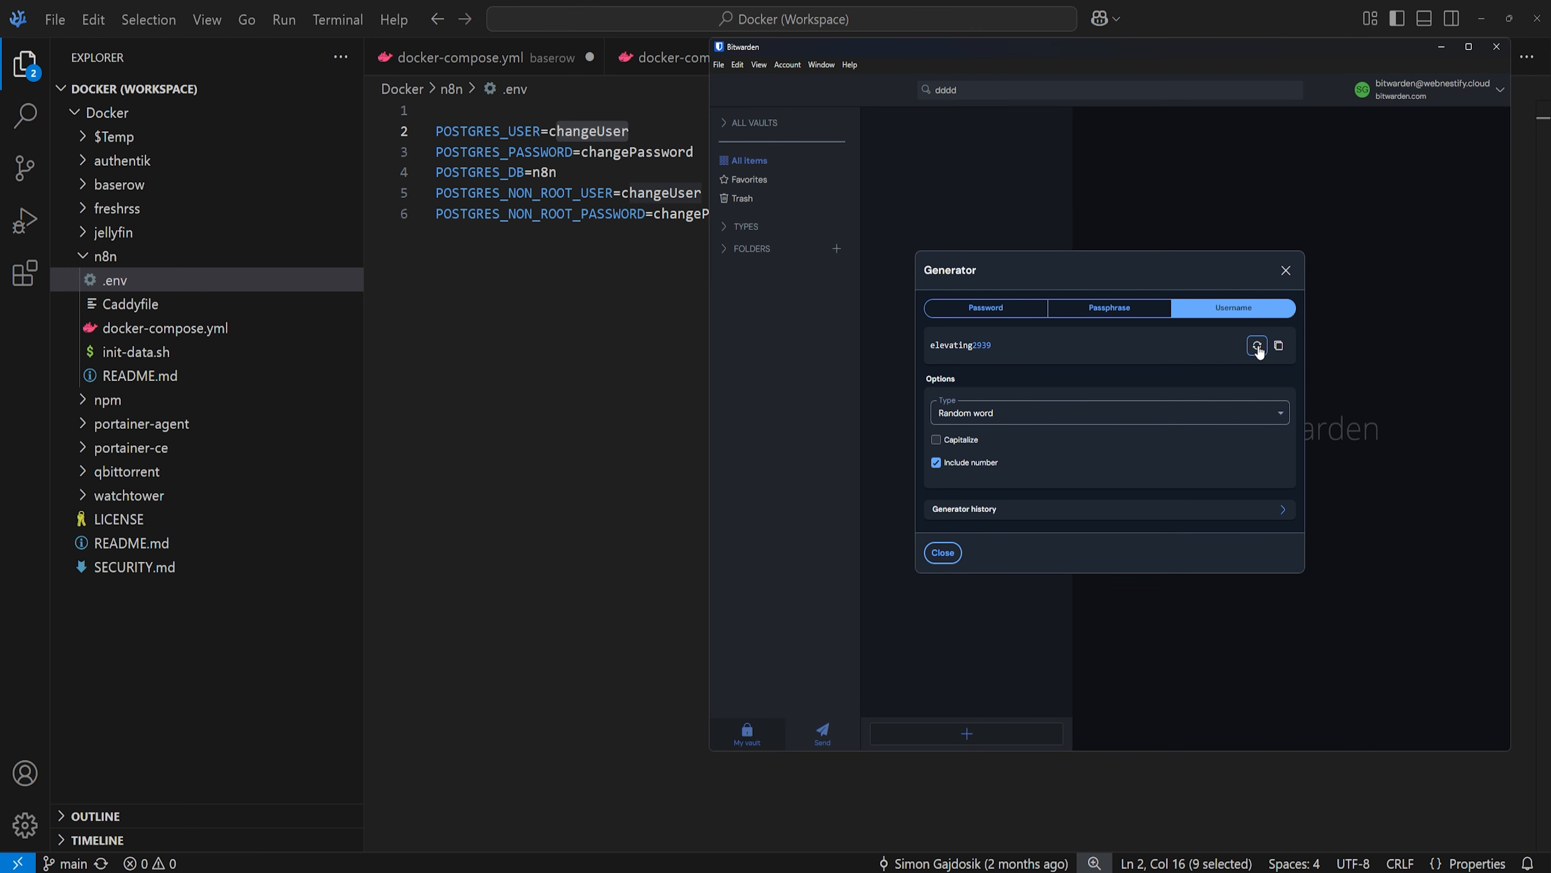
pyautogui.click(1148, 309)
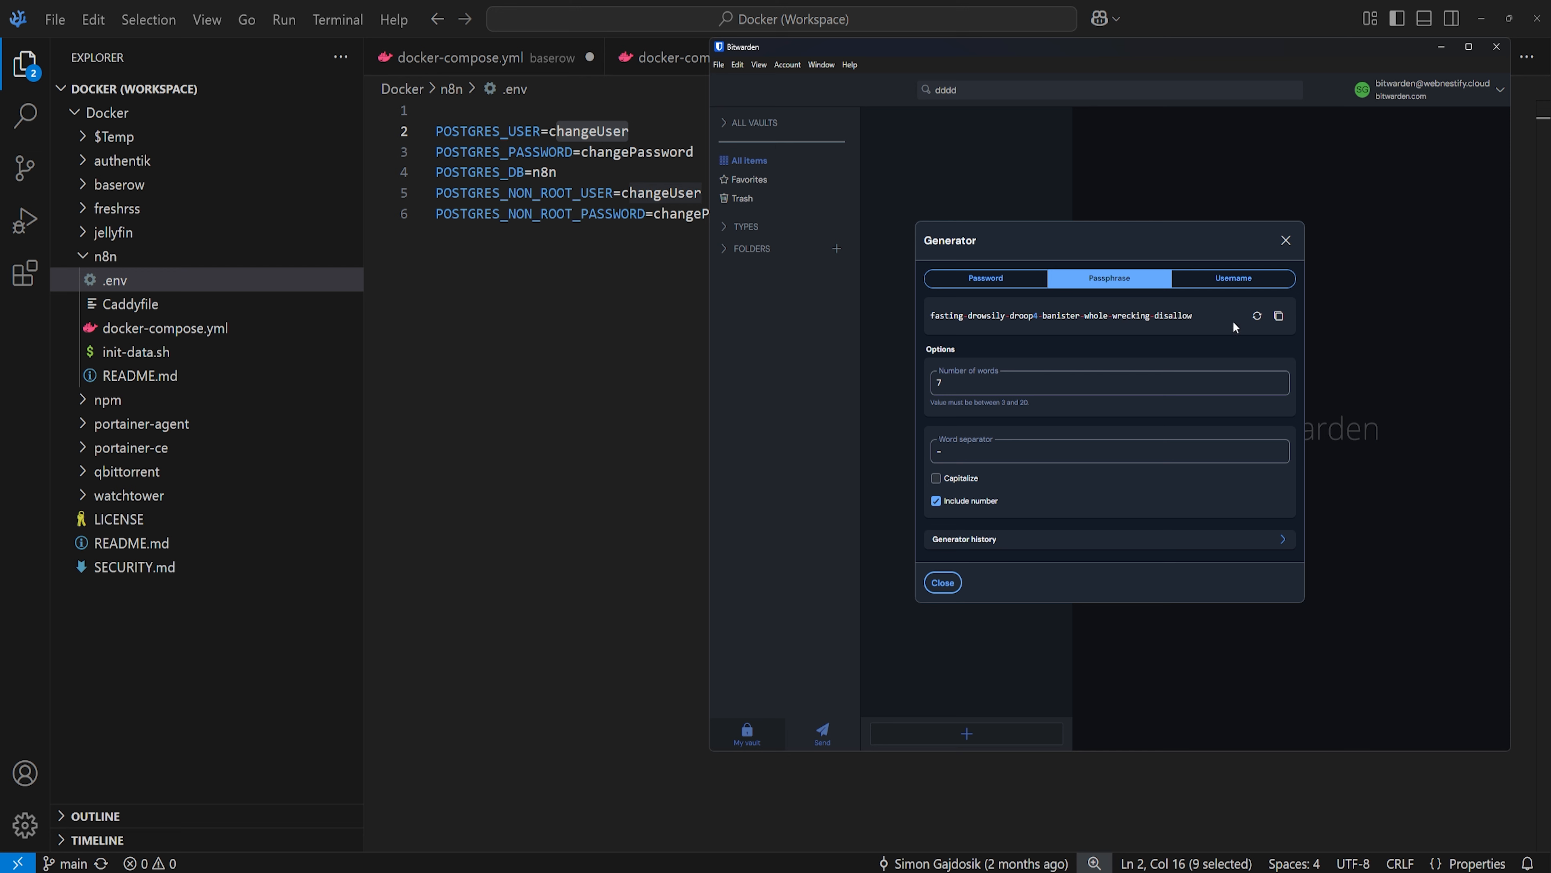
pyautogui.click(1257, 315)
pyautogui.click(1256, 316)
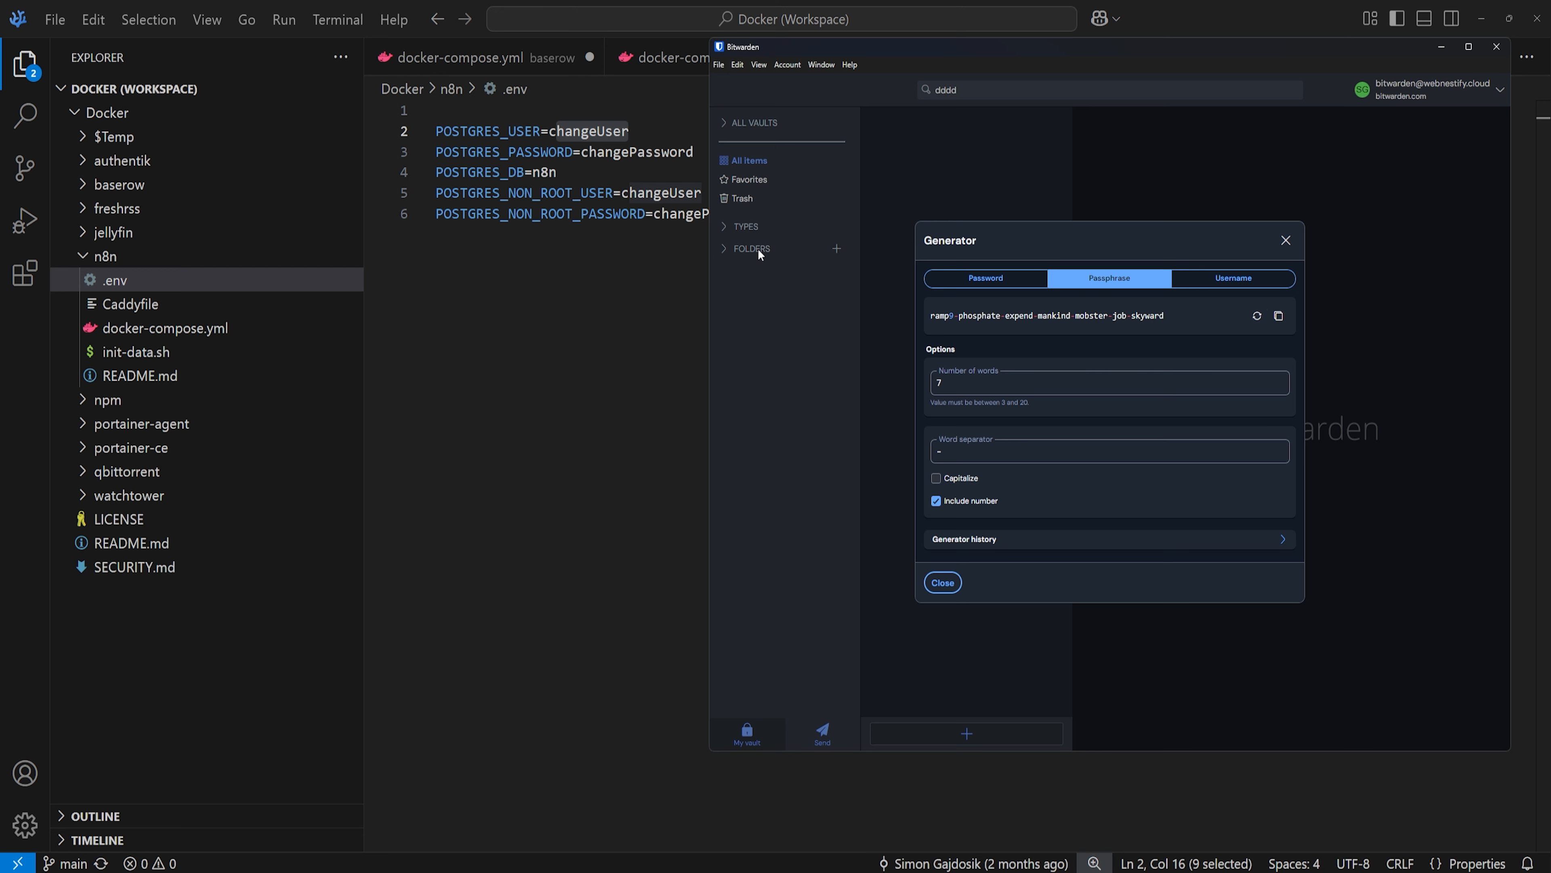
pyautogui.click(614, 277)
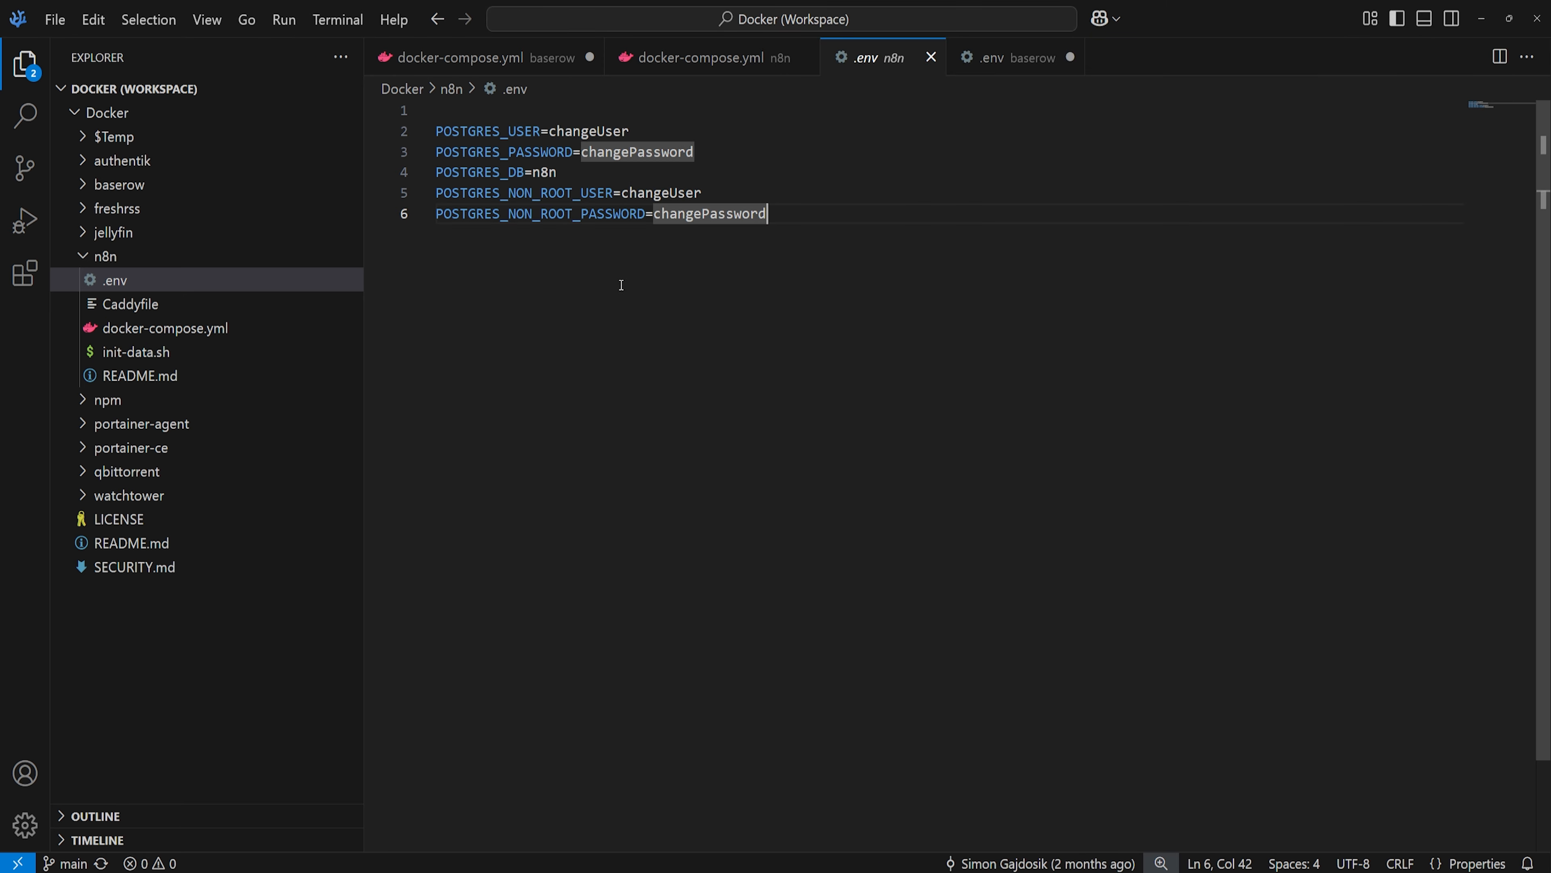
pyautogui.click(169, 353)
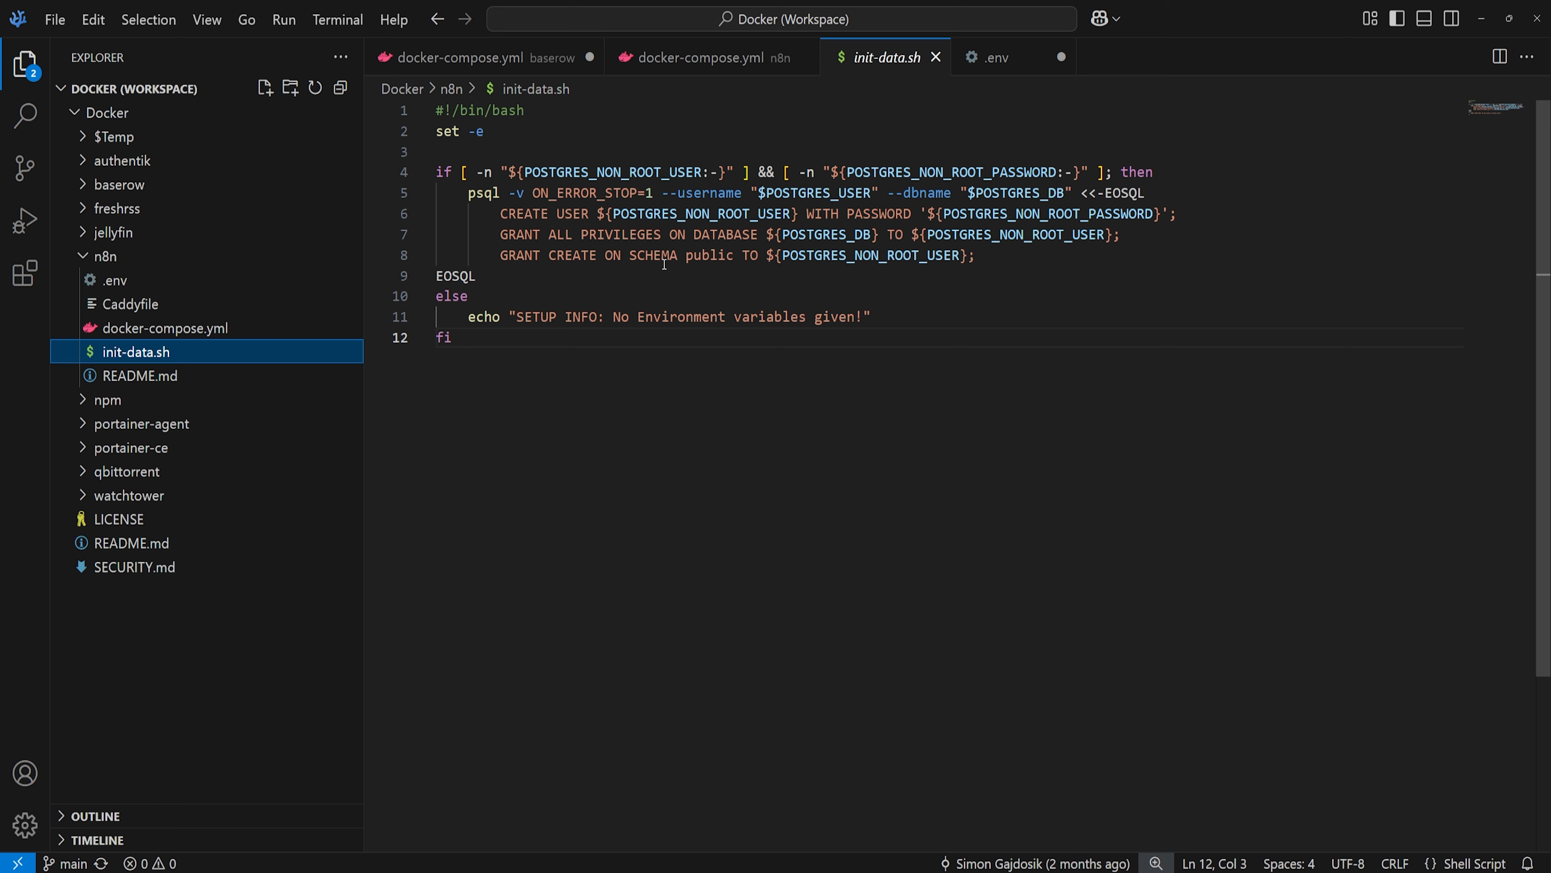
# - Open the n8n Caddyfile and inspect its reverse_proxy to localhost port 5678
pyautogui.click(185, 304)
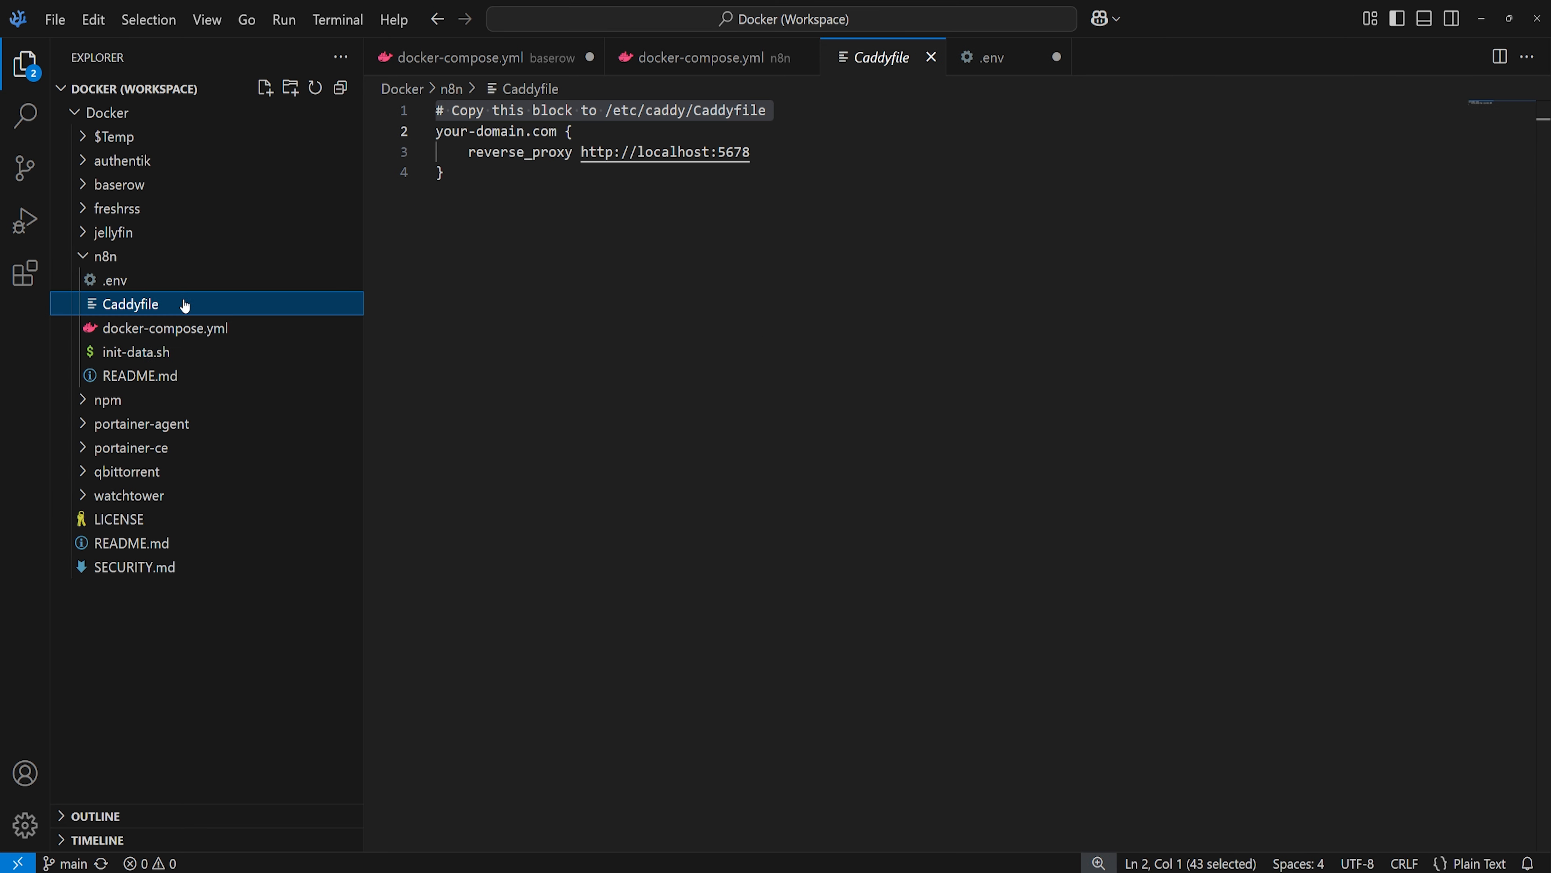
pyautogui.click(493, 152)
pyautogui.click(515, 190)
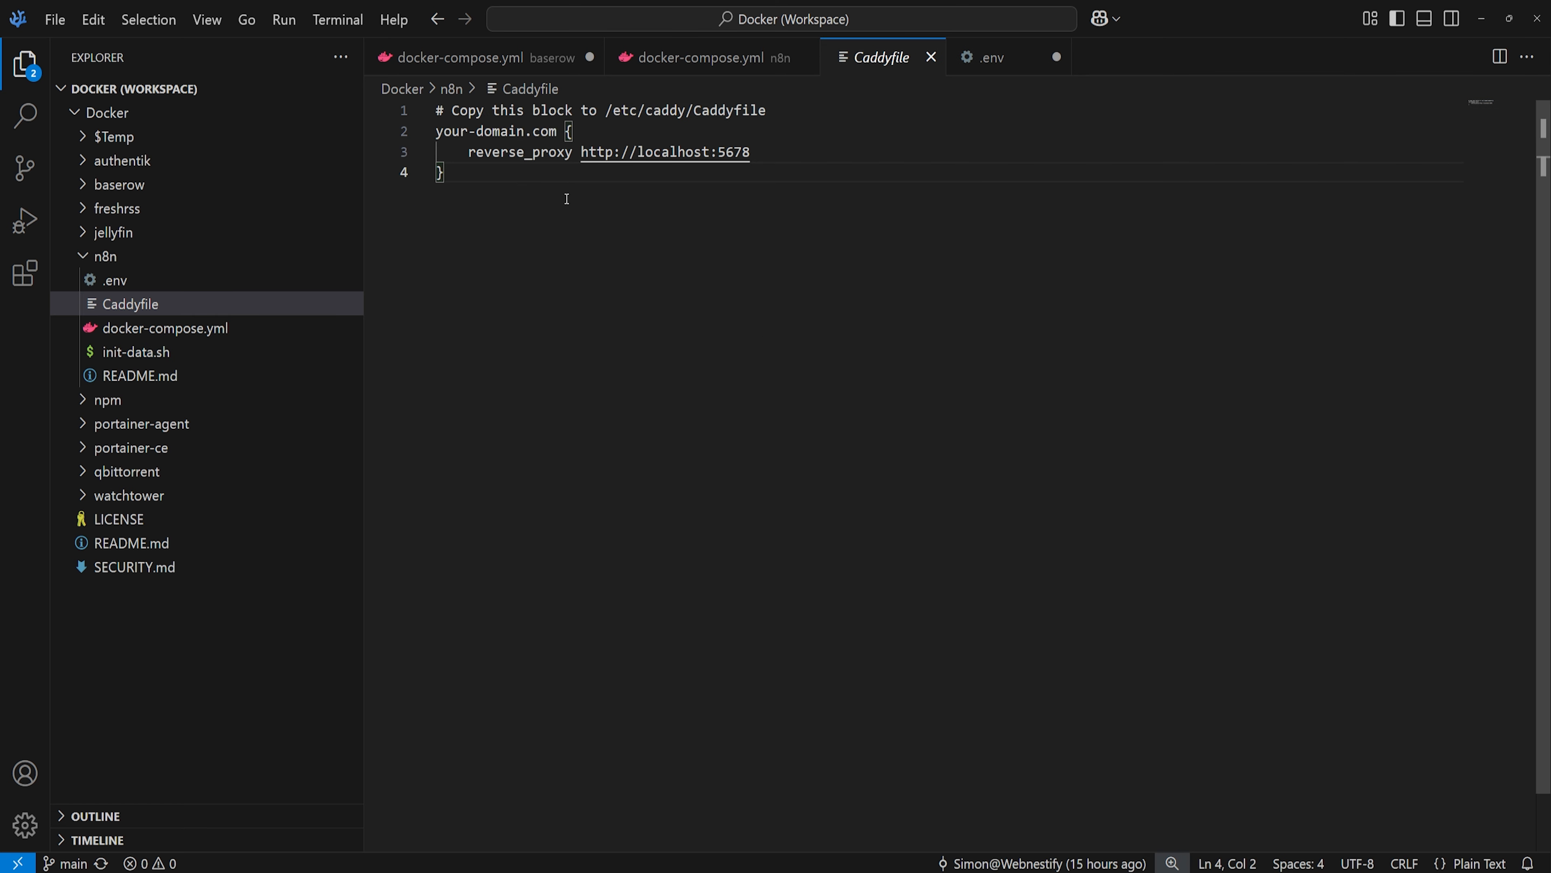
pyautogui.doubleClick(742, 153)
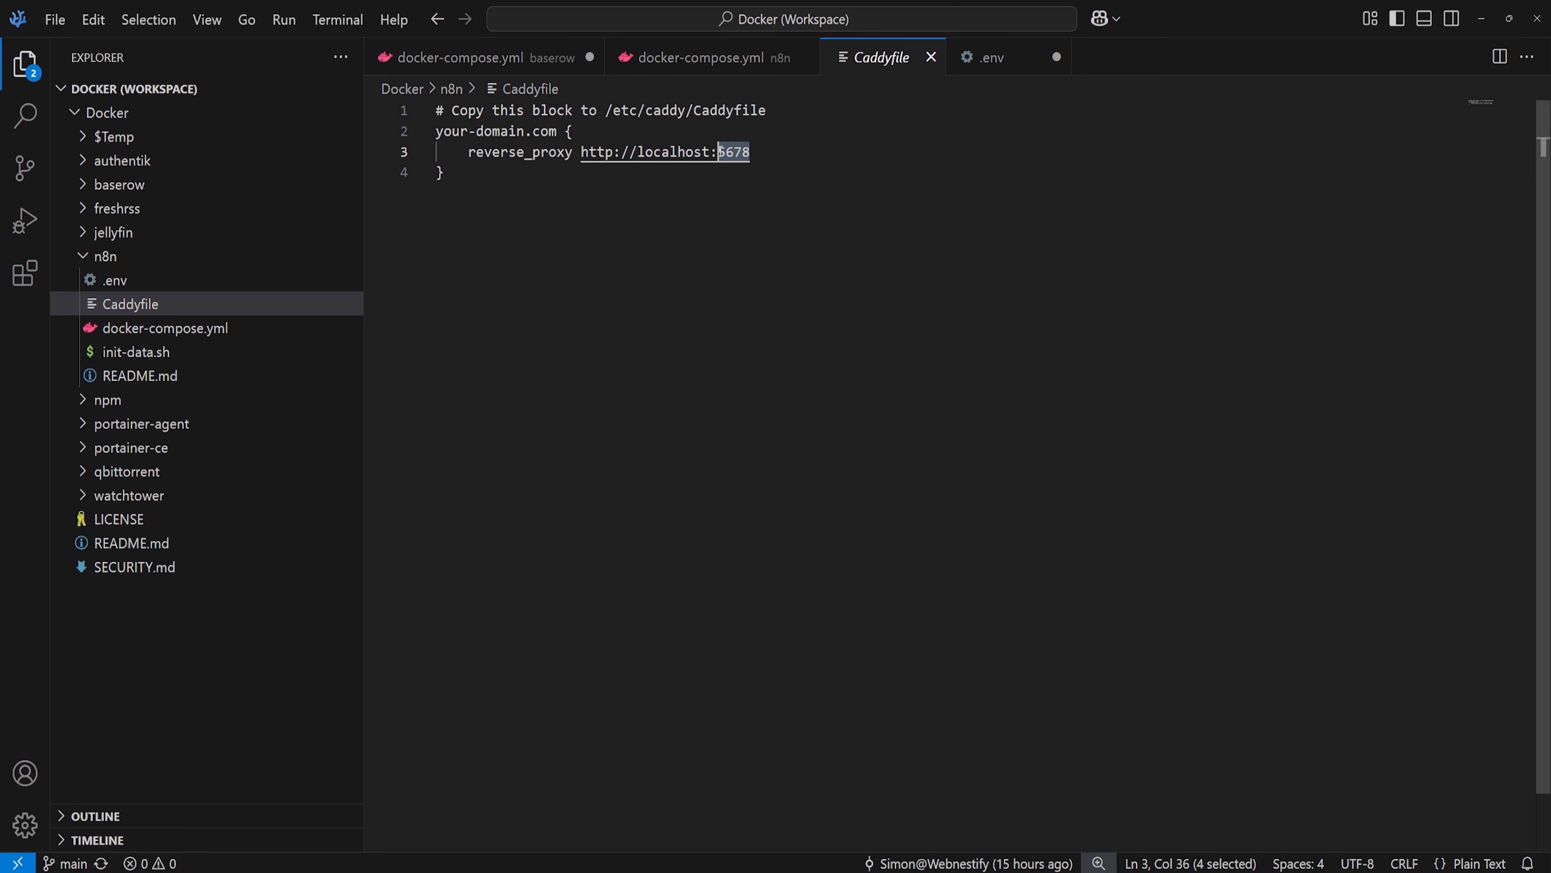
pyautogui.click(736, 152)
pyautogui.click(781, 161)
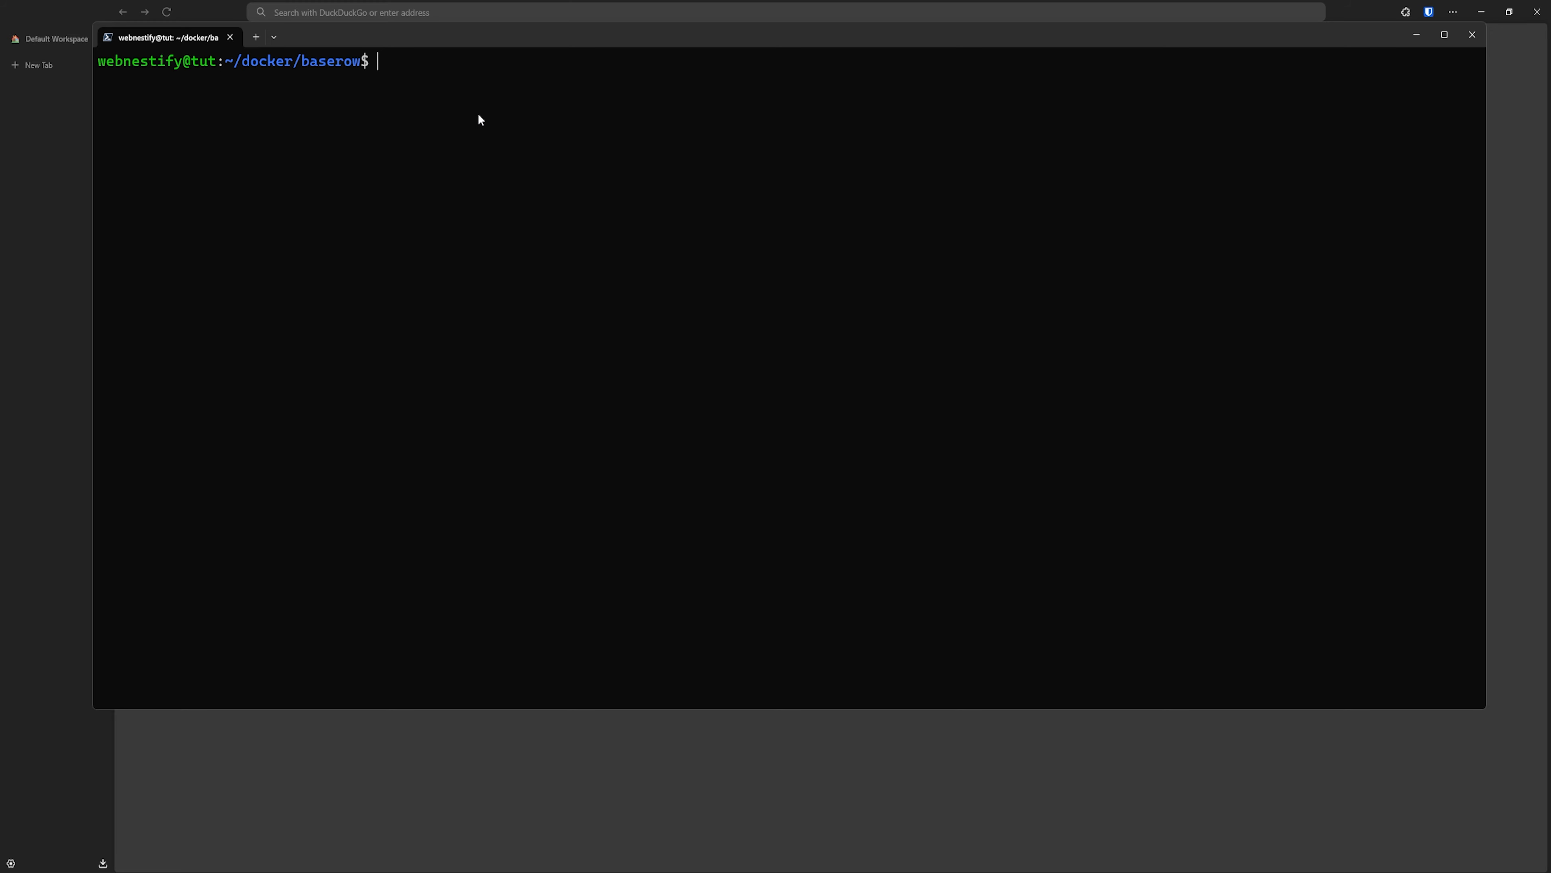
# - Run 'docker compose up -d && docker compose logs -f' in ~/docker/baserow
pyautogui.write('docker compose up -d && ')
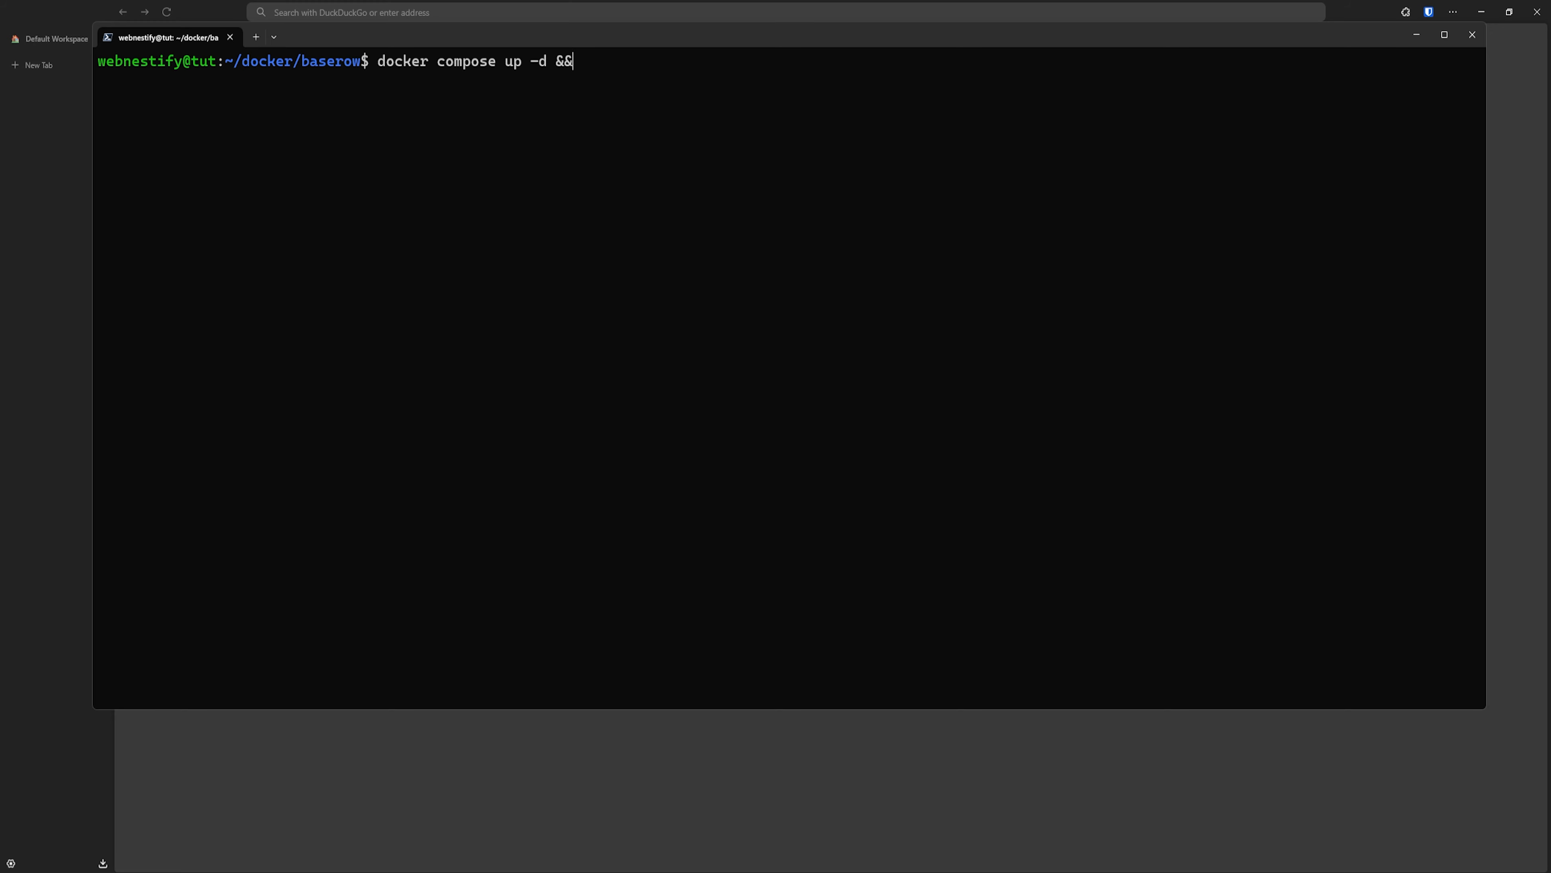
pyautogui.write('docker compose logs -f')
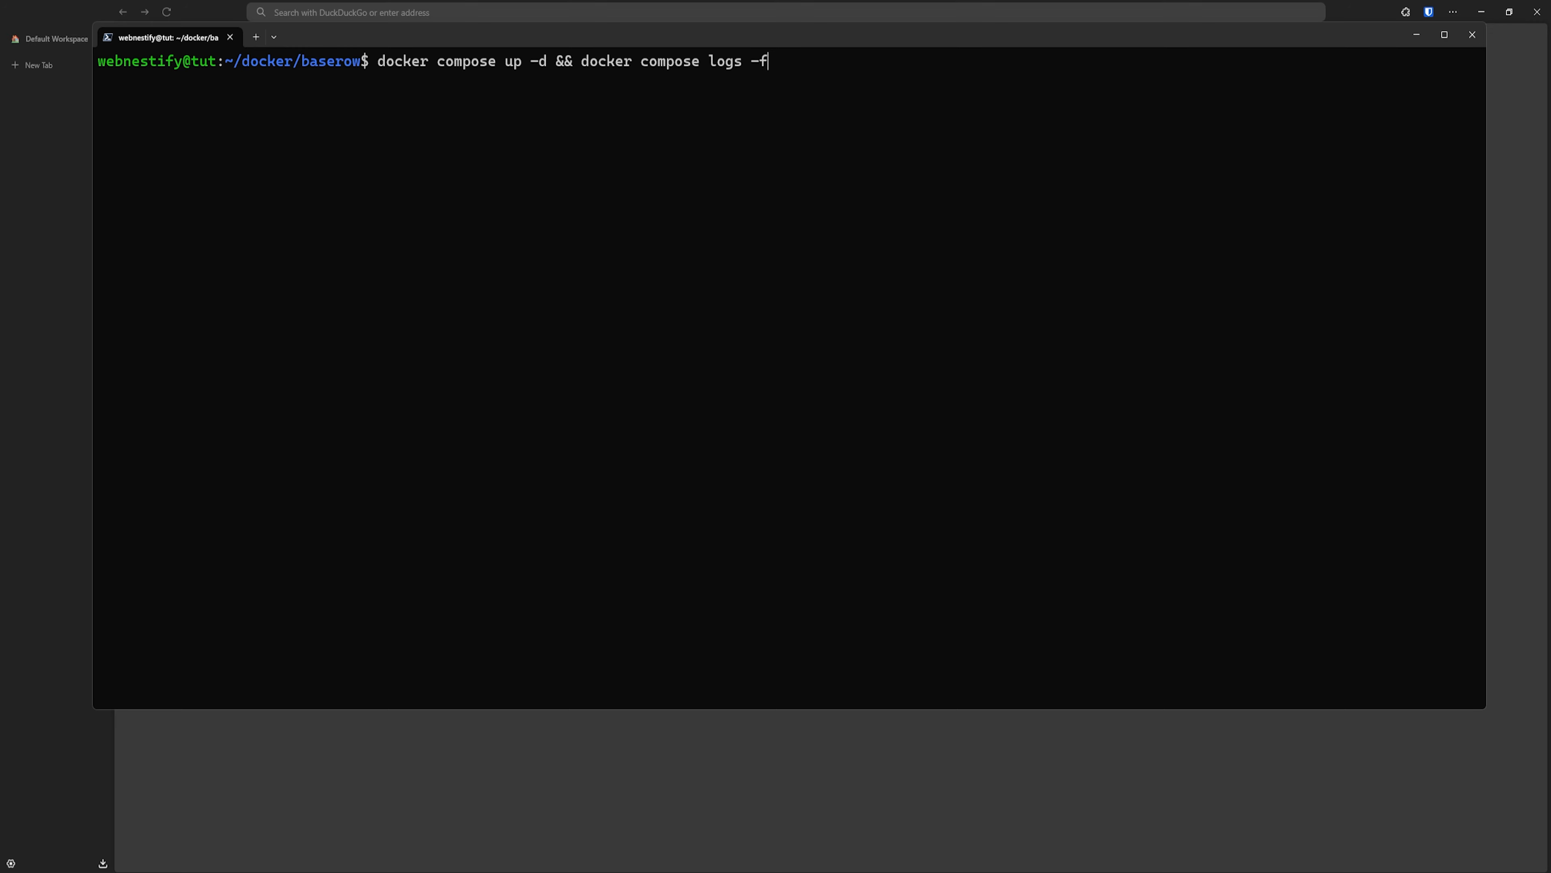
pyautogui.press('Return')
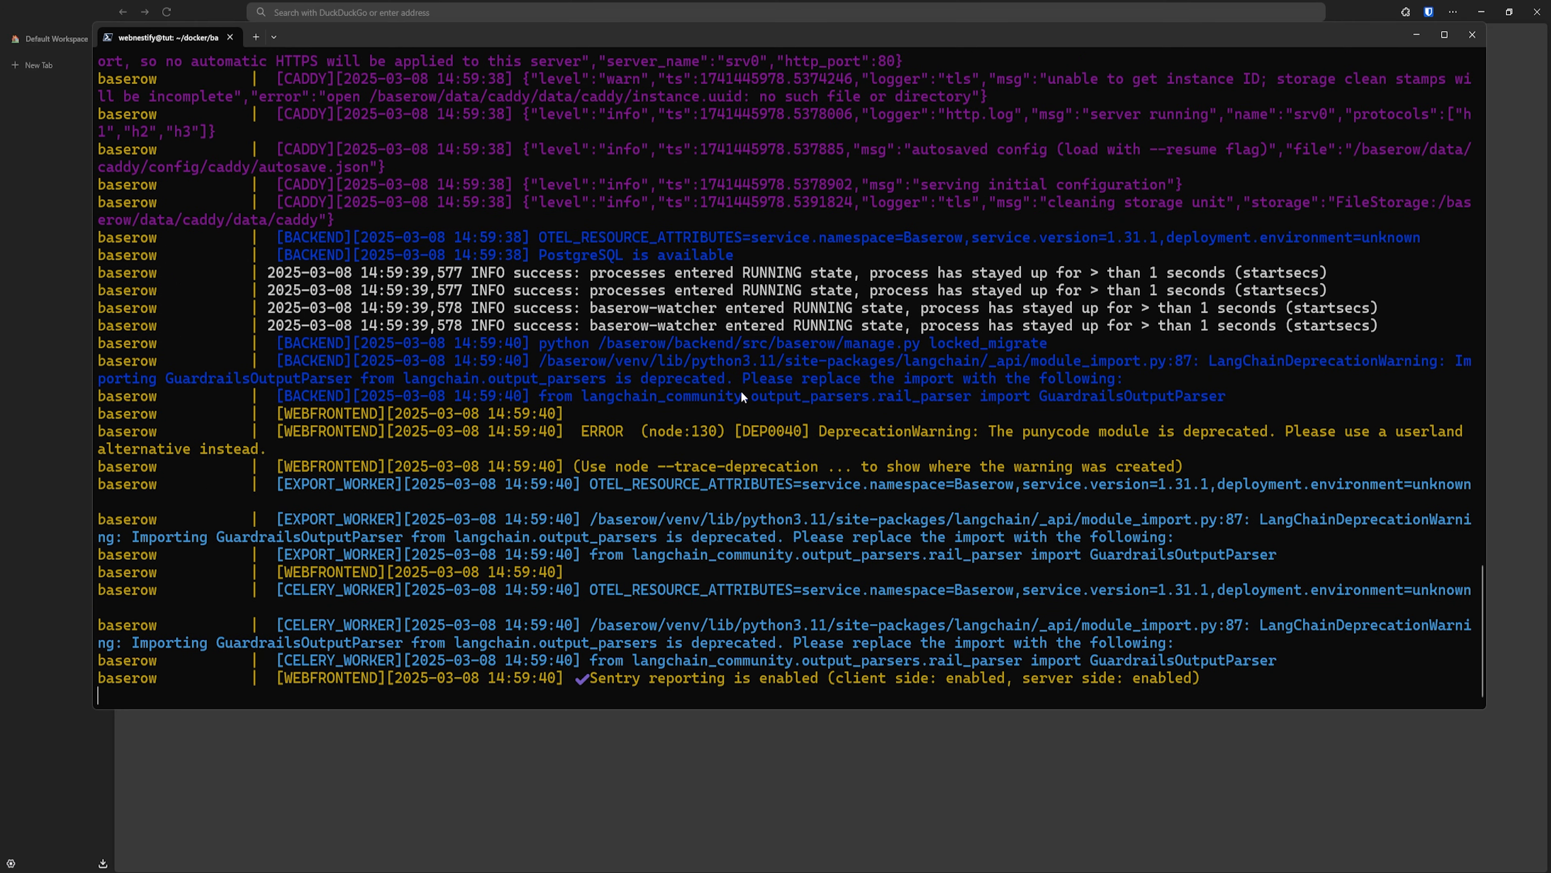
pyautogui.scroll(20, 690, 465)
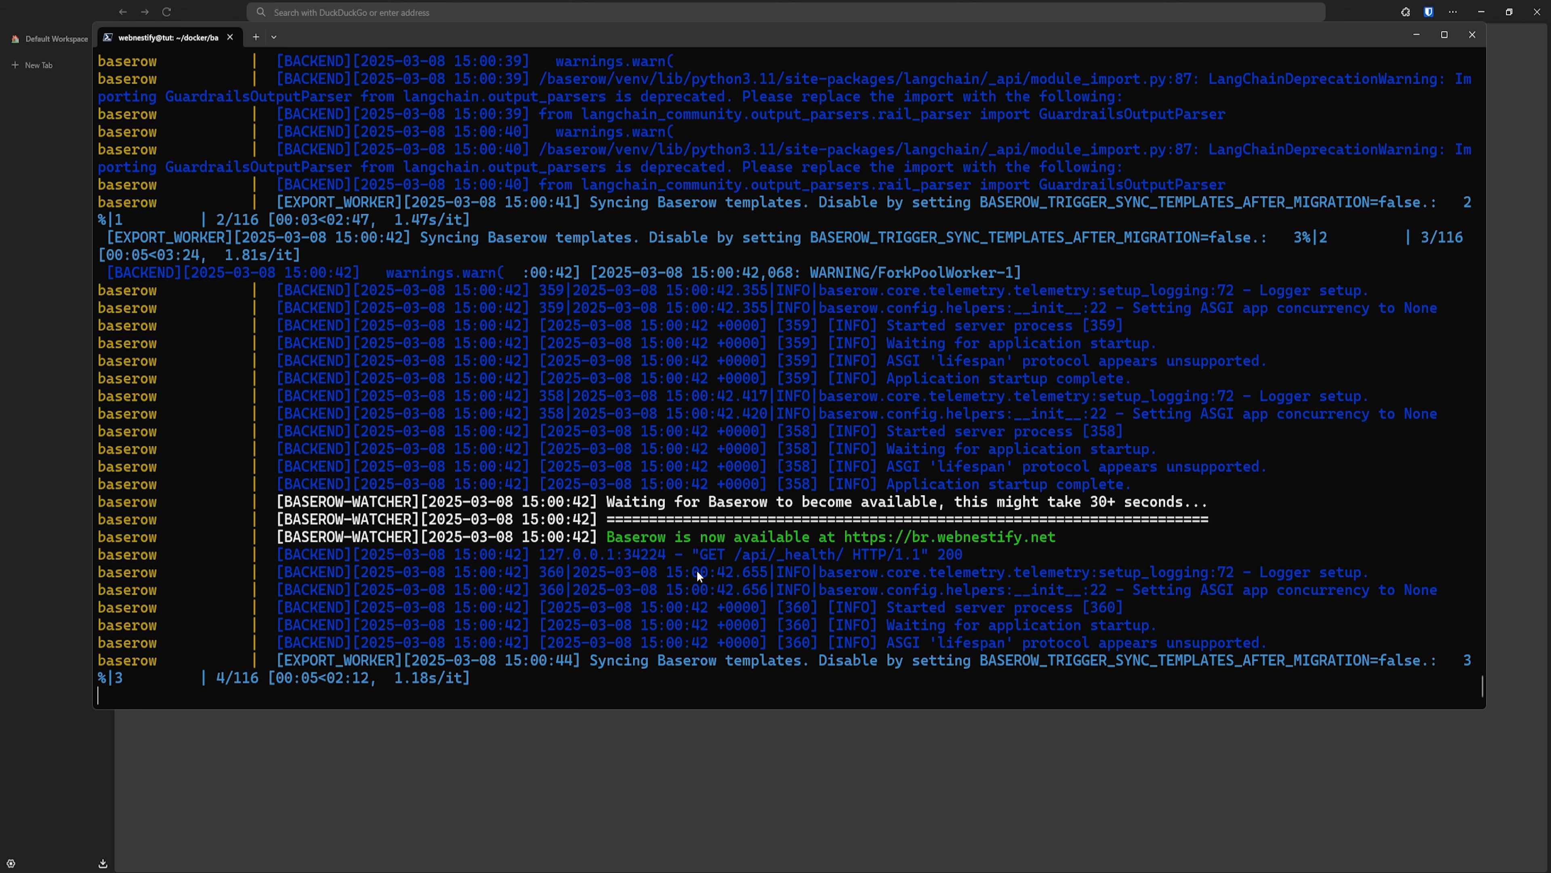
pyautogui.scroll(1, 708, 586)
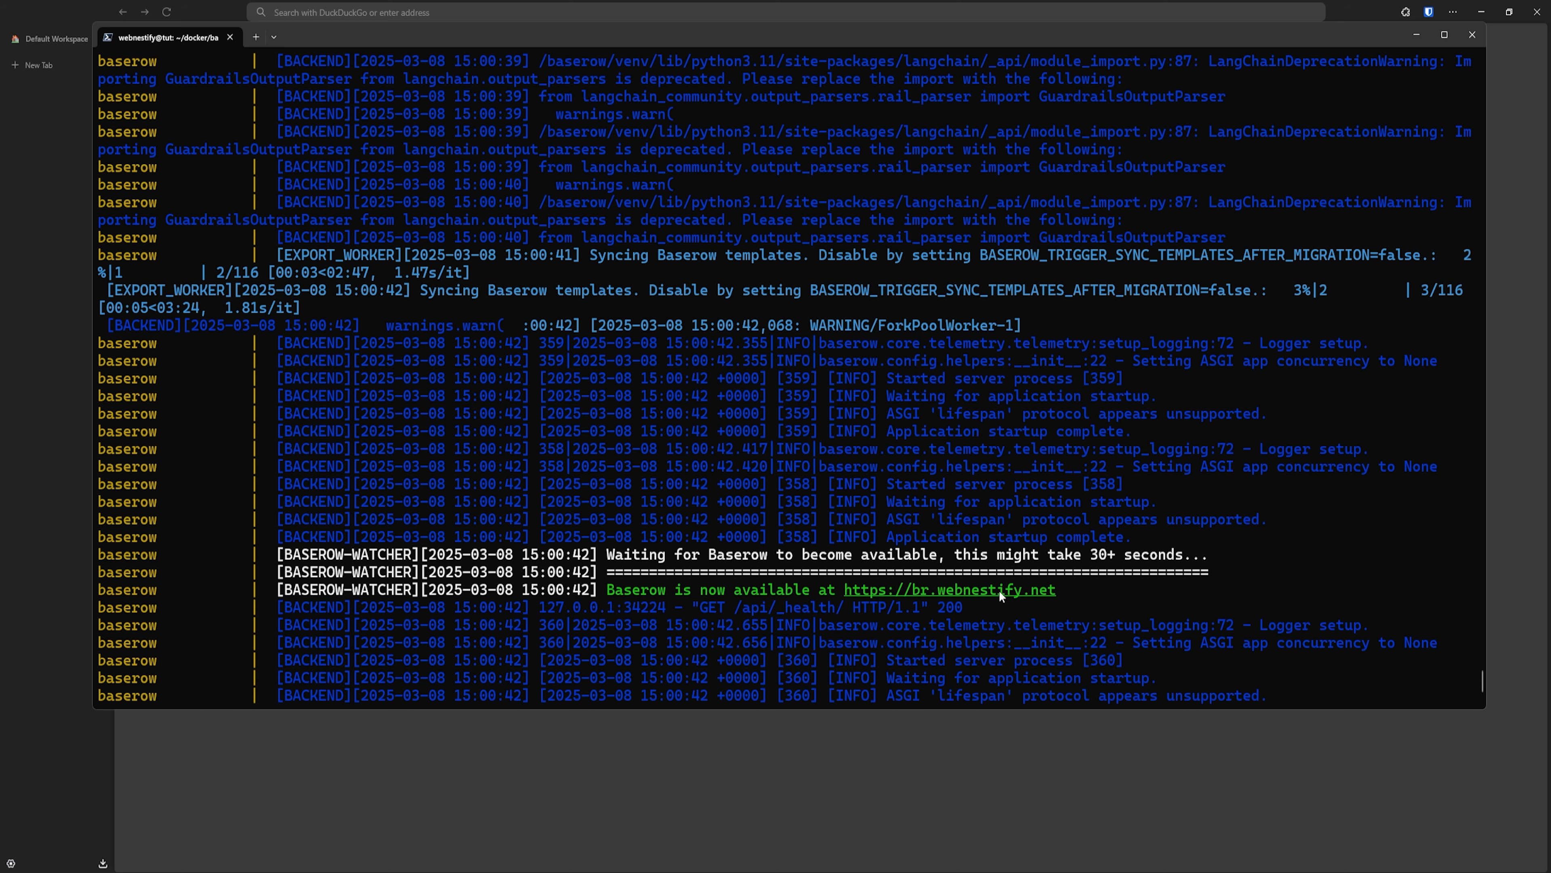
pyautogui.scroll(-4, 994, 586)
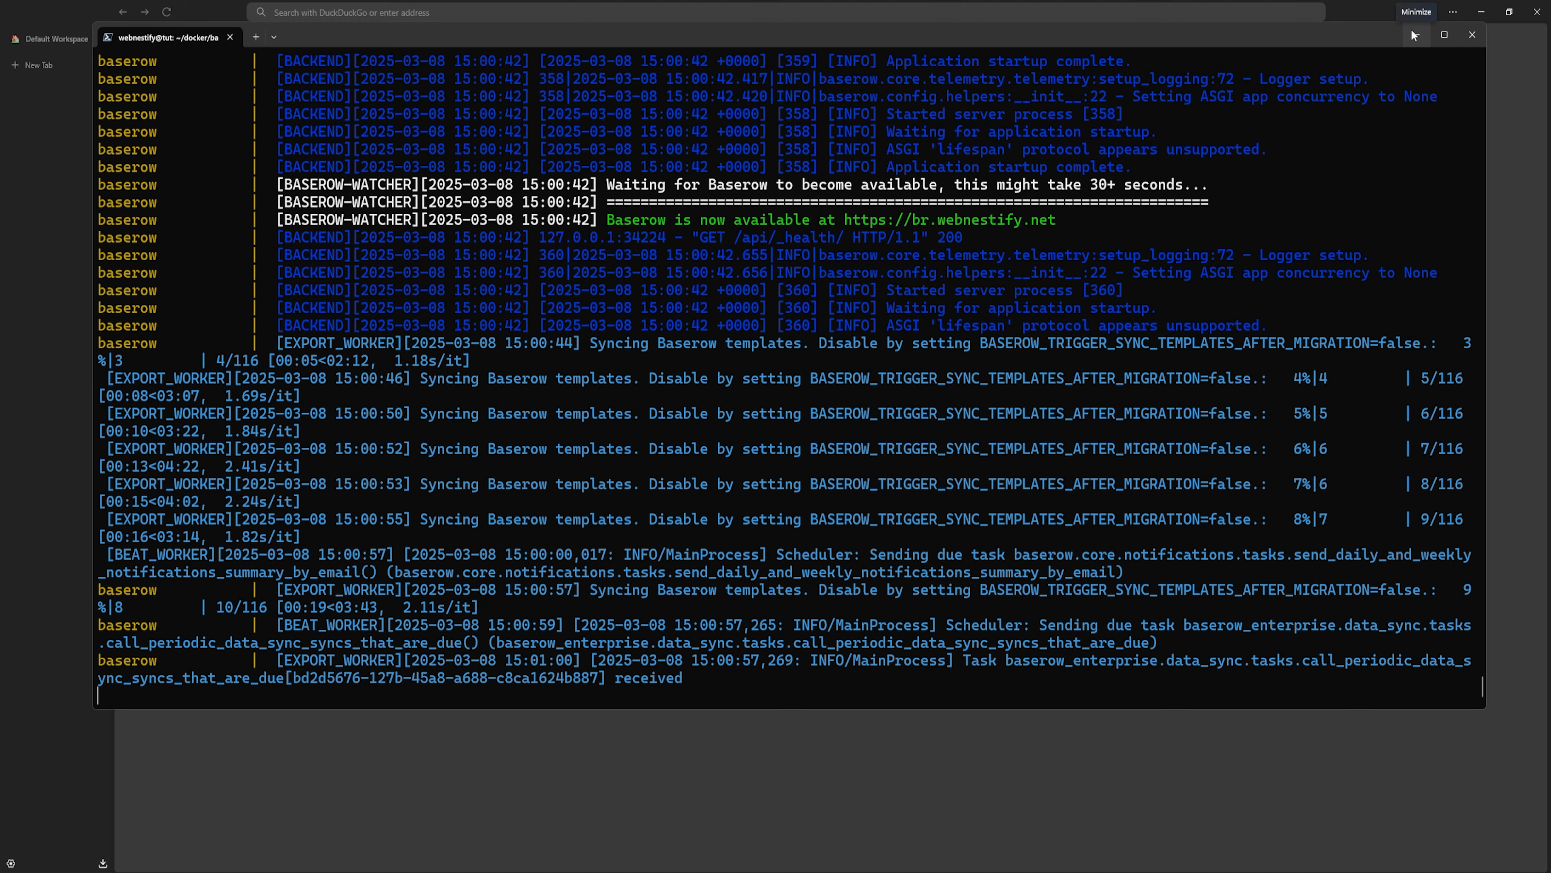
# - Hide the terminal and load the Baserow site at br.webnestify.net in the browser
pyautogui.click(1414, 35)
pyautogui.click(385, 13)
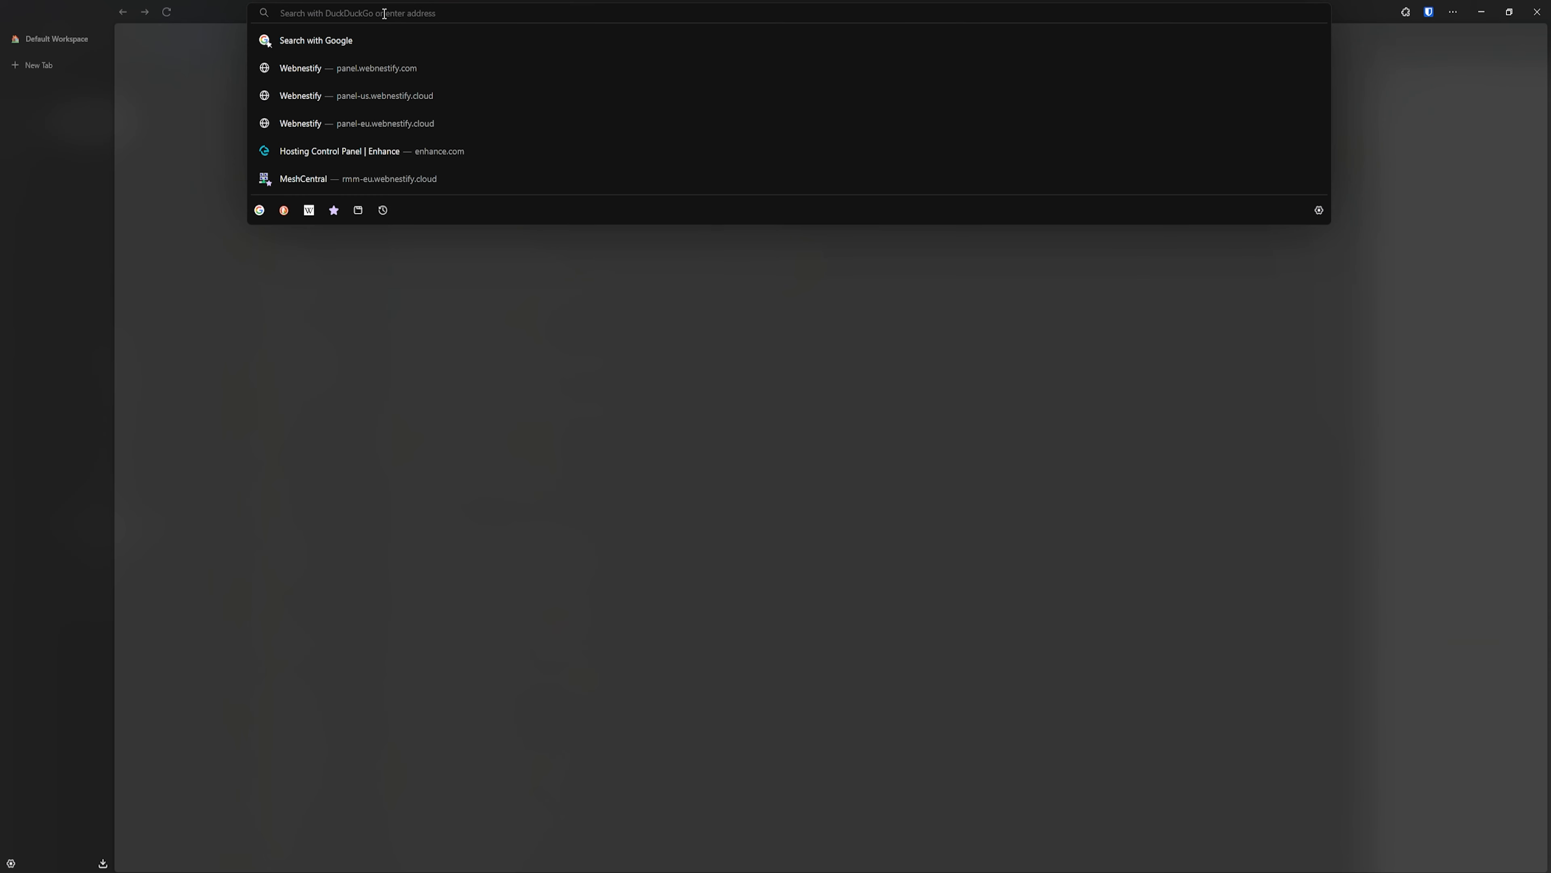
pyautogui.write('br.webnestify.')
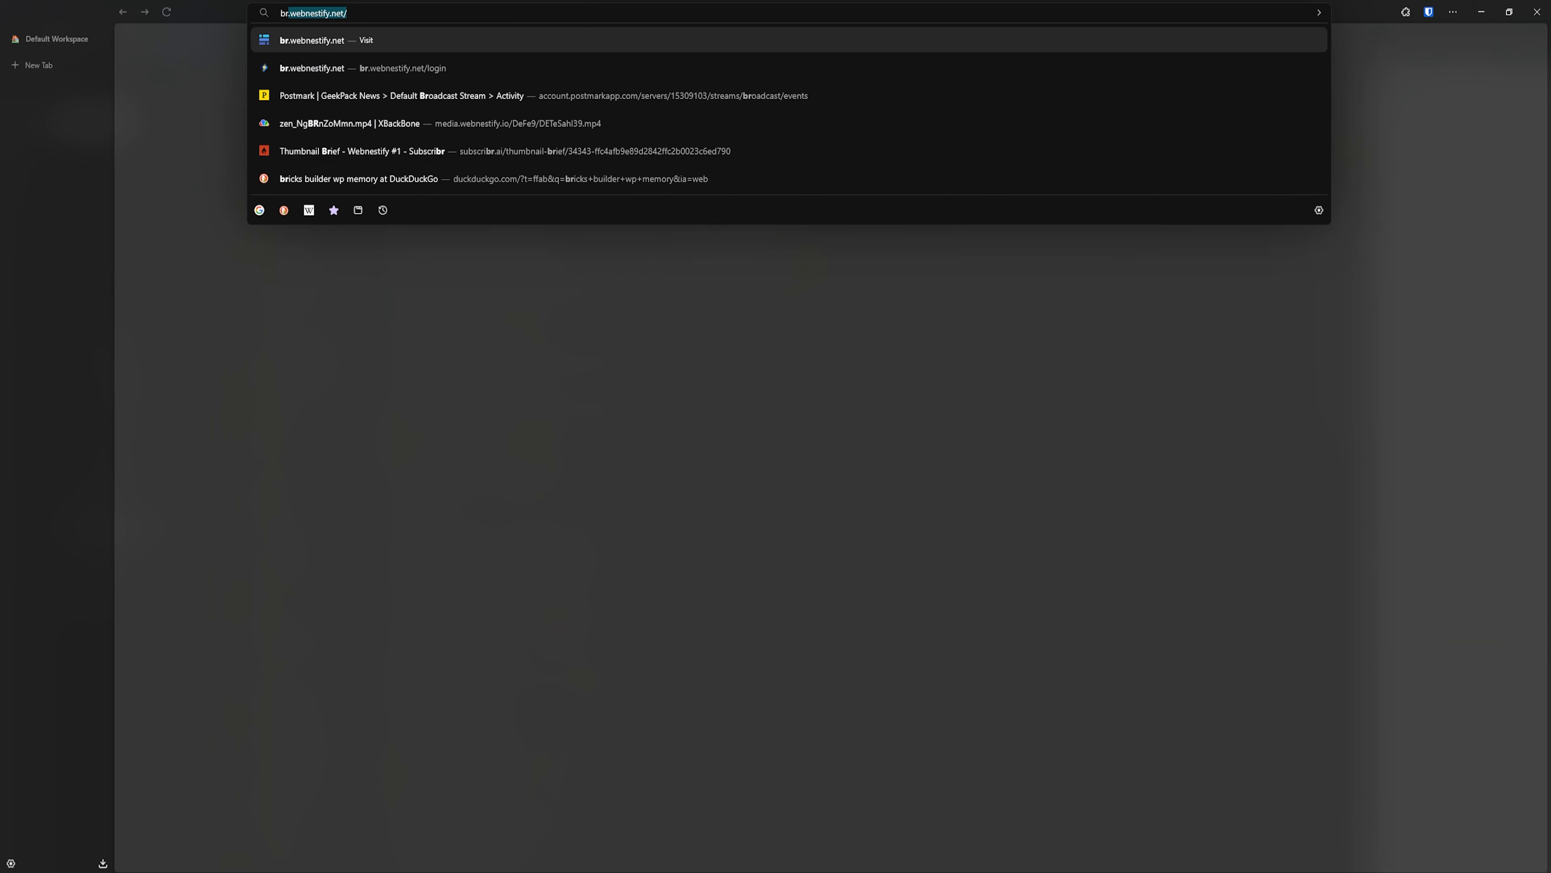
pyautogui.write('n')
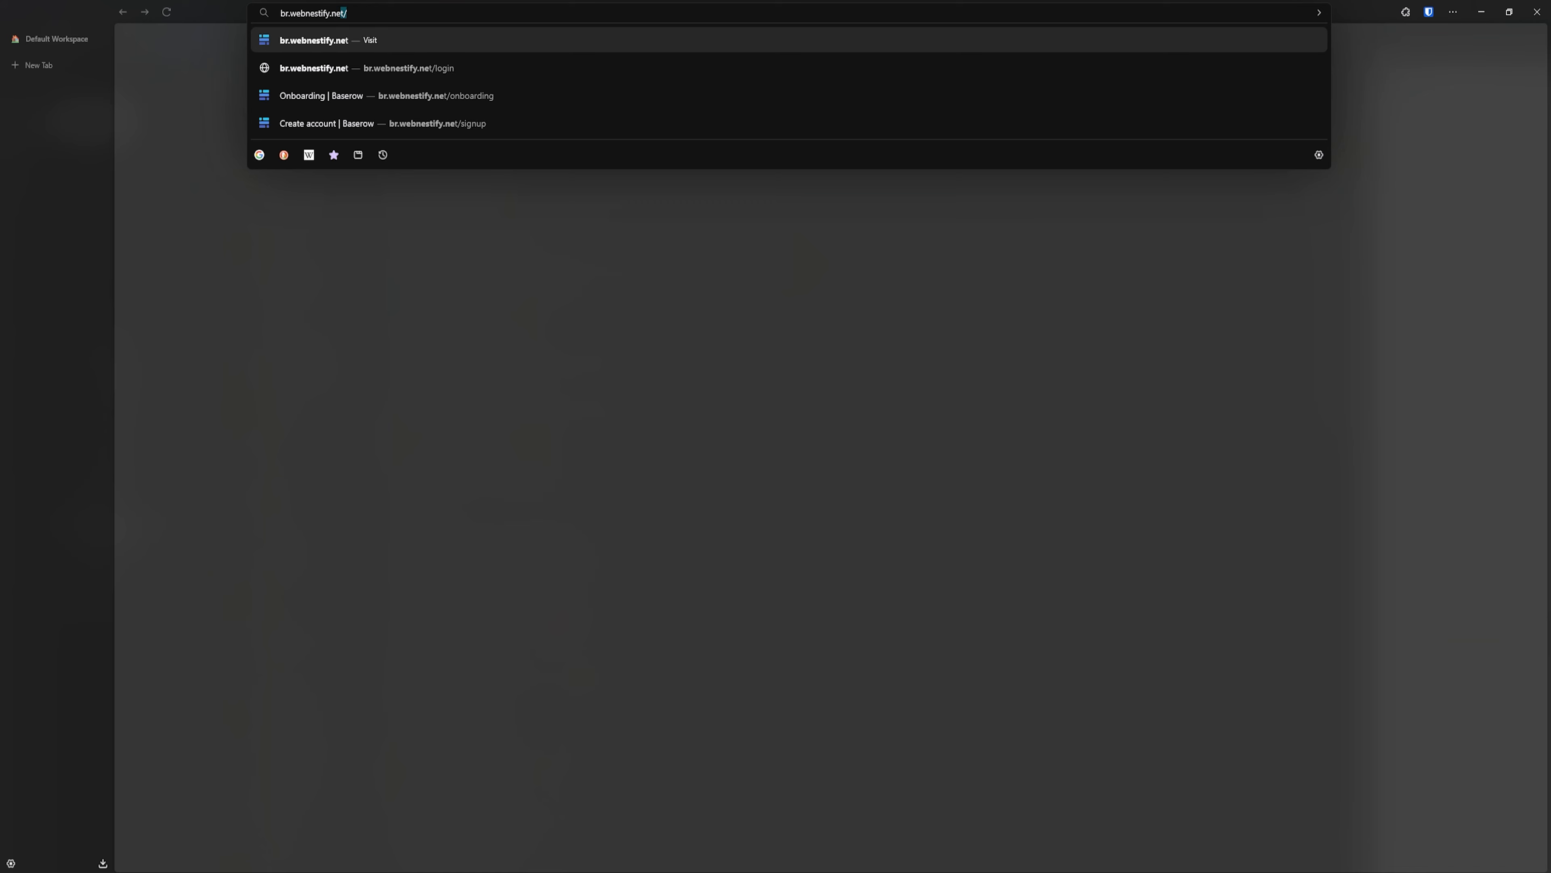
pyautogui.press('Return')
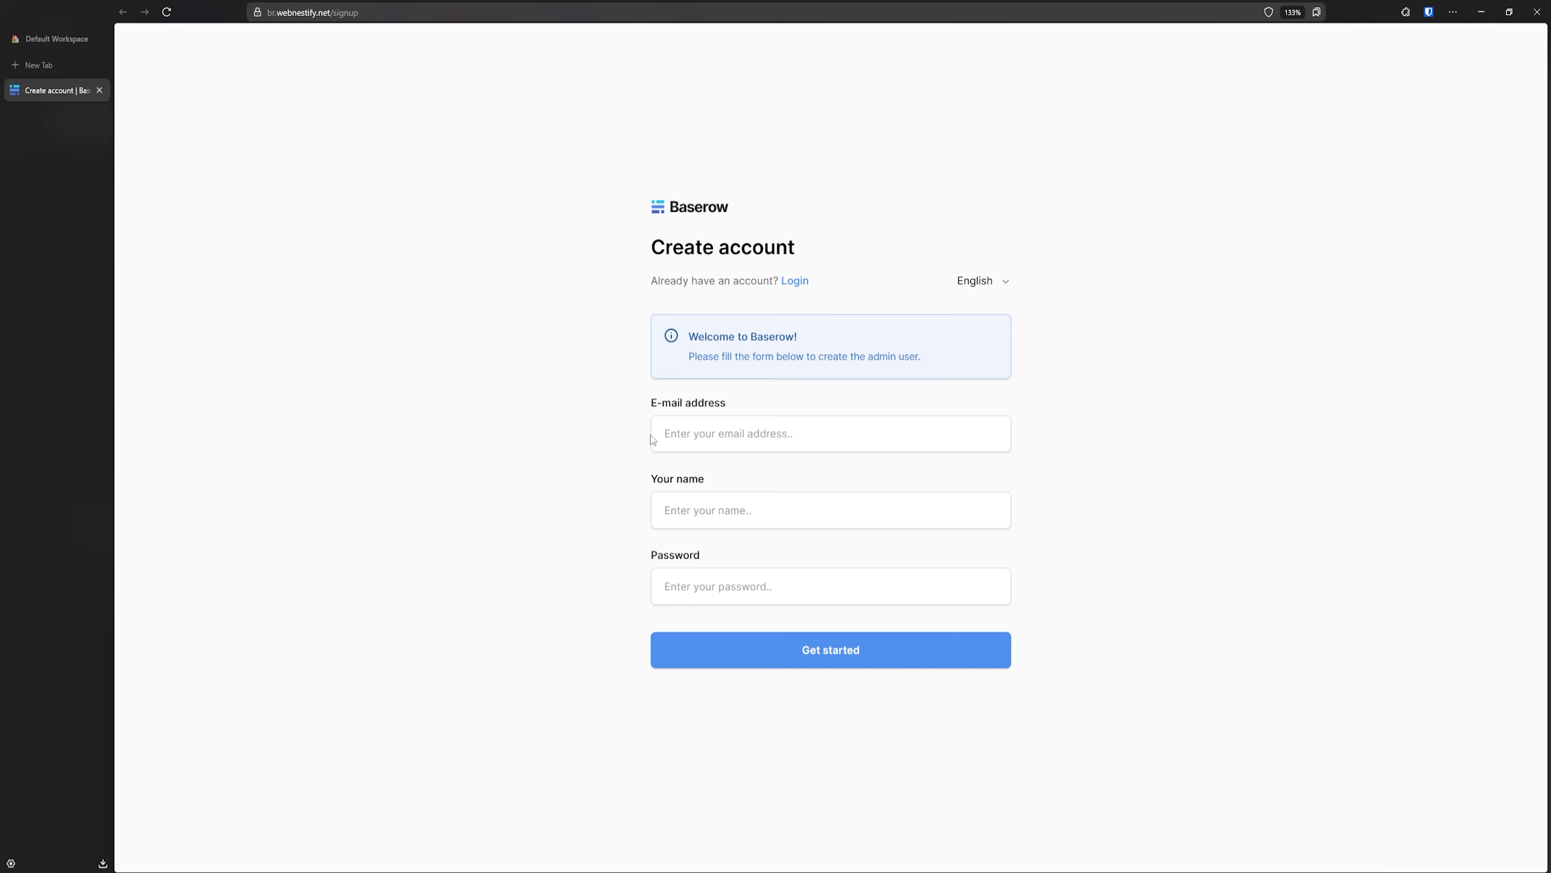
# - Fill in the admin's e-mail address and name on the sign-up form
pyautogui.click(696, 433)
pyautogui.write('simon')
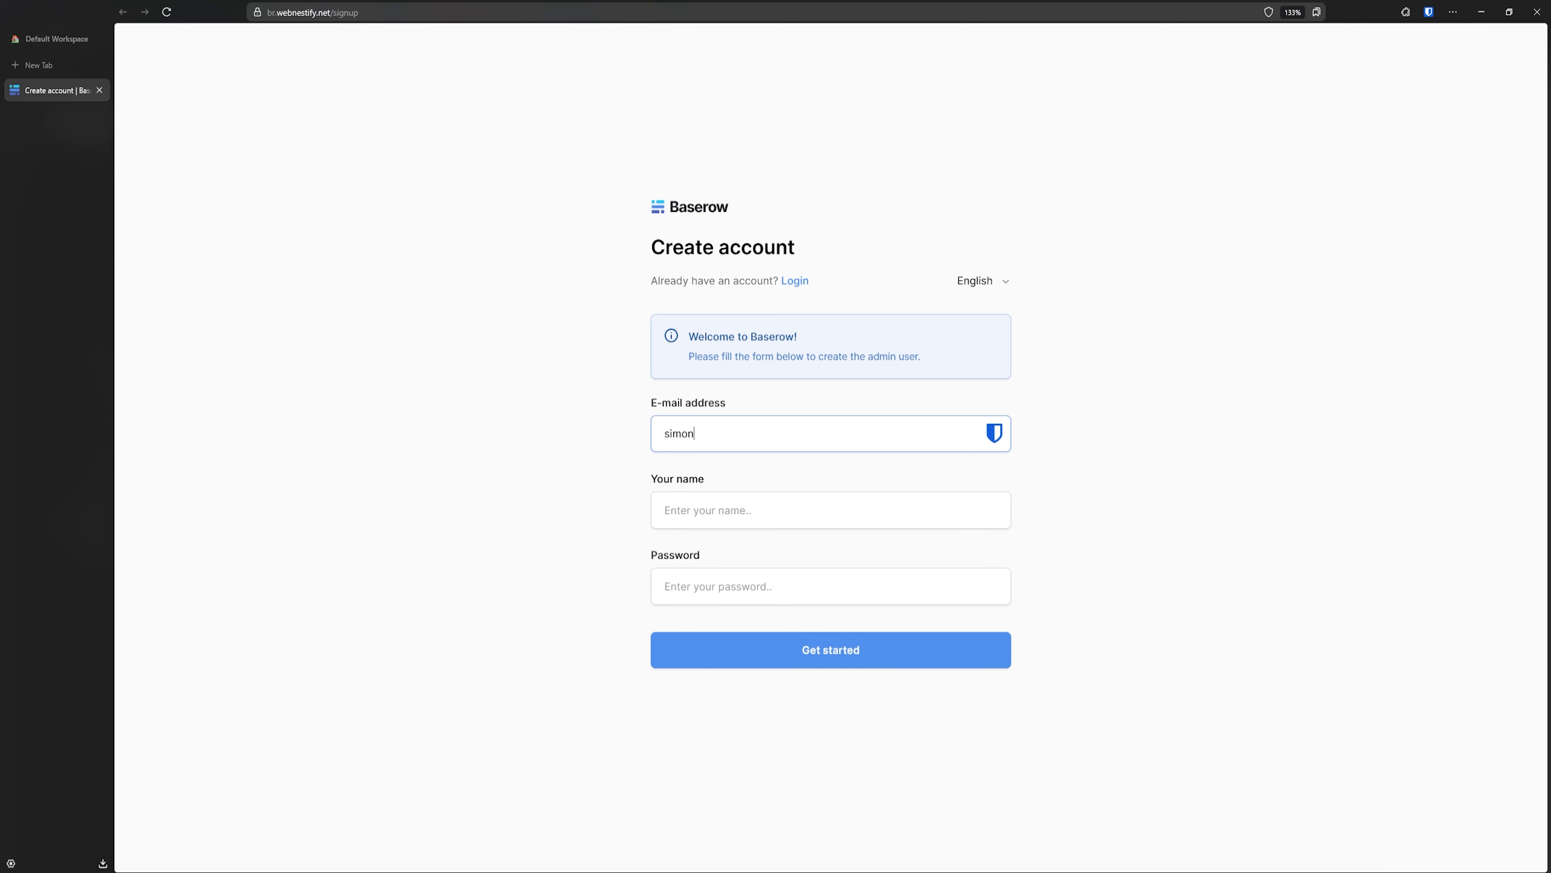
pyautogui.write('@example.com')
pyautogui.press('Tab')
pyautogui.write('Sim')
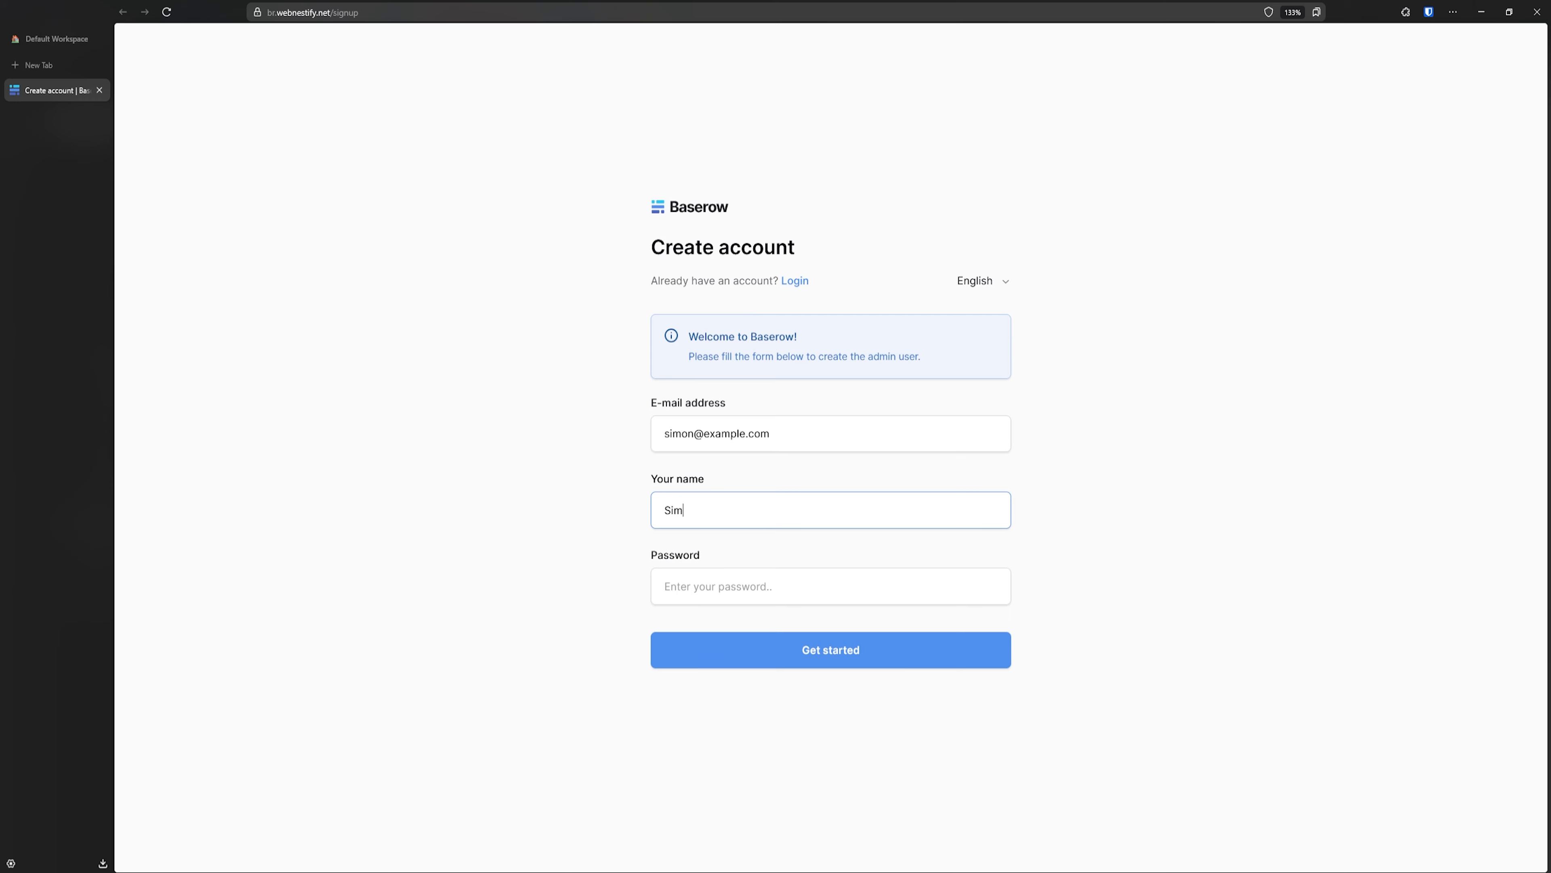
pyautogui.write('on')
# - Paste a Bitwarden-generated 40-character password and submit to create the admin account
pyautogui.click(722, 590)
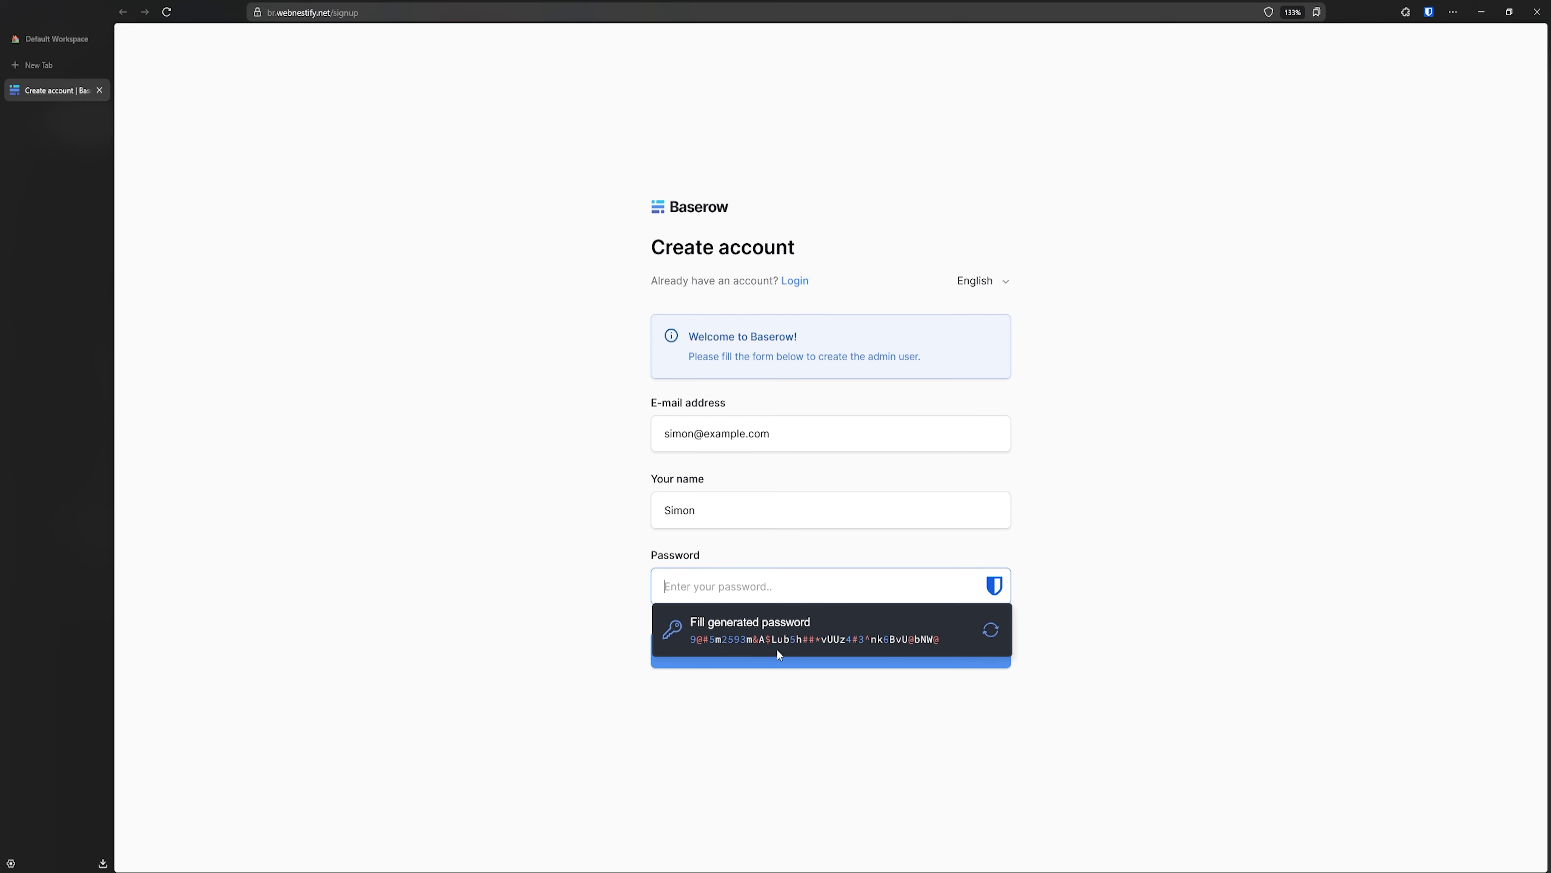
pyautogui.click(1428, 12)
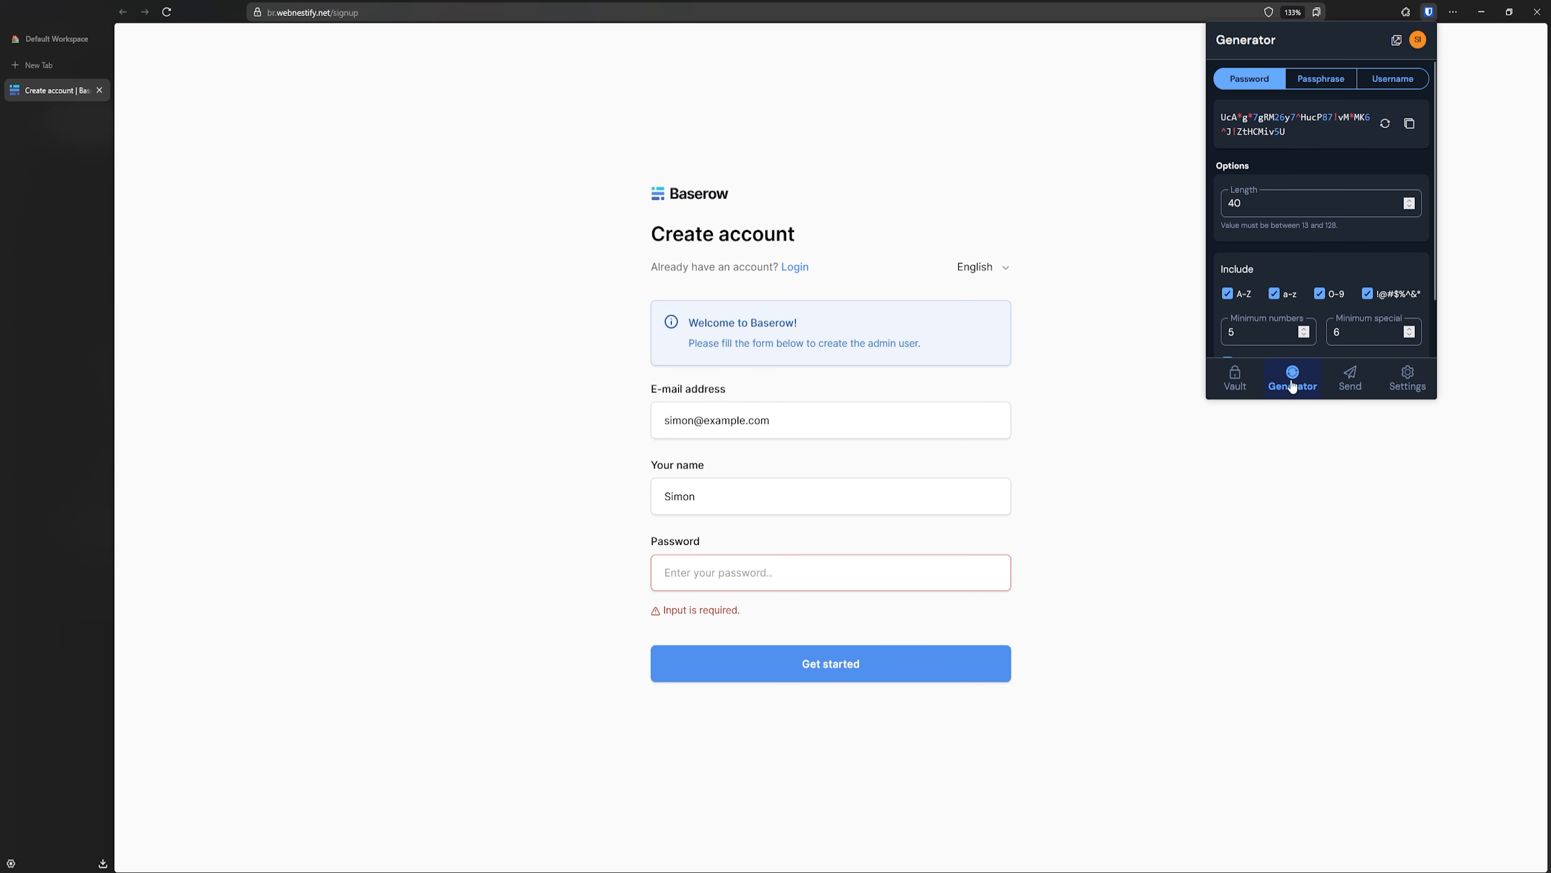
pyautogui.click(1413, 125)
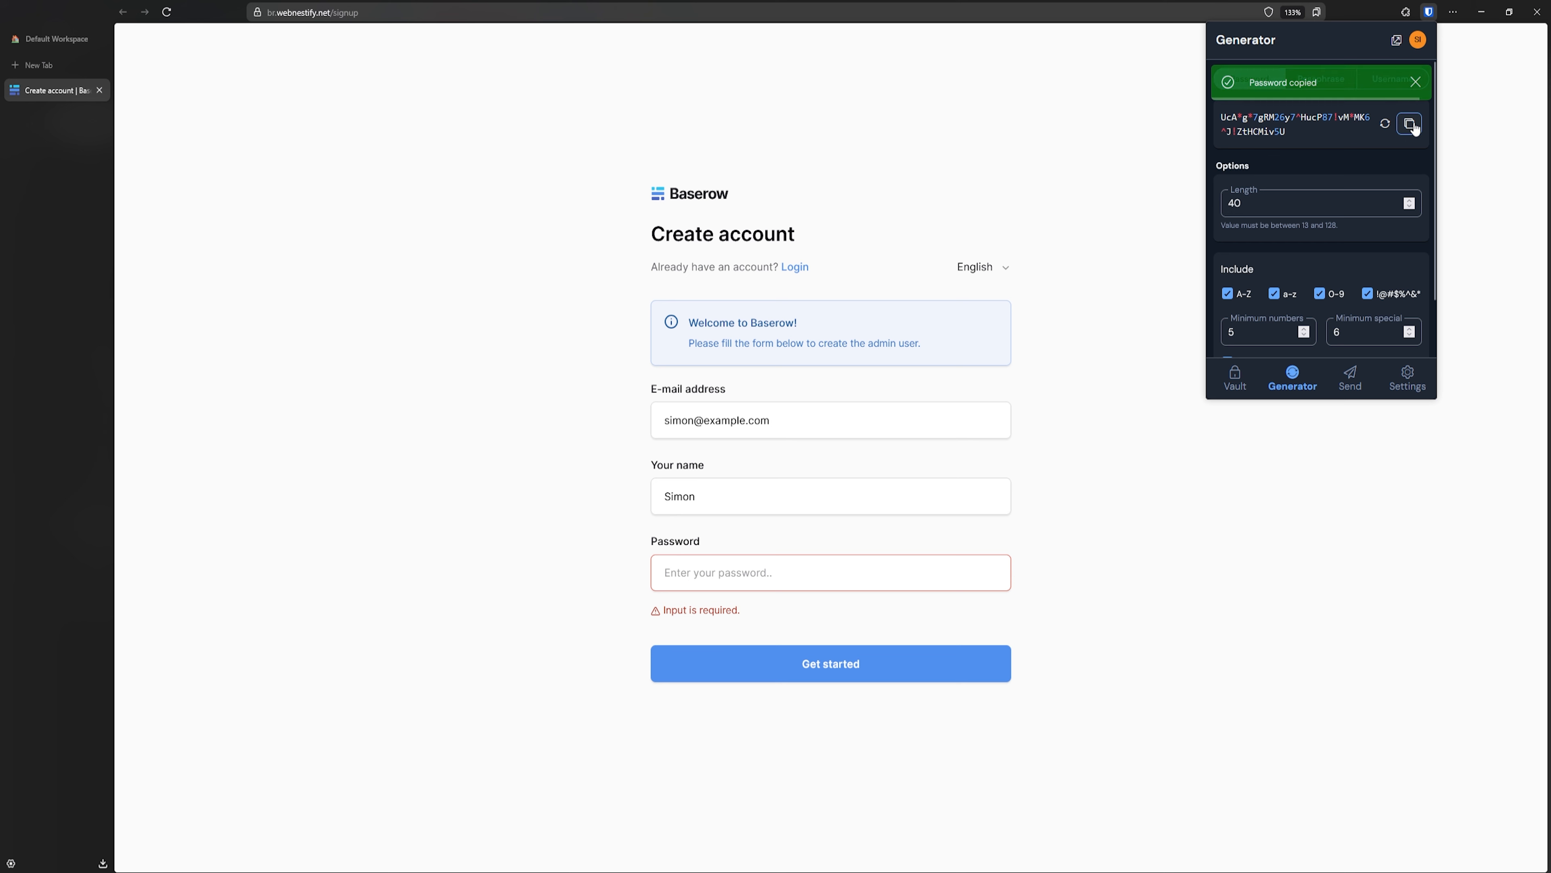
pyautogui.click(790, 570)
pyautogui.hotkey('ctrl', 'v')
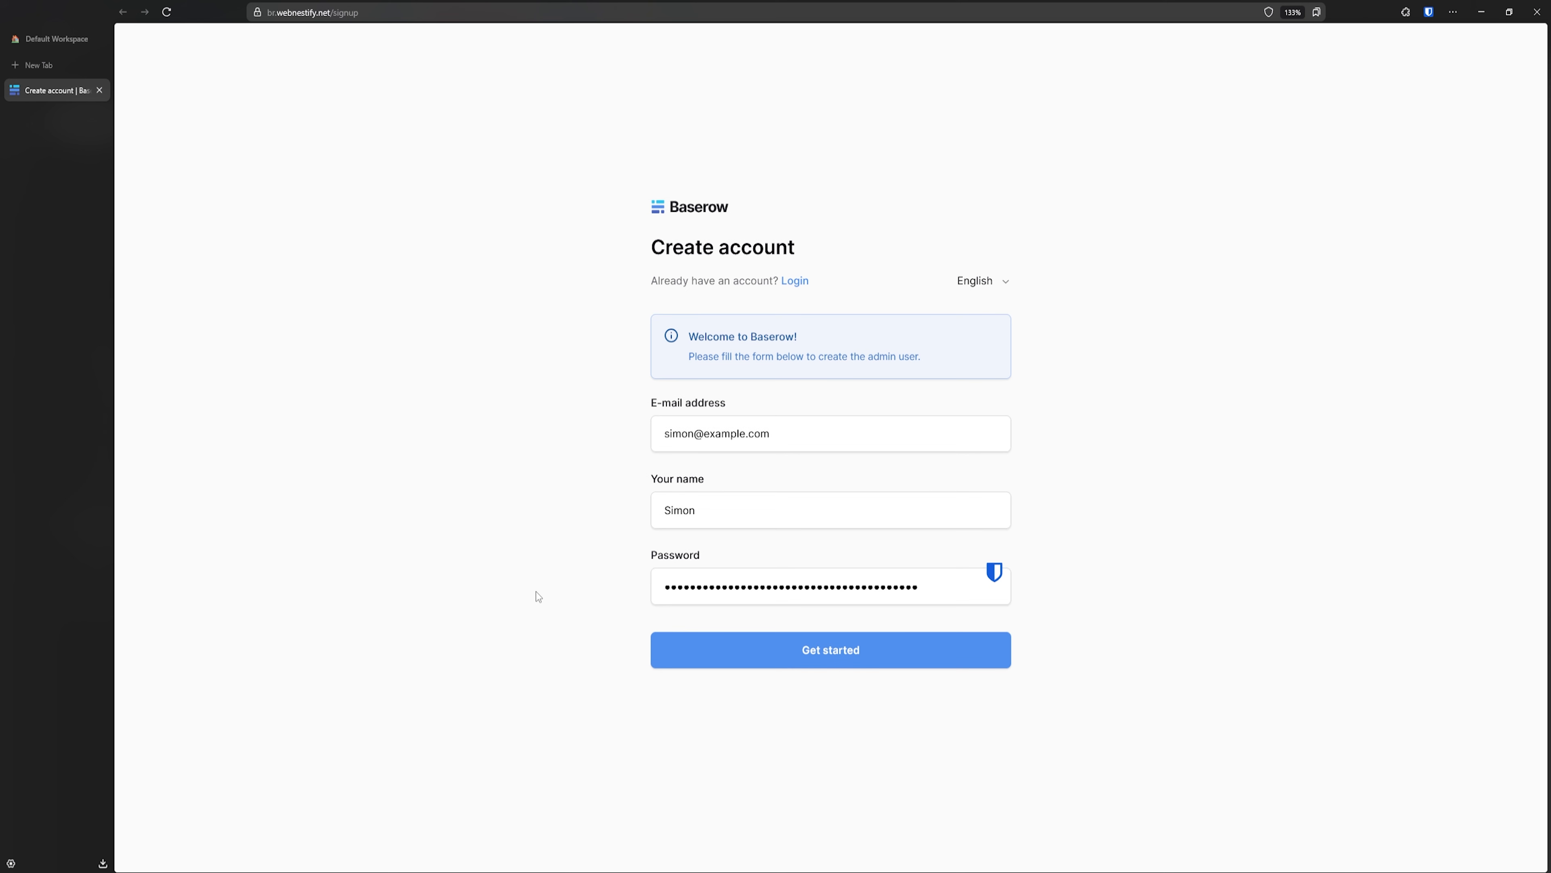
pyautogui.click(826, 659)
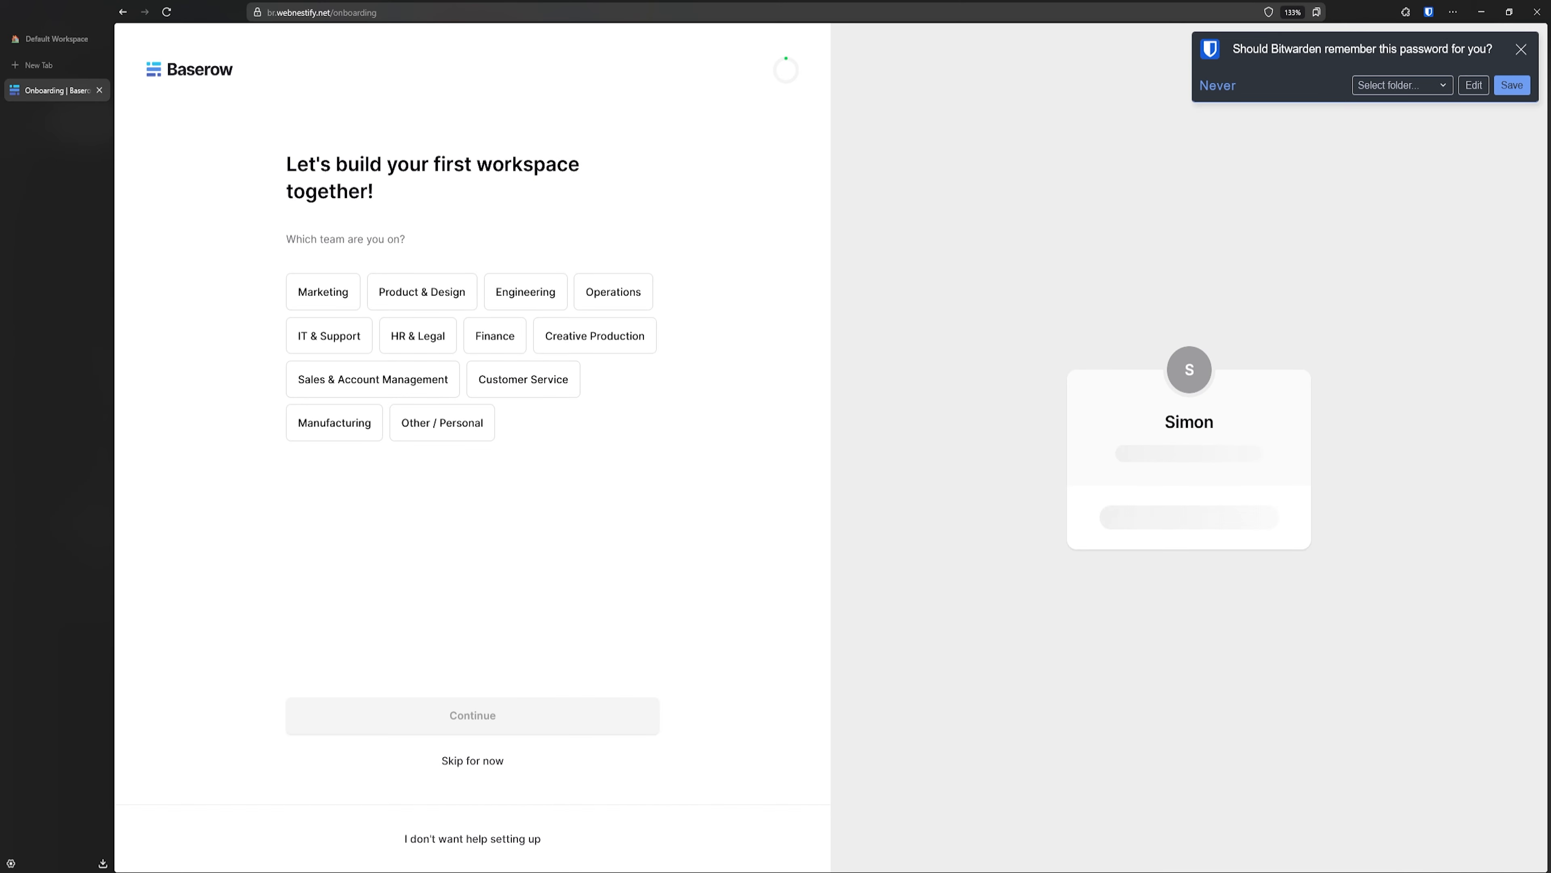
# - Stop following the Baserow docker compose logs with Ctrl+C, then hide the terminal again
pyautogui.click(421, 822)
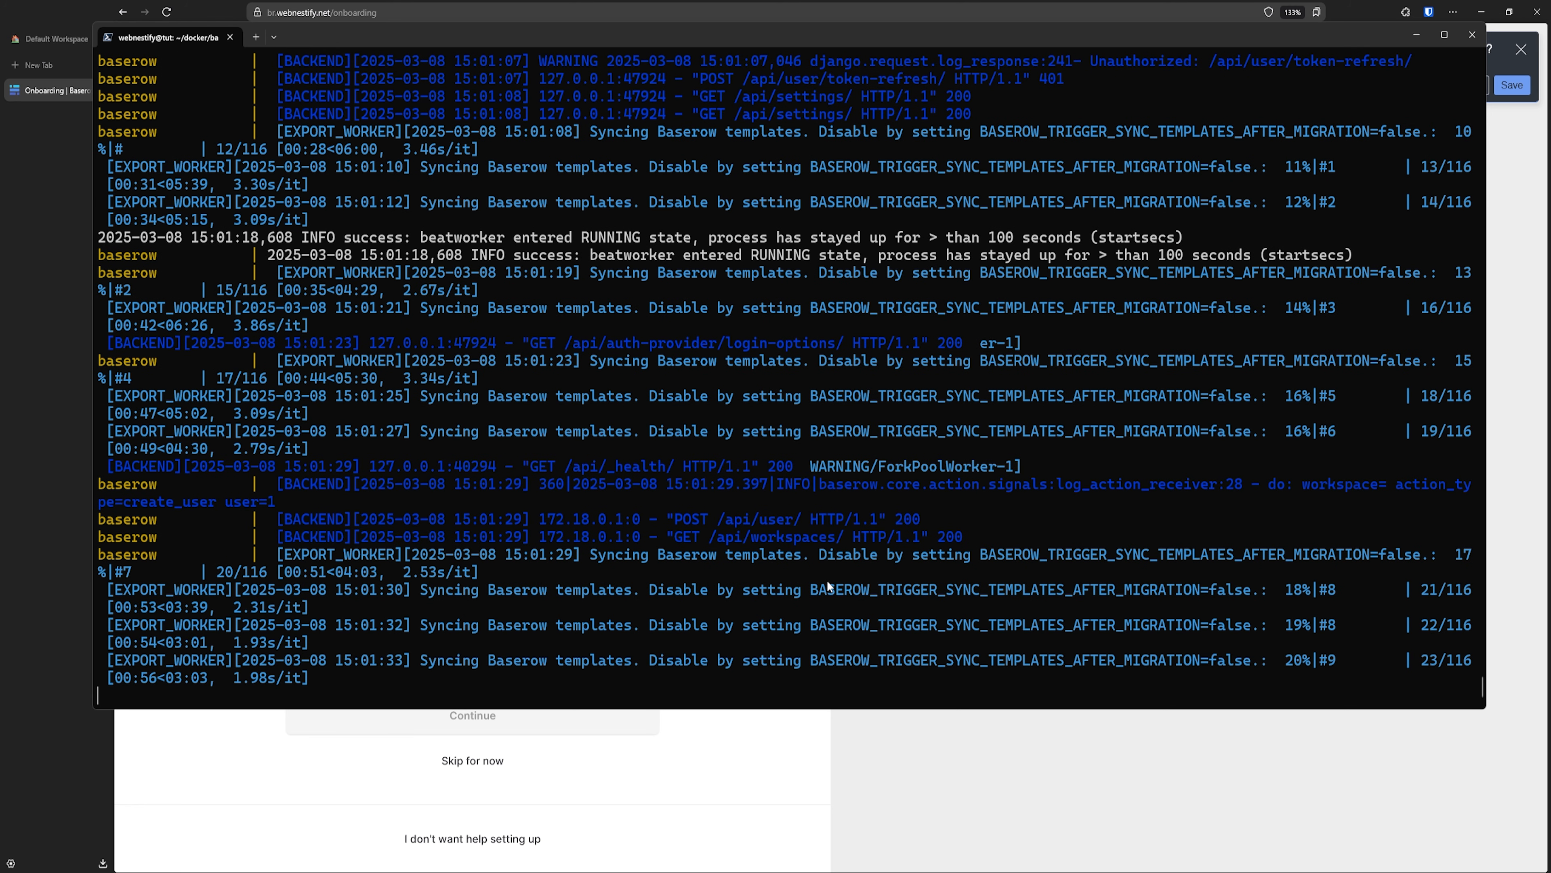
pyautogui.scroll(2, 834, 395)
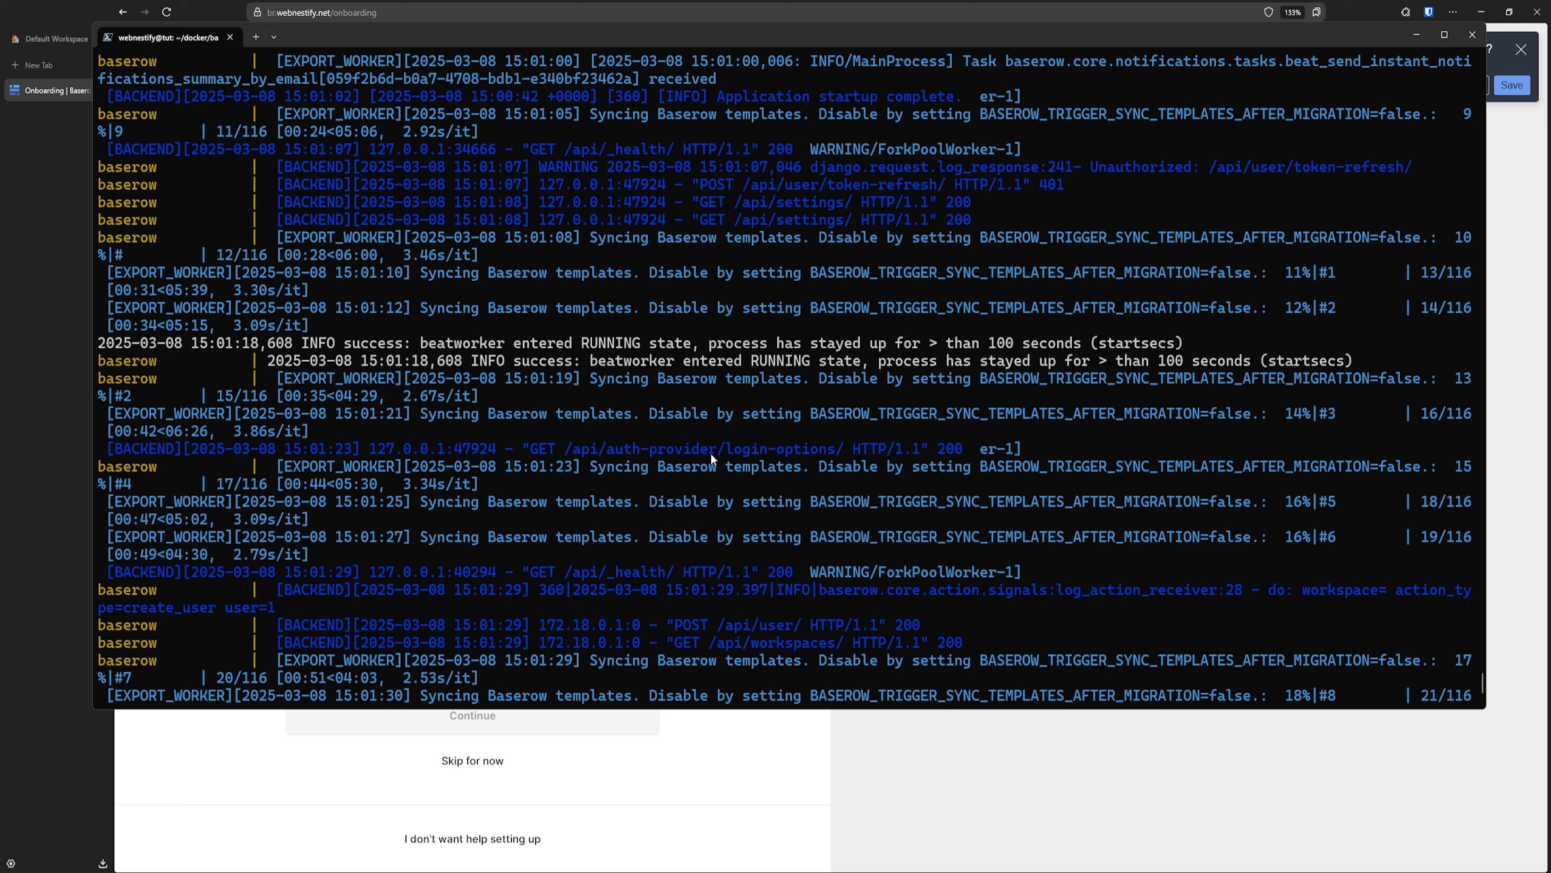
pyautogui.scroll(-3, 624, 577)
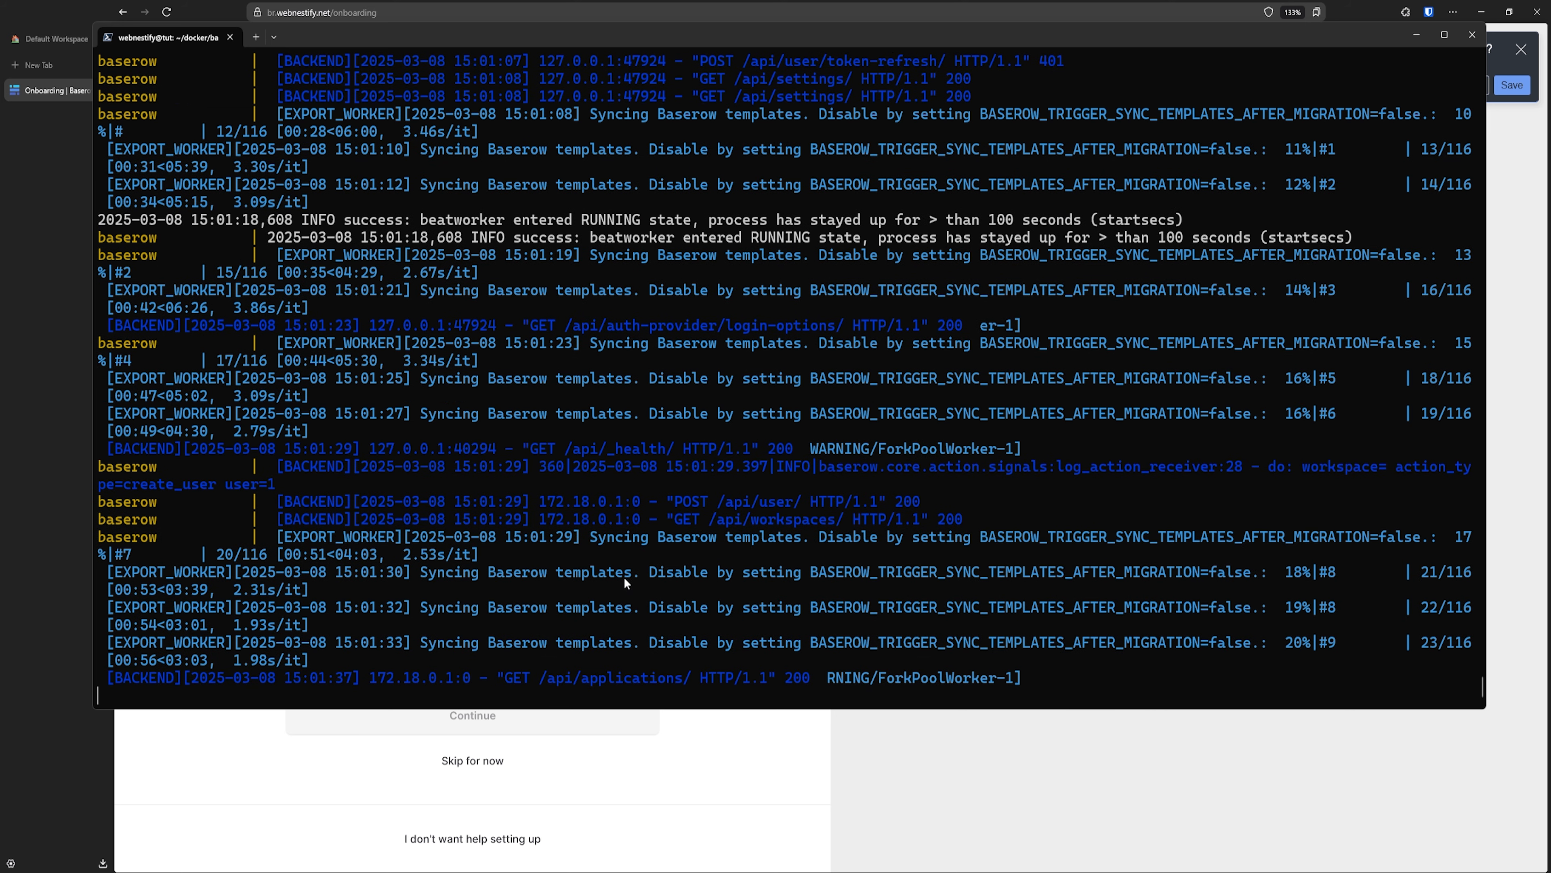
pyautogui.hotkey('ctrl', 'c')
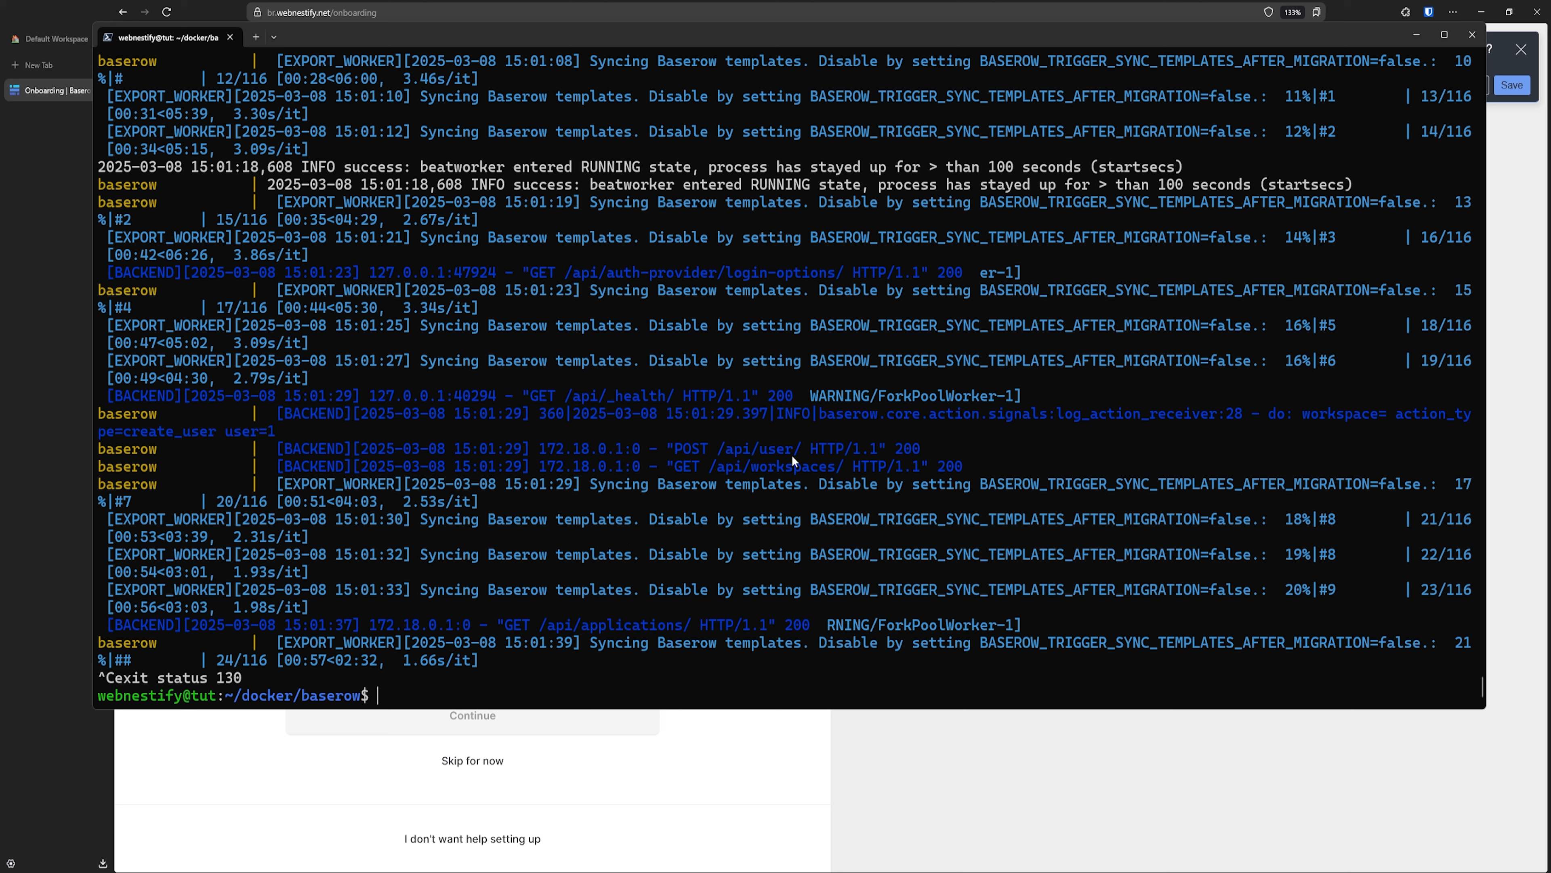
pyautogui.click(1411, 35)
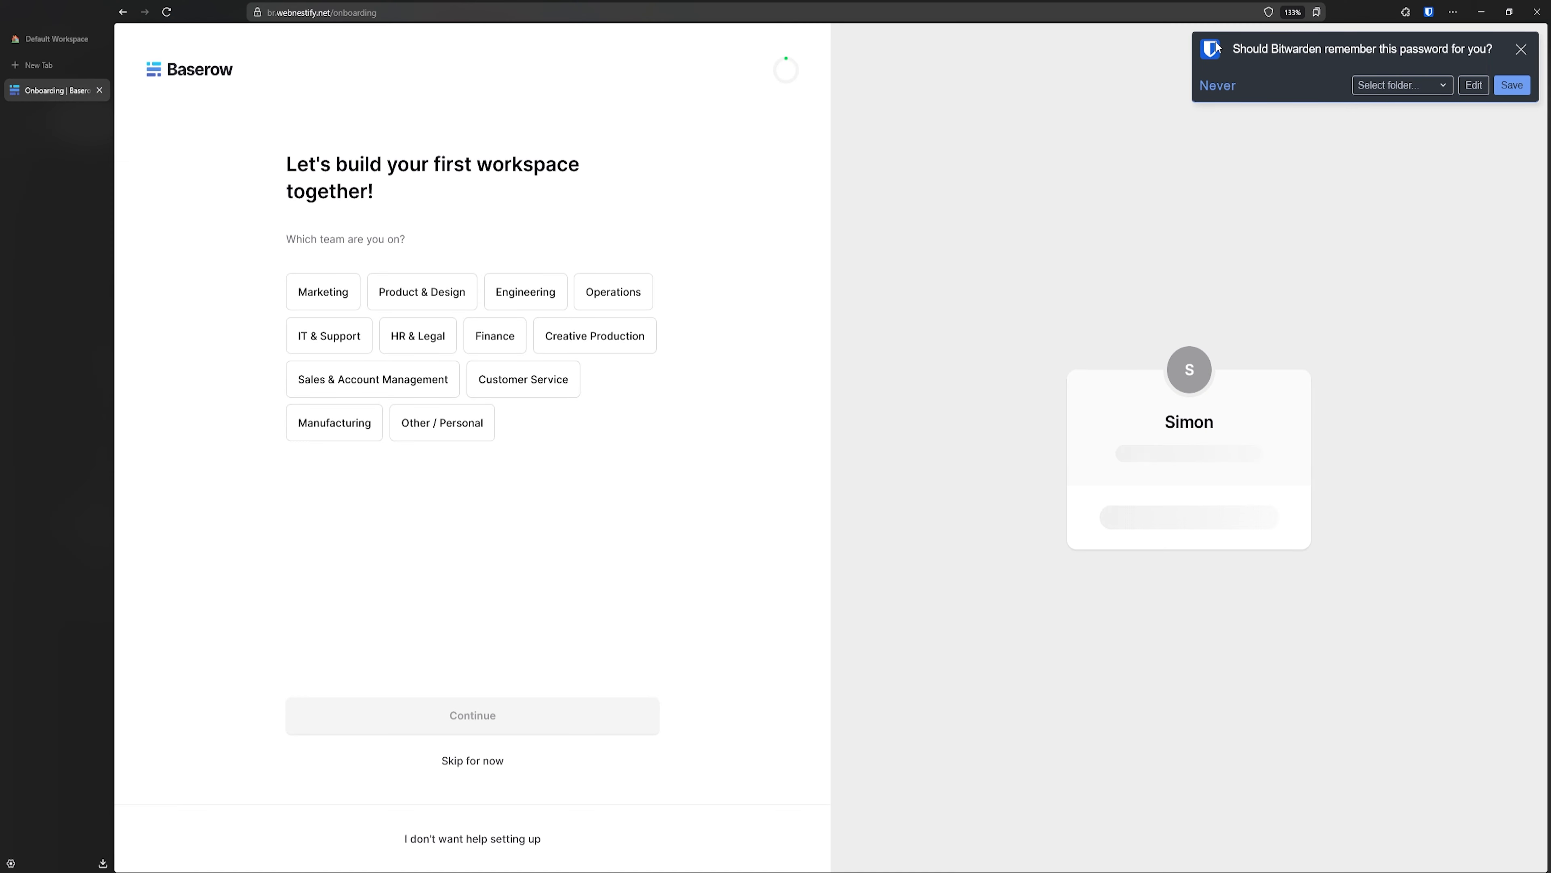
# - Save the new password in Bitwarden and choose IT & Support as the team
pyautogui.click(1512, 86)
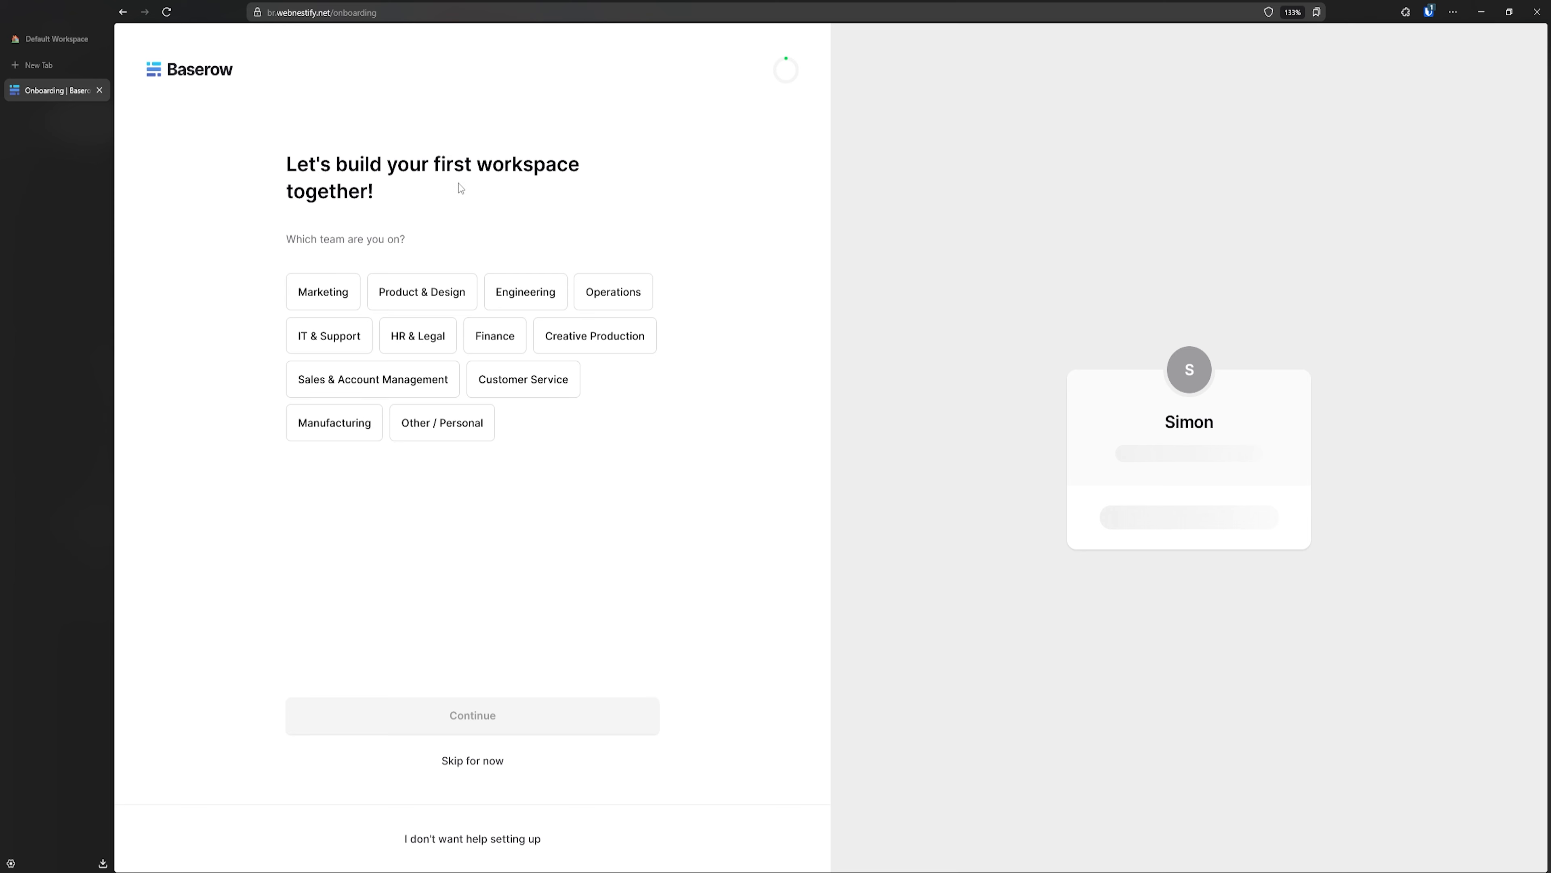
pyautogui.click(334, 353)
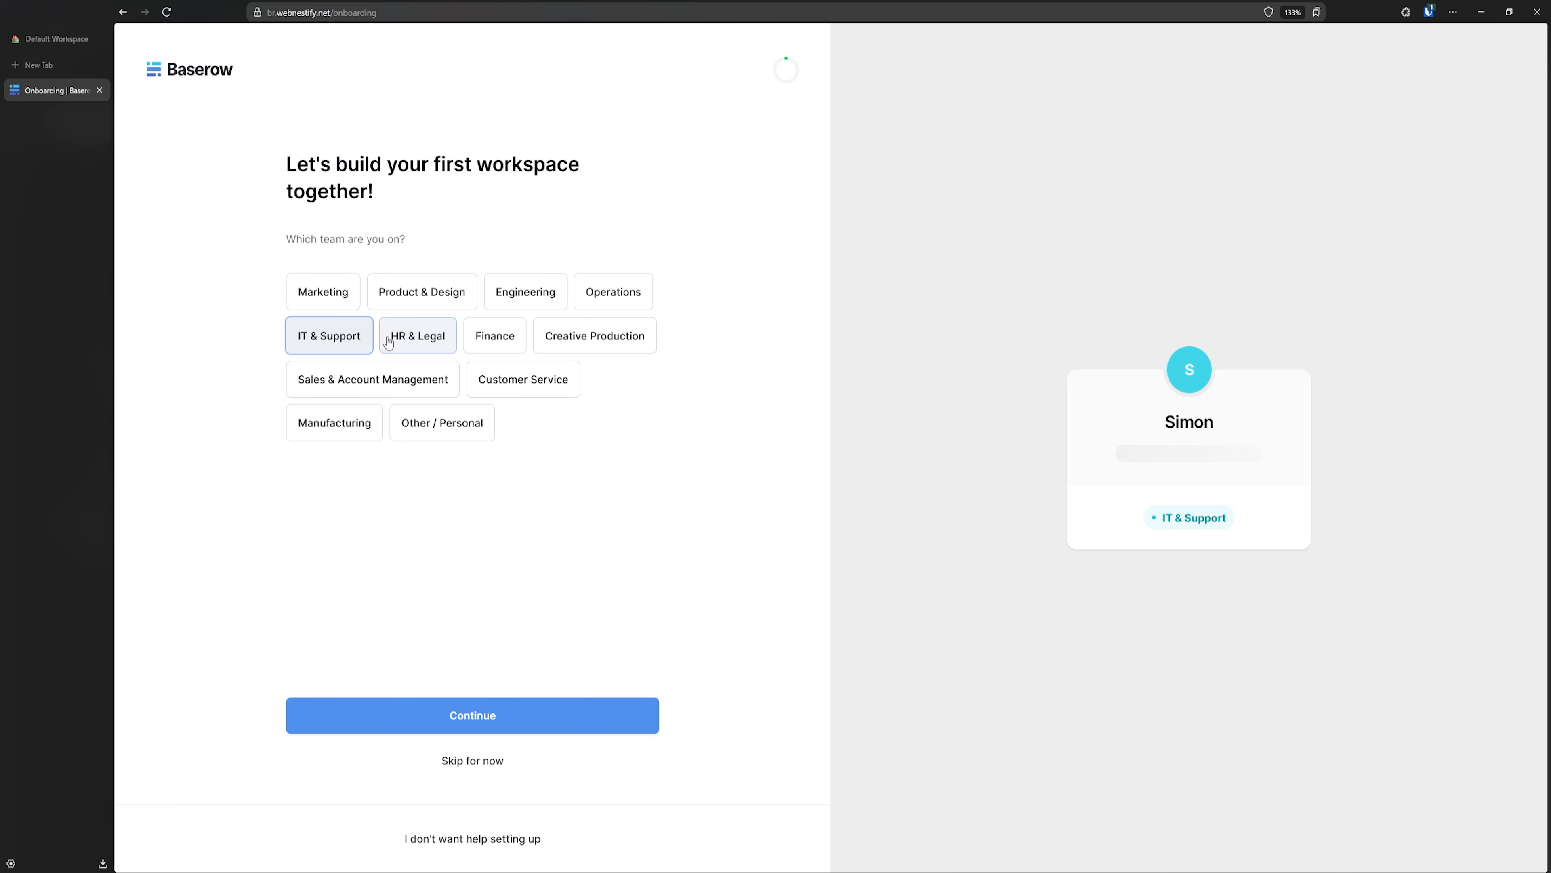
pyautogui.click(482, 726)
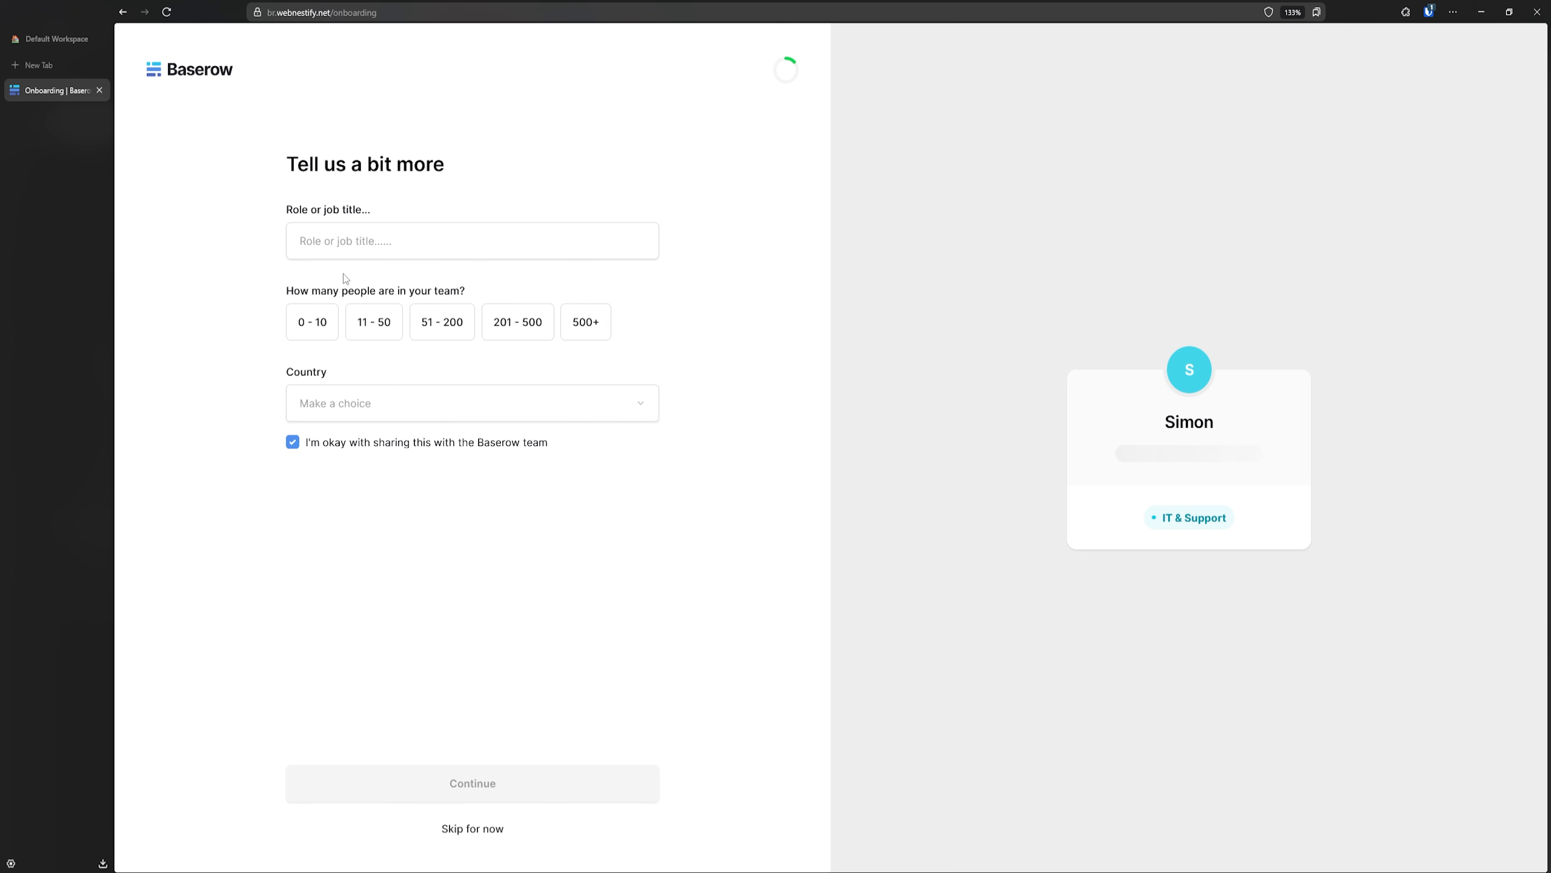
# - Set the role to CEO, team size to 0 - 10, and country to Slovakia
pyautogui.click(365, 254)
pyautogui.write('CEO')
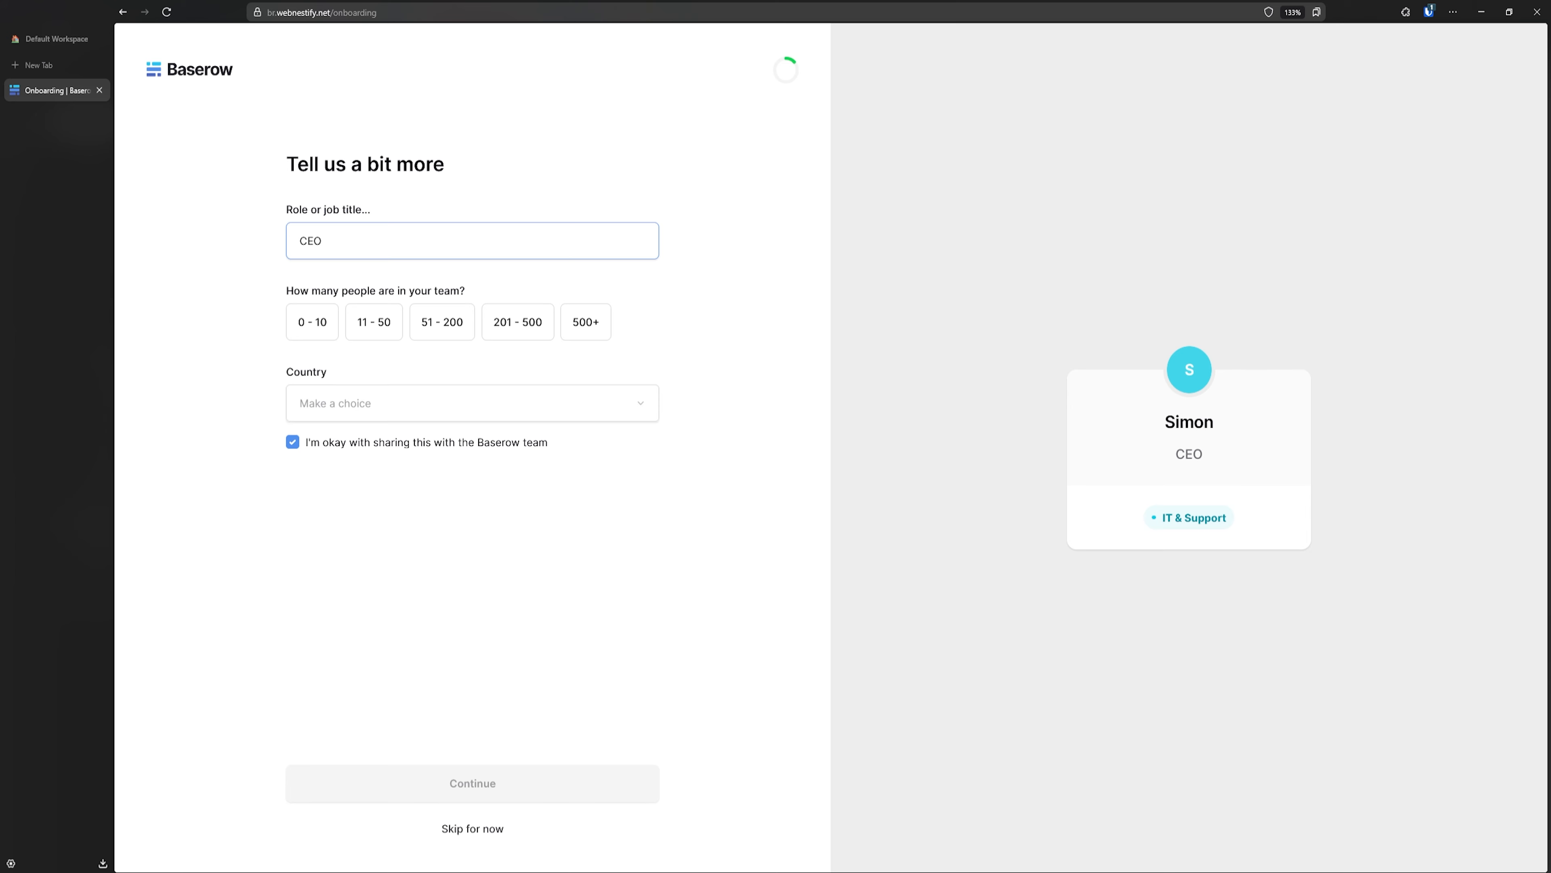
pyautogui.click(307, 330)
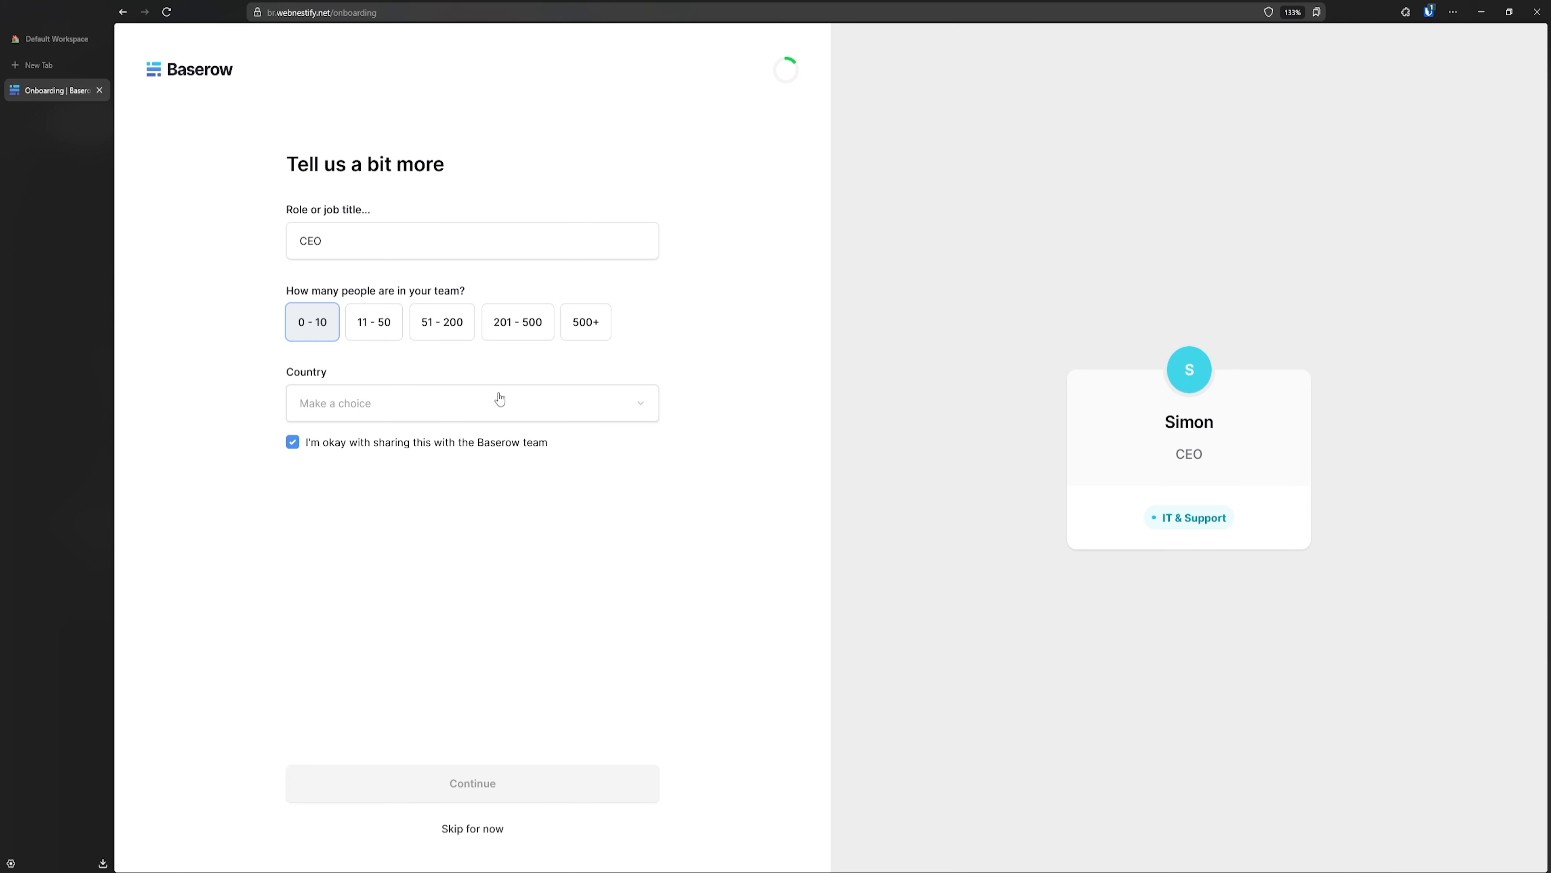
pyautogui.click(500, 399)
pyautogui.write('slov')
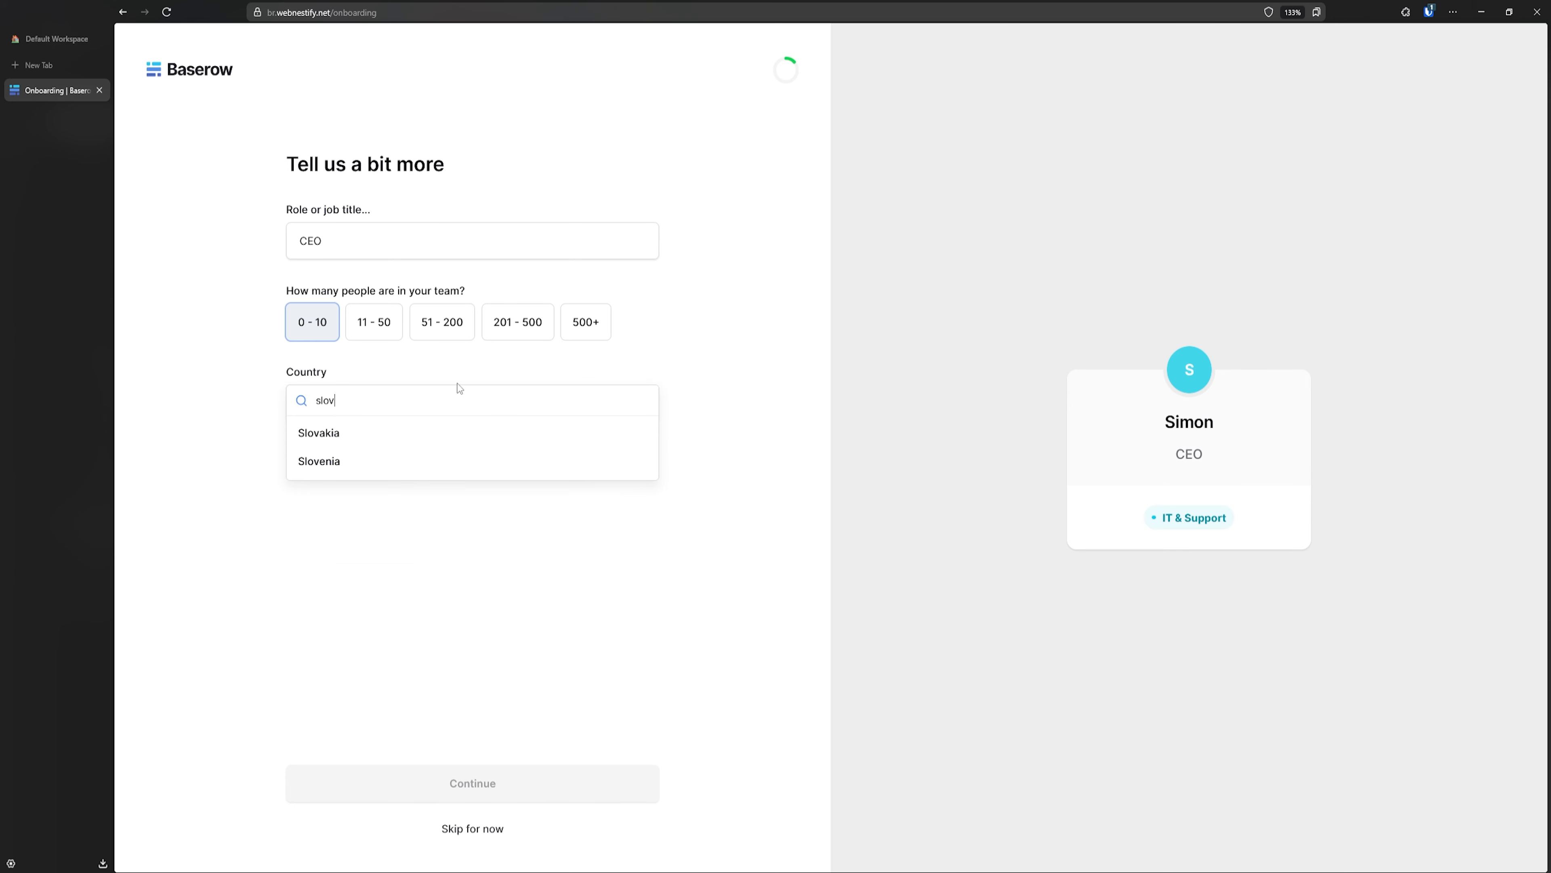
pyautogui.click(418, 433)
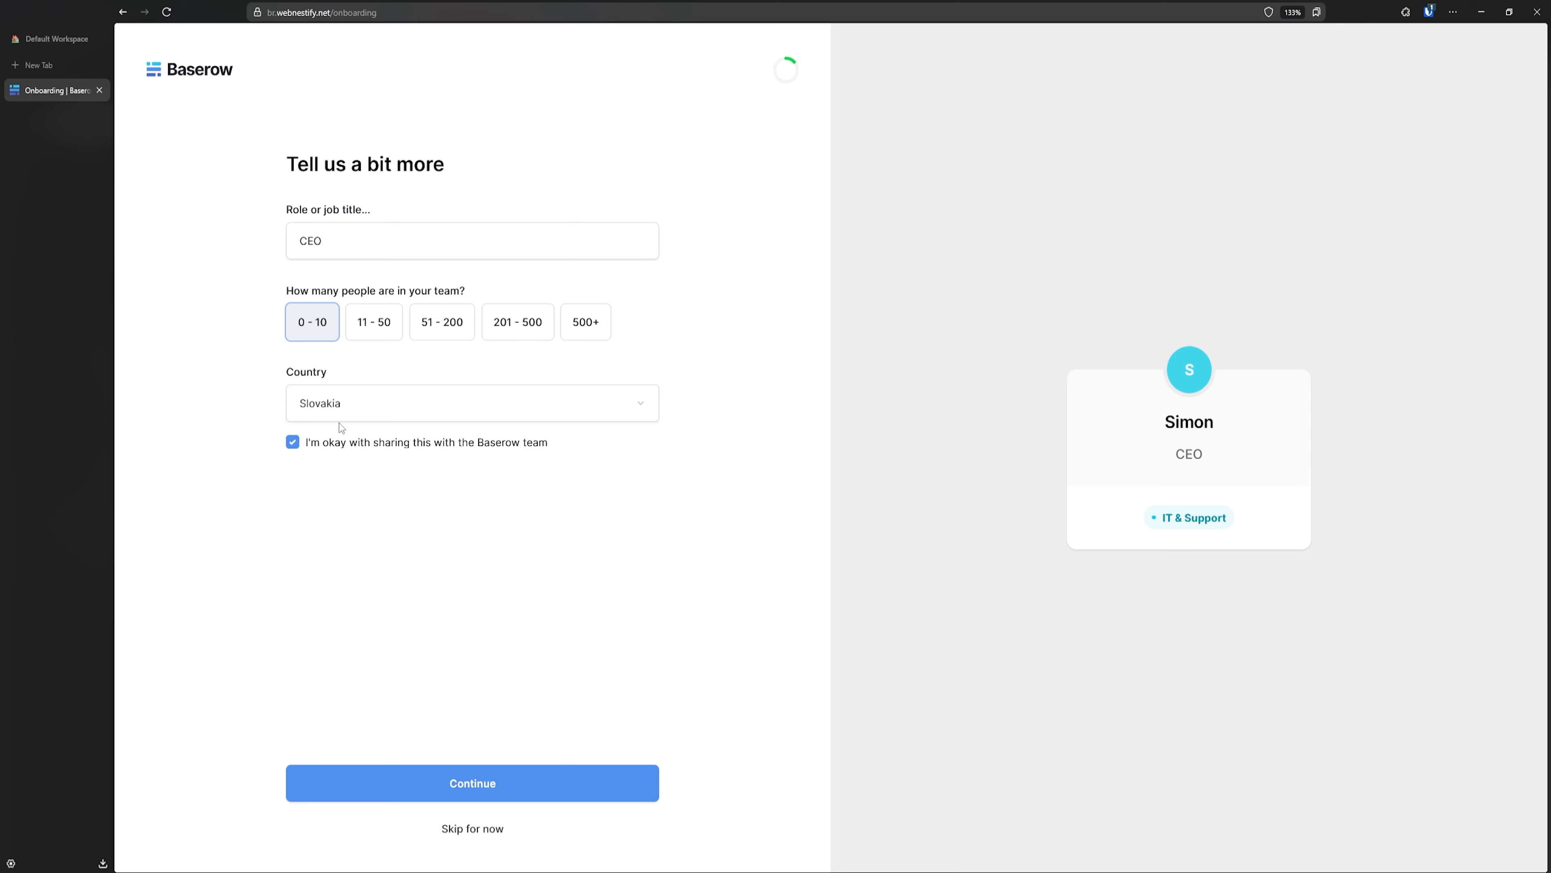